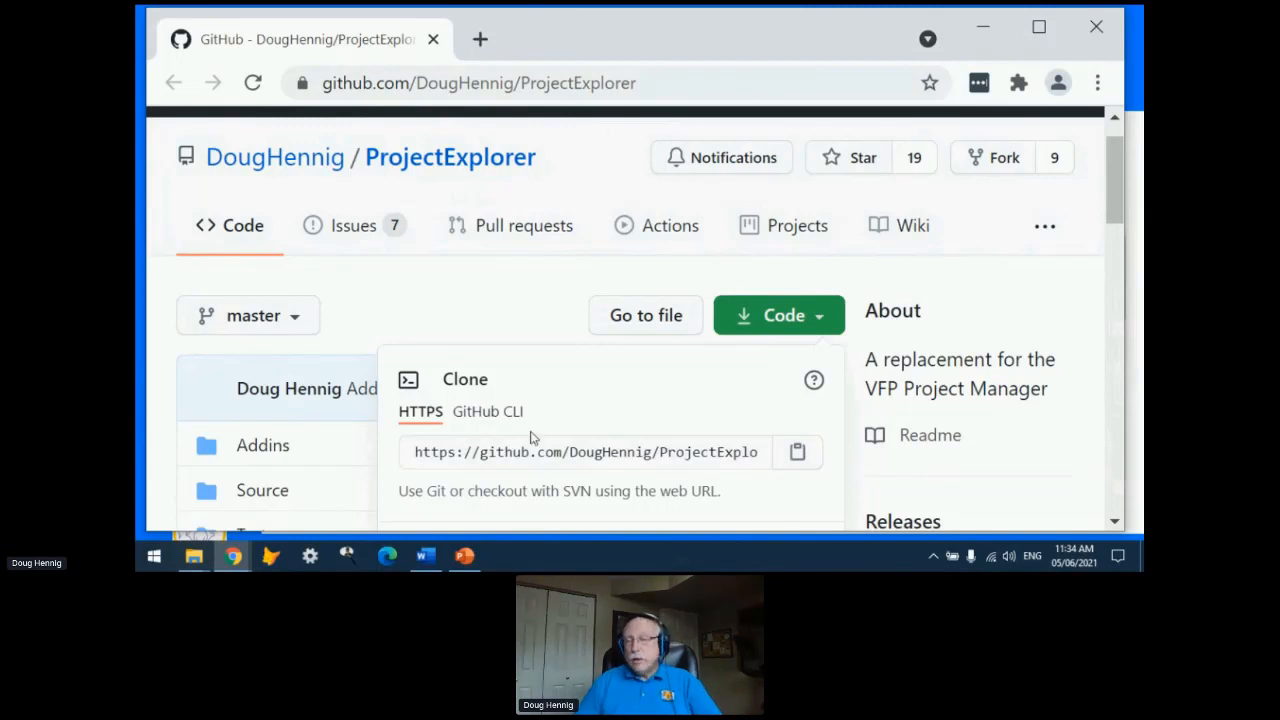
- Examine the ProjectExplorer repository's clone and ZIP download options on GitHub and Thor's Check for Updates command in Visual FoxPro
scroll(605, 426, "down", 3)
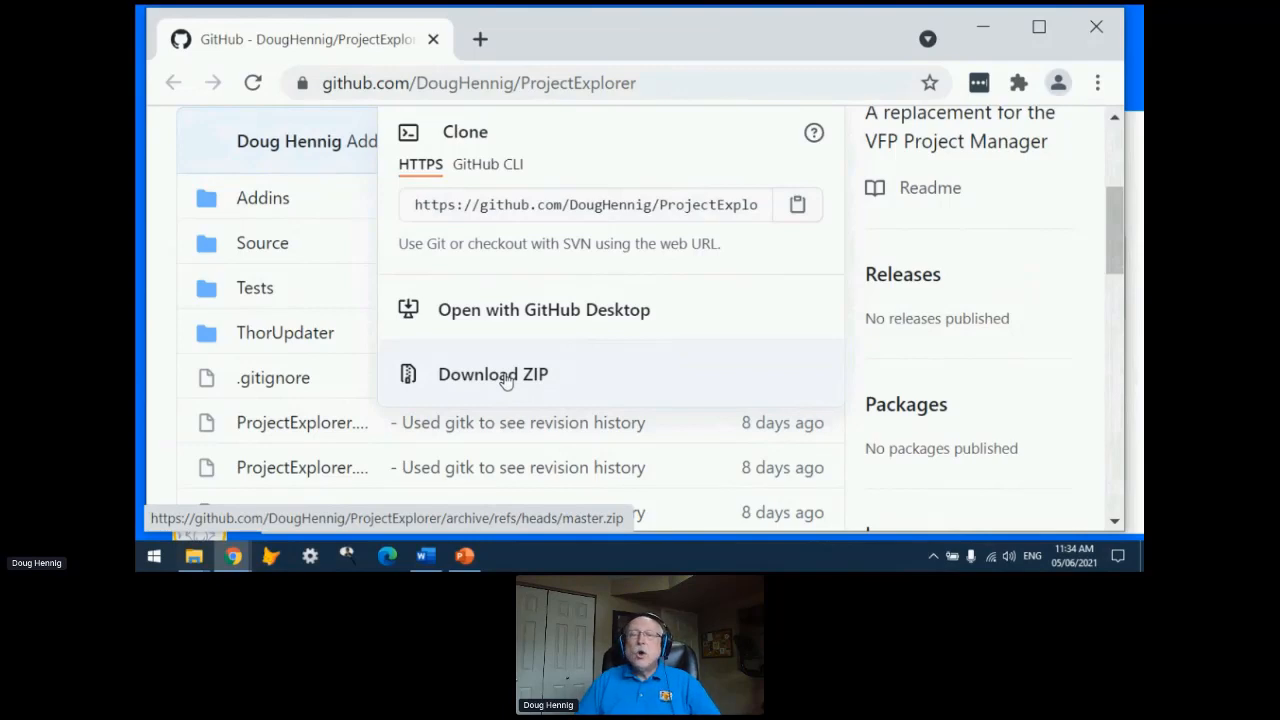
left_click(1096, 27)
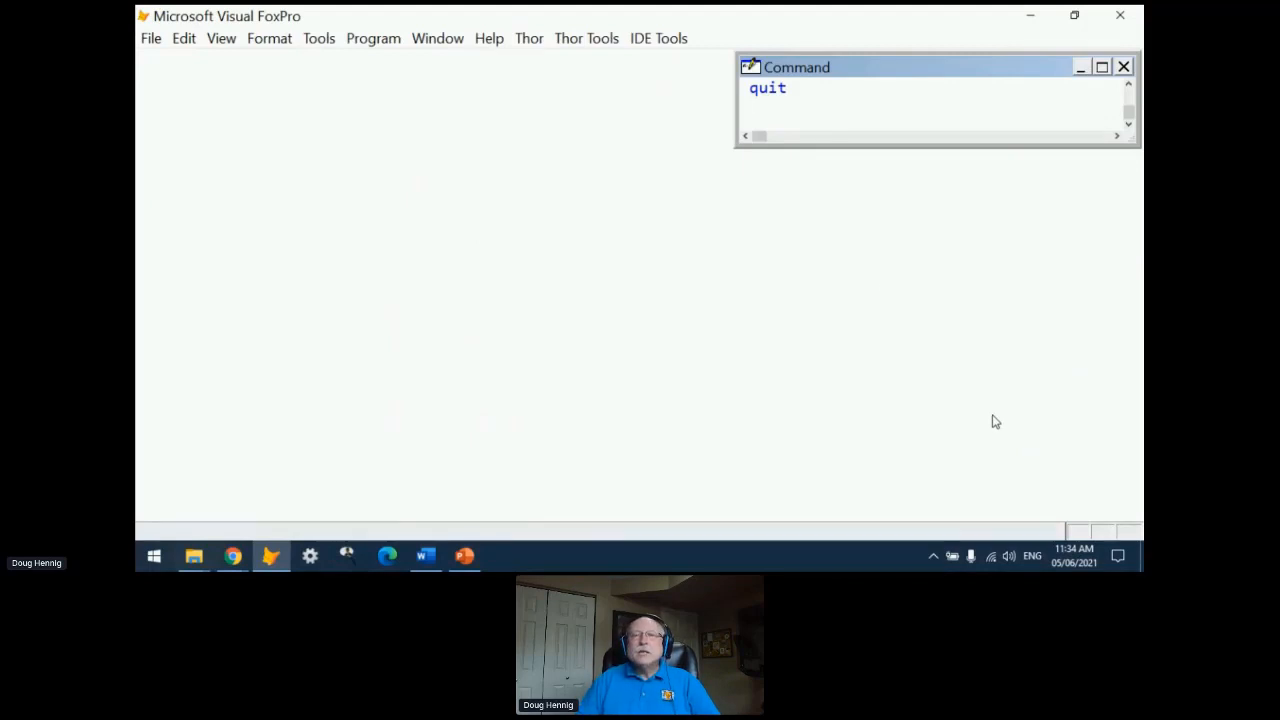
left_click(531, 39)
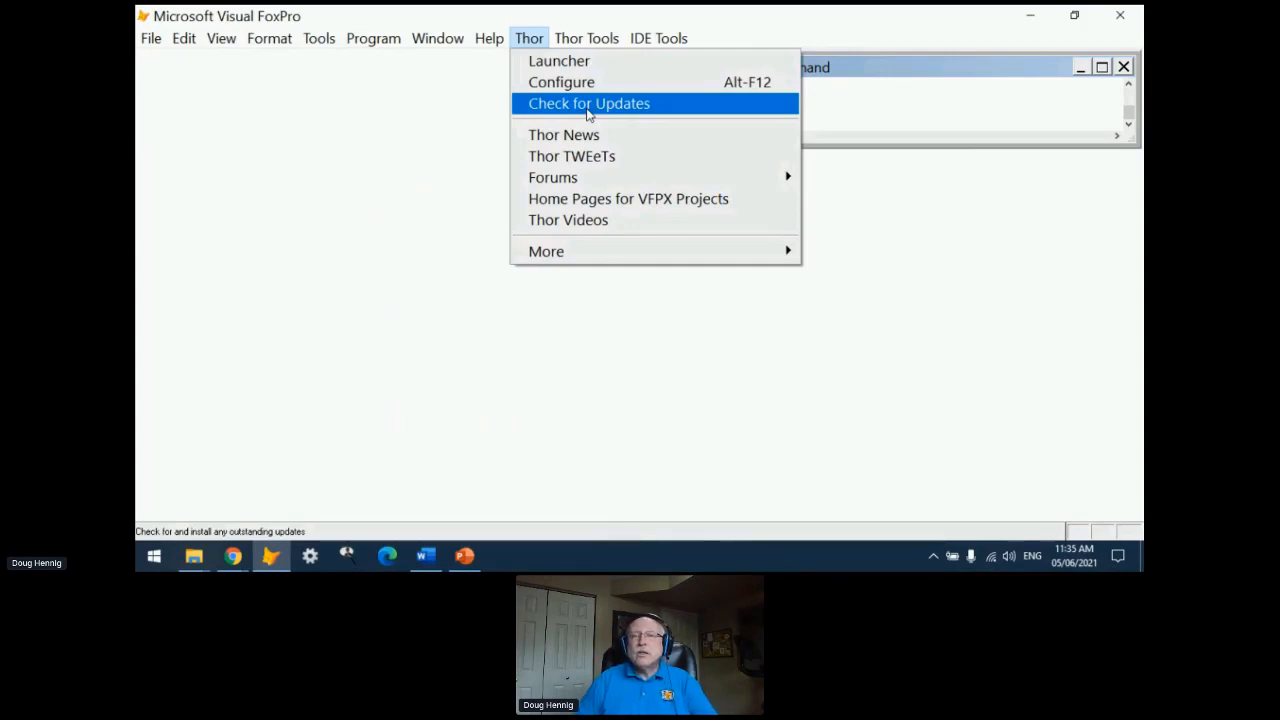
left_click(908, 95)
key("Return")
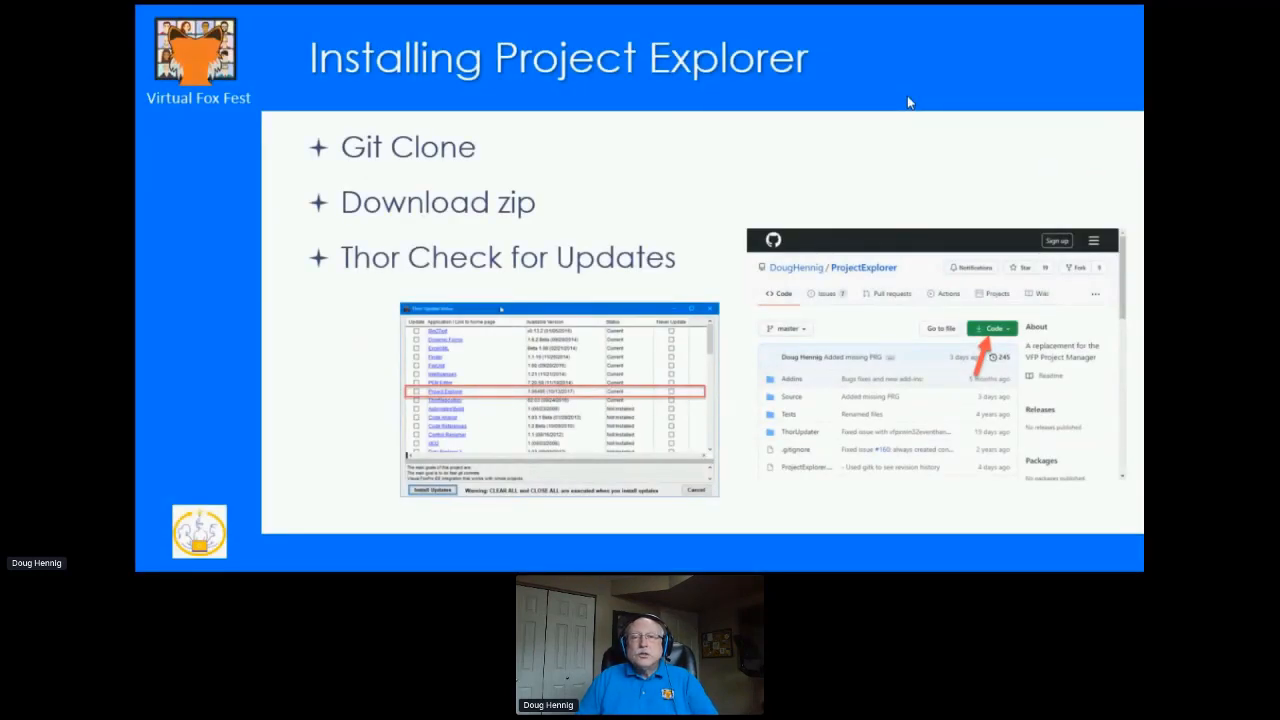
key("Right")
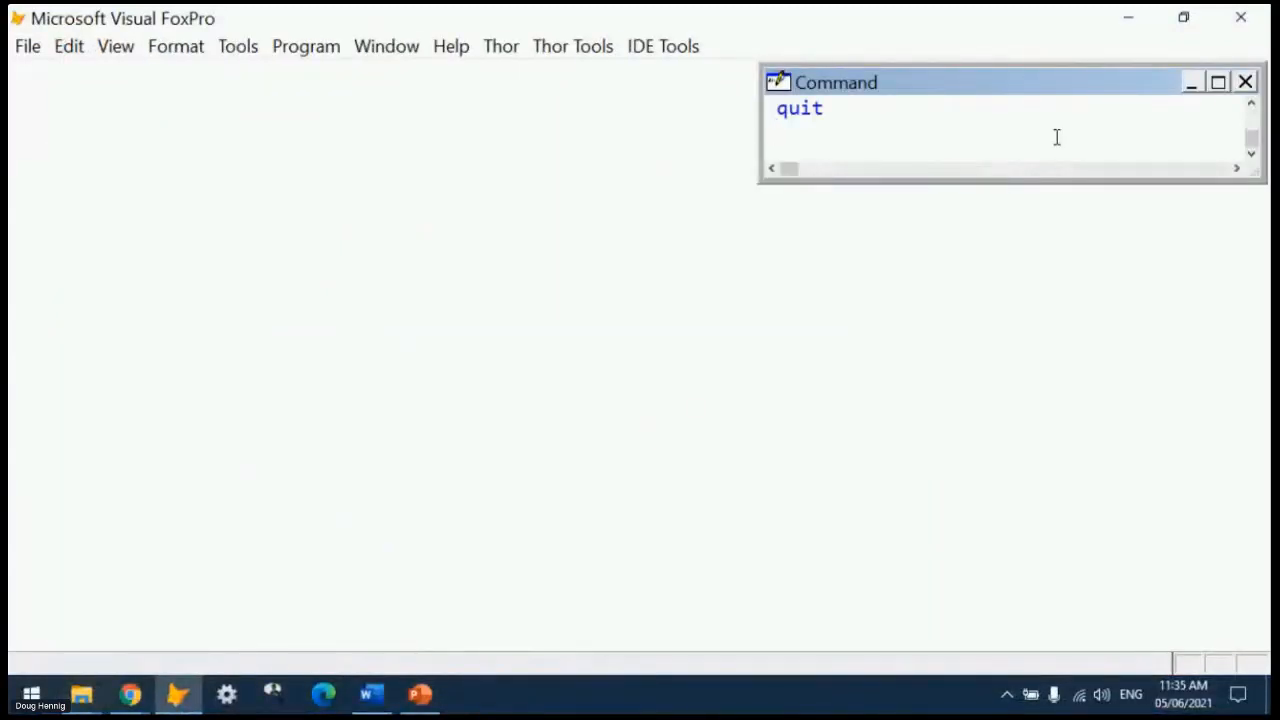
- Run ProjectExplorer.app from D:\Development\VFPX\ProjectExplorer with a DO command
key("ctrl+v")
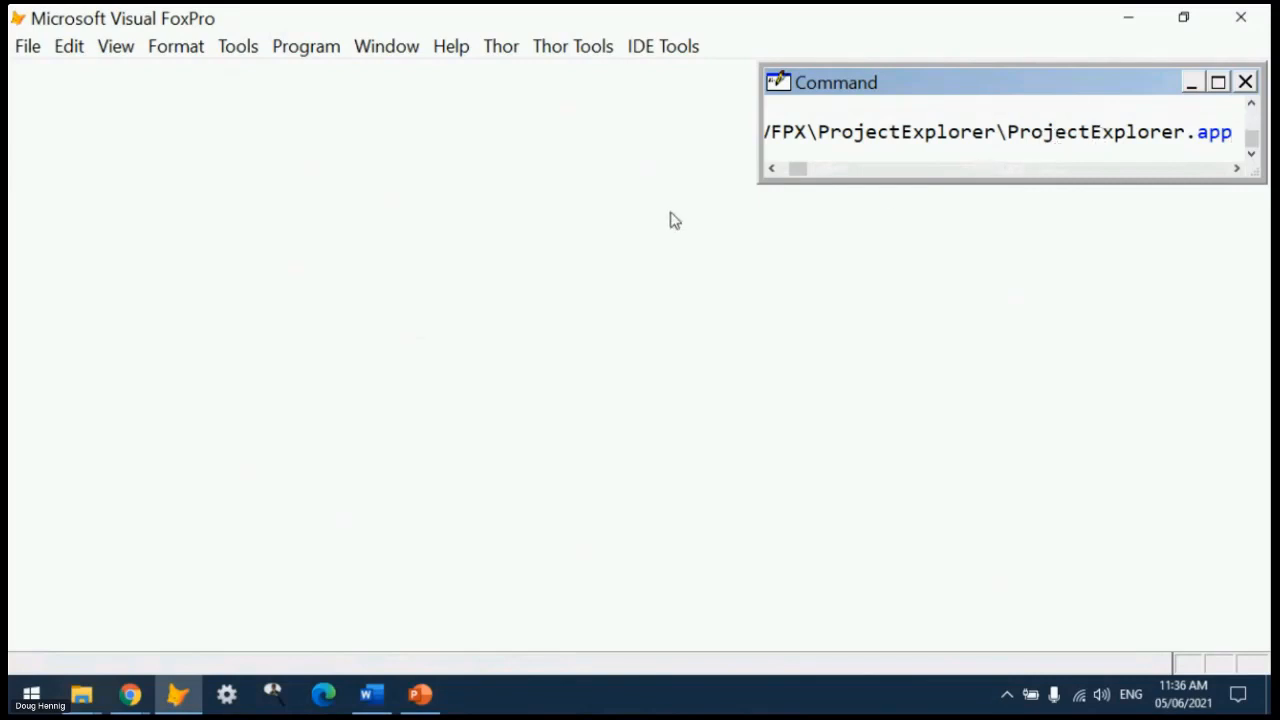
mouse_move(805, 172)
left_mouse_down()
mouse_move(780, 172)
mouse_move(810, 172)
left_mouse_up()
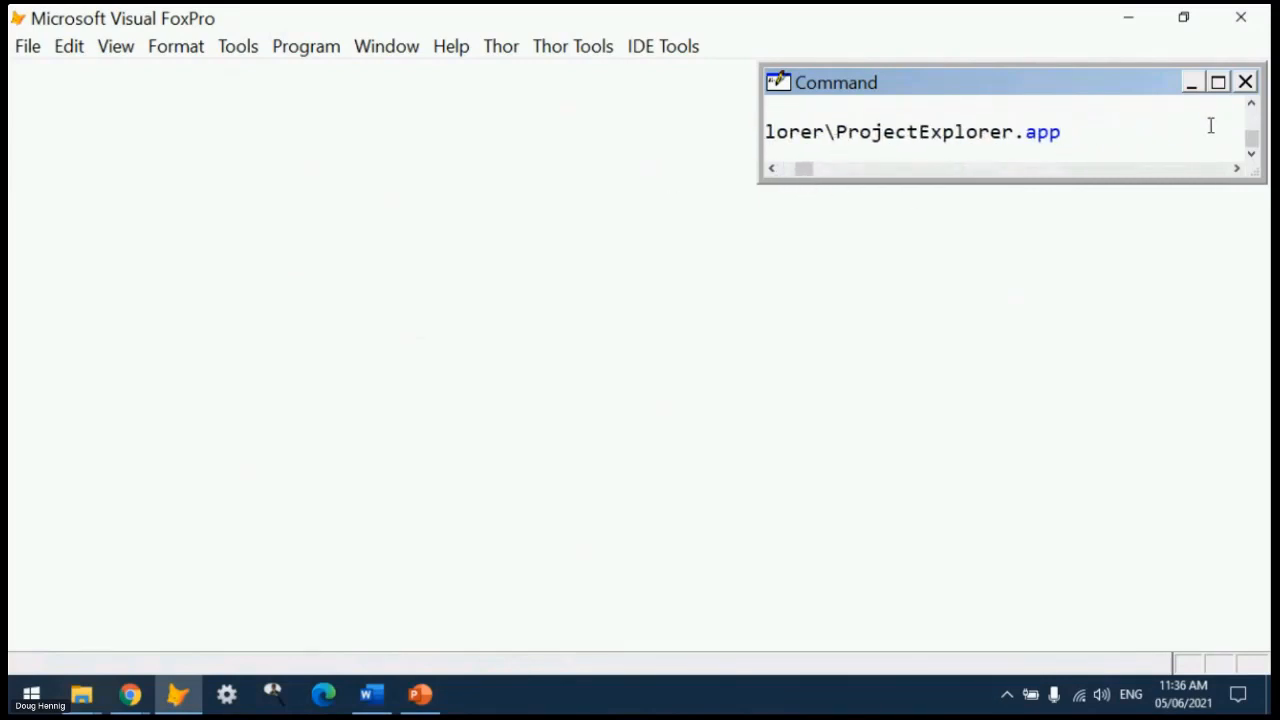
key("Return")
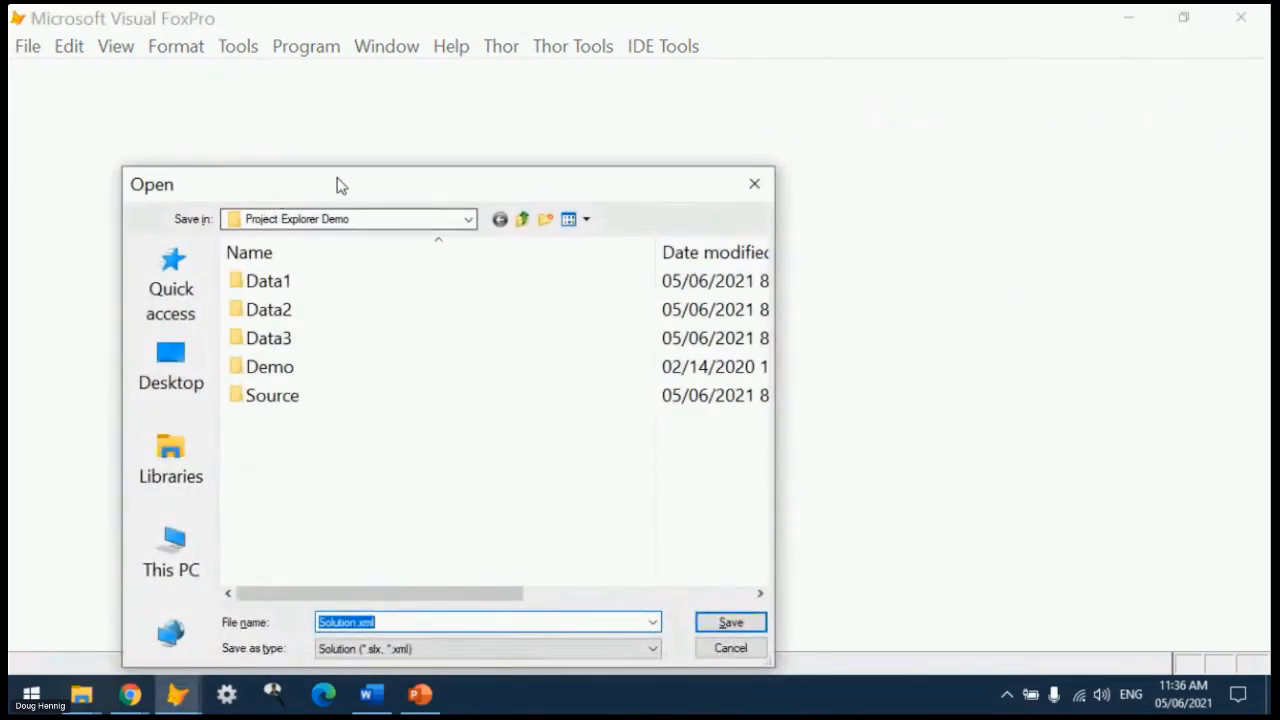
- Set the file type to Project (*.pjx) and open DEMO1.pjx from the Project Explorer Demo folder
left_click_drag(355, 188, 366, 52)
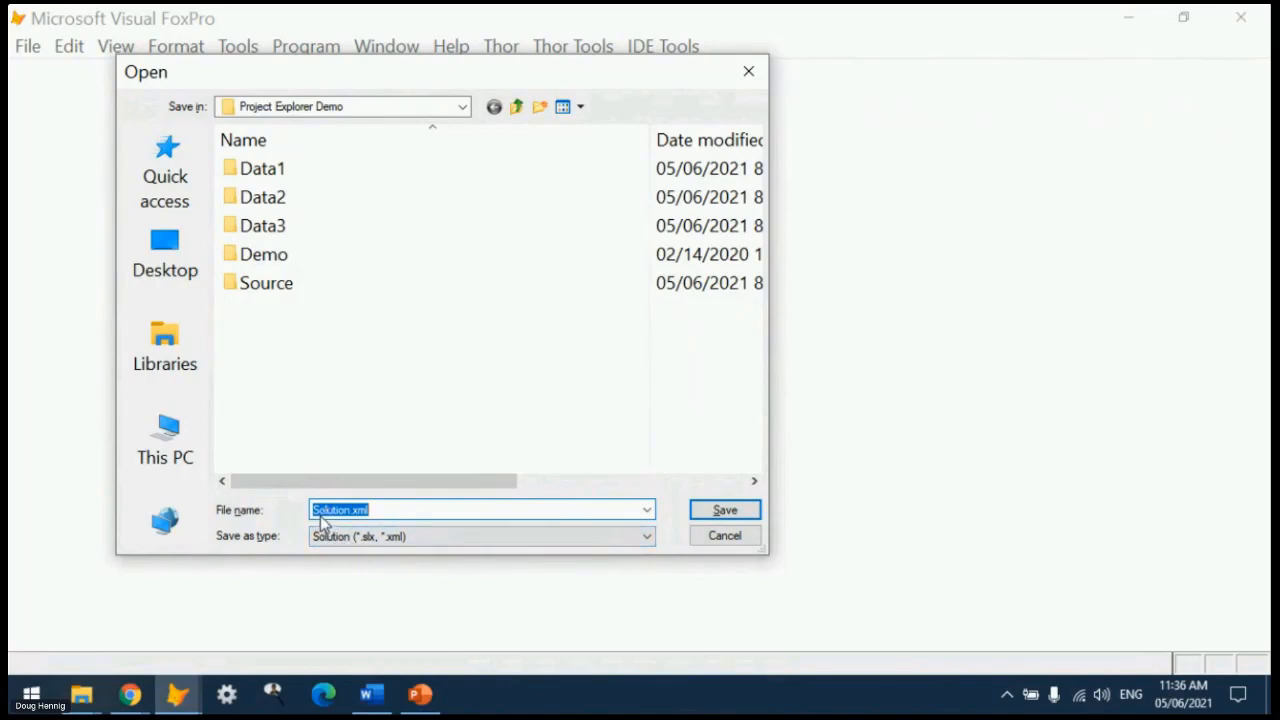
left_click(425, 543)
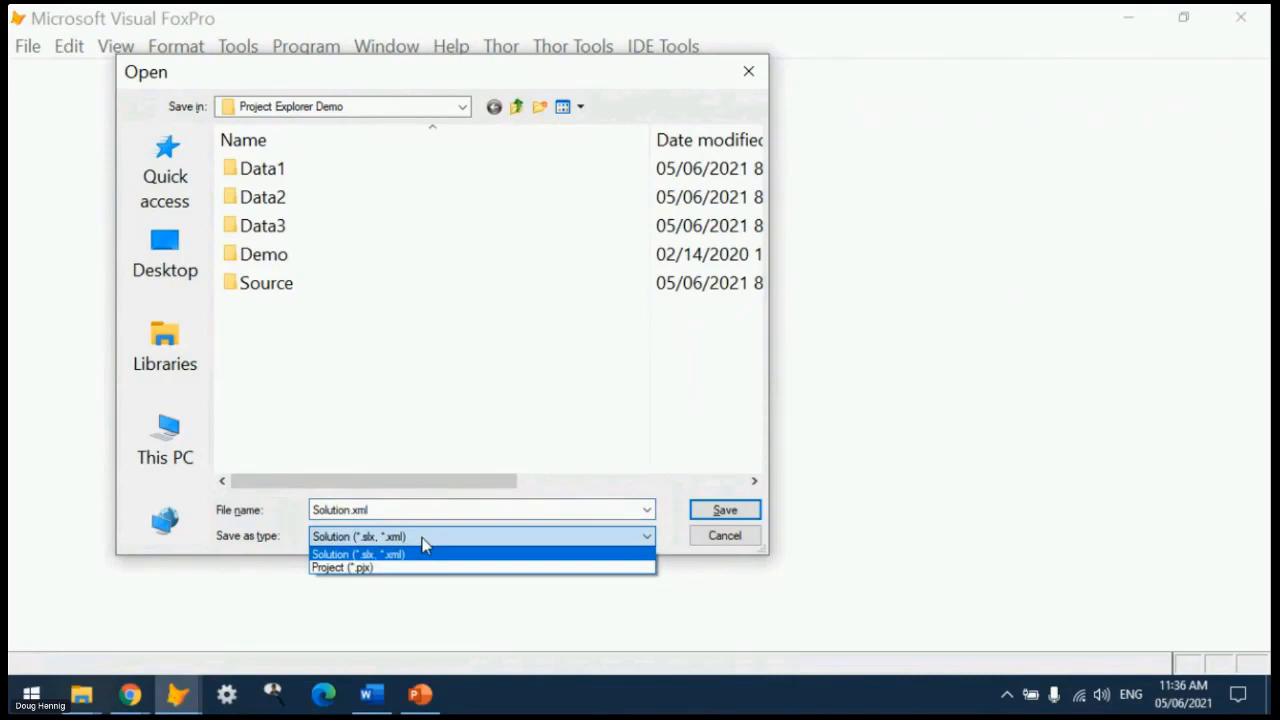
left_click(349, 568)
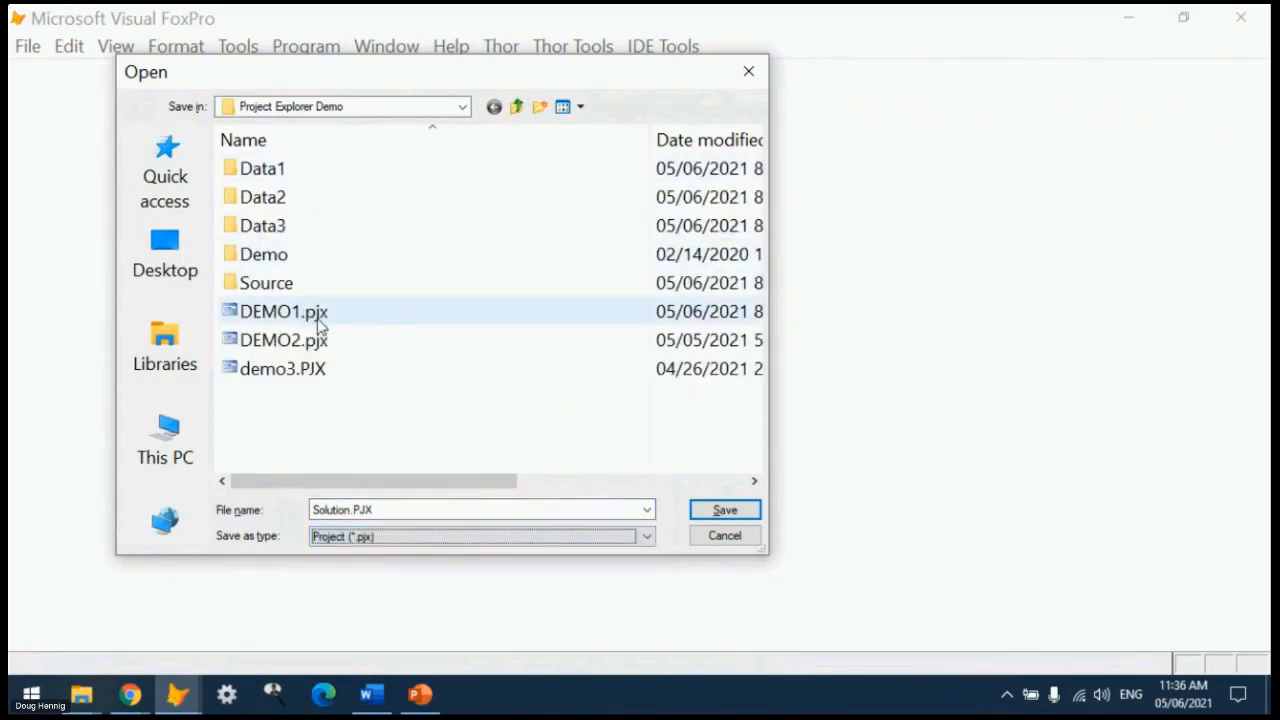
double_click(286, 314)
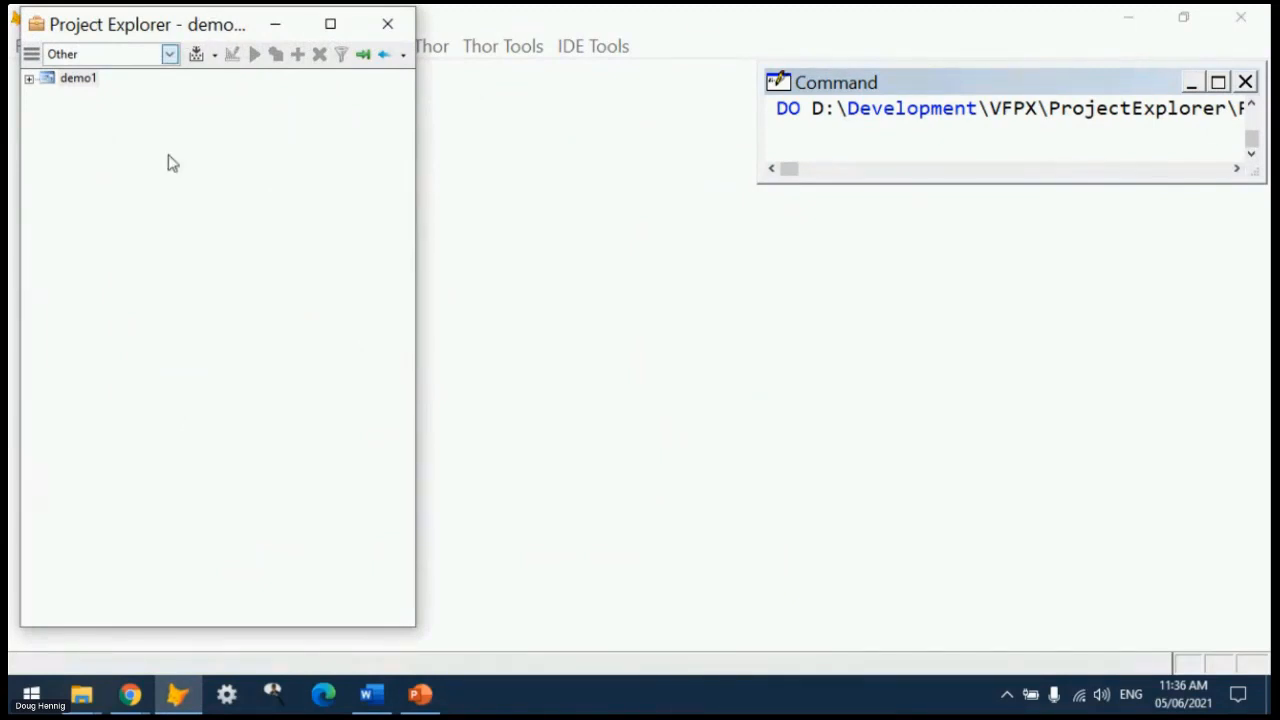
- Close Project Explorer and rerun its DO command with the parameter 'demo1.pjx'
left_click(388, 23)
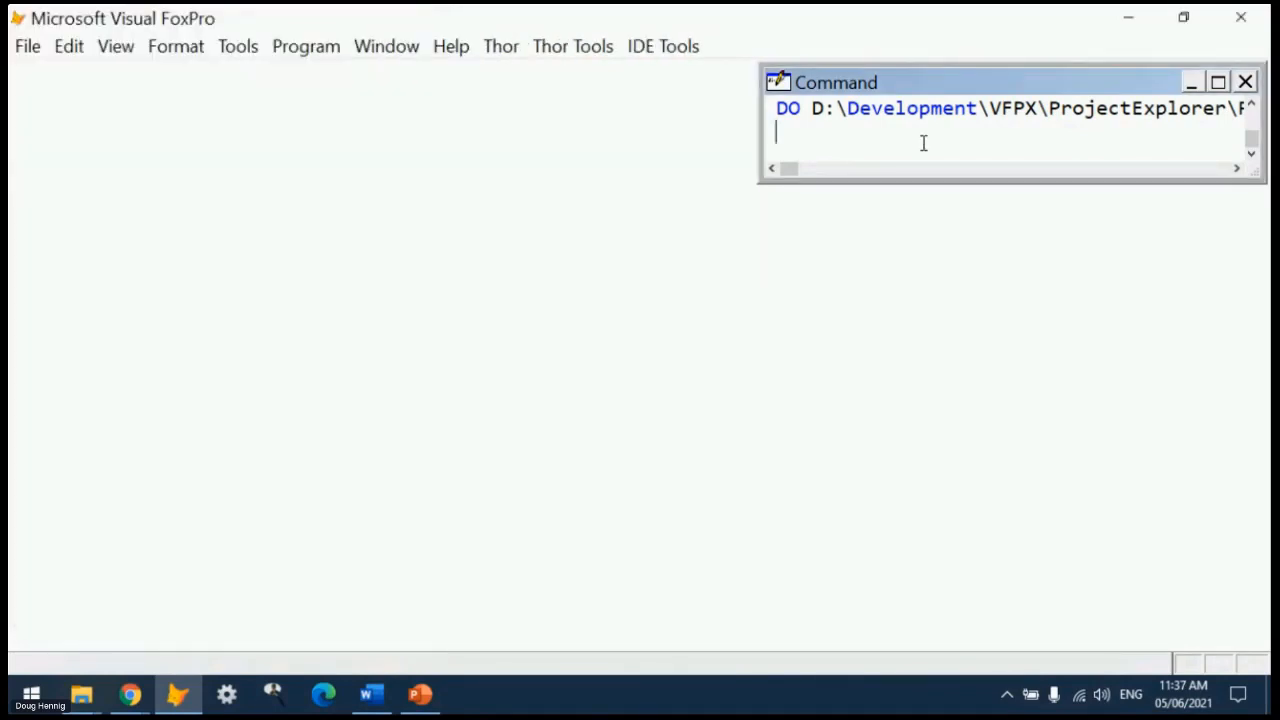
key("Up")
key("End")
type("with ")
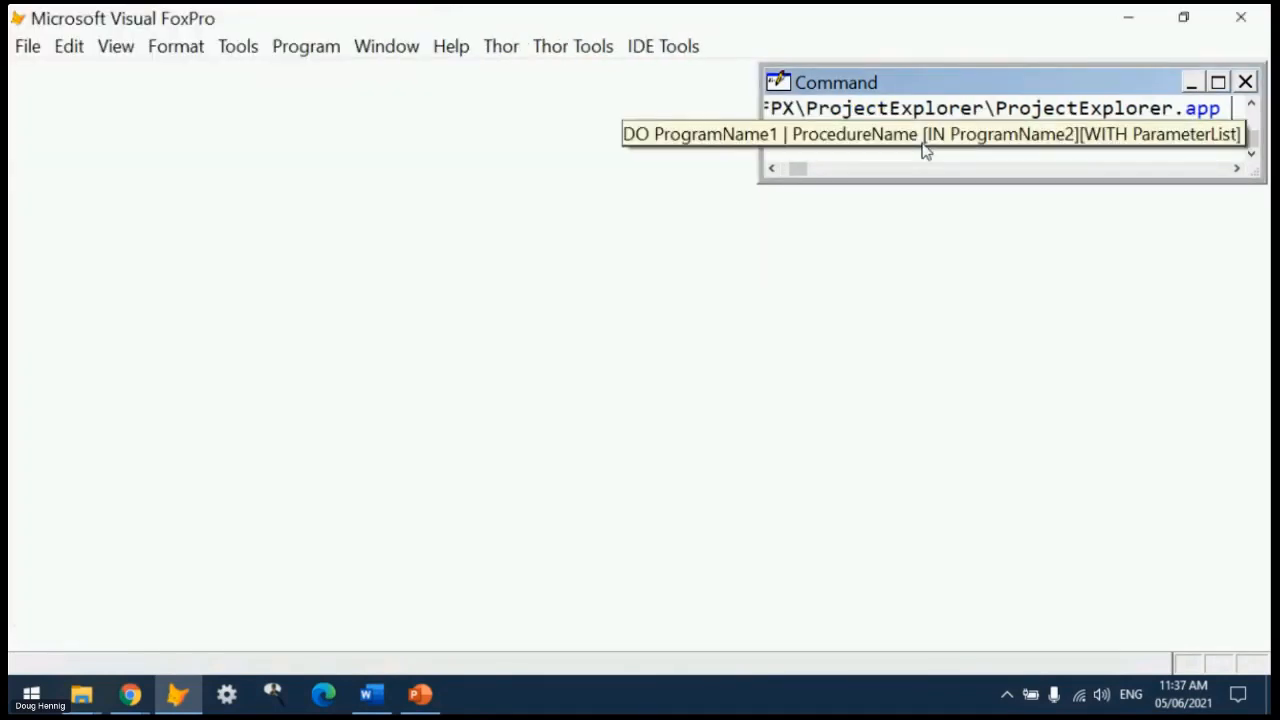
type("'demo")
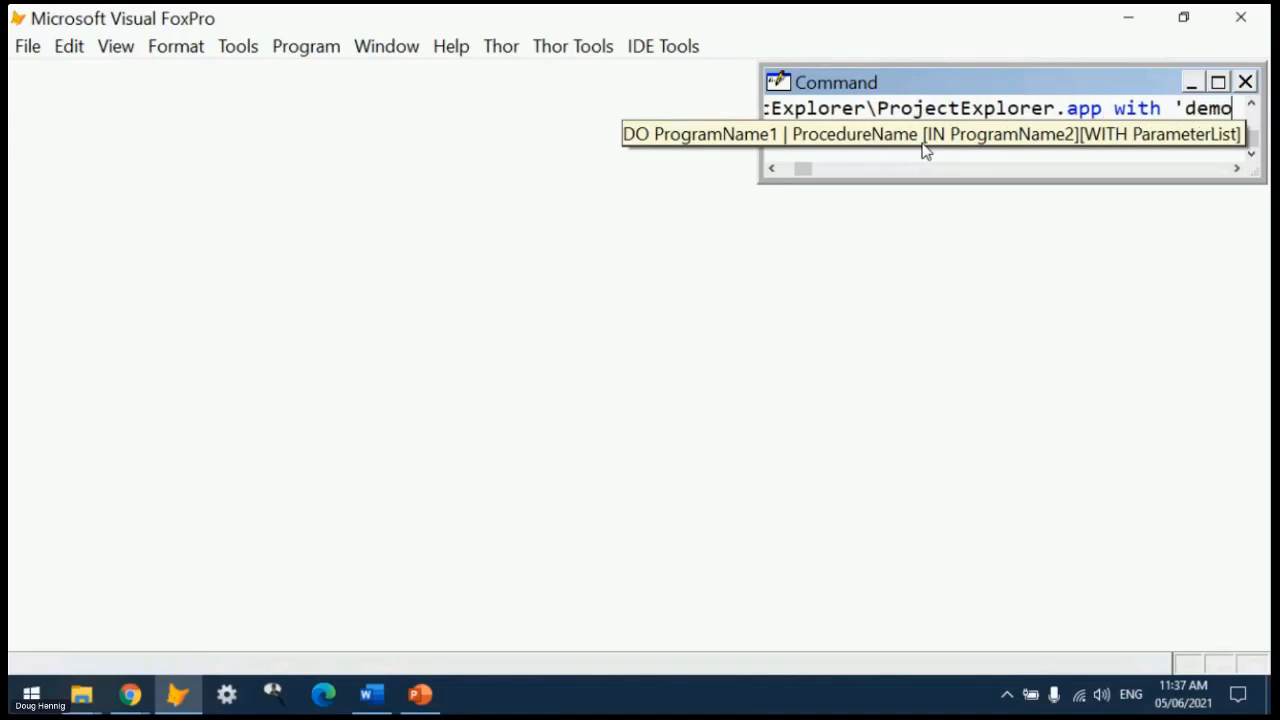
type("1.pjx'")
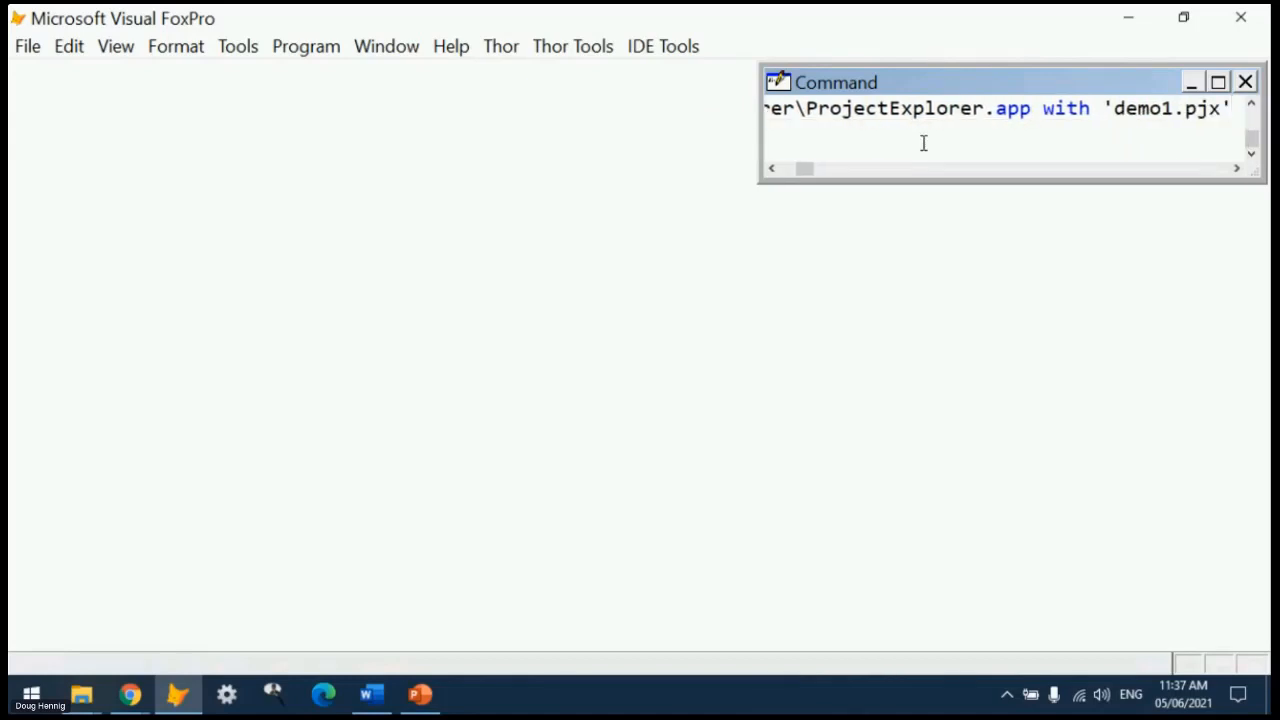
key("Return")
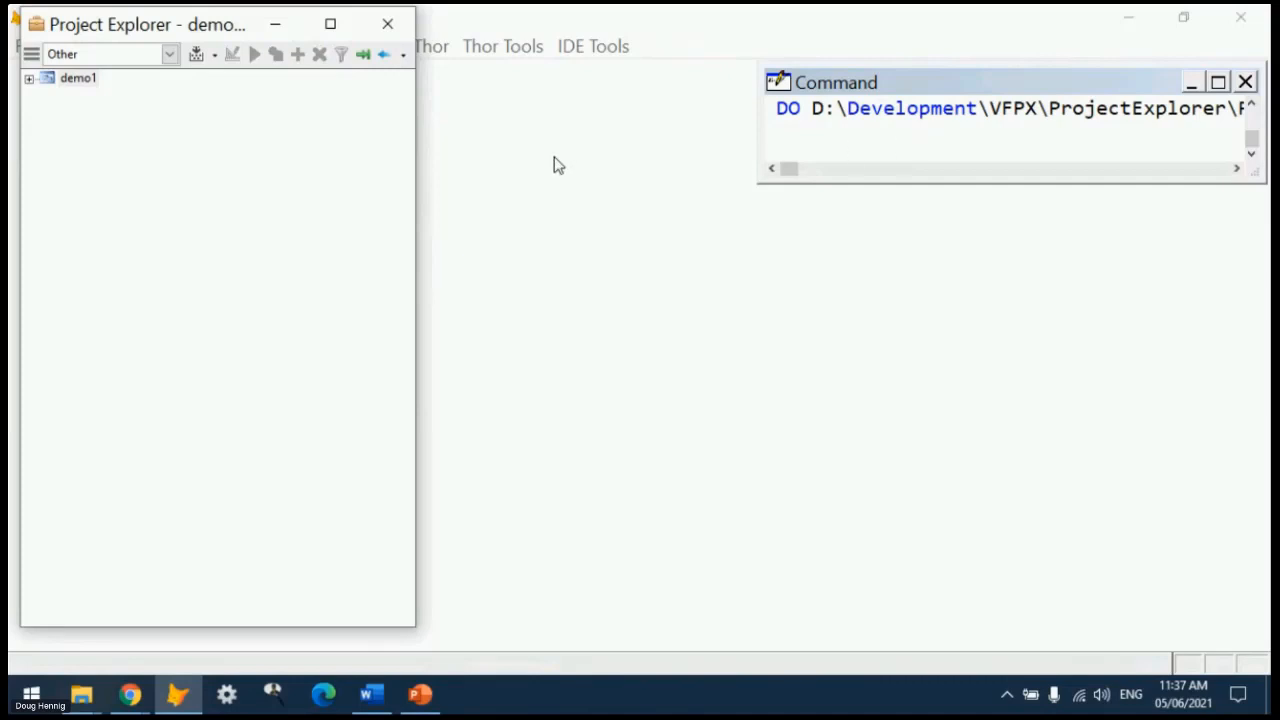
- Close Project Explorer, change the command's parameter extension to slx, and rerun the command
left_click(384, 24)
key("Up")
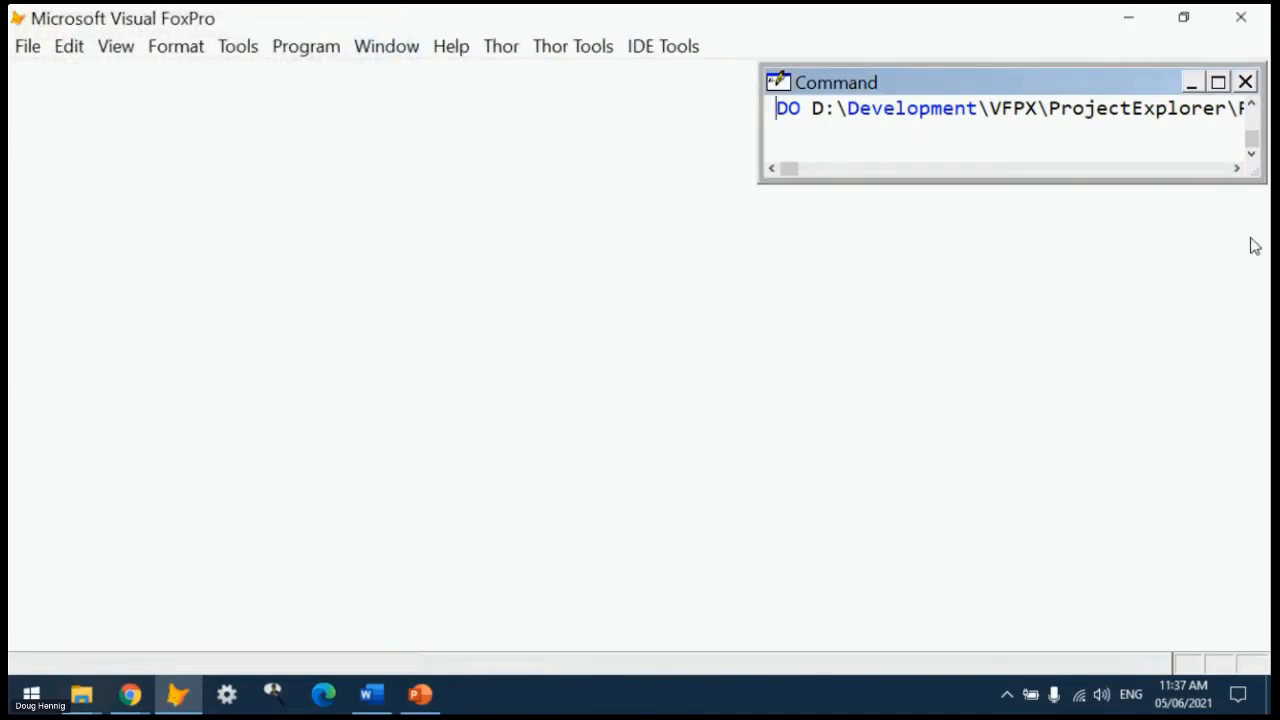
key("End")
key("Left")
key("Left")
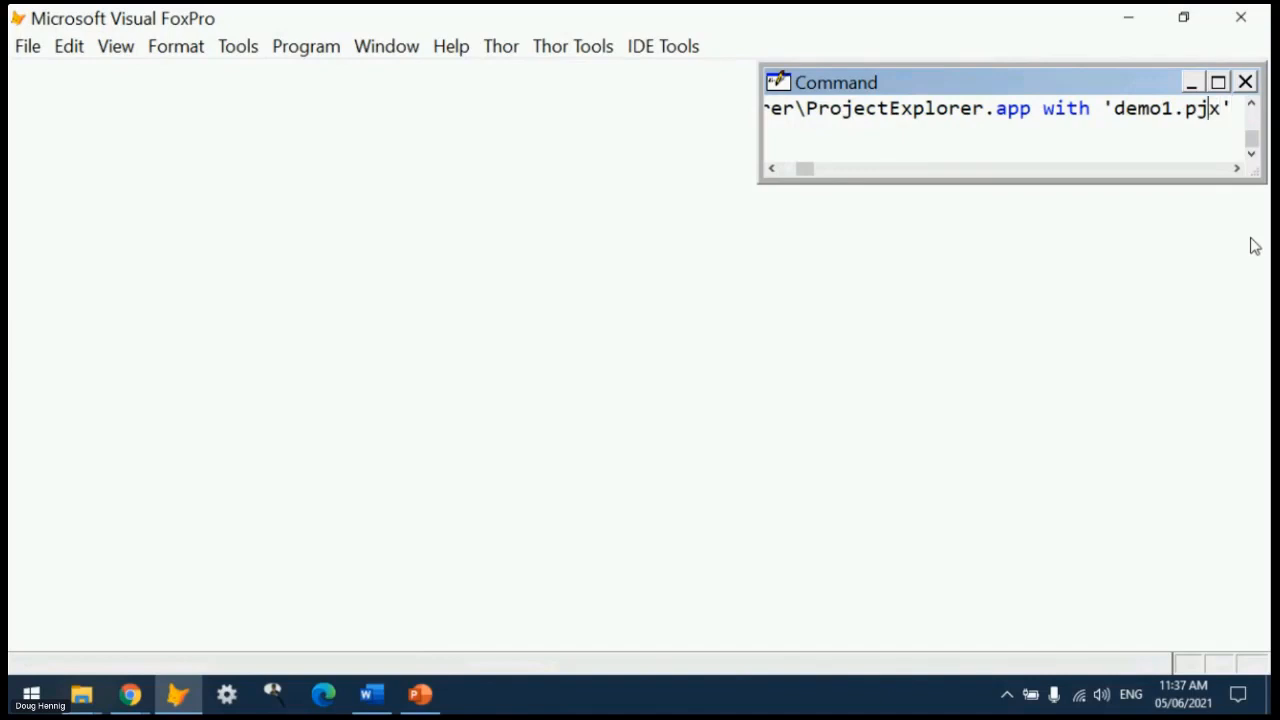
key("BackSpace")
key("BackSpace")
key("BackSpace")
type("slx")
key("Return")
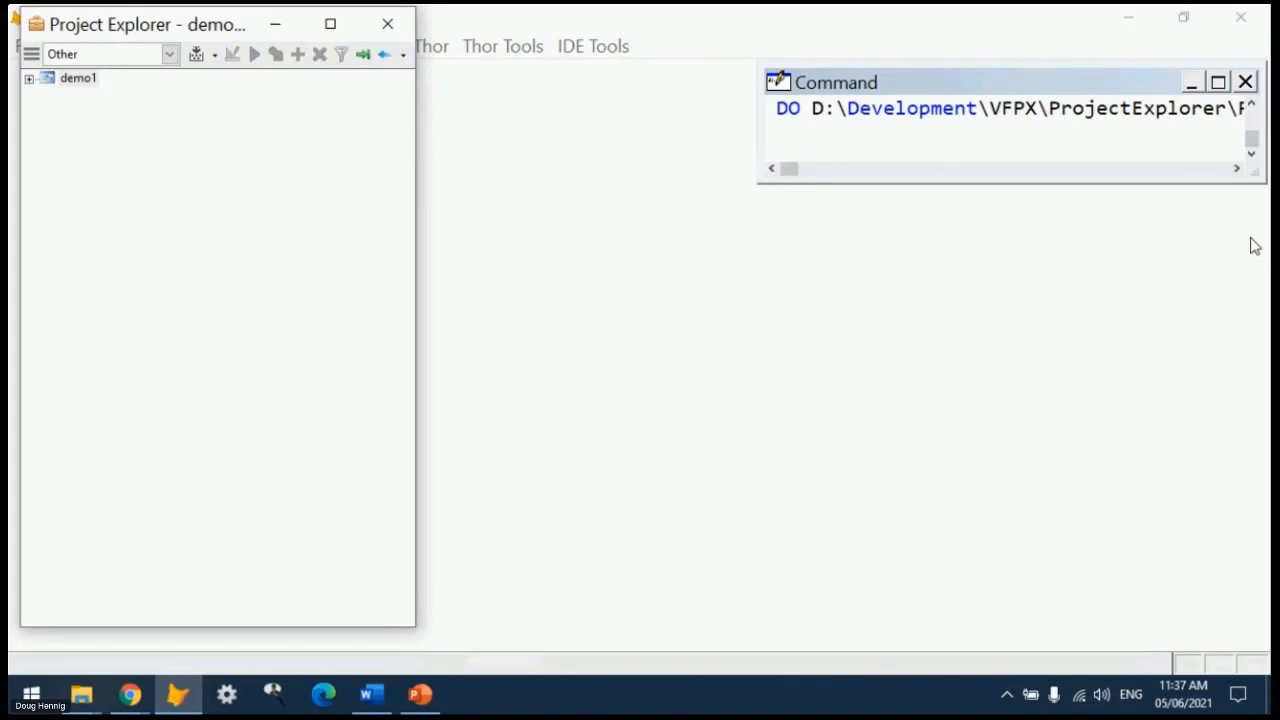
- Close Project Explorer and launch it again from Thor's application tools
left_click(386, 24)
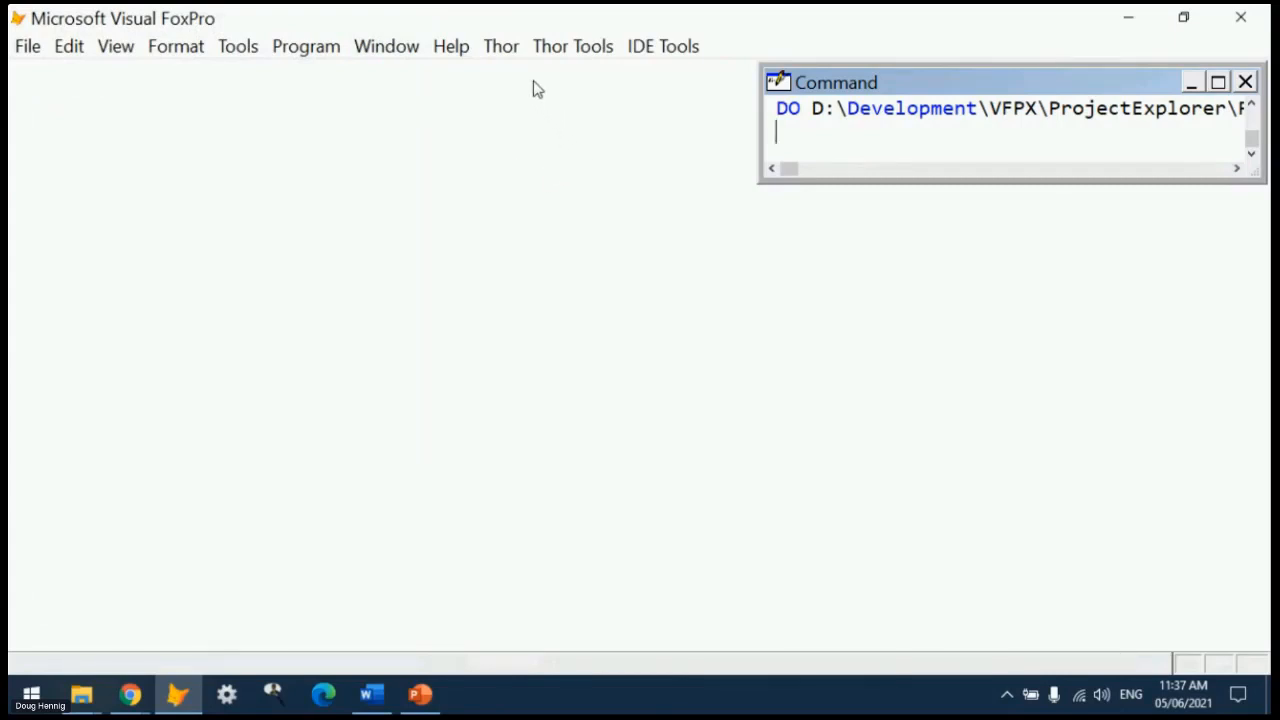
left_click(588, 48)
mouse_move(574, 80)
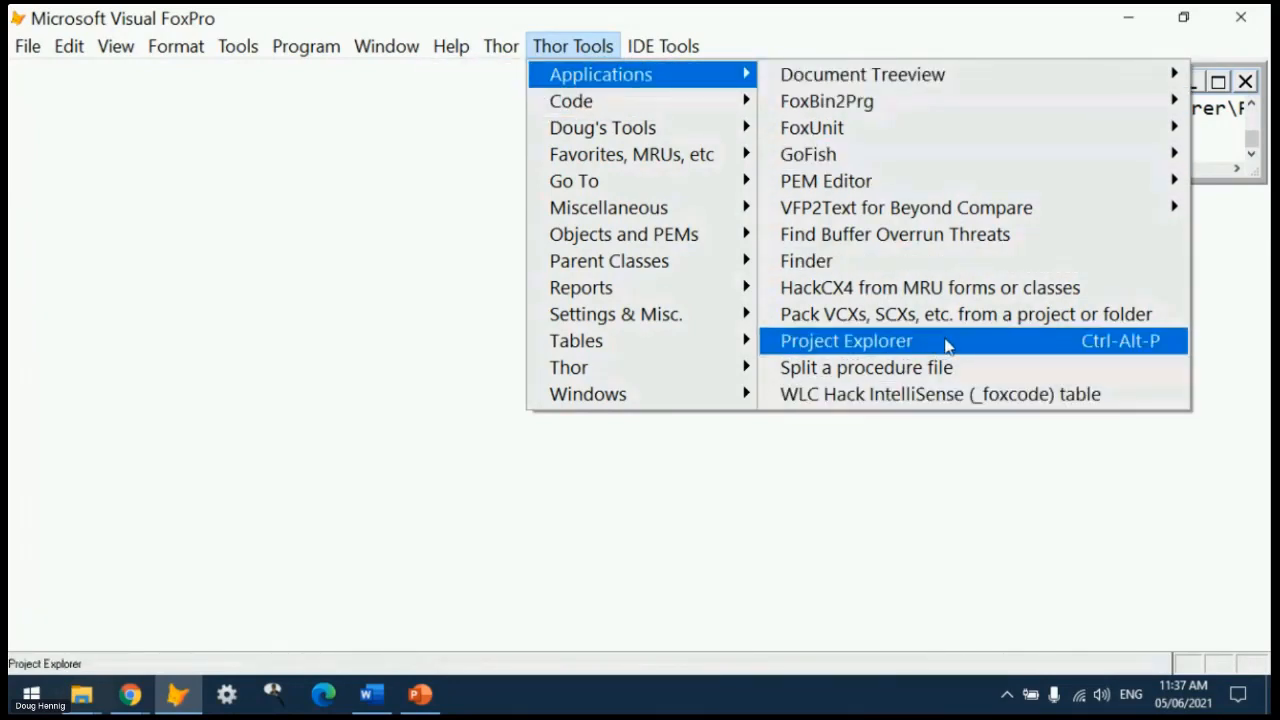
left_click(1075, 355)
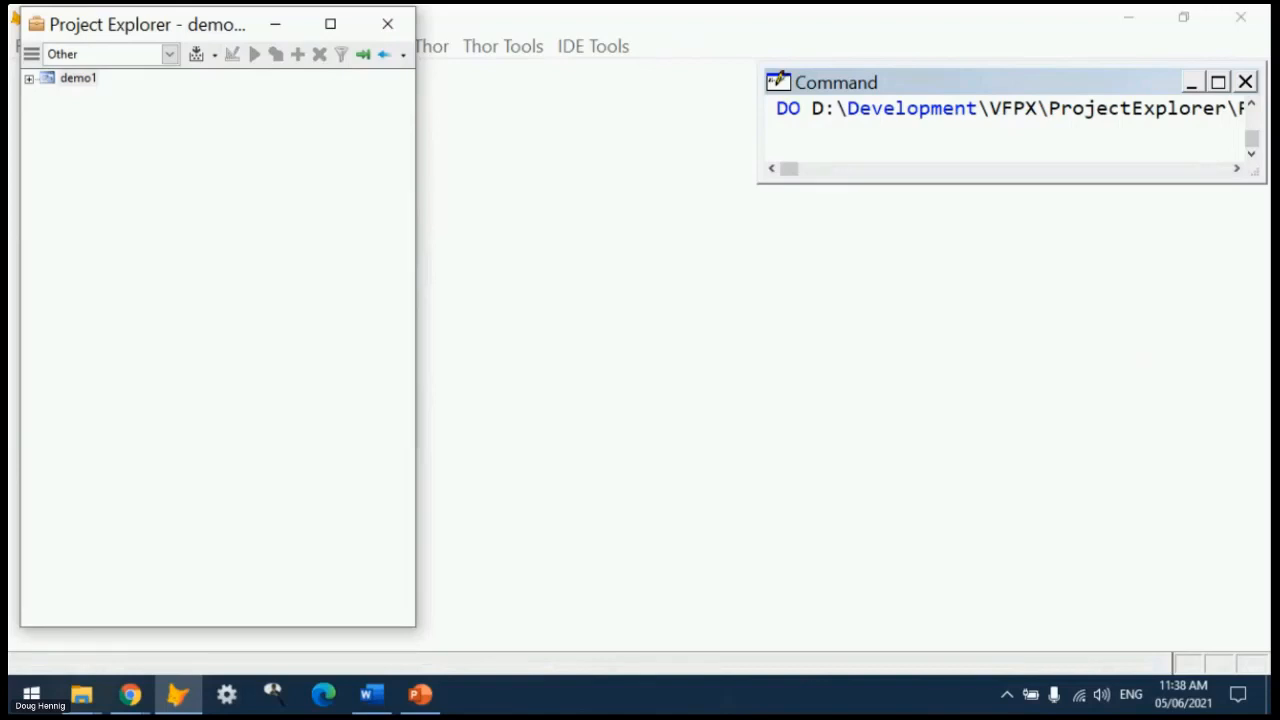
- Filter the demo1 project tree to the Classes tag and select the sfcontainer class
key("alt+Tab")
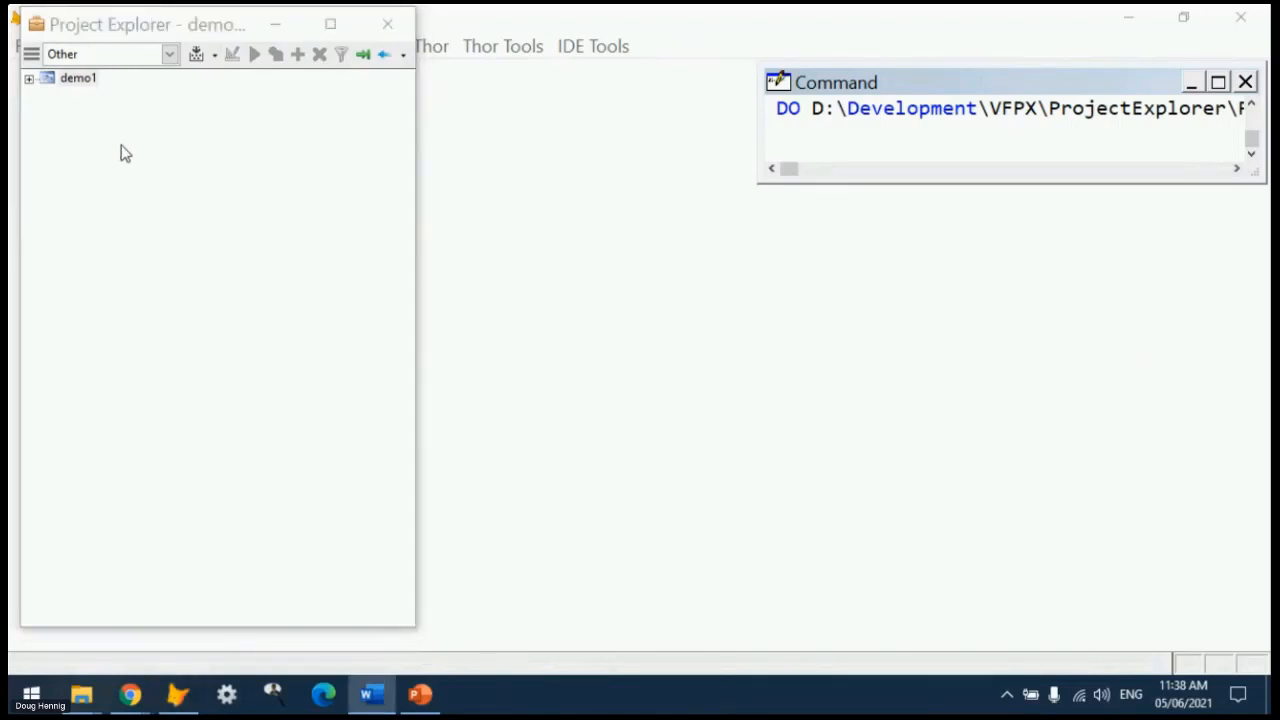
left_click(172, 56)
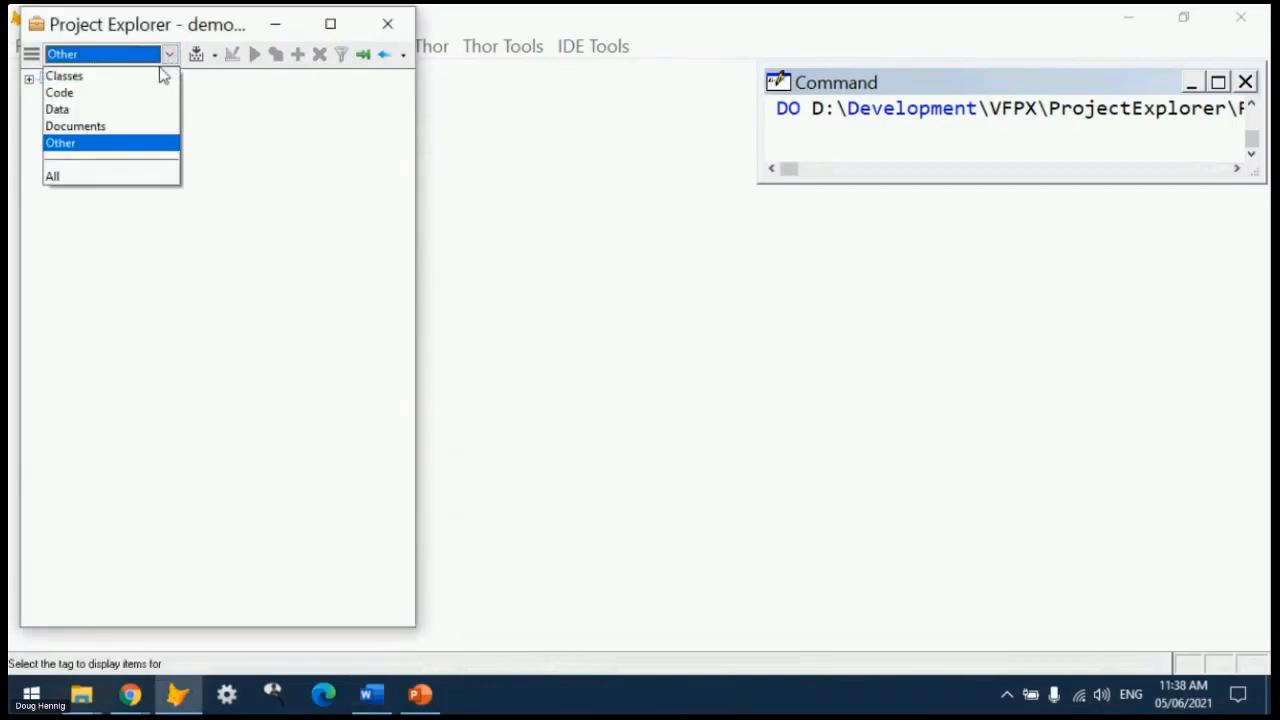
left_click(150, 75)
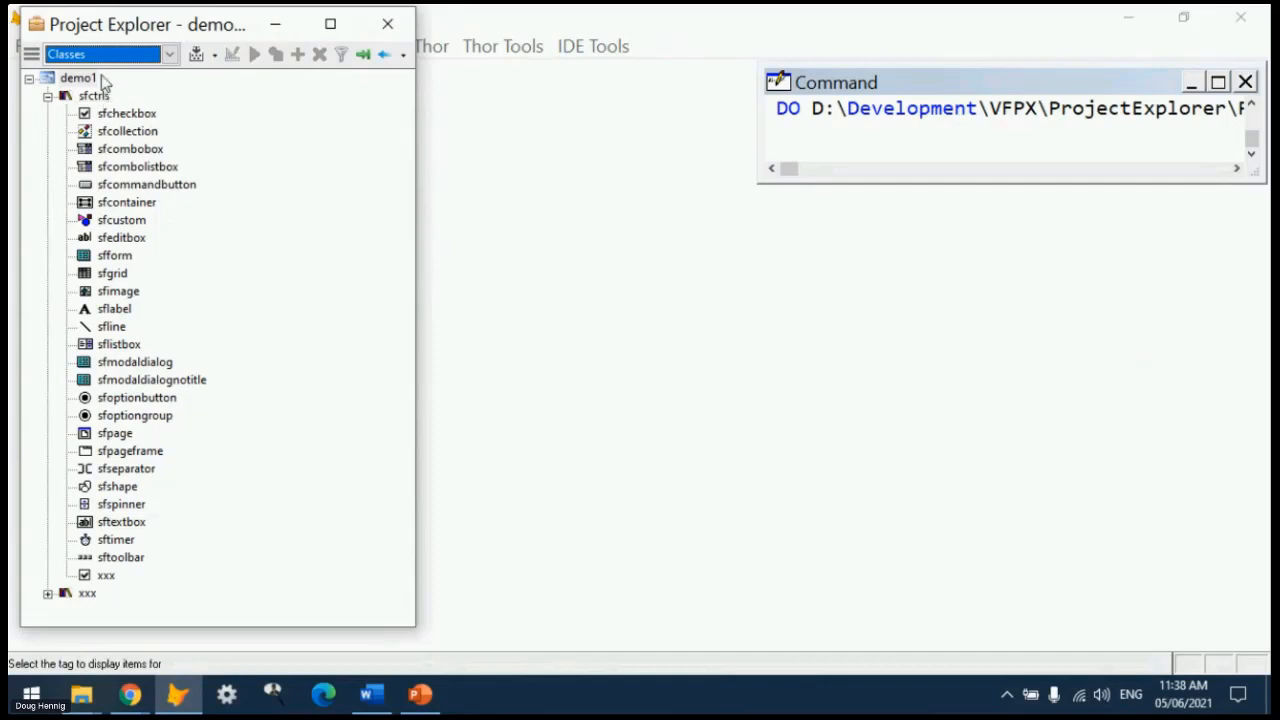
left_click(171, 57)
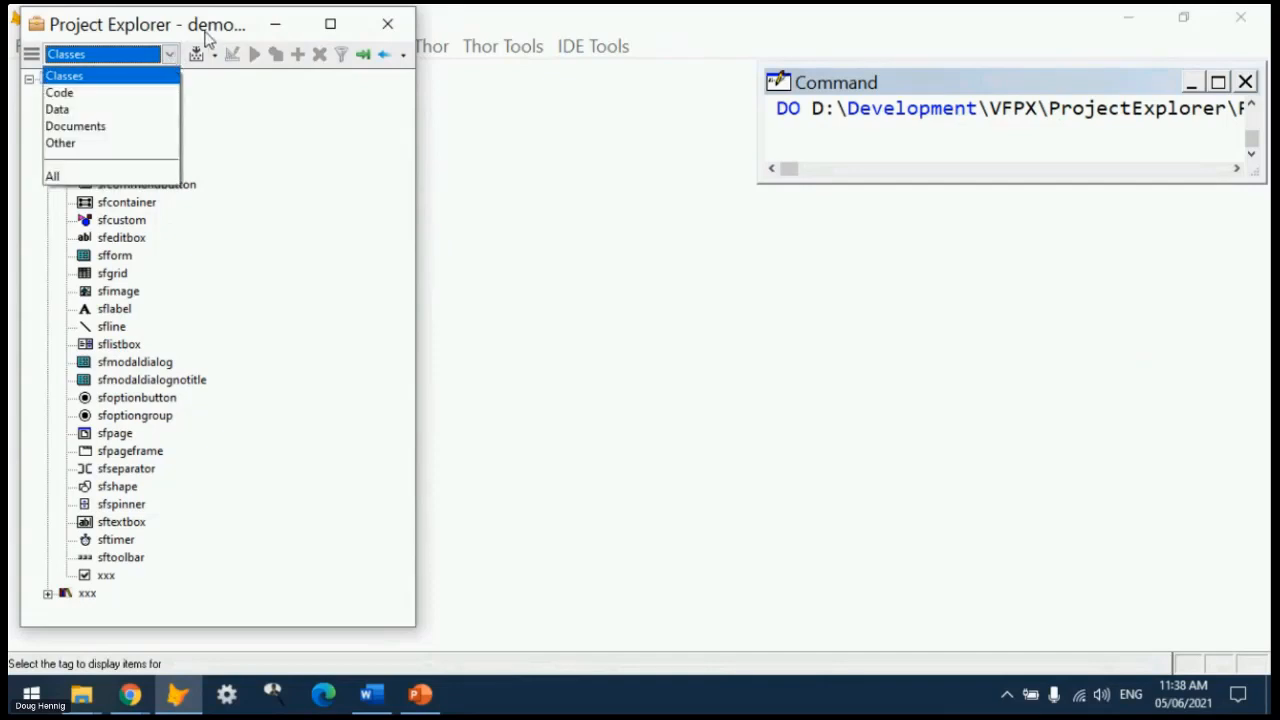
left_click(281, 201)
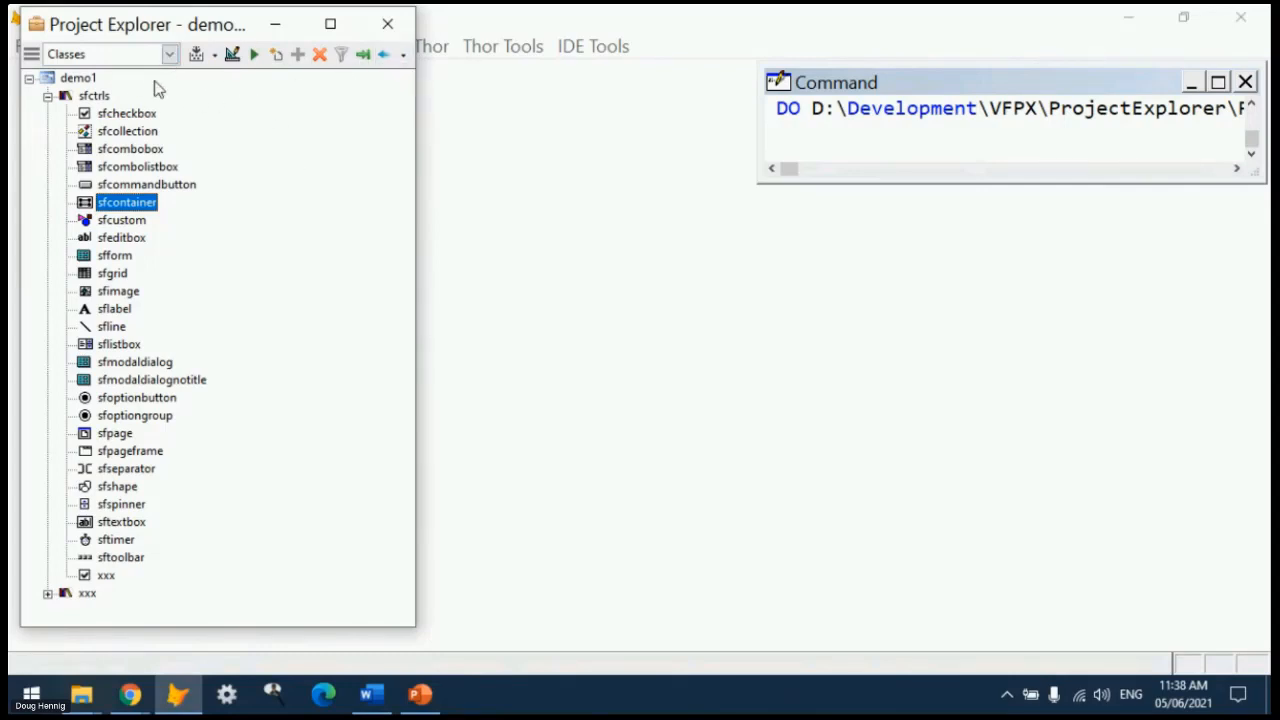
- Examine the commands Project Explorer offers for the solution, tags, categories and options
left_click(32, 55)
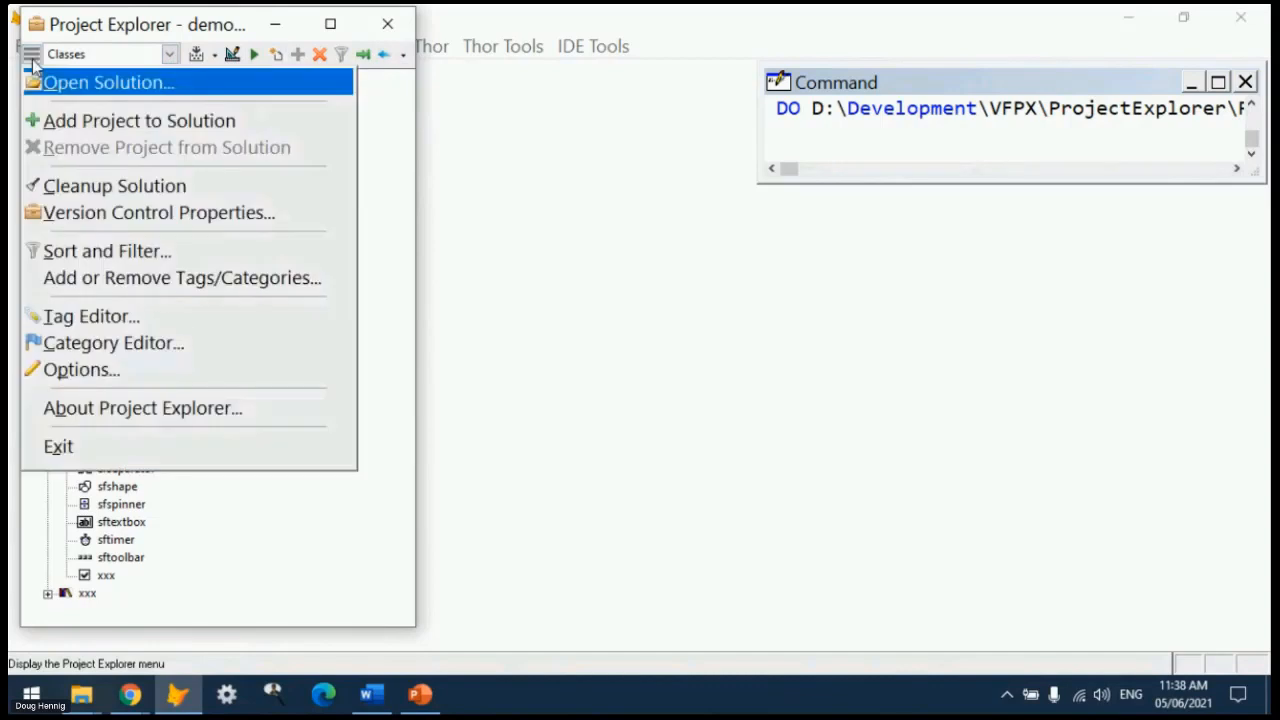
left_click(33, 60)
left_click(383, 155)
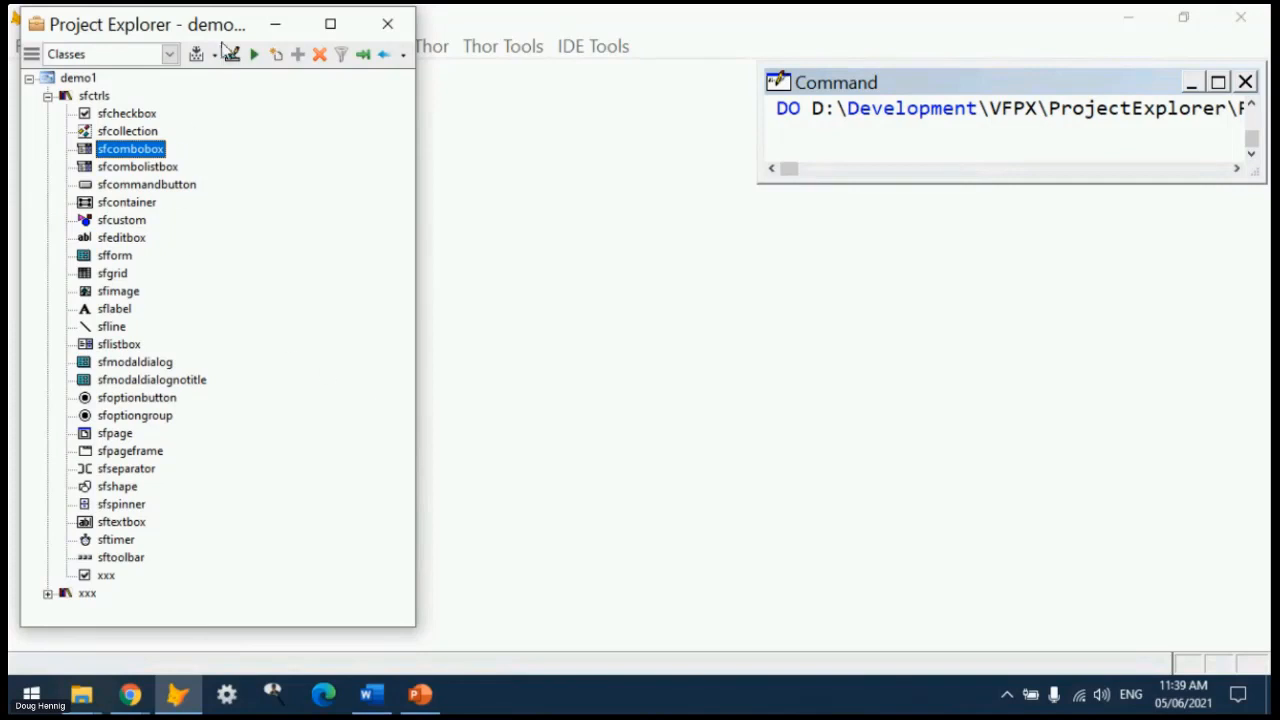
- Display the items tagged Code and return the tree to the Classes tag
left_click(170, 56)
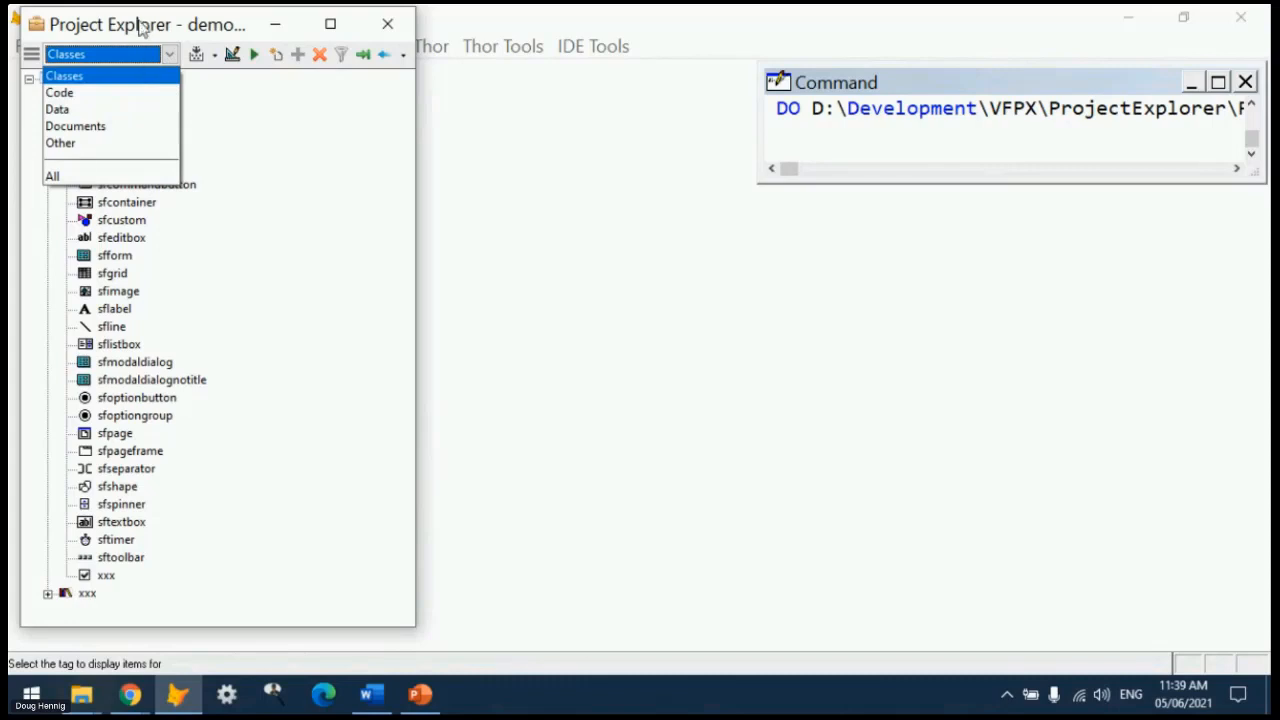
left_click(76, 93)
left_click(170, 54)
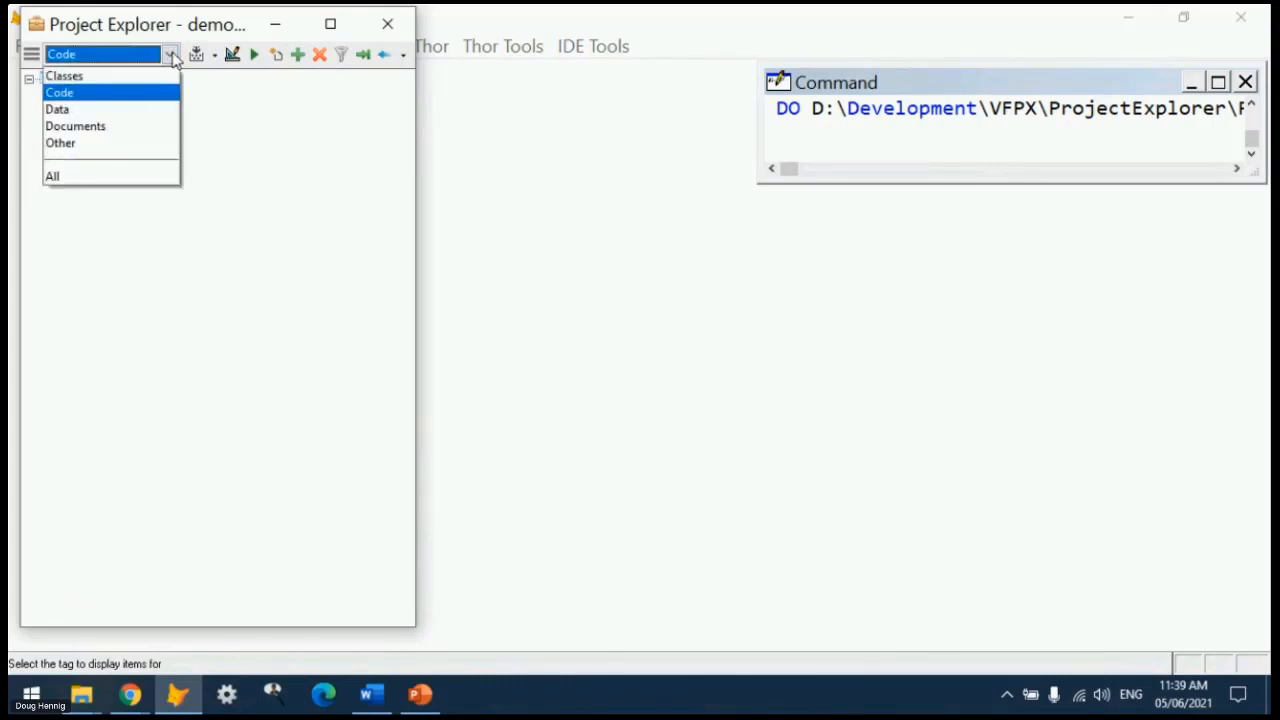
left_click(140, 76)
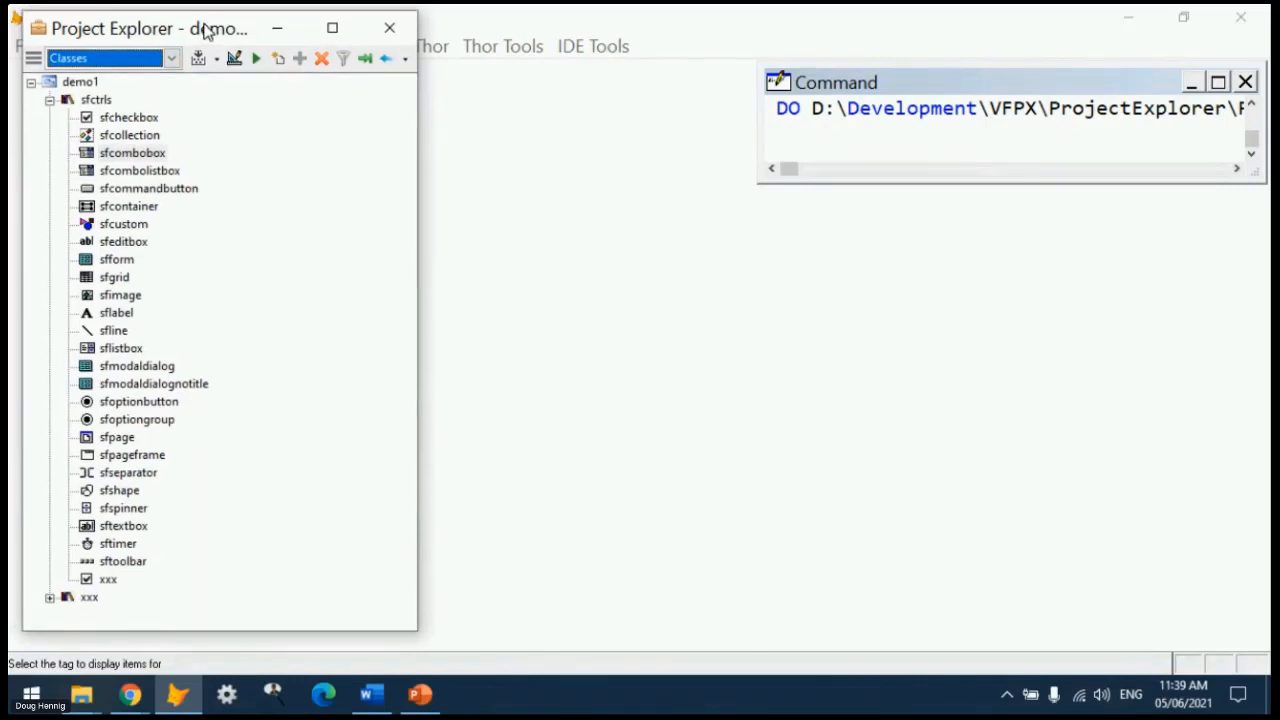
- Move the Project Explorer window slightly away from the screen corner and switch to Word
mouse_move(205, 27)
left_mouse_down()
mouse_move(276, 72)
mouse_move(420, 75)
mouse_move(428, 40)
mouse_move(572, 45)
mouse_move(457, 83)
mouse_move(208, 29)
mouse_move(243, 57)
mouse_move(297, 39)
mouse_move(966, 107)
mouse_move(1023, 63)
mouse_move(1166, 89)
mouse_move(1265, 85)
mouse_move(1168, 86)
mouse_move(1265, 168)
mouse_move(1267, 133)
mouse_move(1249, 120)
mouse_move(1277, 120)
mouse_move(1268, 101)
mouse_move(1173, 76)
mouse_move(345, 31)
mouse_move(221, 38)
left_mouse_up()
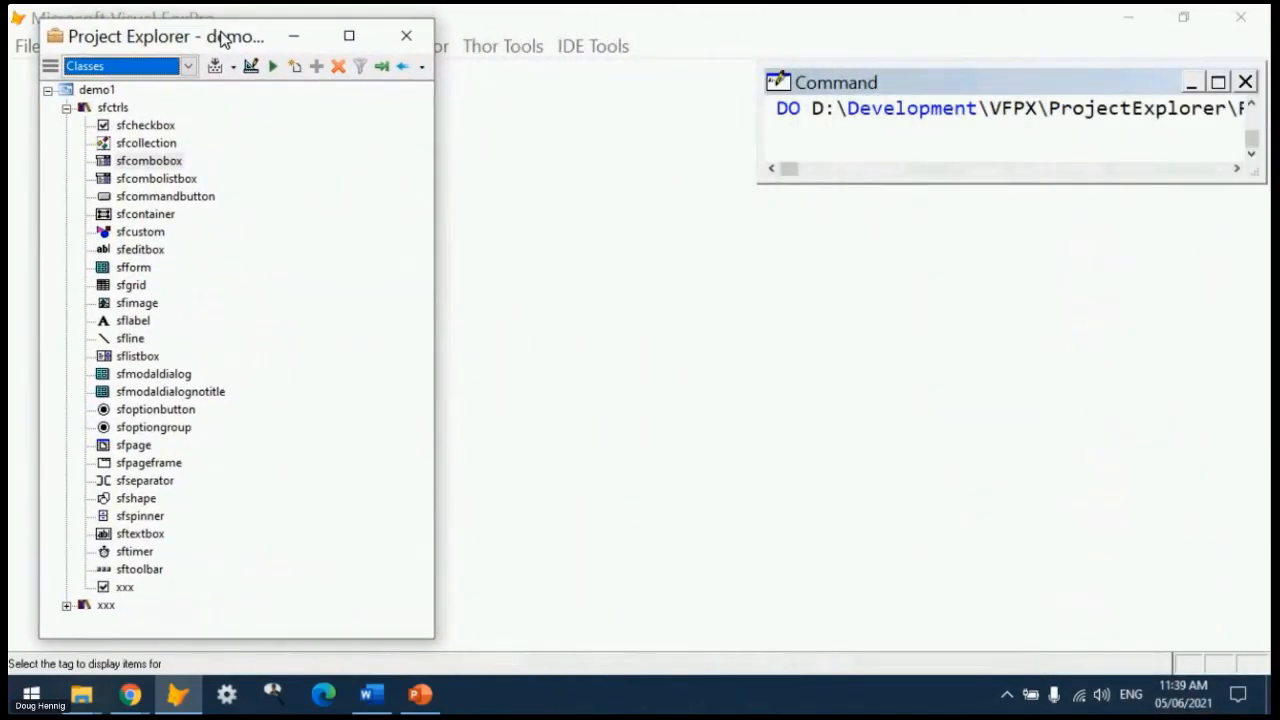
left_click(372, 693)
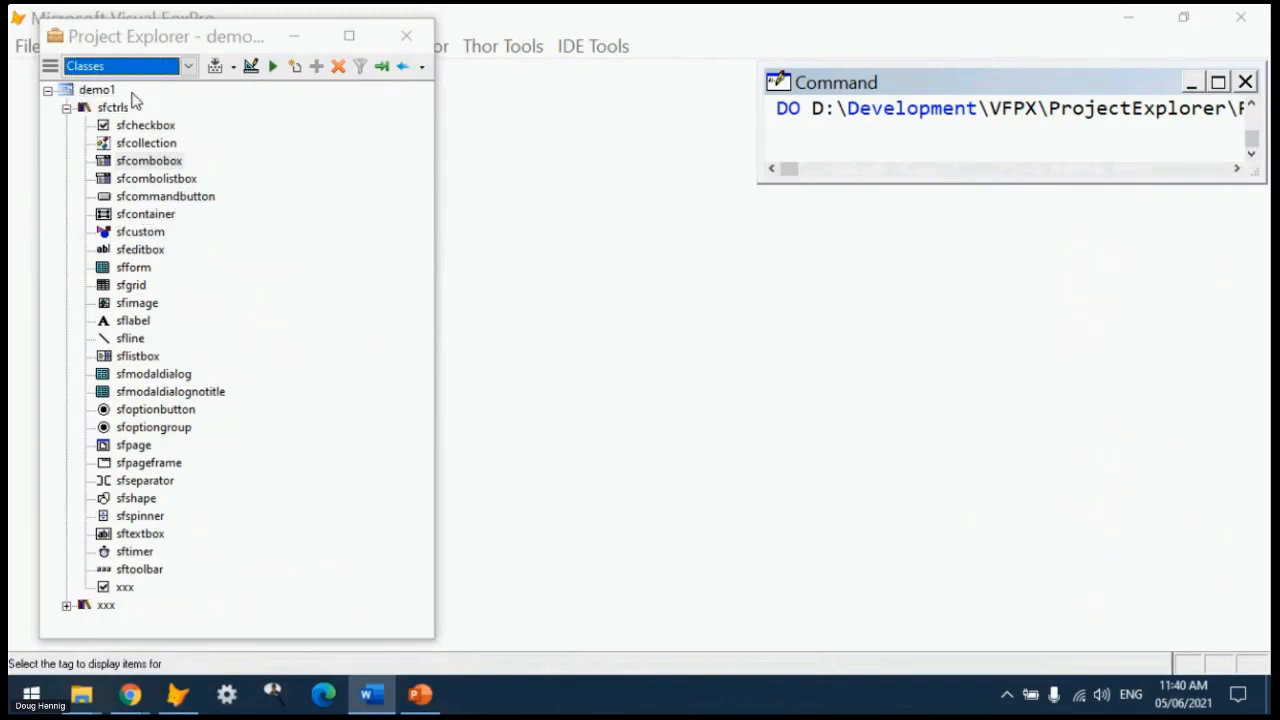
- Add the demo2 project to the solution and expand it in the tree to view its class libraries
left_click(49, 72)
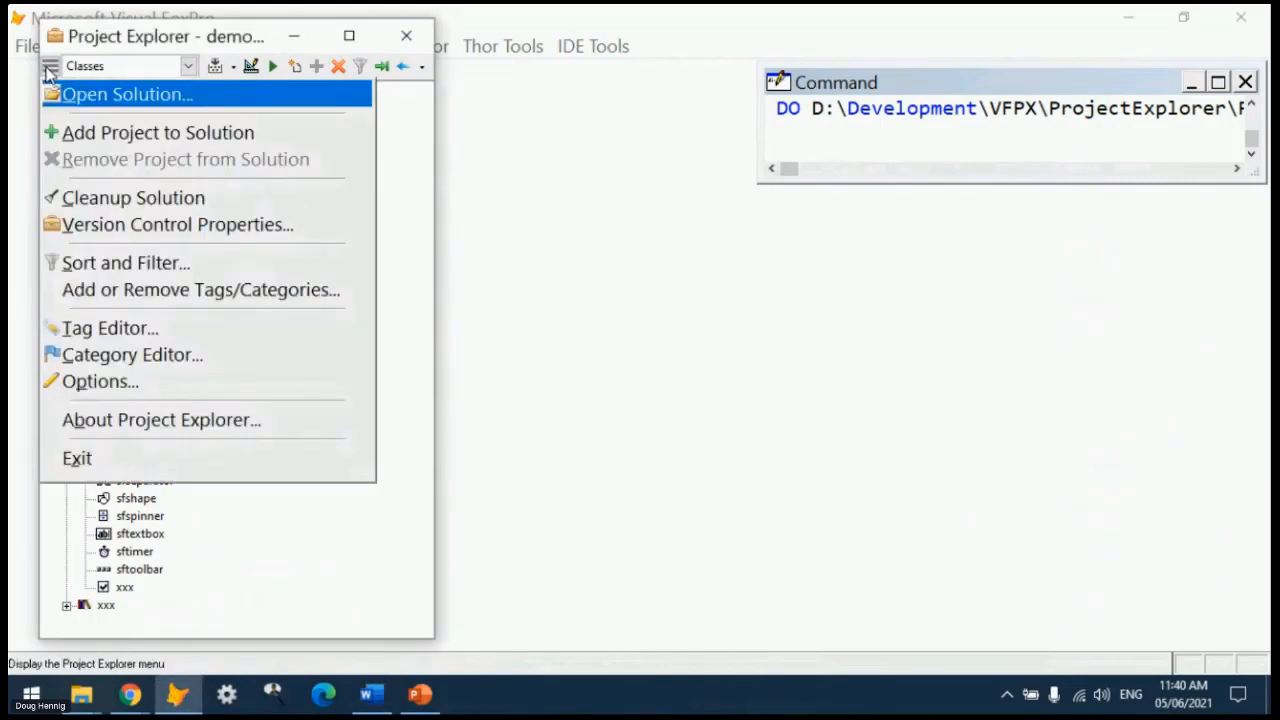
left_click(88, 133)
double_click(314, 340)
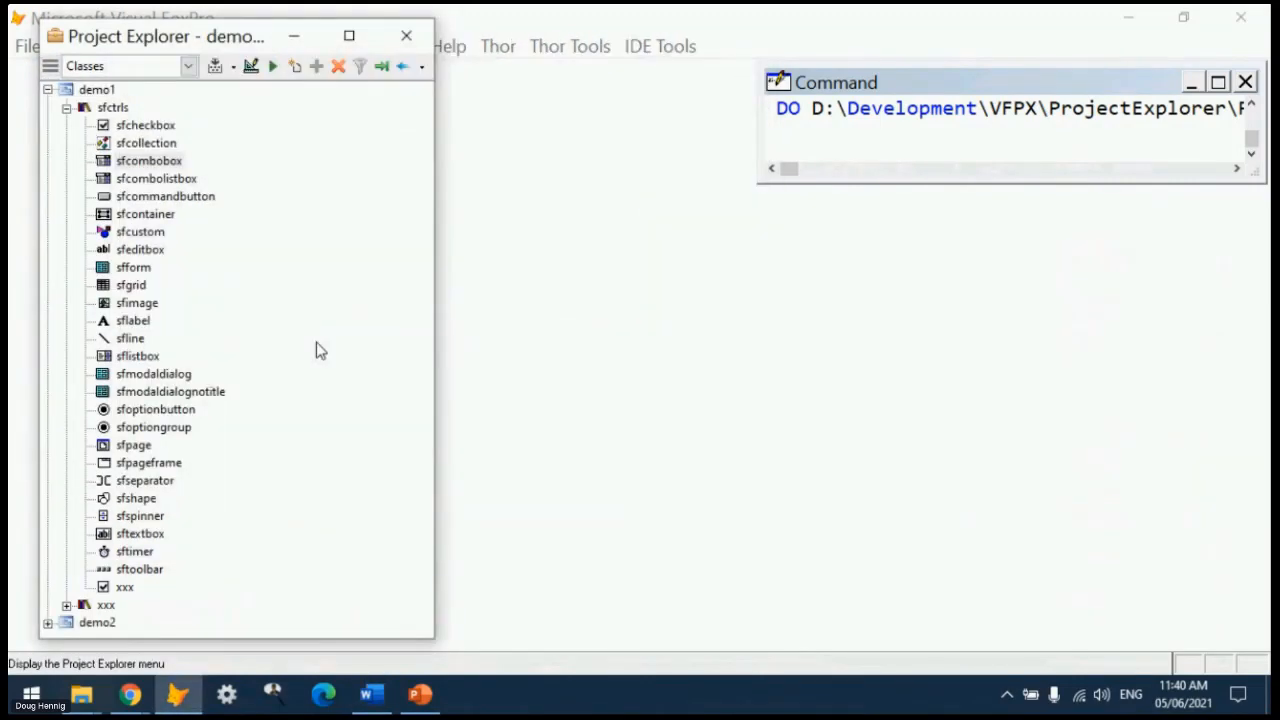
left_click(48, 622)
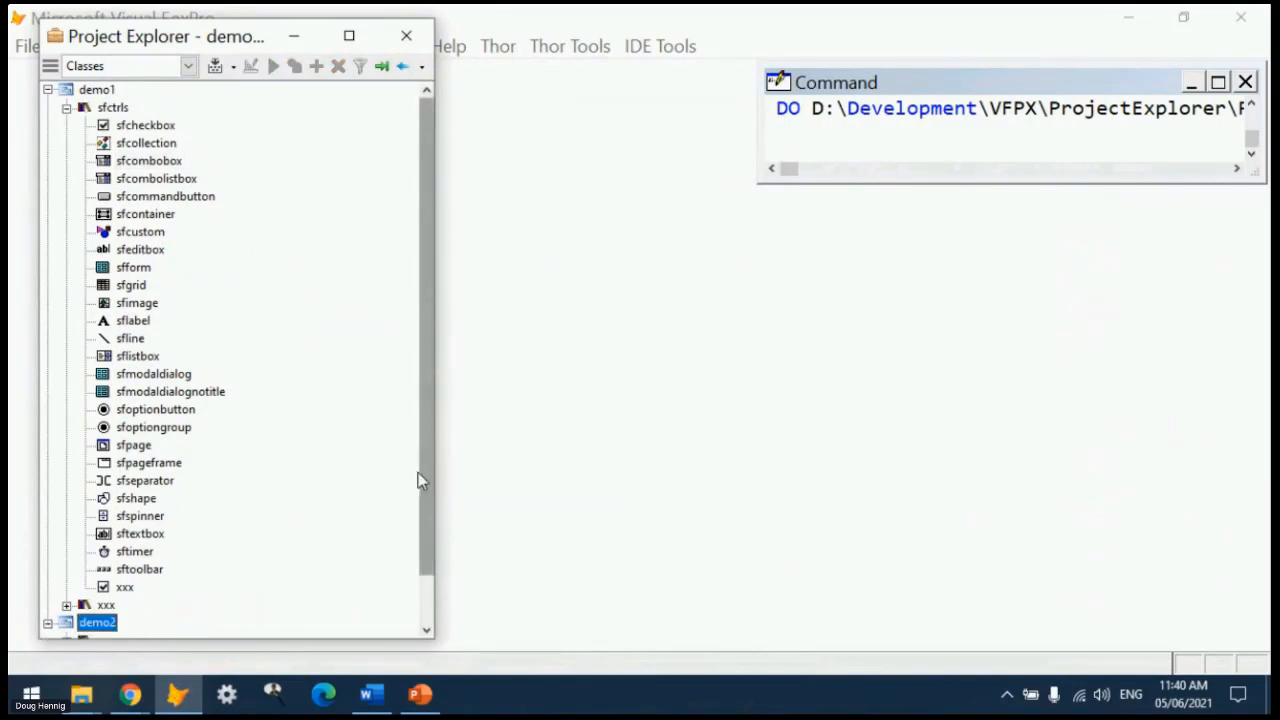
left_click_drag(420, 480, 418, 545)
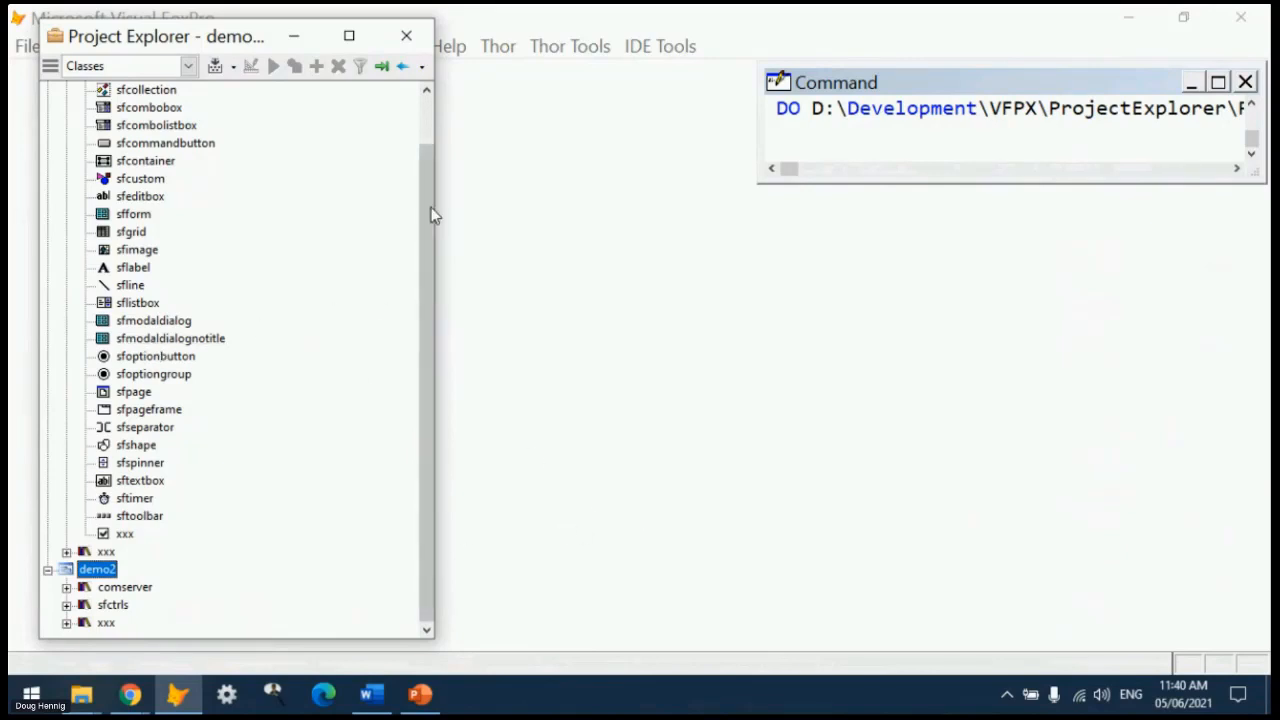
left_click_drag(433, 215, 446, 129)
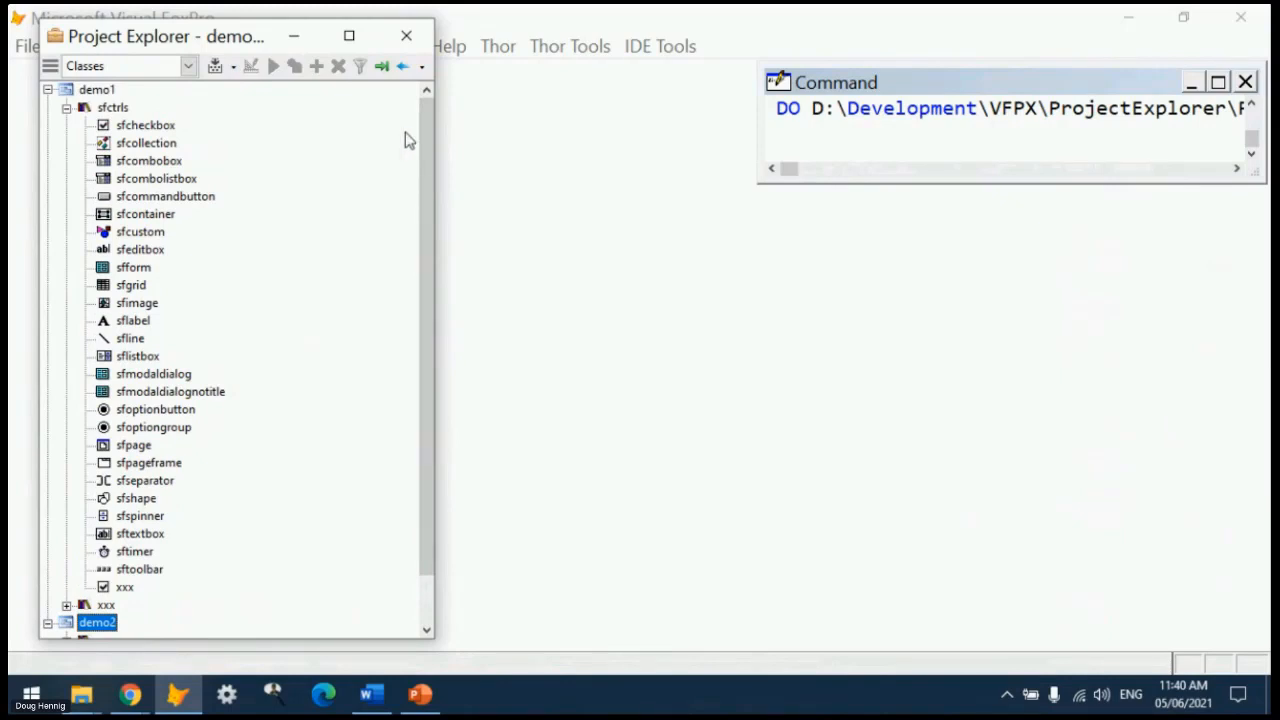
- Select demo1's sfctrls class library and expand the Project Explorer window to show its properties
left_click(113, 110)
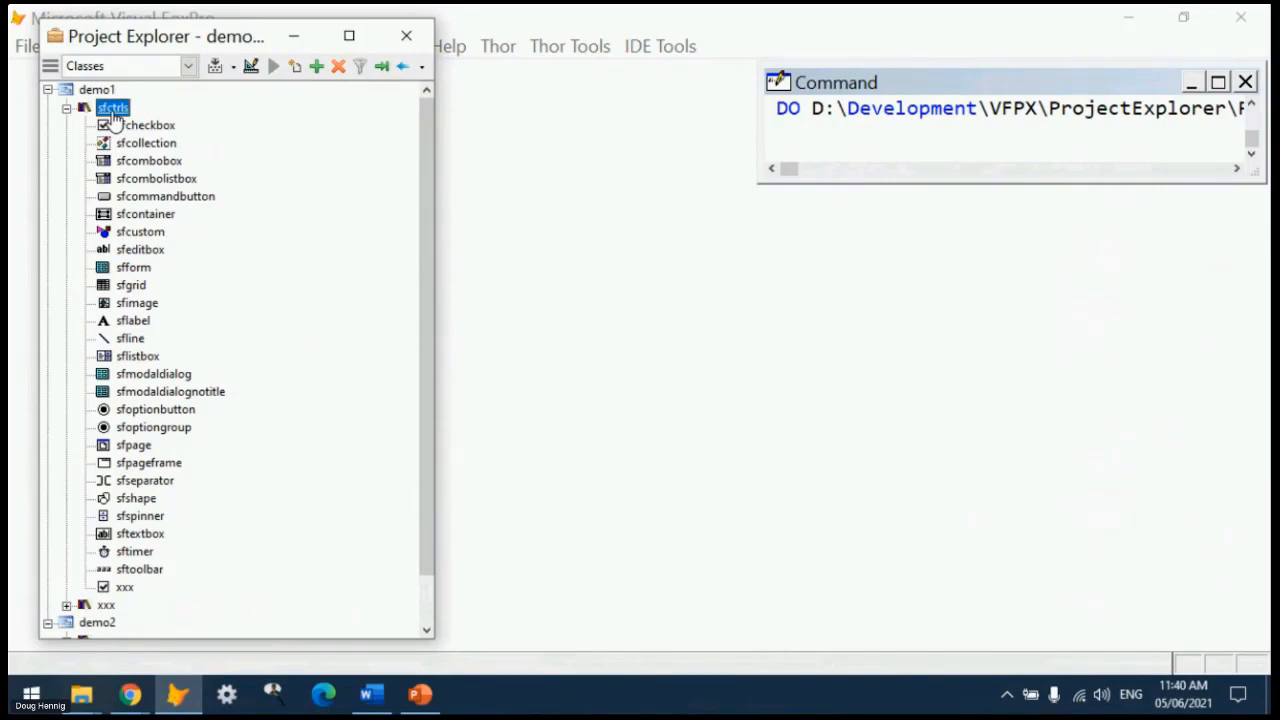
left_click(386, 68)
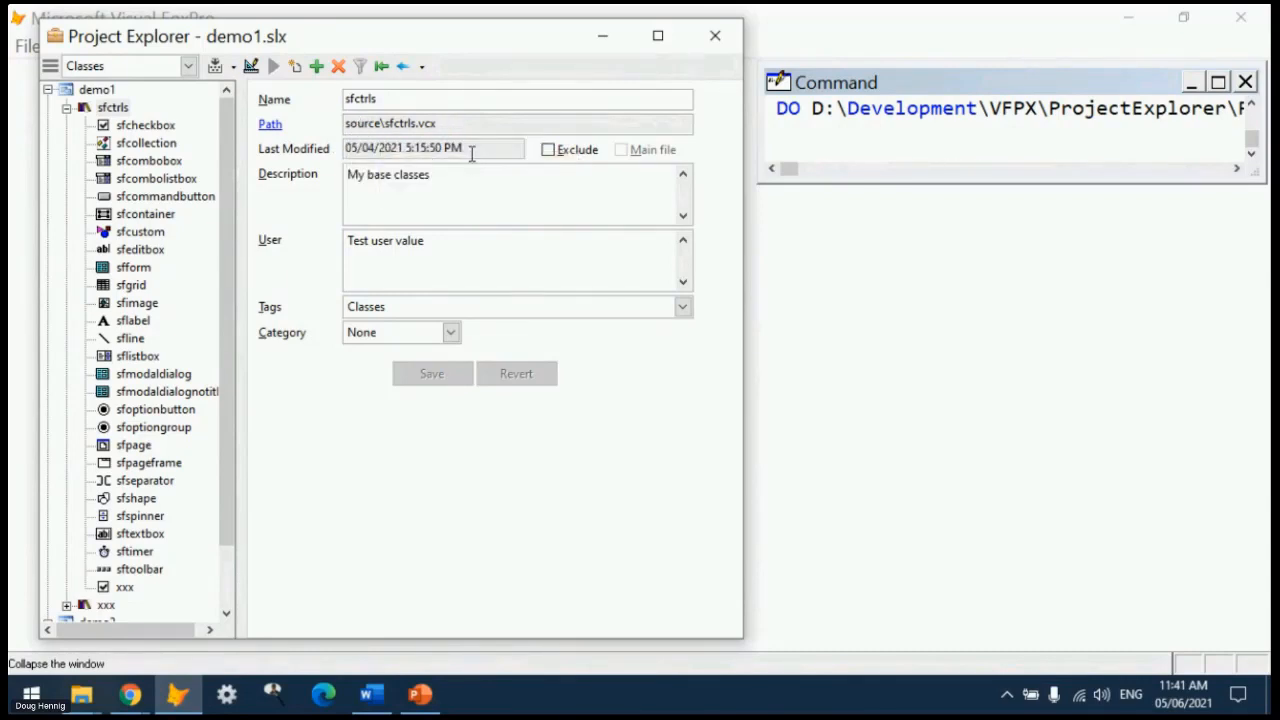
- Turn on the option to display the full path for project files
left_click(49, 67)
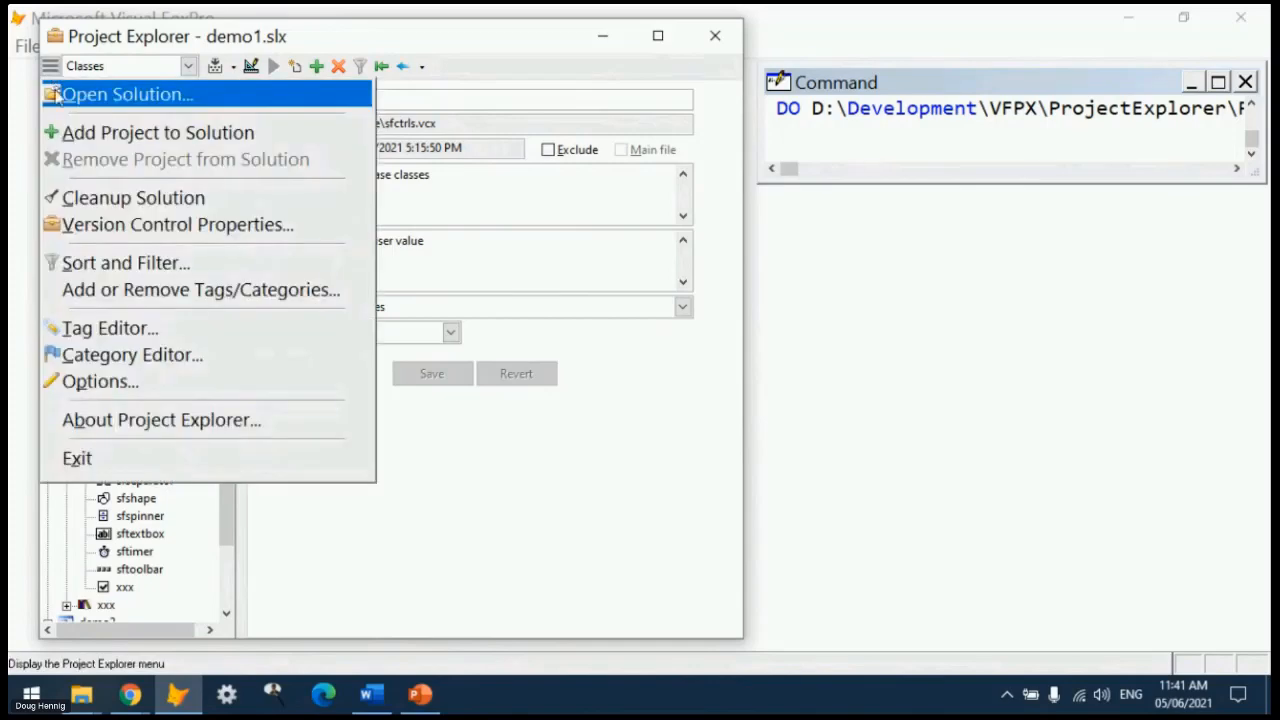
left_click(134, 388)
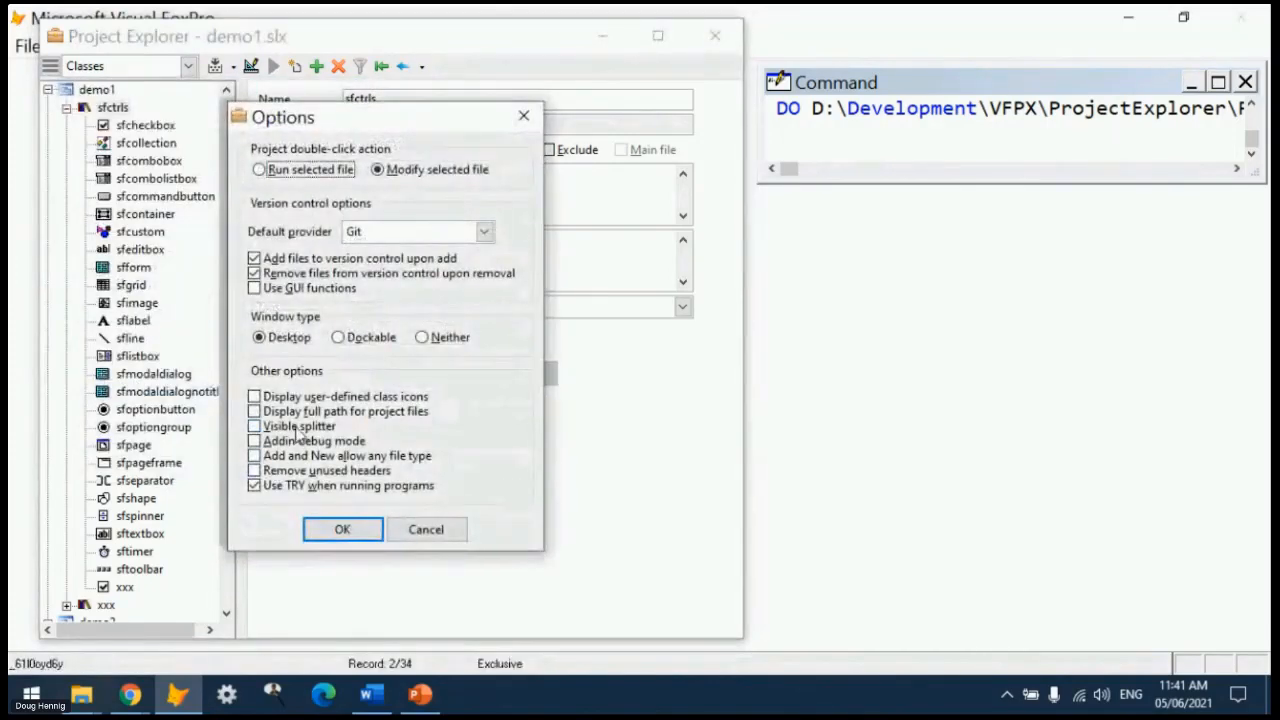
left_click(318, 414)
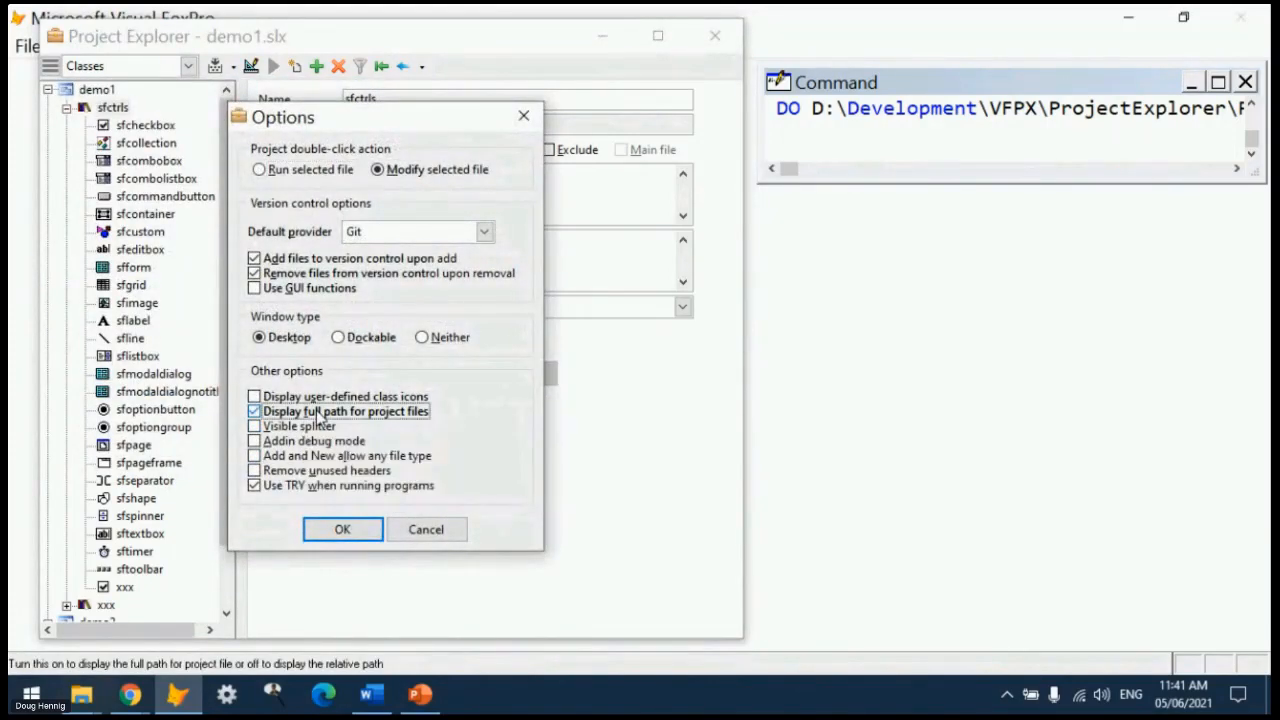
left_click(340, 529)
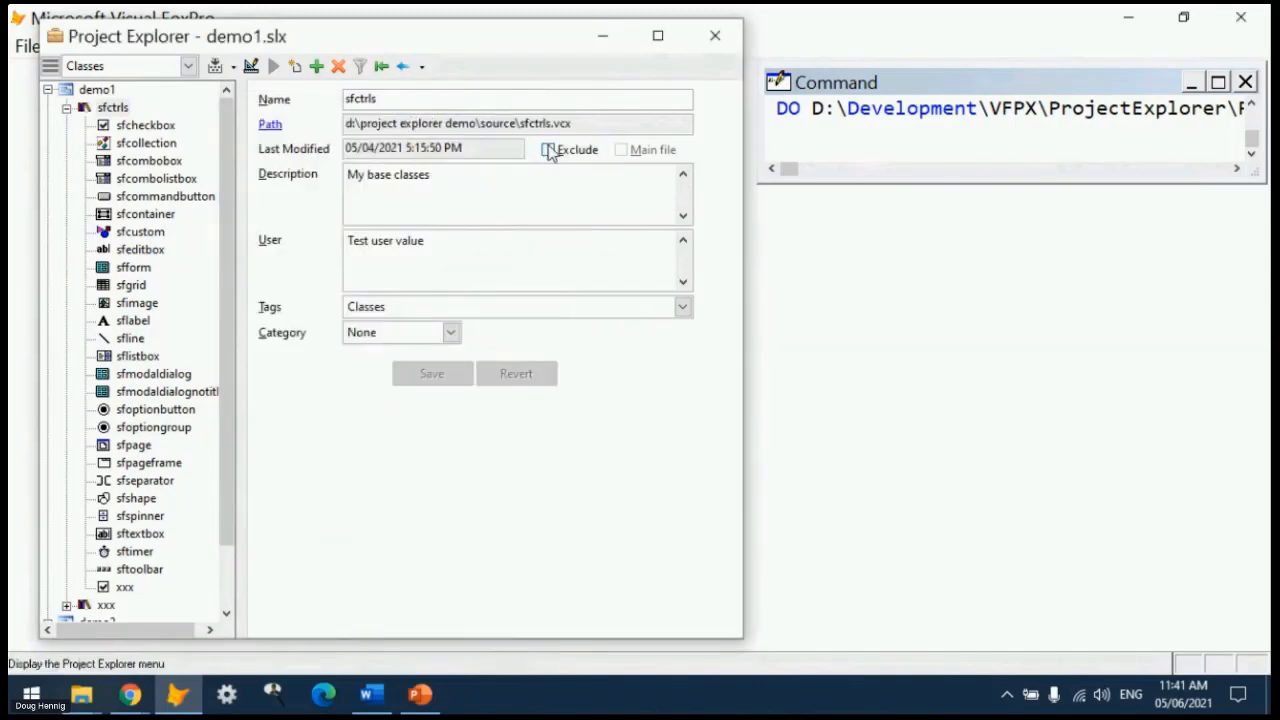
- Turn off the full path option for project files and check the sfctrls library's relative path
left_click(52, 65)
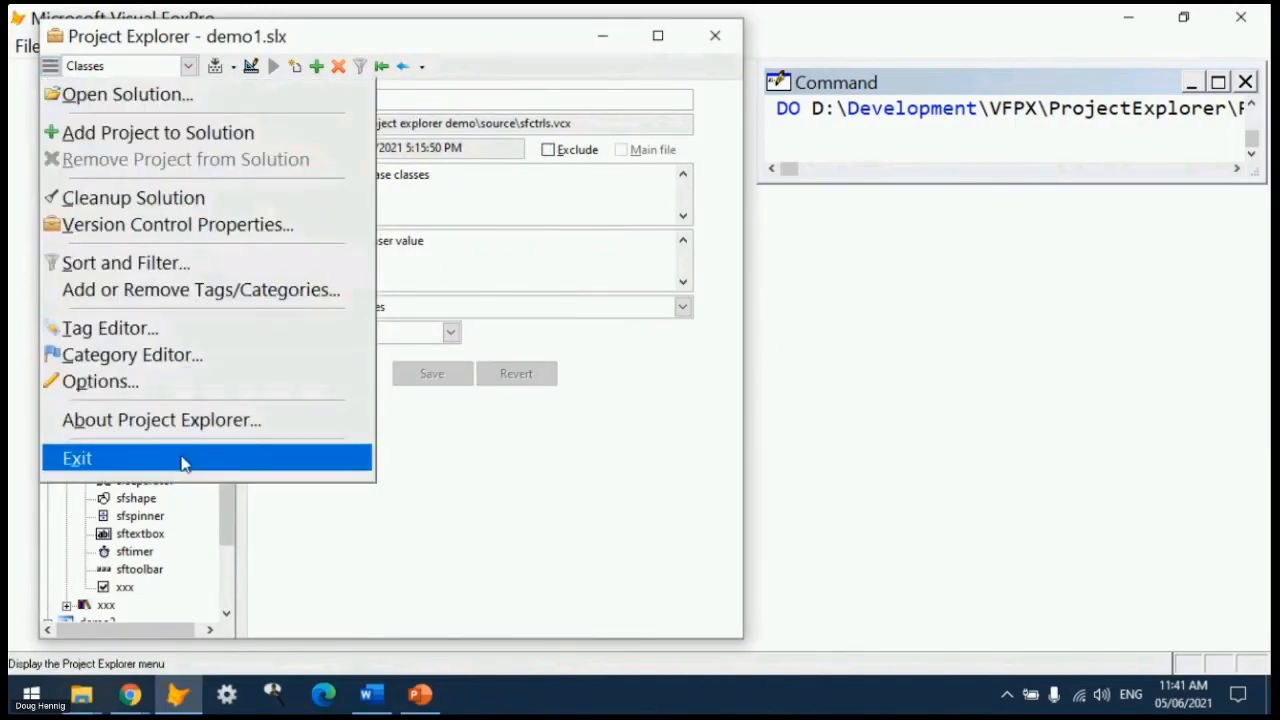
left_click(200, 382)
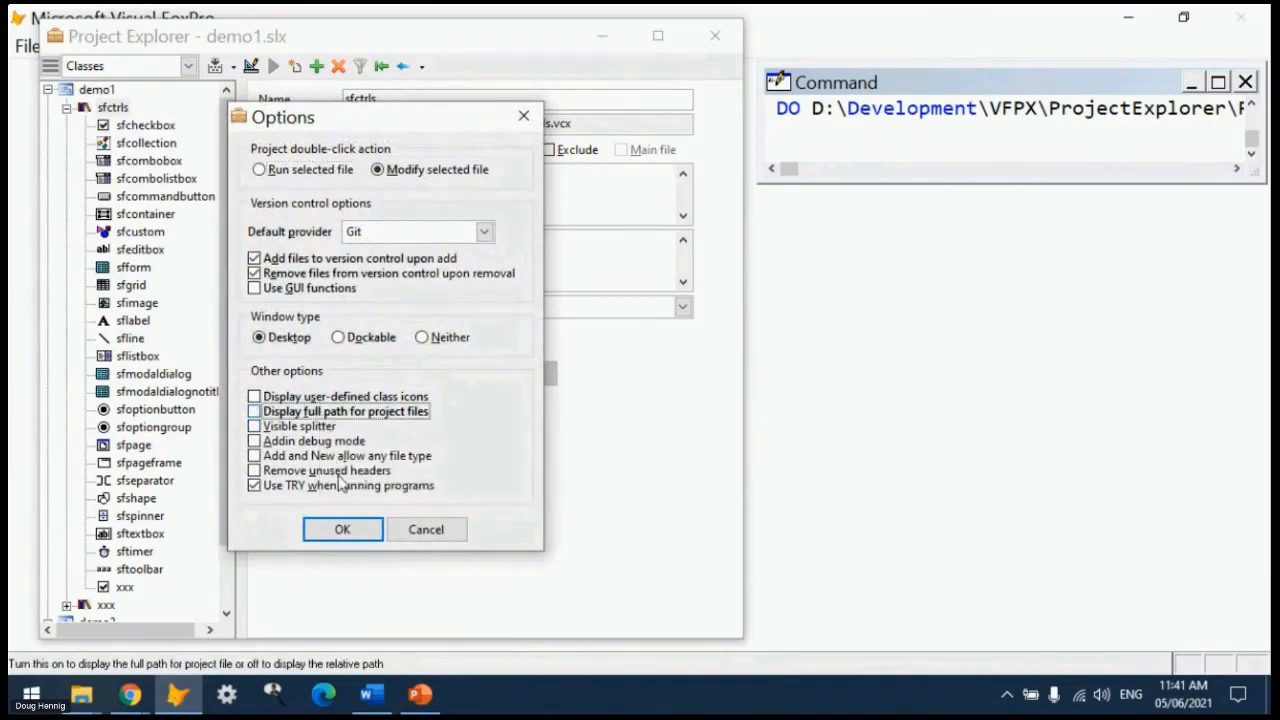
left_click(342, 529)
mouse_move(480, 129)
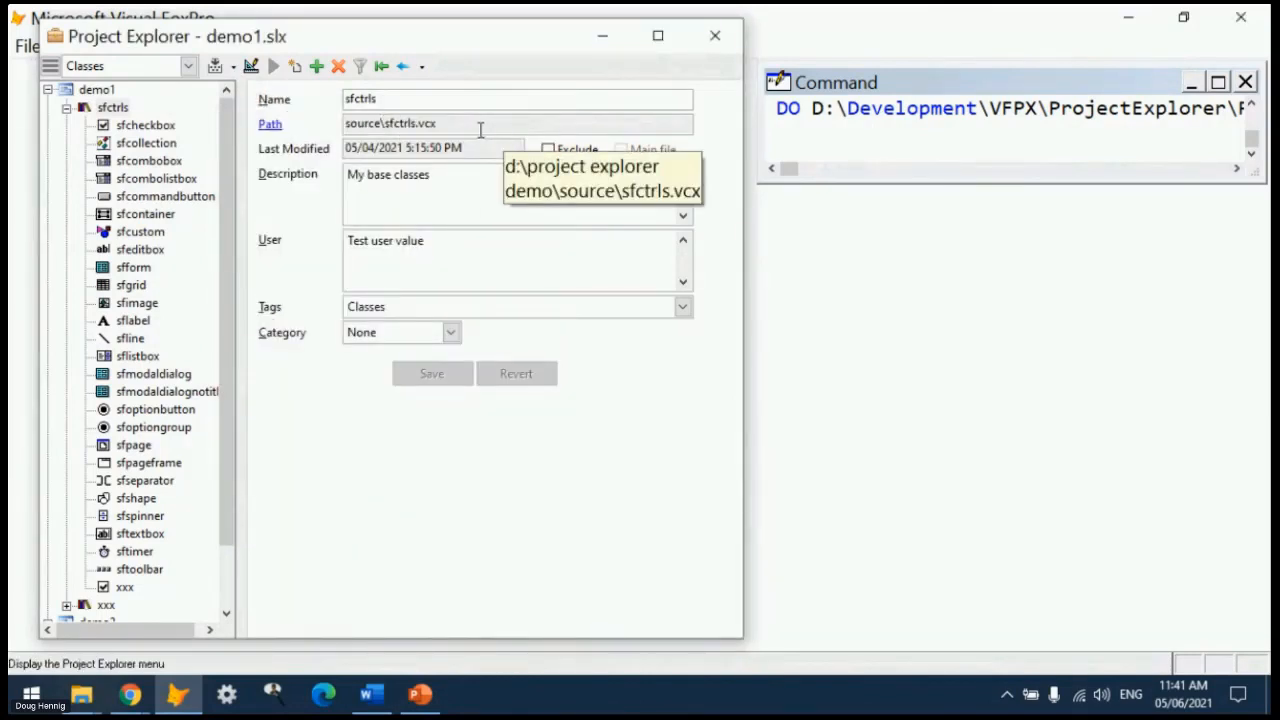
- Open the folder containing the sfctrls library from its path link, view its files and close the folder window
left_click(268, 127)
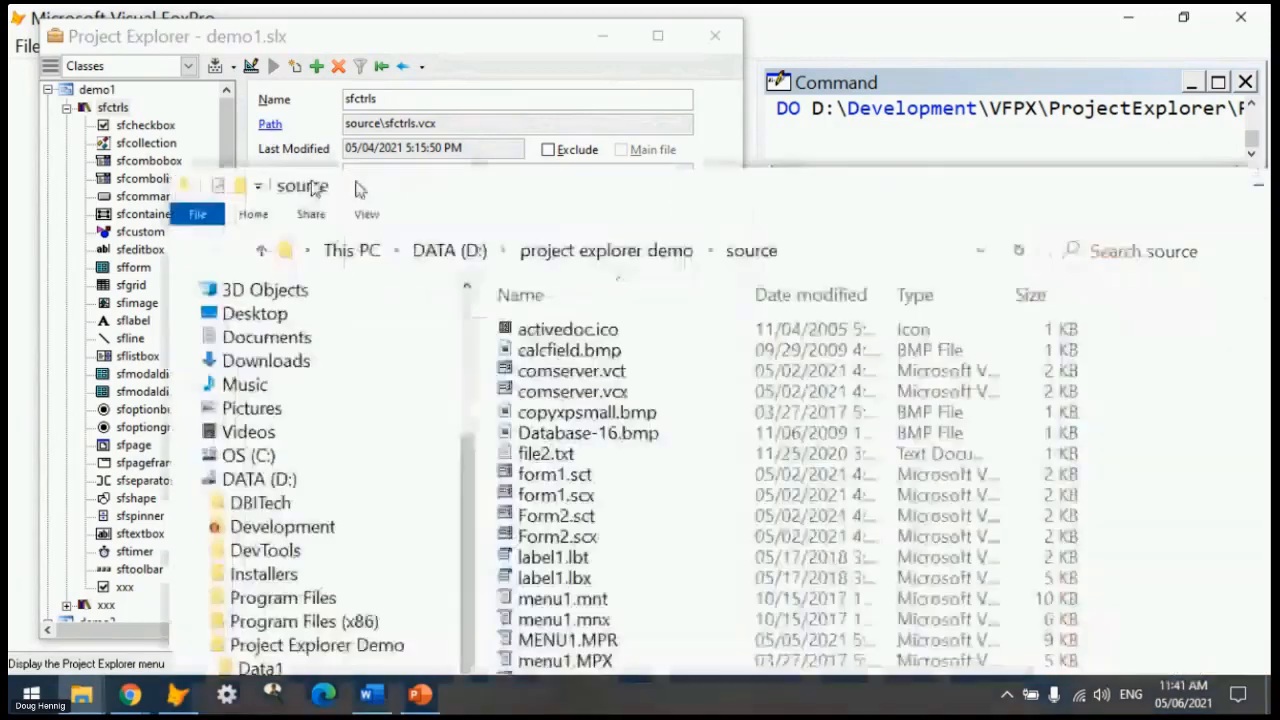
left_click_drag(355, 184, 215, 45)
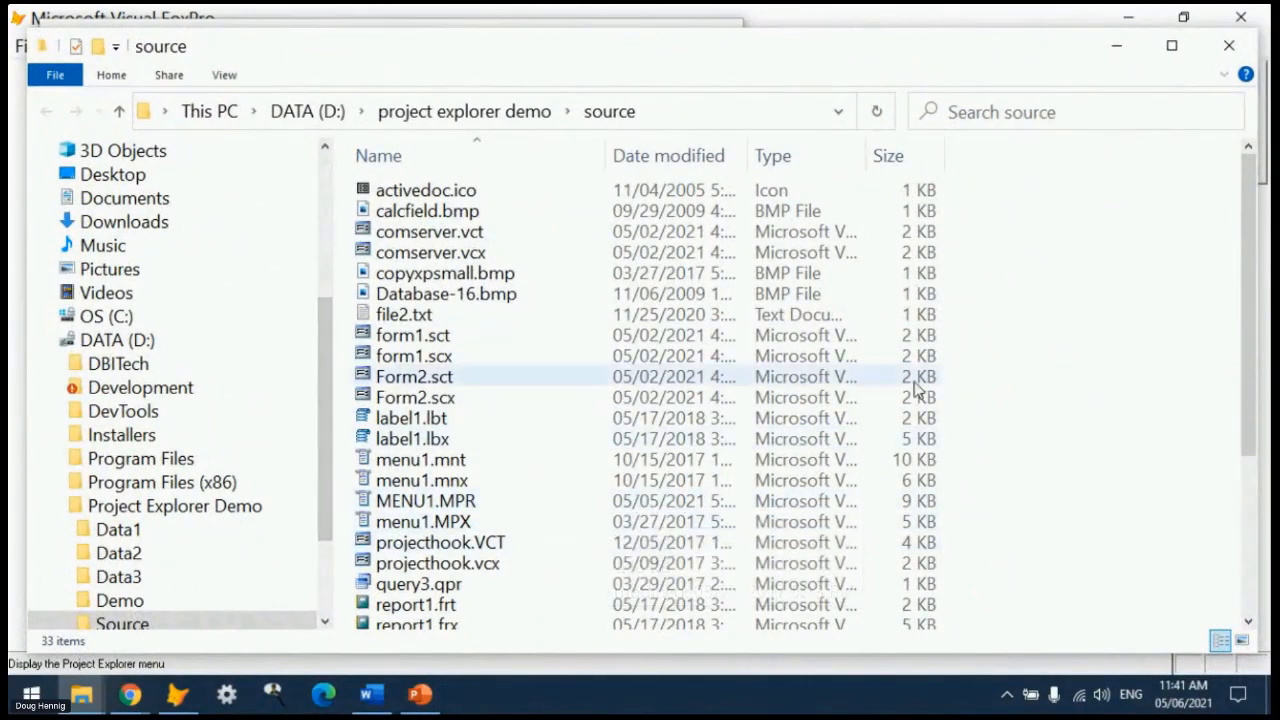
left_click(1229, 45)
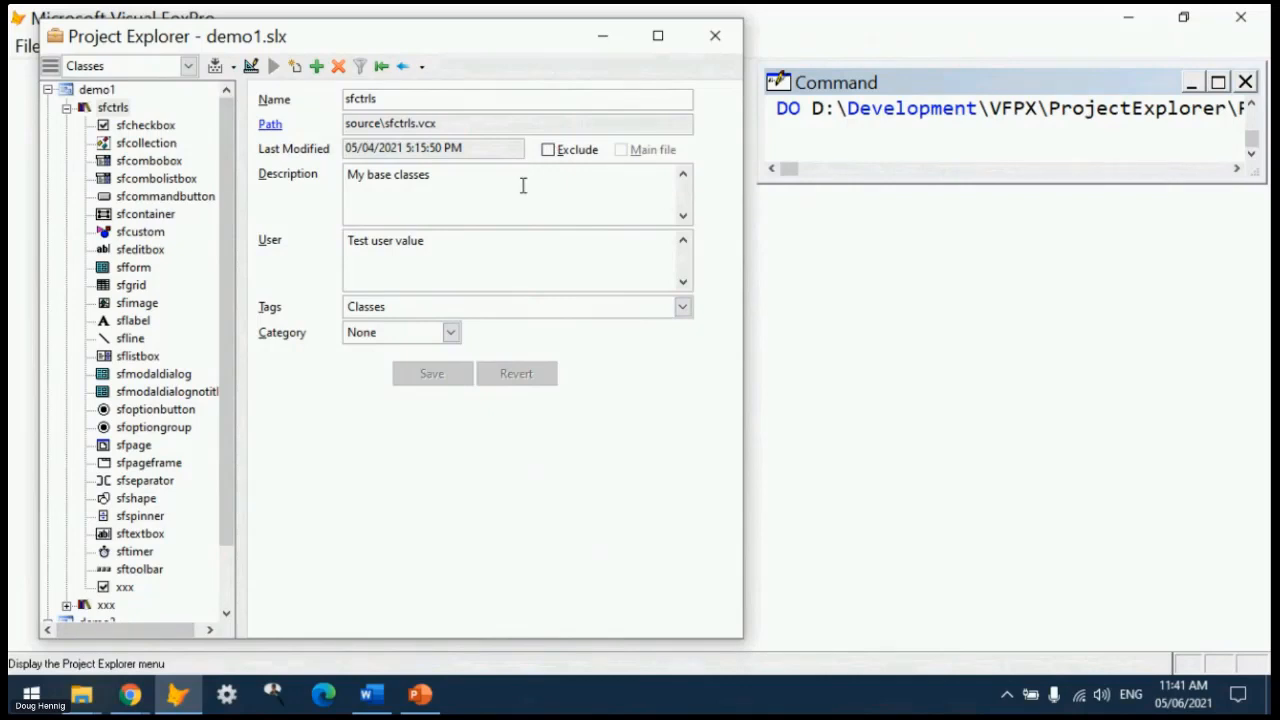
left_click(487, 271)
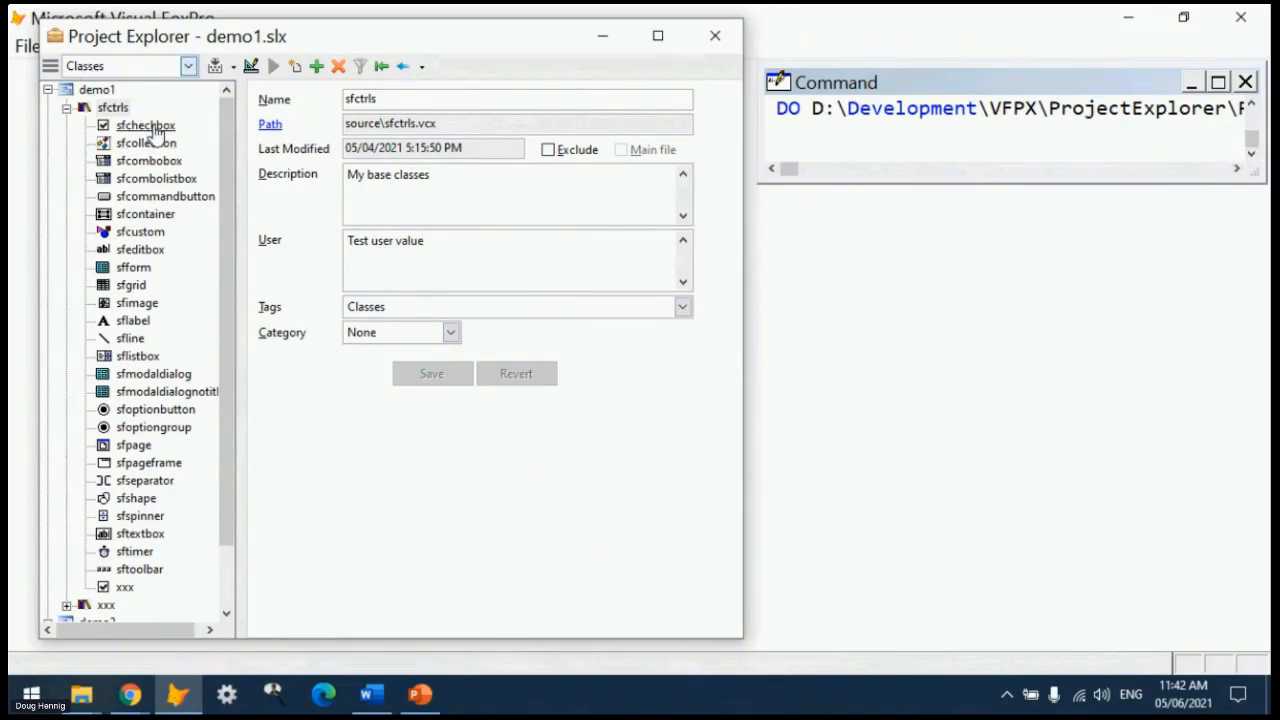
- Follow the parent class and library links of the sfcombolistbox class, returning to sfcombolistbox each time
left_click(153, 180)
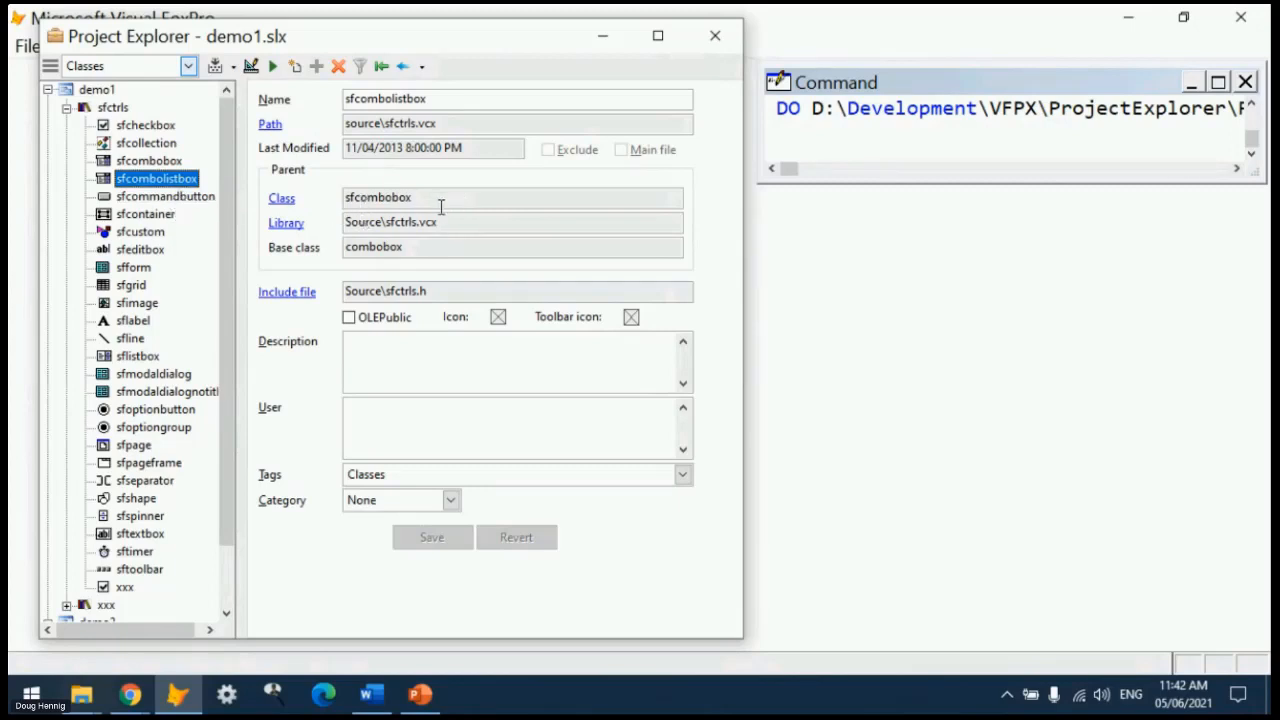
mouse_move(398, 228)
left_click(279, 207)
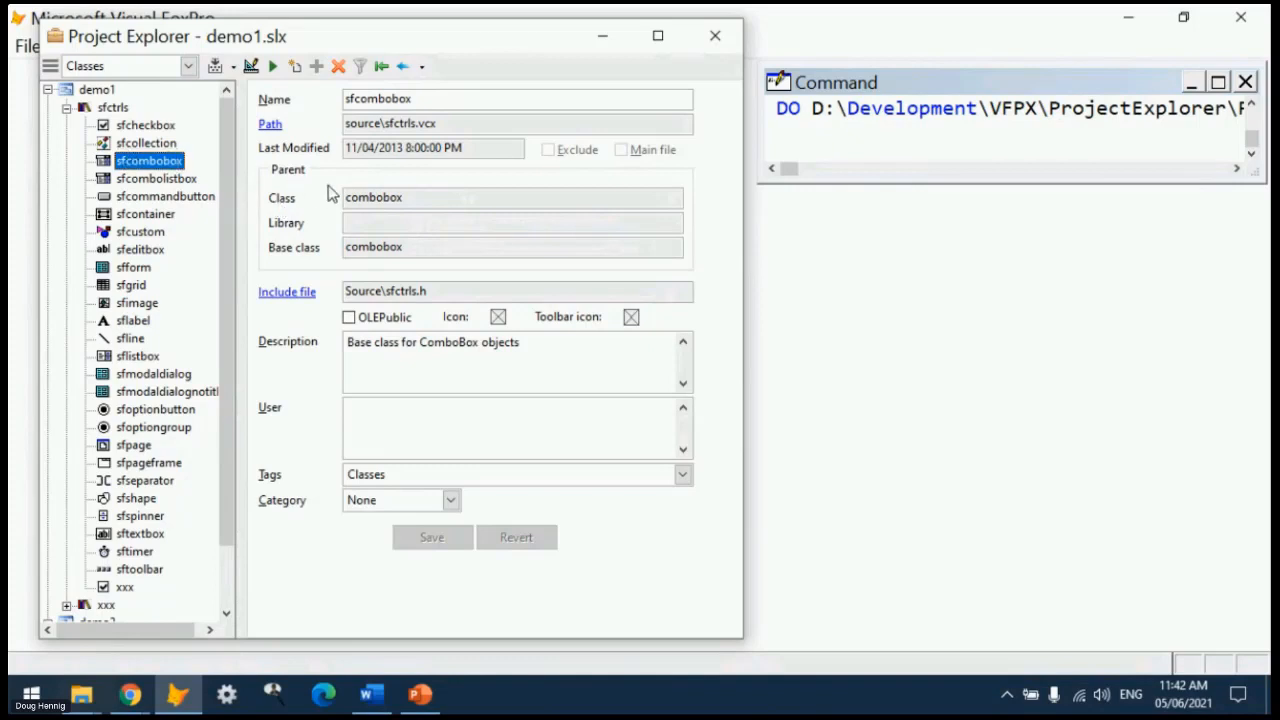
left_click(170, 179)
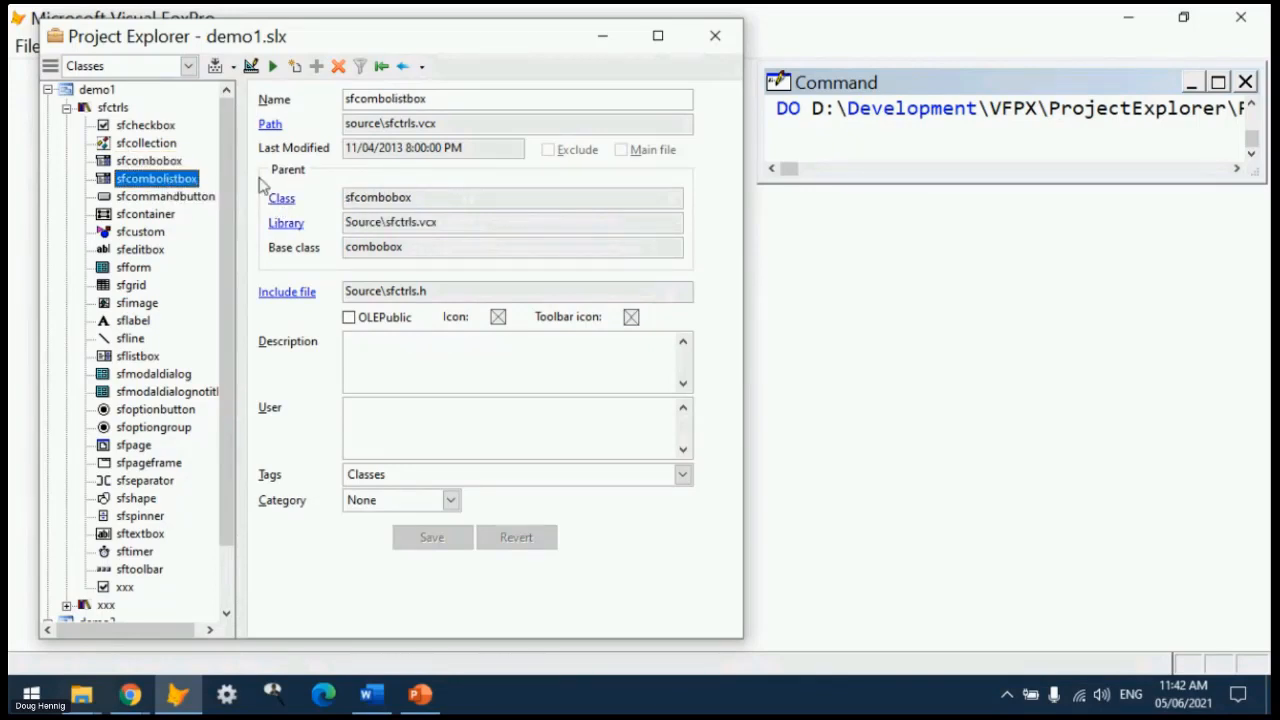
left_click(284, 224)
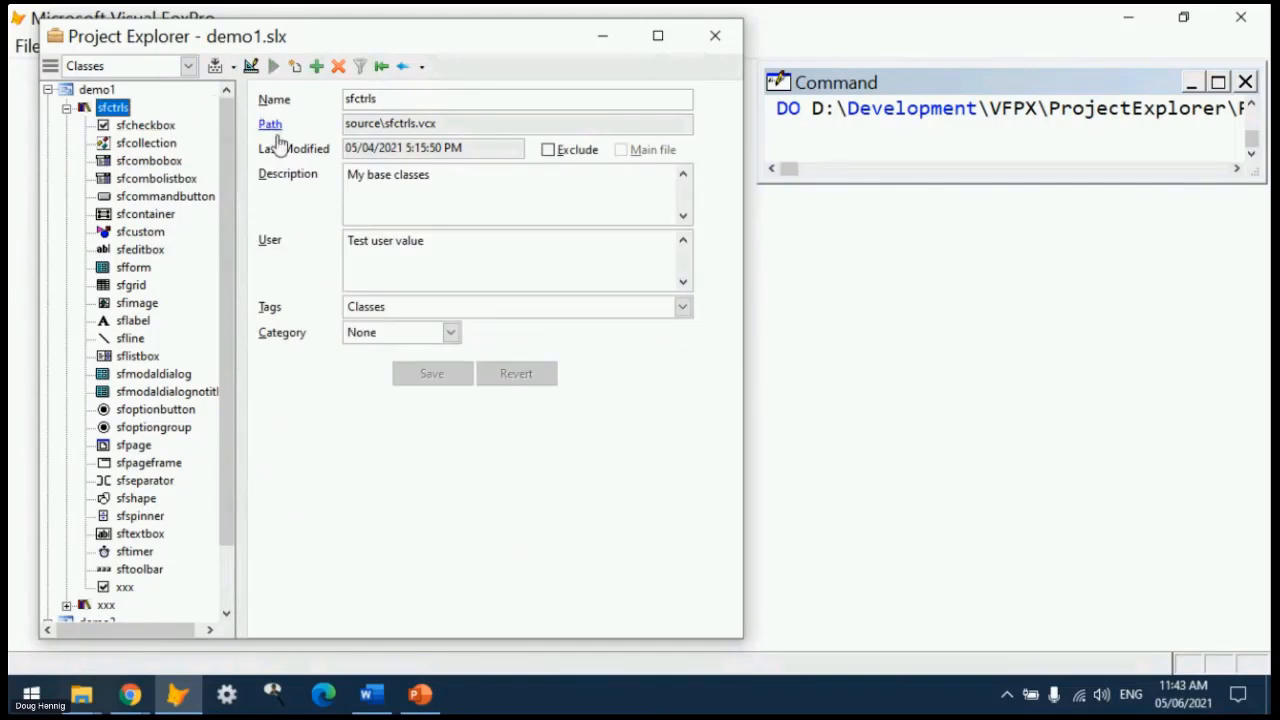
left_click(170, 179)
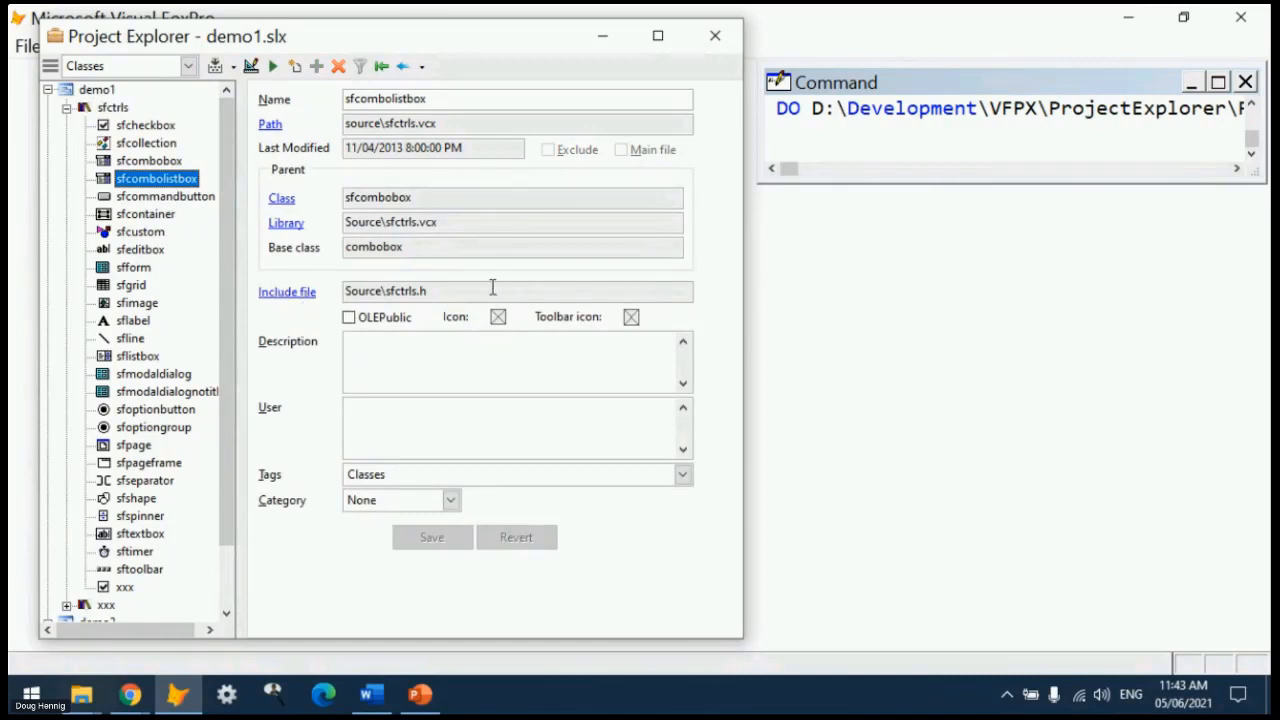
- Follow sfcombolistbox's include file link to sfctrls.h and return the tree to the Classes tag
mouse_move(423, 290)
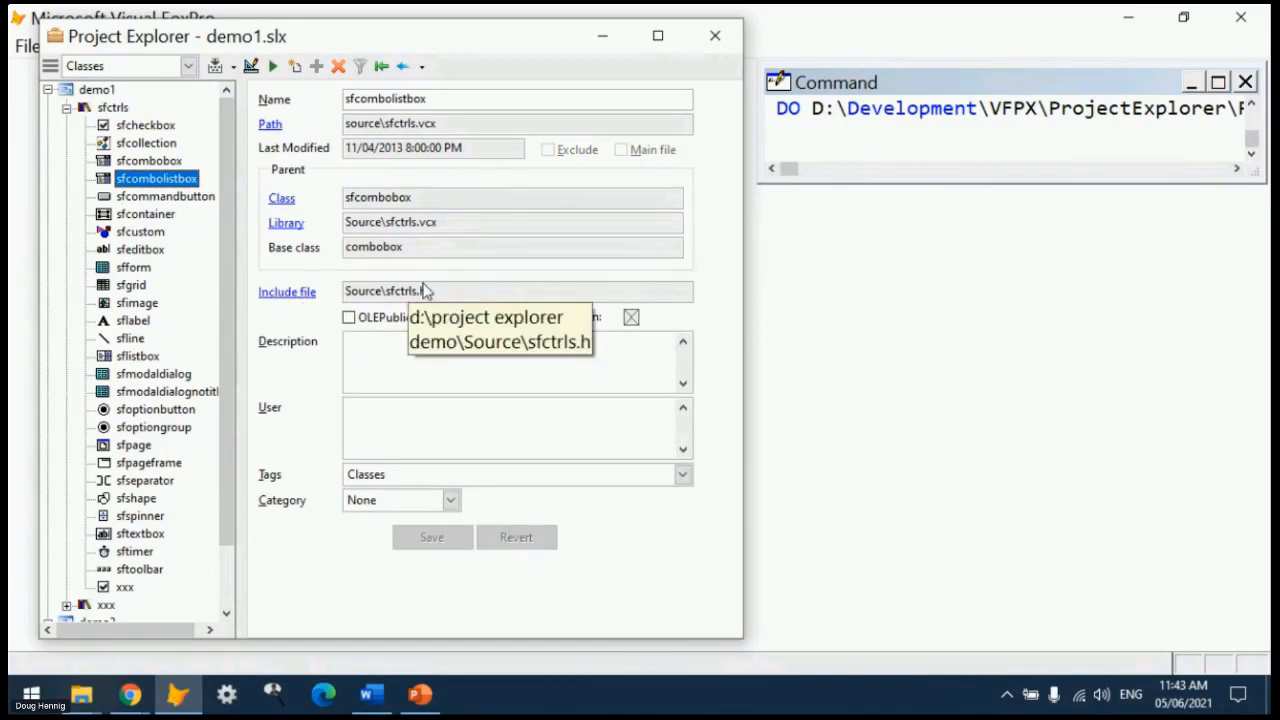
left_click(290, 295)
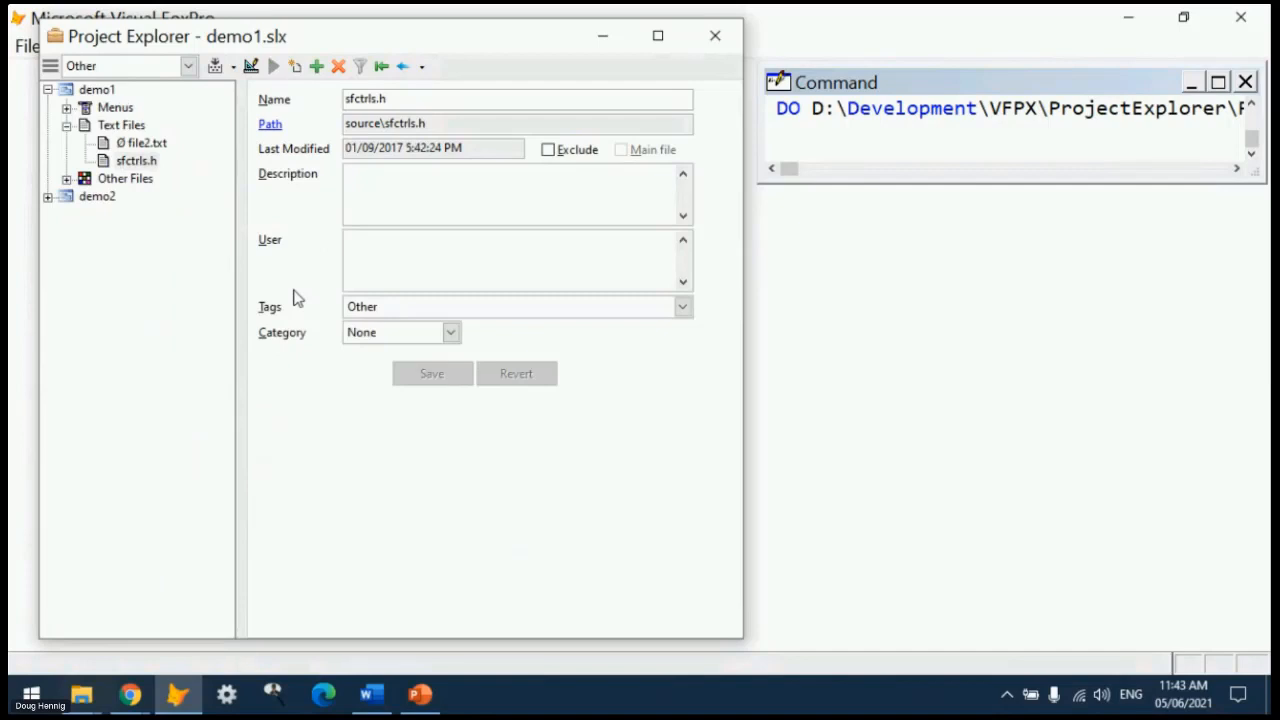
left_click(118, 163)
left_click(188, 65)
left_click(84, 88)
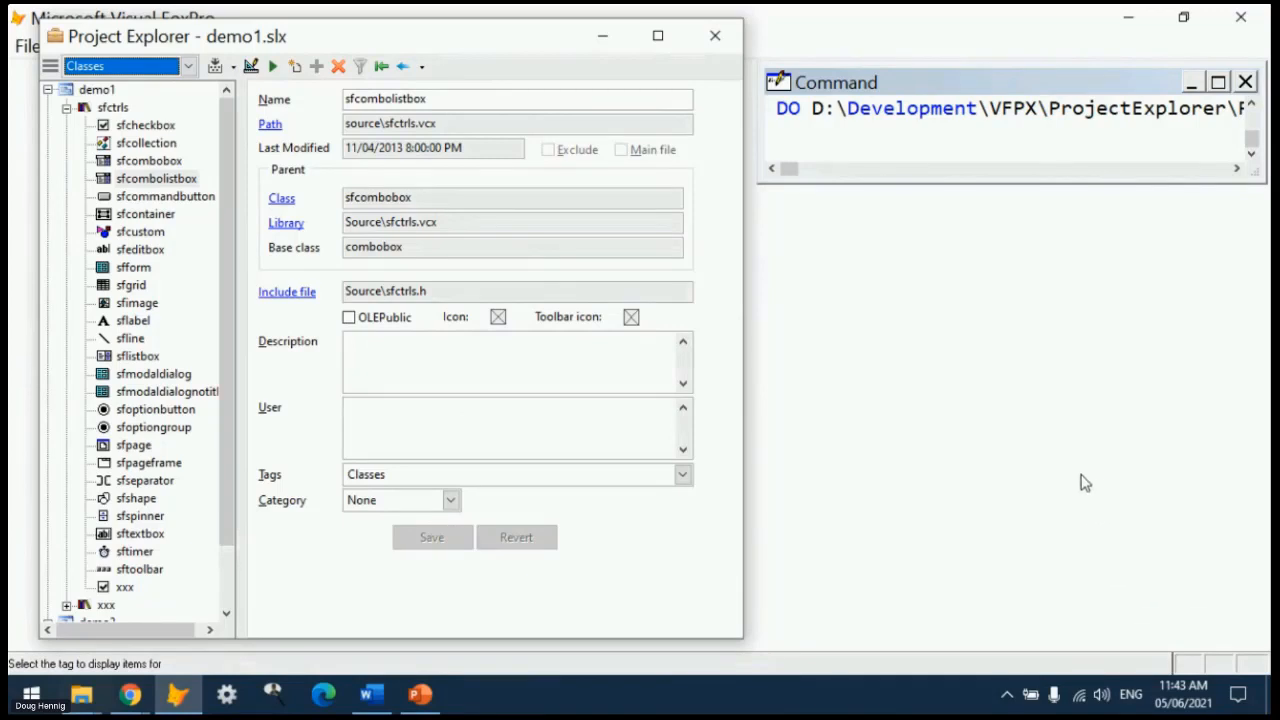
- Review the demo1 project's project settings, build settings and server settings
left_click(97, 90)
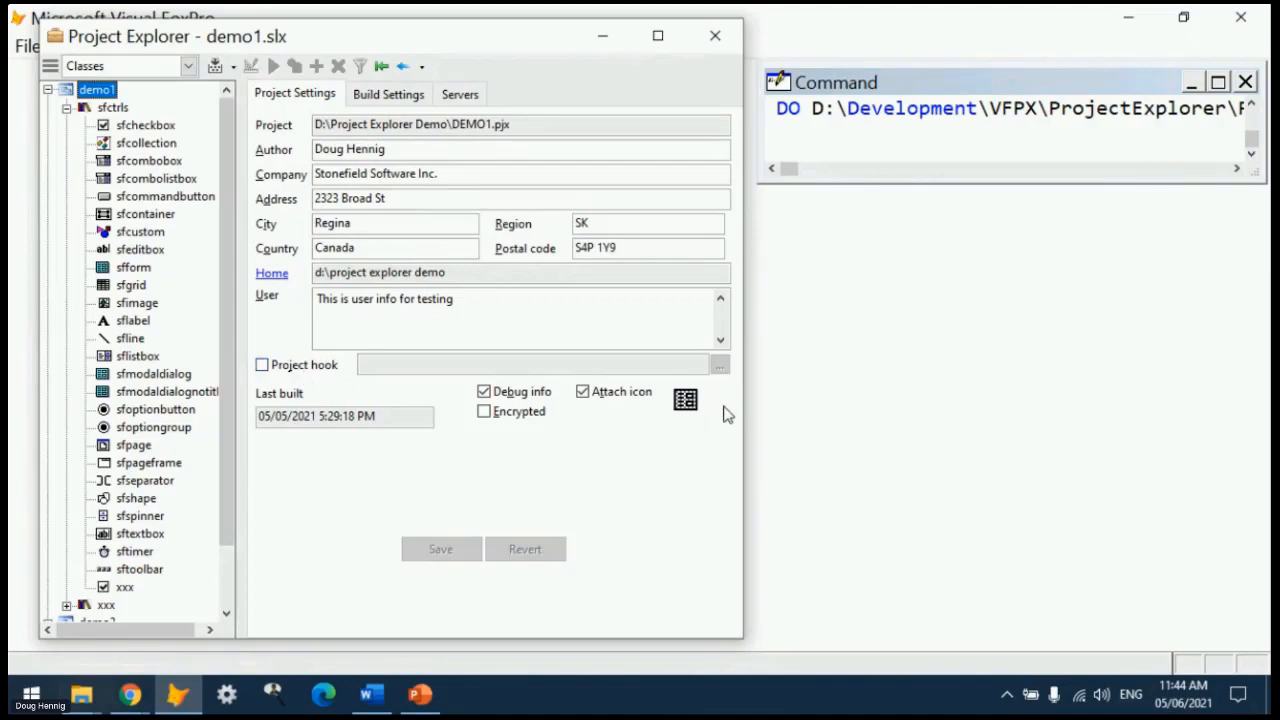
left_click(383, 98)
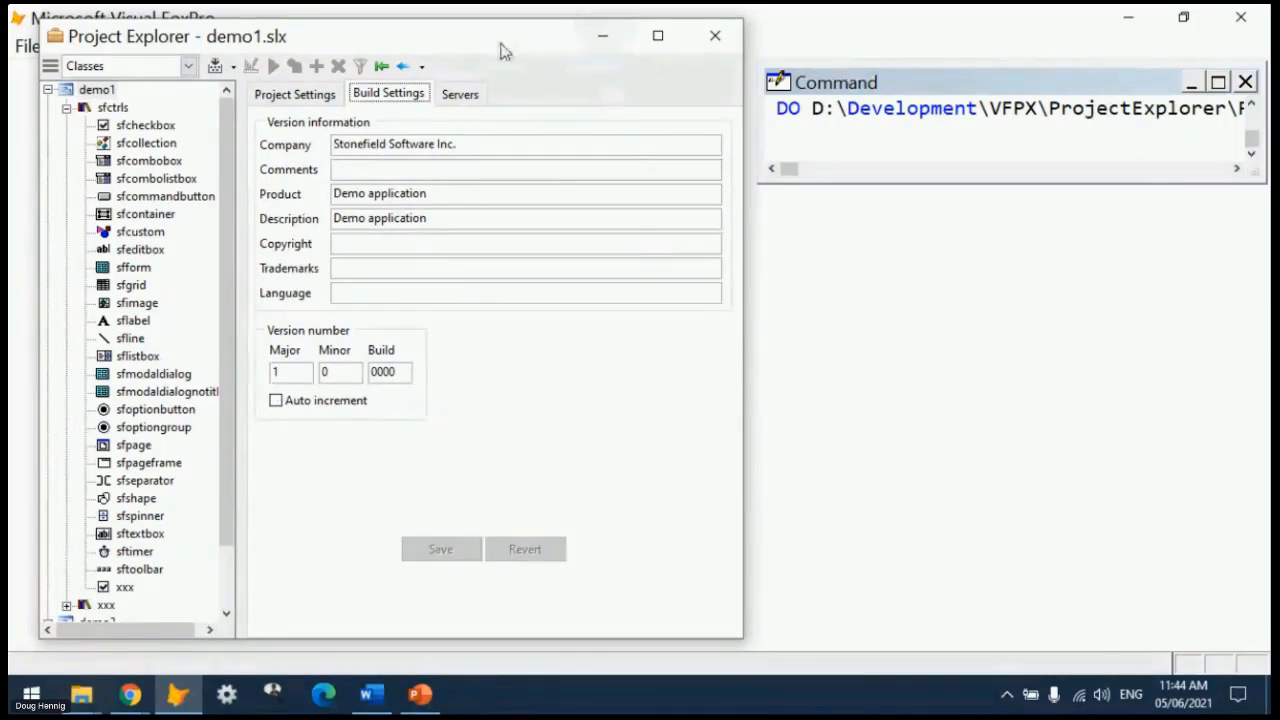
left_click(478, 94)
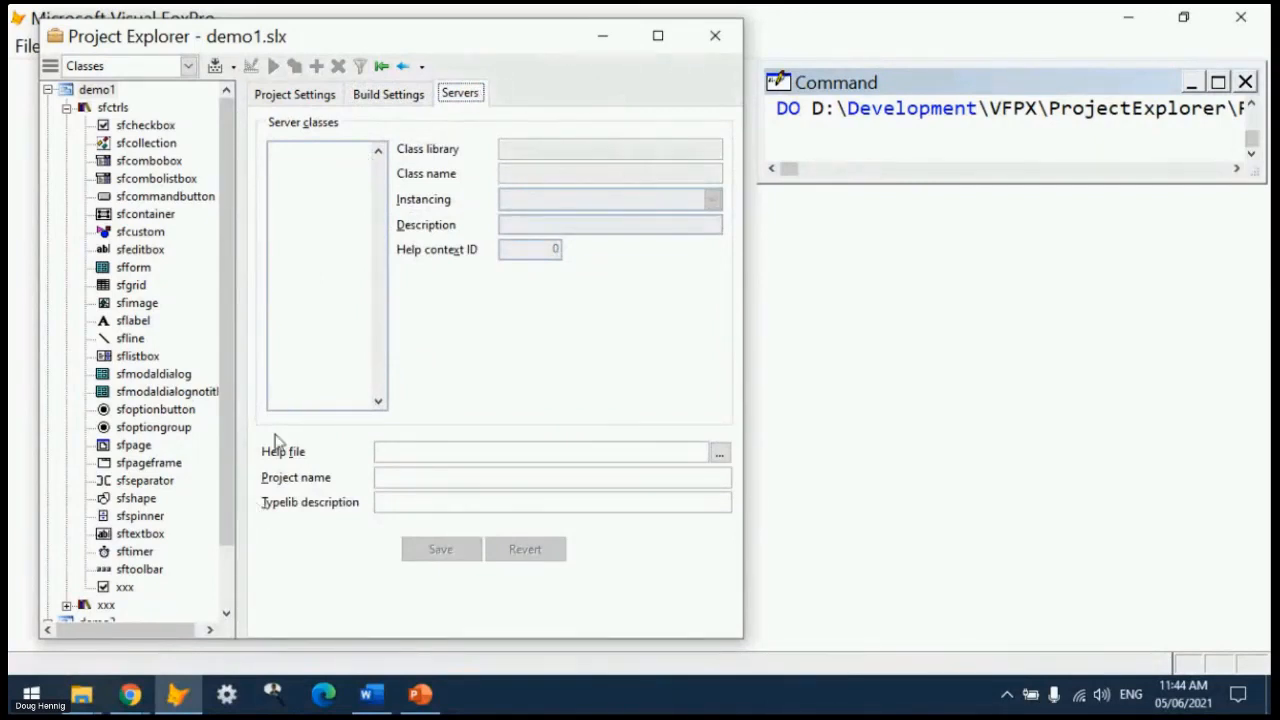
- Examine the demo2 project's server and project settings, and return to the demo1 project's settings
left_click_drag(229, 150, 229, 215)
left_click(97, 552)
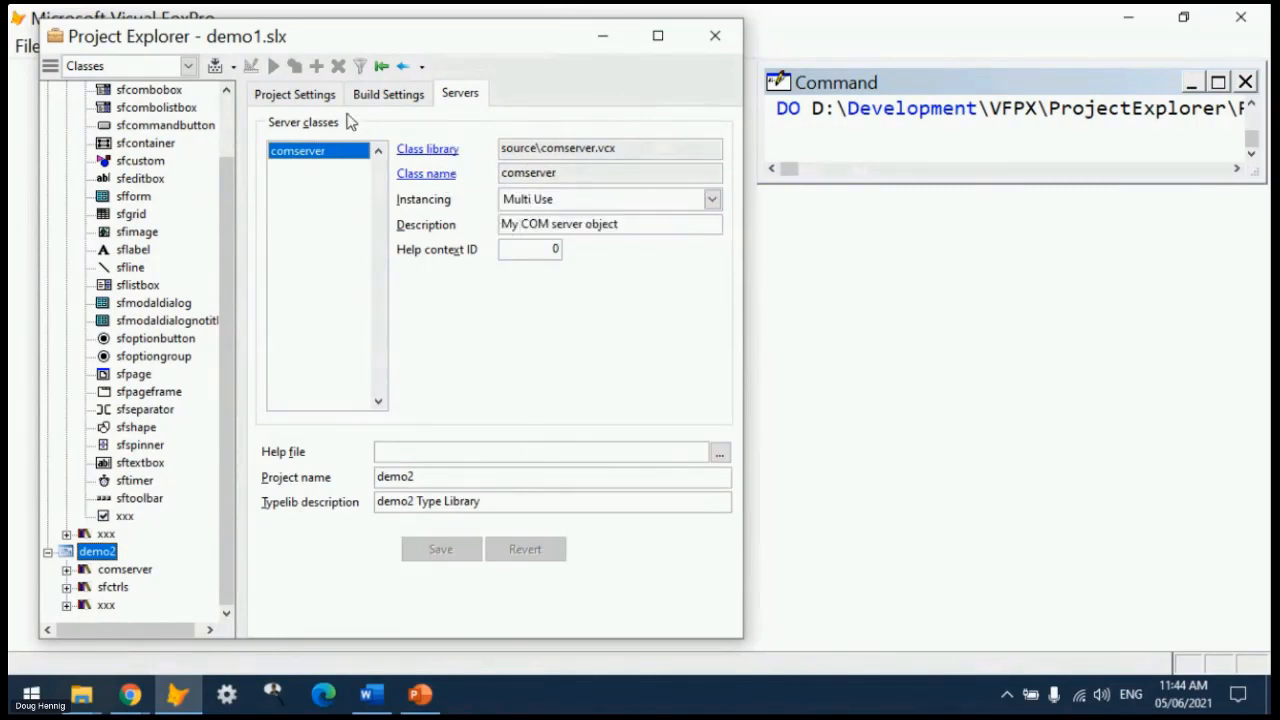
left_click(318, 96)
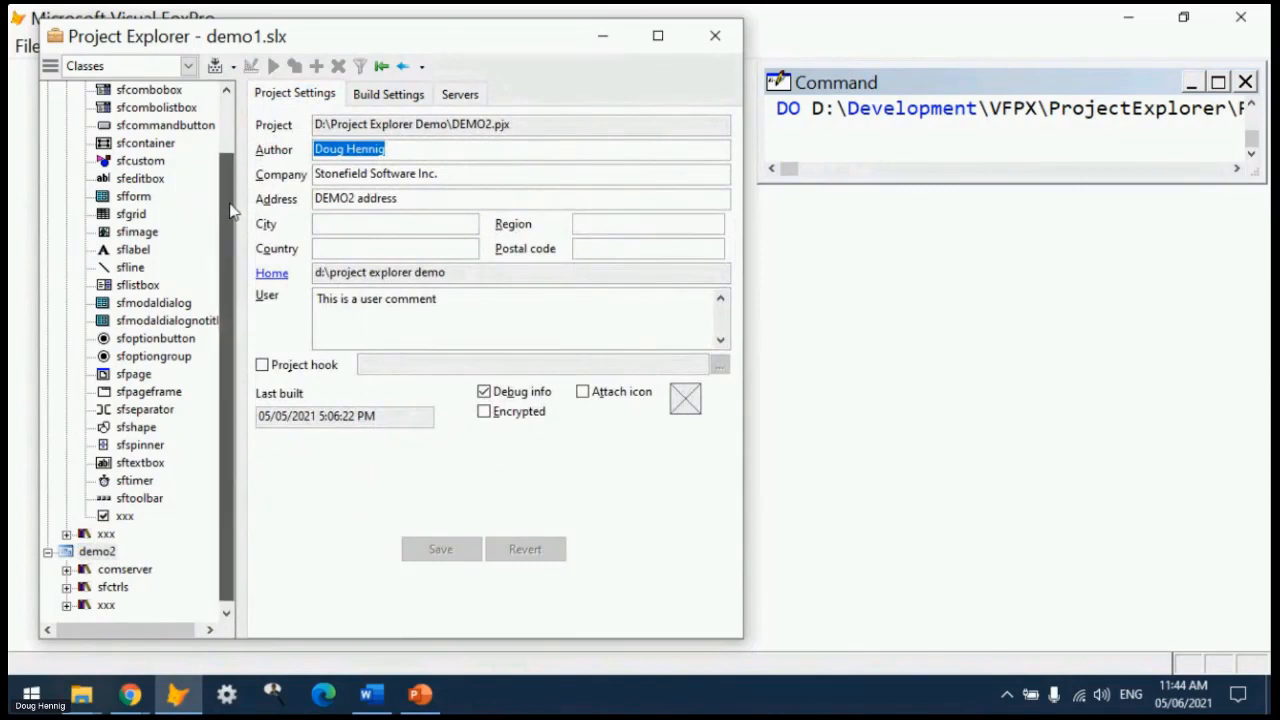
left_click_drag(229, 208, 229, 110)
left_click(97, 89)
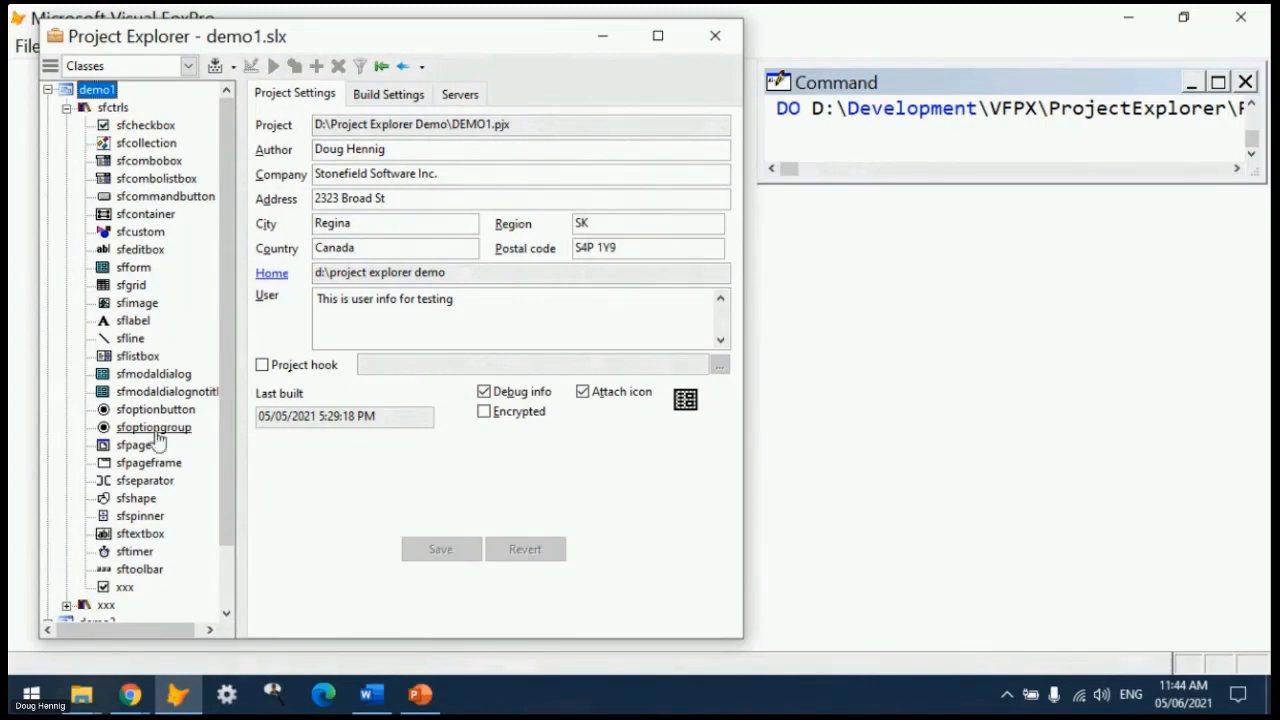
- Add a new tag named Framework to the solution's tag list and close the Tag Editor
left_click(140, 179)
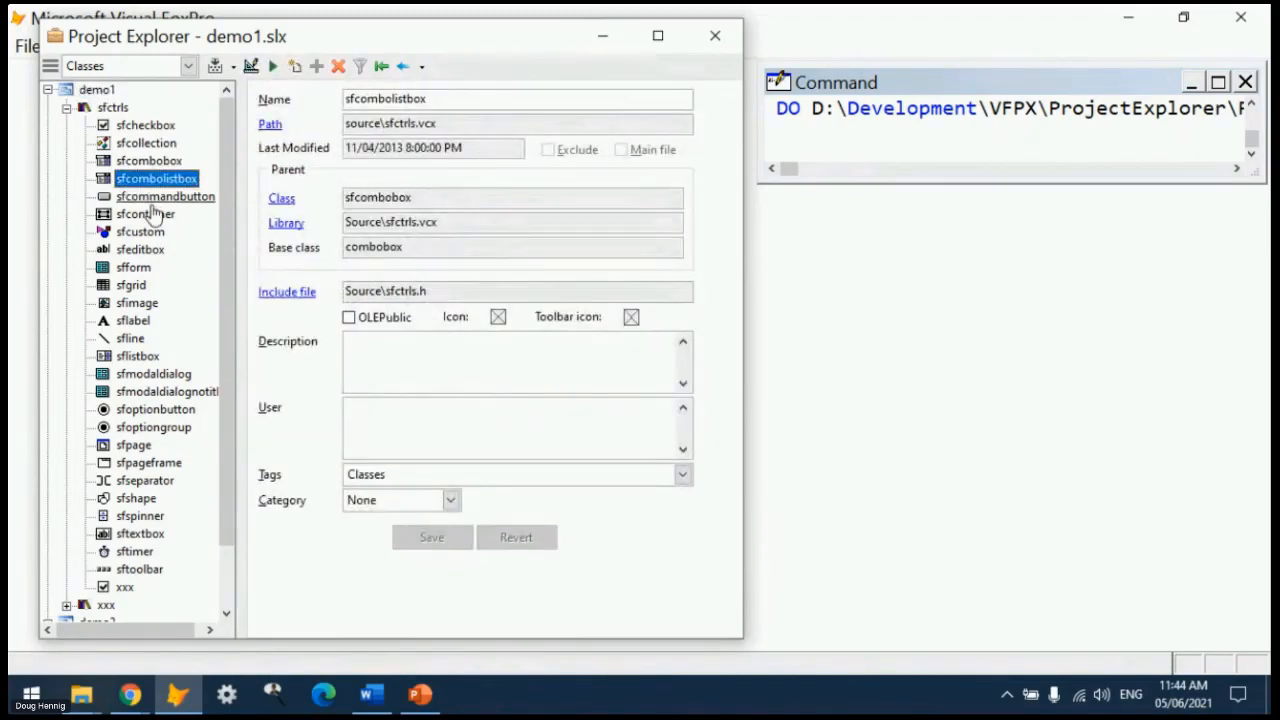
left_click(50, 65)
left_click(150, 330)
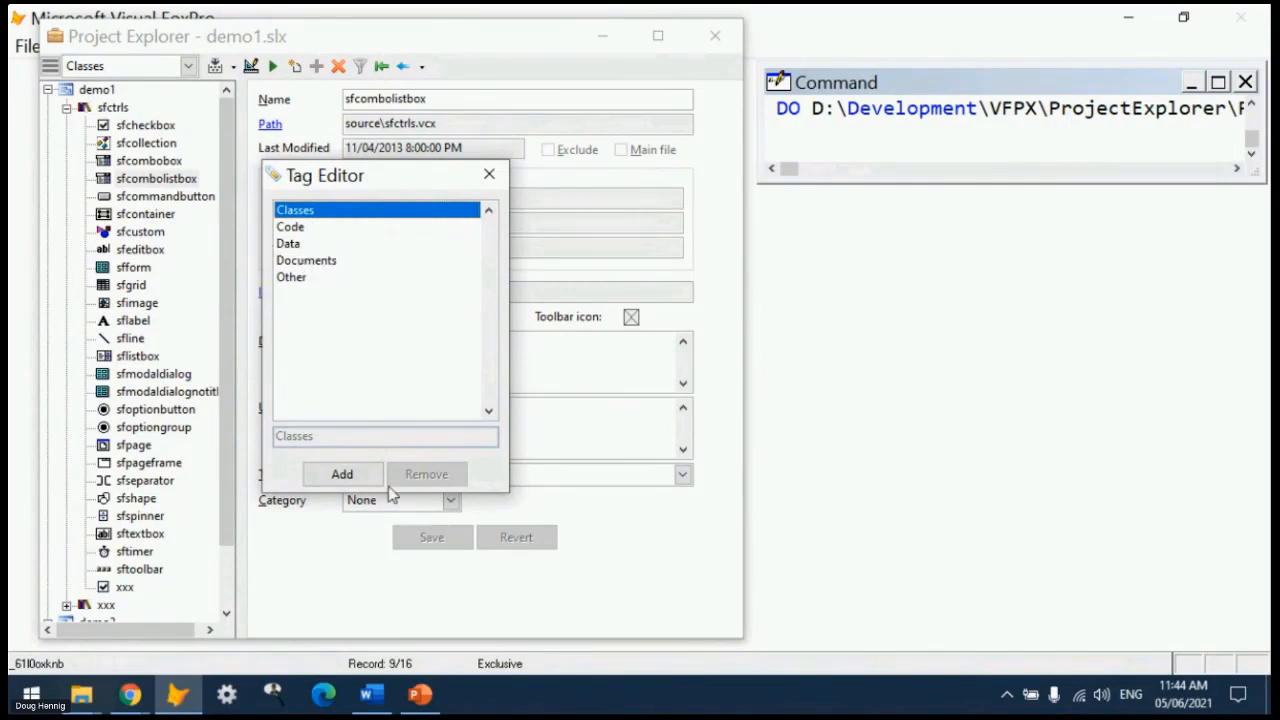
left_click(345, 475)
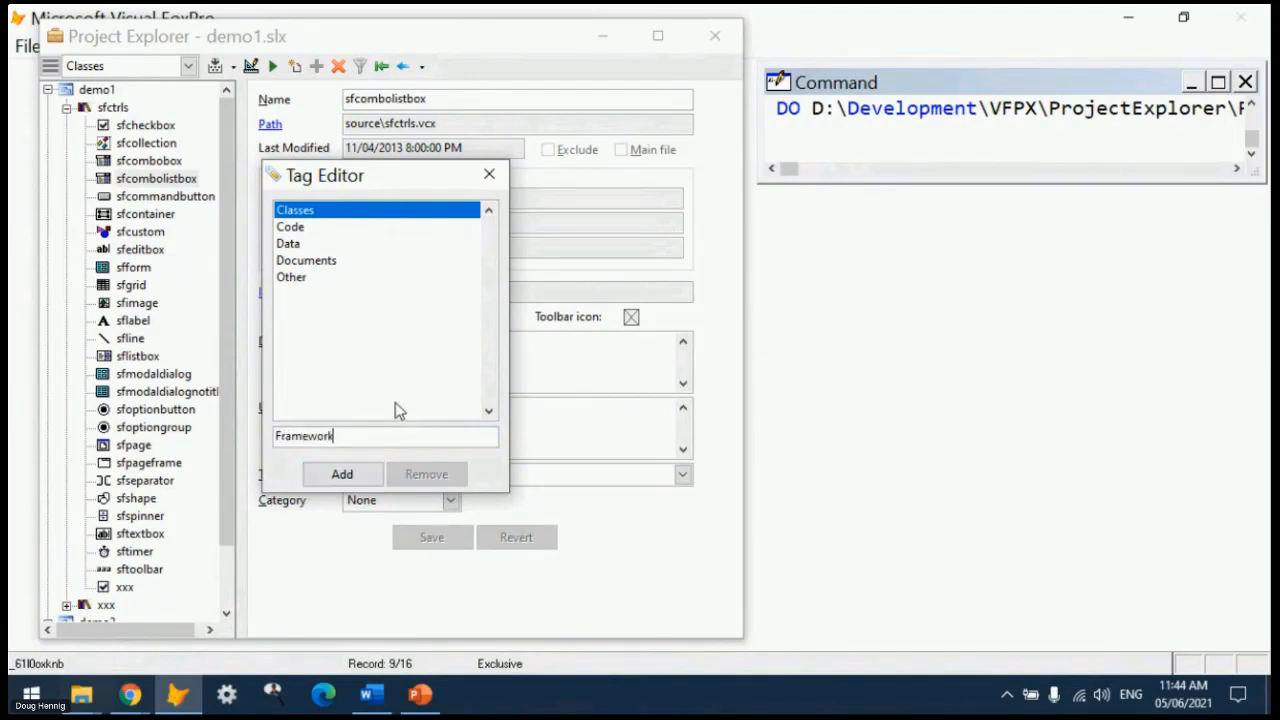
key("Return")
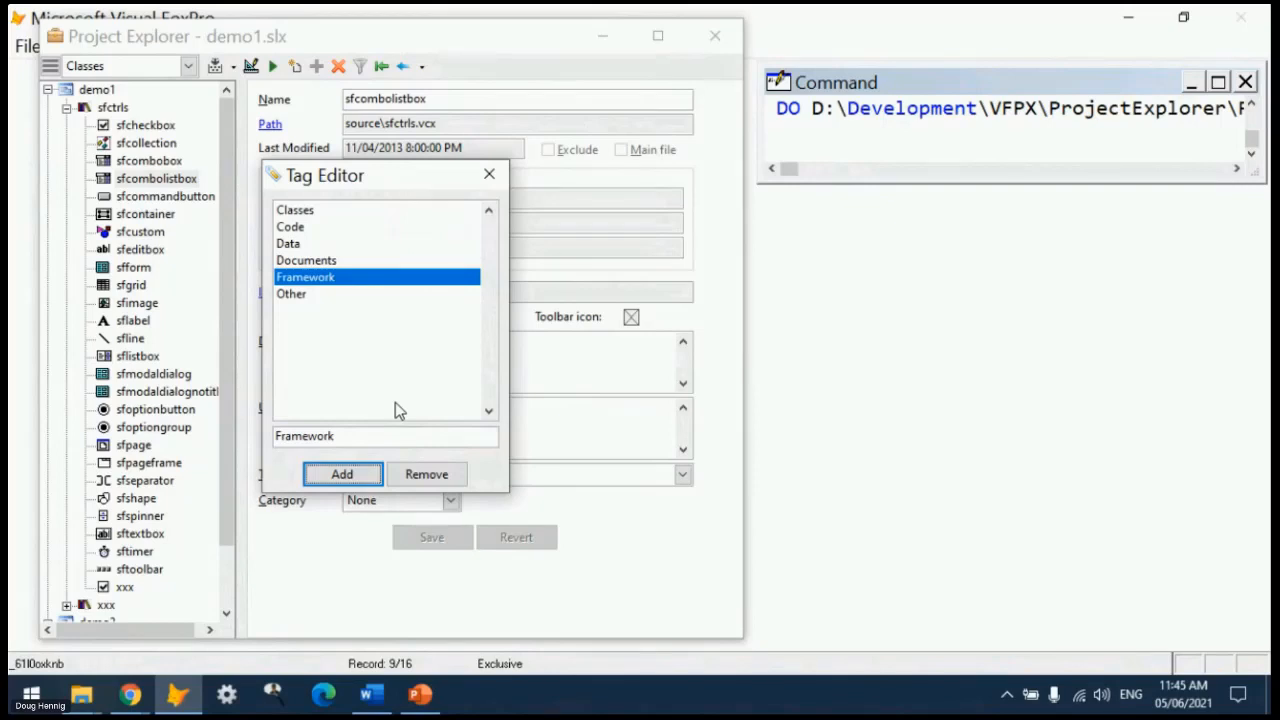
left_click(489, 174)
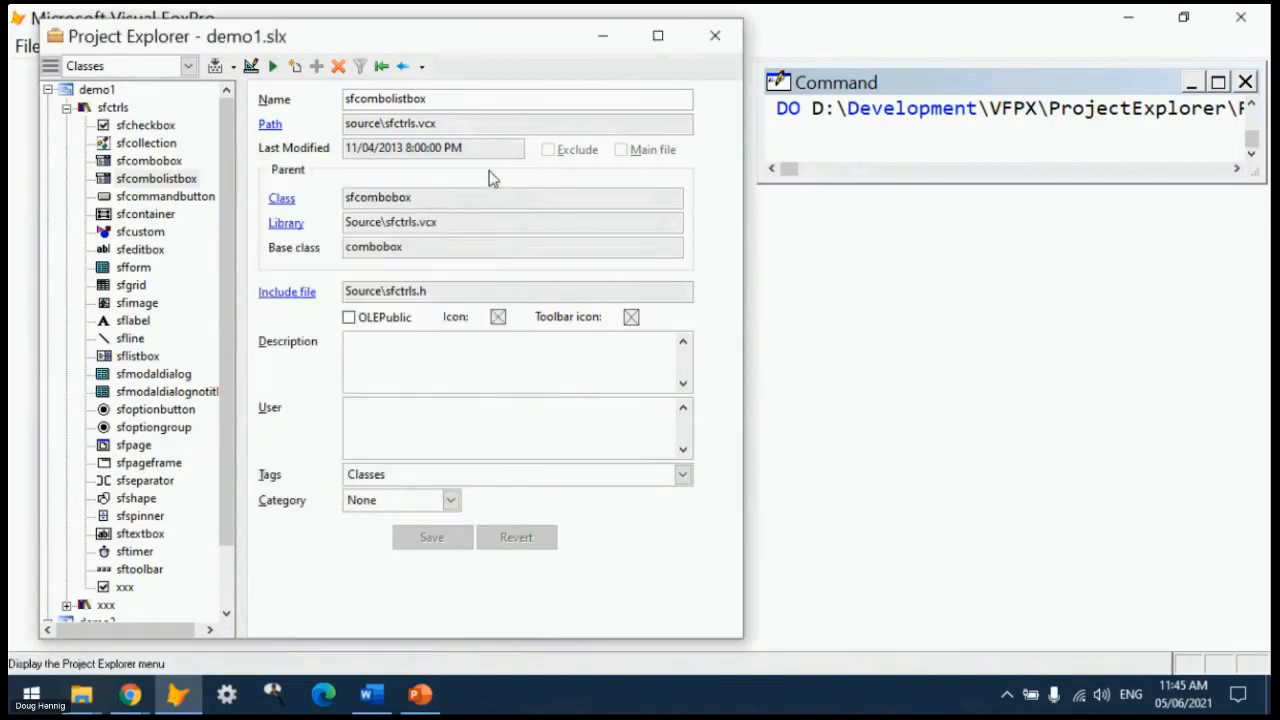
- Assign the Framework tag to the sfctrls class library alongside Classes, and save it with the same tags applied to its child items
left_click(112, 108)
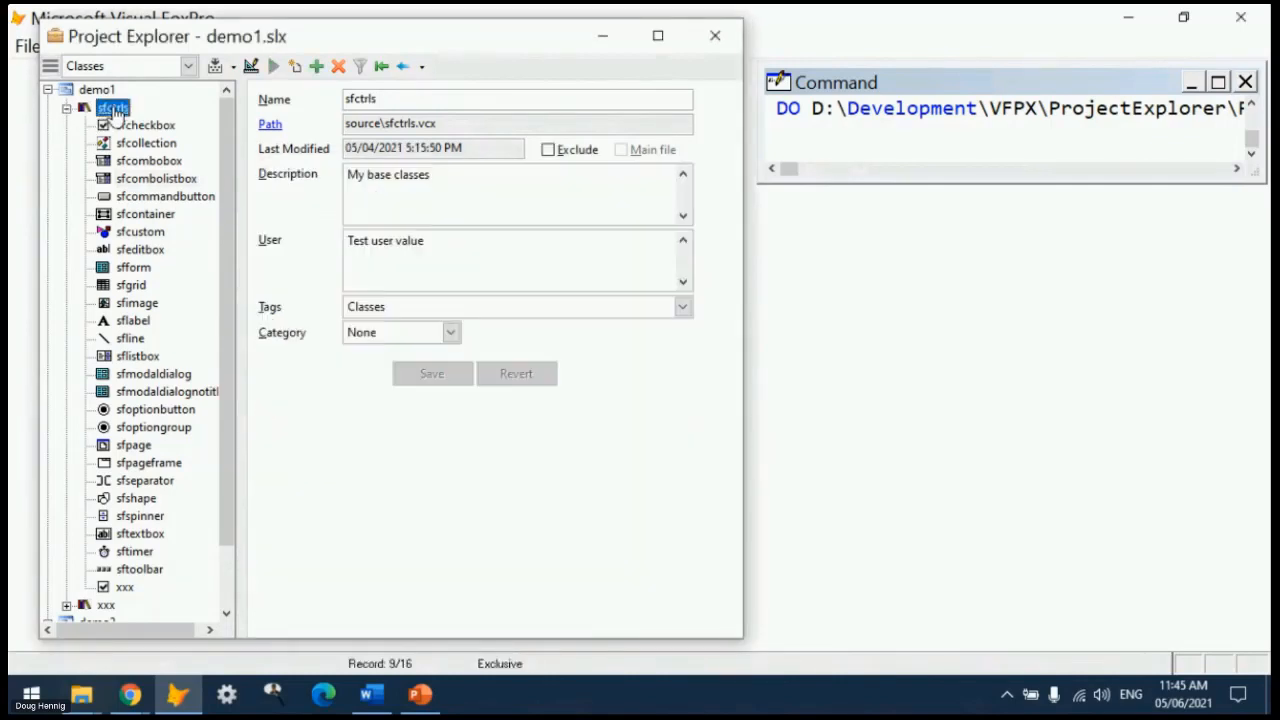
left_click(684, 308)
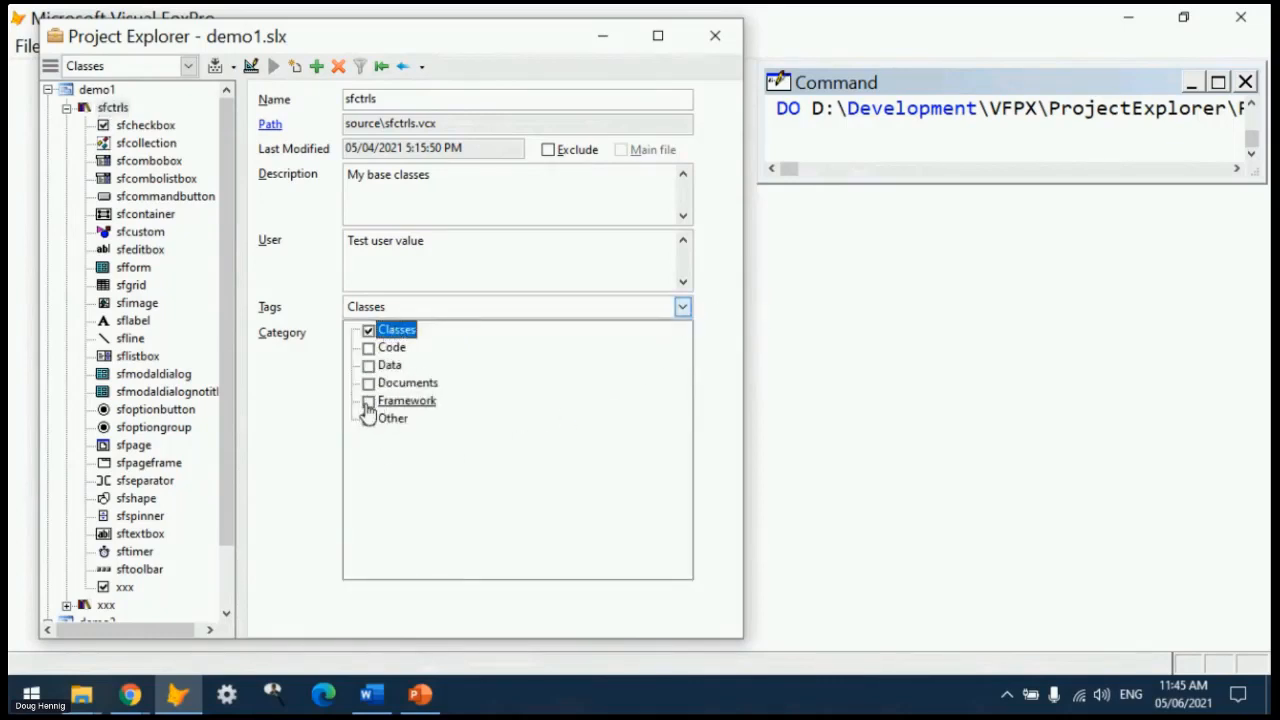
left_click(368, 402)
left_click(684, 308)
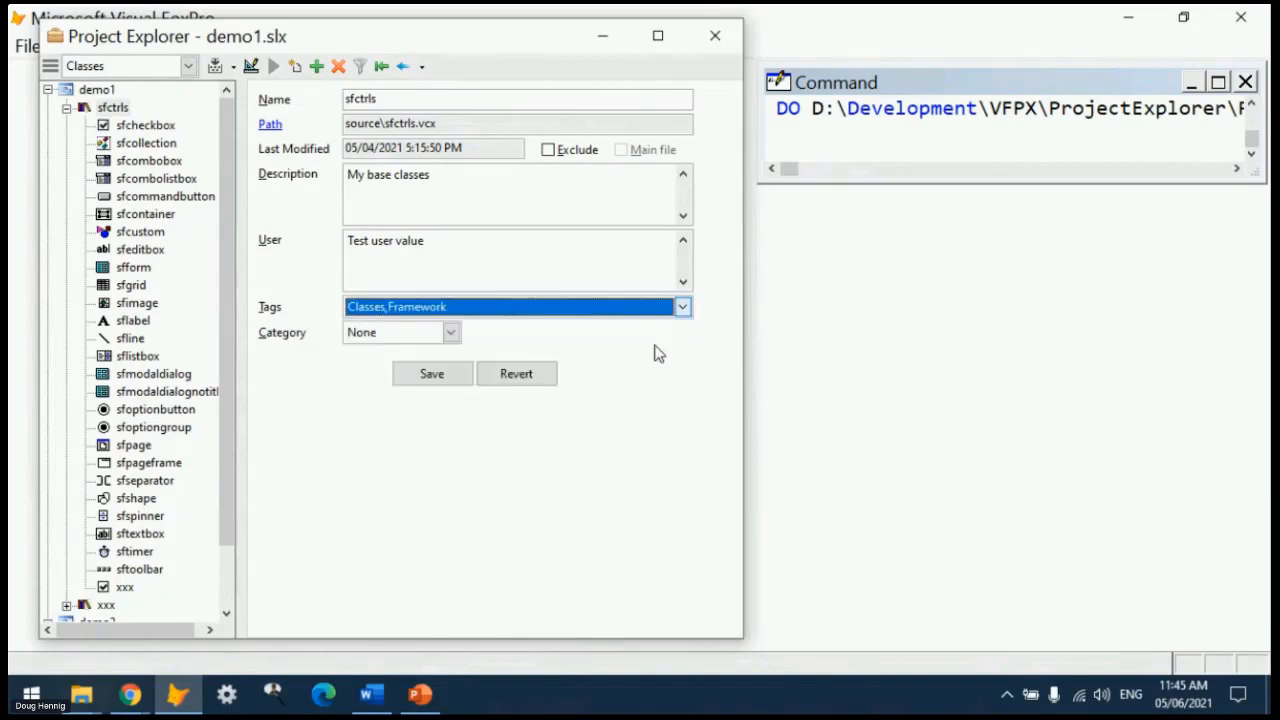
left_click(437, 383)
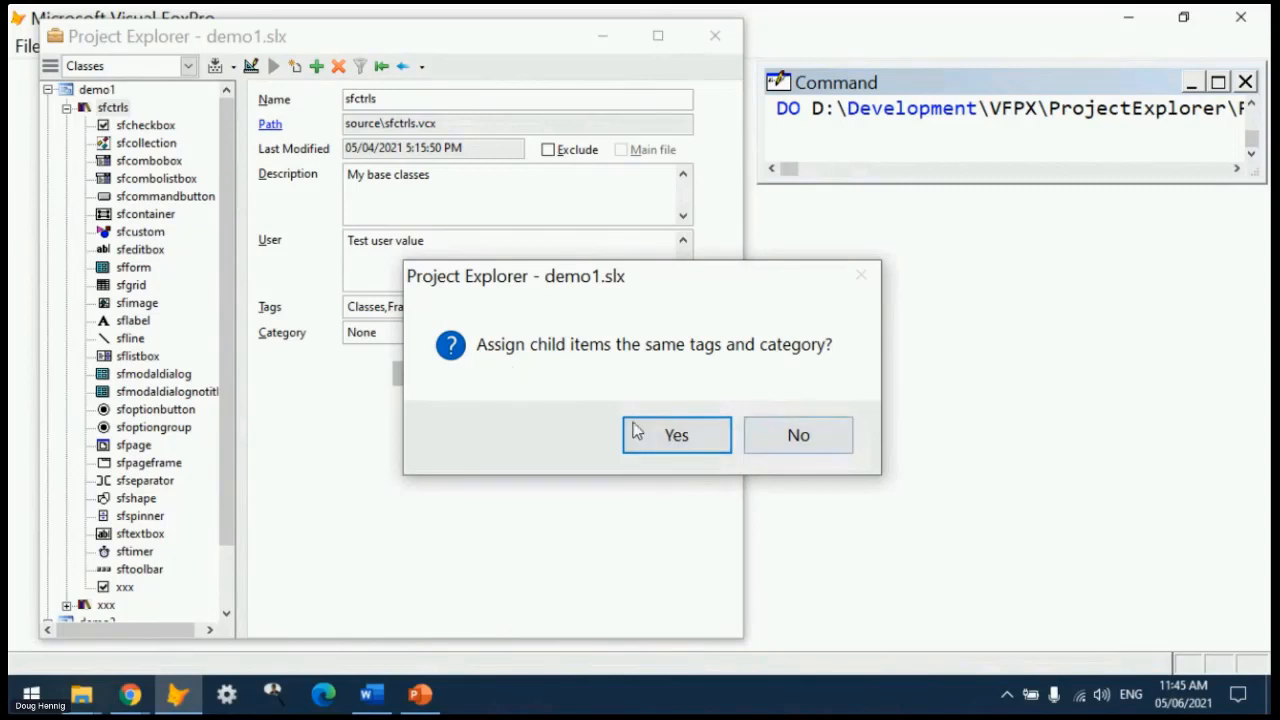
left_click(687, 449)
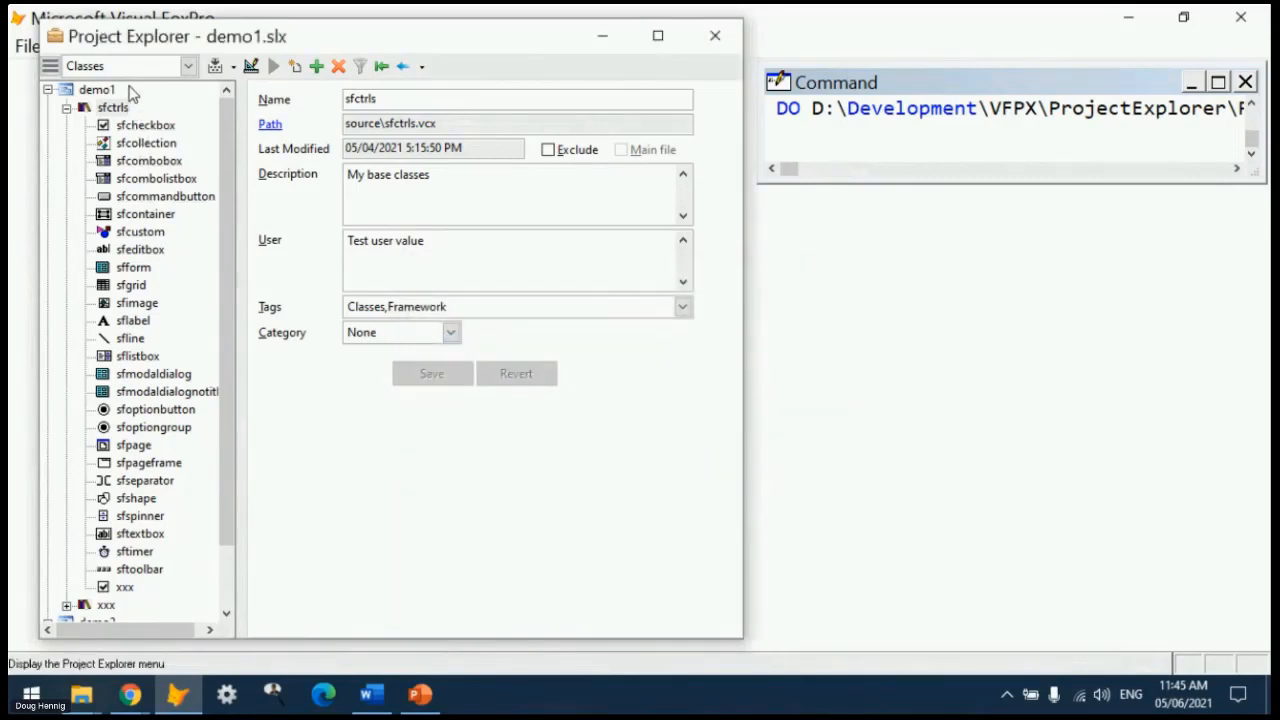
- Filter the tree to the Documents tag, then add the Framework tag to form1 and save it
left_click(187, 66)
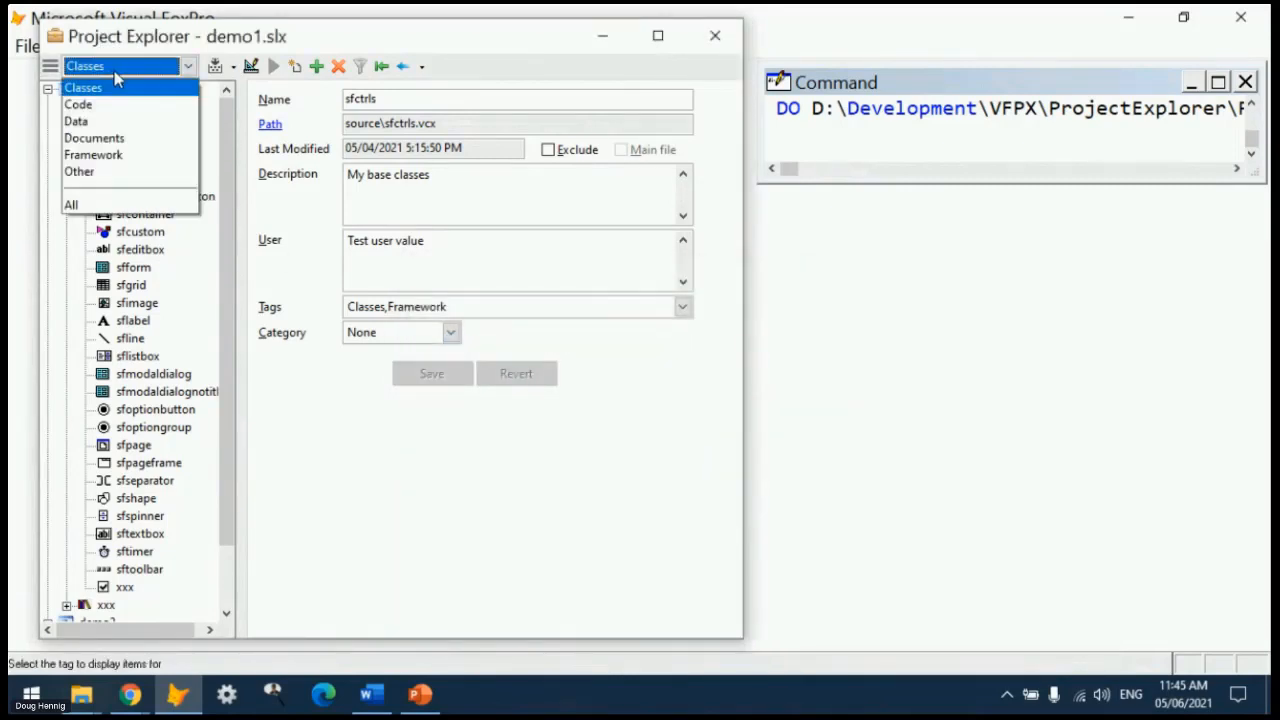
left_click(114, 137)
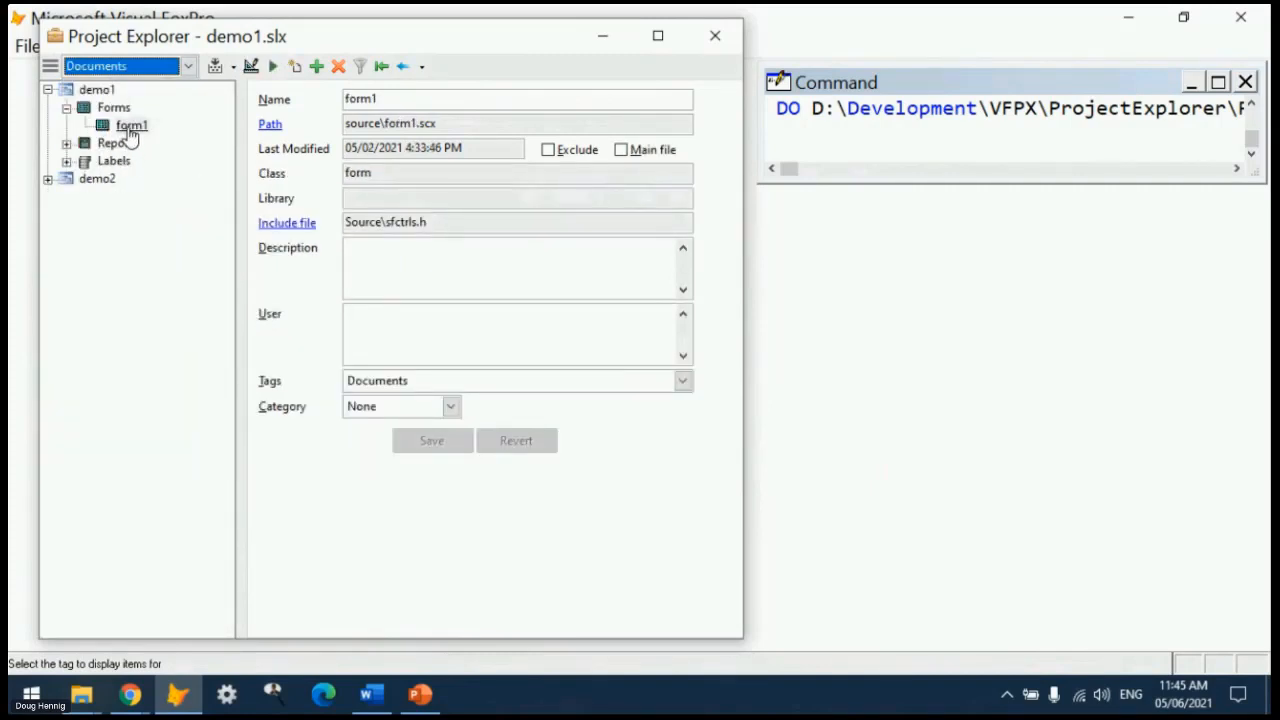
left_click(682, 381)
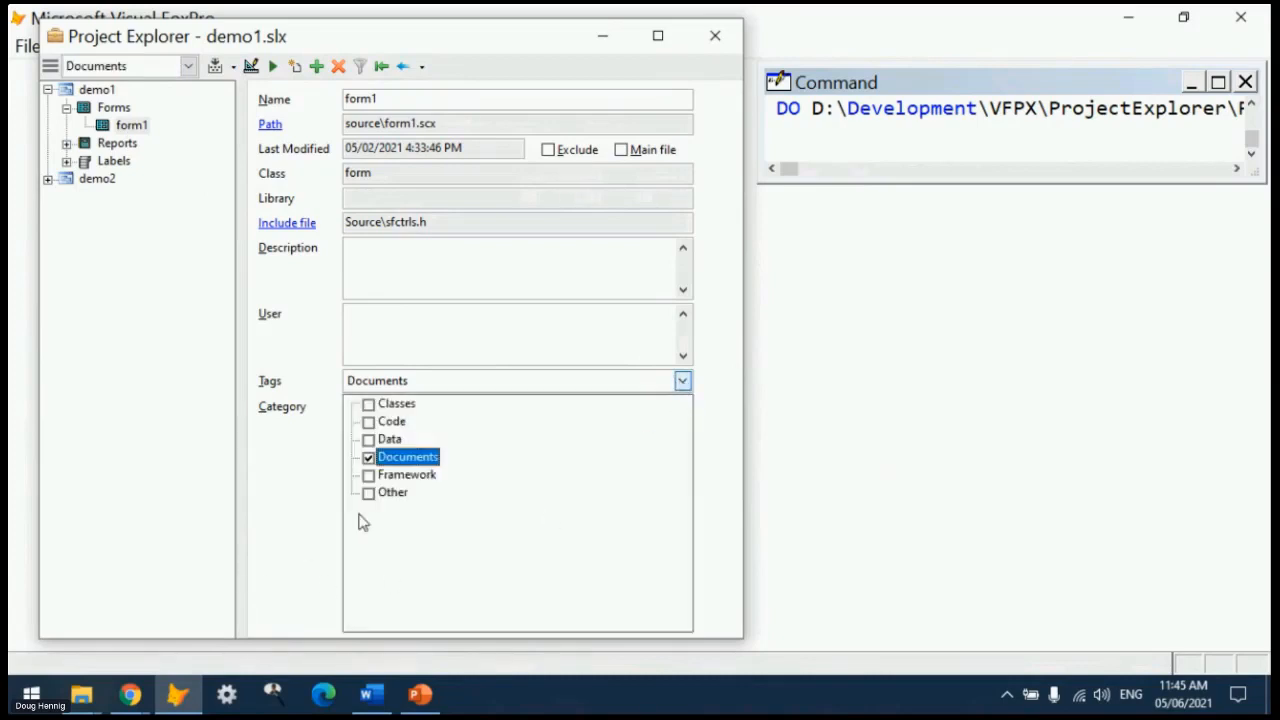
left_click(368, 476)
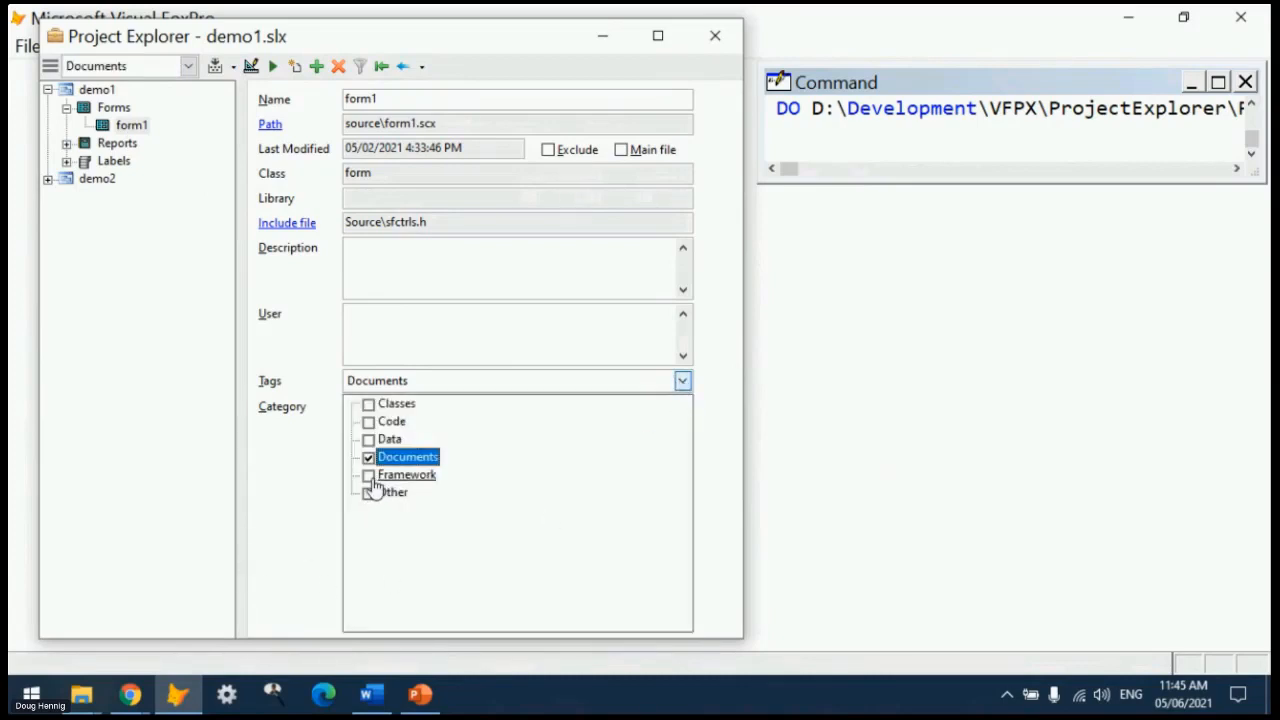
left_click(682, 381)
left_click(432, 446)
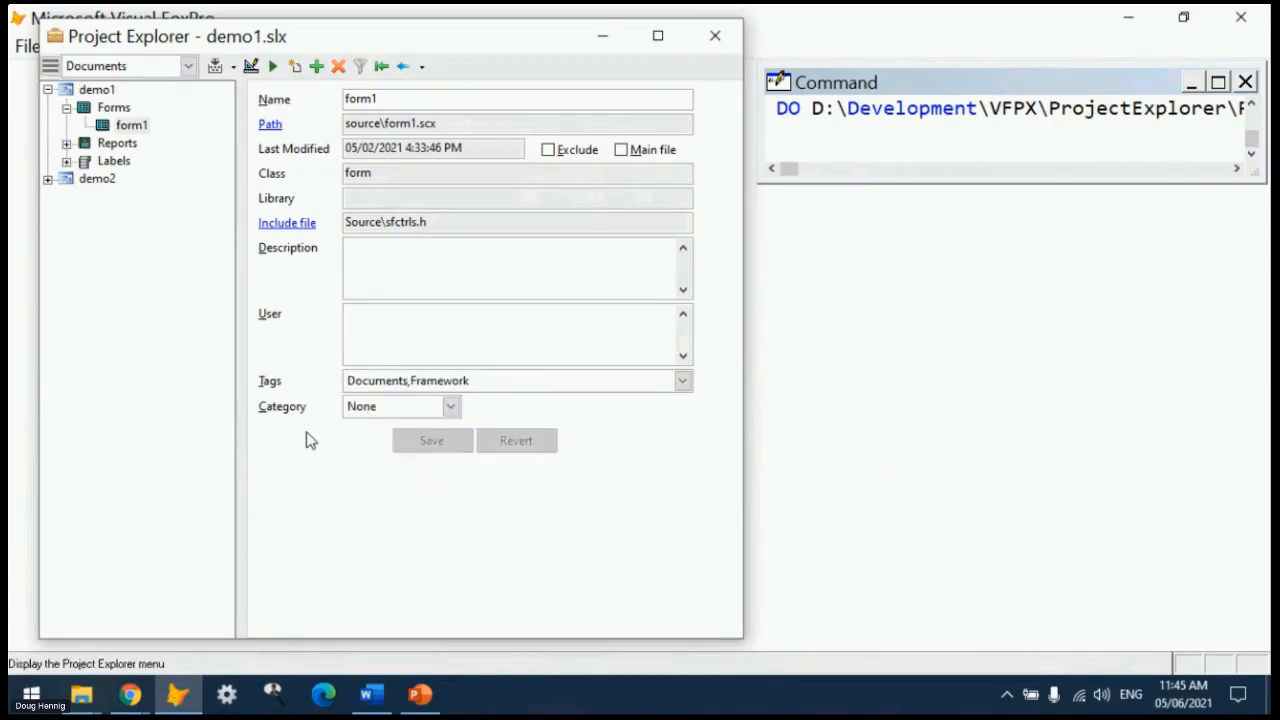
- Filter the tree to the Framework tag and examine sfcheckbox and the sfctrls library, collapsing and re-expanding the library
left_click(189, 67)
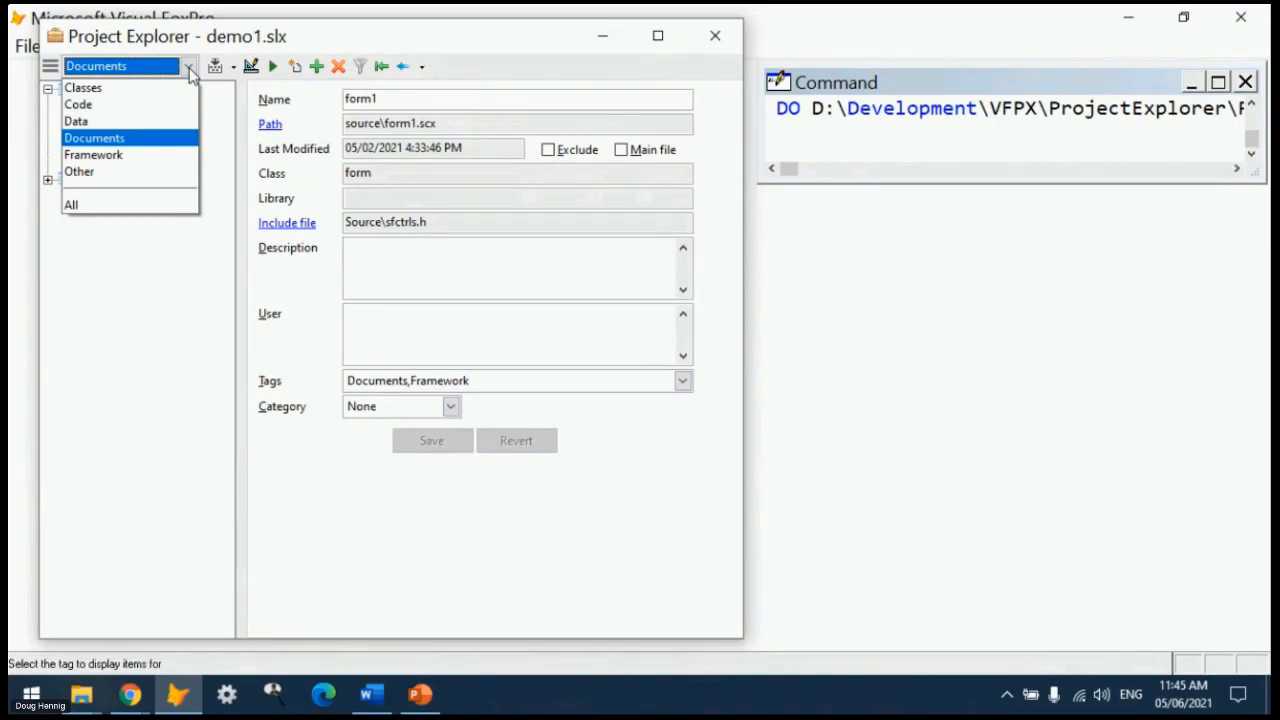
left_click(134, 156)
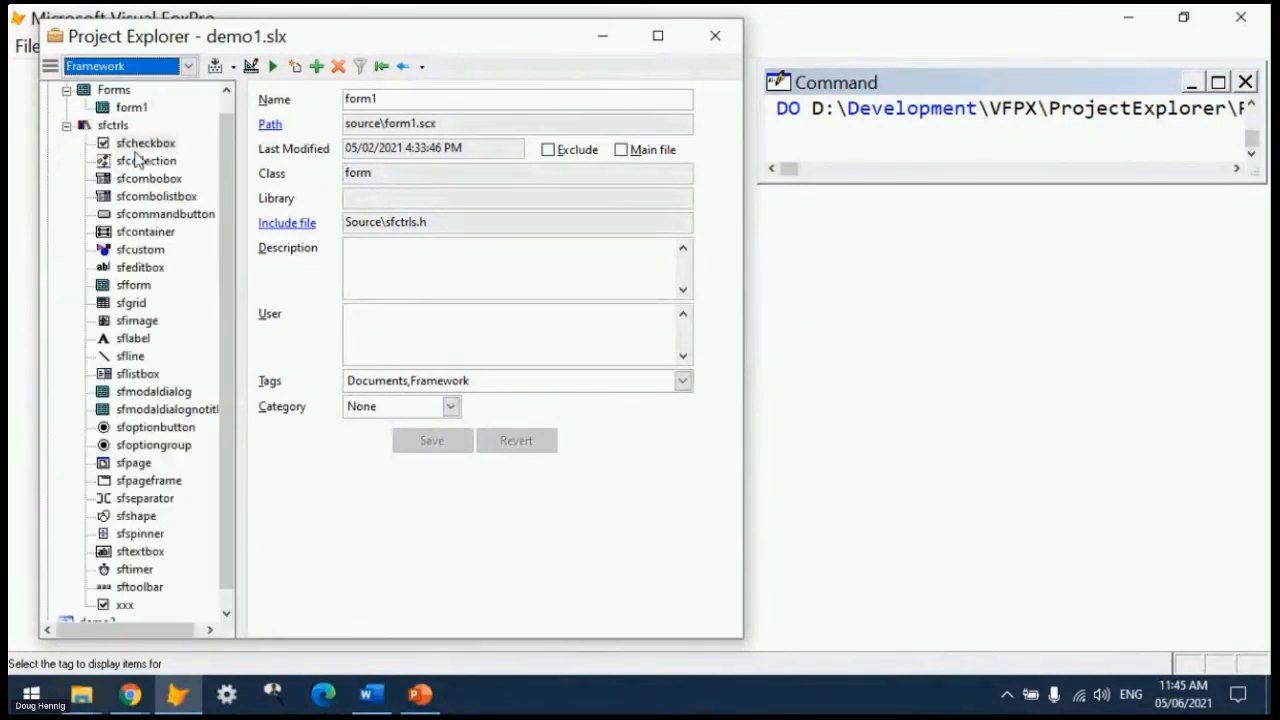
left_click(134, 149)
scroll(229, 131, "up", 1)
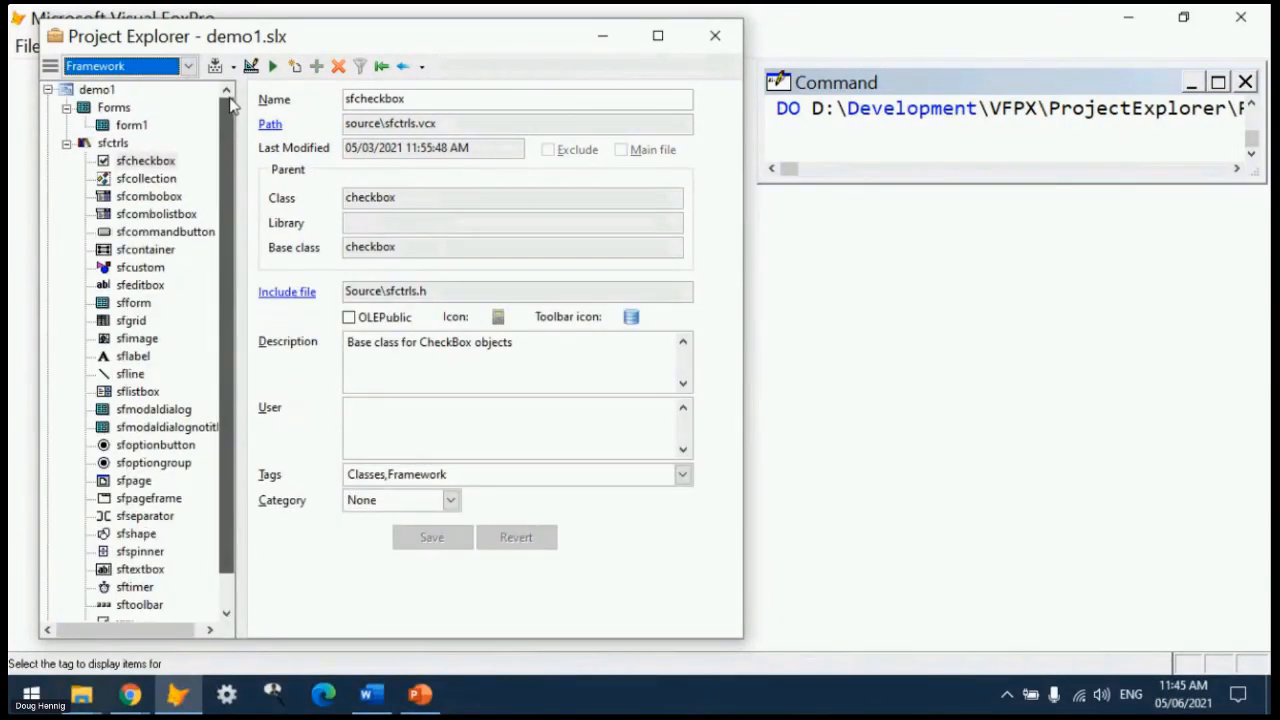
left_click(65, 143)
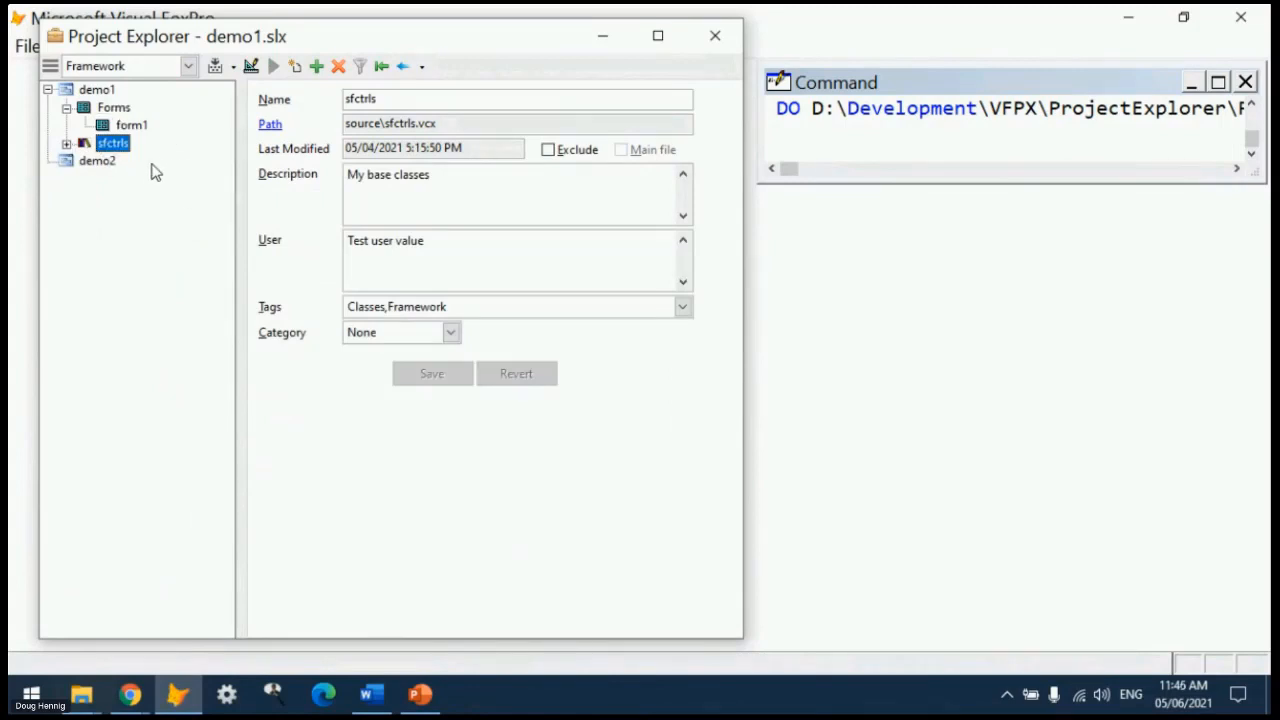
left_click(66, 144)
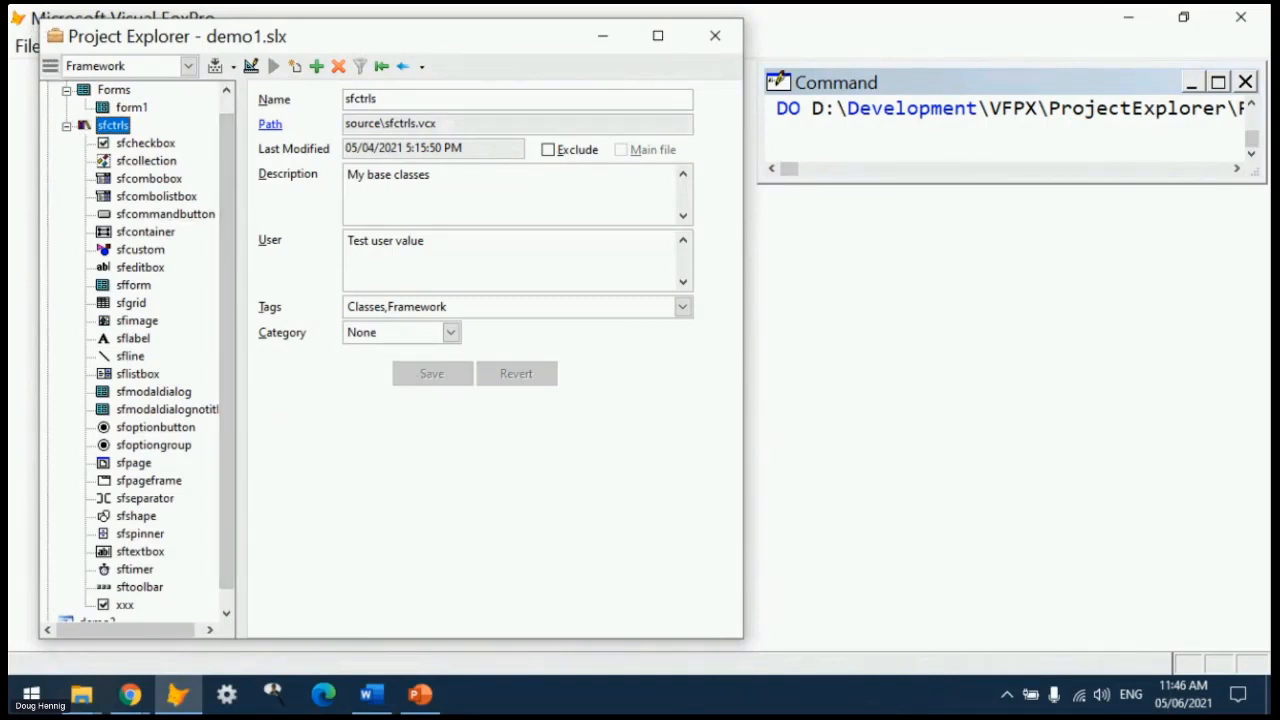
- Rename the Red category to Incomplete in the Category Editor
left_click(49, 66)
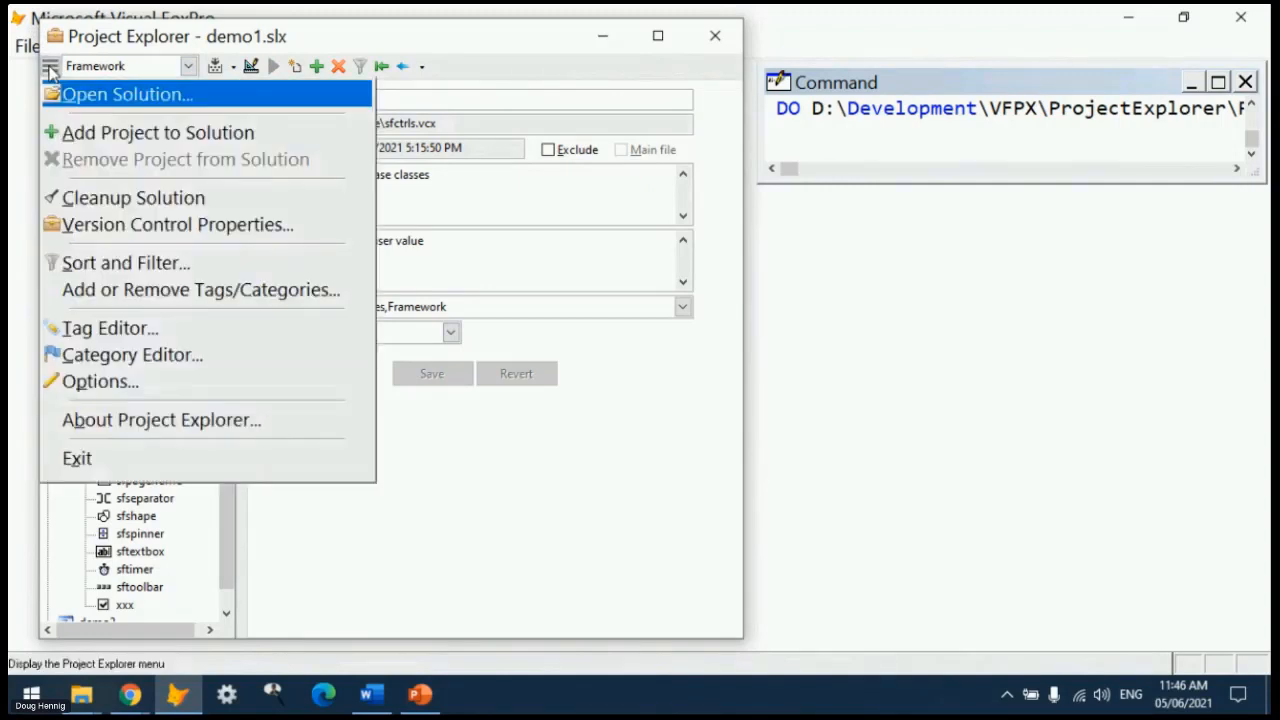
left_click(200, 358)
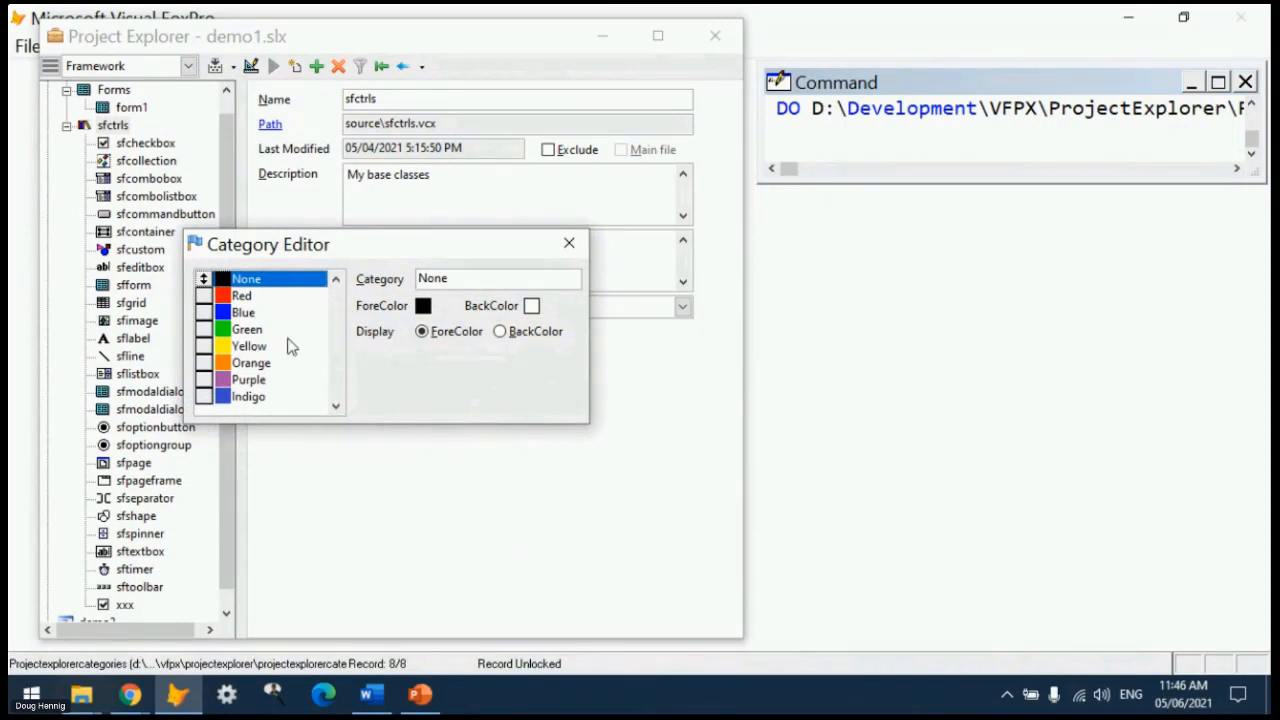
left_click(241, 298)
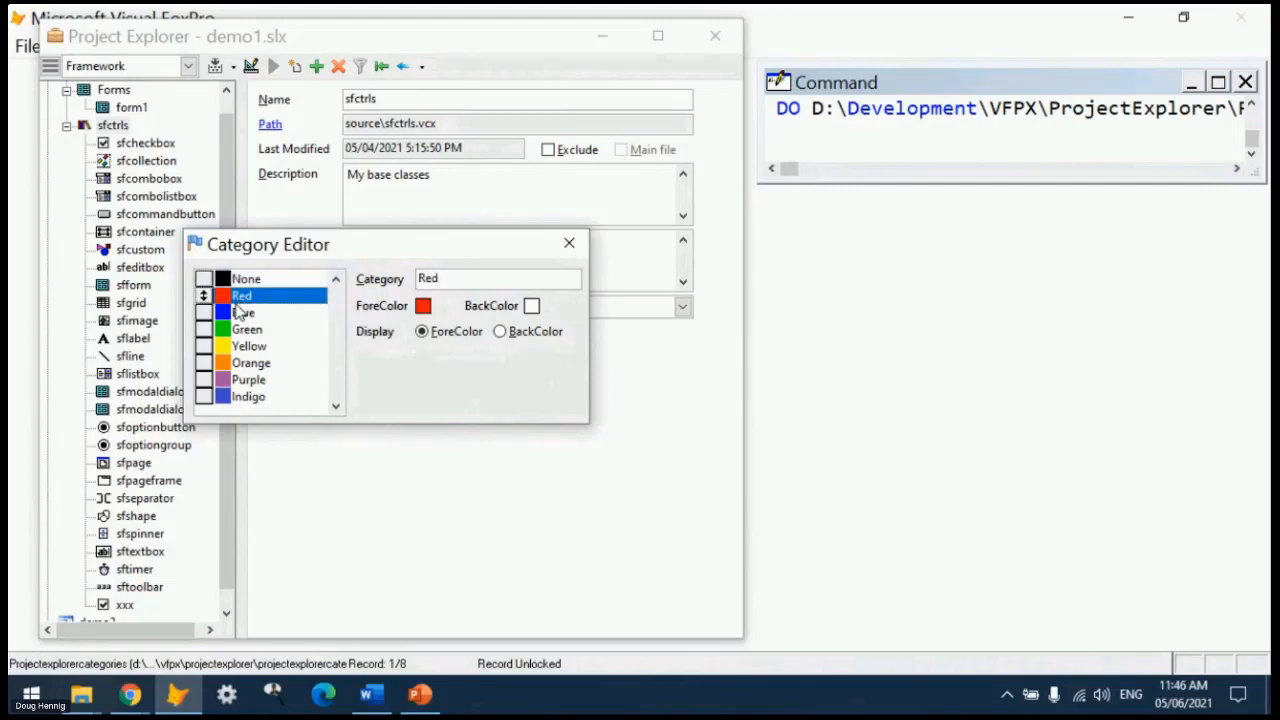
left_click_drag(467, 280, 402, 283)
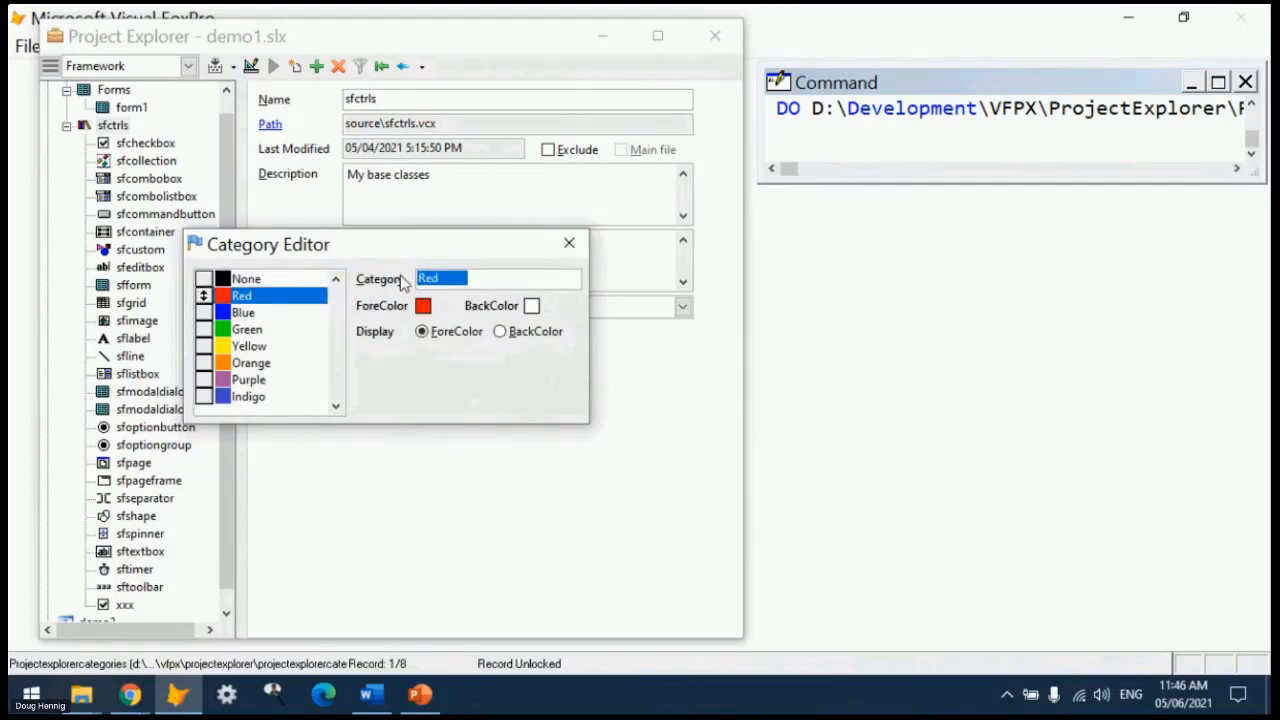
type("IO")
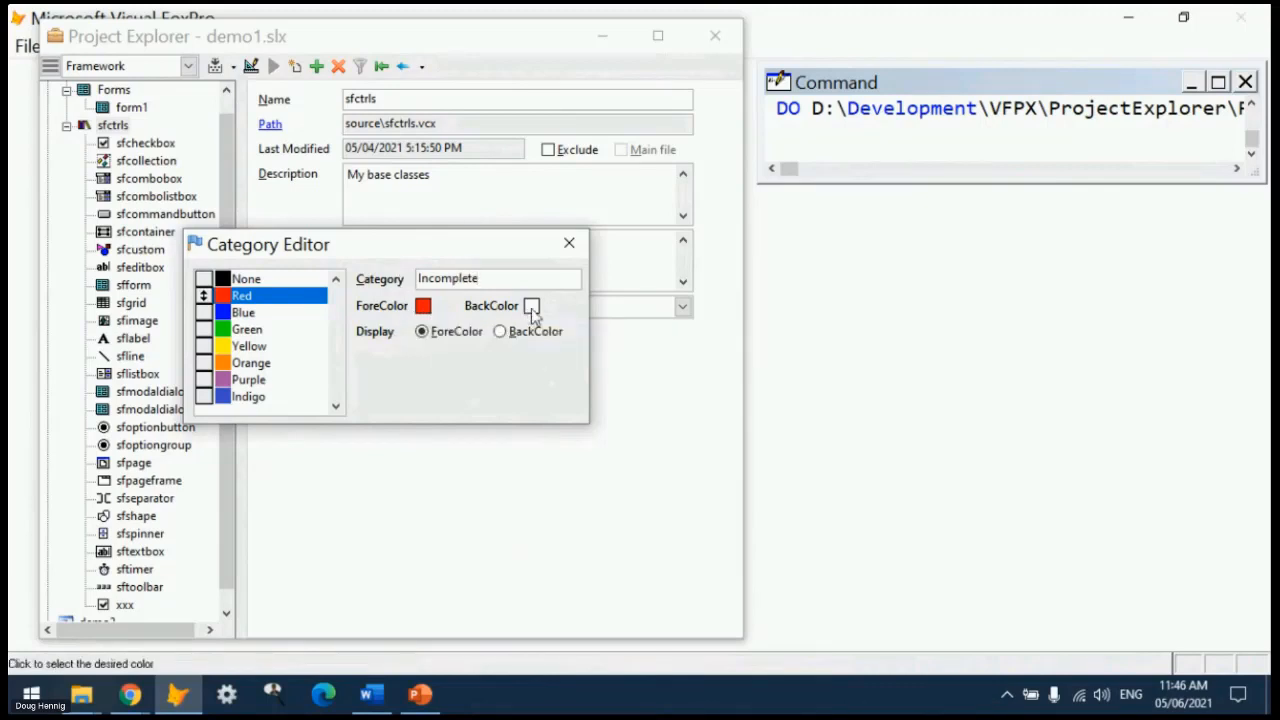
- Give the Incomplete category a white ForeColor and a red BackColor, and set its display to BackColor
left_click(425, 308)
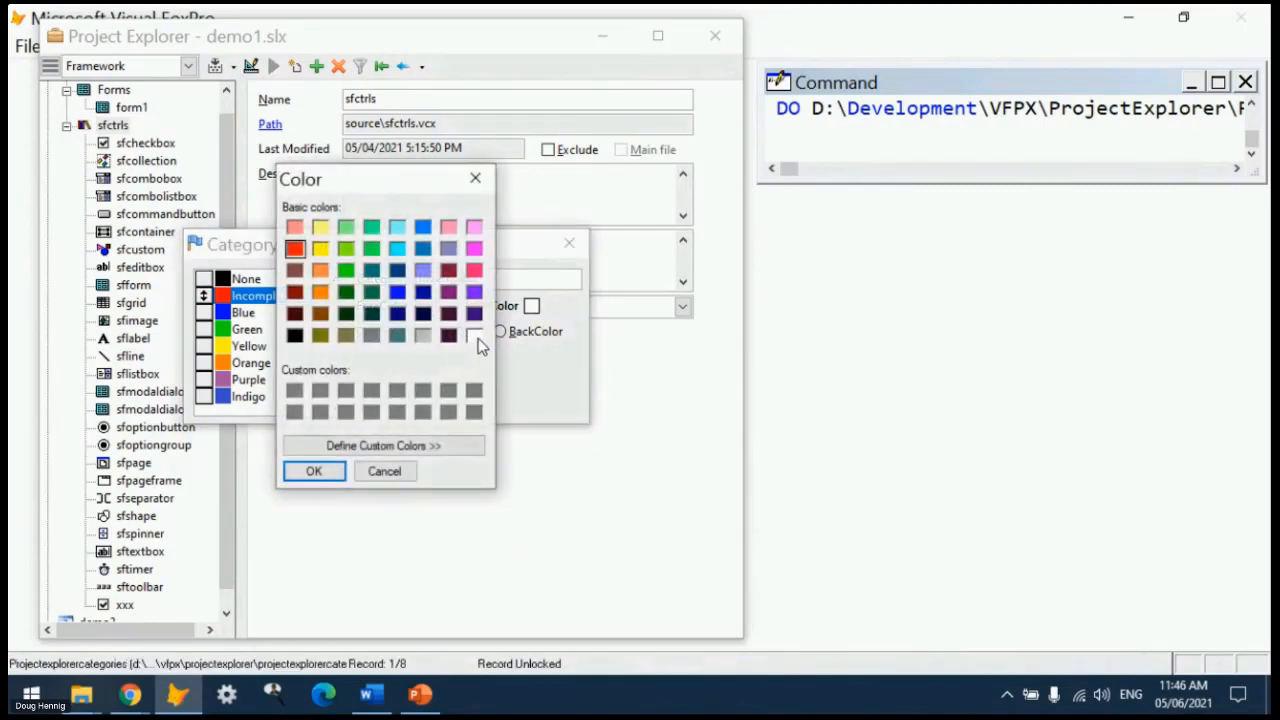
left_click(476, 336)
left_click(314, 471)
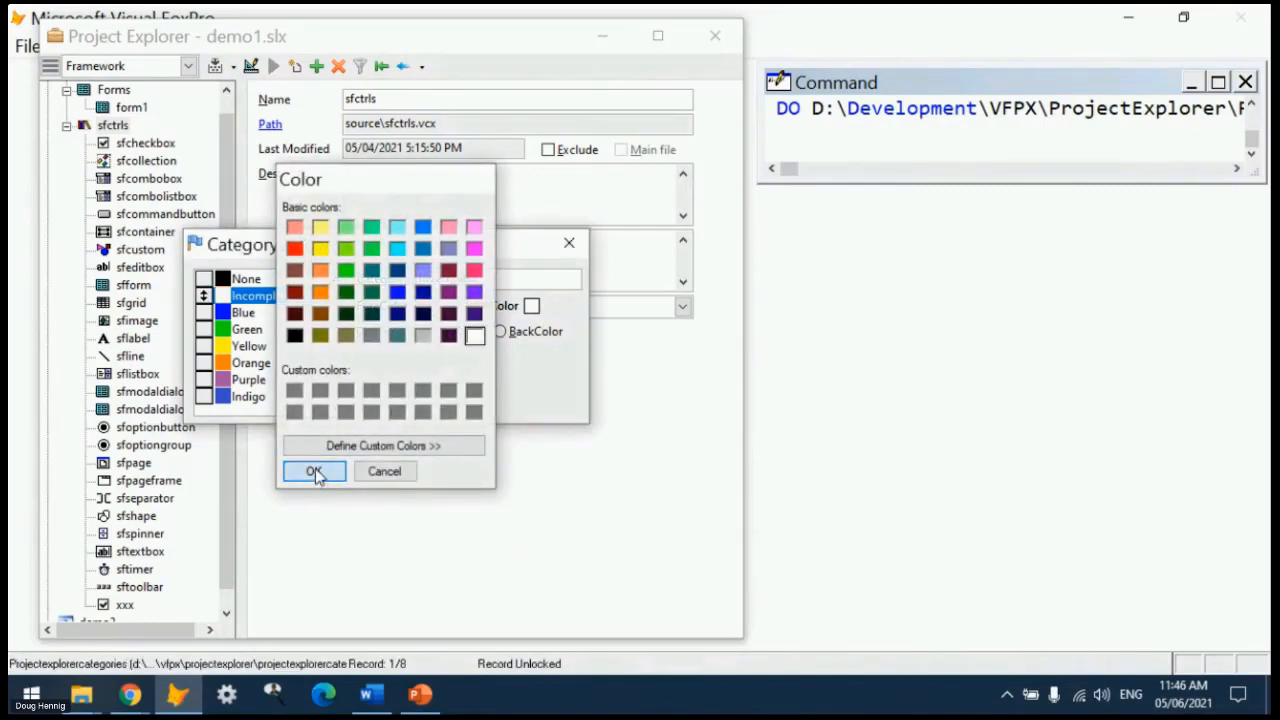
left_click(533, 306)
left_click(294, 249)
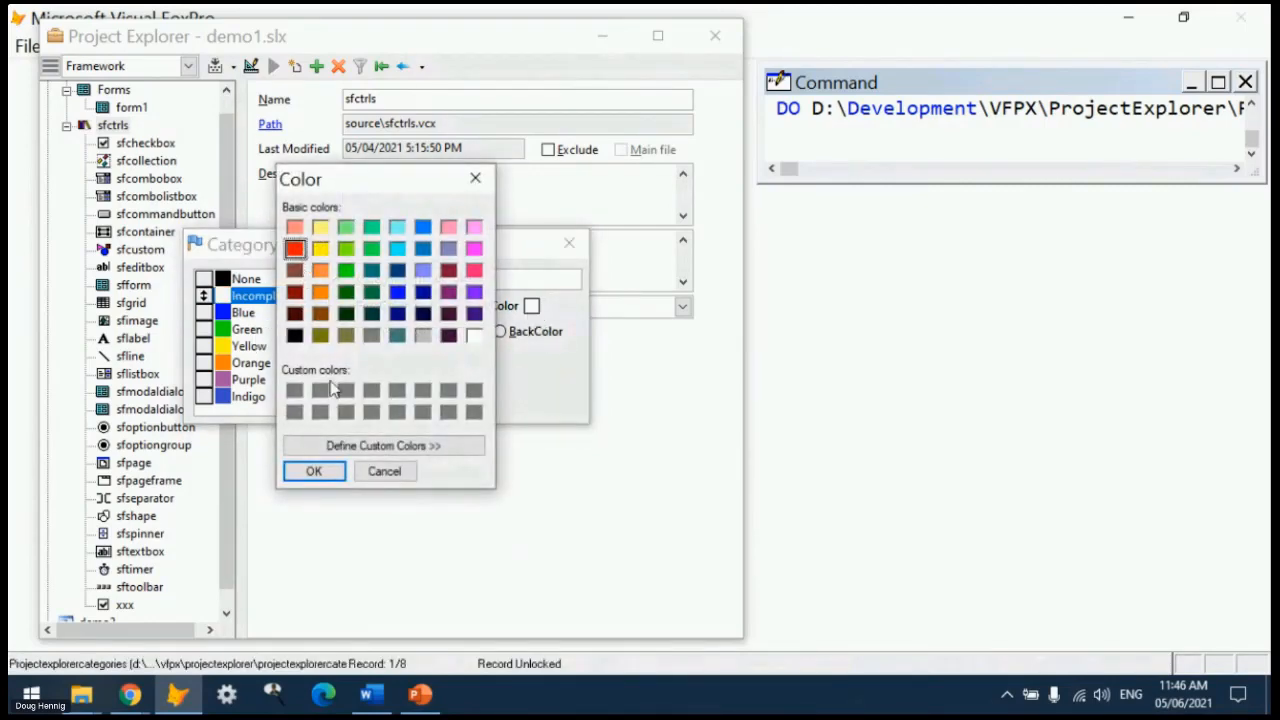
left_click(314, 471)
left_click(514, 337)
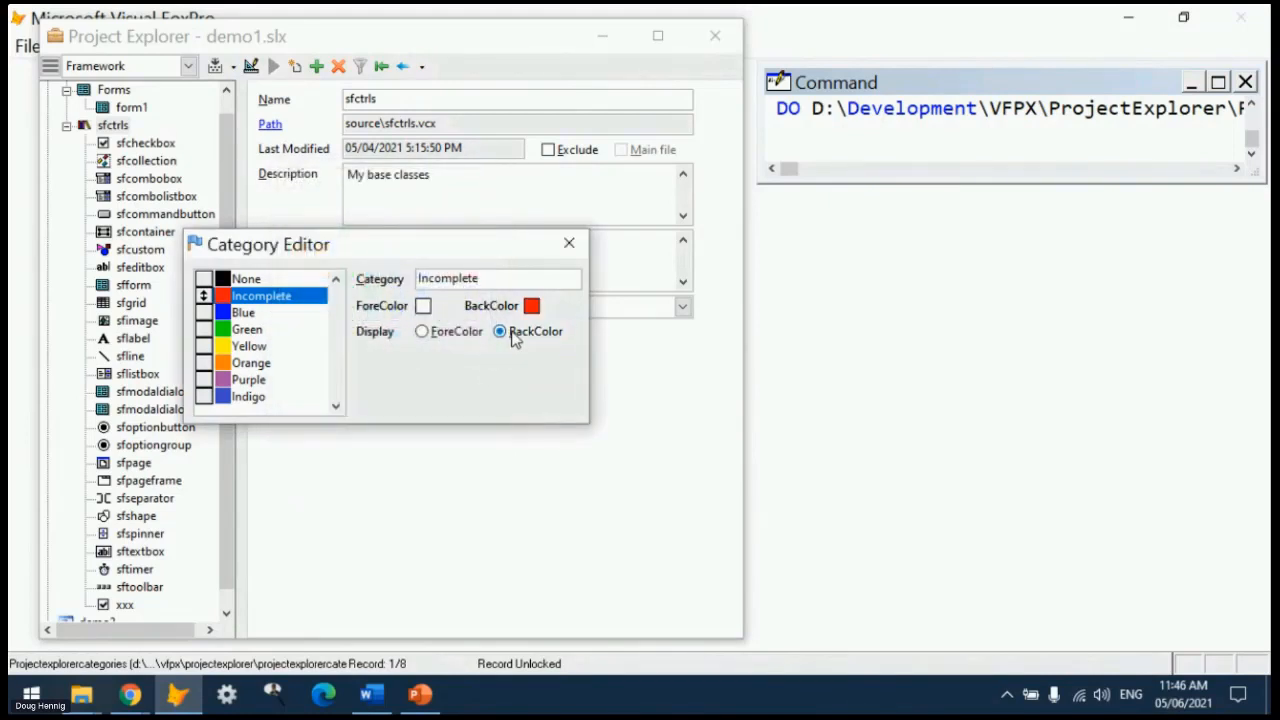
- Change the Green category's ForeColor to the lighter green from the basic colors
left_click(255, 331)
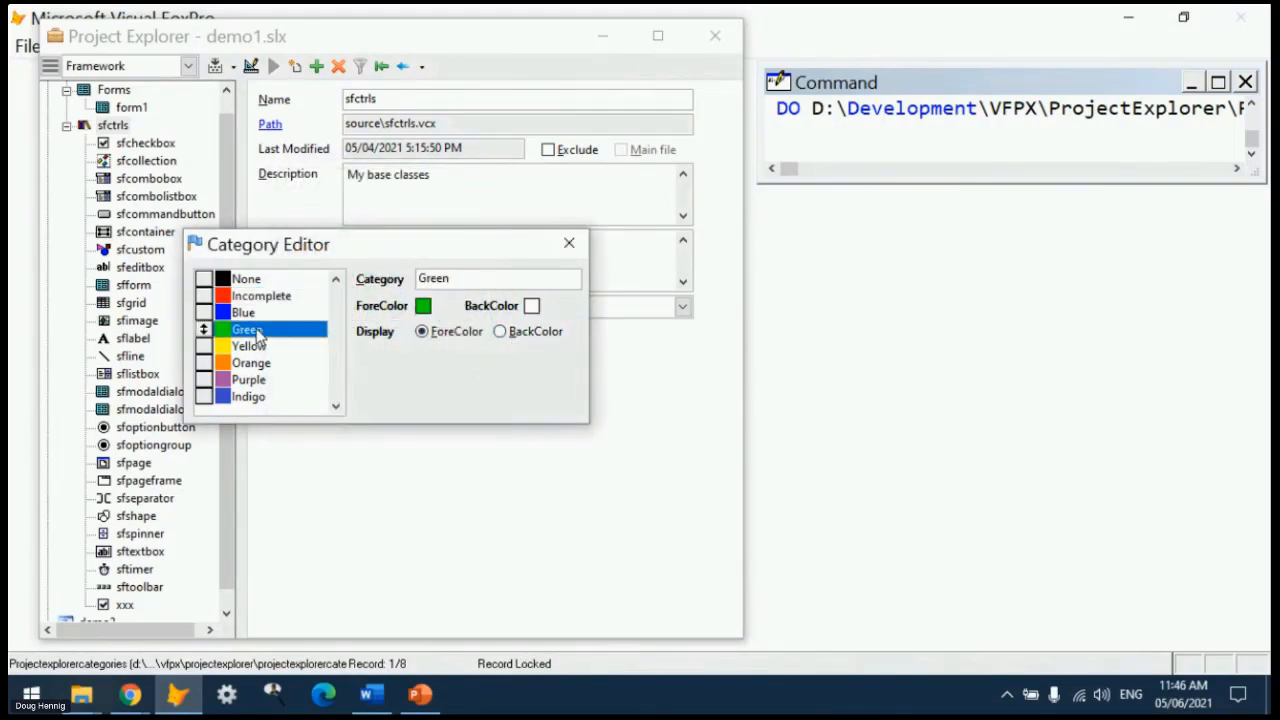
left_click(423, 306)
left_click(345, 227)
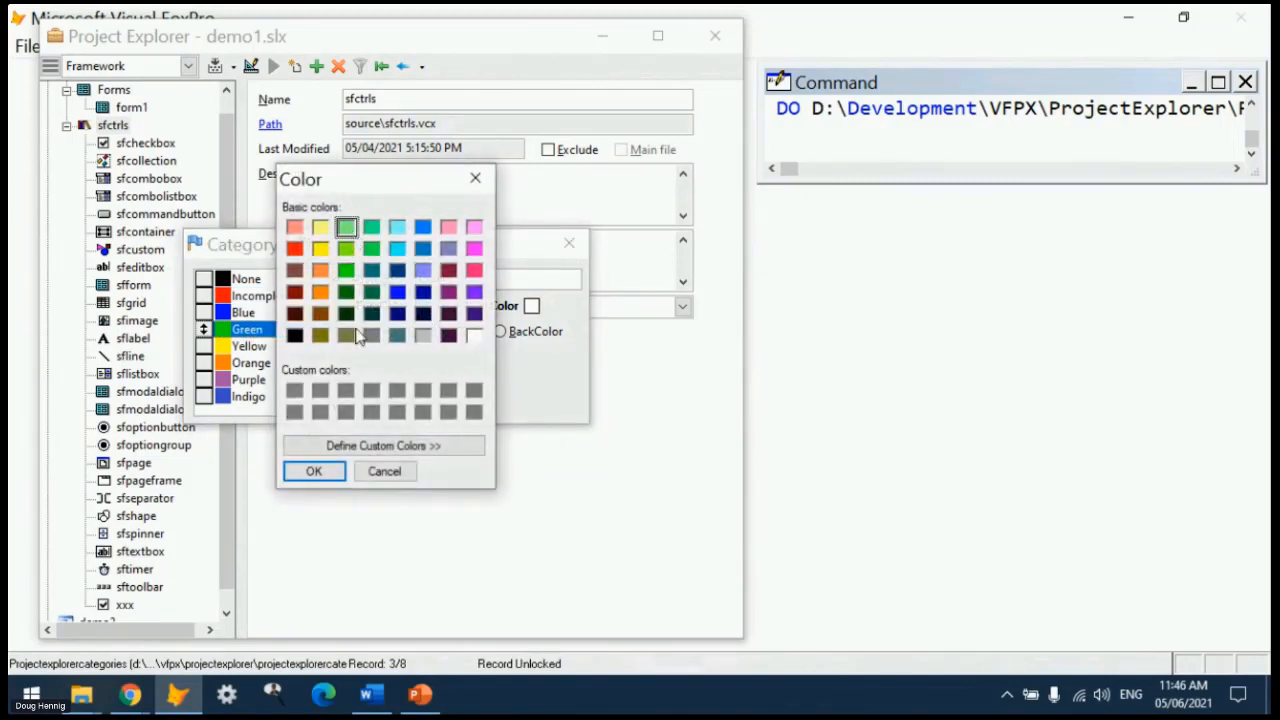
left_click(314, 471)
- Rename the Blue category to Untested
left_click(268, 313)
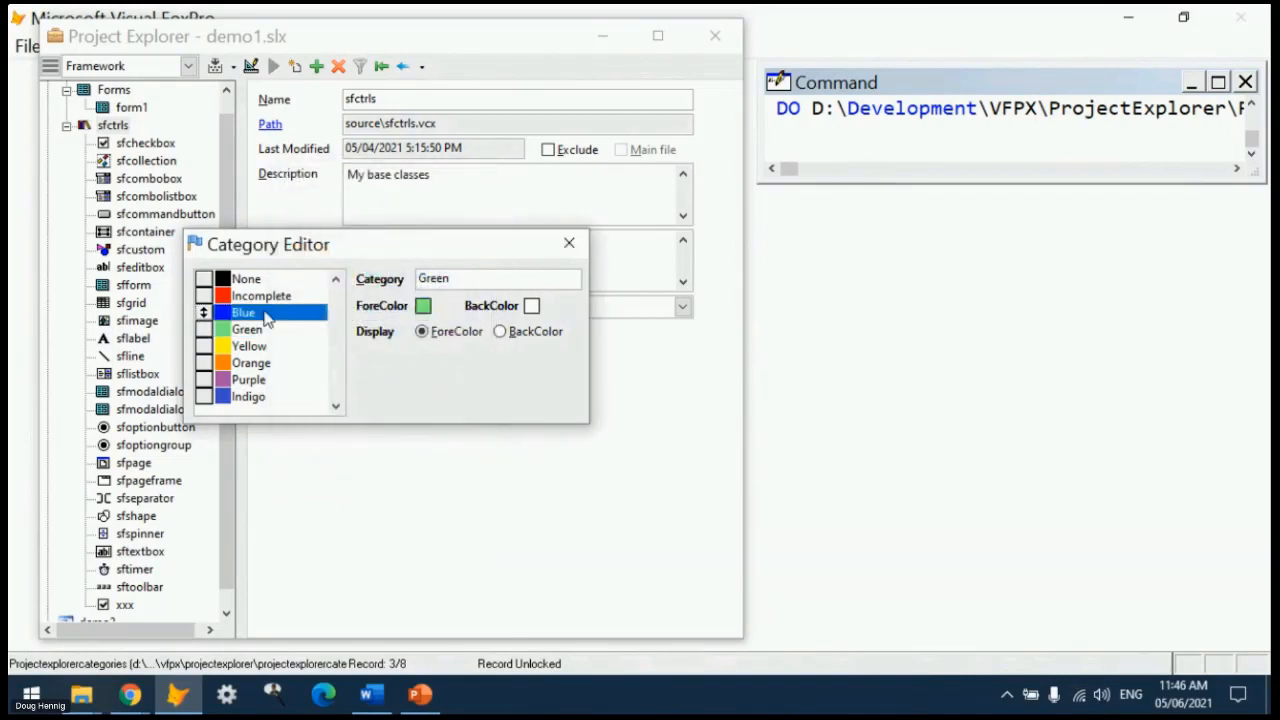
left_click(506, 280)
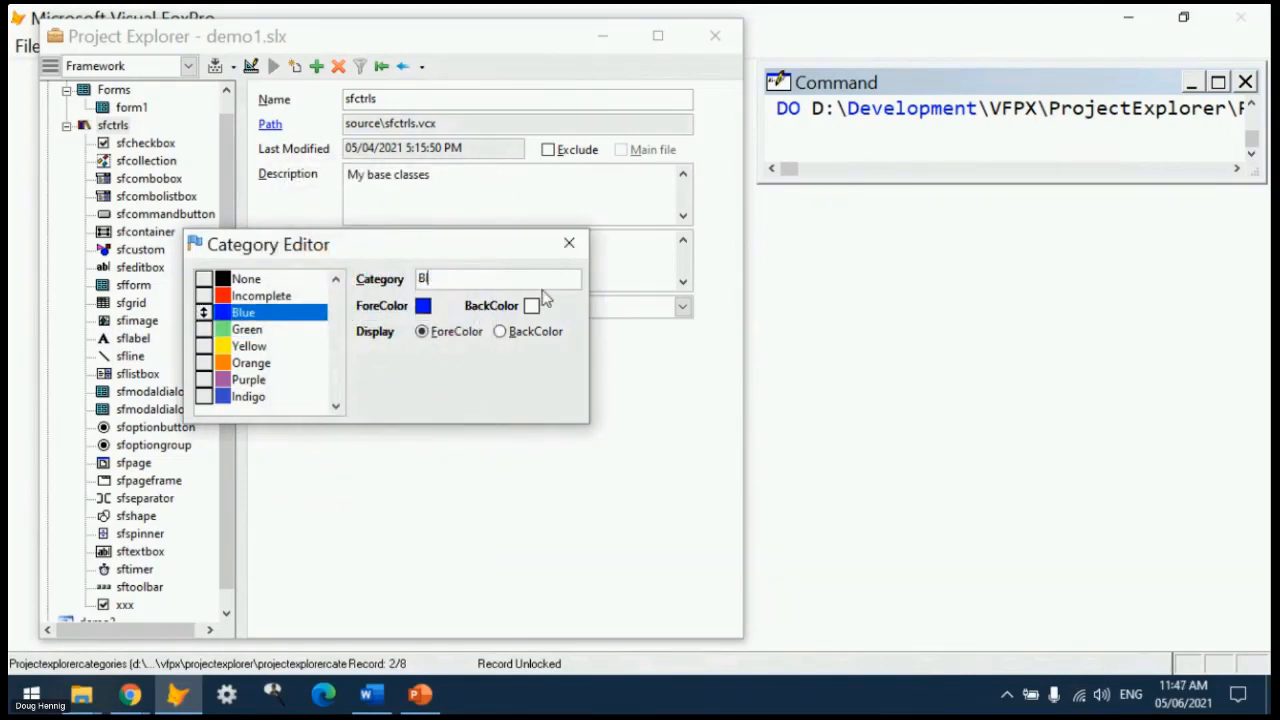
type("Untested")
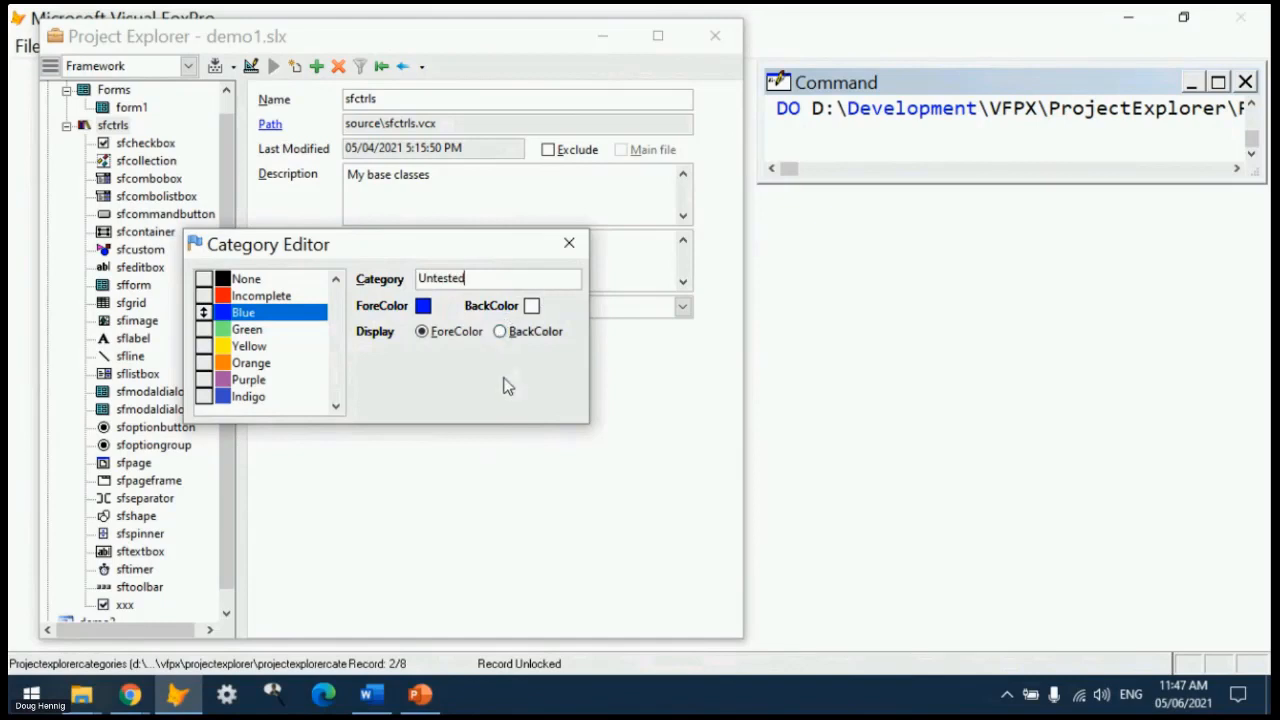
key("Tab")
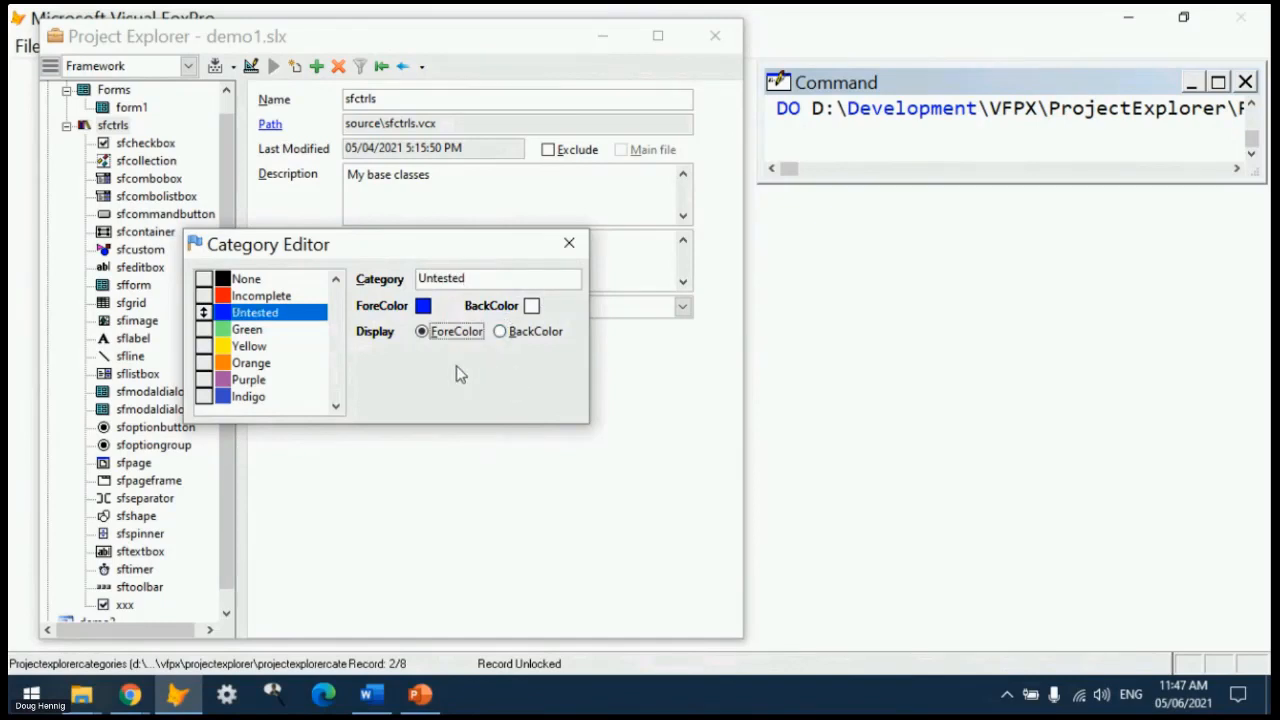
- Close the Category Editor and assign the Incomplete category to the sfcheckbox class, saving the change
left_click(569, 243)
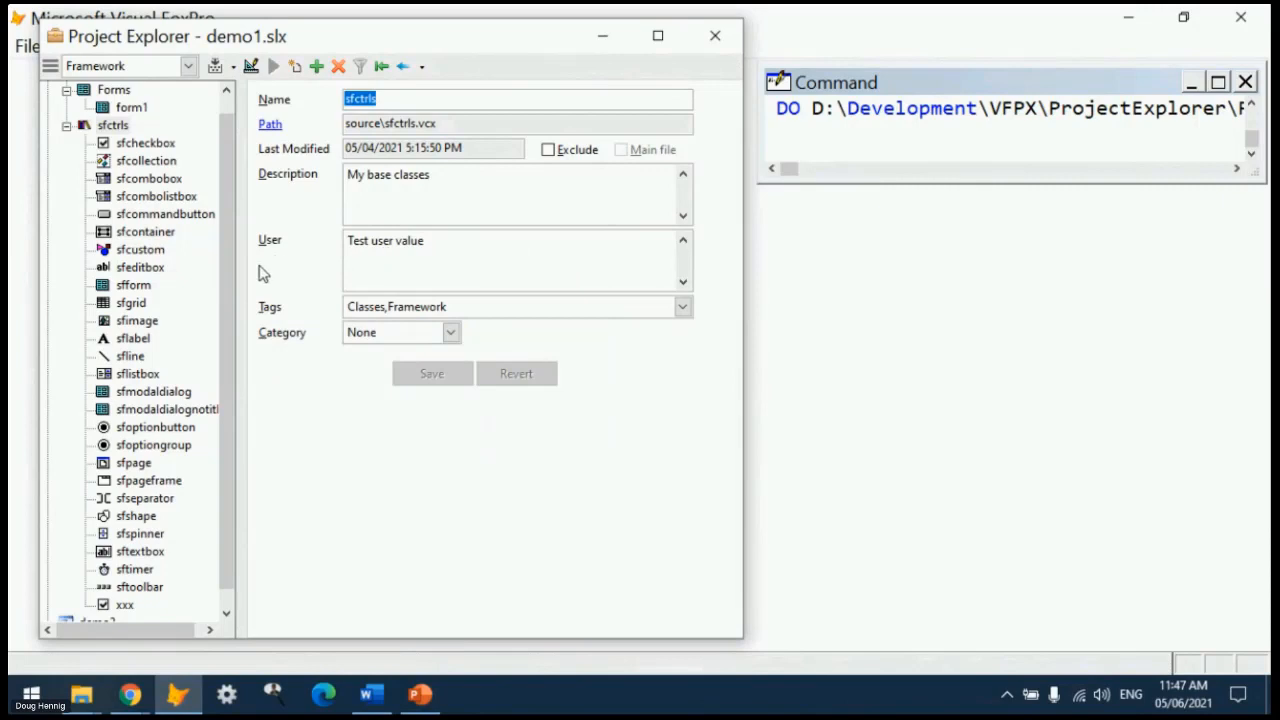
left_click(155, 146)
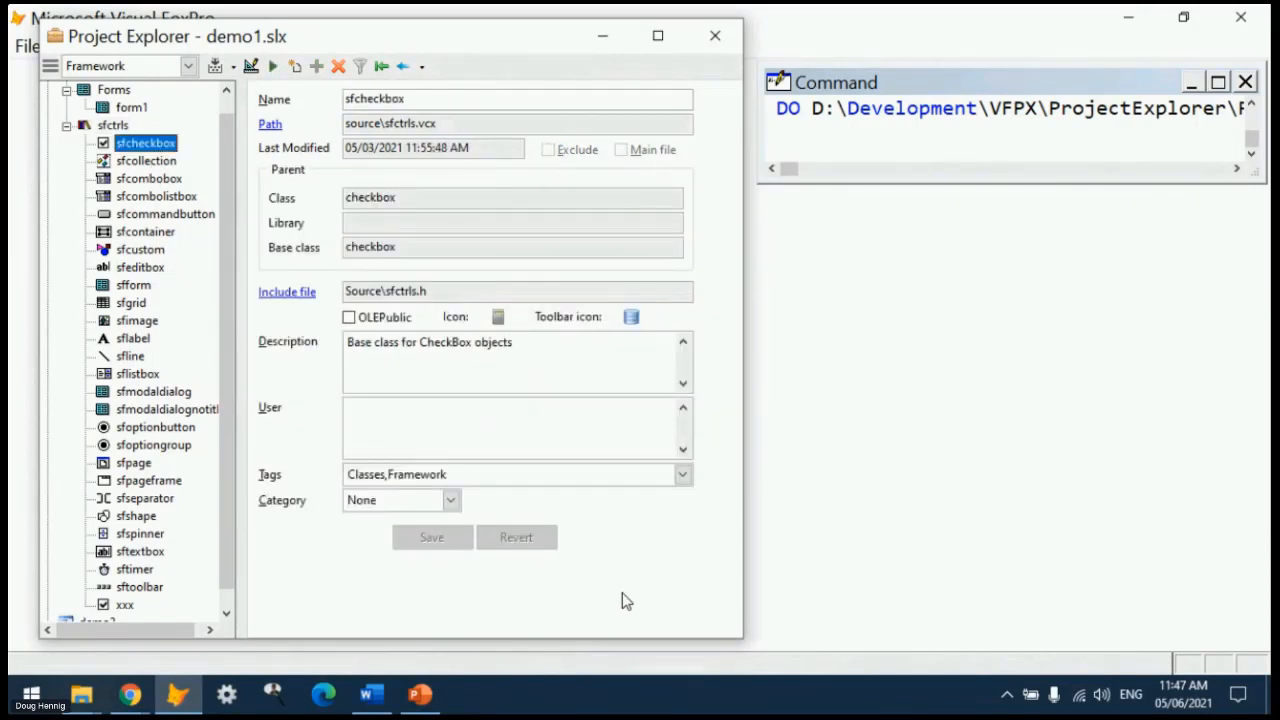
left_click(450, 502)
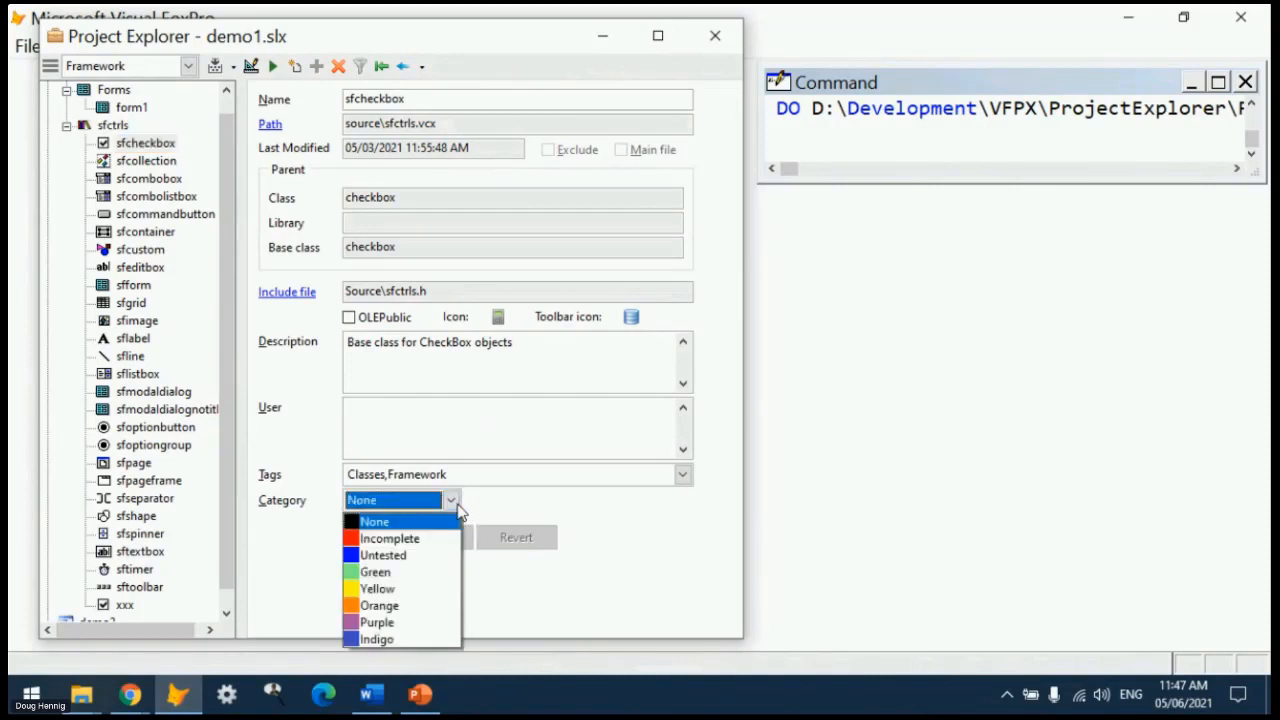
left_click(422, 540)
left_click(432, 541)
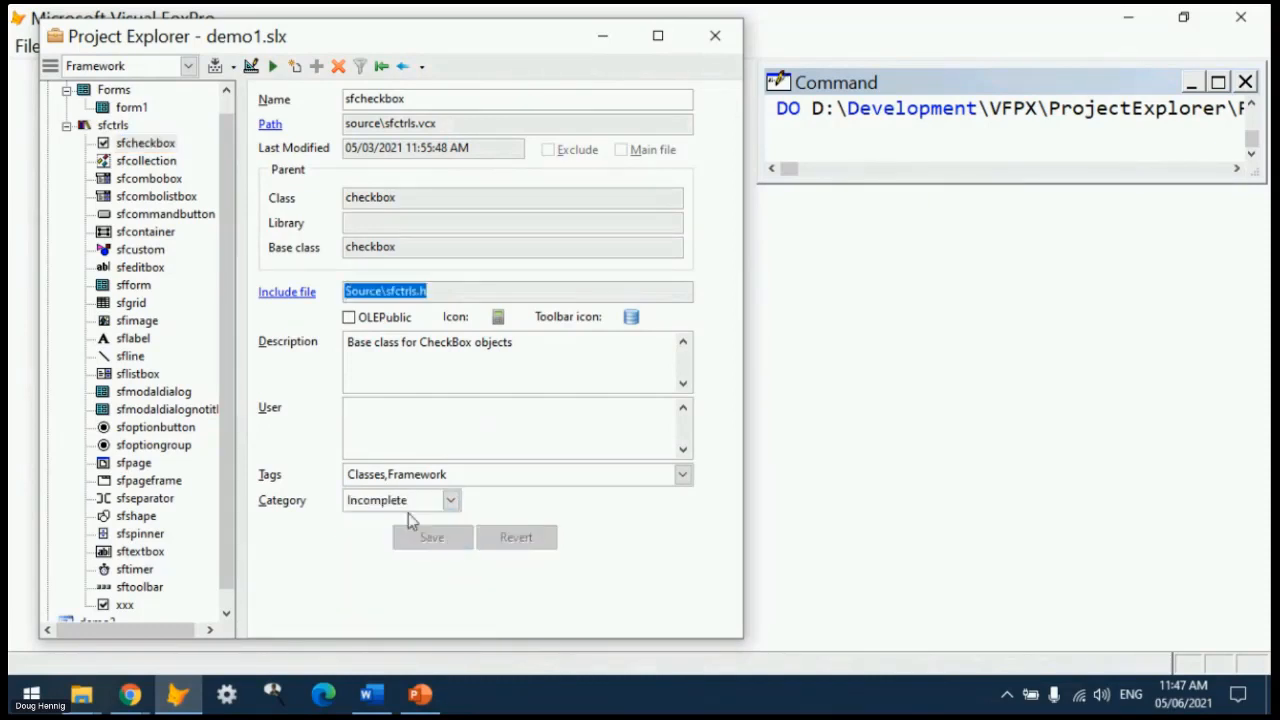
- Assign the Green category to the sfcombobox class and save it
left_click(150, 179)
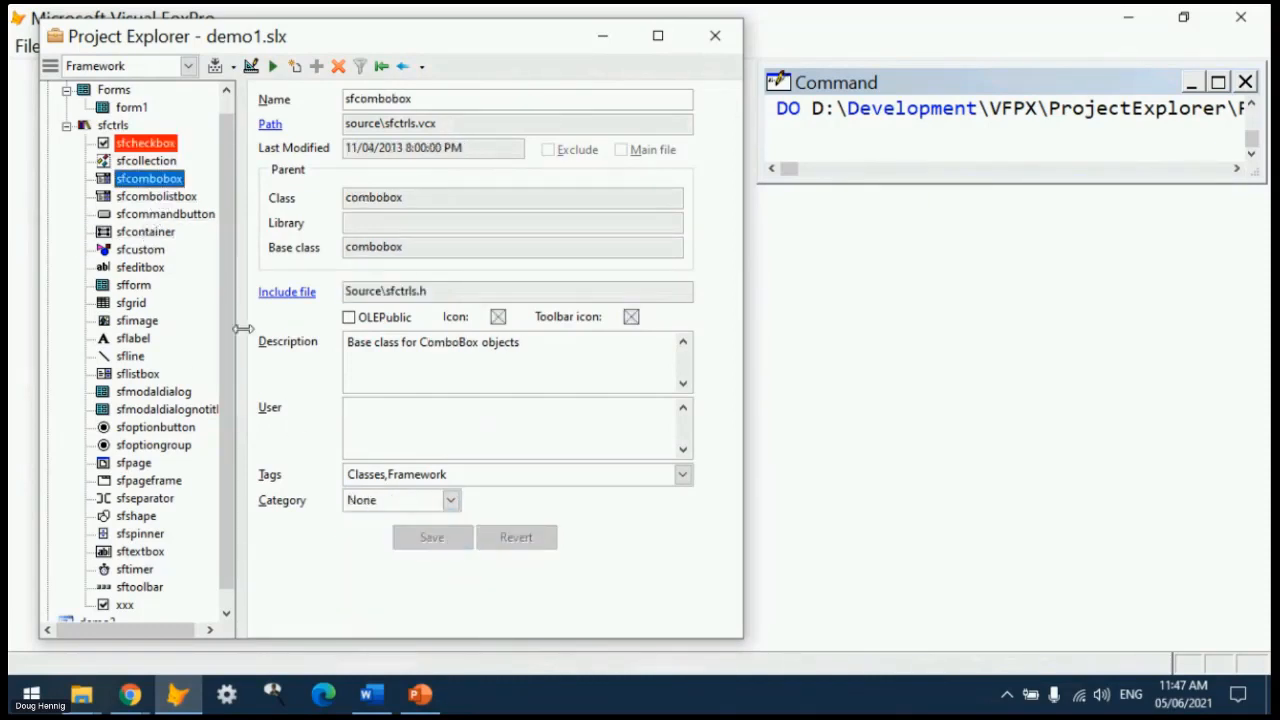
left_click(451, 501)
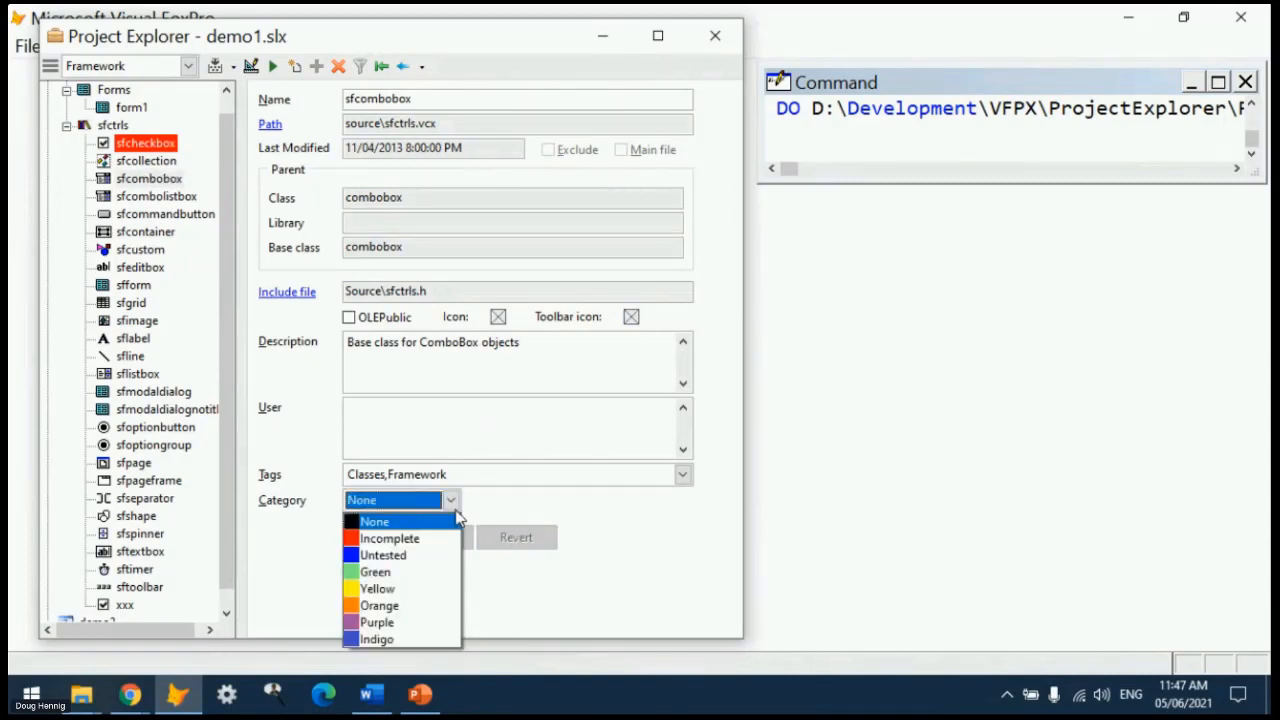
left_click(400, 572)
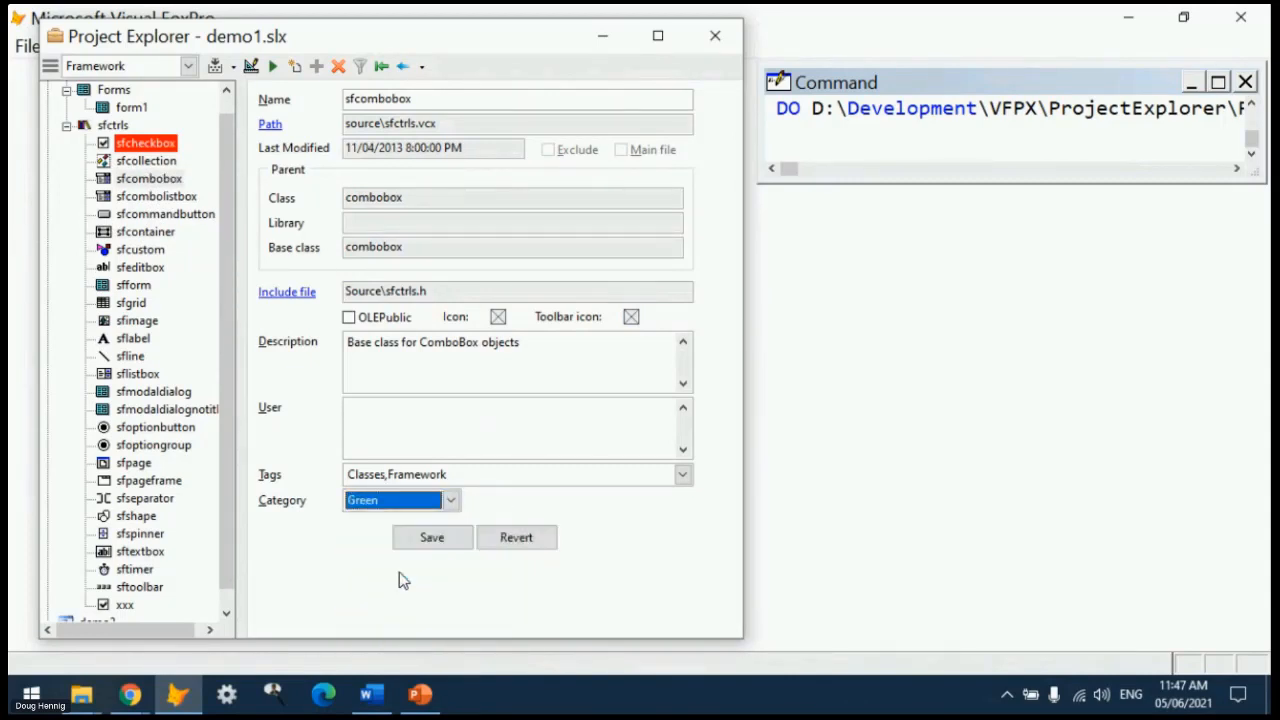
left_click(462, 540)
- Select different sfctrls classes to compare how the category colors of sfcheckbox and sfcombobox display in the tree
left_click(170, 288)
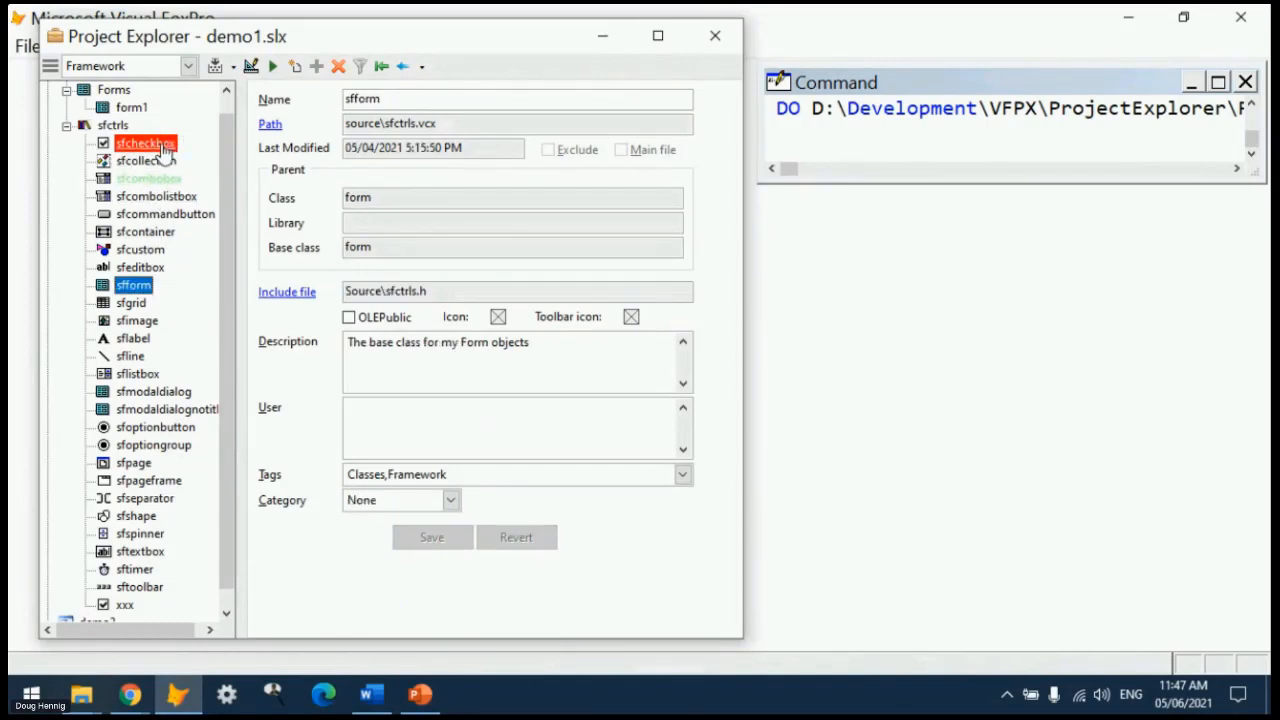
left_click(162, 147)
left_click(165, 235)
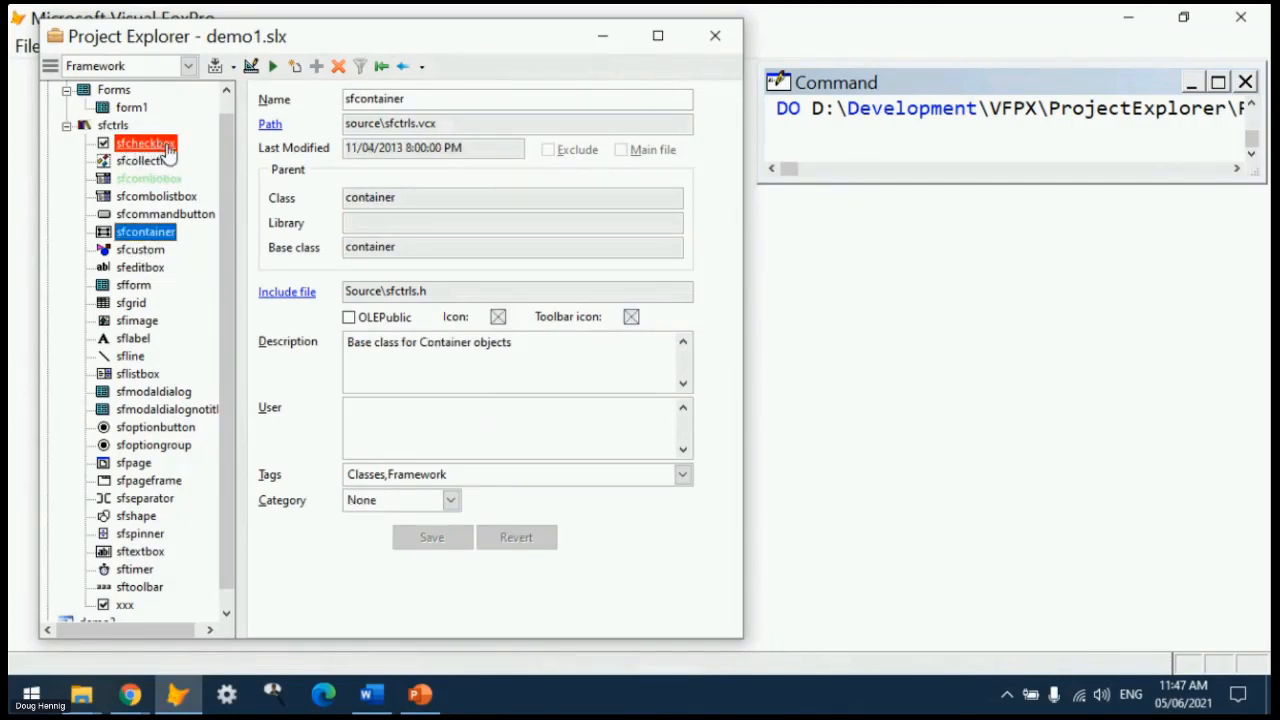
left_click(175, 185)
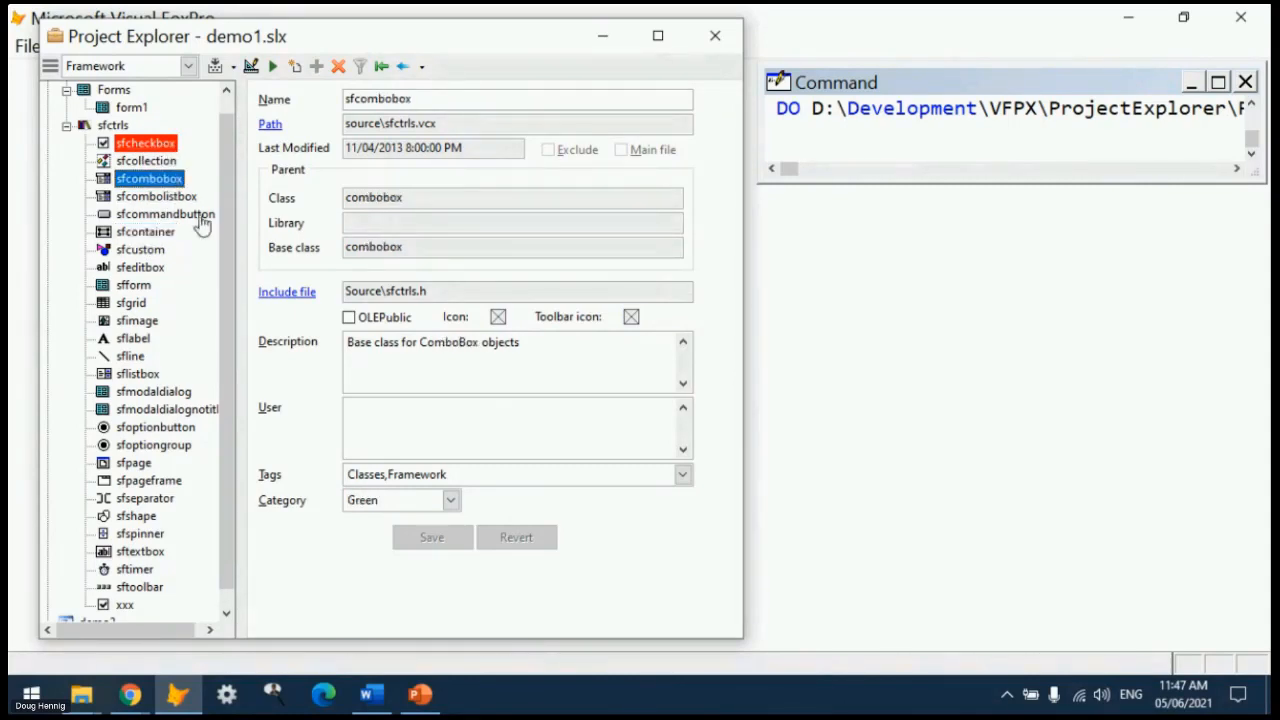
left_click(157, 217)
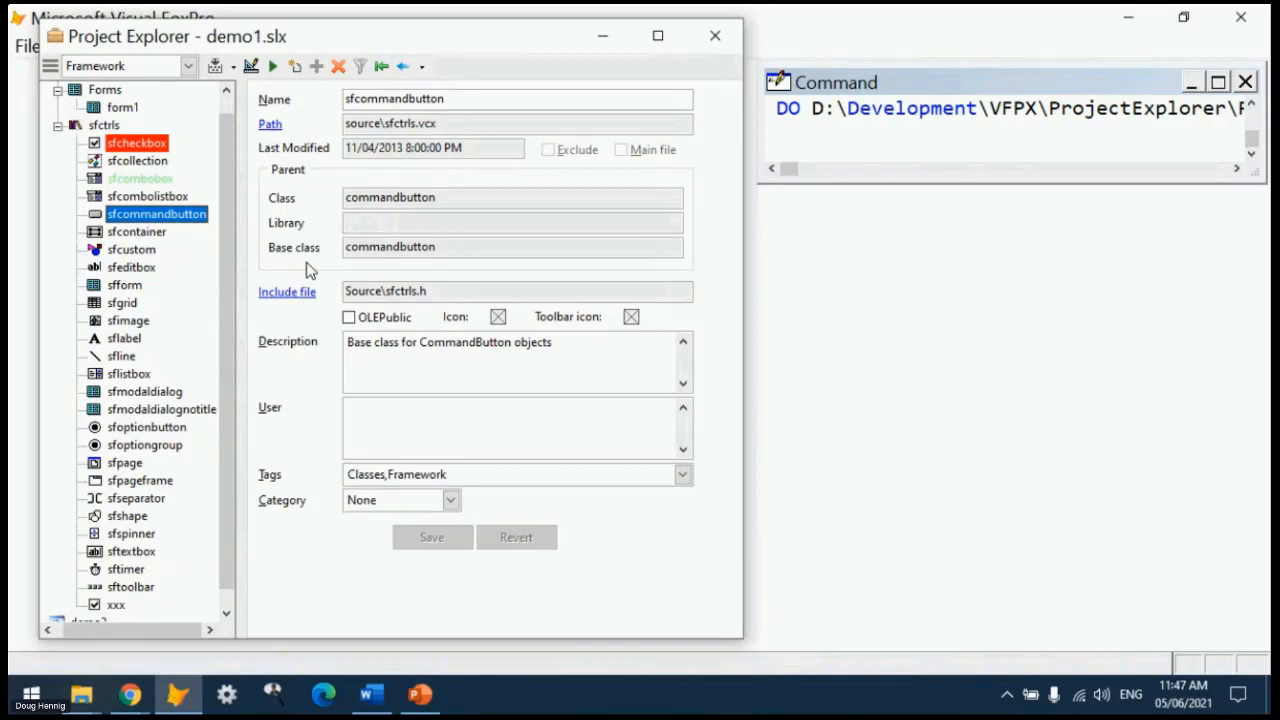
- Set up a bulk Add or Remove Tags/Categories operation that adds the Framework tag to items
left_click(49, 68)
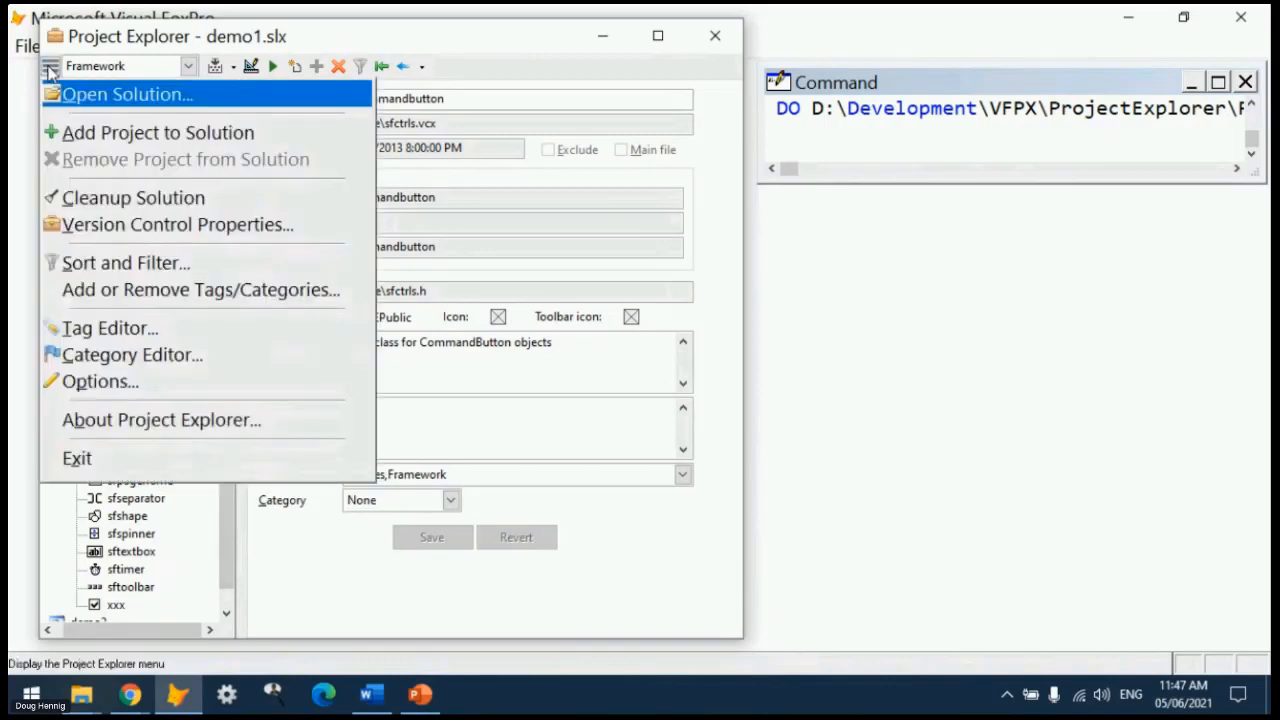
left_click(140, 290)
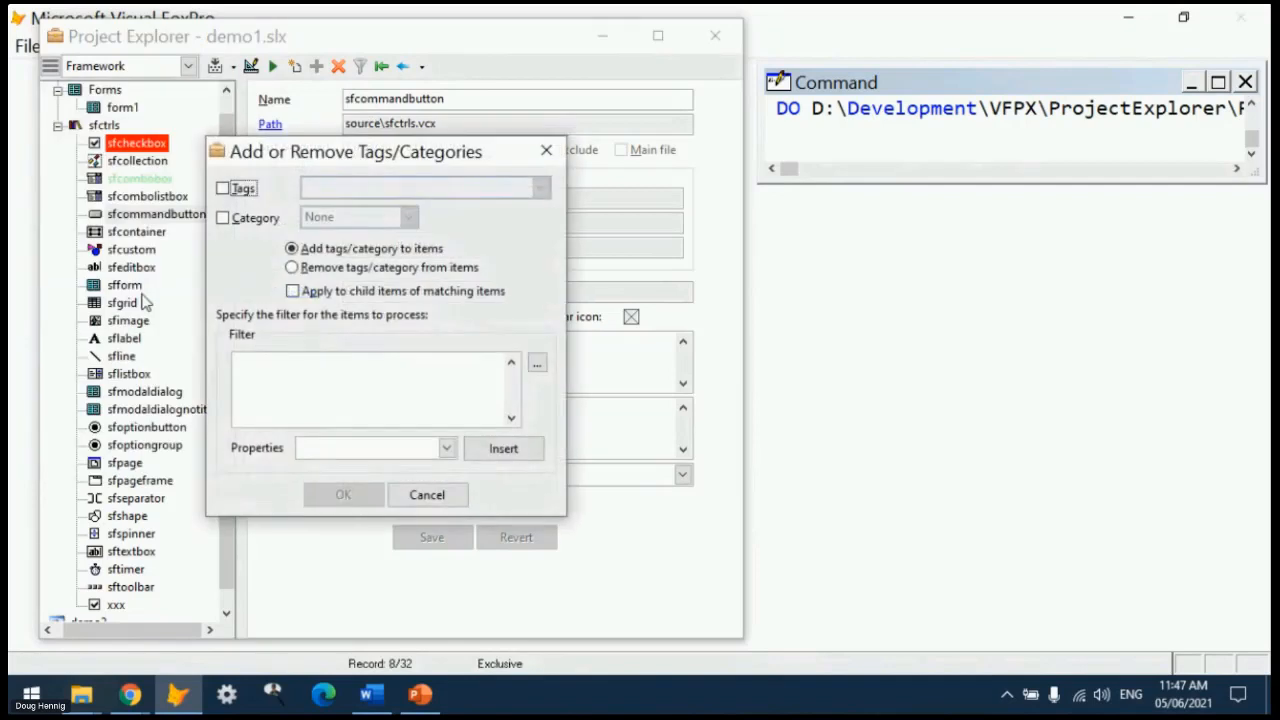
left_click(224, 189)
left_click(540, 188)
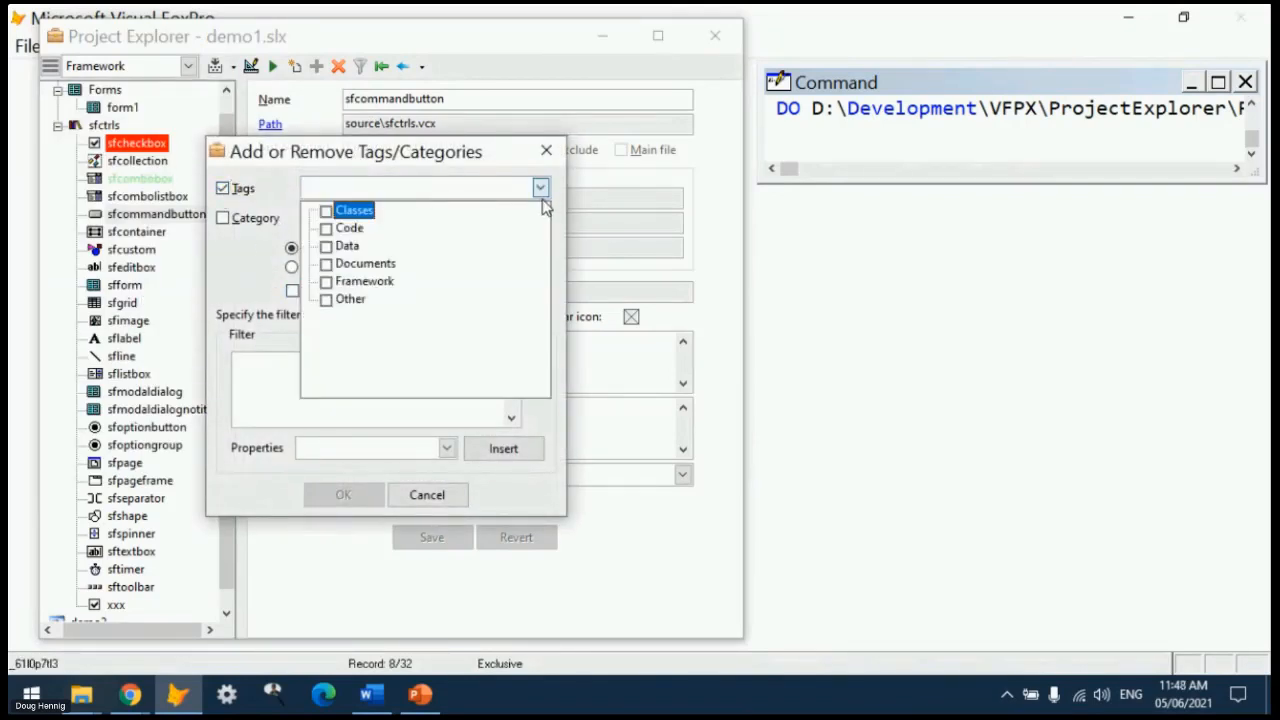
left_click(326, 283)
left_click(540, 188)
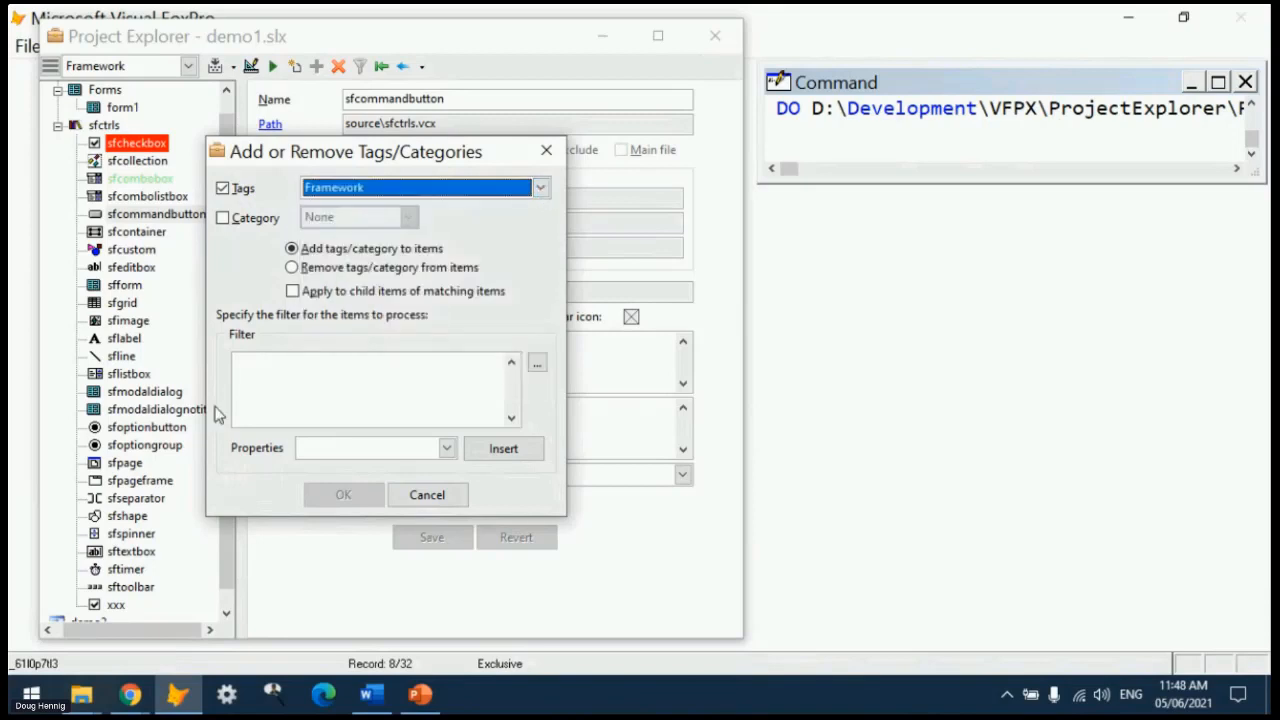
- Build the item filter left(Item.ItemName, 2) = 'sf' using the Item.ItemName property, and cancel the bulk tagging
left_click(334, 374)
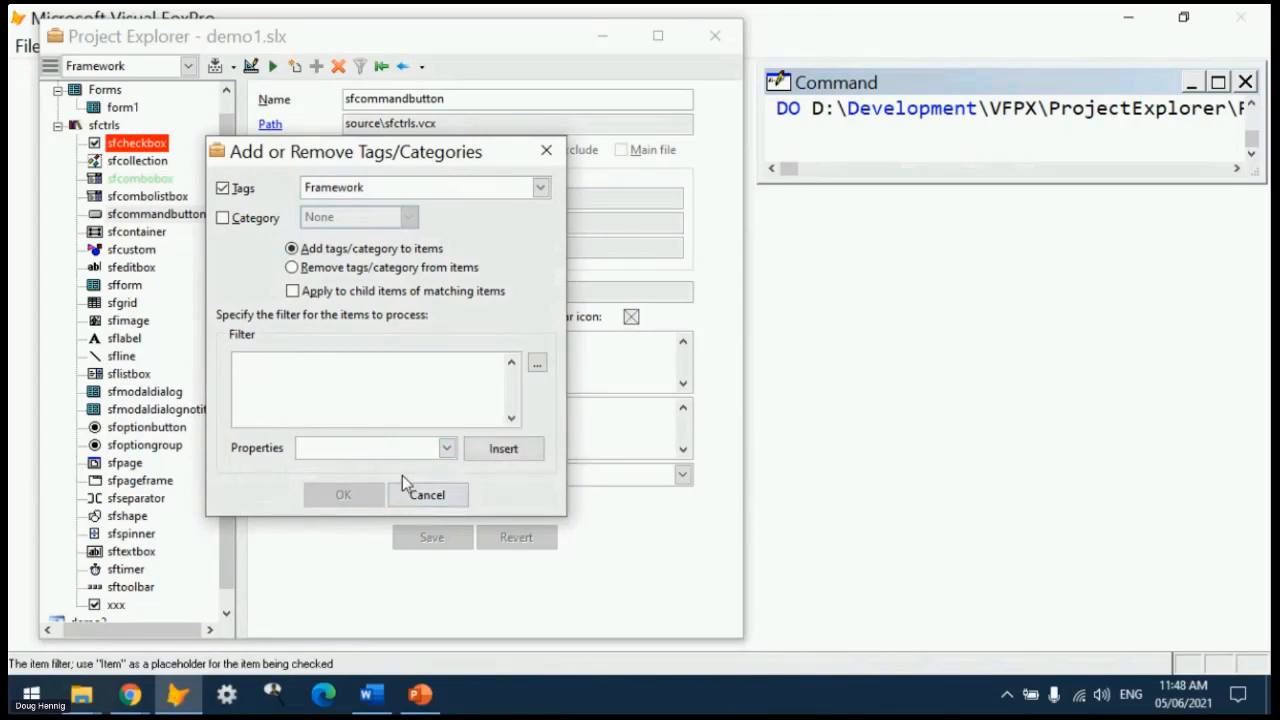
left_click(448, 452)
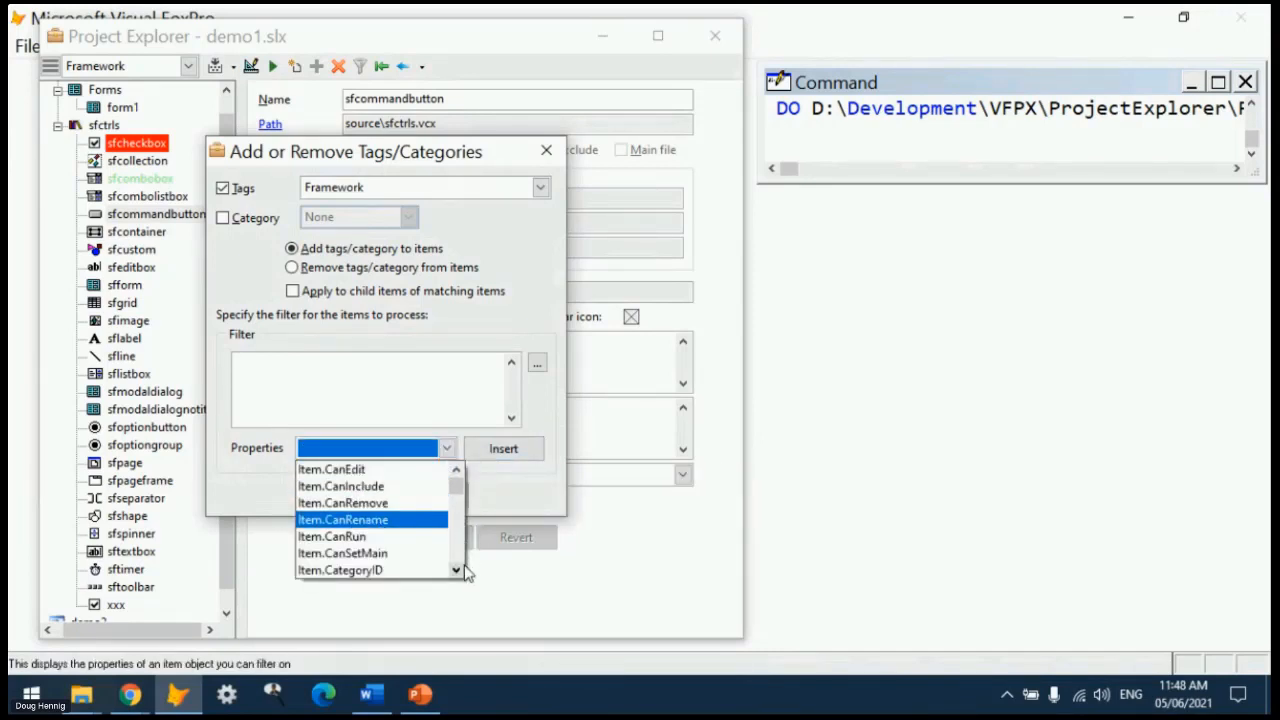
scroll(465, 572, "down", 8)
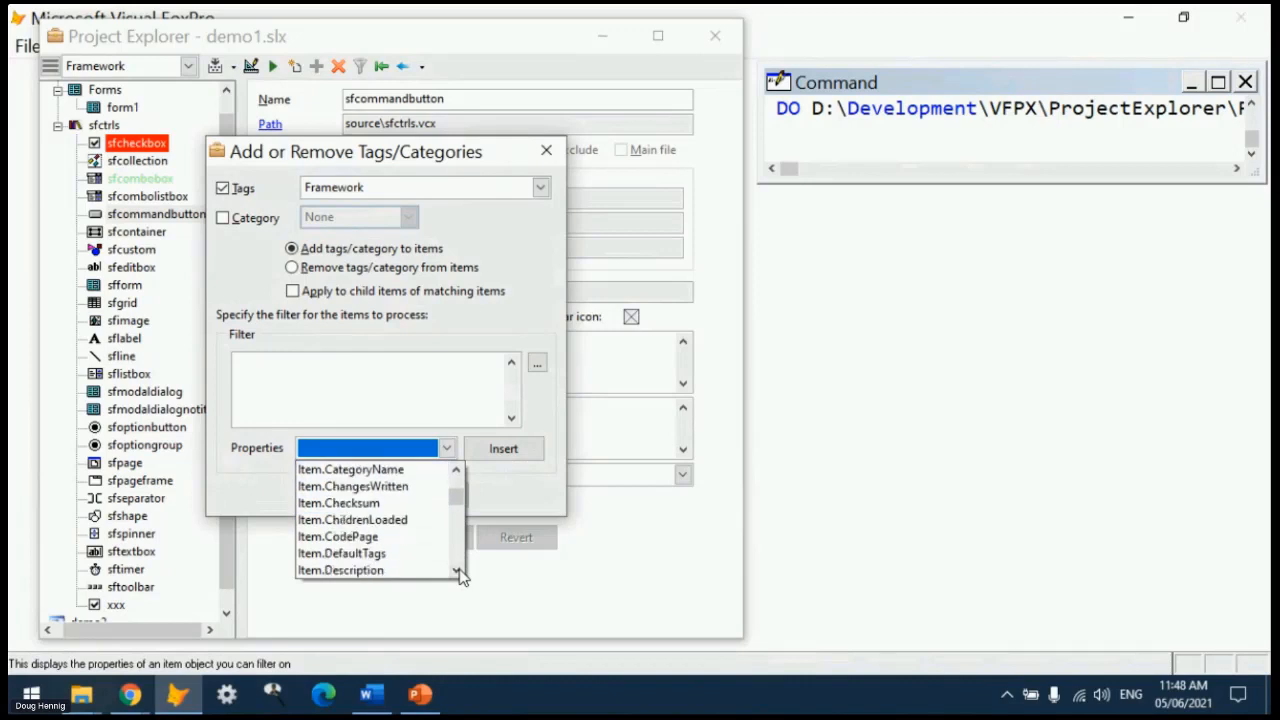
scroll(462, 577, "down", 10)
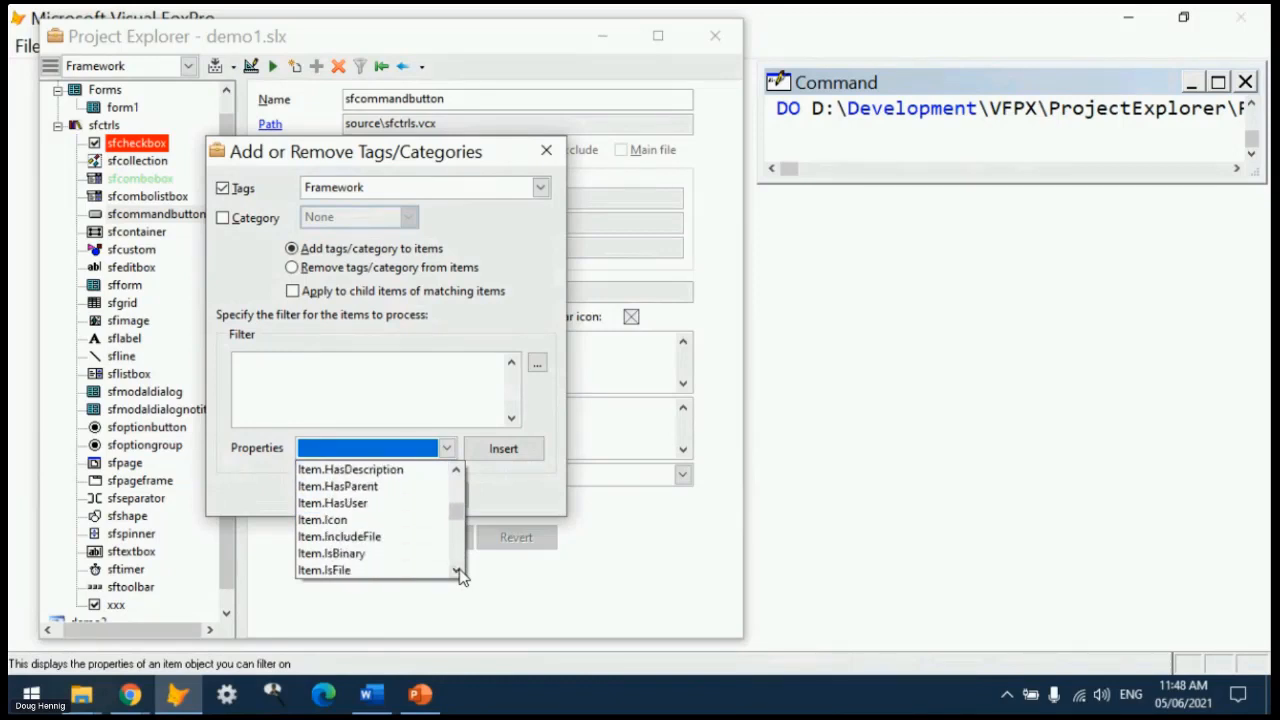
scroll(462, 577, "down", 7)
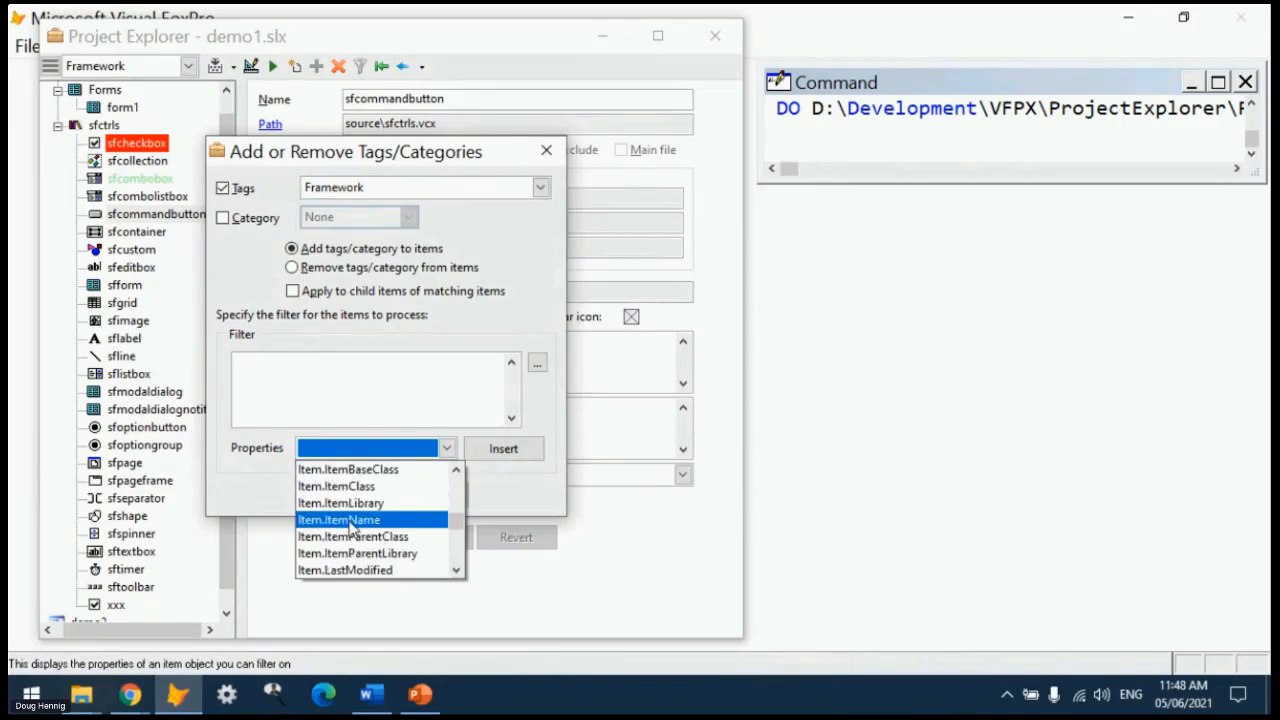
left_click(354, 521)
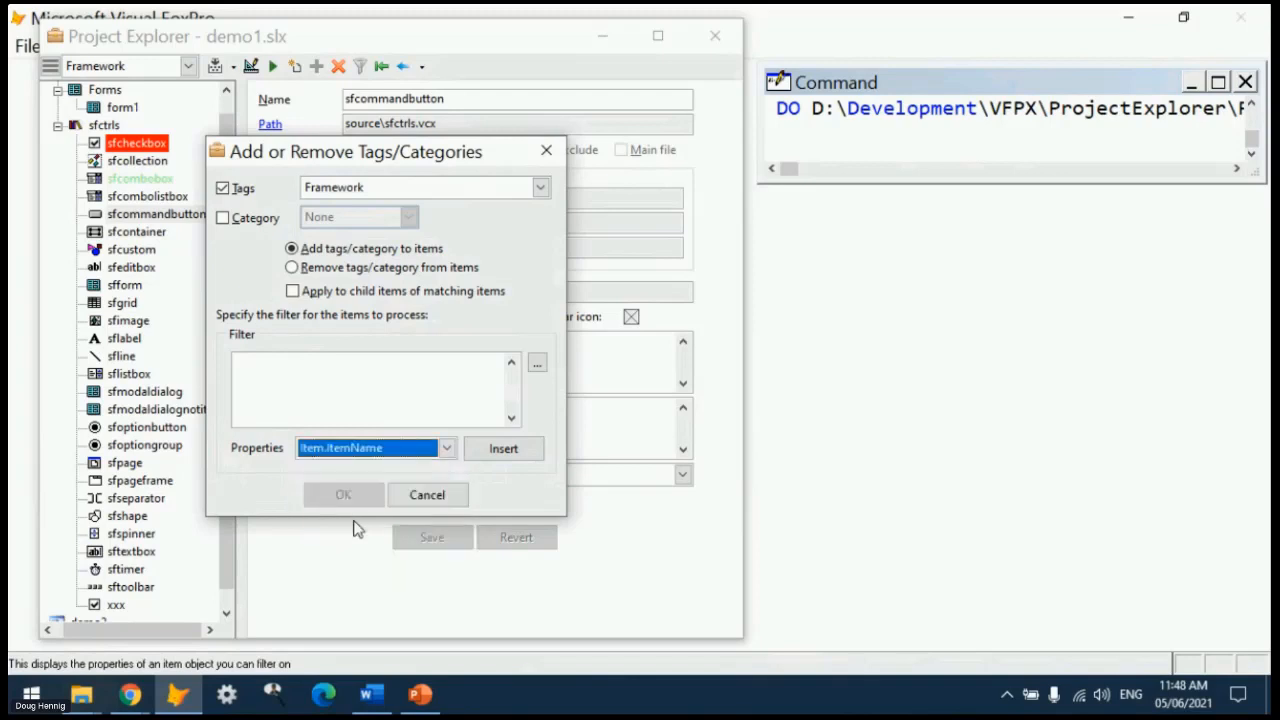
left_click(522, 449)
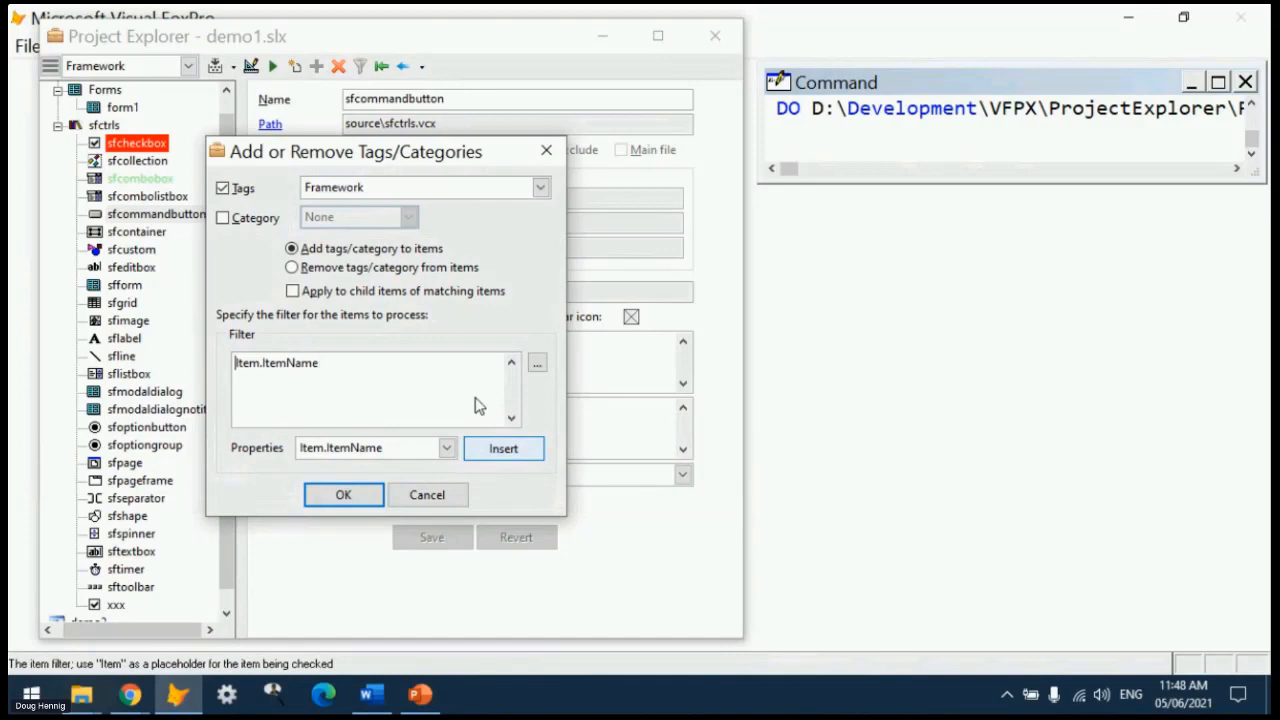
type("left(")
key("End")
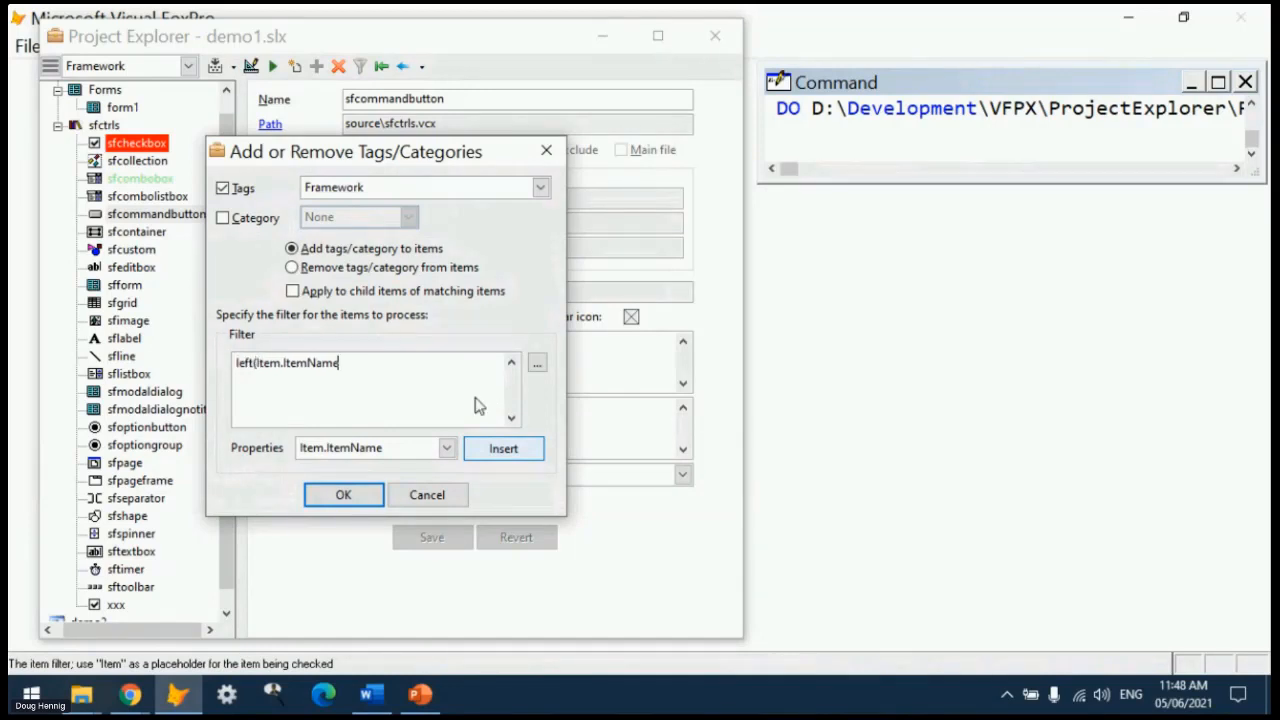
type(", 2) = 'sf")
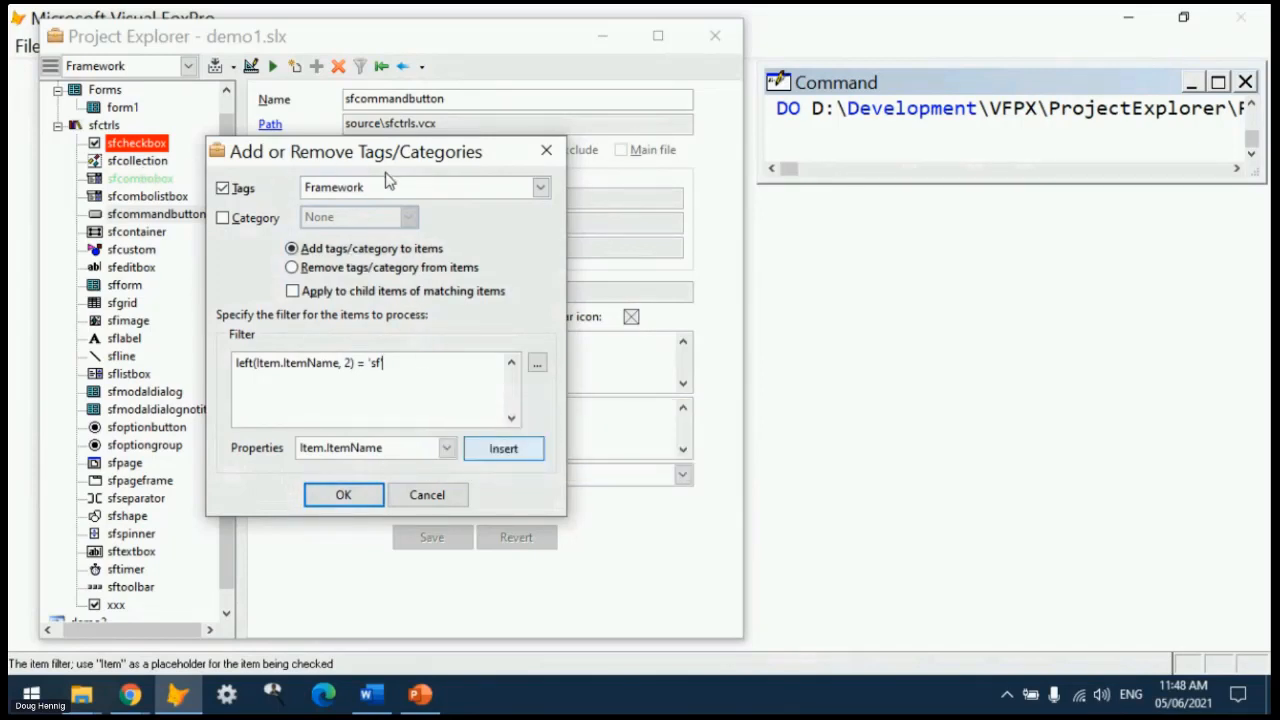
type("'")
left_click(446, 494)
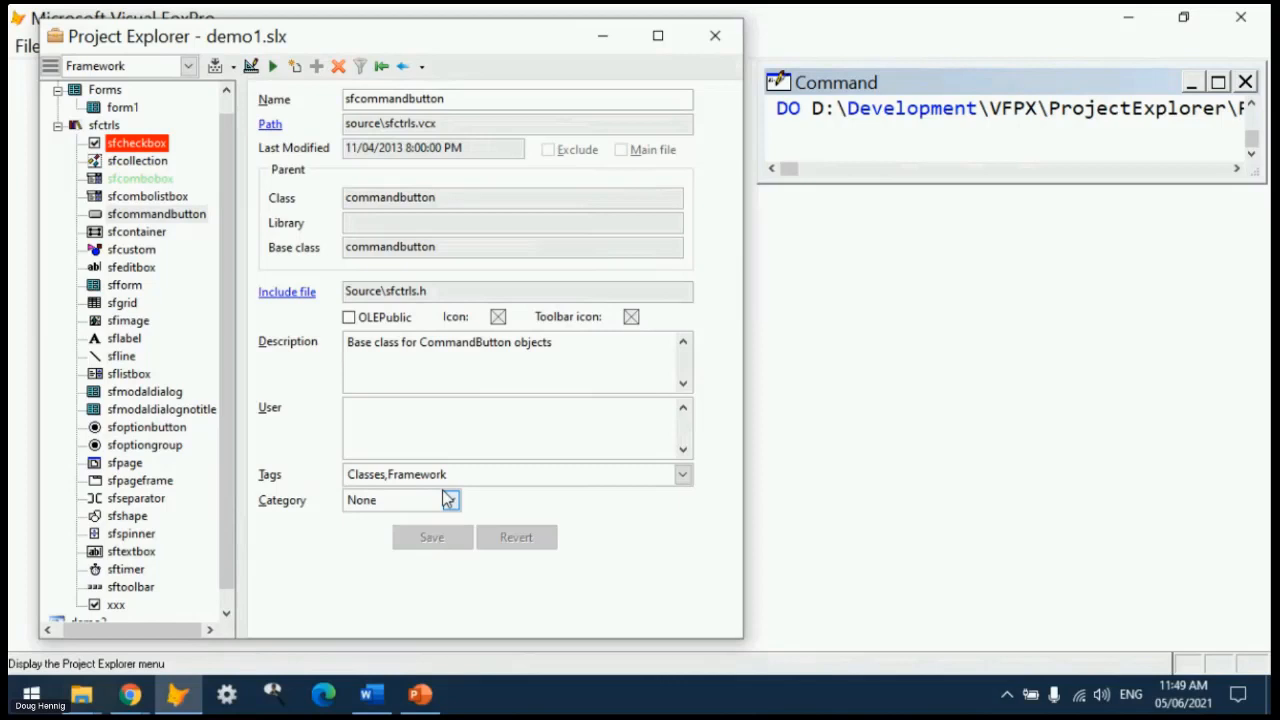
- Display only items tagged Classes, and view the category choices for sfcheckbox before selecting sfgrid
left_click(189, 66)
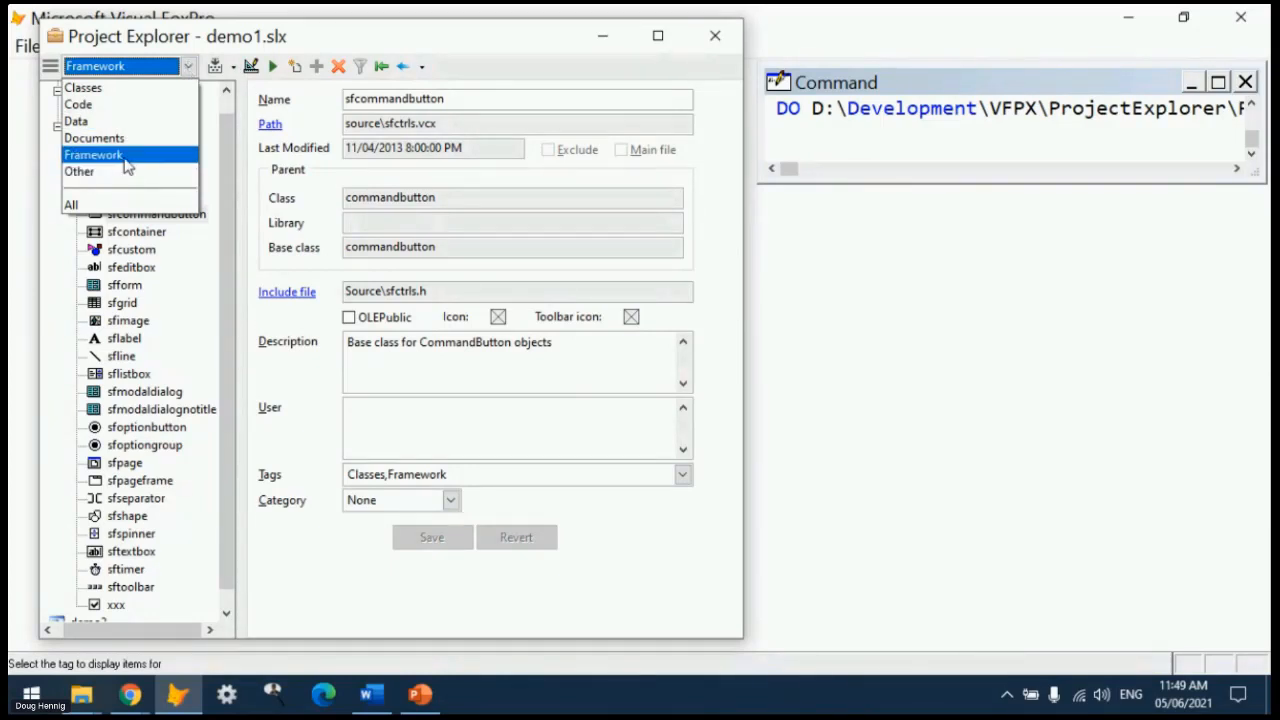
left_click(88, 93)
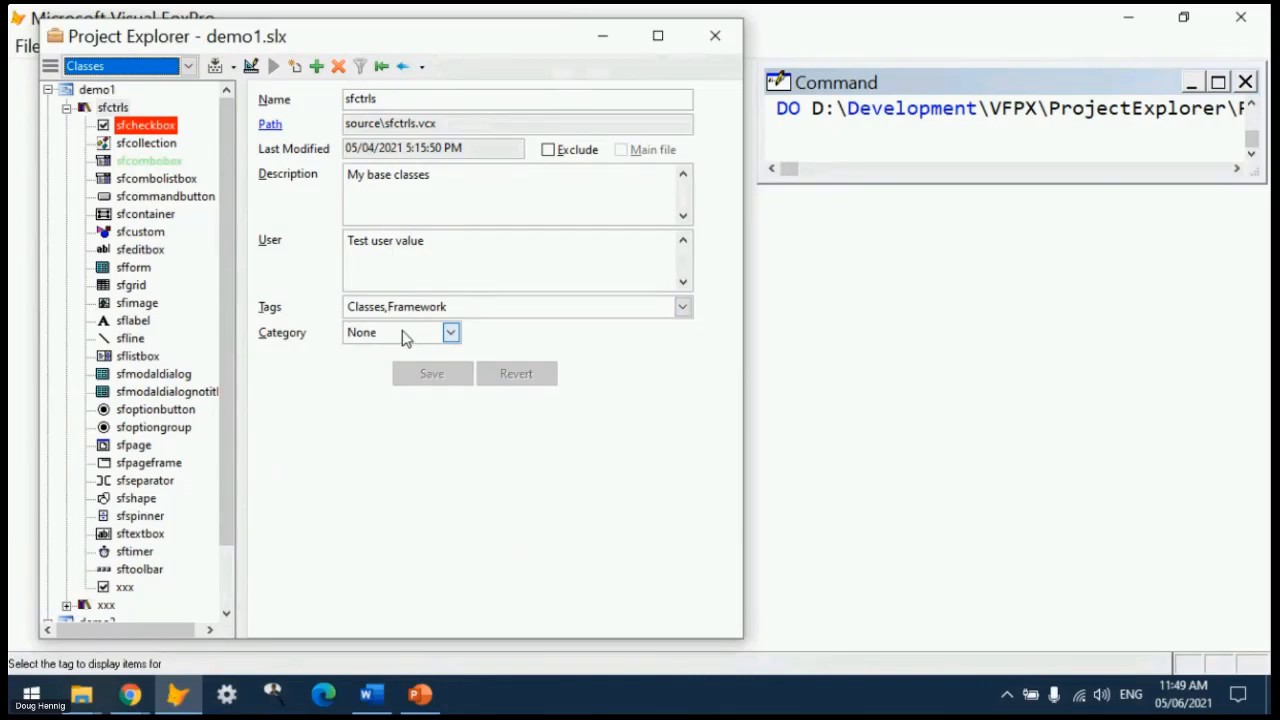
left_click(143, 126)
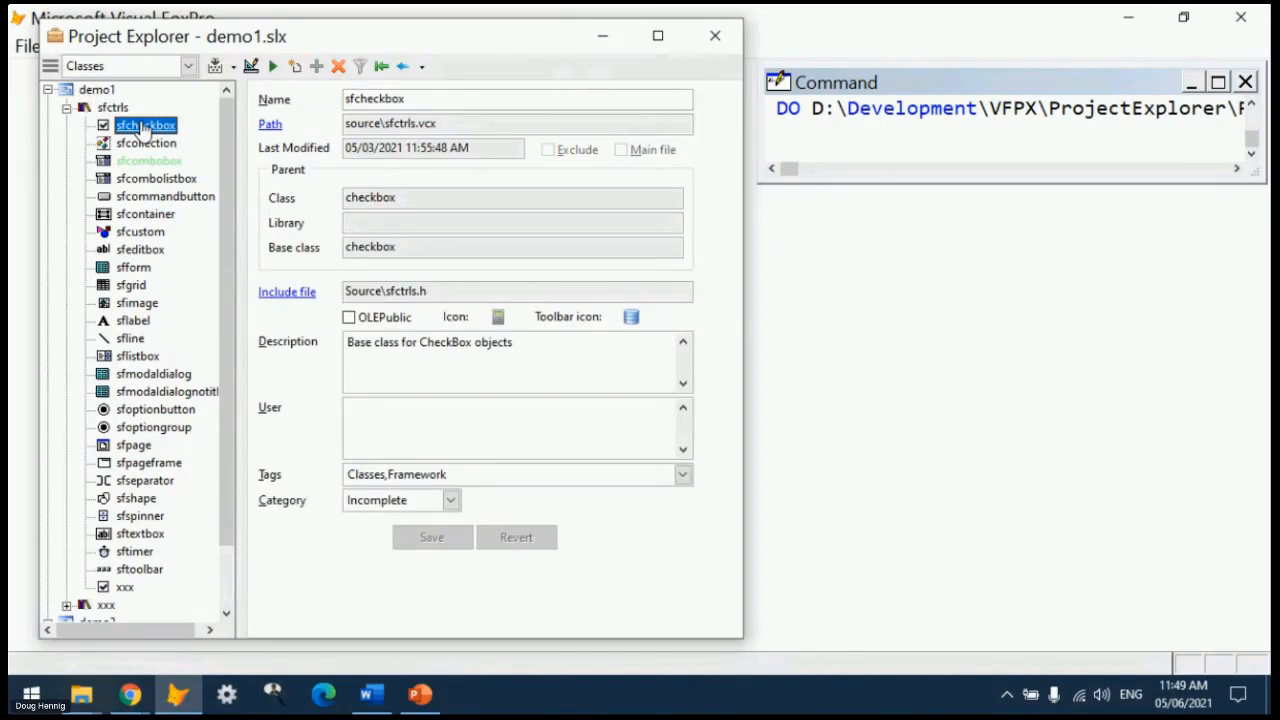
left_click(451, 500)
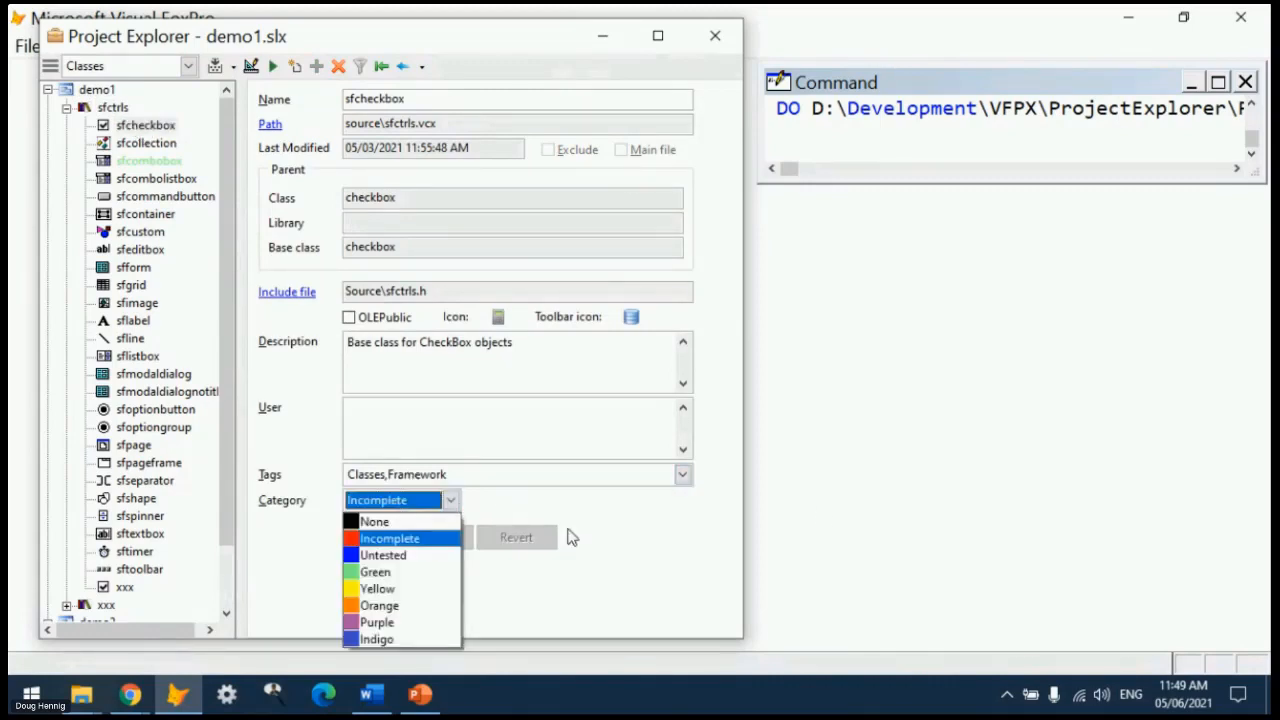
left_click(633, 558)
left_click(135, 285)
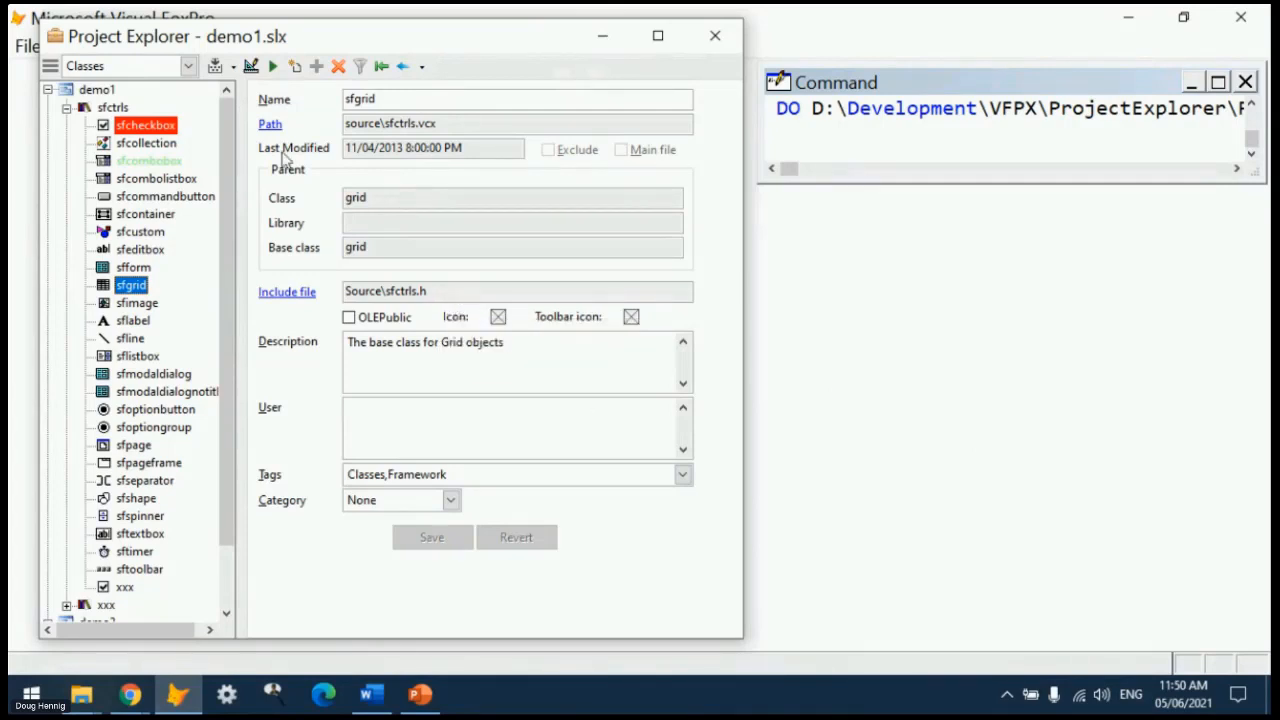
- Sort the solution items by Last Modified Date in descending order
left_click(50, 66)
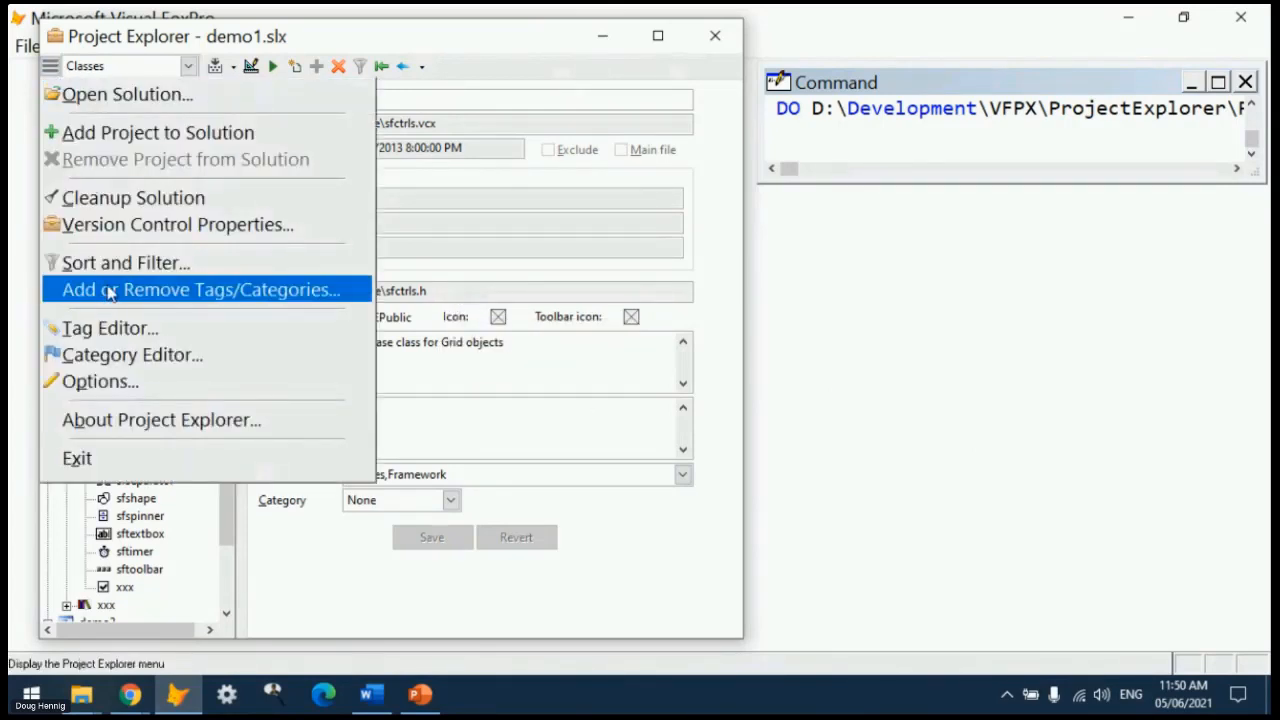
left_click(528, 41)
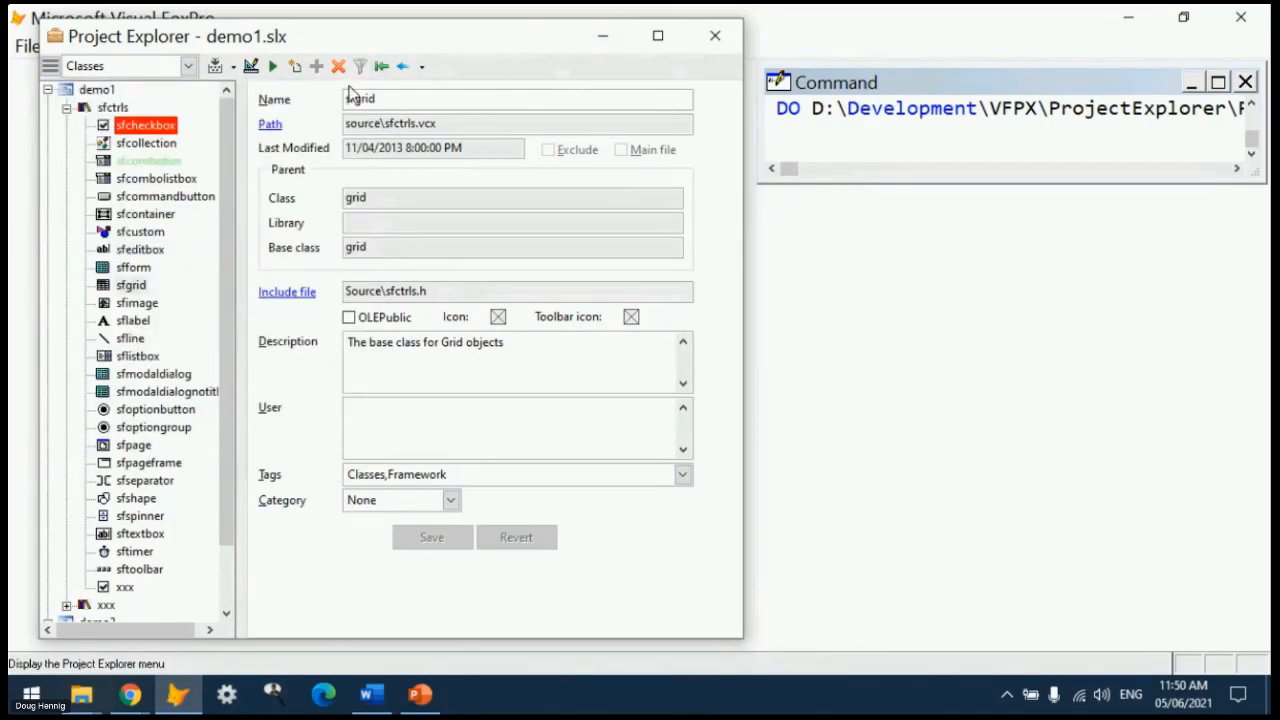
left_click(360, 66)
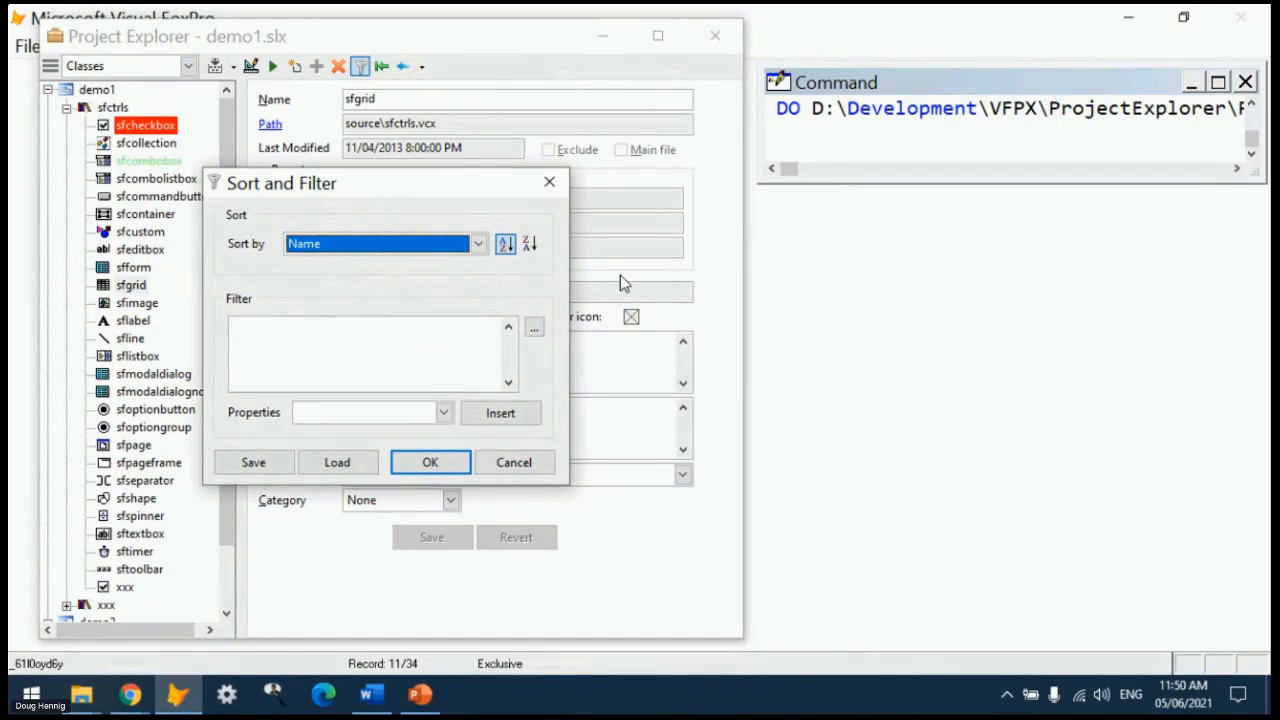
left_click(478, 244)
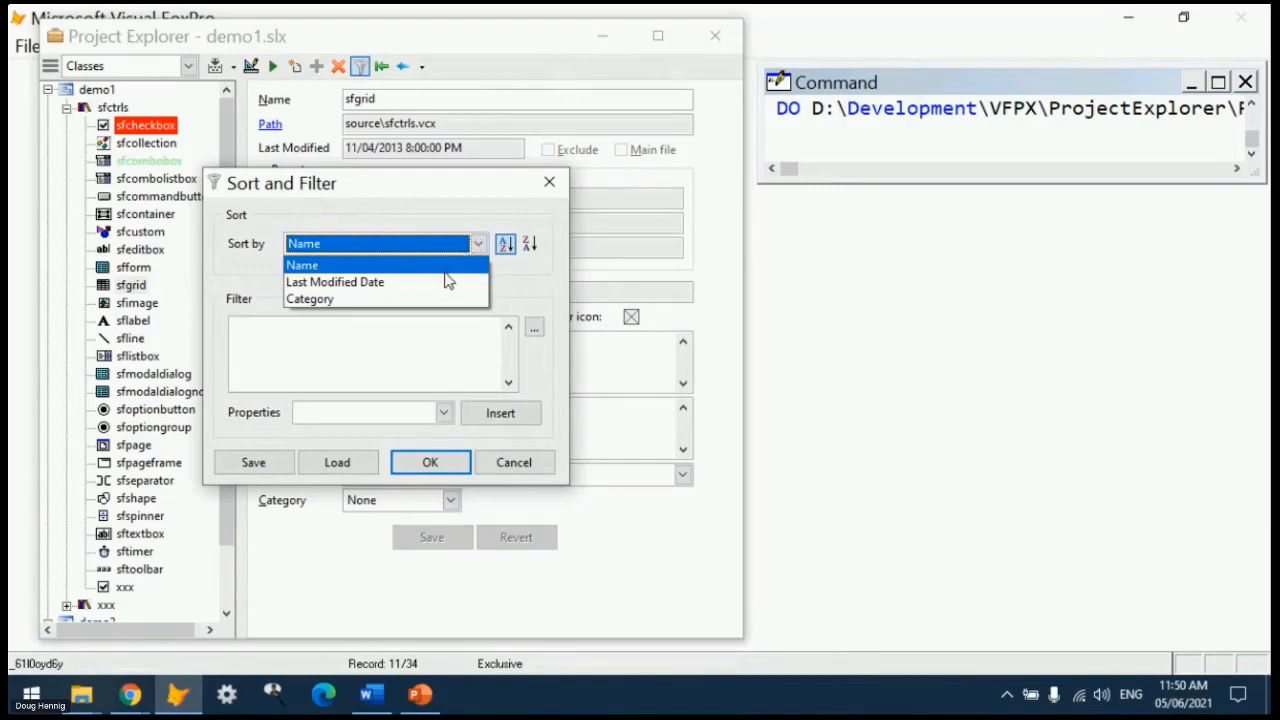
left_click(379, 282)
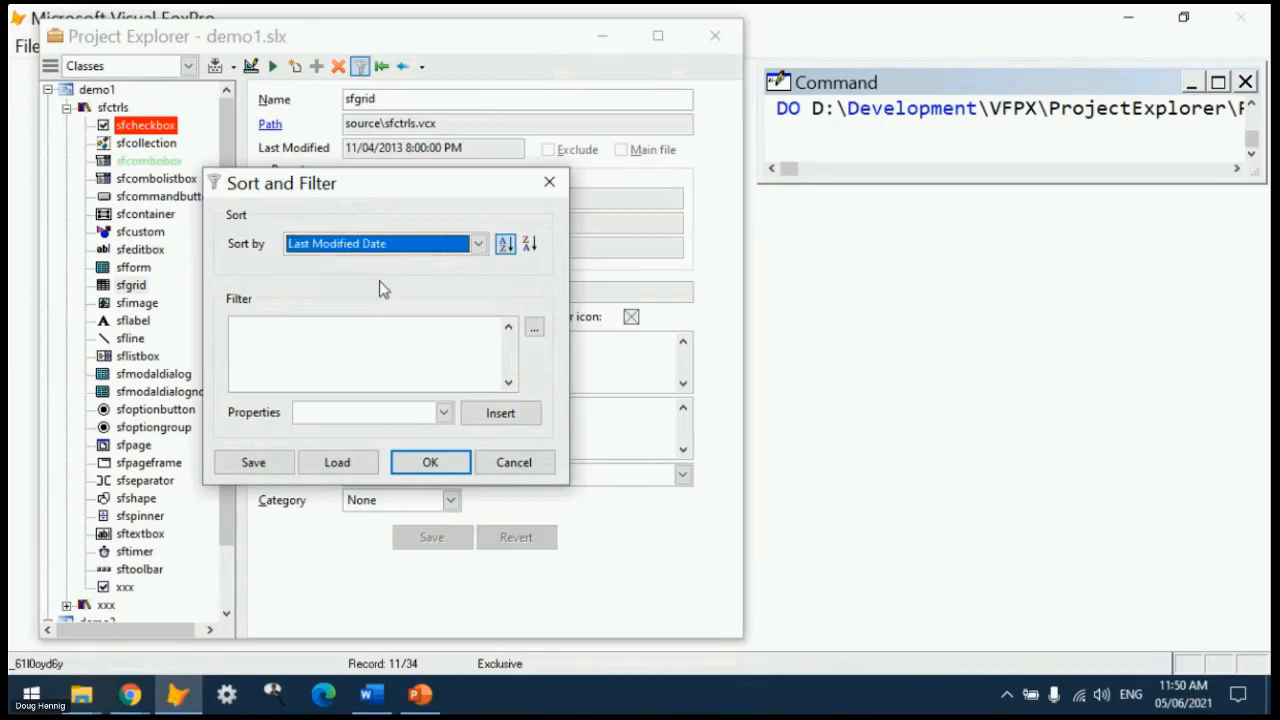
left_click(529, 243)
left_click(451, 460)
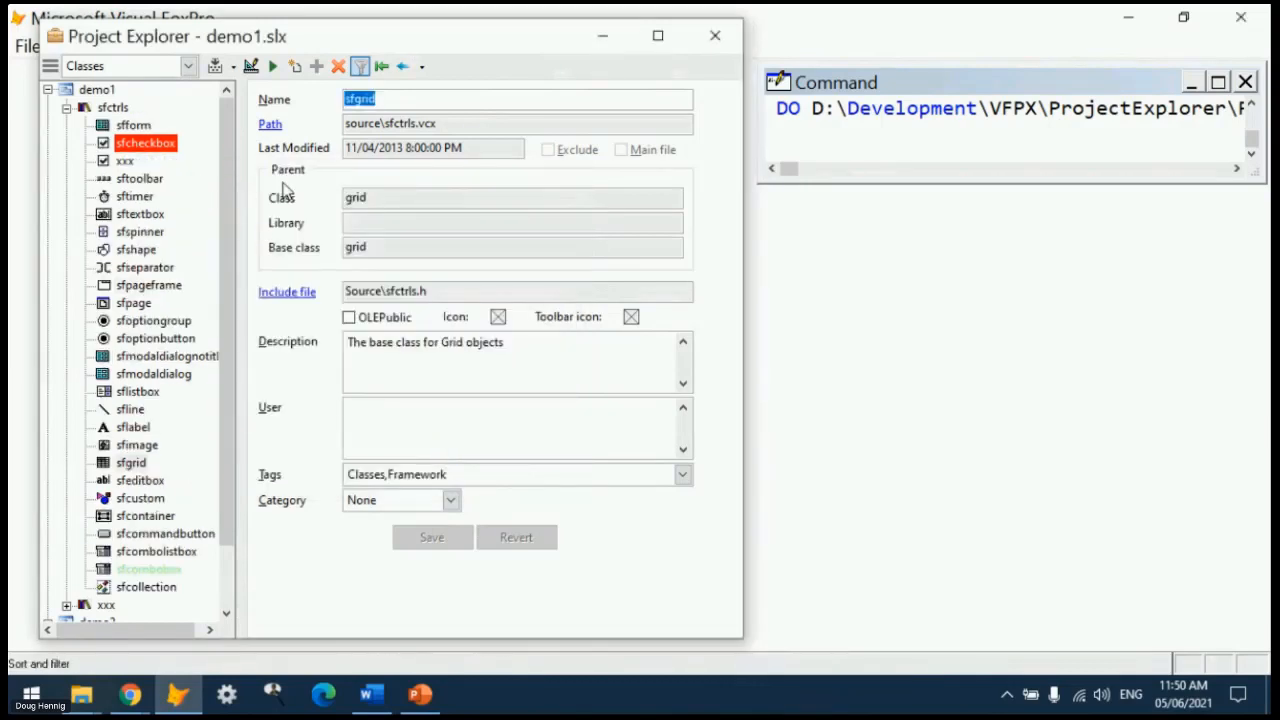
- Check the last modified dates of sfform, sfcheckbox, xxx and other sfctrls classes to verify the sort order
left_click(141, 130)
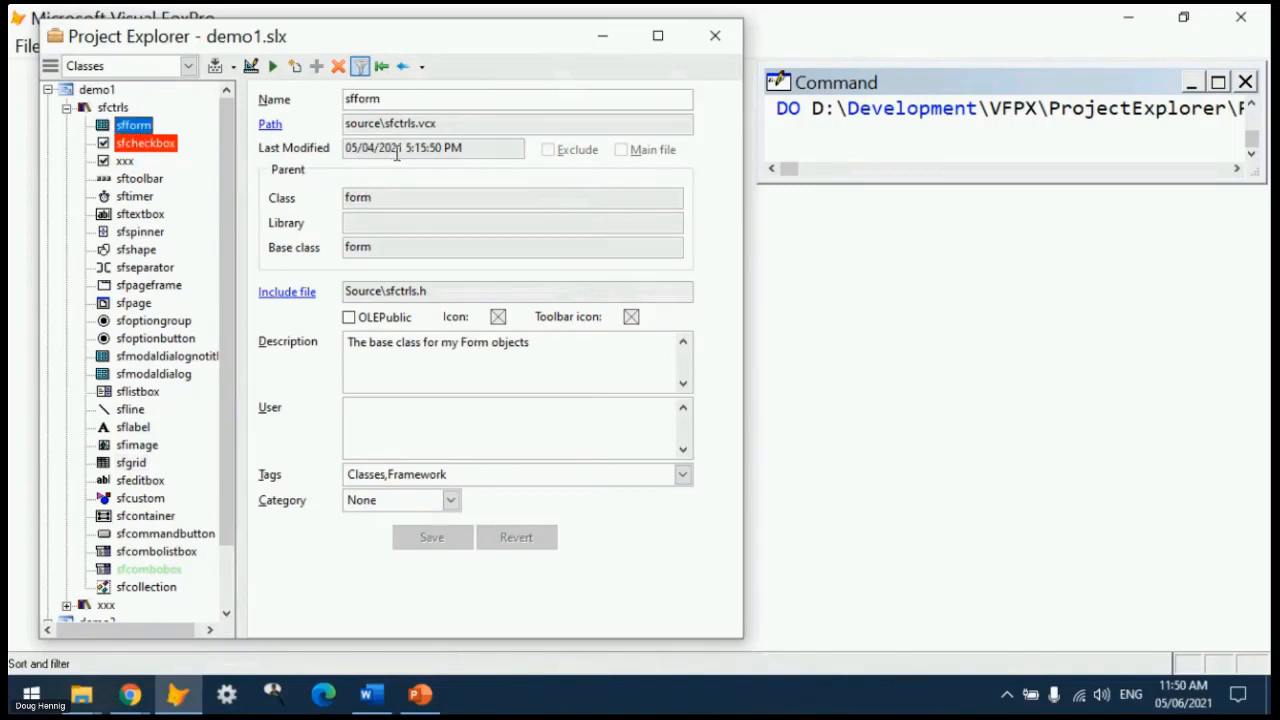
left_click(140, 143)
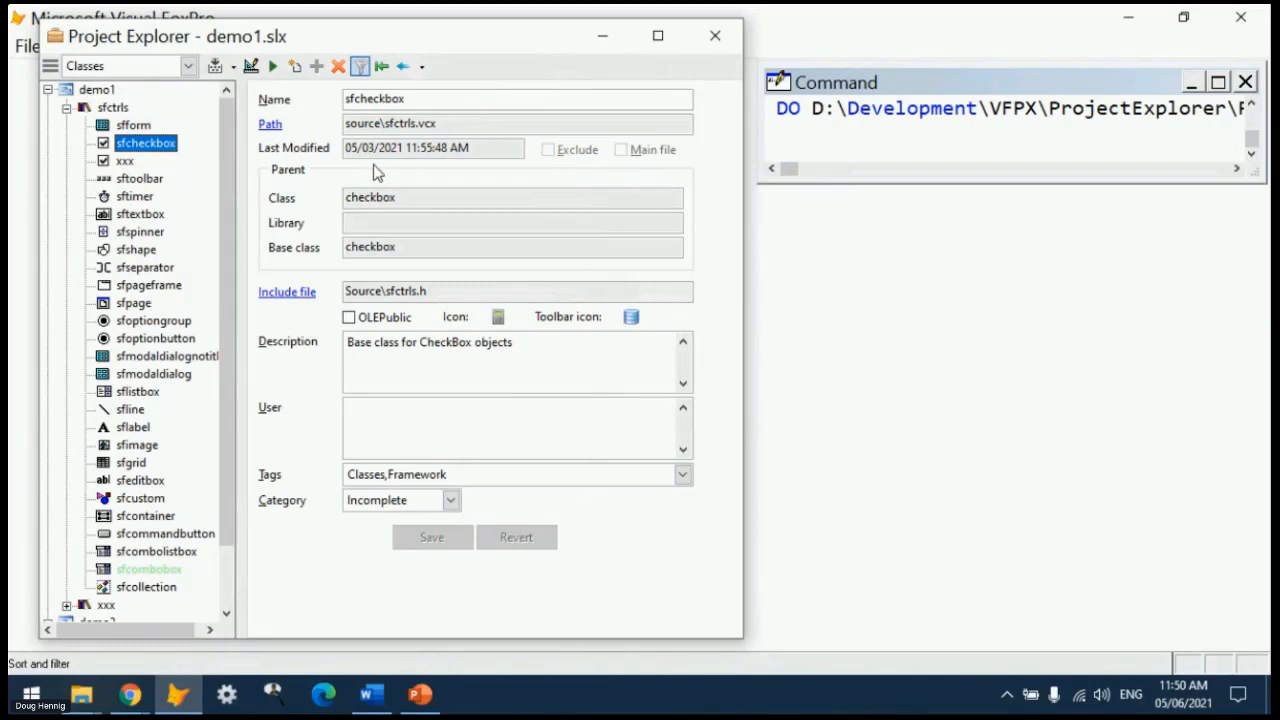
left_click(124, 161)
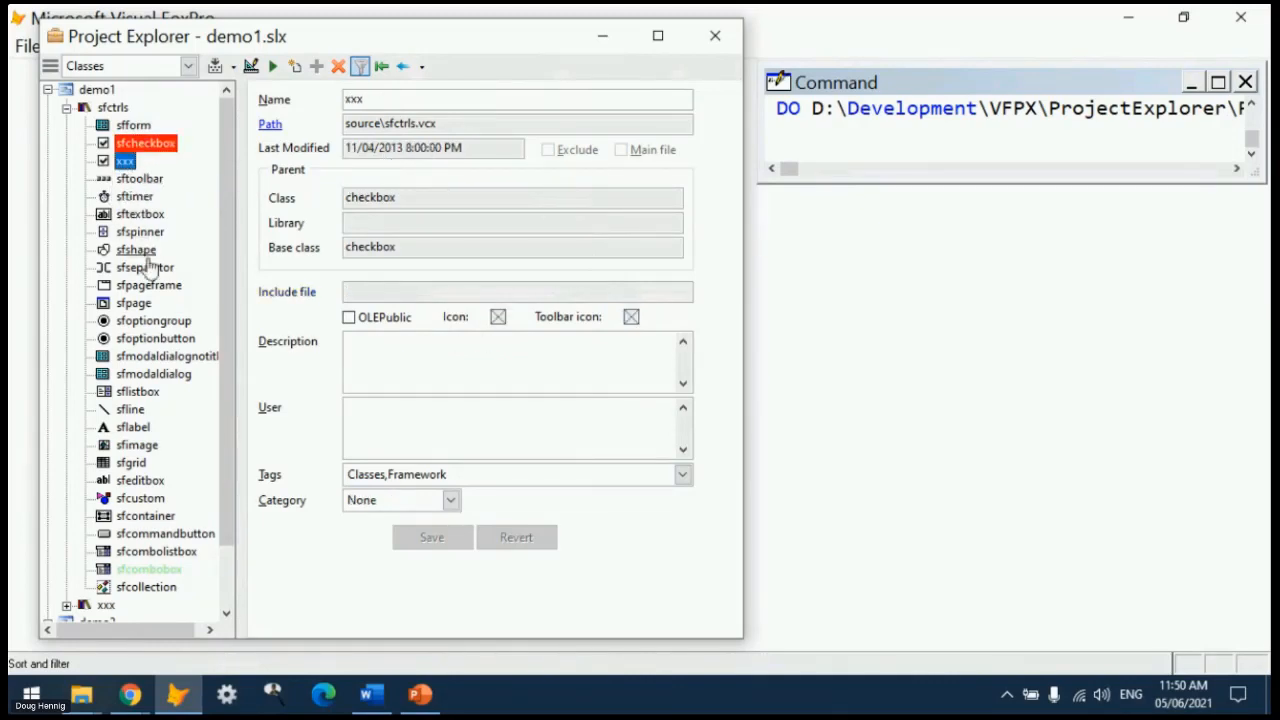
left_click(148, 285)
left_click(163, 450)
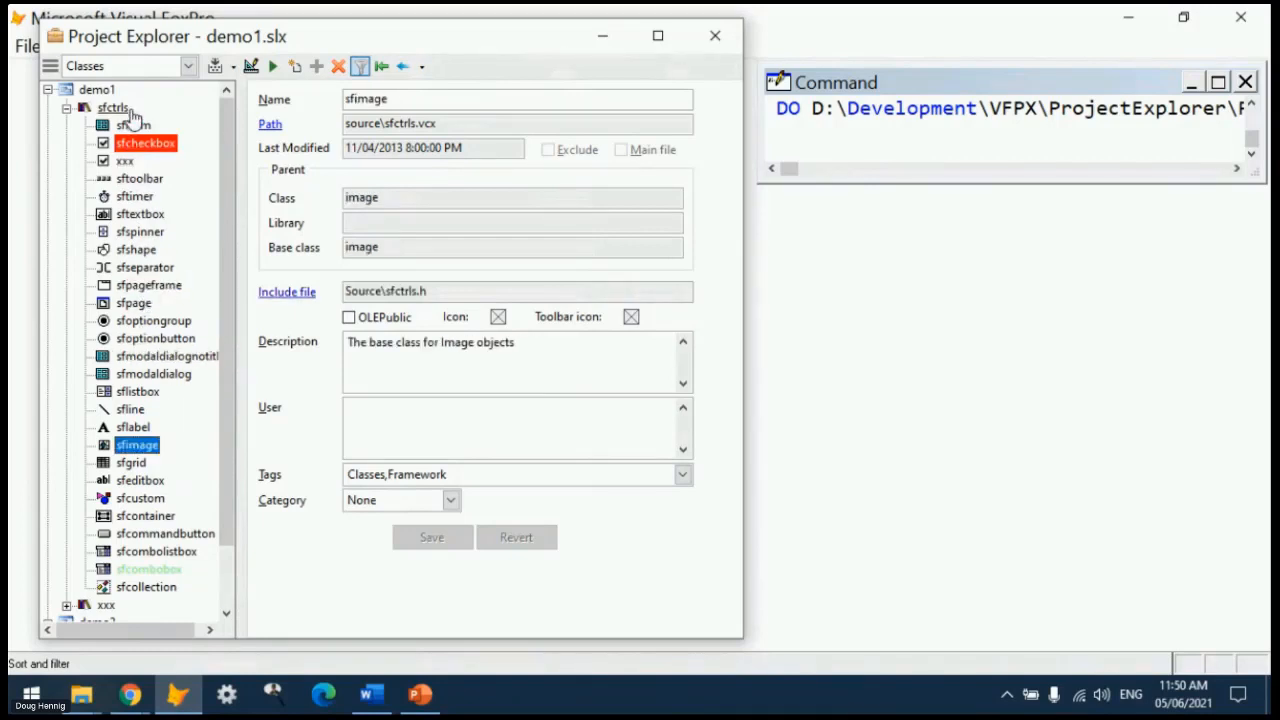
left_click(132, 125)
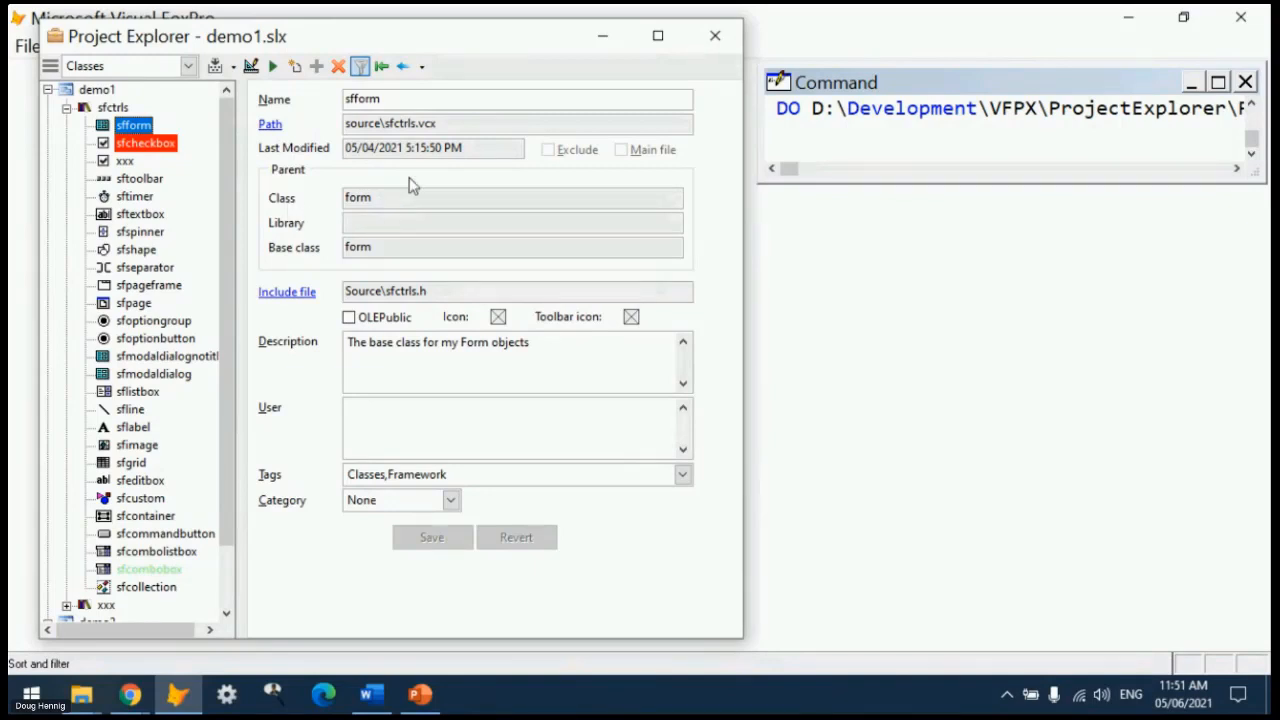
- Set the sort back to Name in ascending order in the Sort and Filter settings
left_click(361, 68)
left_click(479, 245)
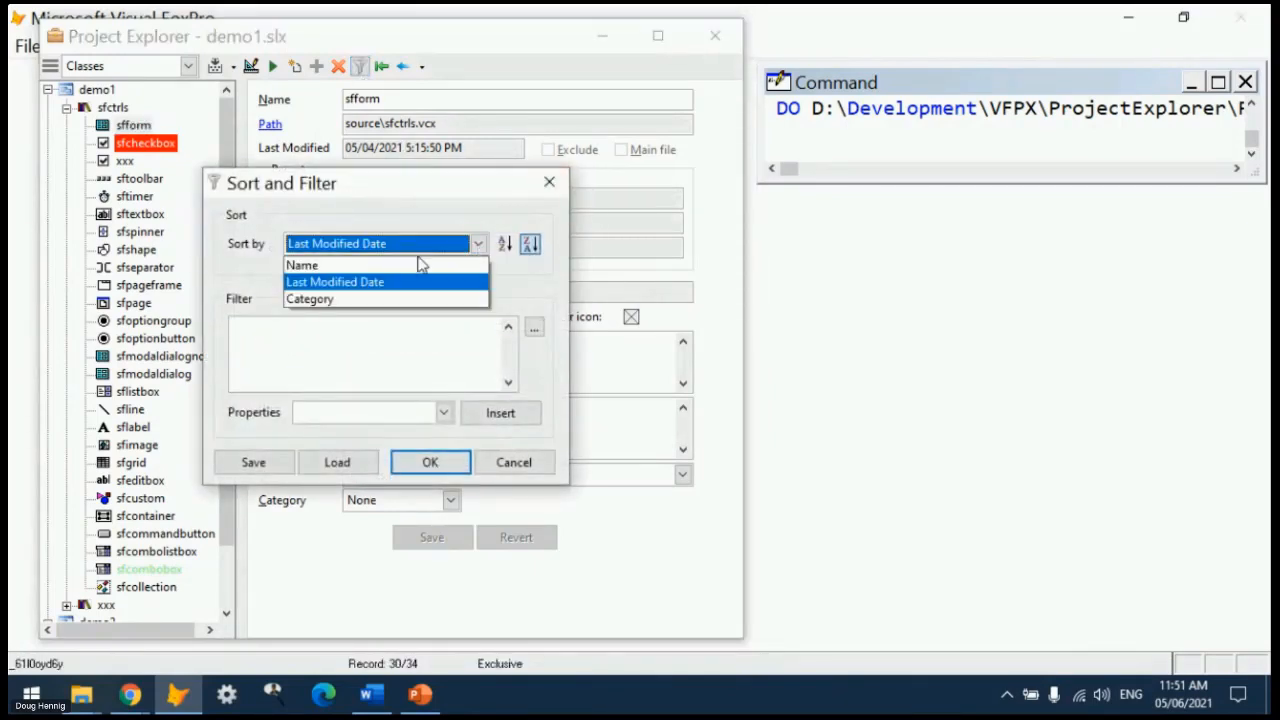
left_click(409, 264)
left_click(503, 247)
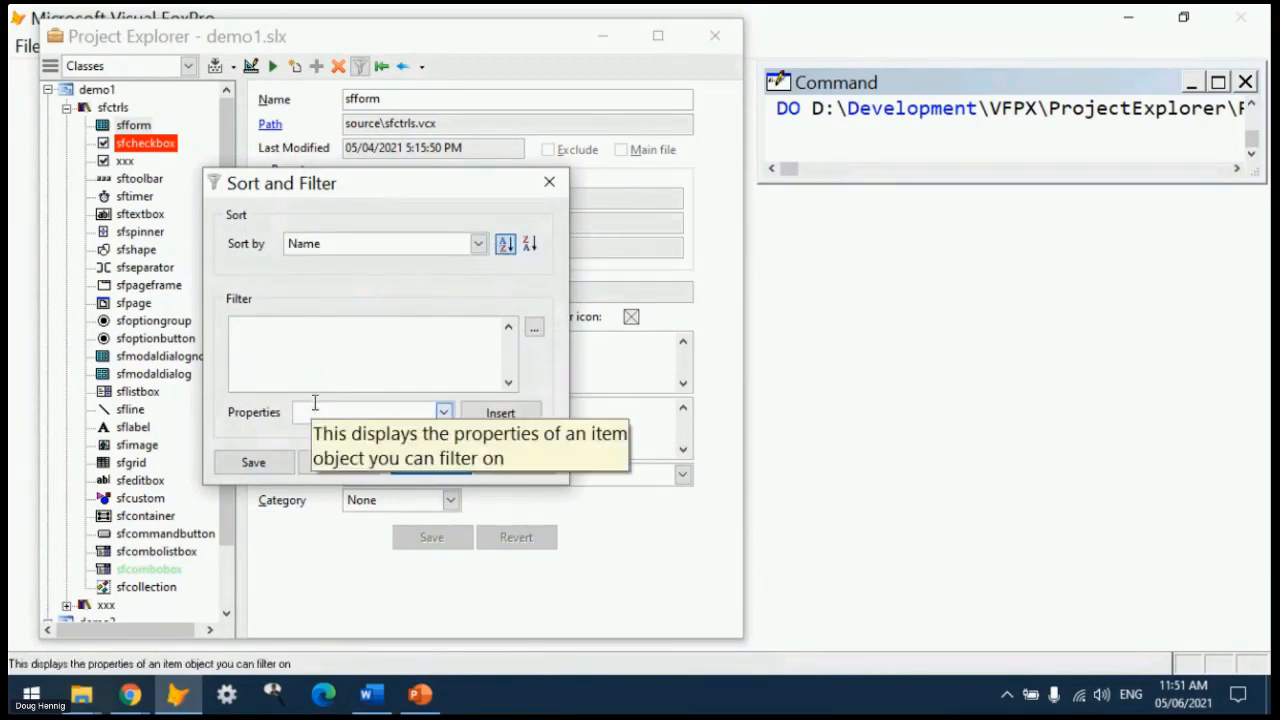
- Insert the Item.LastModified property into the Sort and Filter filter expression
left_click(444, 412)
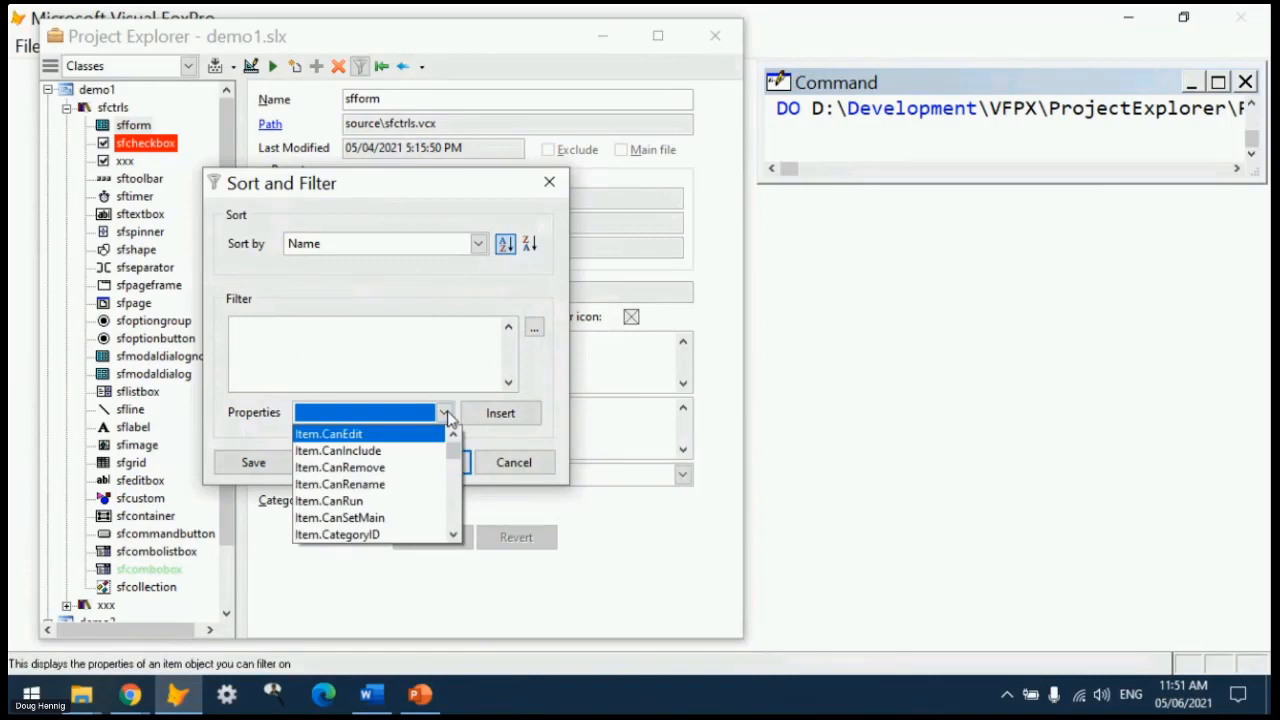
left_click(453, 536)
left_click(453, 536)
left_click(453, 536)
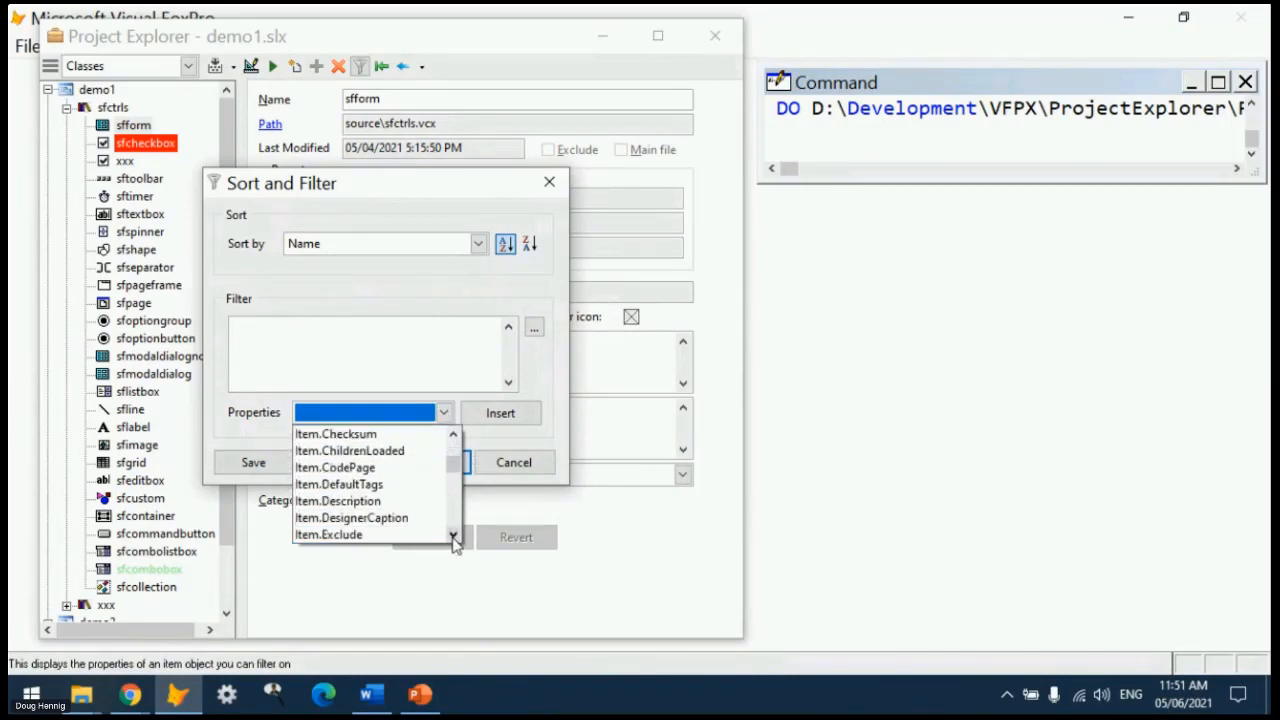
left_click(453, 536)
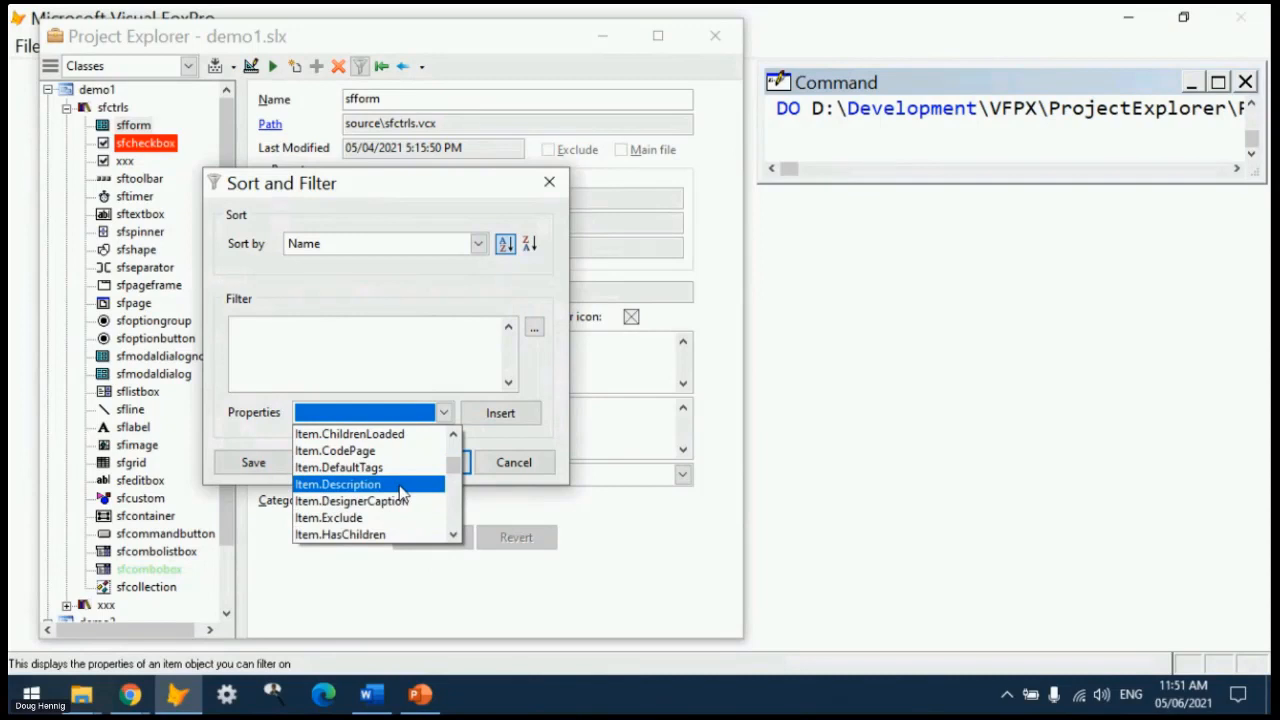
left_click(453, 536)
left_click(453, 536)
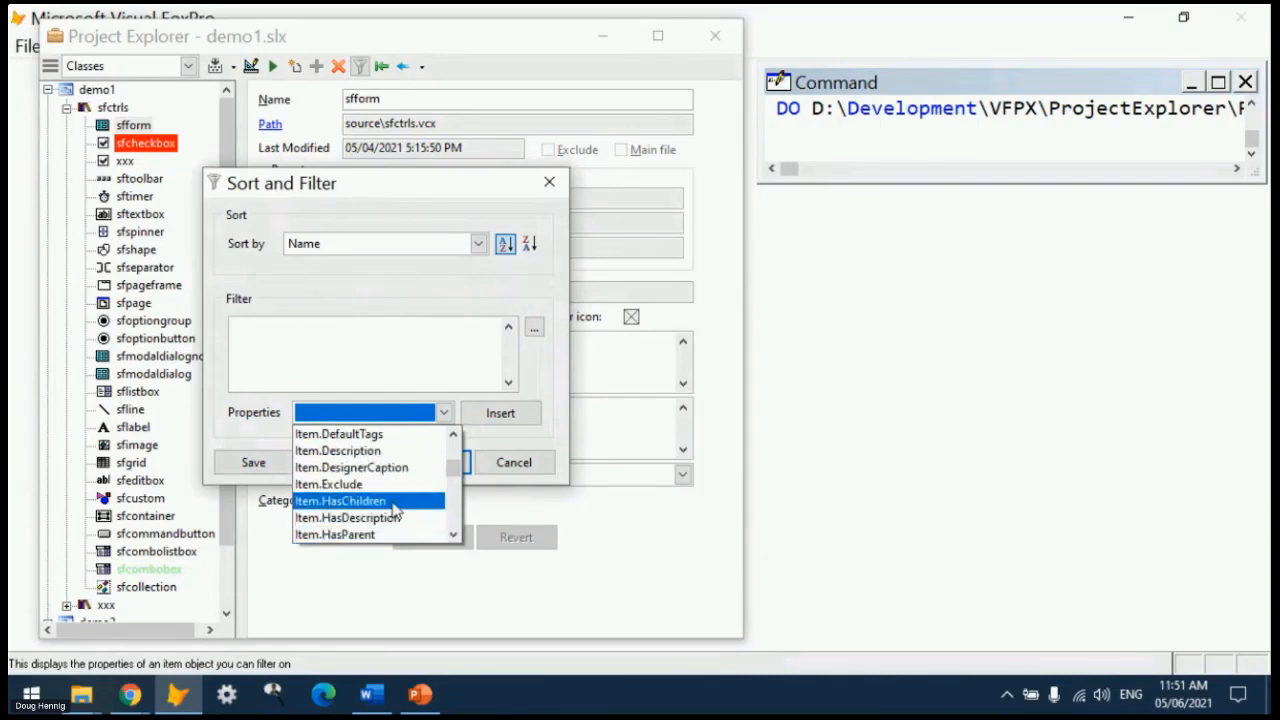
left_click(453, 536)
left_click(453, 536)
left_click(453, 536)
left_click(453, 536)
left_click(453, 536)
left_click(453, 536)
left_click(453, 536)
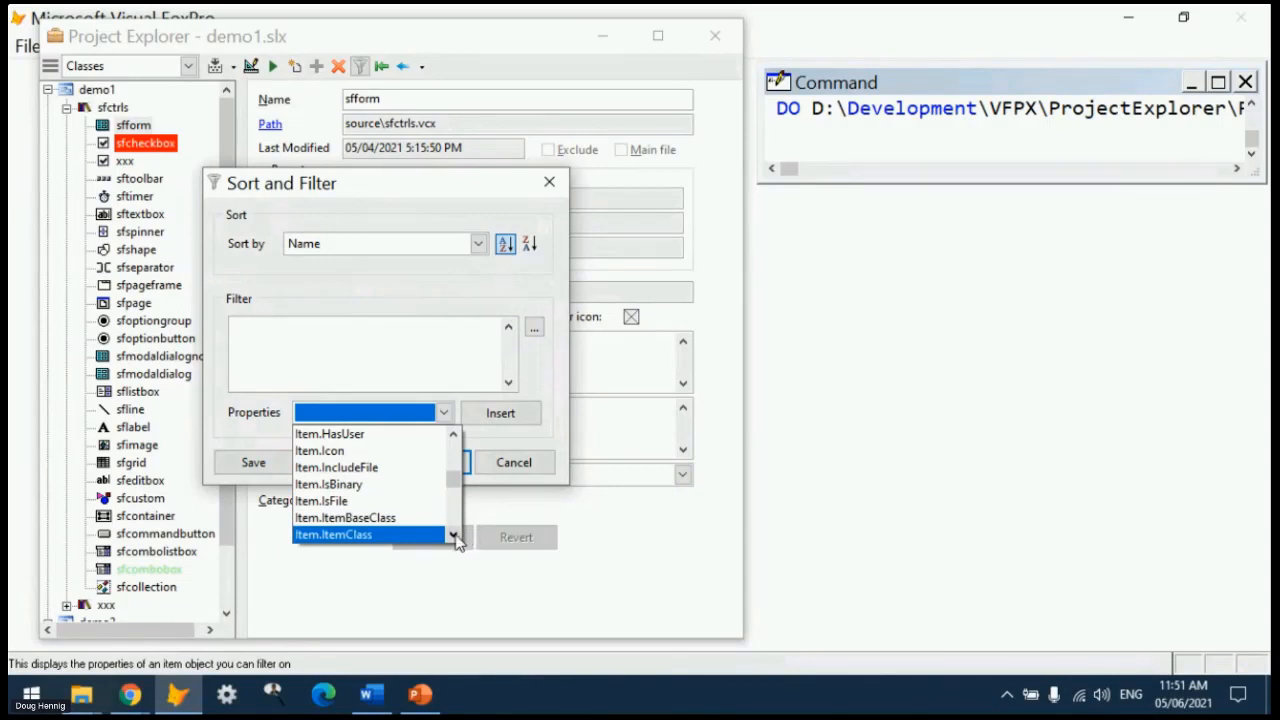
left_click_drag(455, 537, 452, 536)
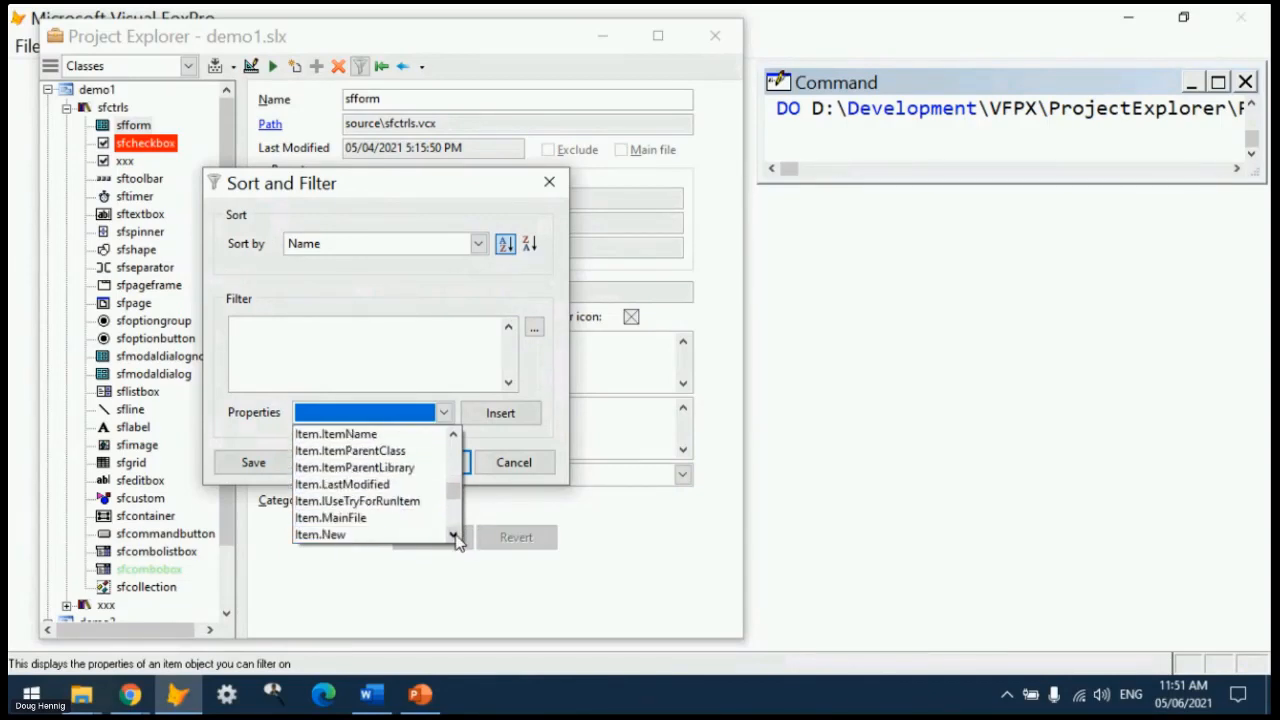
left_click(358, 486)
left_click(515, 413)
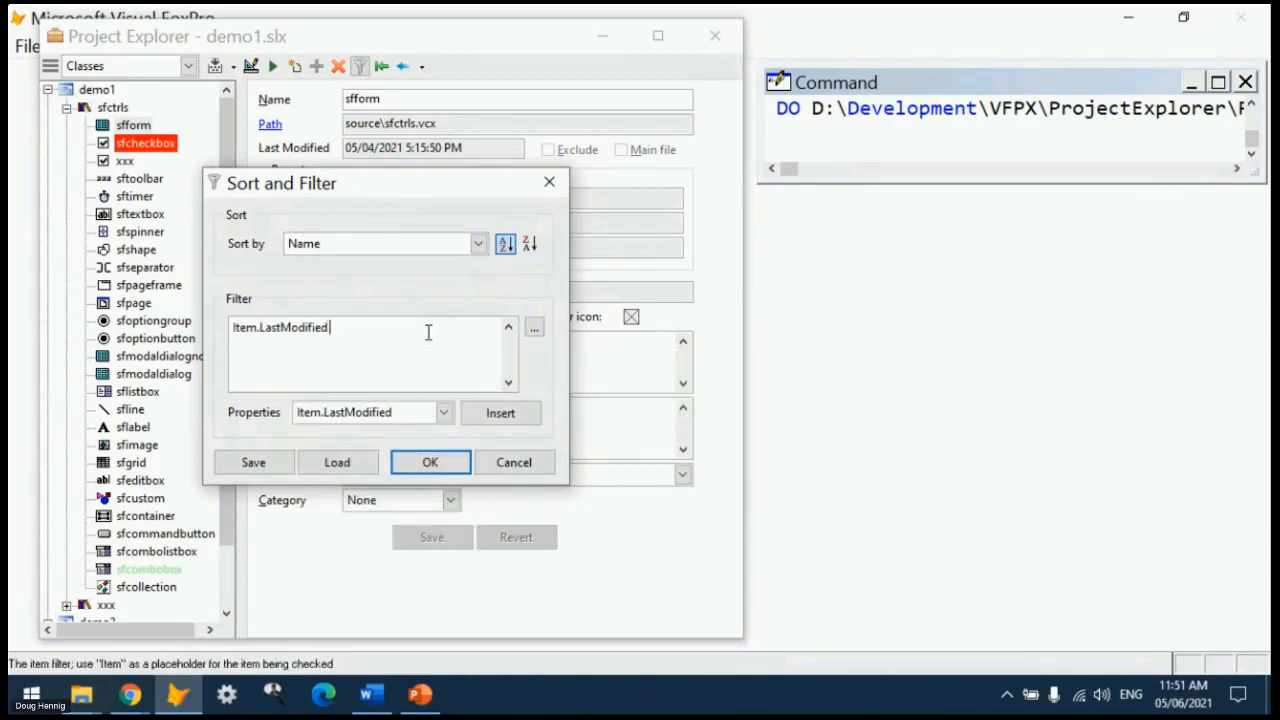
- Complete the filter as Item.LastModified > date() - 7 and apply it to the items
type("> date()")
key("BackSpace")
key("BackSpace")
key("BackSpace")
type("() - 7")
left_click(428, 462)
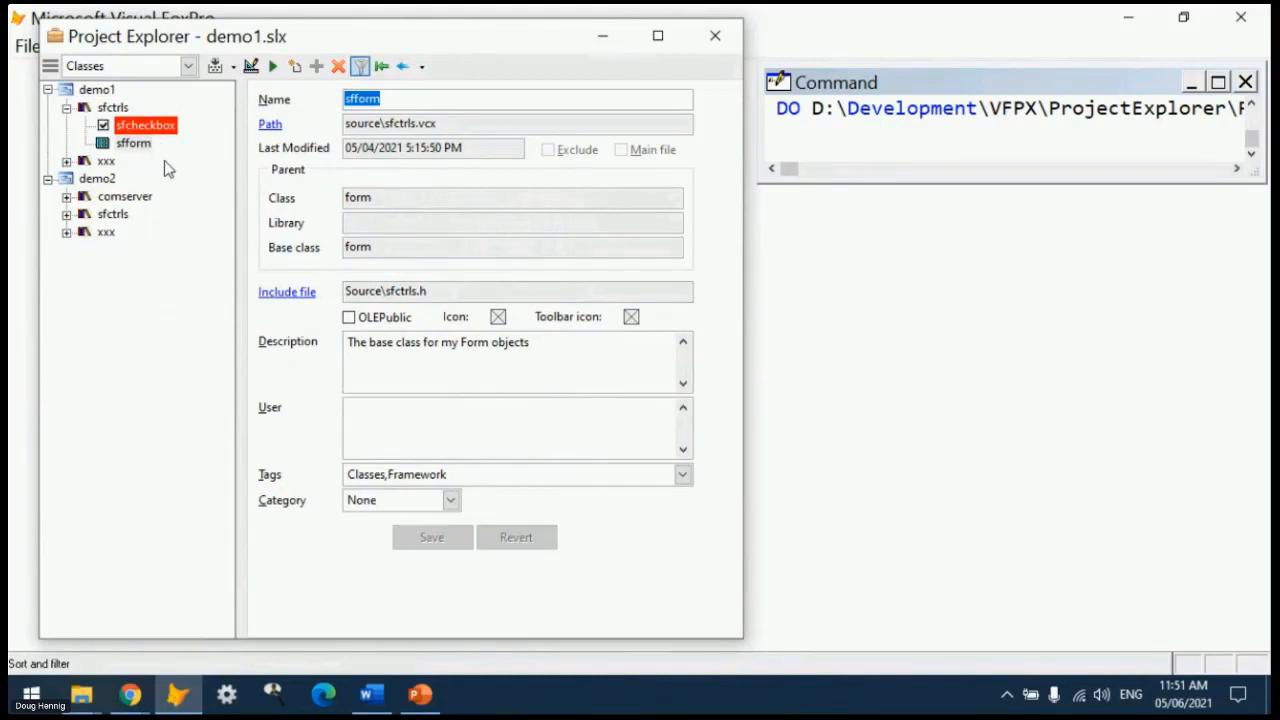
- Clear the last-modified filter expression and apply the change so items are no longer filtered
left_click(360, 66)
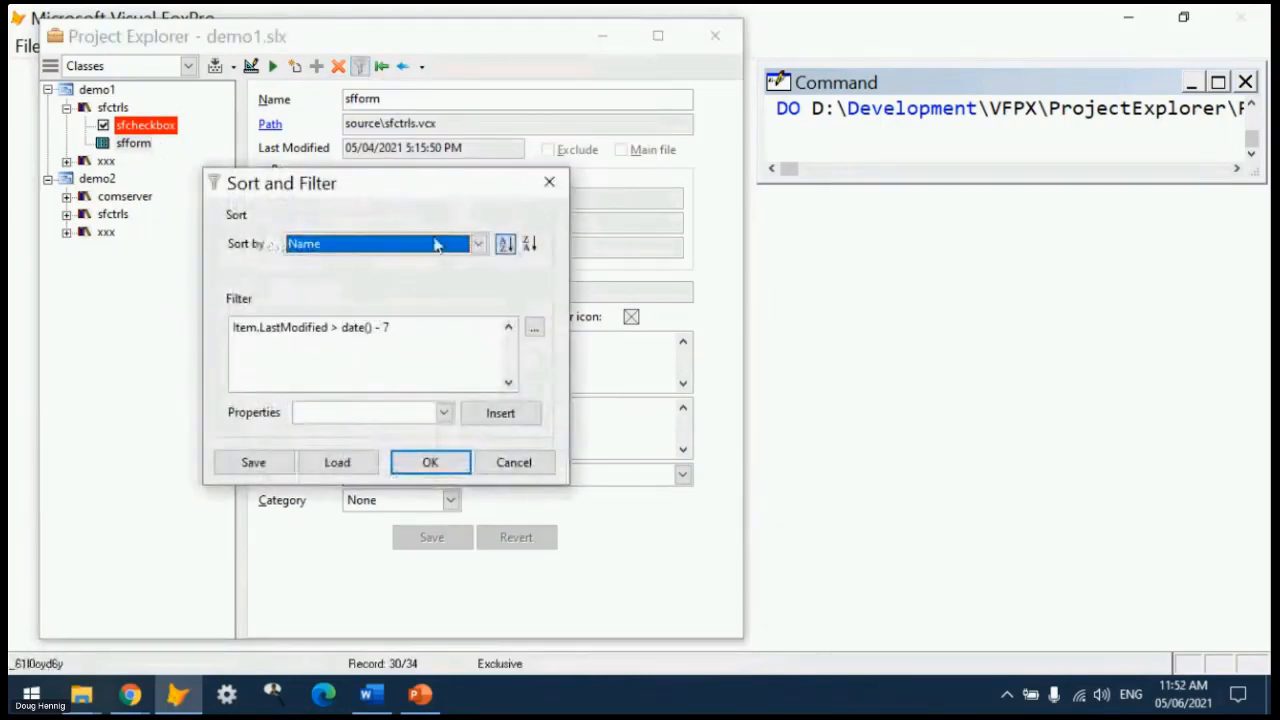
left_click(437, 334)
key("Delete")
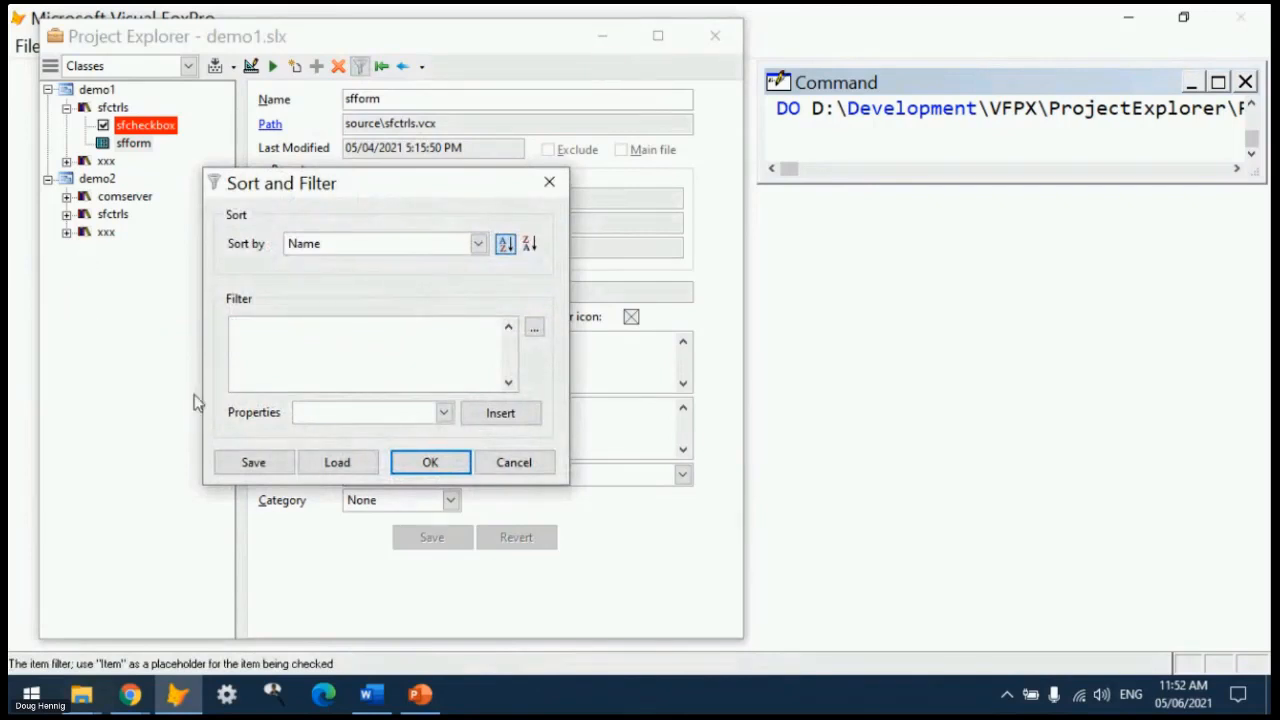
left_click(443, 463)
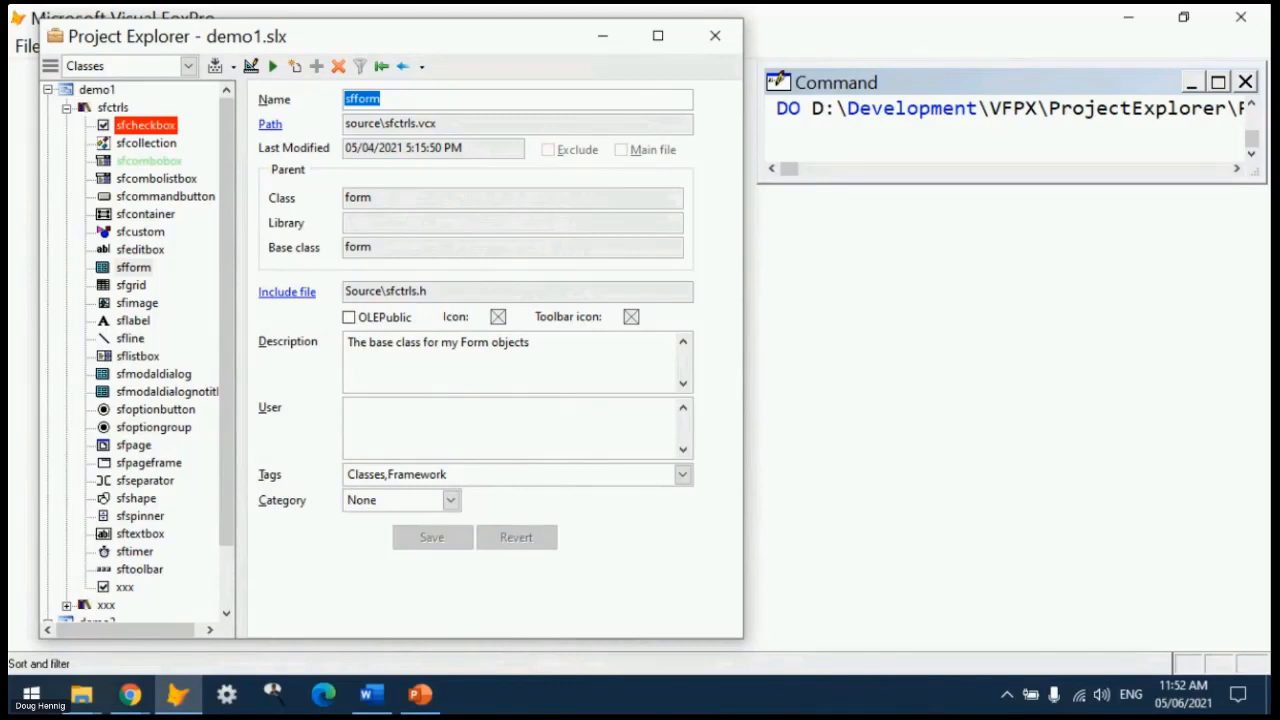
type("sf")
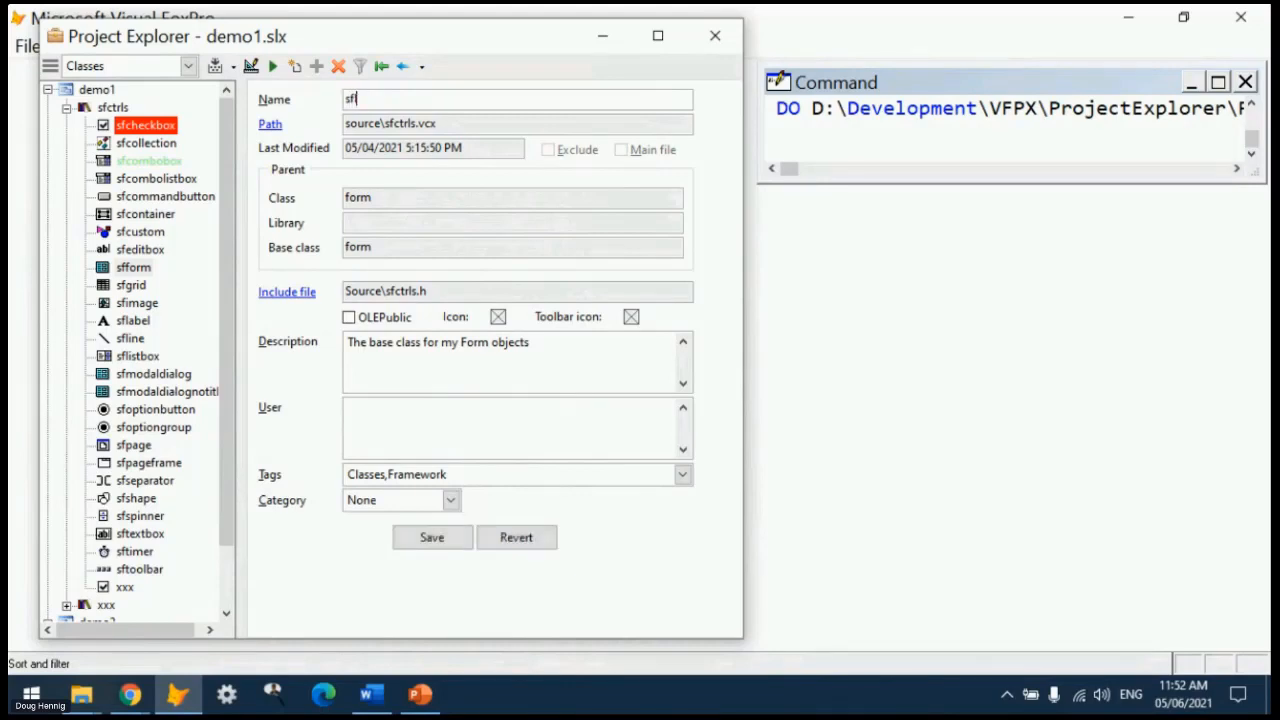
type("l")
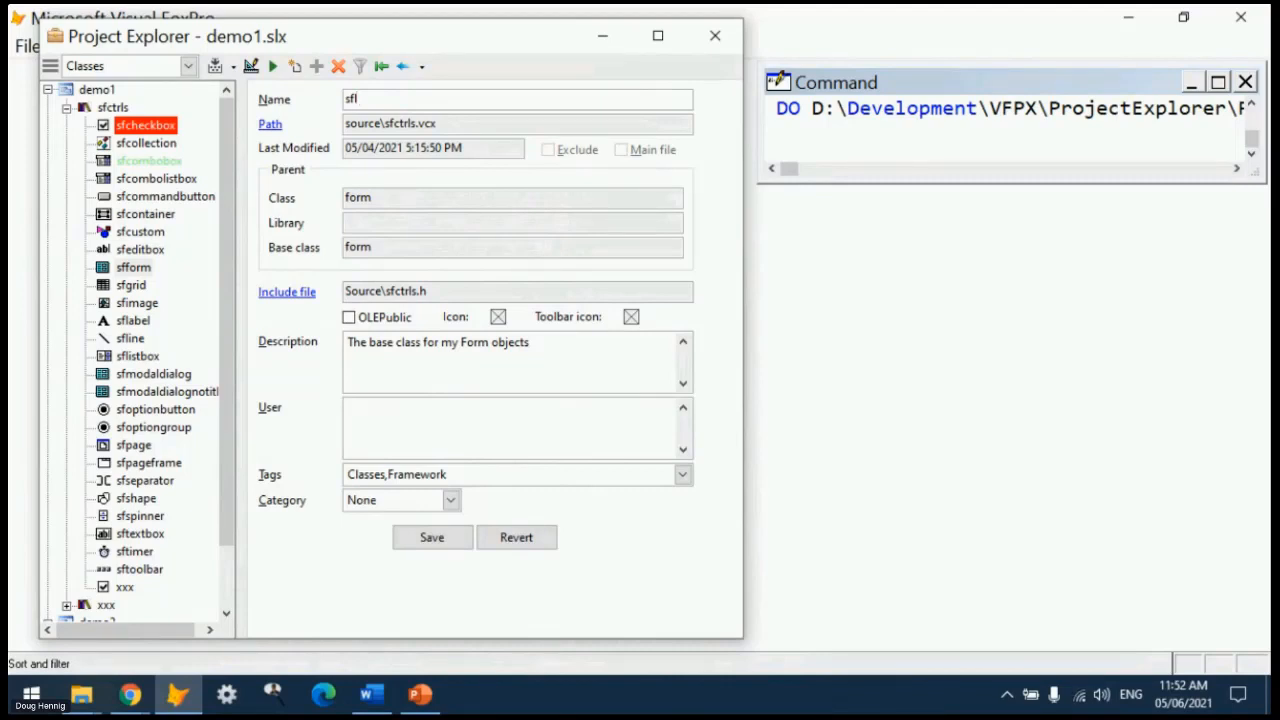
left_click(516, 537)
- Starting from sfcheckbox in the tree, jump to the sflabel class by searching for its name
left_click(140, 125)
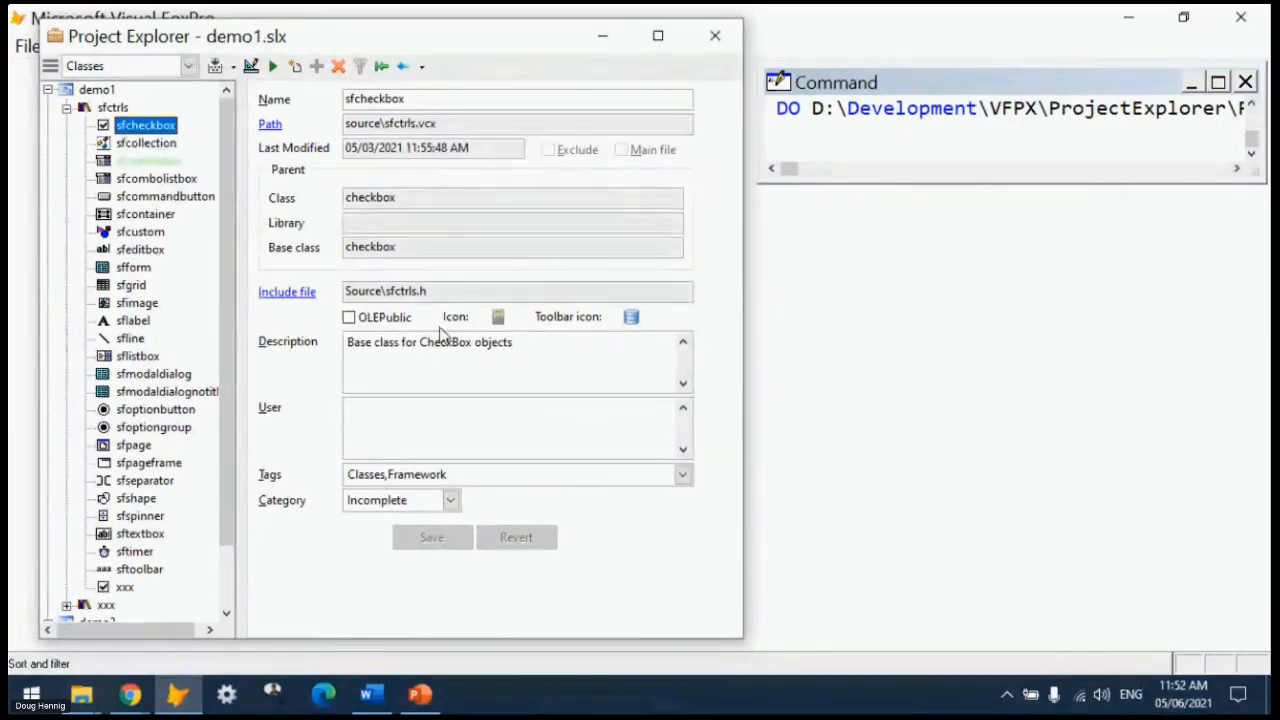
type("sflabel")
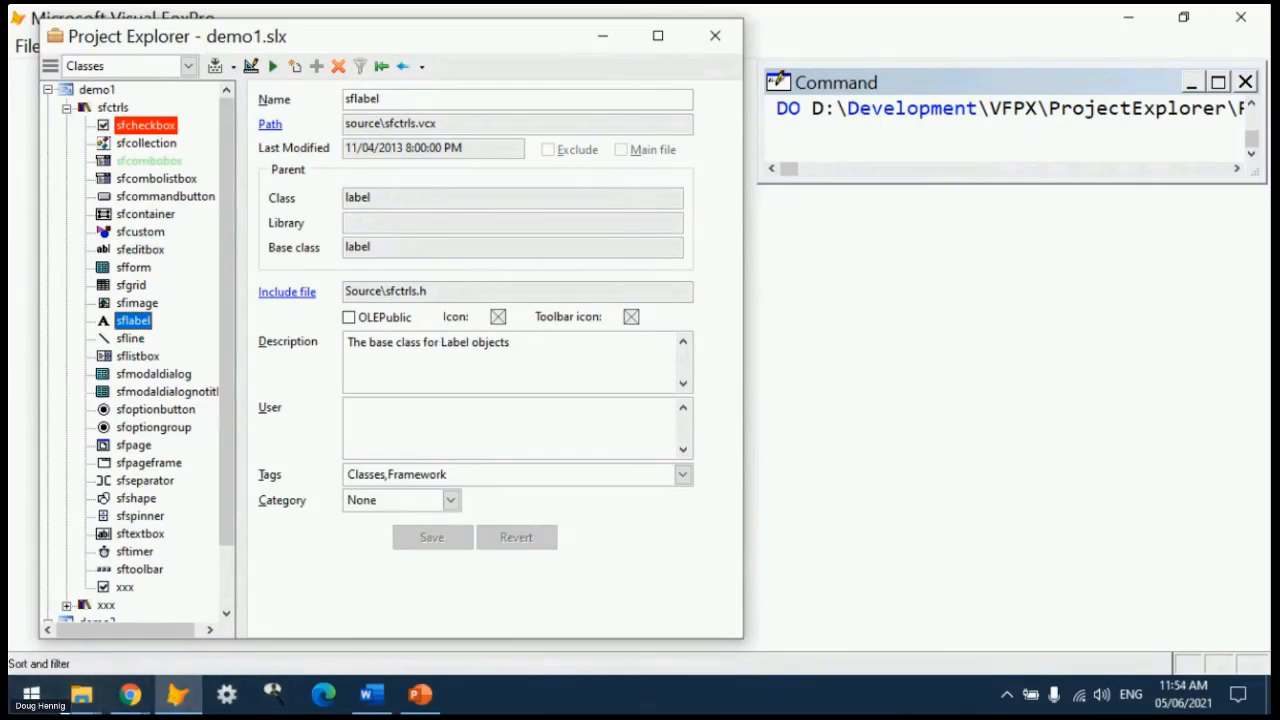
- Switch to File Explorer, examine the tag and category tables in the ProjectExplorer folder, and move the window away
left_click(85, 700)
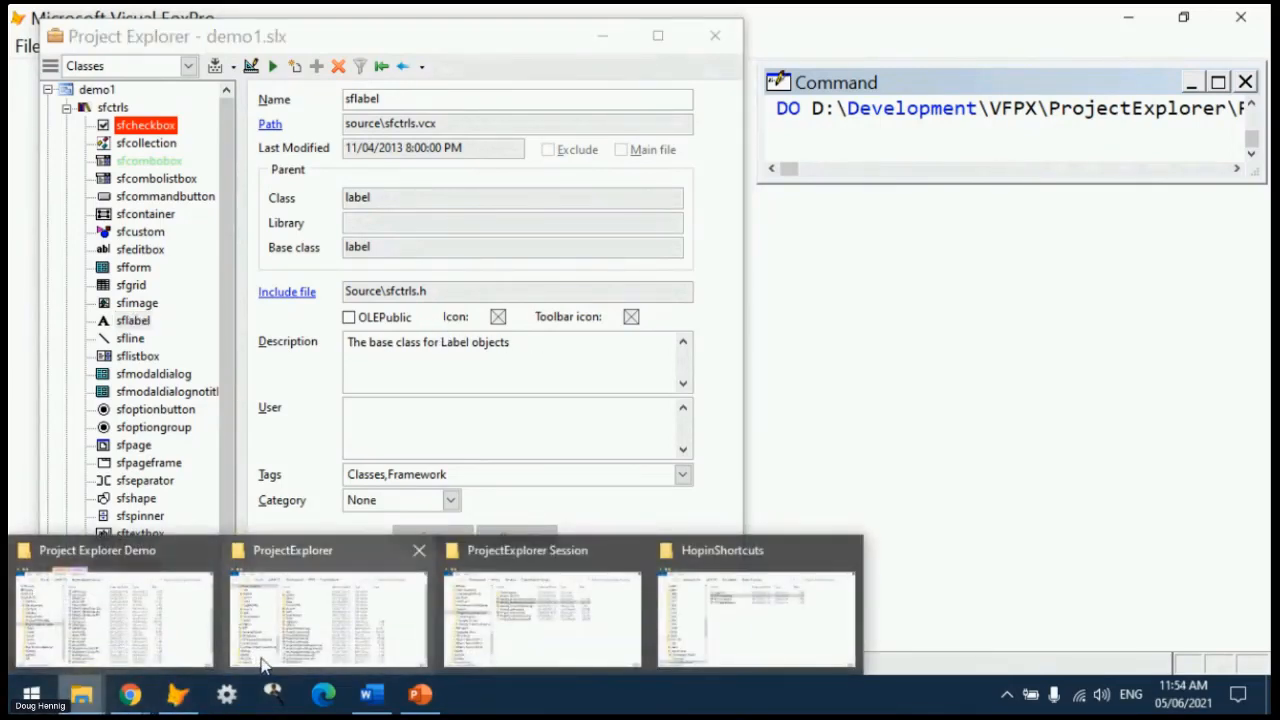
left_click_drag(1279, 264, 347, 35)
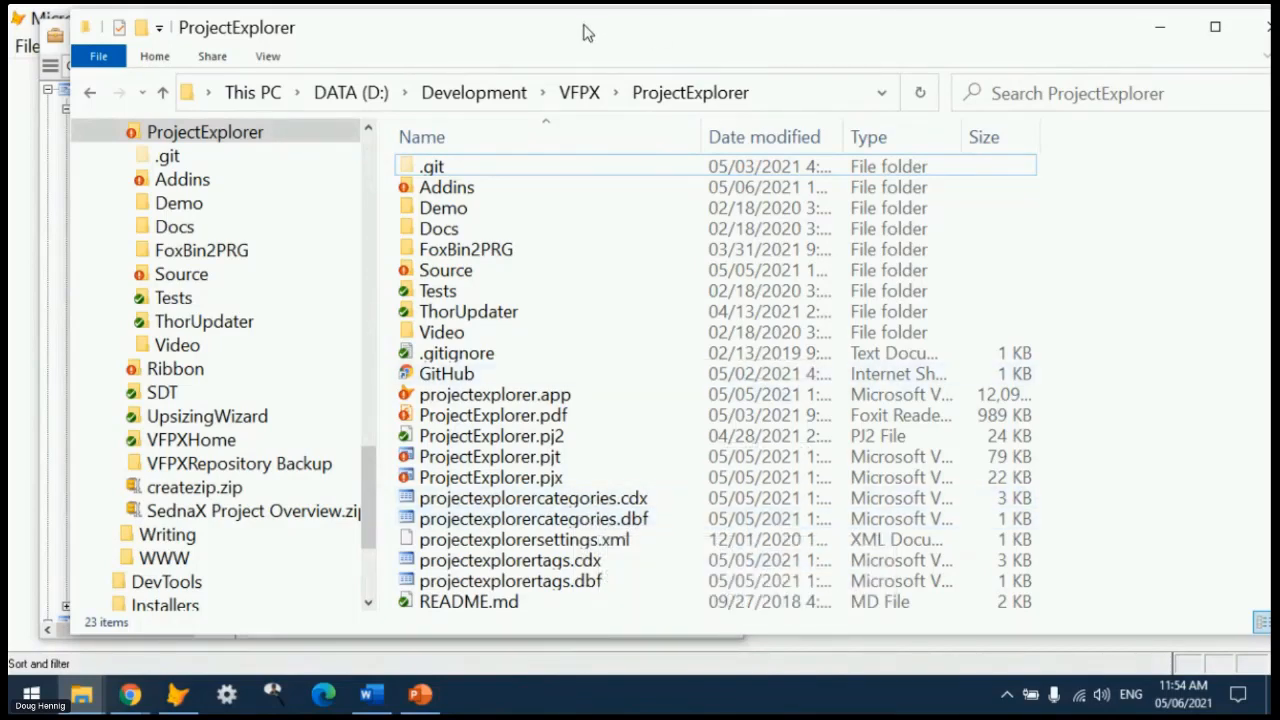
left_click_drag(587, 33, 1279, 150)
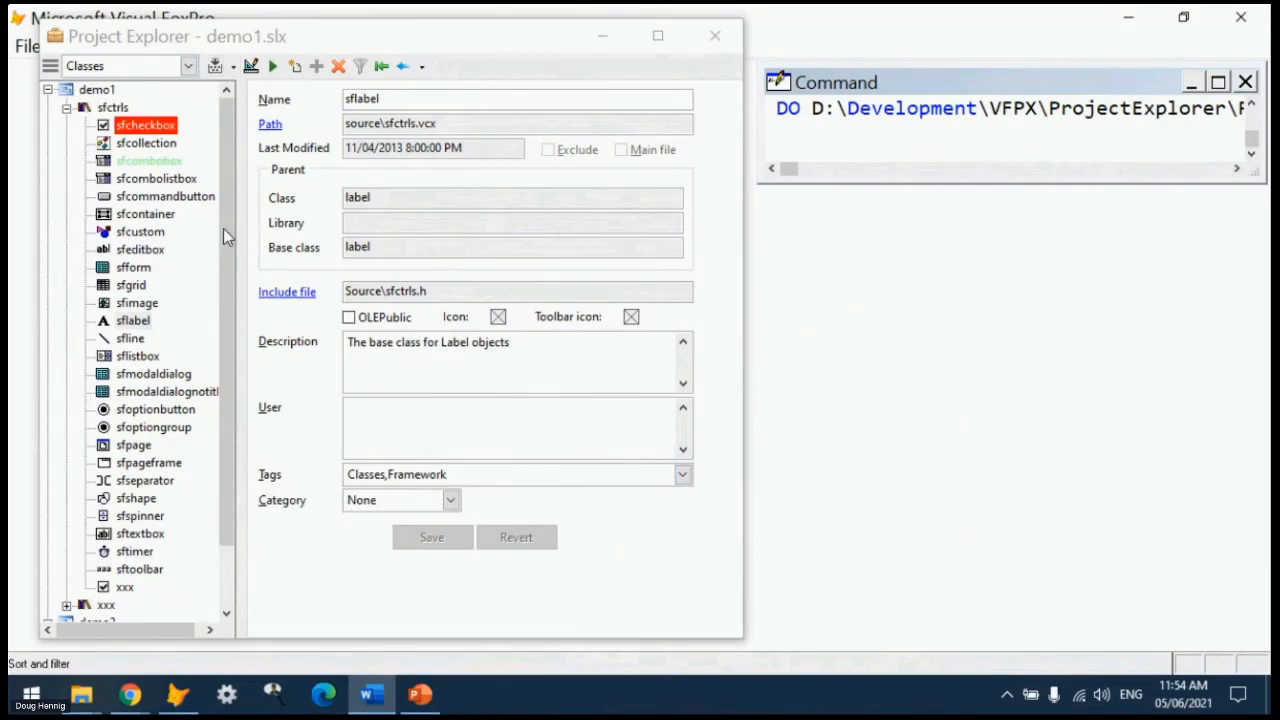
- Add a new tag named Foo in the Tag Editor
left_click(50, 66)
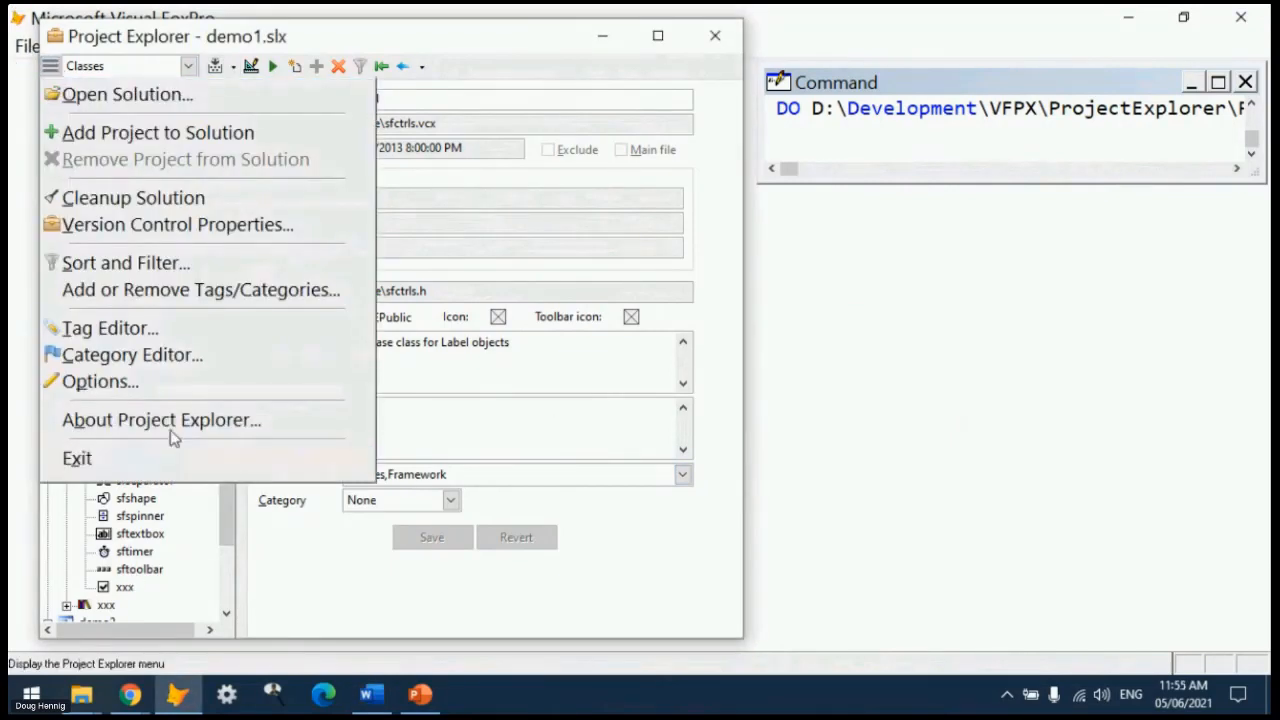
left_click(152, 330)
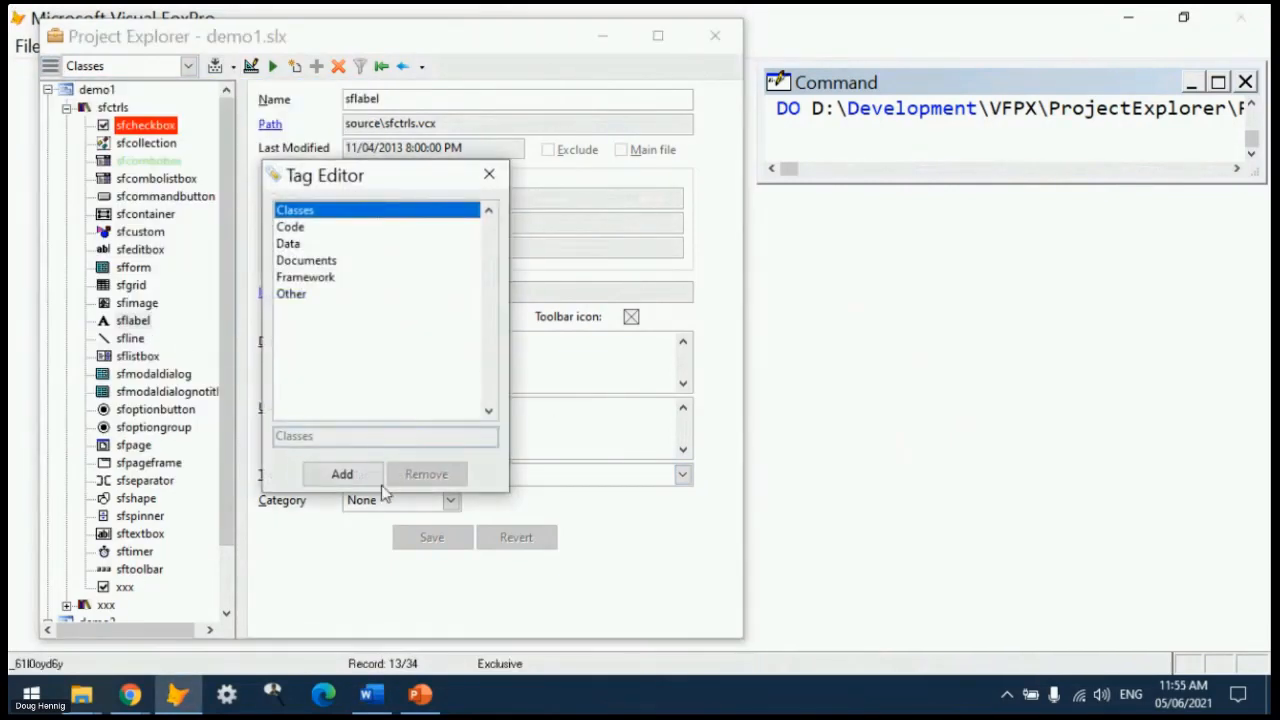
left_click(342, 476)
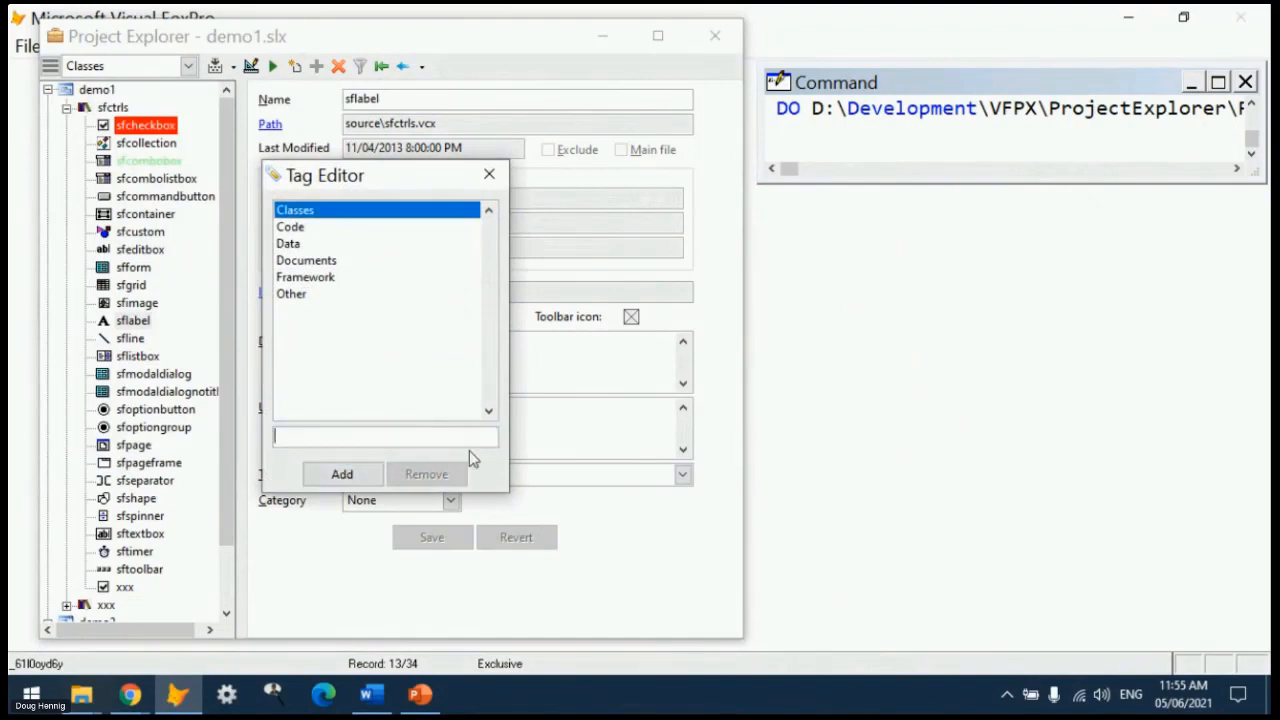
type("Foo")
key("Return")
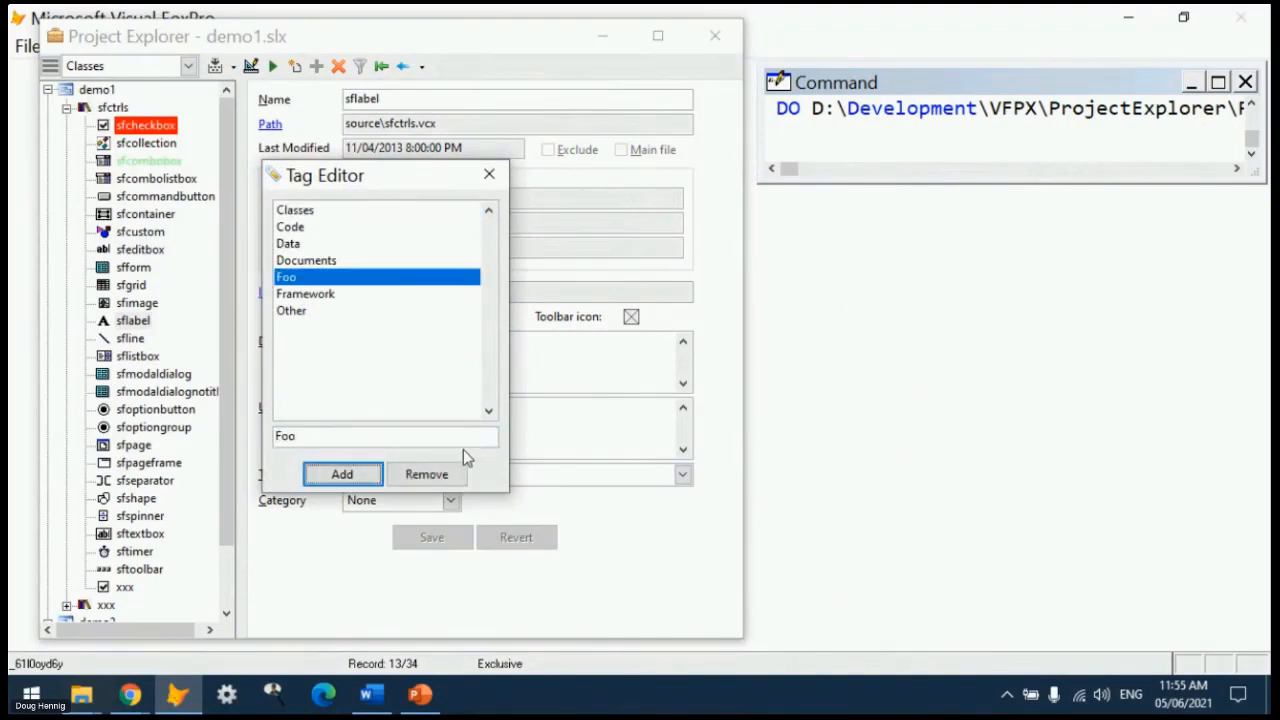
- Close the Tag Editor, add the Foo tag to the sfgrid class, and save the change
left_click(489, 174)
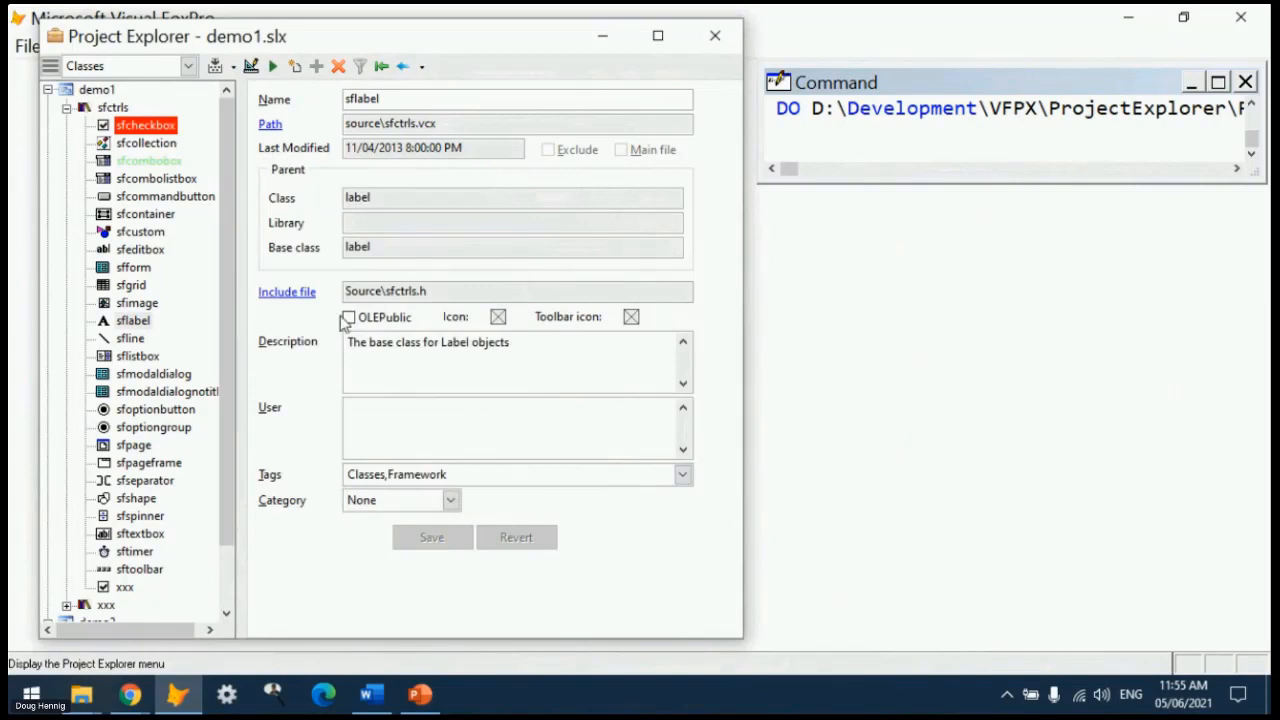
left_click(130, 285)
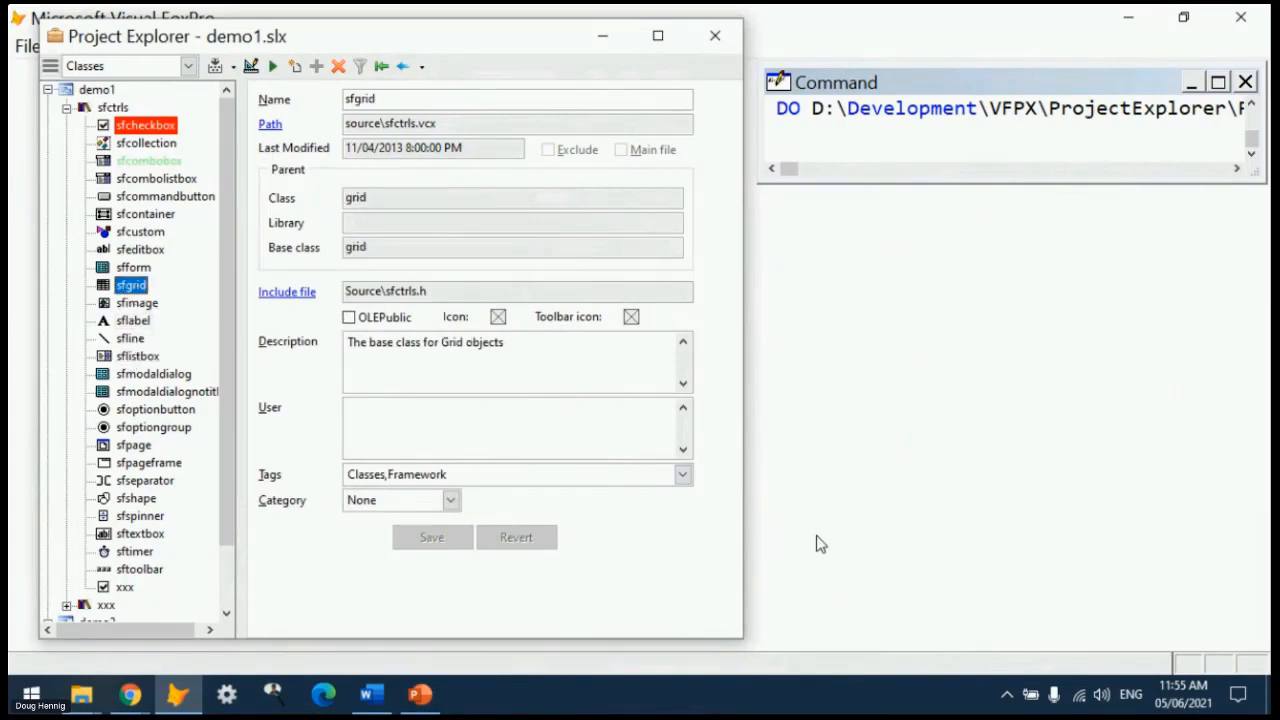
left_click(682, 474)
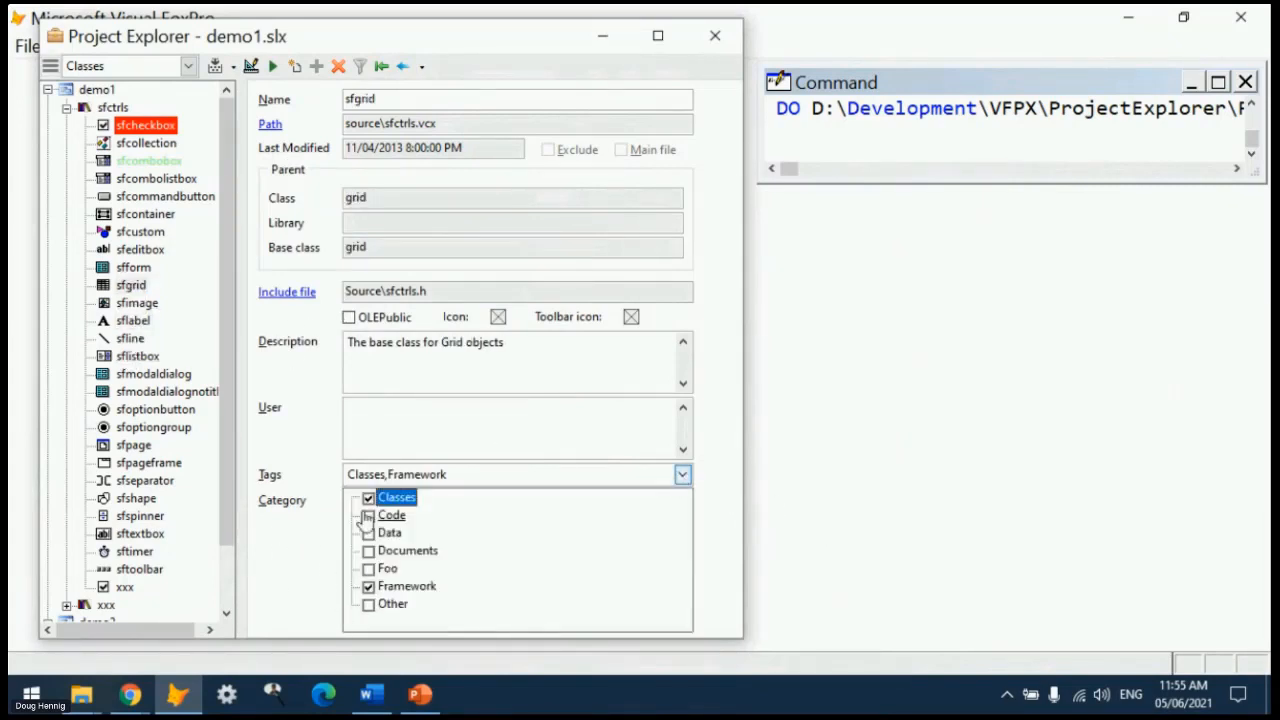
left_click(369, 570)
left_click(684, 474)
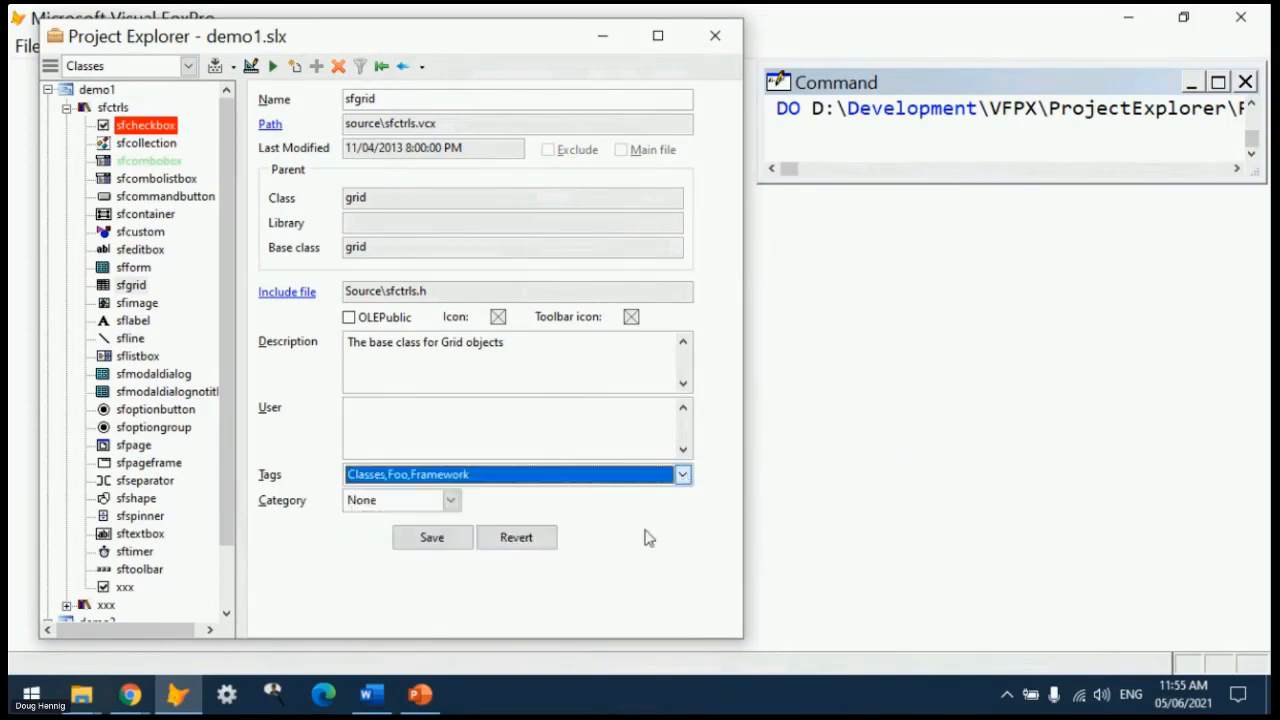
left_click(437, 540)
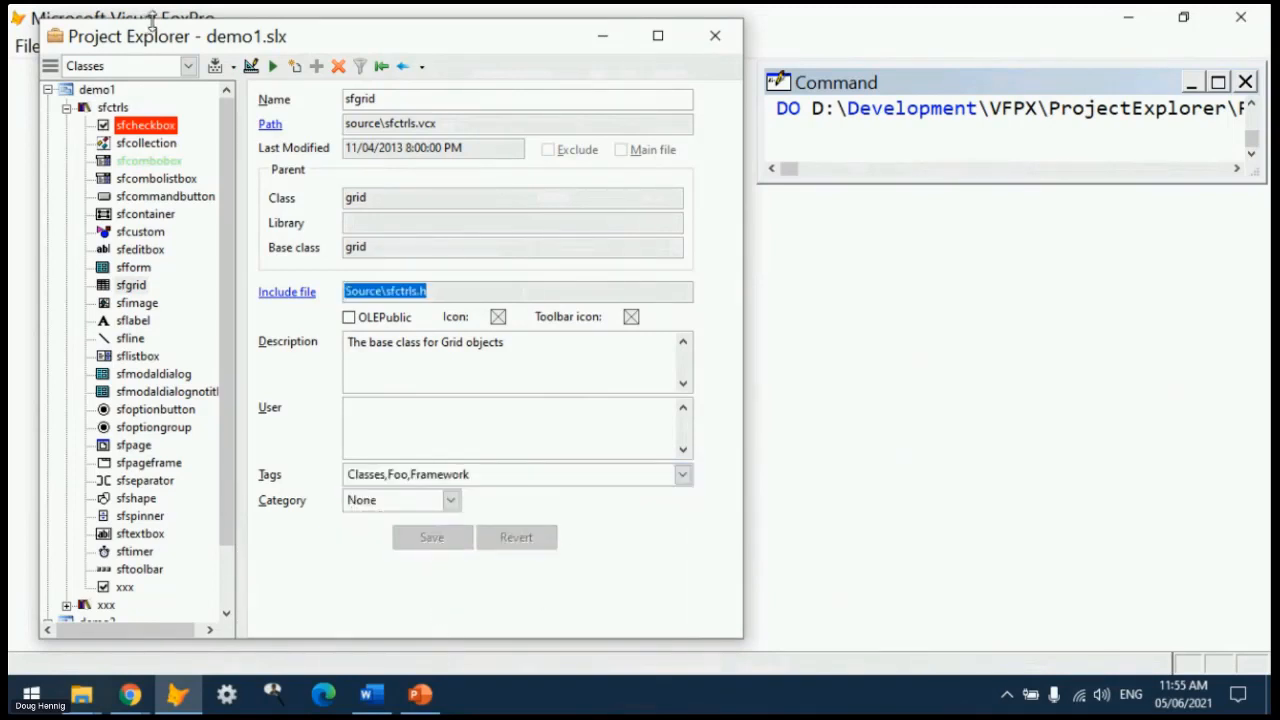
- View the items tagged Foo under demo1, and return the tree to the Classes tag
left_click(187, 66)
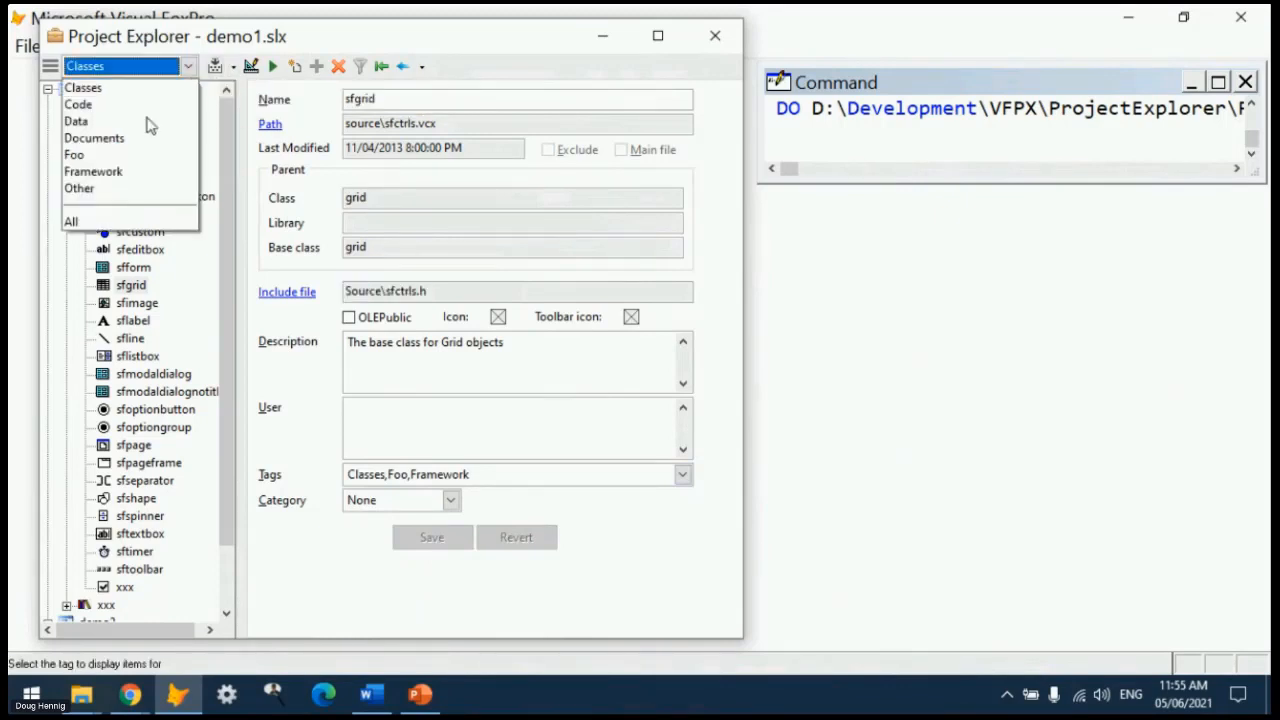
left_click(115, 157)
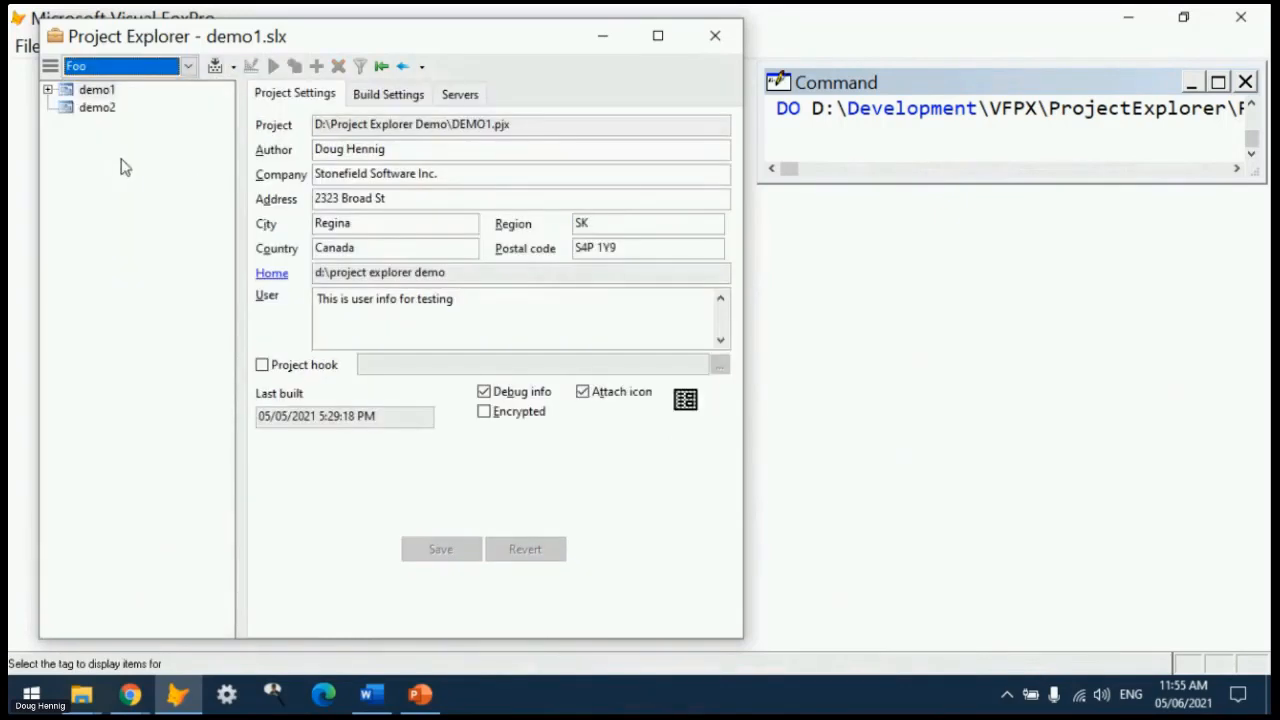
left_click(49, 89)
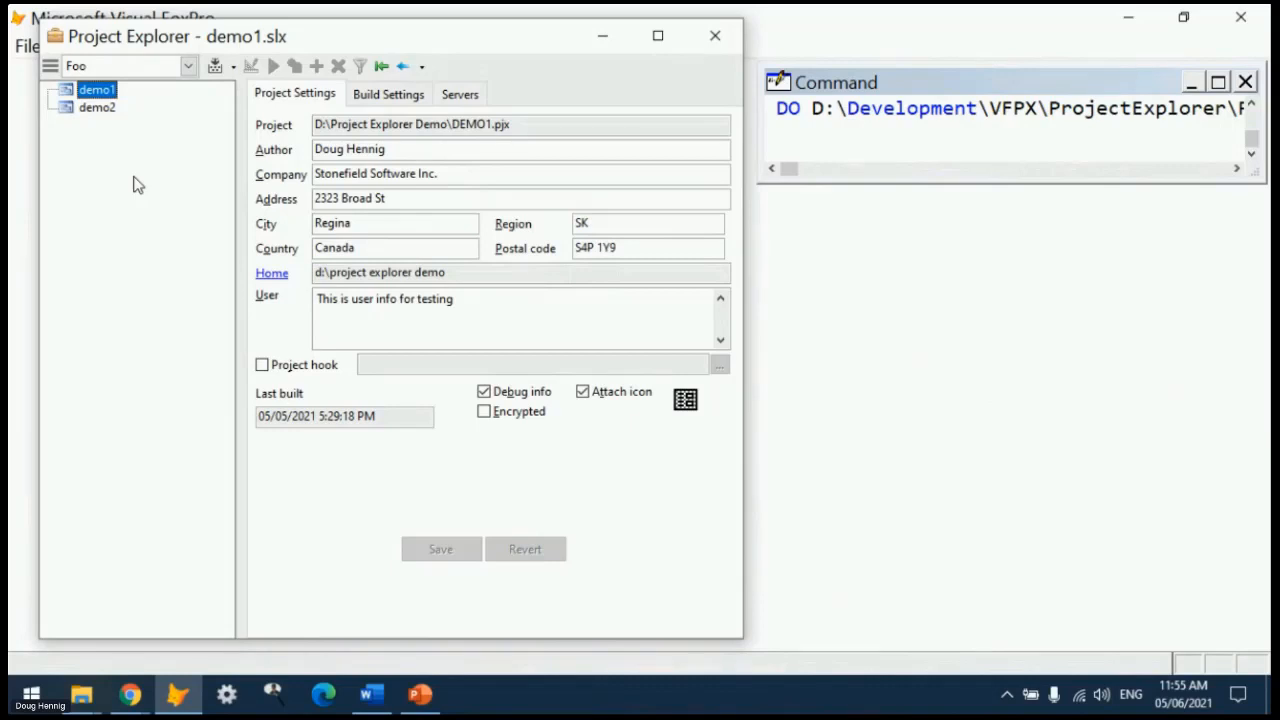
left_click(178, 68)
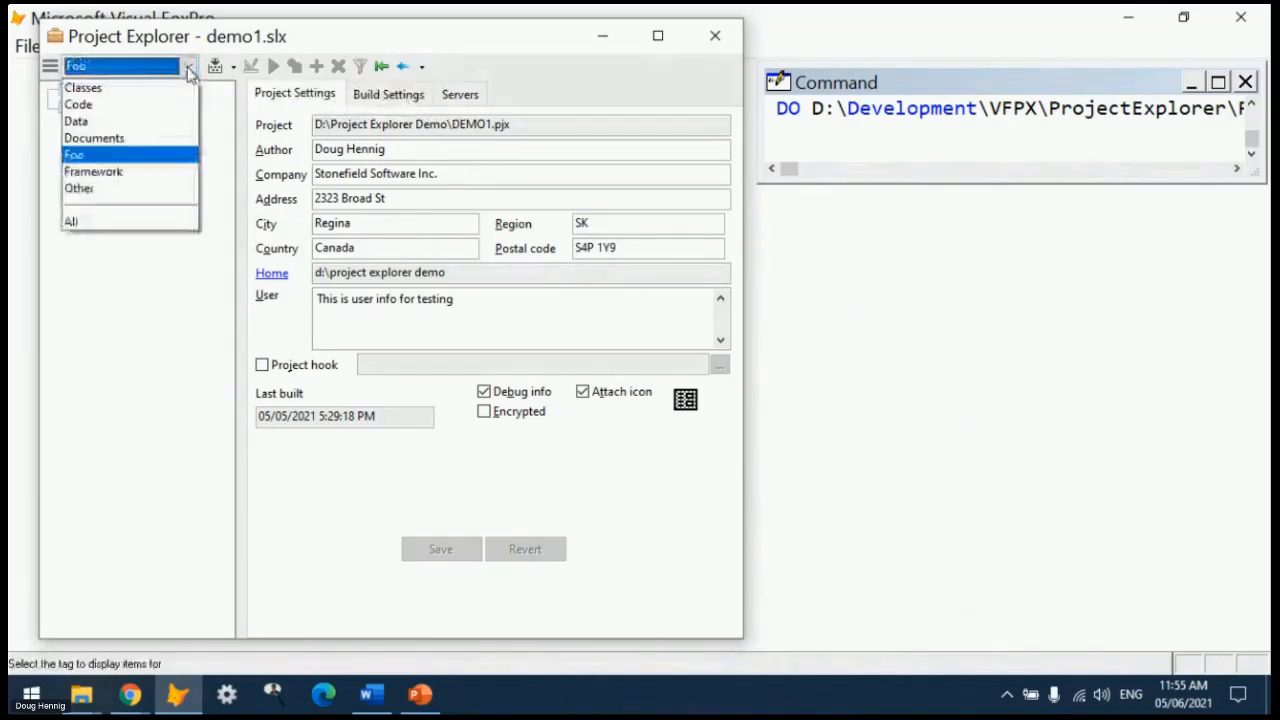
left_click(131, 89)
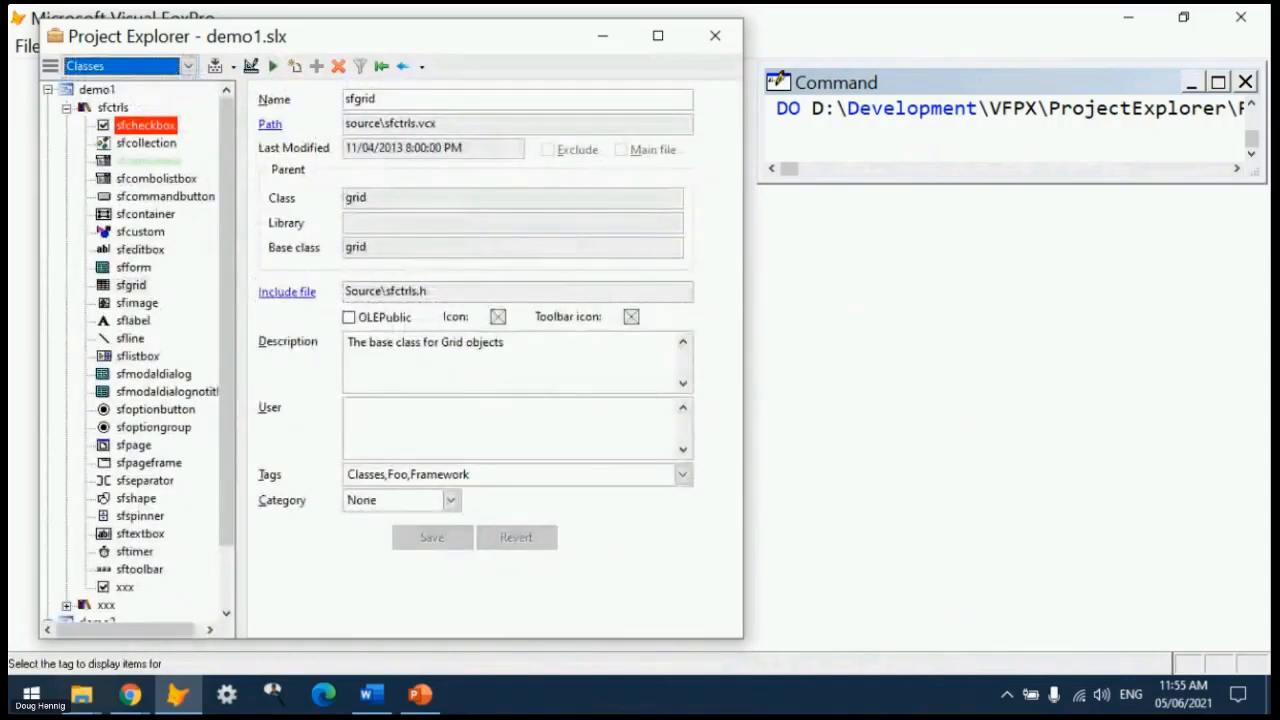
- Hide the item properties pane and set the Project Explorer window type to Neither, placing the window at the edge of the main workspace
left_click(380, 66)
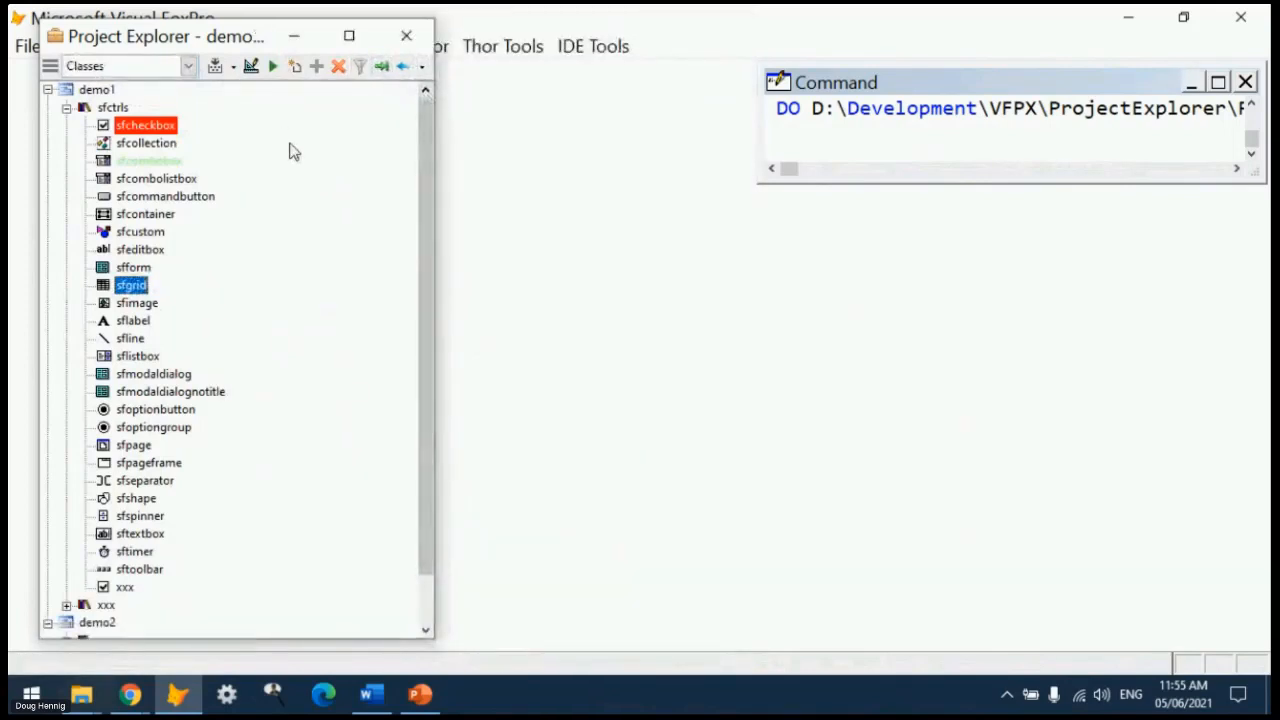
left_click(49, 66)
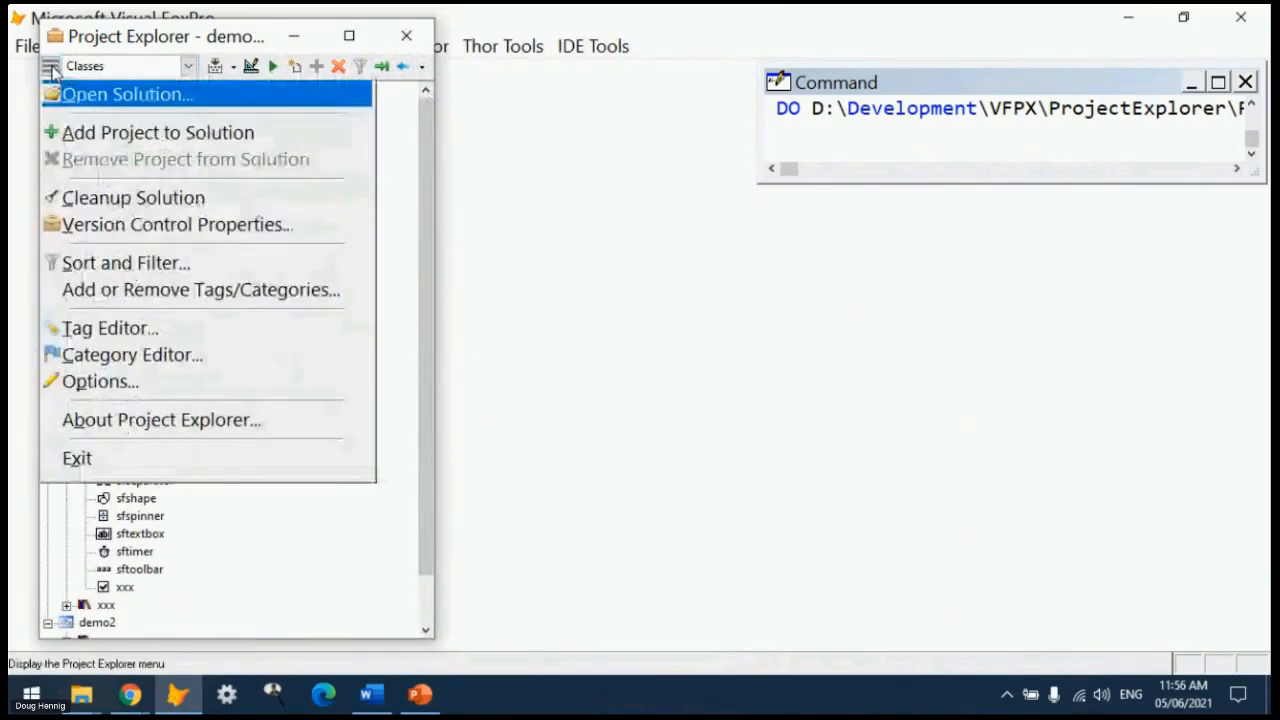
left_click(125, 380)
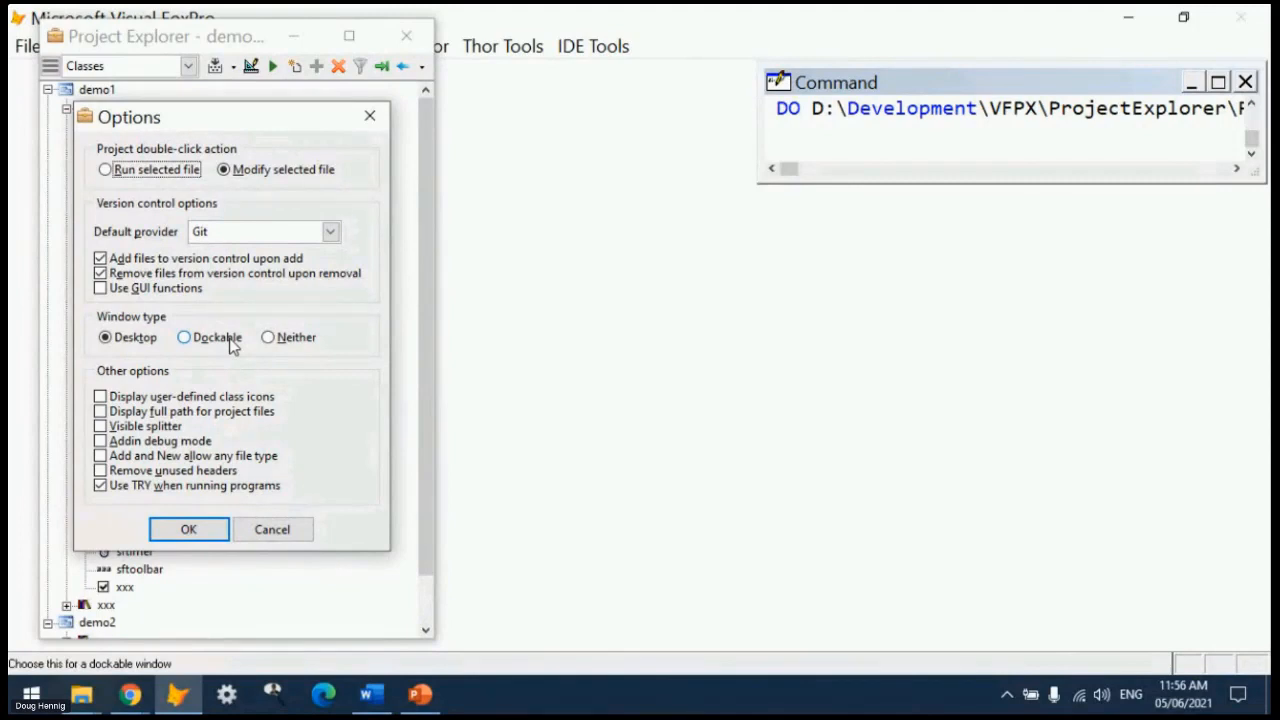
left_click(272, 340)
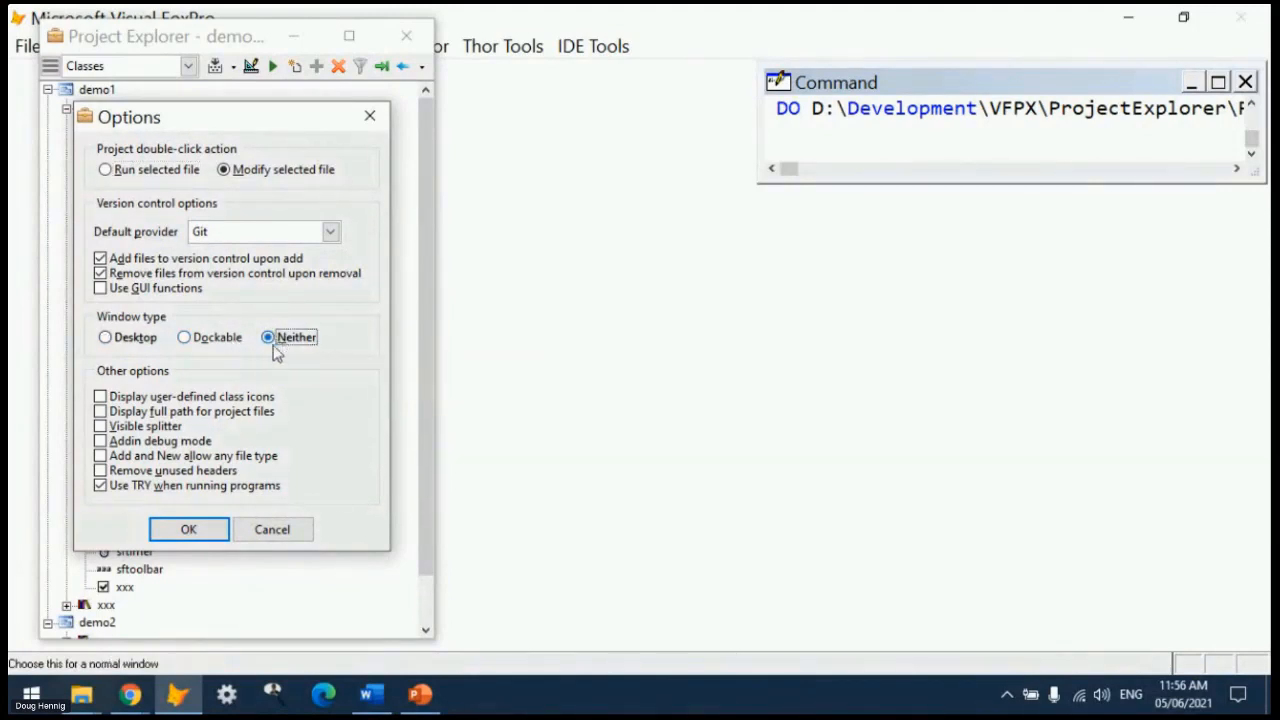
left_click(207, 535)
left_click(406, 35)
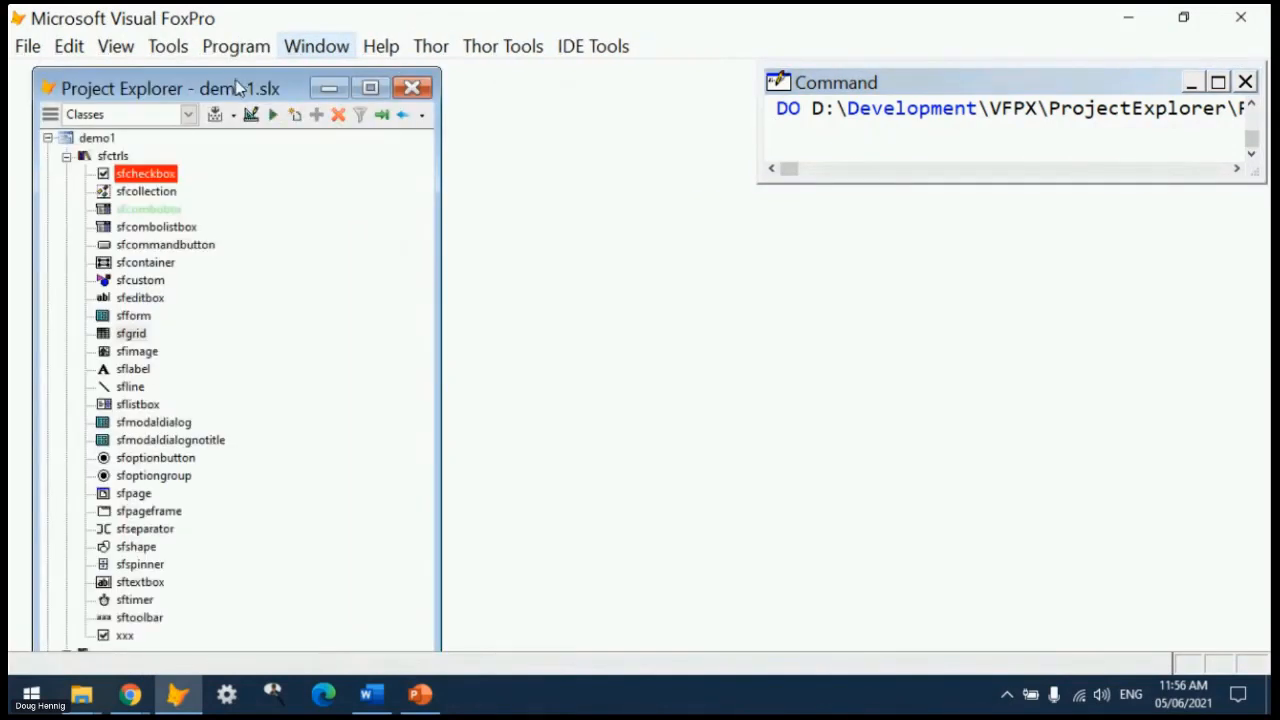
mouse_move(240, 90)
left_mouse_down()
mouse_move(294, 63)
mouse_move(251, 125)
mouse_move(417, 63)
mouse_move(258, 97)
mouse_move(224, 88)
left_mouse_up()
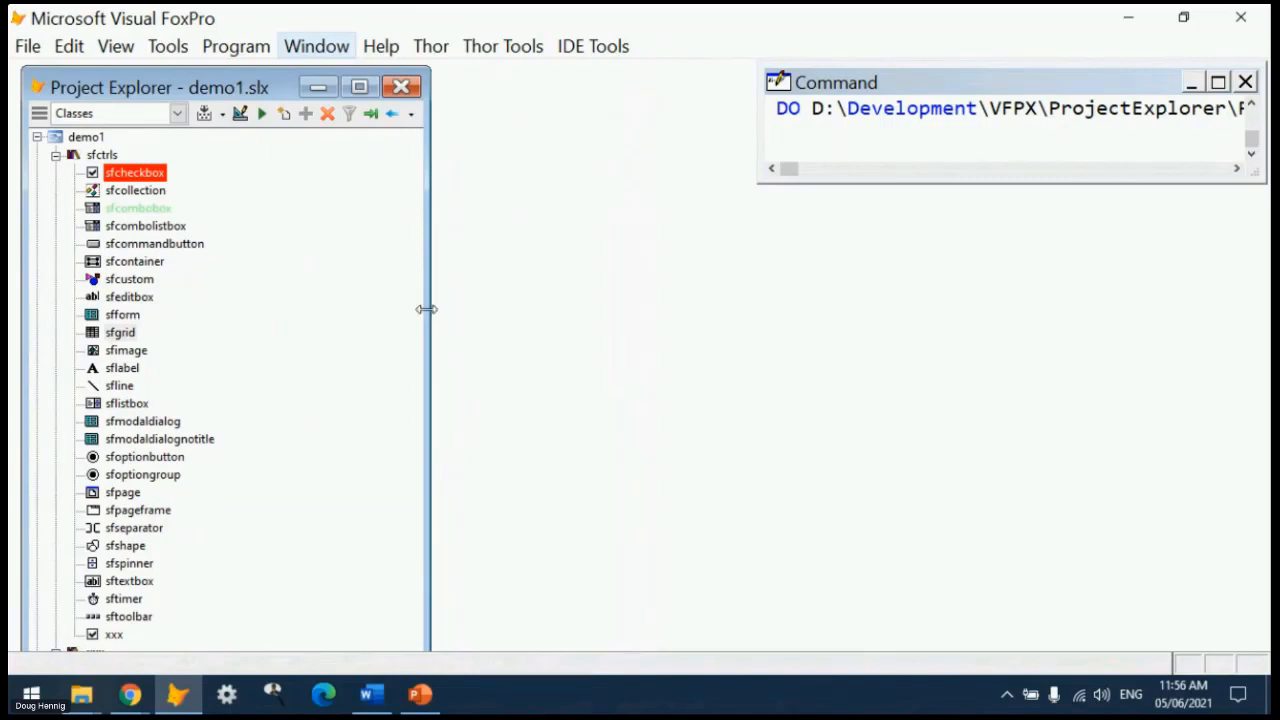
- Show the items tagged Code, open the startup program for modification, and close its editor
left_click(177, 113)
left_click(138, 152)
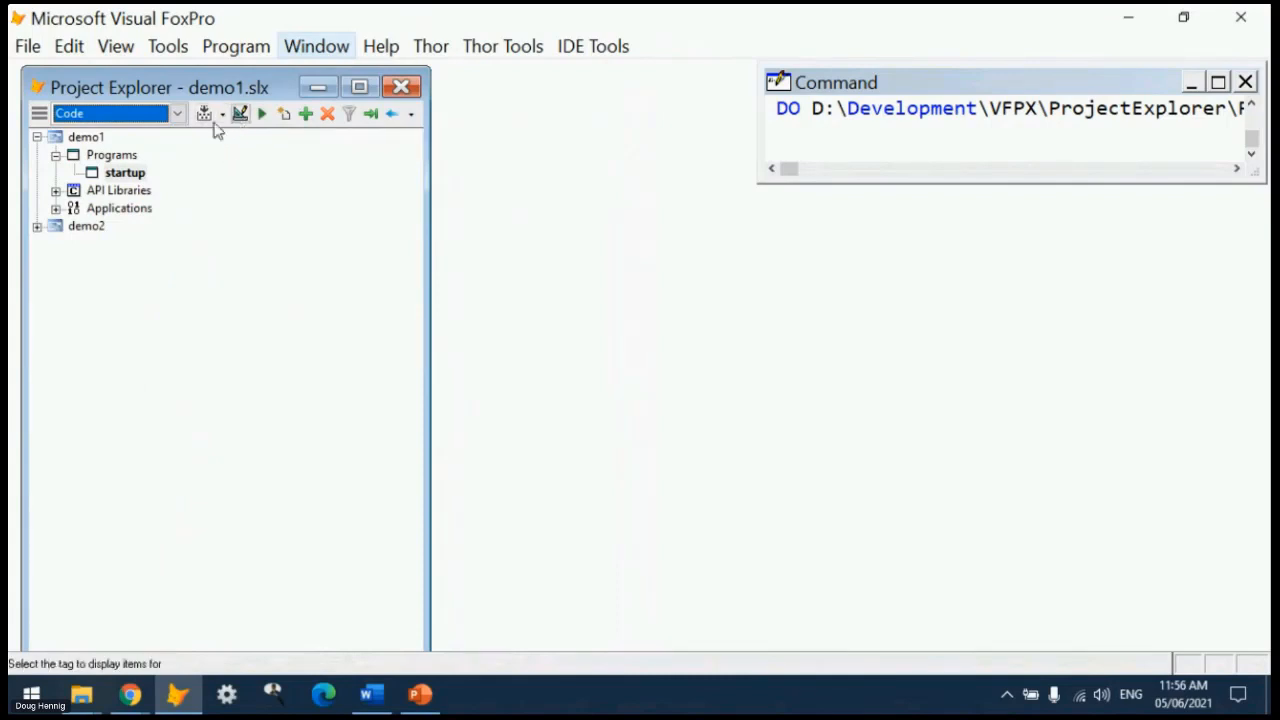
left_click(123, 176)
left_click(240, 113)
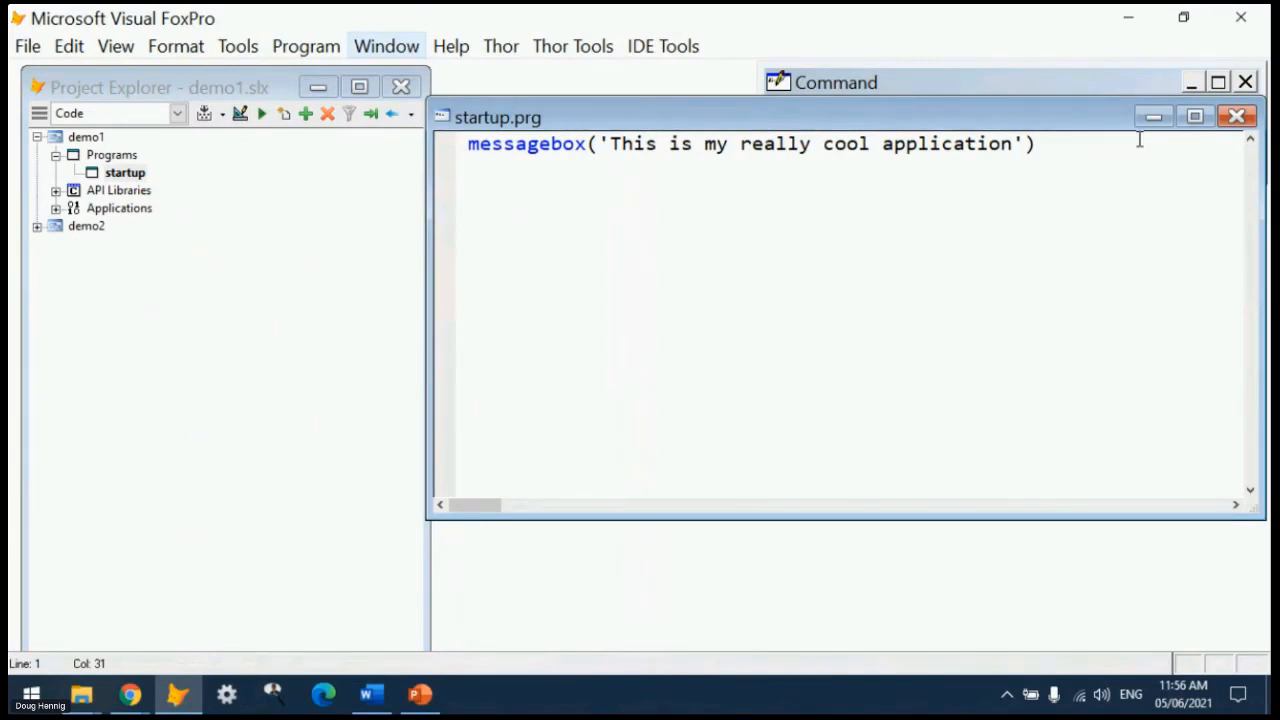
left_click(1236, 116)
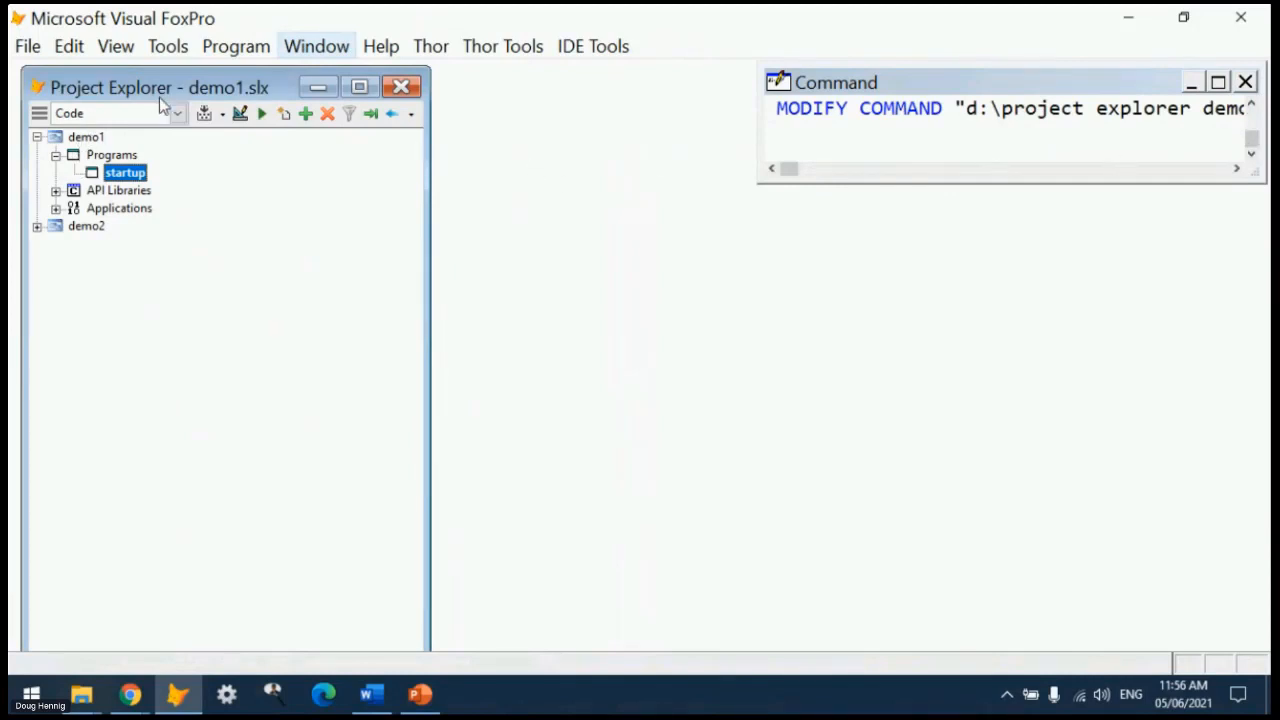
- Show the items tagged Other, open copyxpsmall.bmp from demo1's Other Files in Paint, and close it
left_click(182, 114)
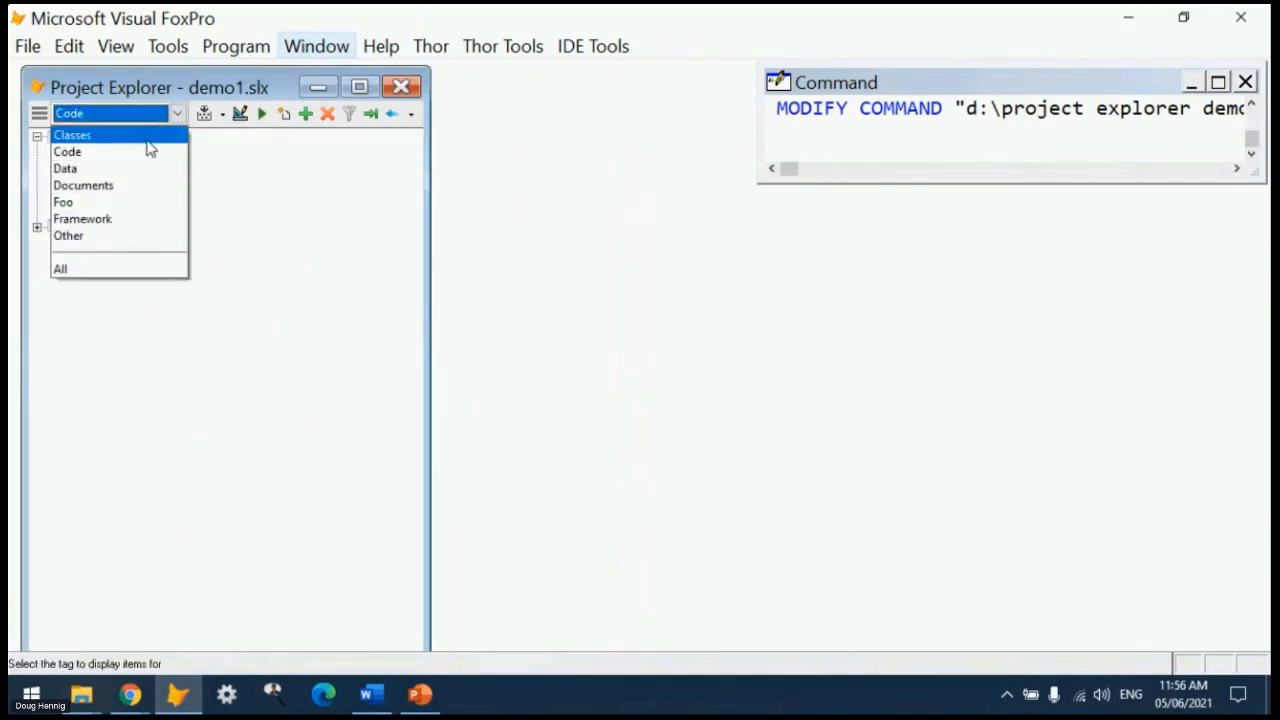
left_click(83, 237)
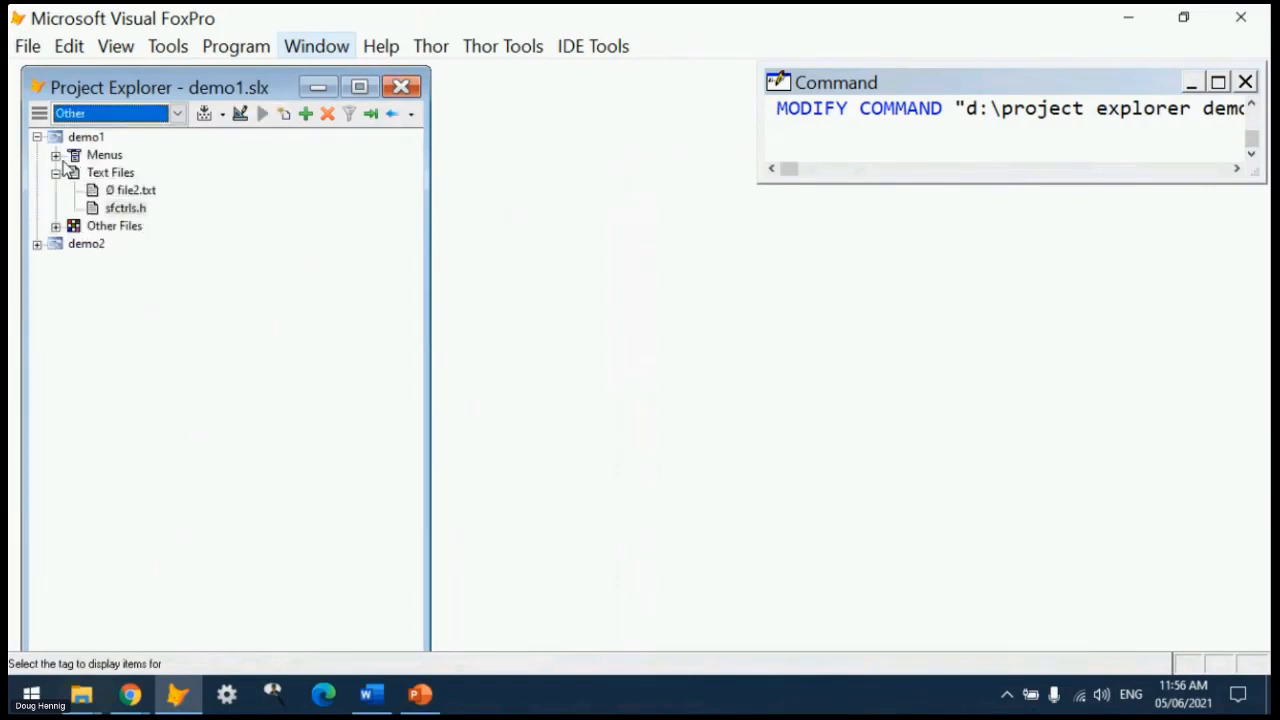
double_click(66, 230)
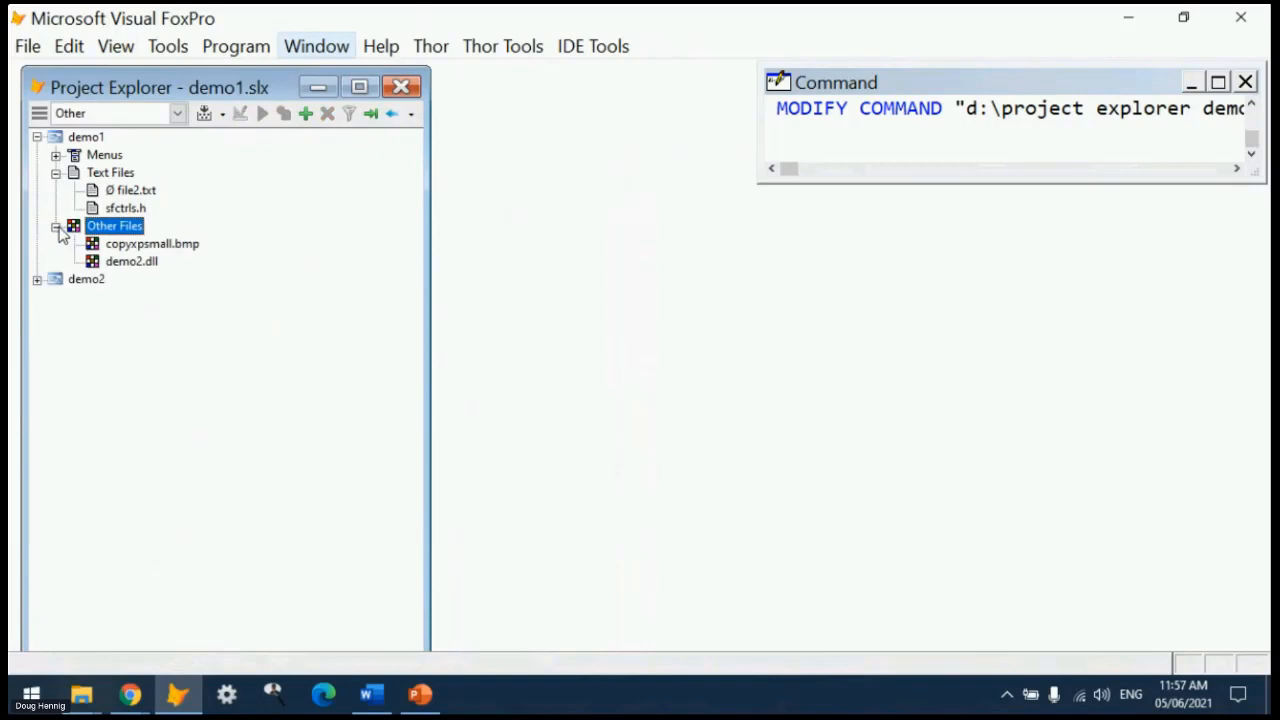
left_click(165, 248)
left_click(238, 113)
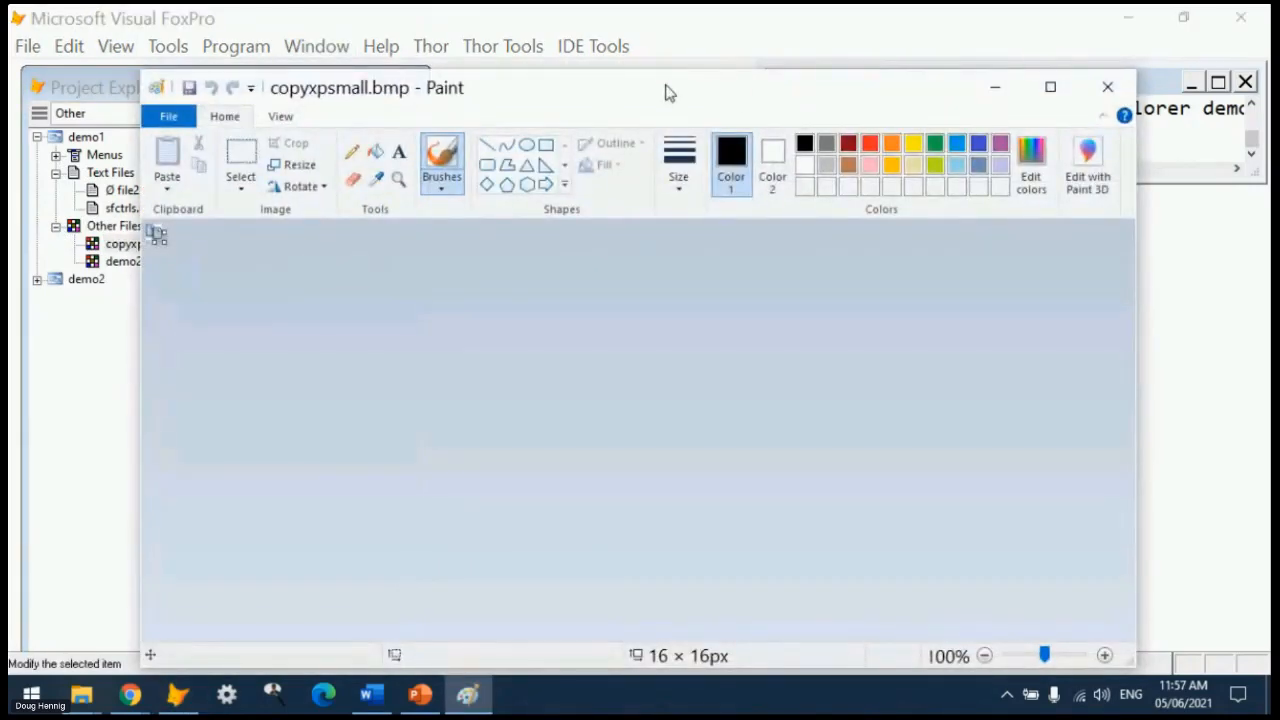
left_click_drag(669, 92, 724, 22)
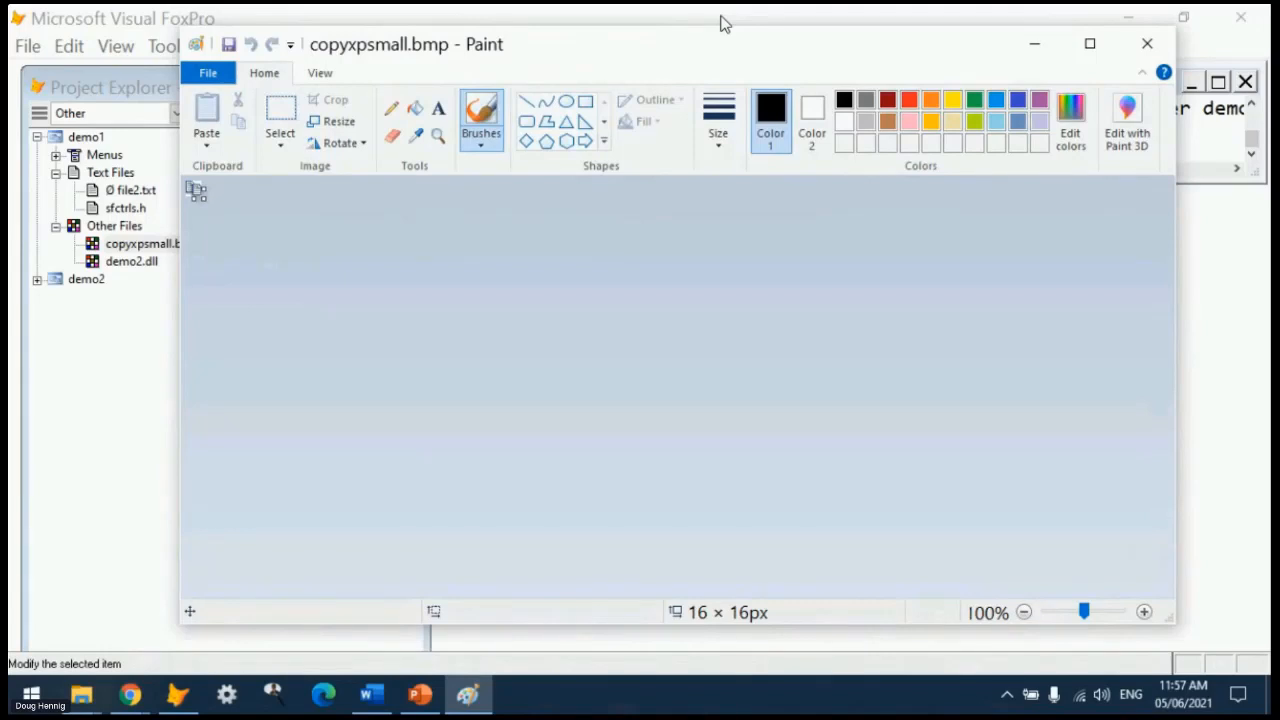
left_click(1147, 43)
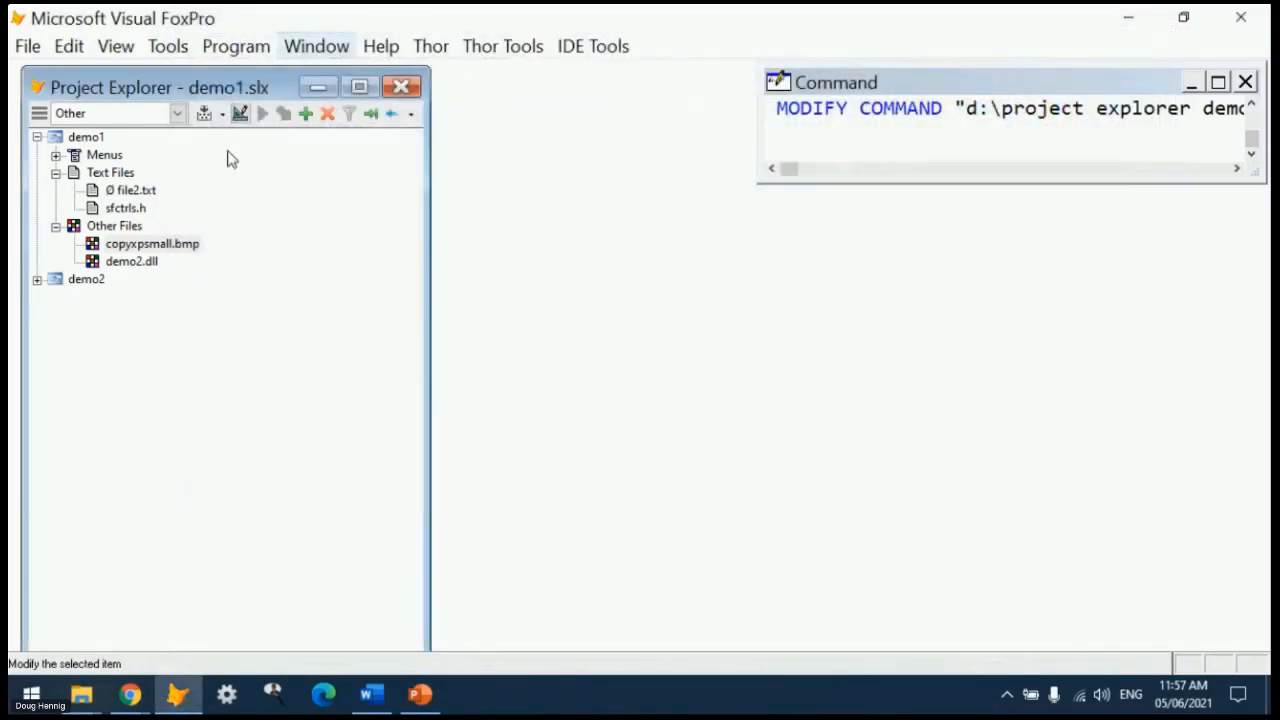
- Show the items tagged Classes, open sfeditbox from sfctrls in the Class Designer, and close it
left_click(178, 113)
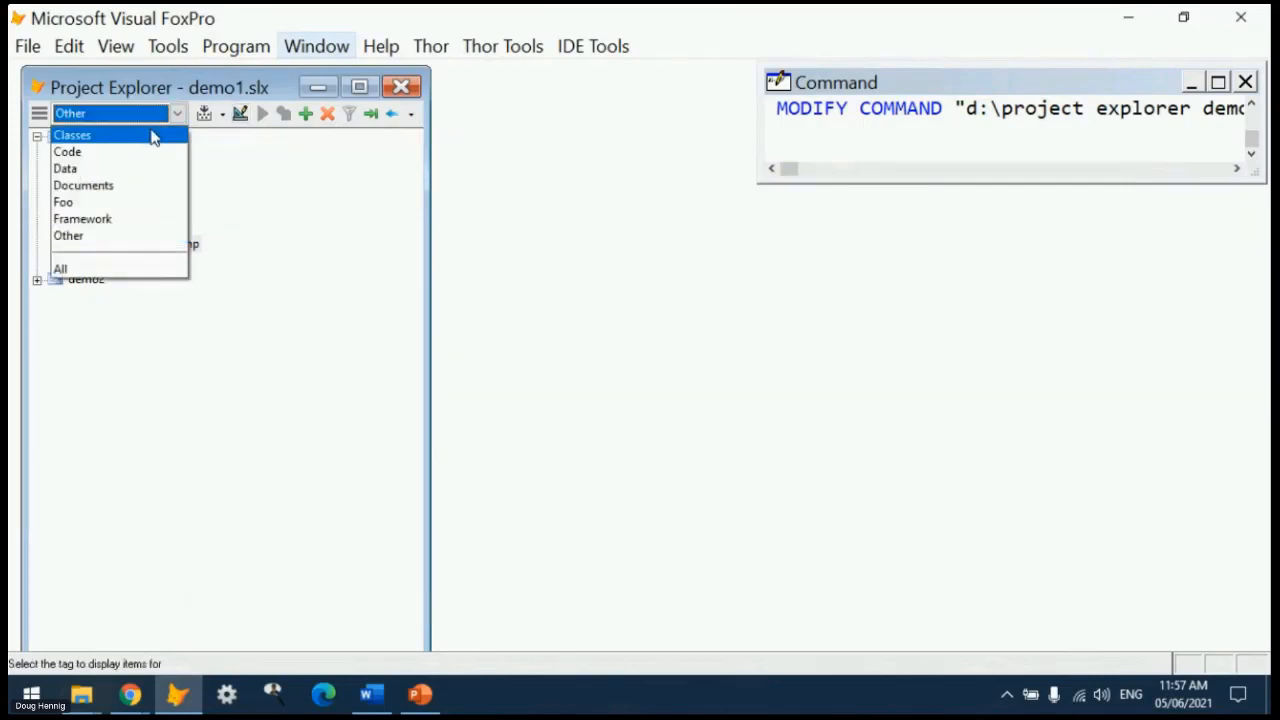
left_click(152, 136)
left_click(95, 156)
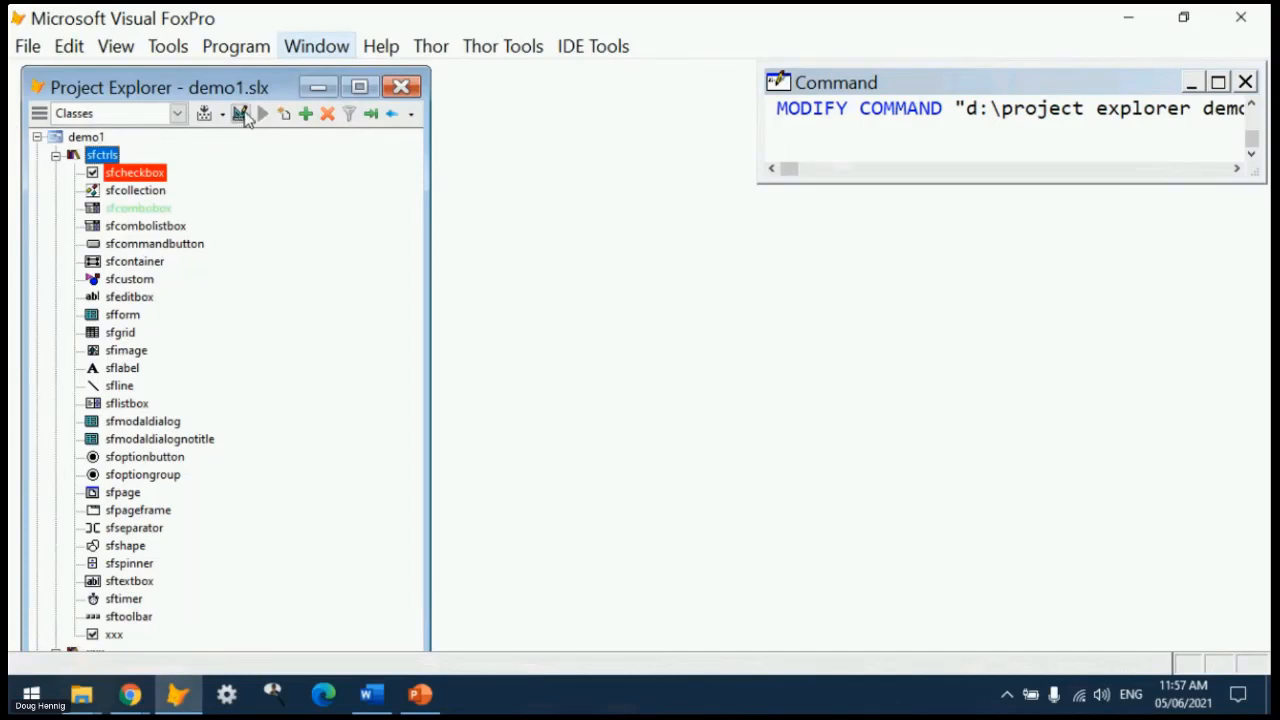
double_click(130, 297)
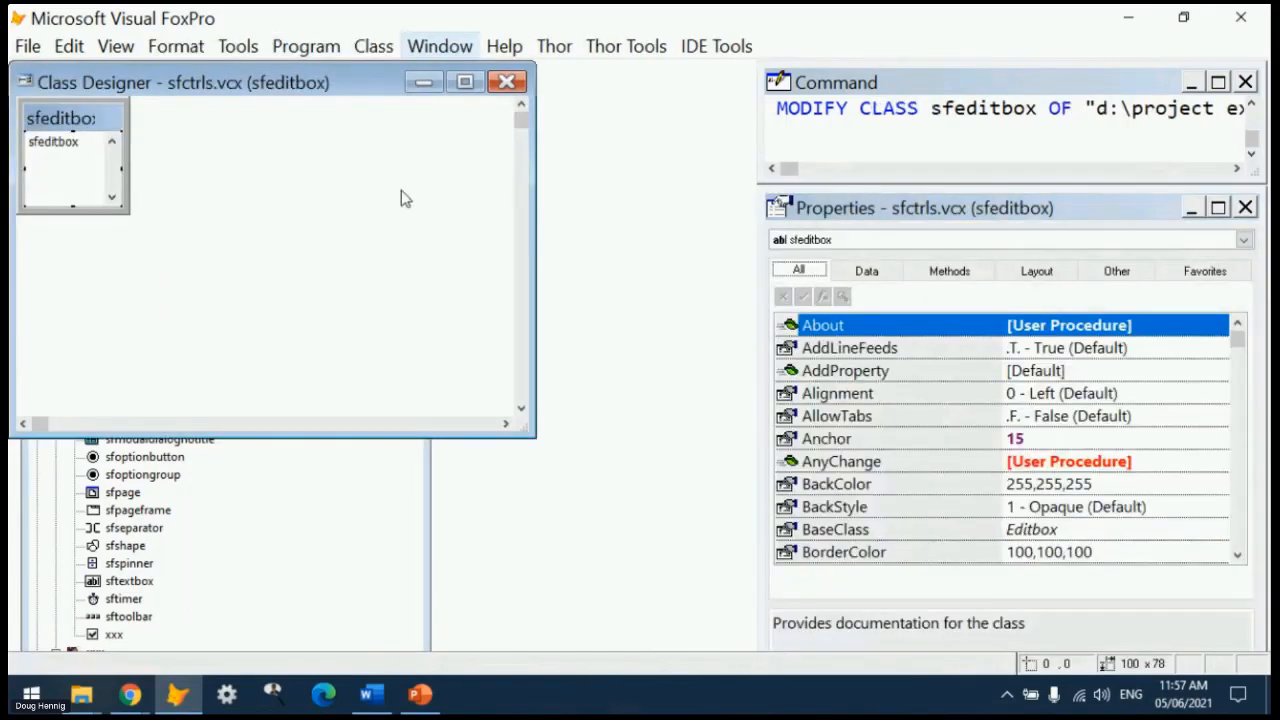
key("Escape")
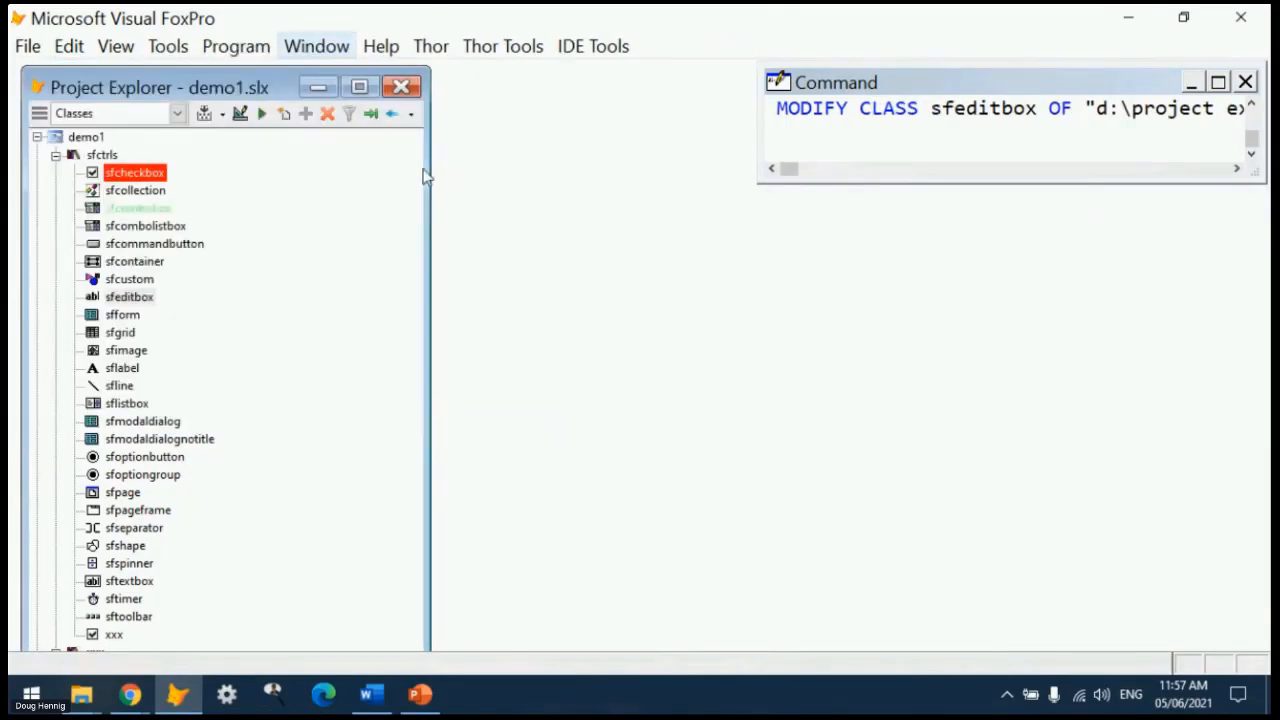
- Examine the project double-click action choices in the Project Explorer options, and leave without changes
left_click(40, 117)
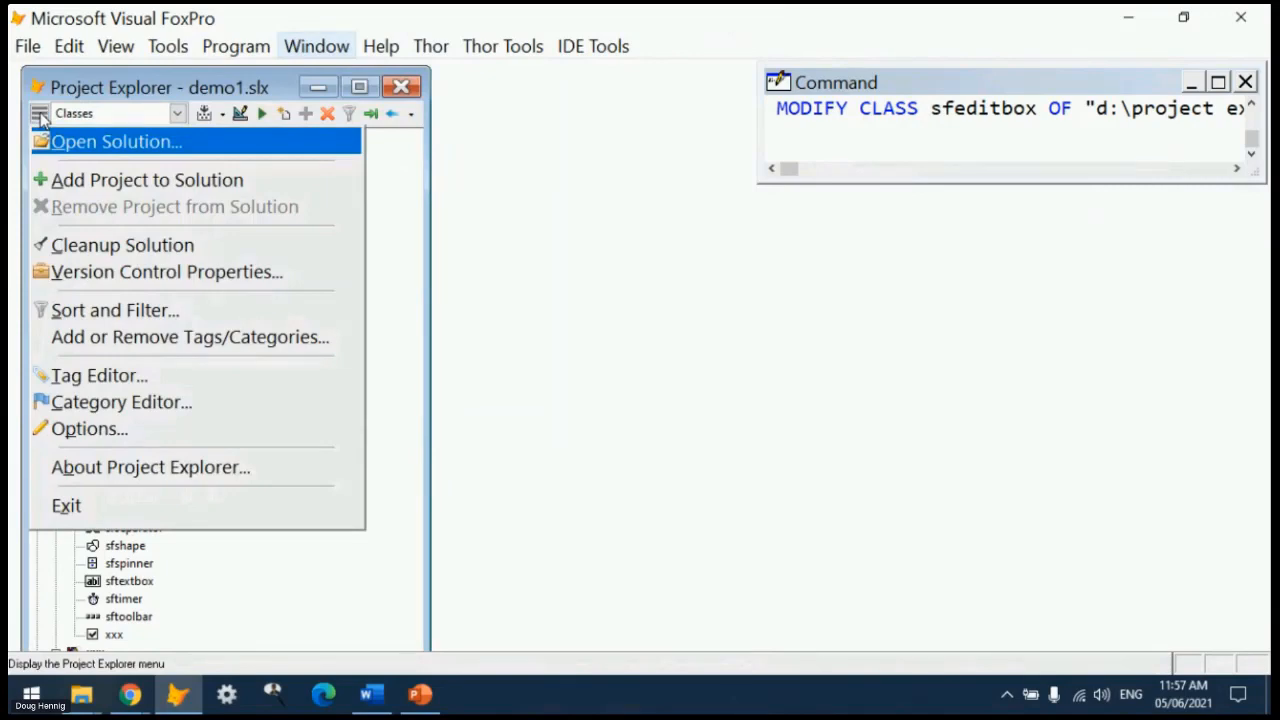
left_click(78, 430)
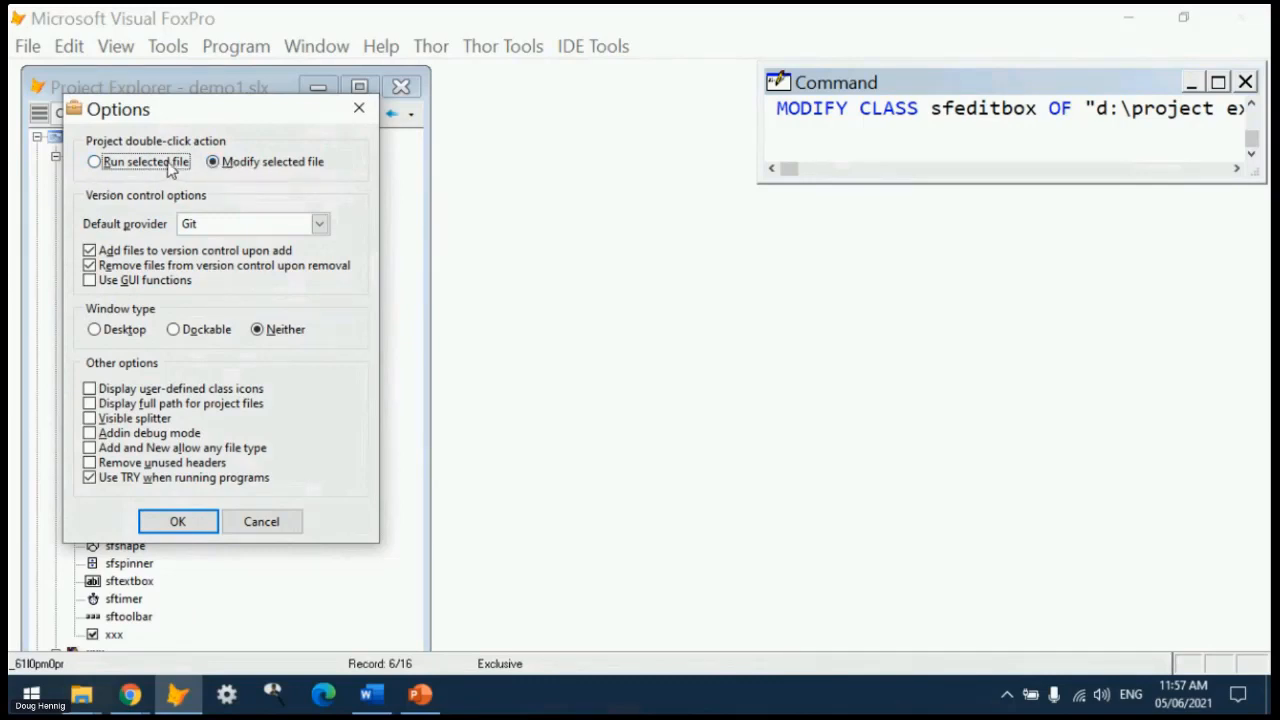
left_click(272, 525)
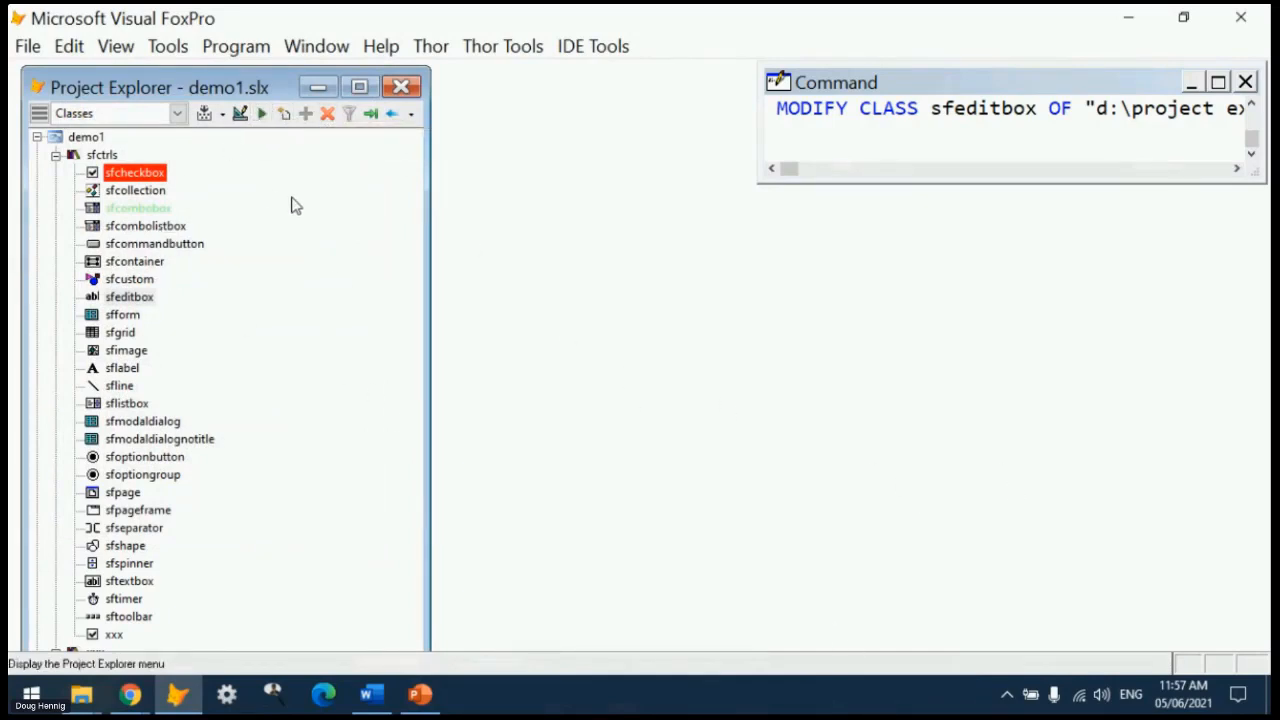
- Show the items tagged Code and run the startup program in demo1
left_click(178, 113)
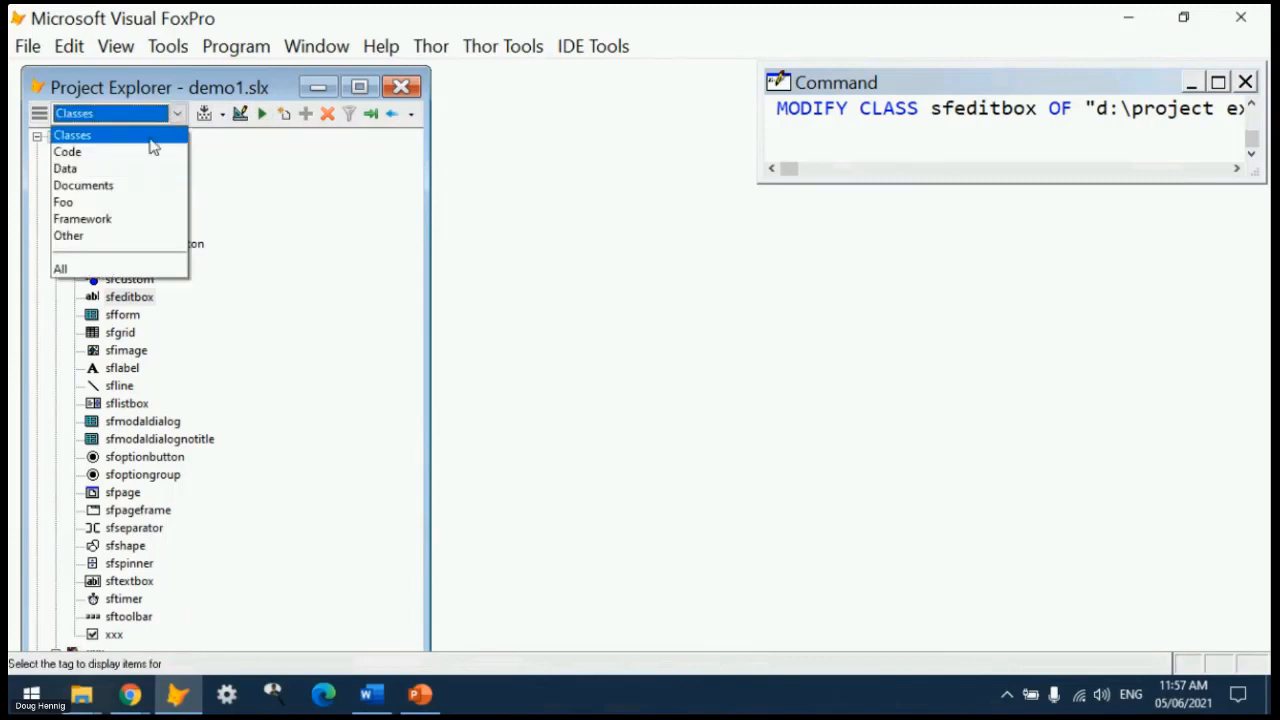
left_click(124, 153)
left_click(137, 177)
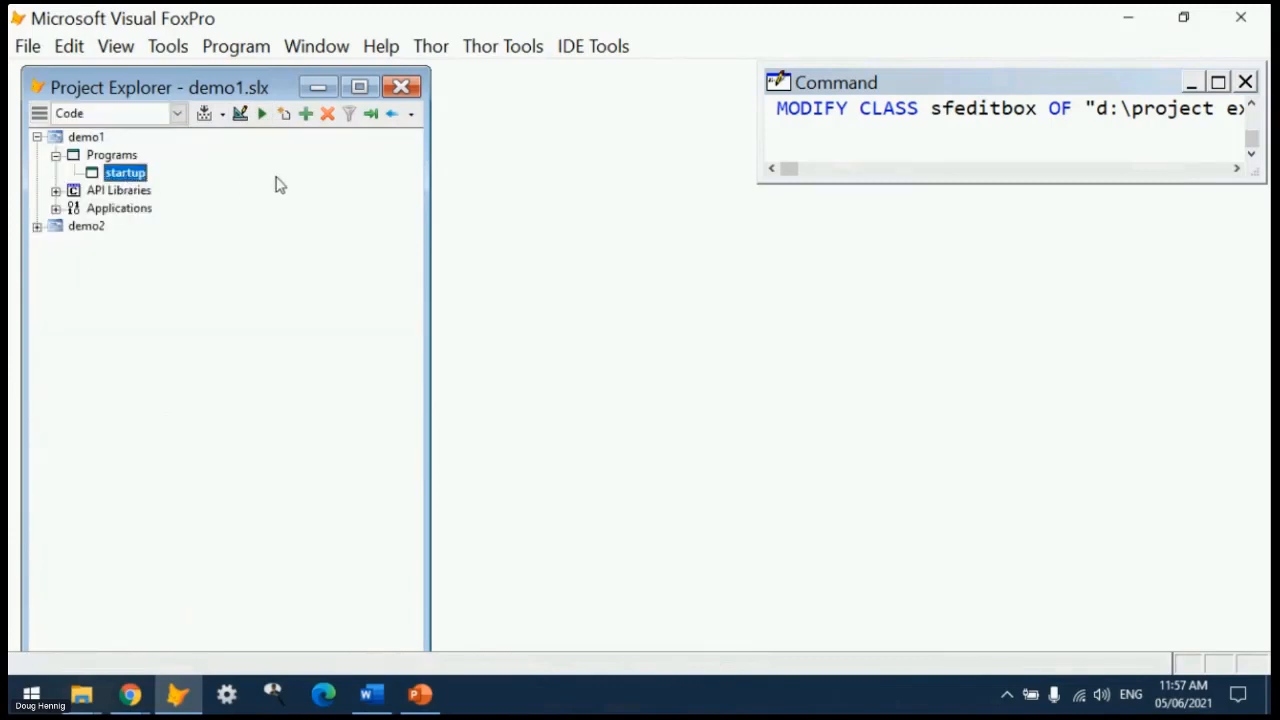
left_click(261, 114)
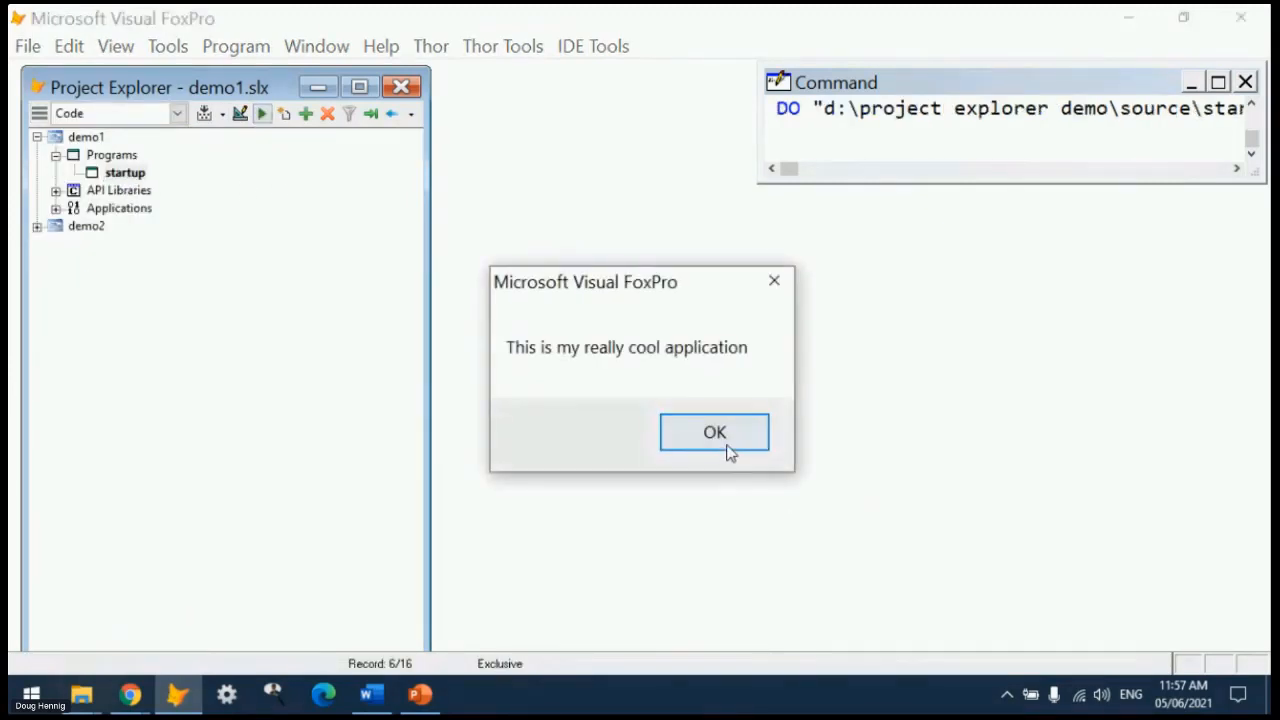
- Dismiss the startup program's message, then show the items tagged Data and browse the free table table1 in demo1
left_click(727, 442)
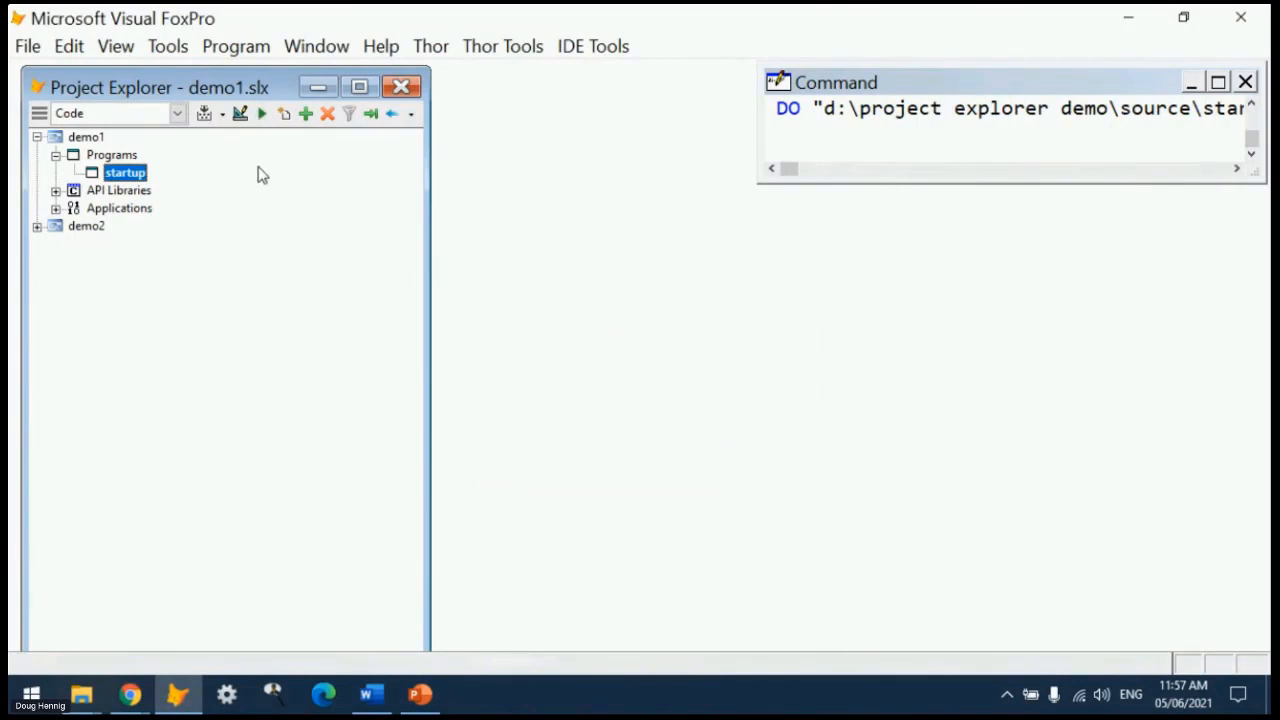
left_click(178, 113)
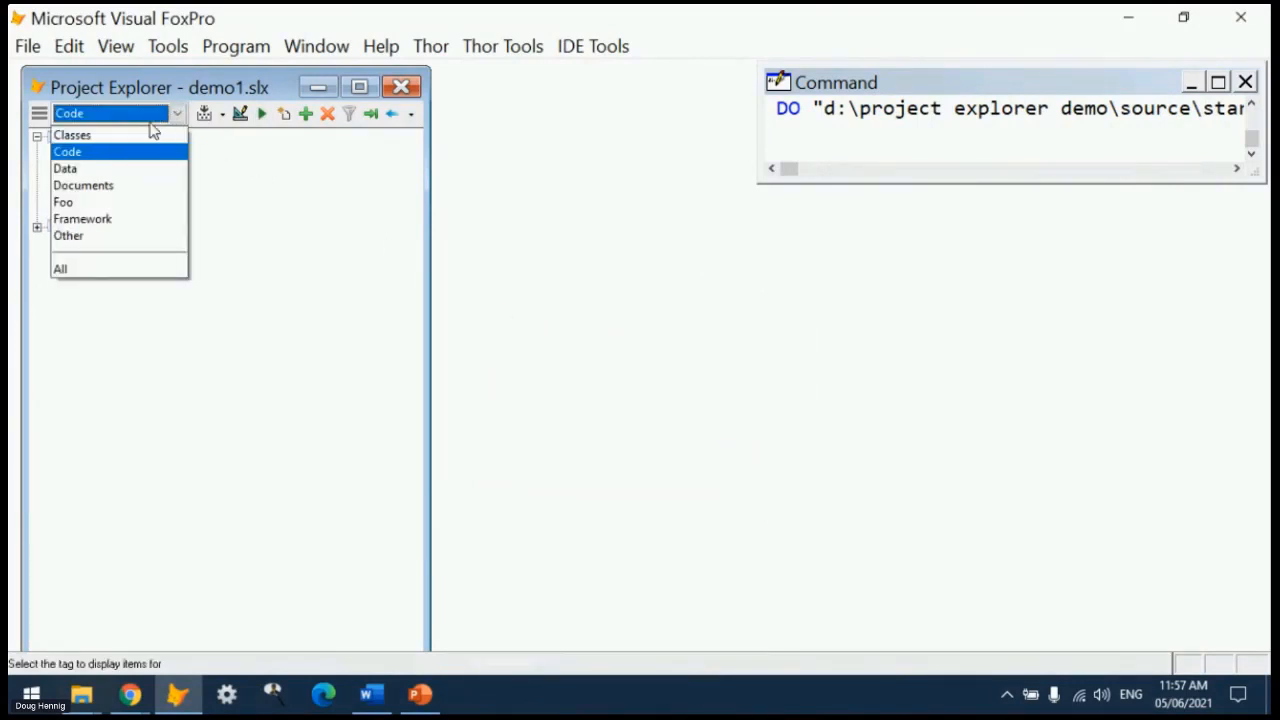
left_click(124, 169)
left_click(127, 192)
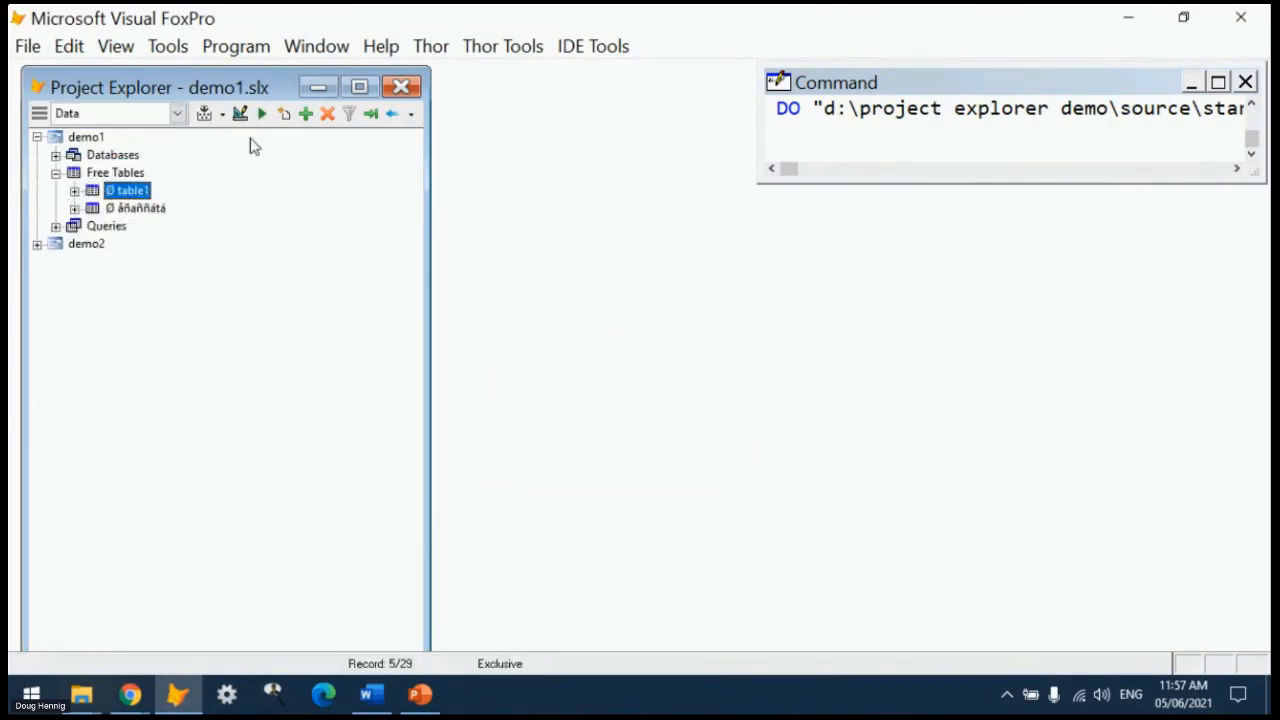
left_click(260, 114)
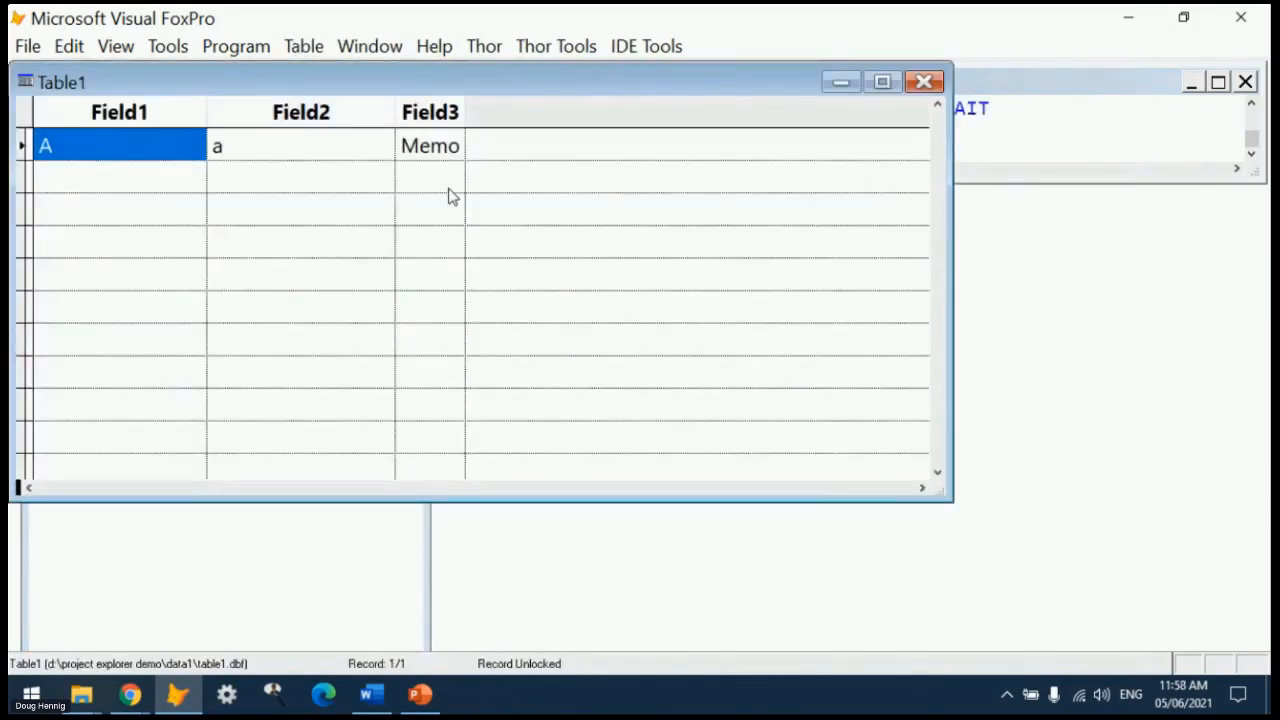
key("Escape")
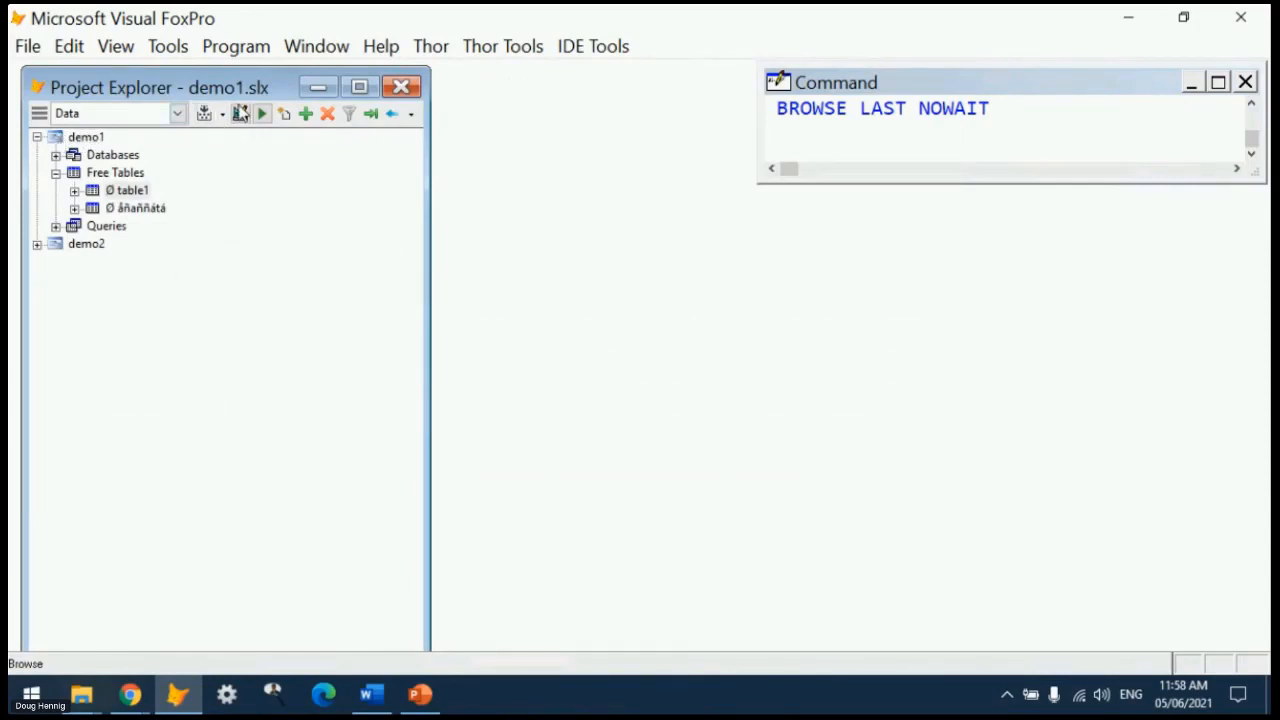
- Show the items tagged Classes and then Code, start a new program in demo1, and cancel its creation
left_click(151, 116)
left_click(128, 139)
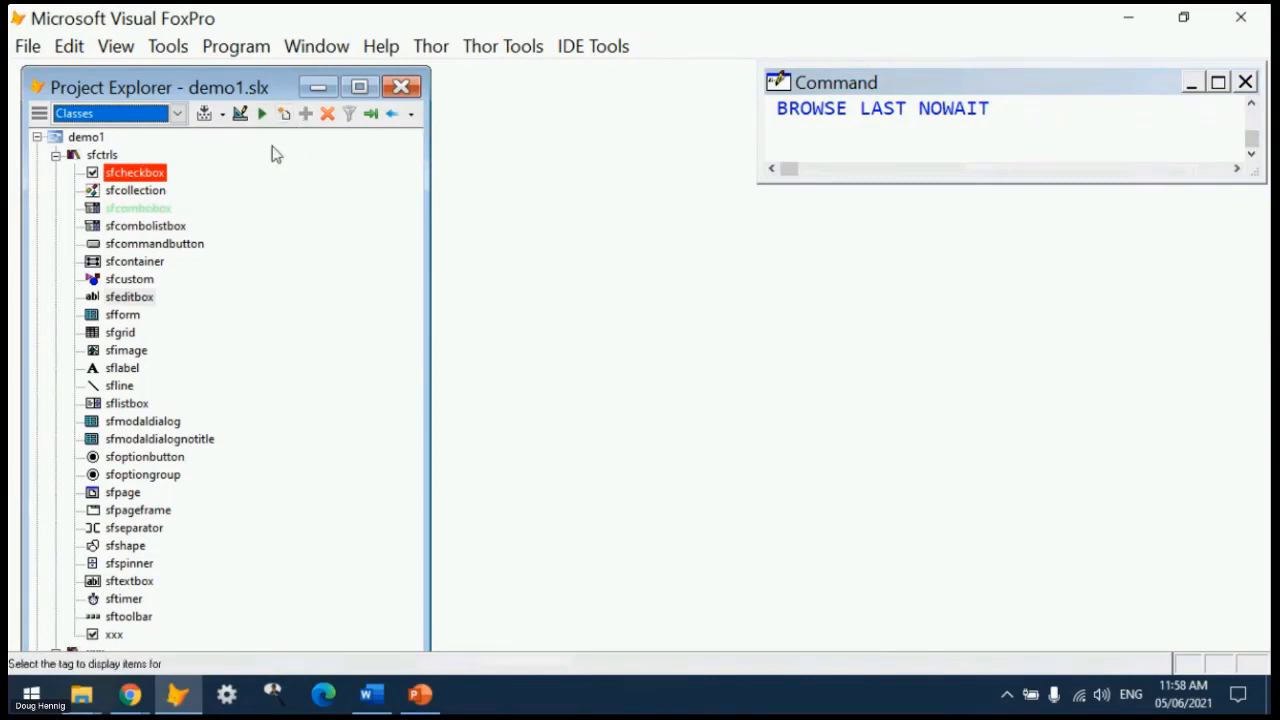
left_click(177, 114)
left_click(145, 149)
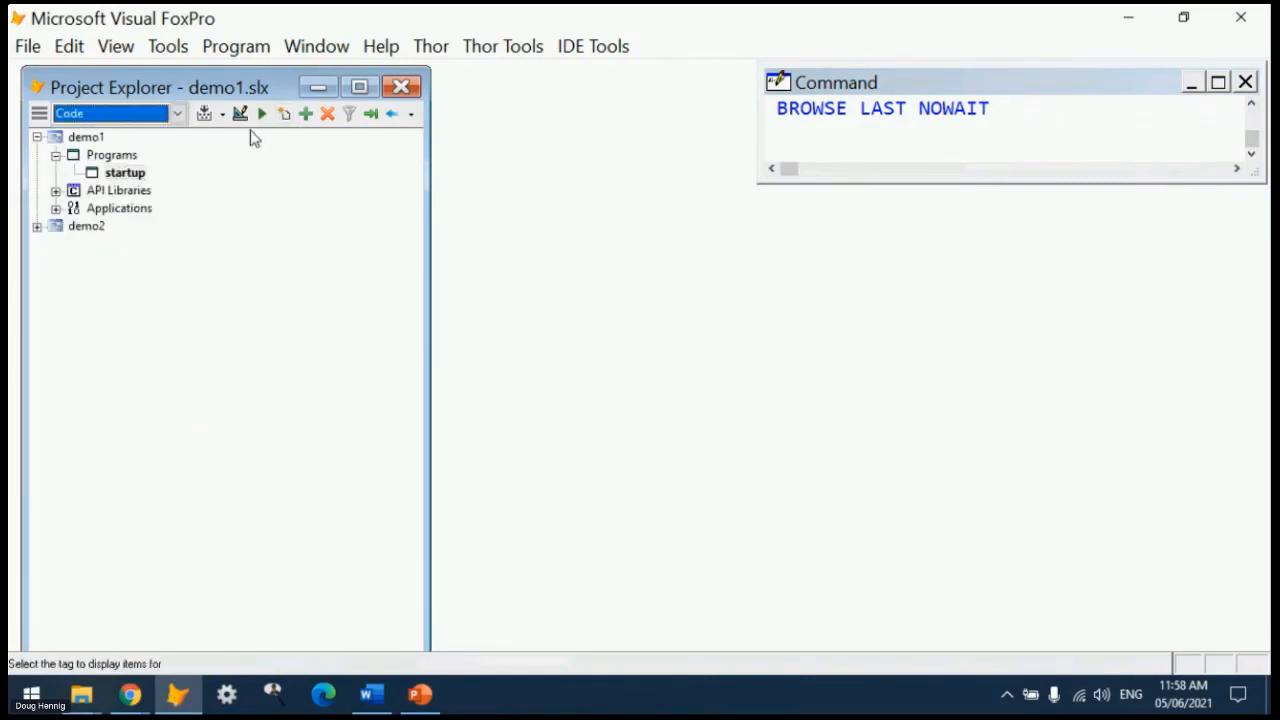
left_click(285, 114)
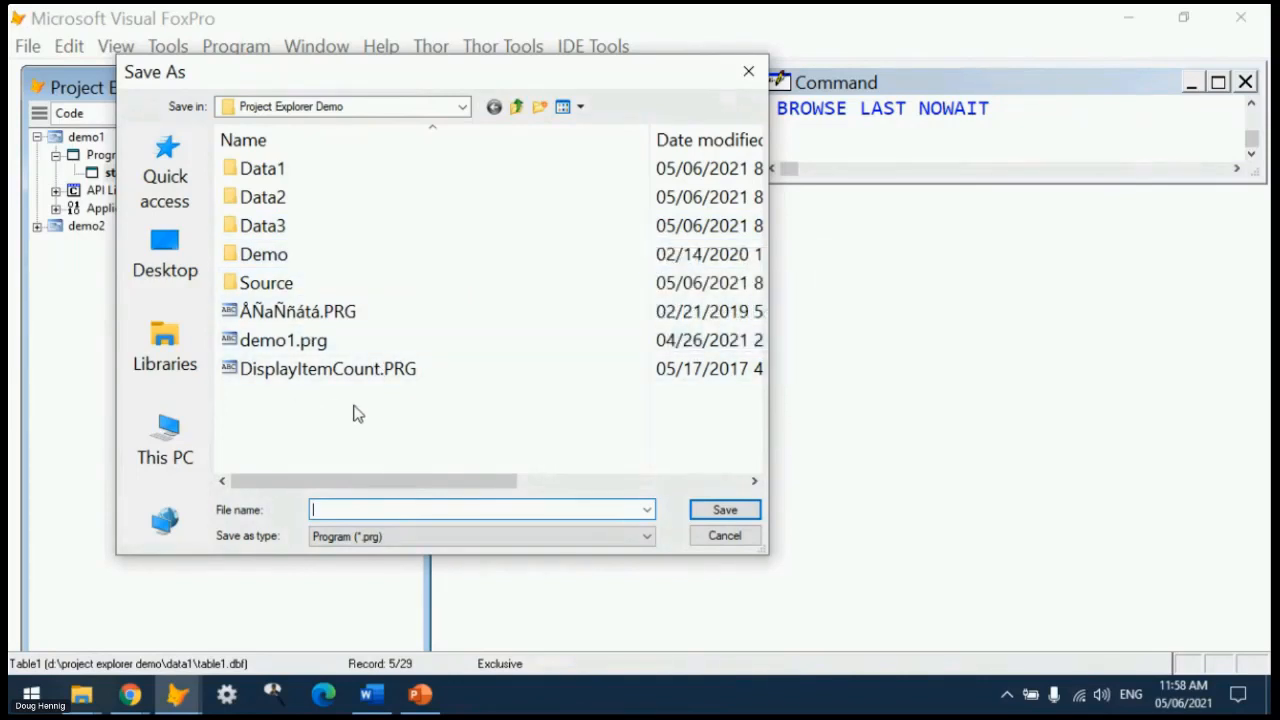
left_click(724, 536)
- Show the items tagged Classes and start a new class based on sfeditbox from the sfctrls library
left_click(176, 115)
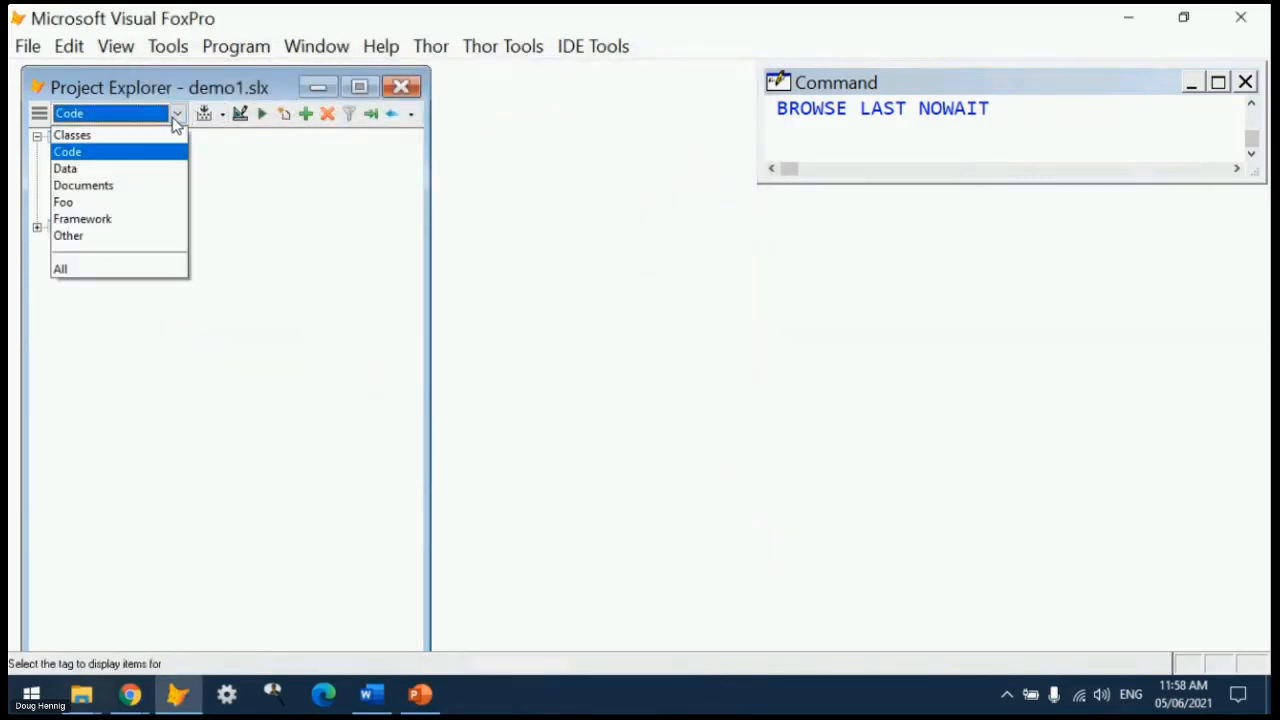
left_click(110, 135)
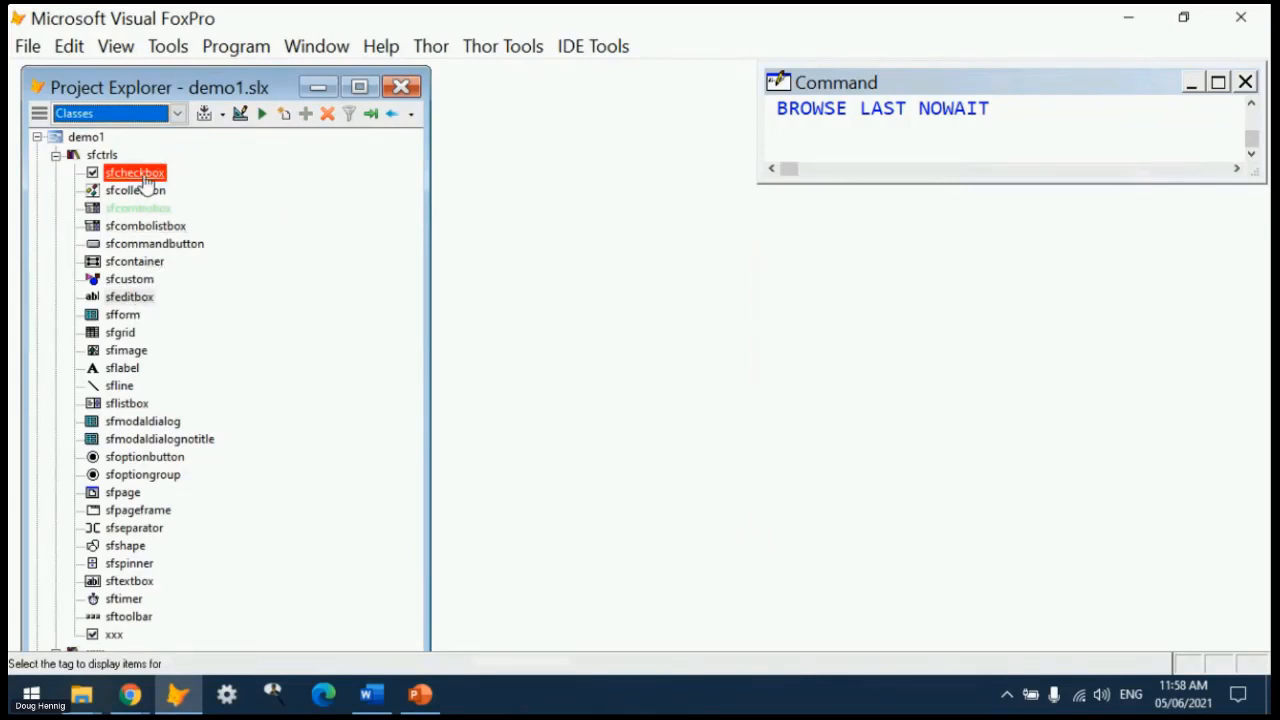
left_click(130, 297)
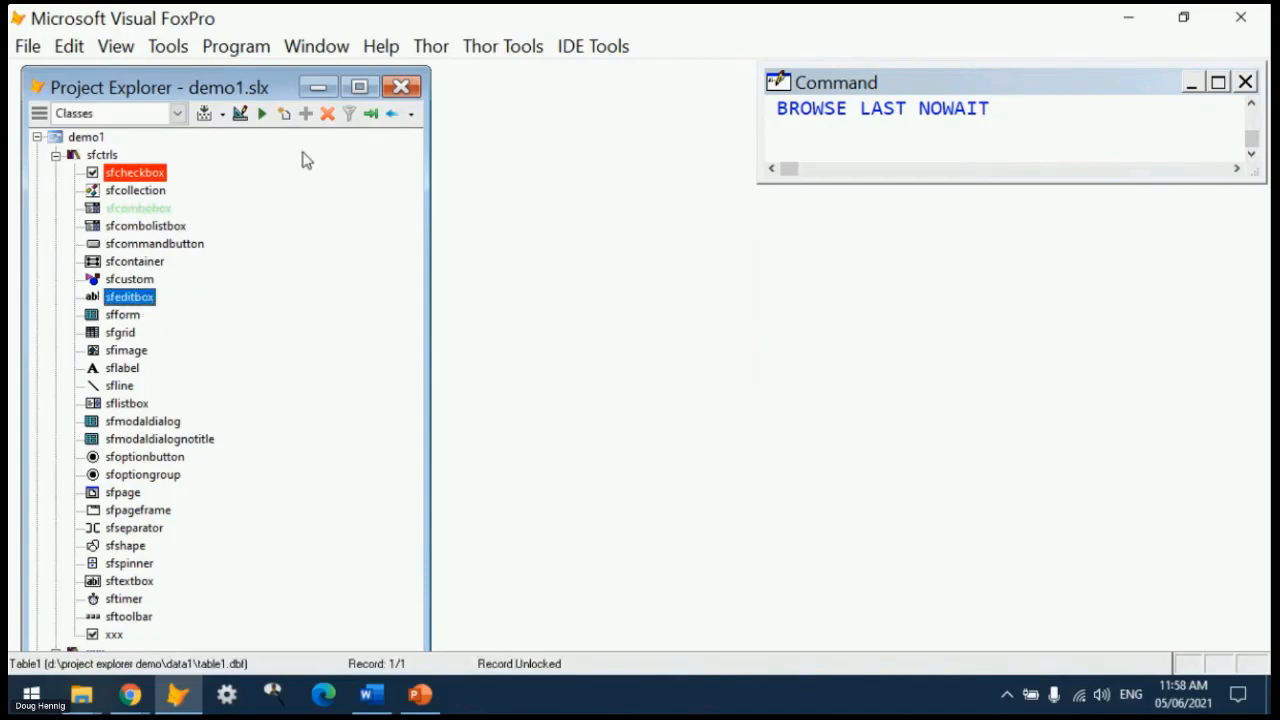
left_click(284, 113)
left_click_drag(538, 272, 410, 123)
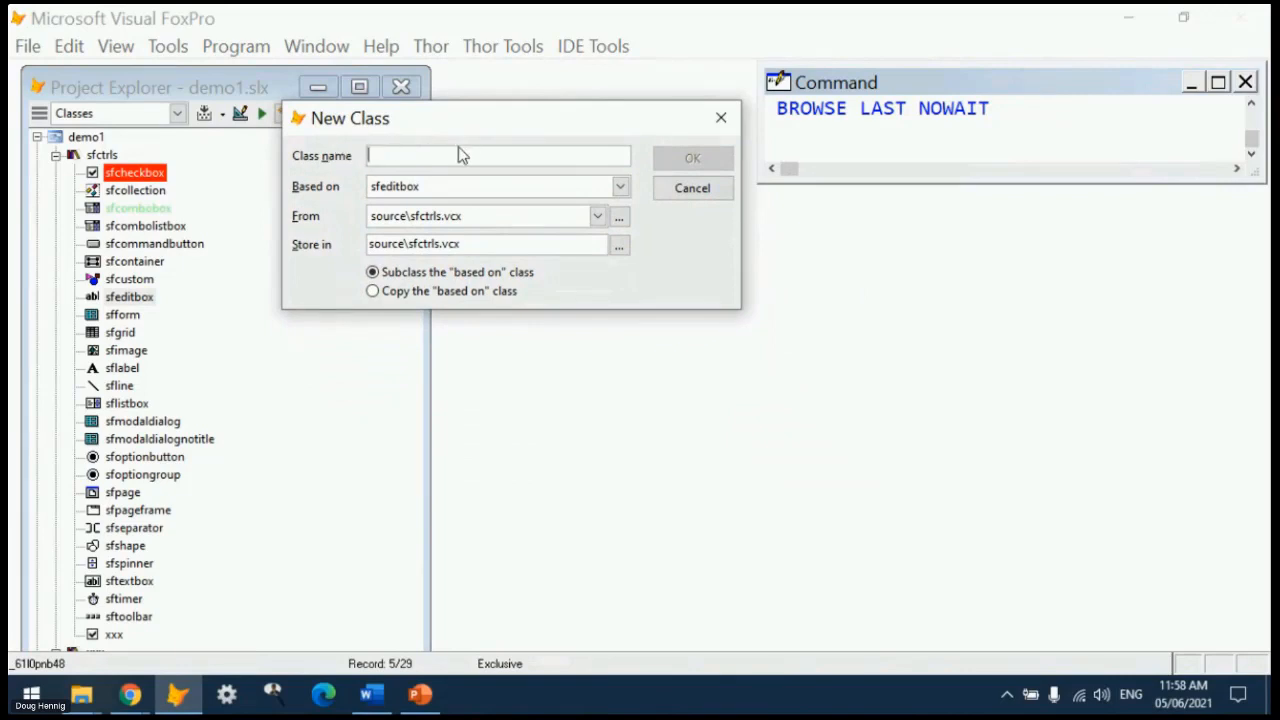
- Switch the new class's source library to comserver.vcx with comserver as its base, and return it to sfctrls.vcx
left_click(597, 217)
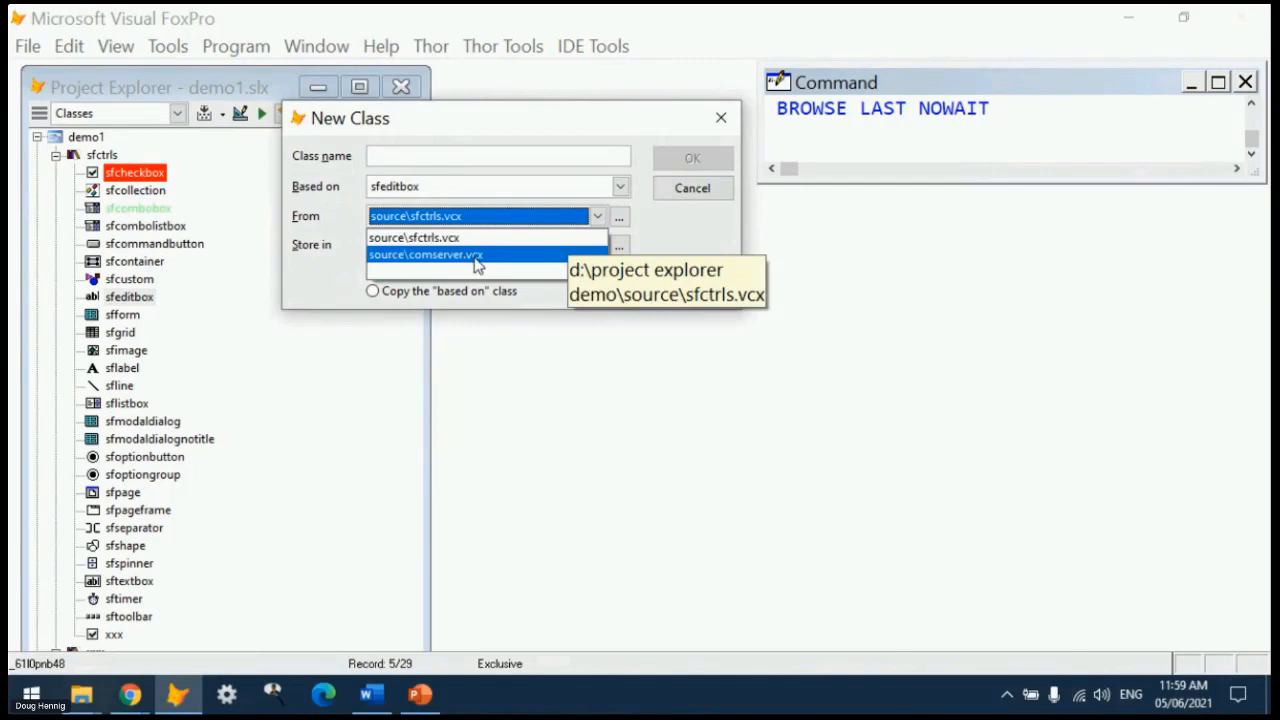
left_click(475, 256)
left_click(619, 186)
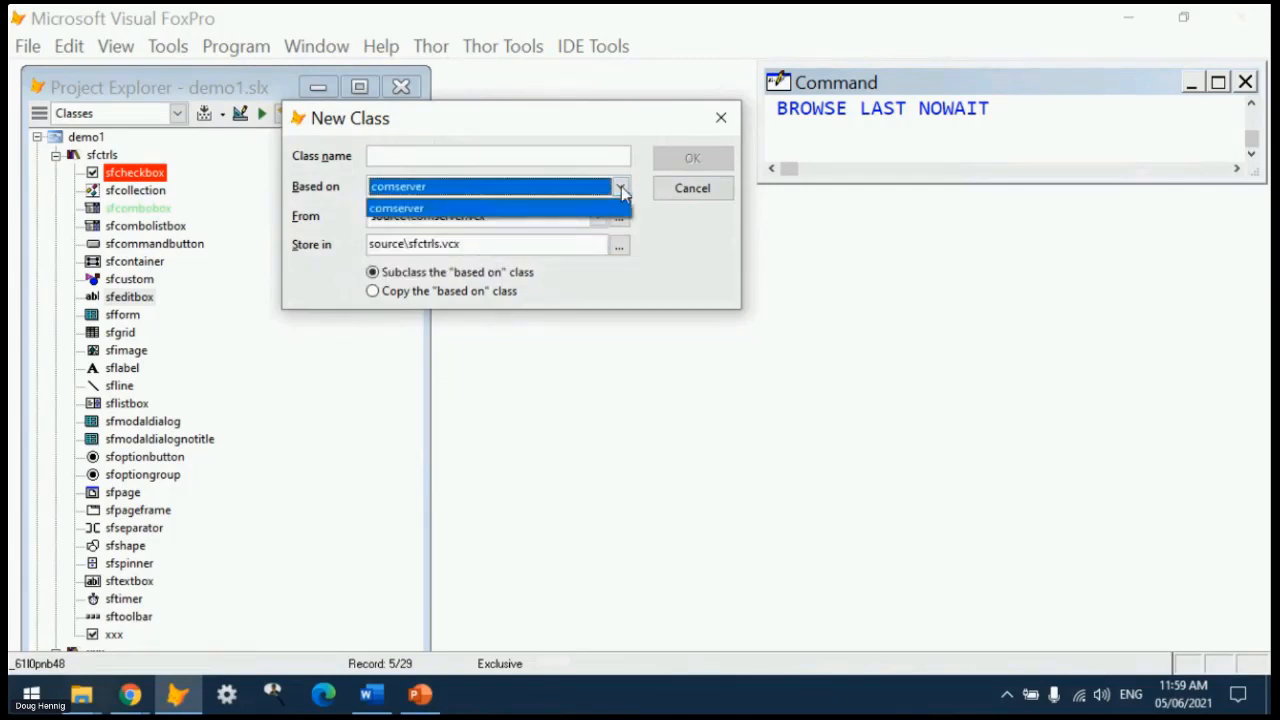
left_click(425, 208)
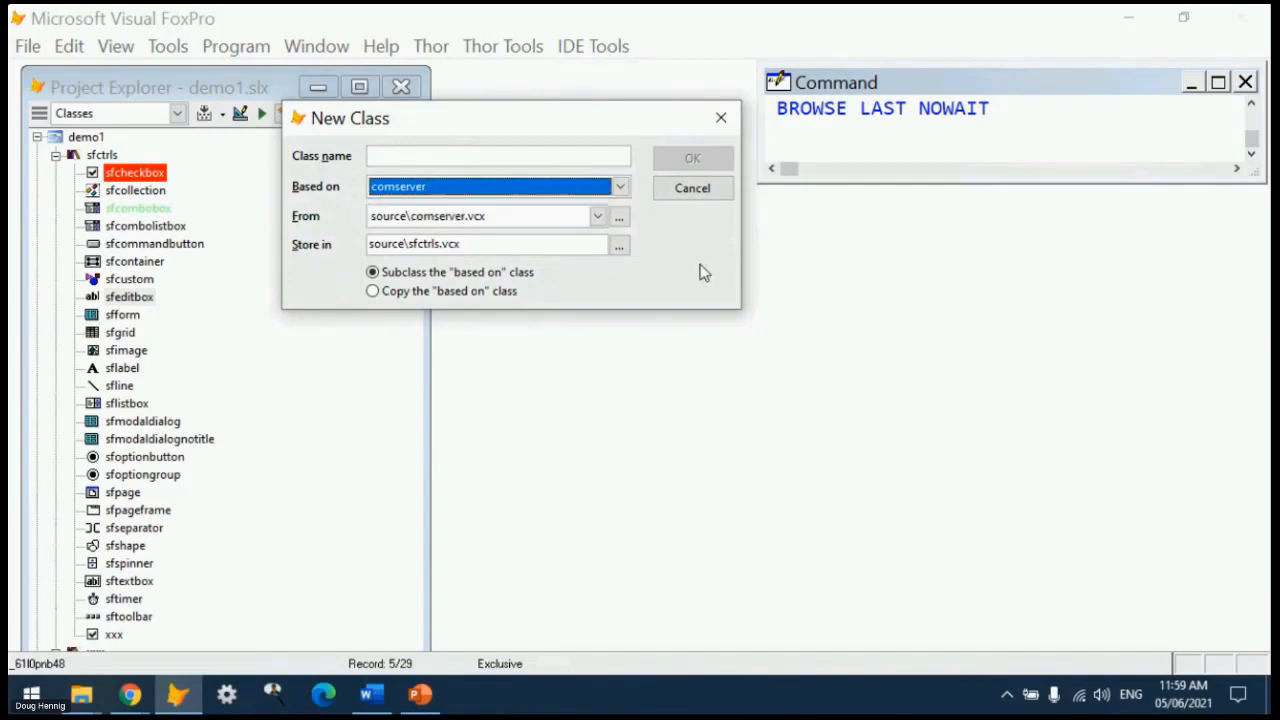
left_click(595, 216)
left_click(508, 237)
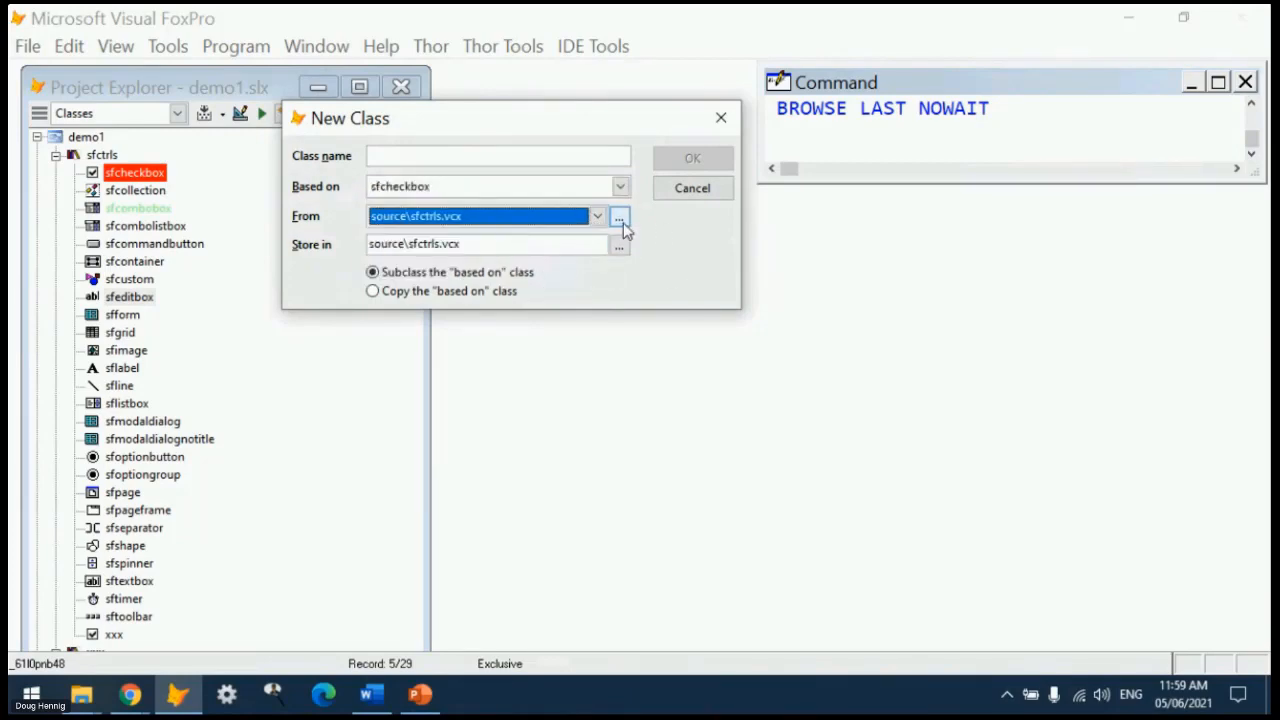
- Examine the class library file browser and the list of available base classes for the new class
left_click(619, 219)
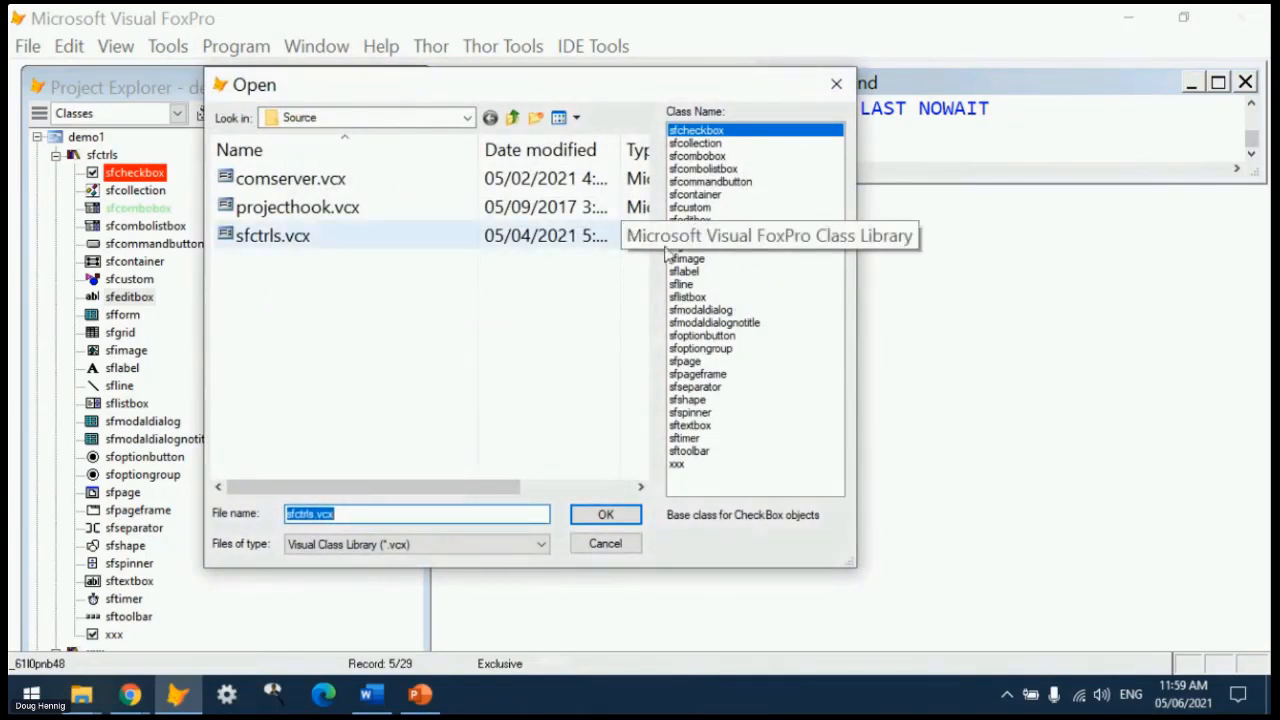
left_click(604, 543)
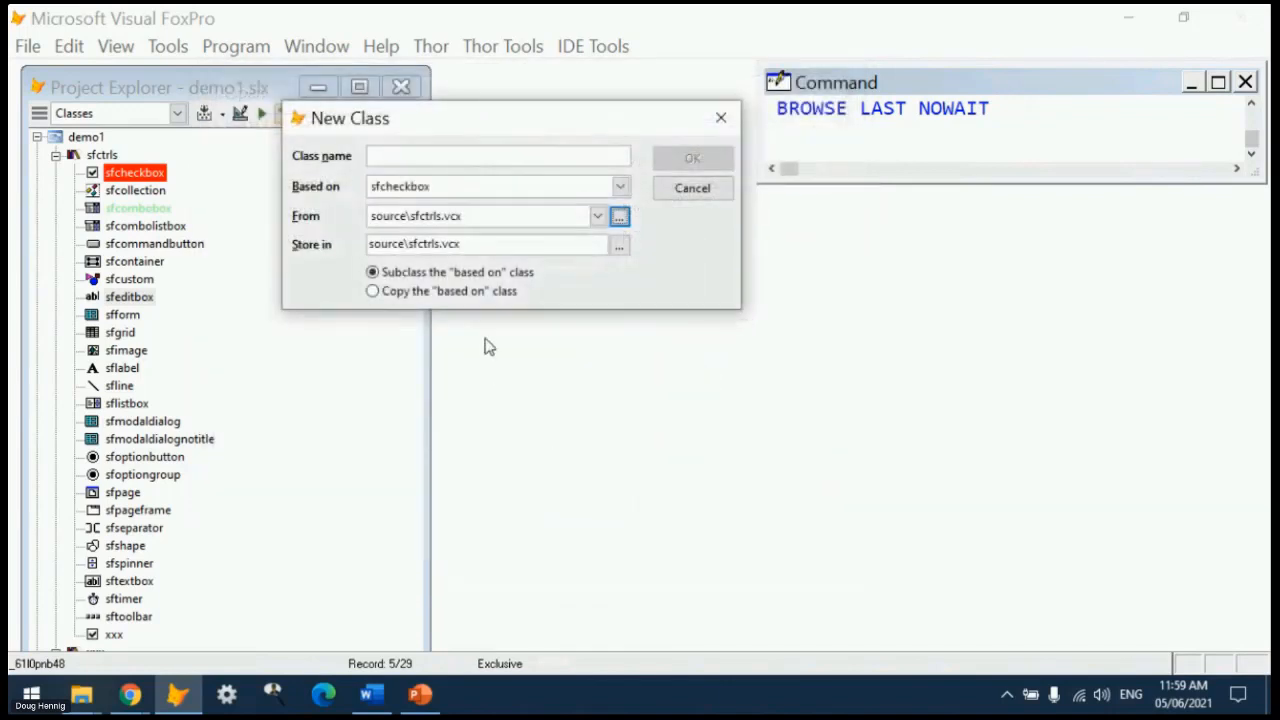
left_click(620, 186)
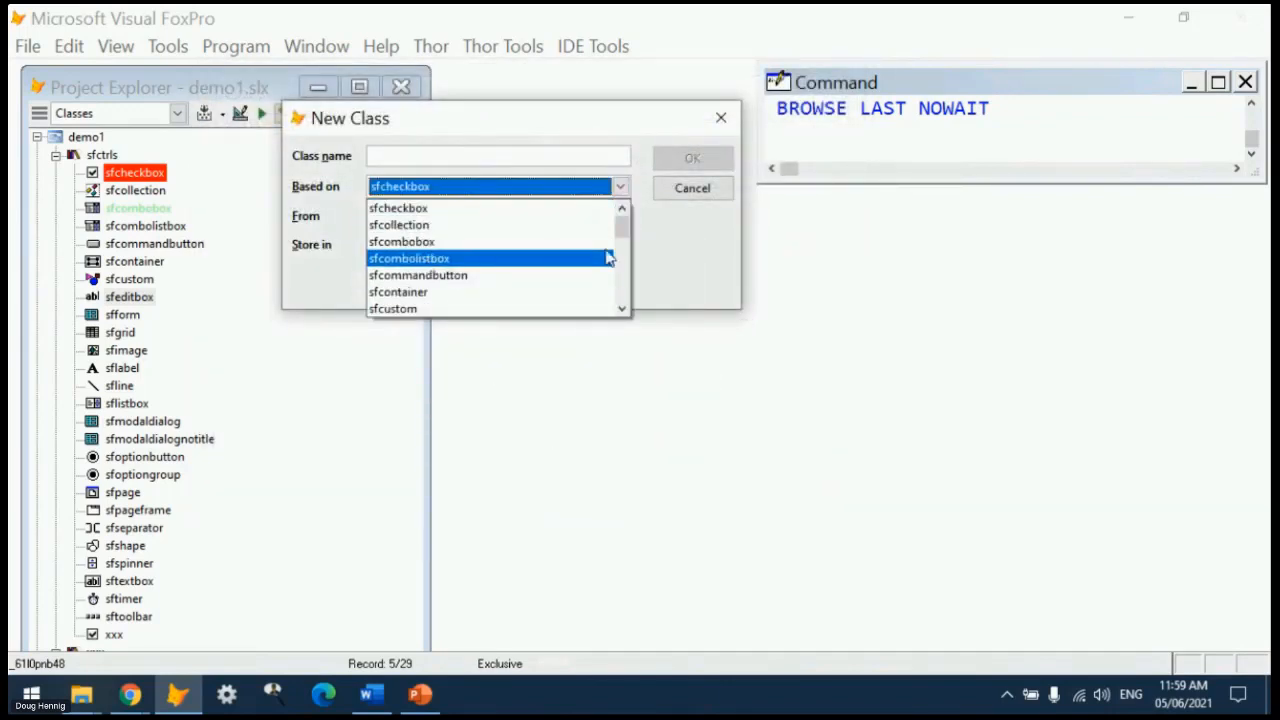
left_click(681, 240)
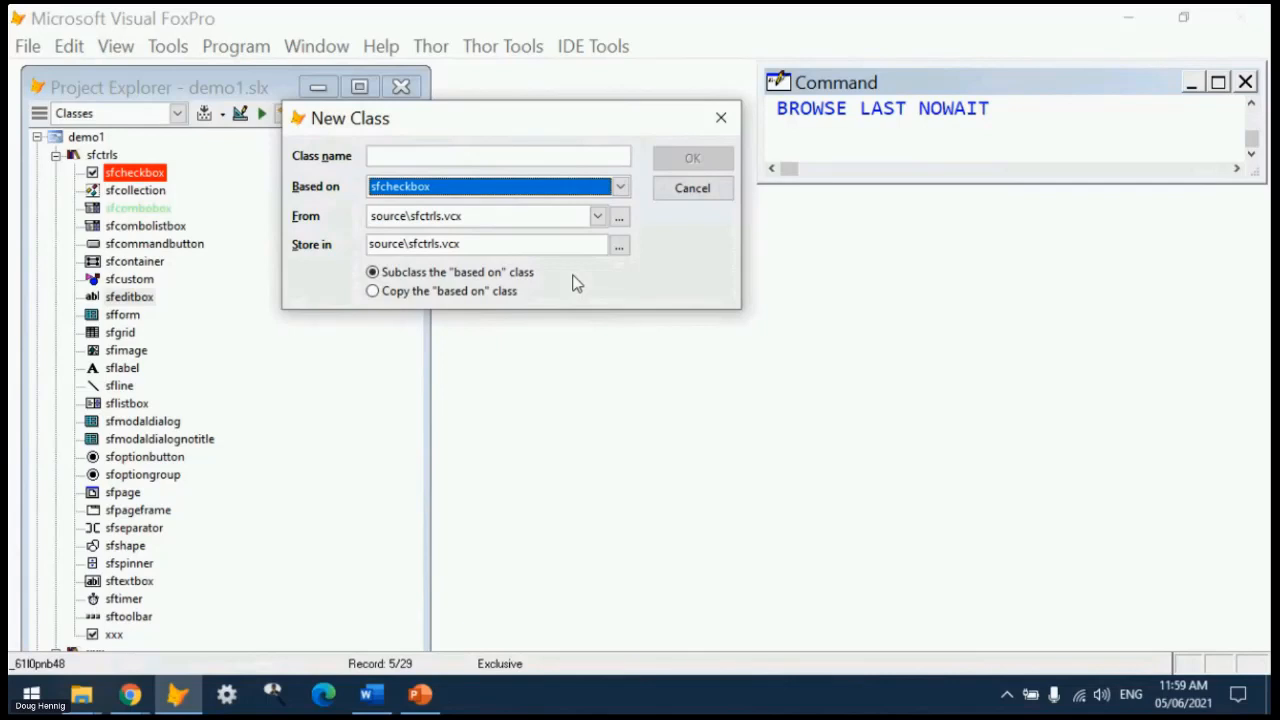
- Set the new class to copy its "based on" class, name it fffff, and cancel its creation
left_click(478, 295)
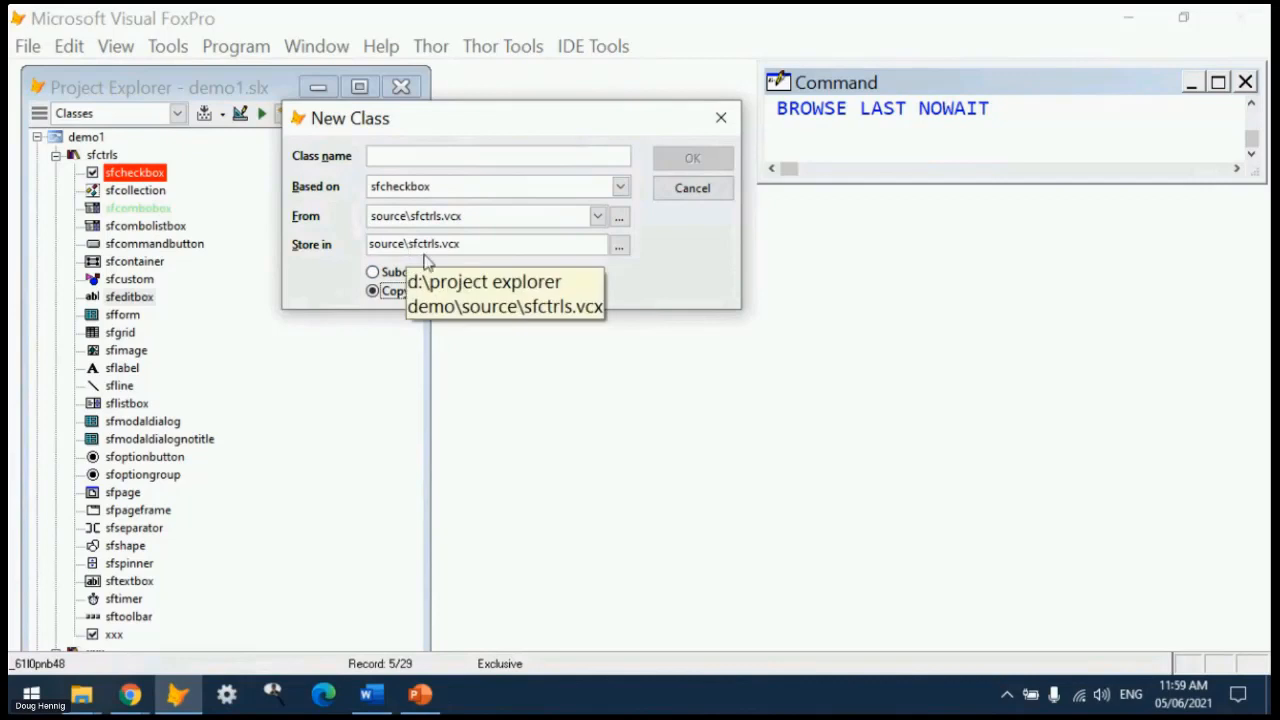
left_click(430, 156)
type("ffff")
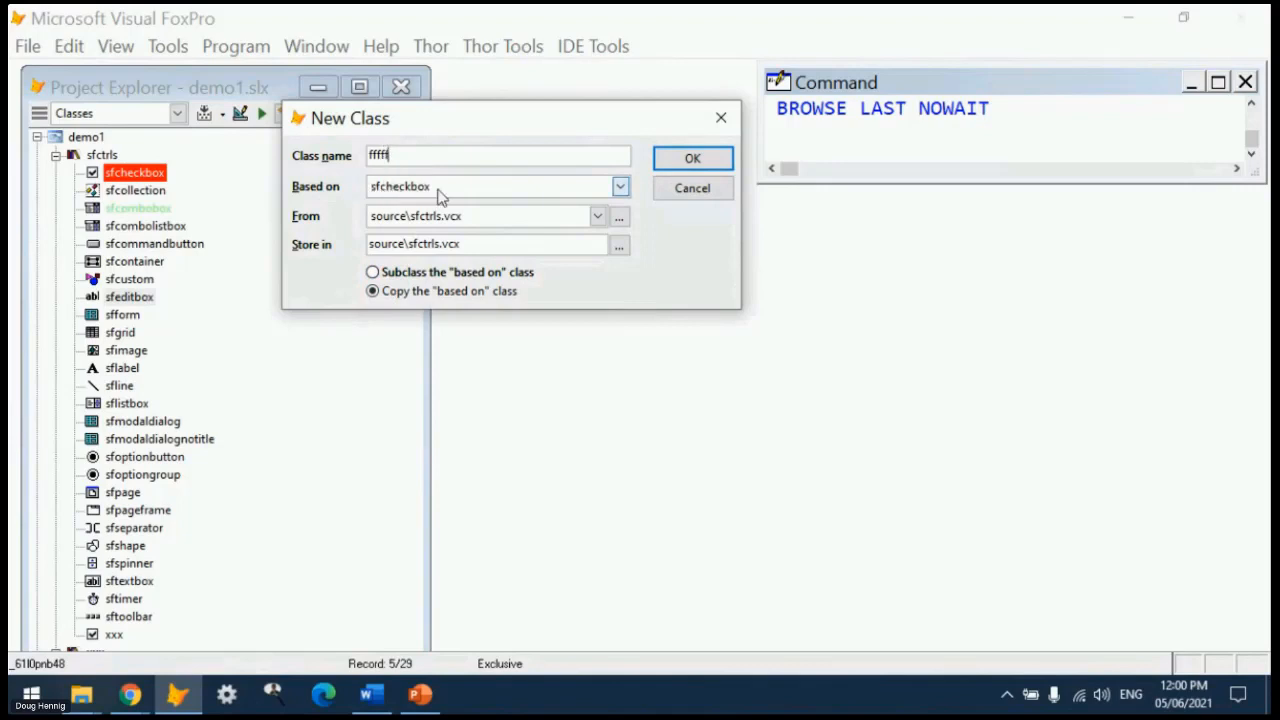
type("f")
left_click(710, 189)
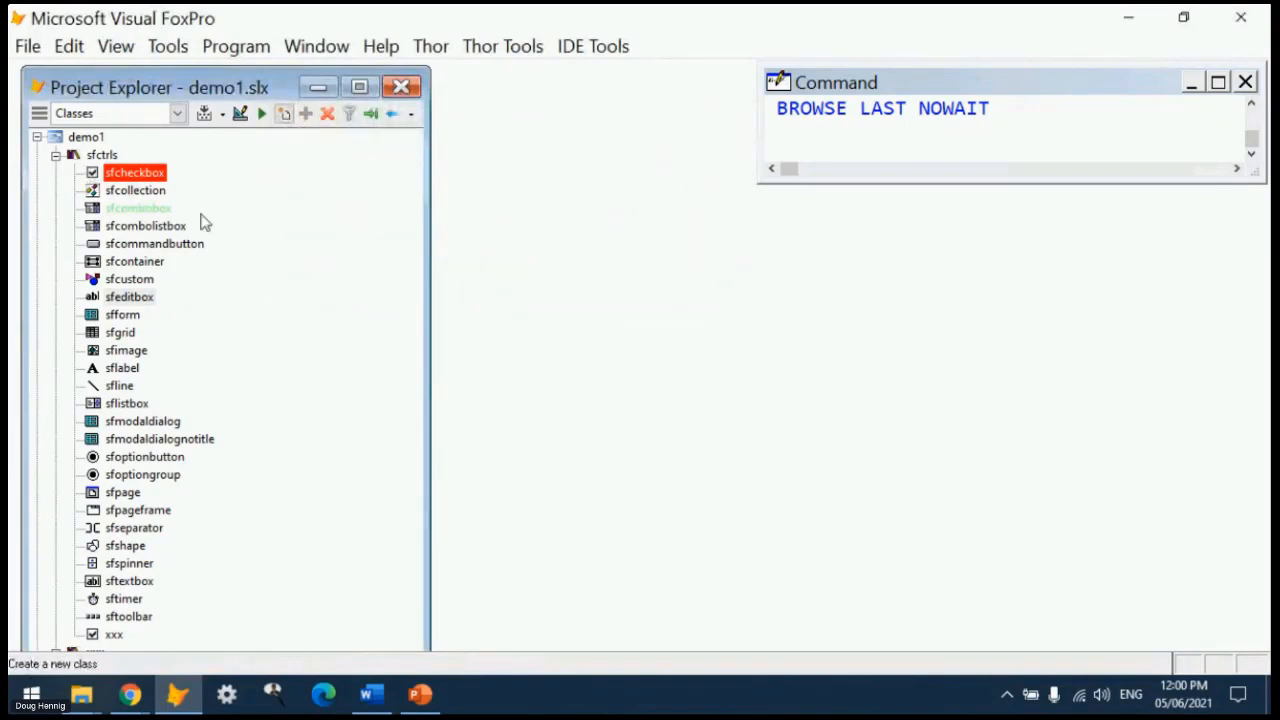
- Examine the commands available for the sfform class, including Create Form from Class, without running any
left_click(122, 316)
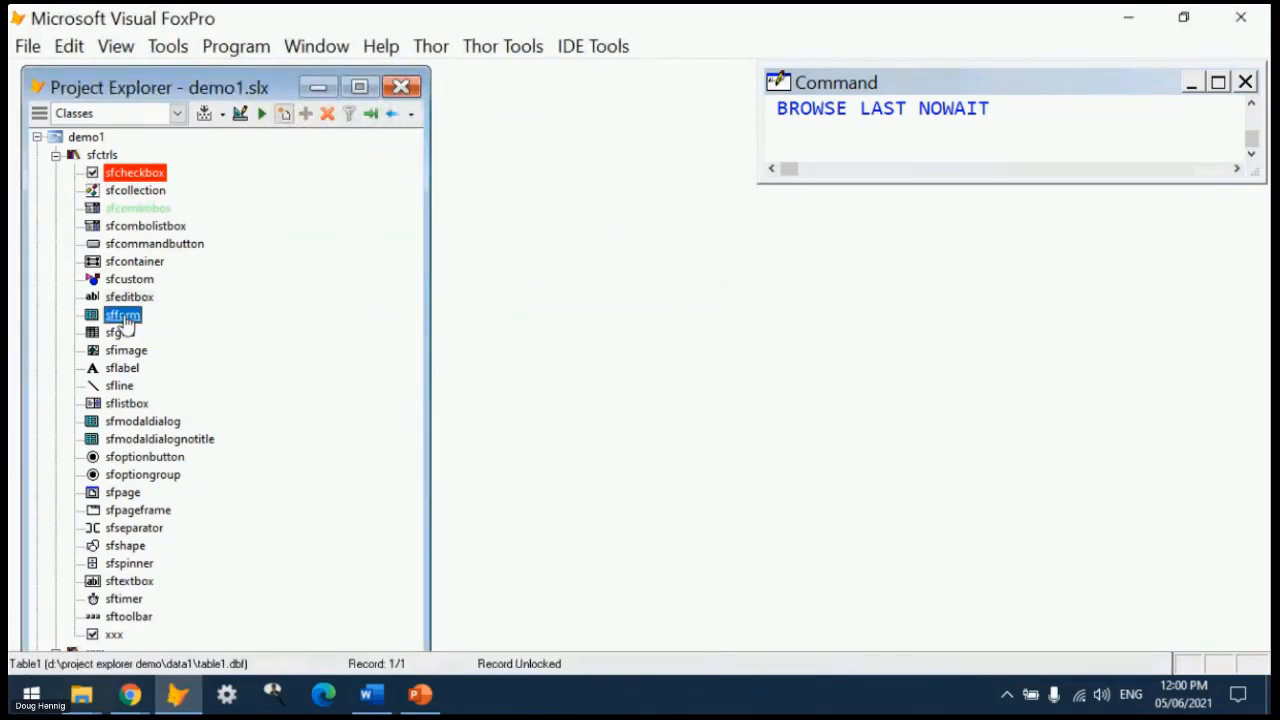
right_click(125, 322)
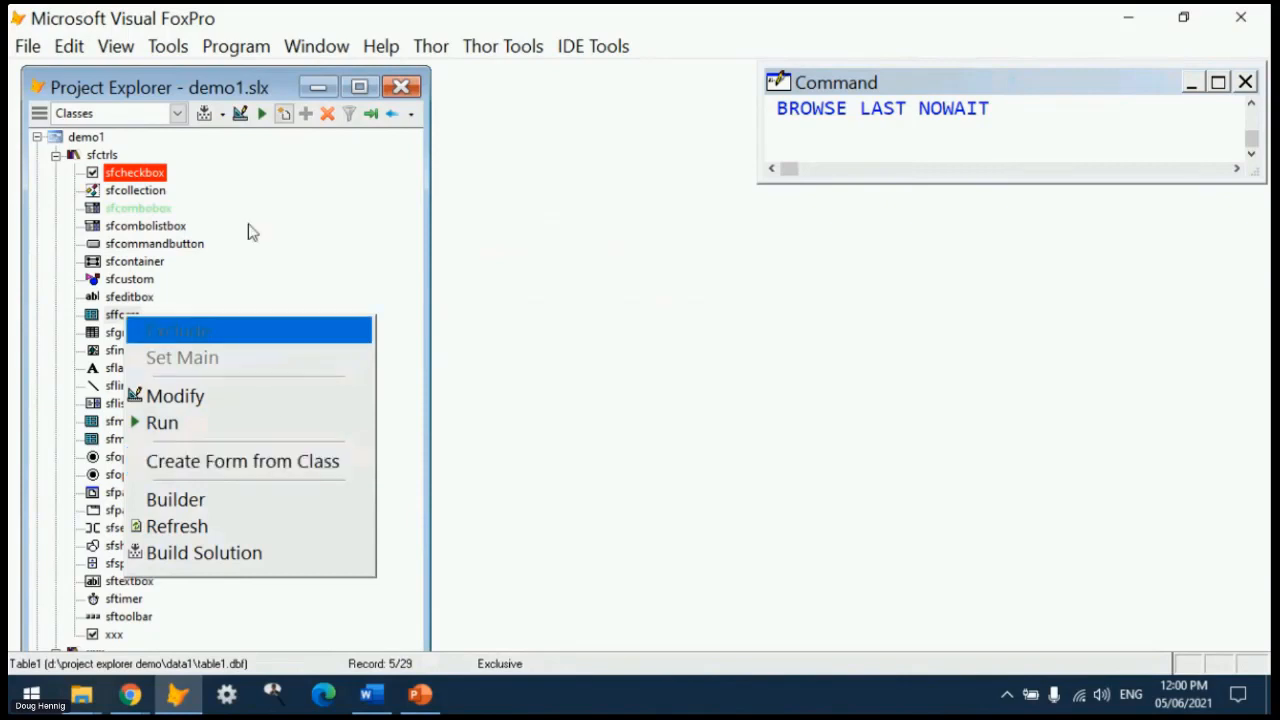
left_click(200, 84)
- Show the items tagged Documents and start a new form in demo1 with source\sfctrls.vcx as its source library
left_click(155, 114)
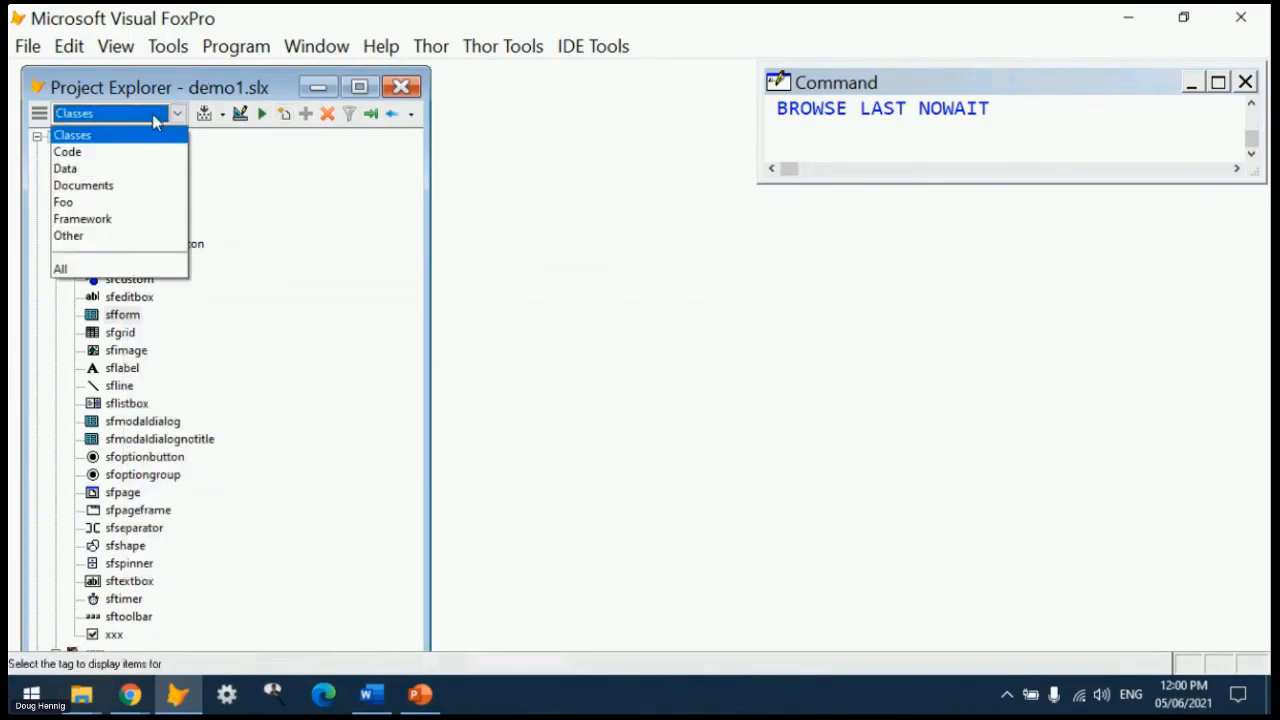
left_click(90, 185)
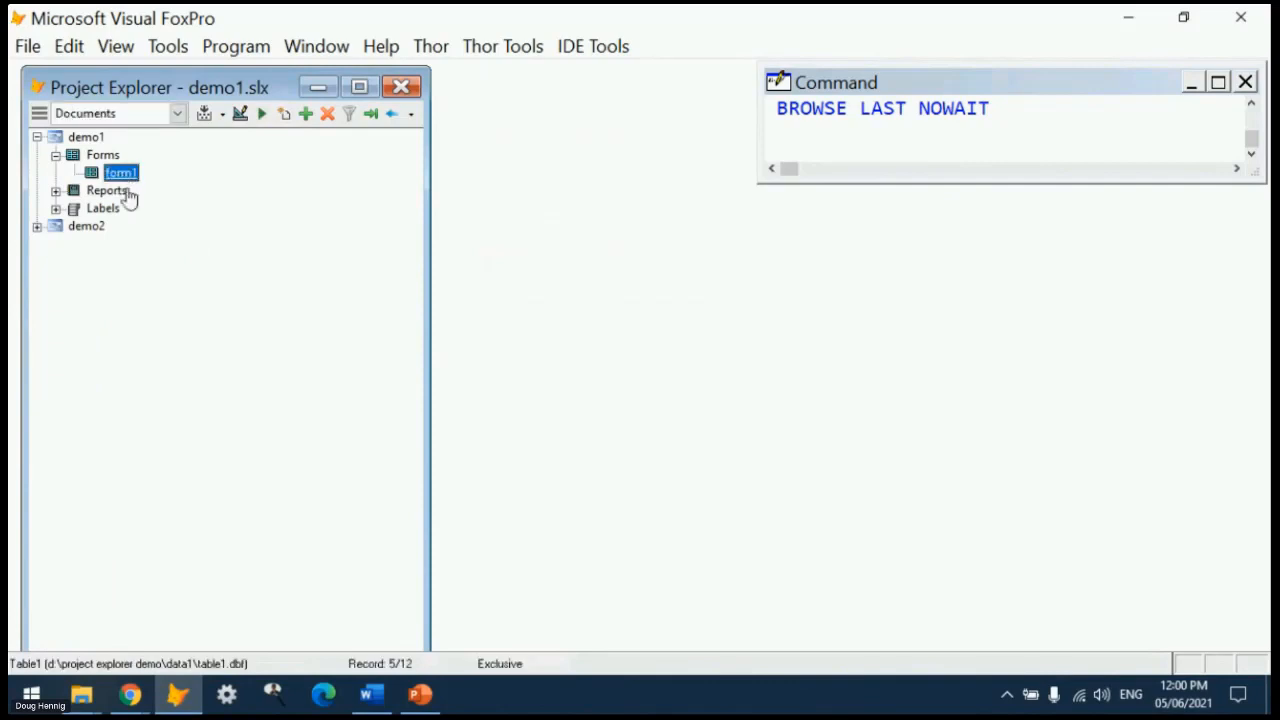
left_click(284, 114)
left_click_drag(514, 306, 330, 145)
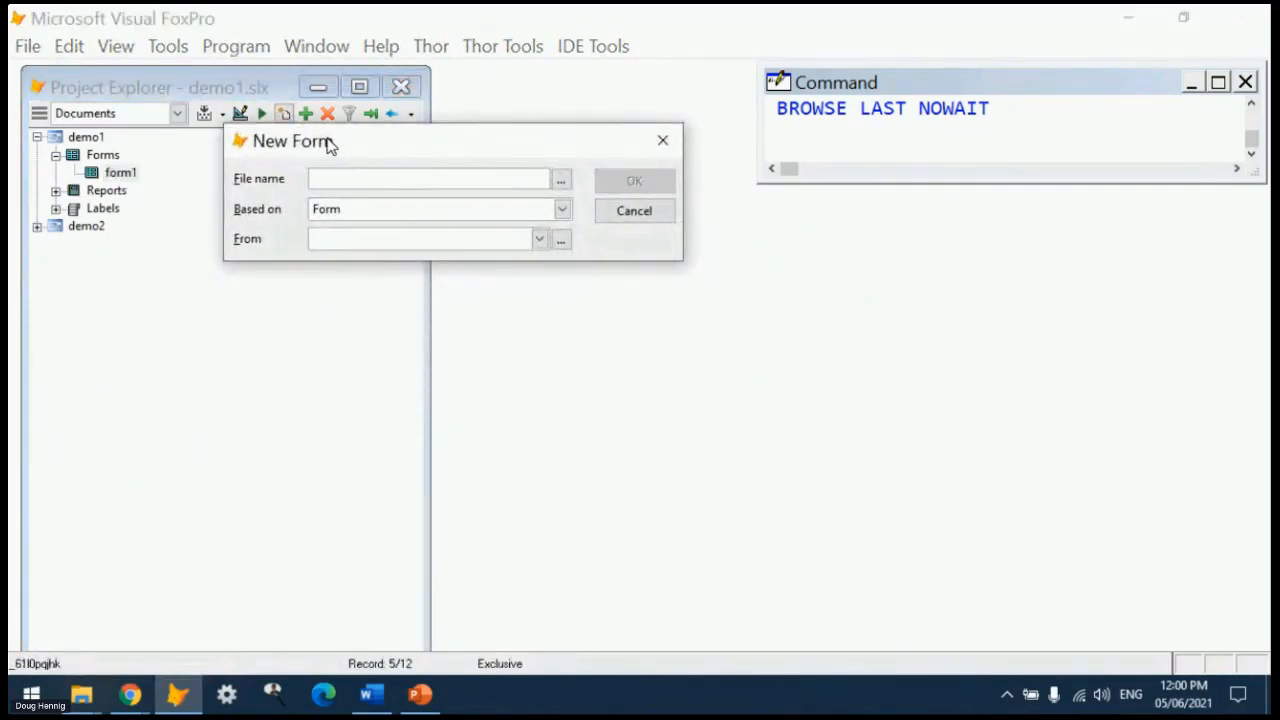
left_click(538, 240)
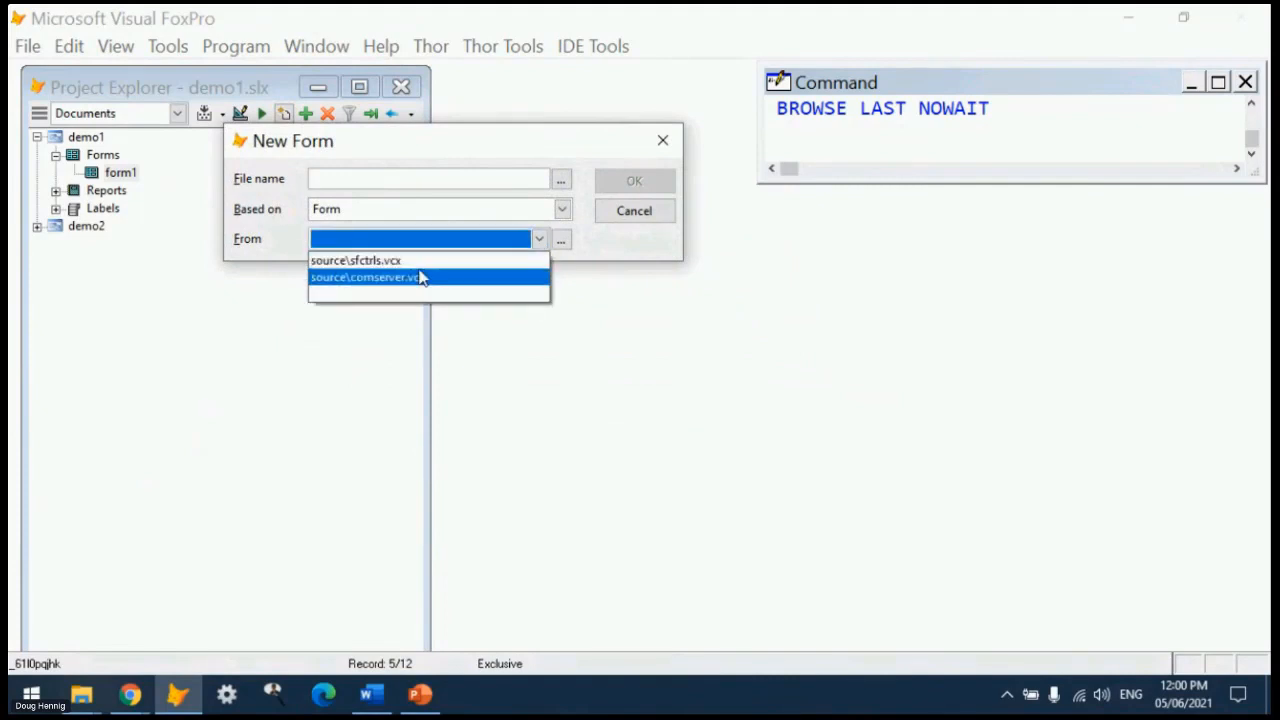
left_click(415, 262)
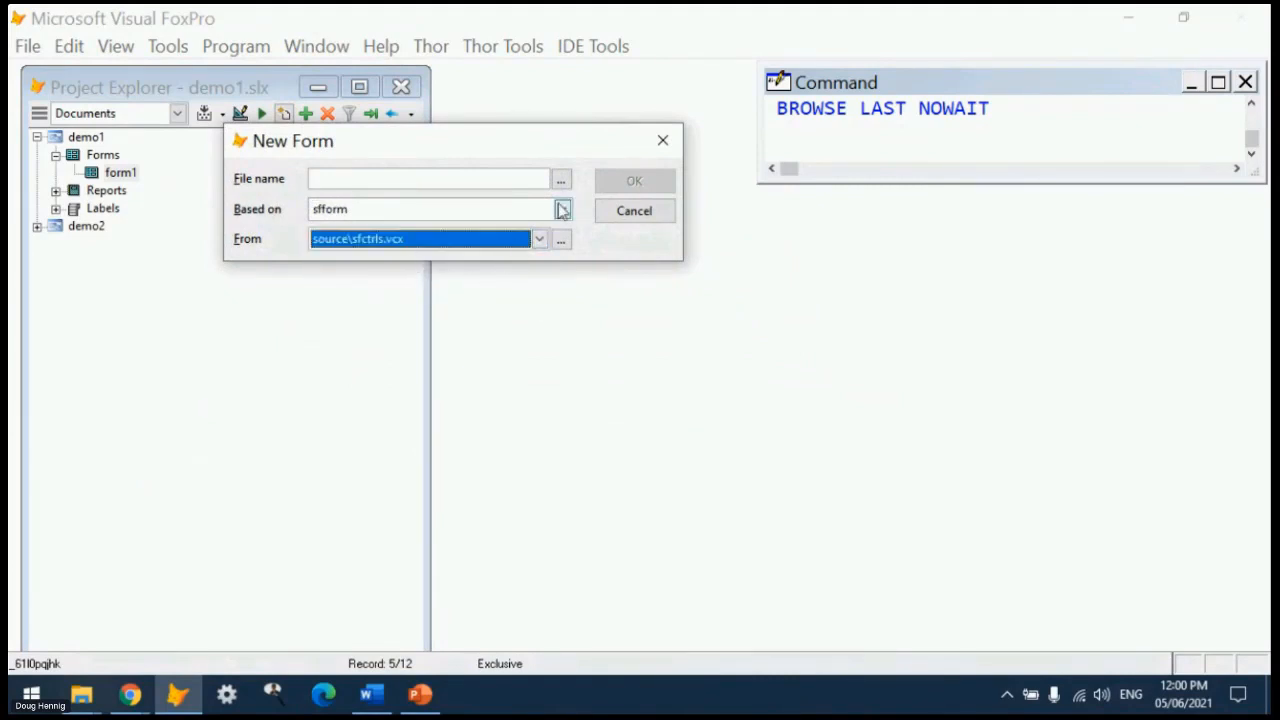
- Base the new form on sfmodaldialog, give it the file name vcvc, and cancel its creation
left_click(563, 209)
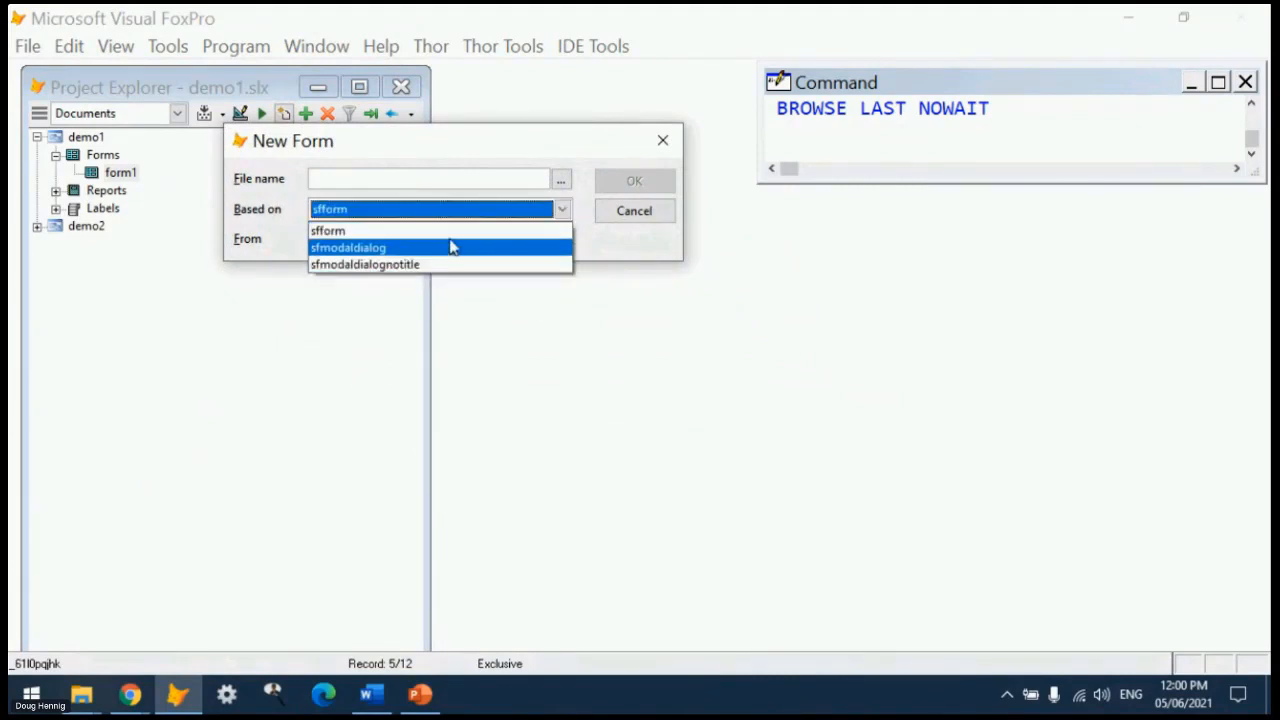
left_click(384, 248)
left_click(394, 179)
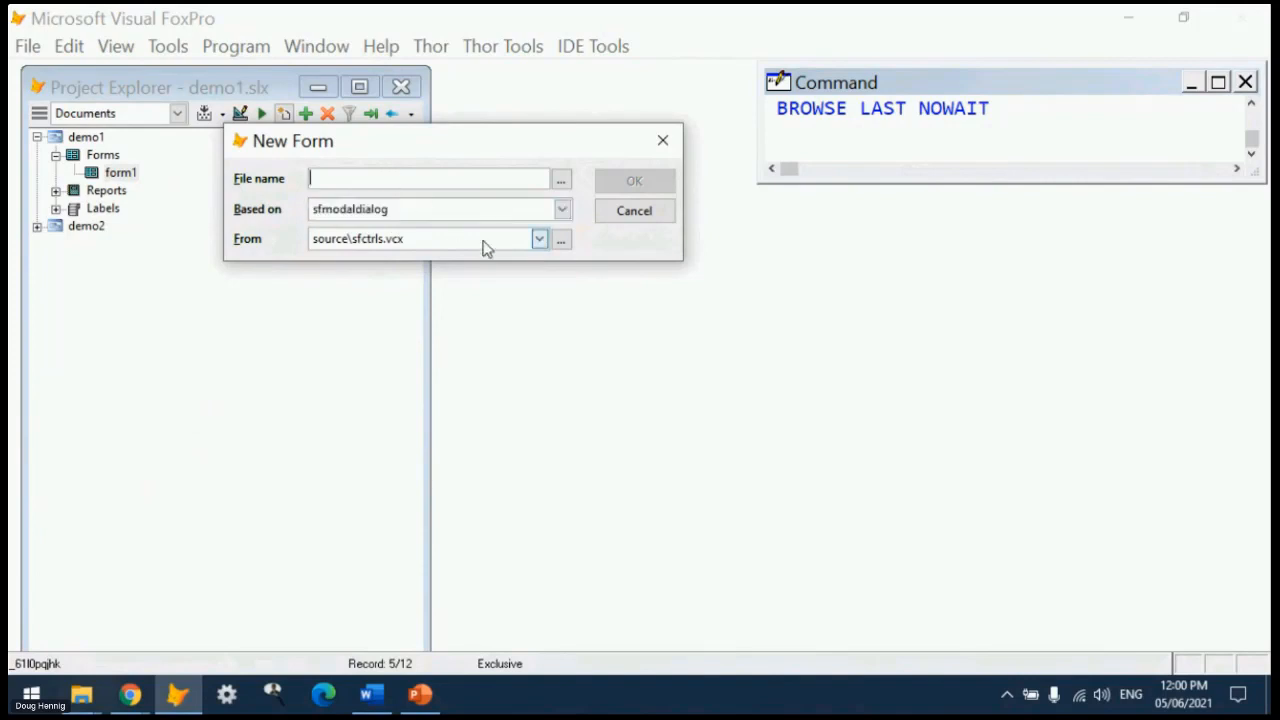
type("vcvc")
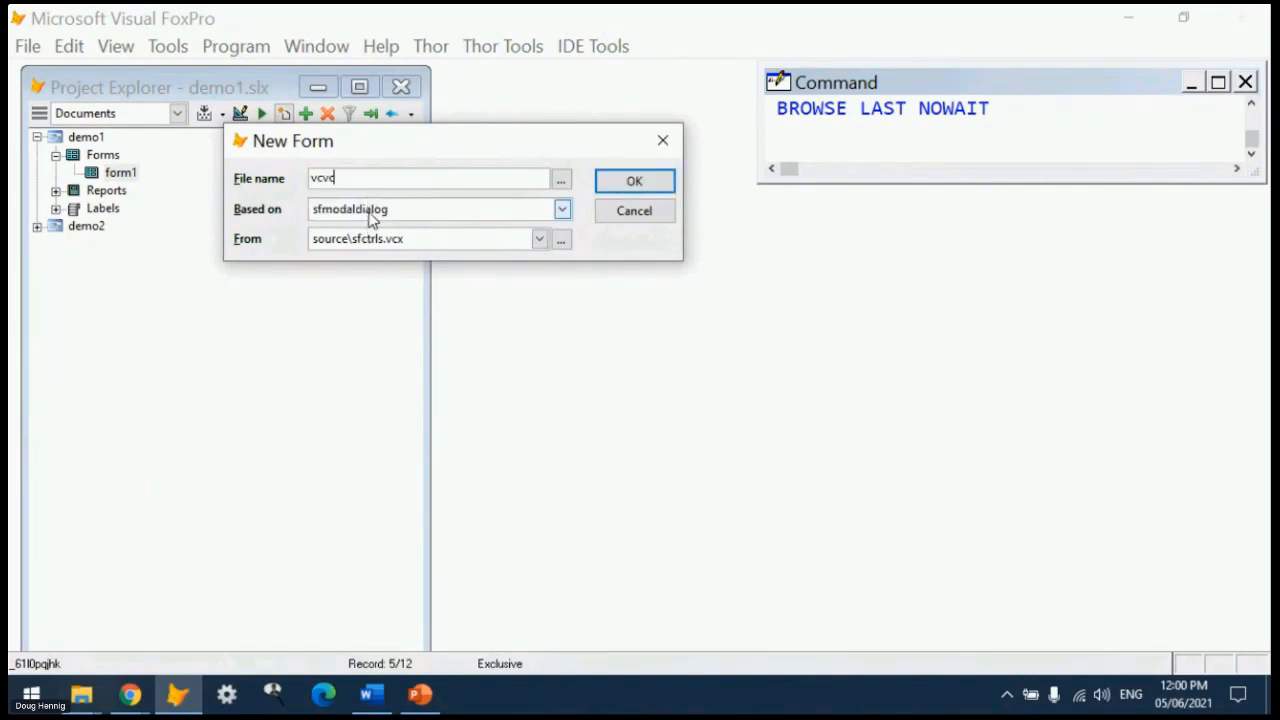
left_click(640, 215)
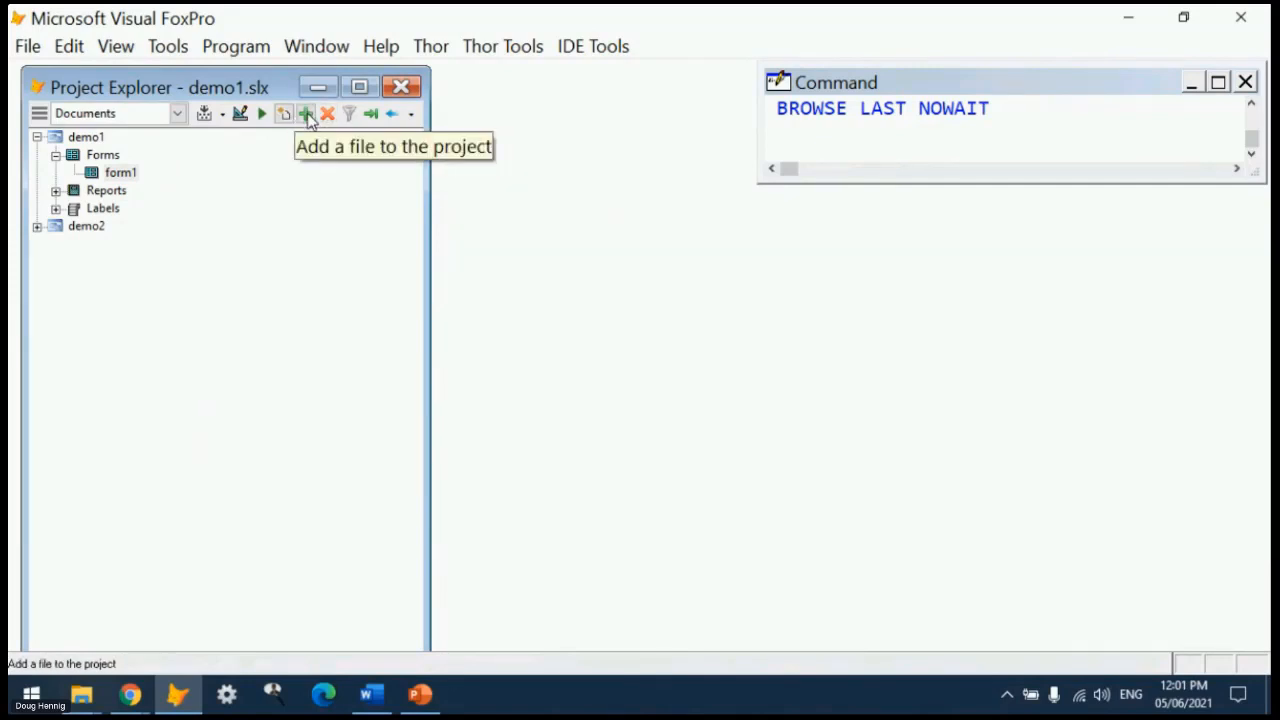
- Start adding a form file to demo1 and cancel it, then go back to sfctrls through the history of visited items
left_click(307, 115)
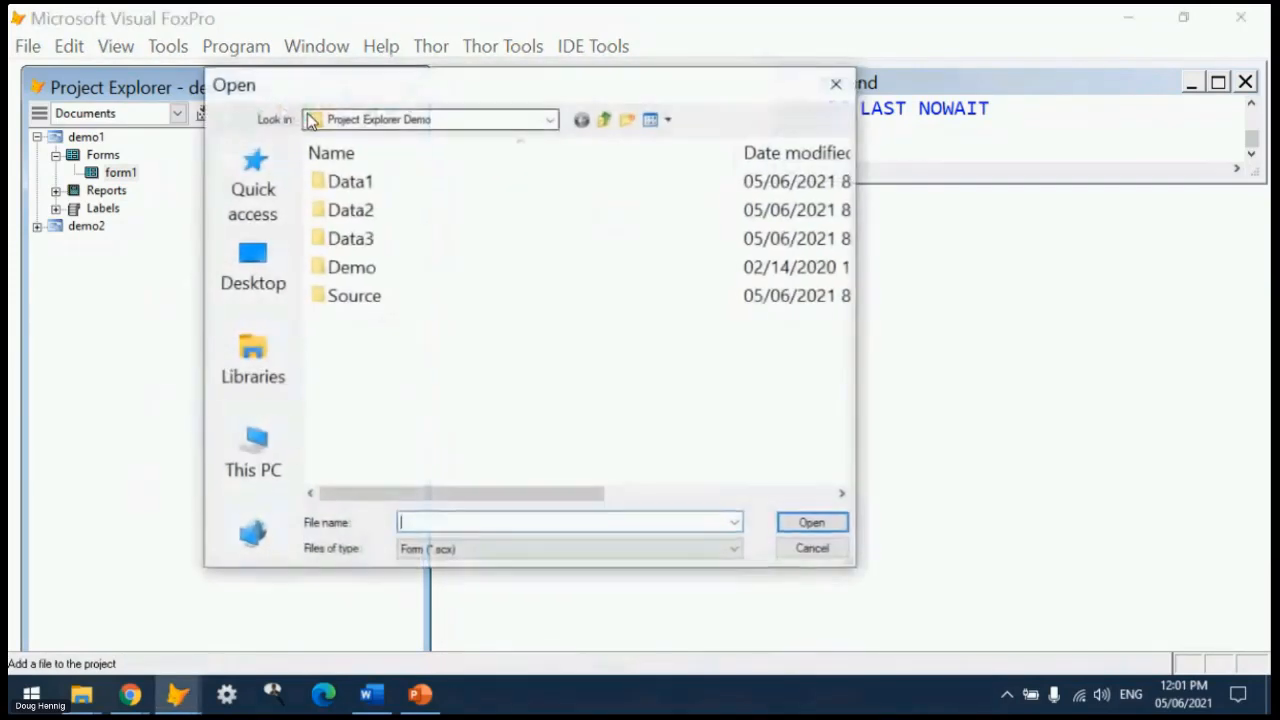
left_click(811, 550)
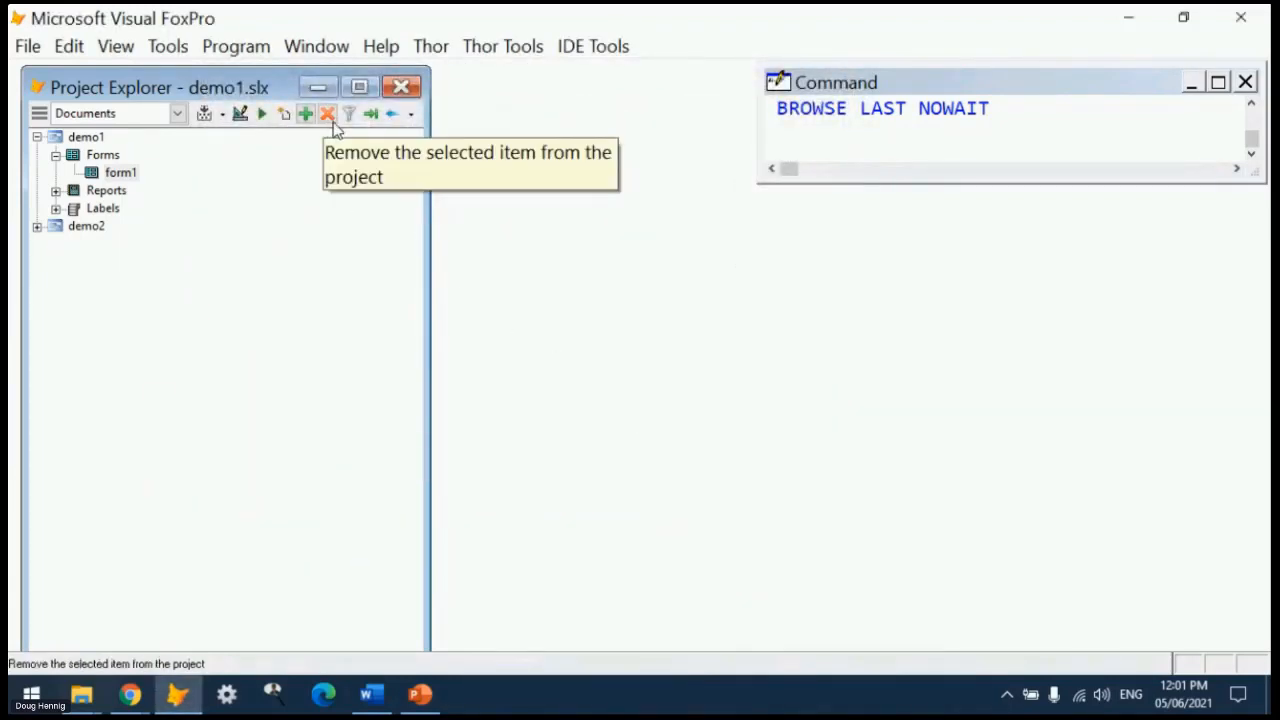
left_click(412, 116)
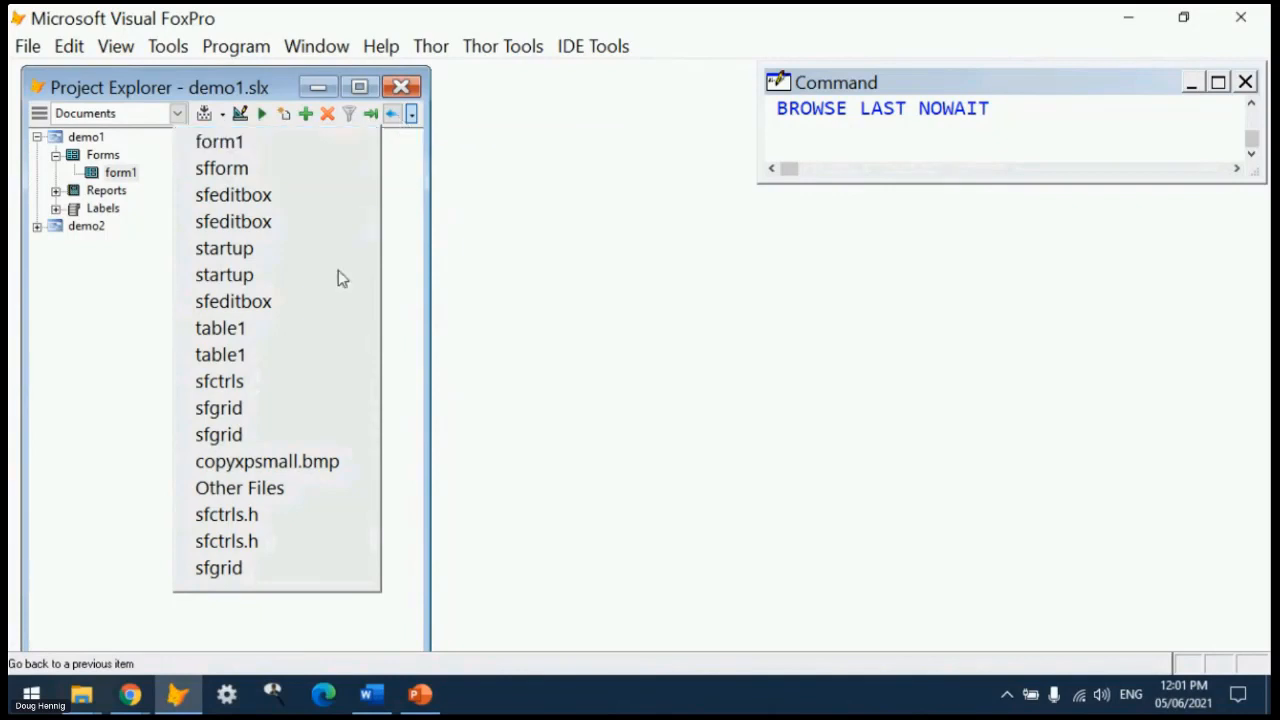
left_click(271, 383)
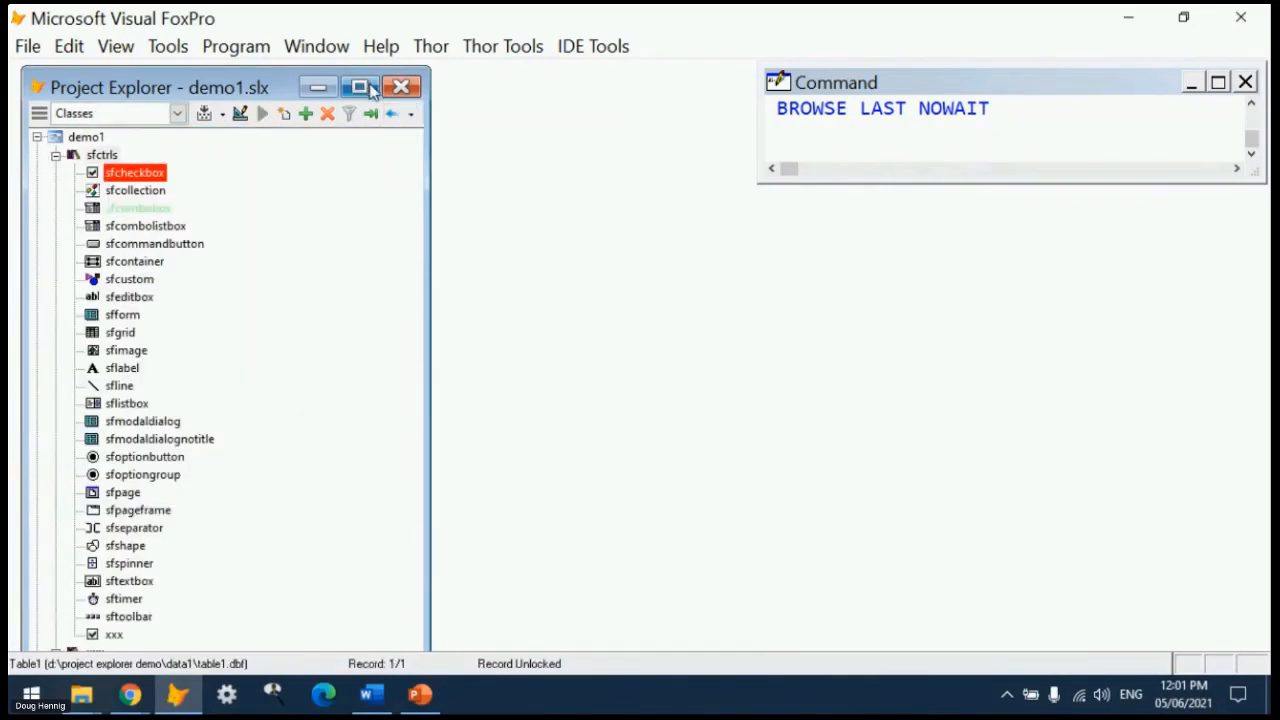
left_click(412, 115)
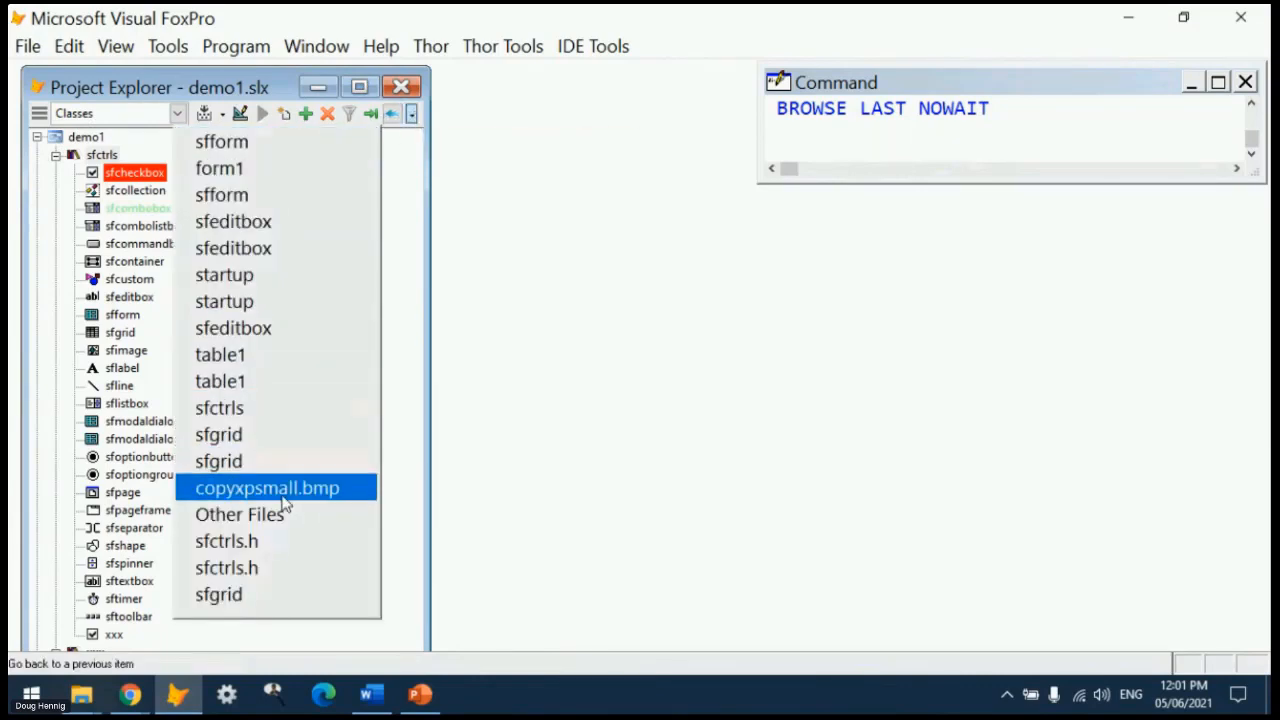
left_click(426, 178)
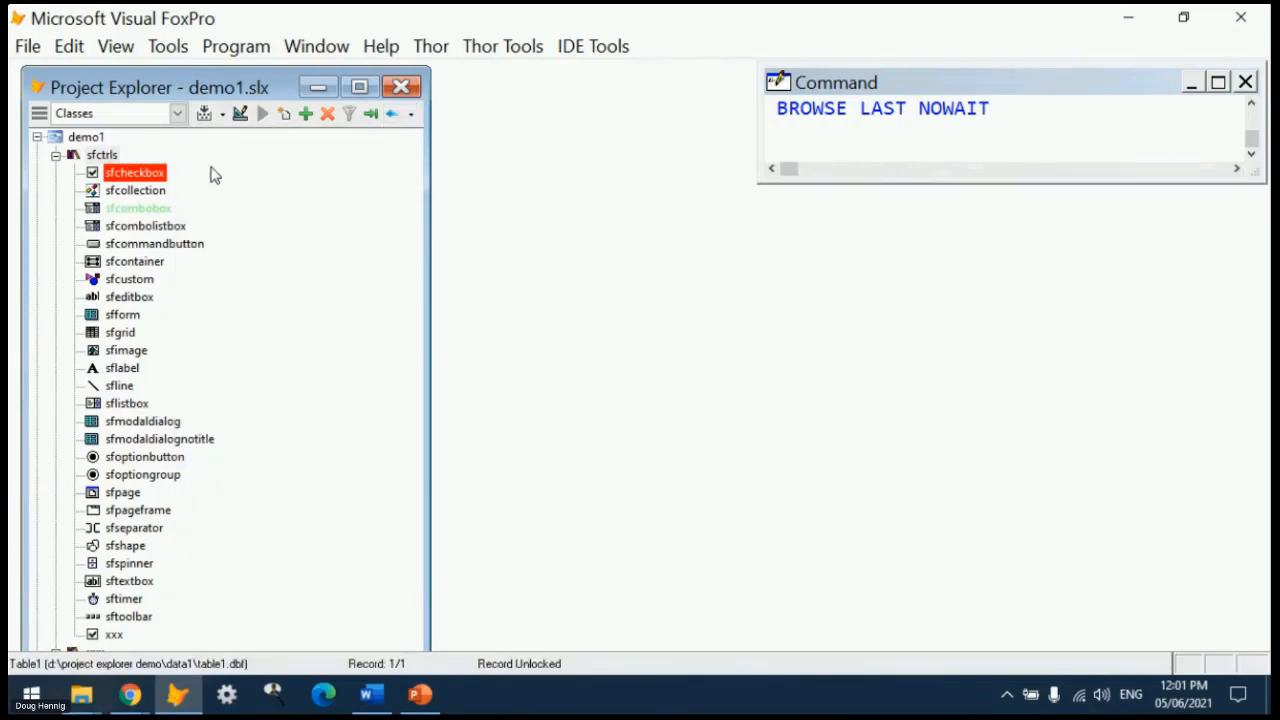
- Build the demo1 project as a Win32 executable / COM server (exe)
left_click(205, 115)
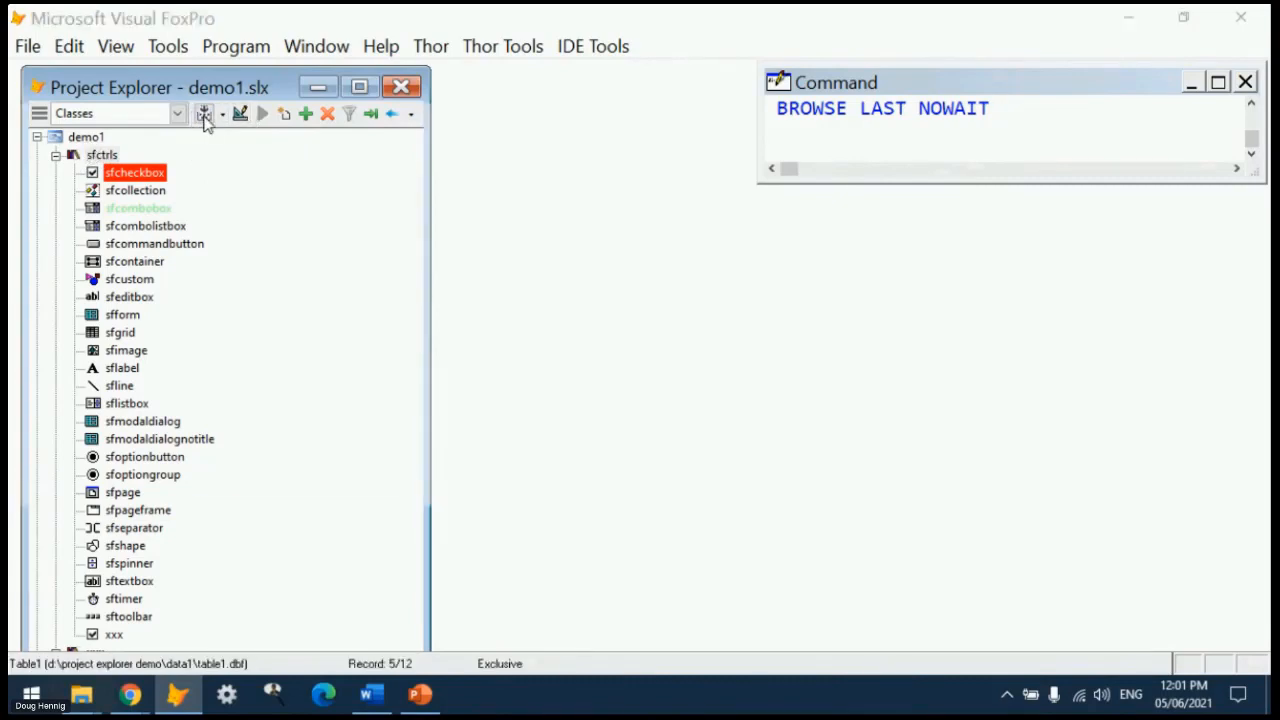
left_click_drag(242, 176, 286, 134)
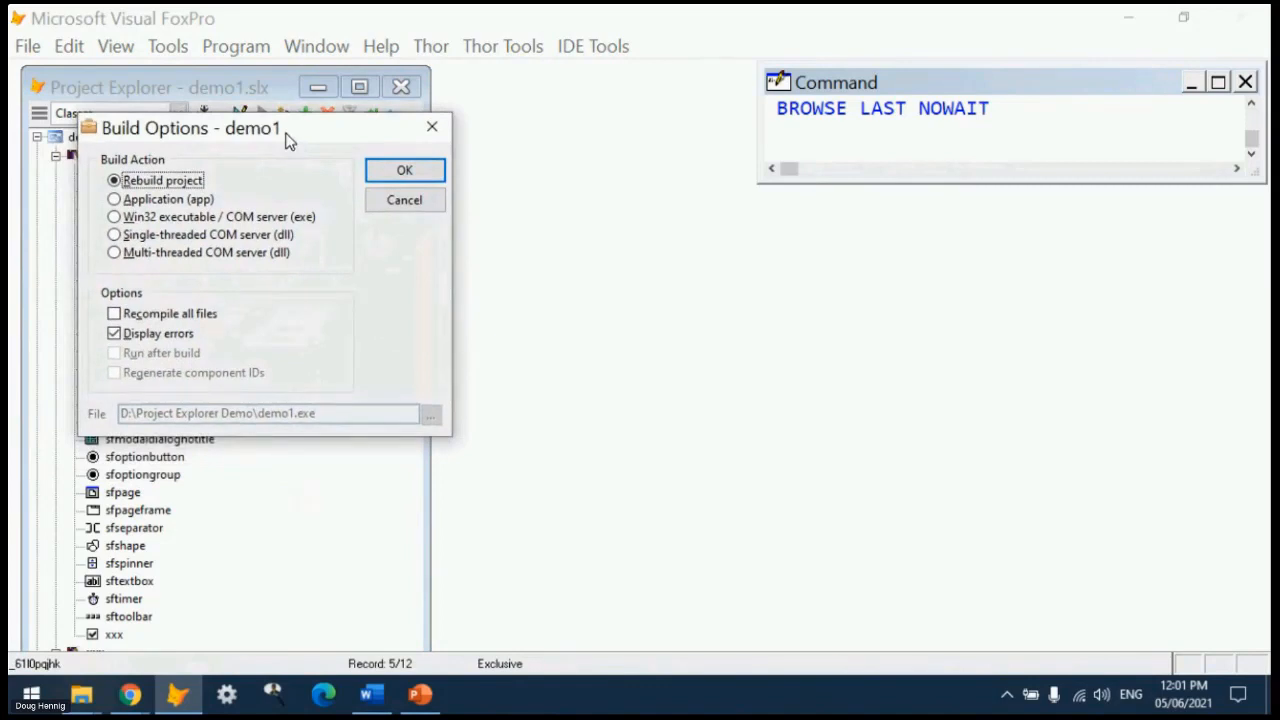
left_click(209, 218)
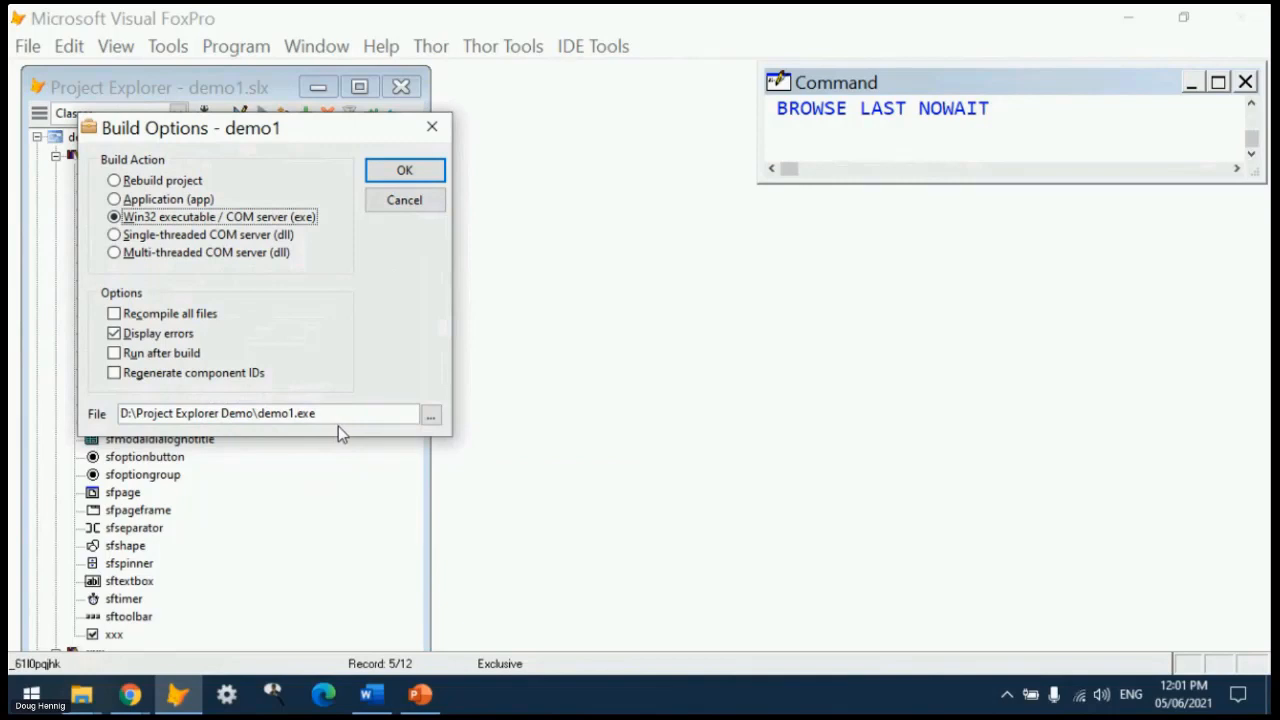
left_click(382, 168)
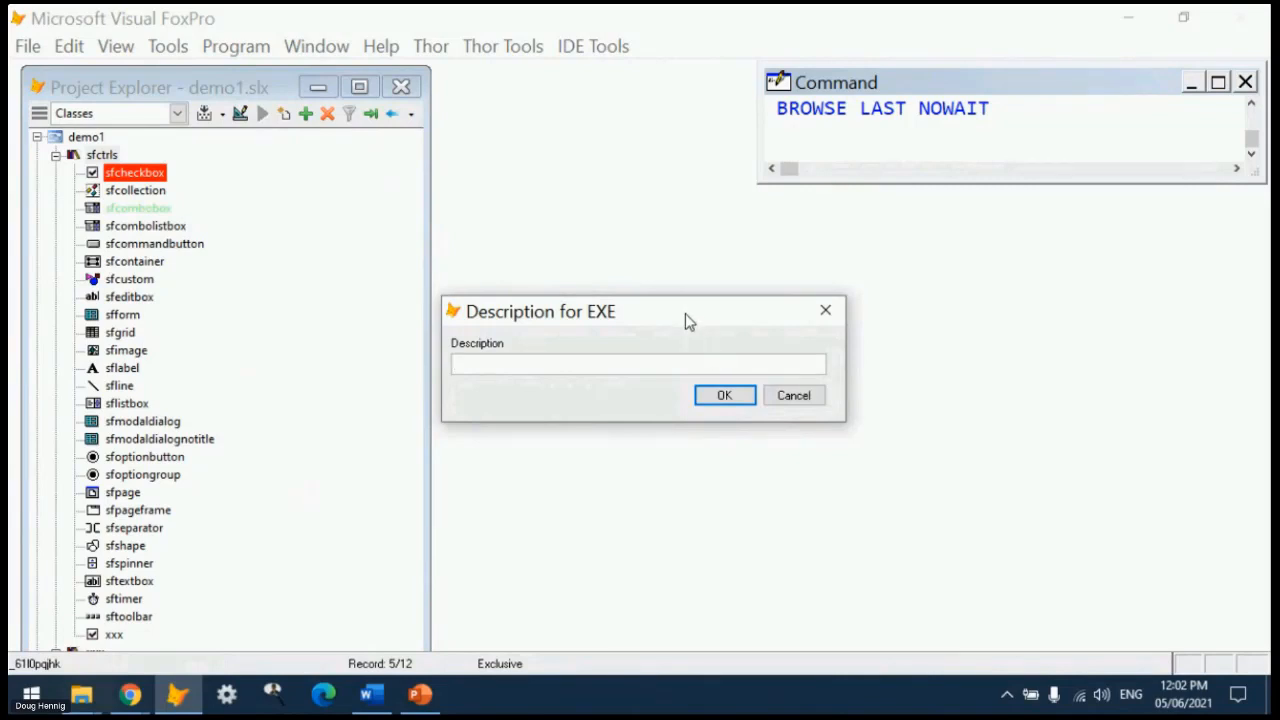
- Enter "Demo application" as the description for the EXE and confirm it
left_click_drag(685, 313, 644, 200)
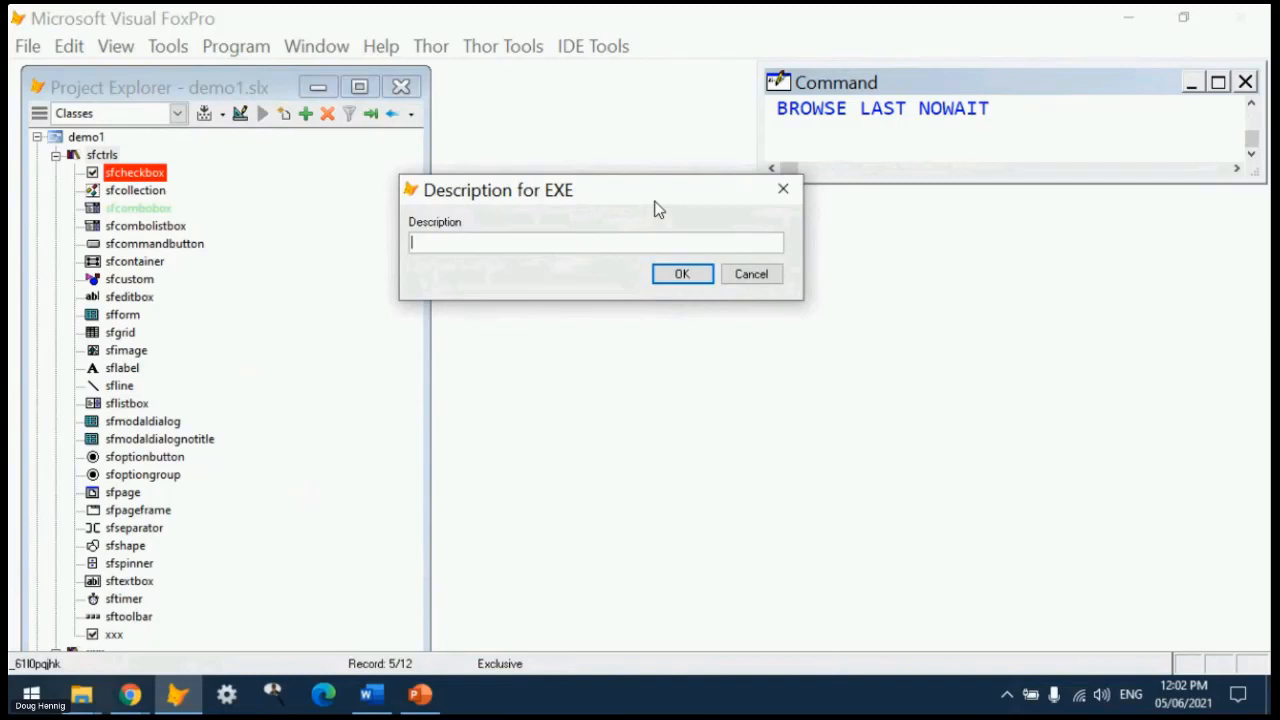
type("My app")
left_click(666, 276)
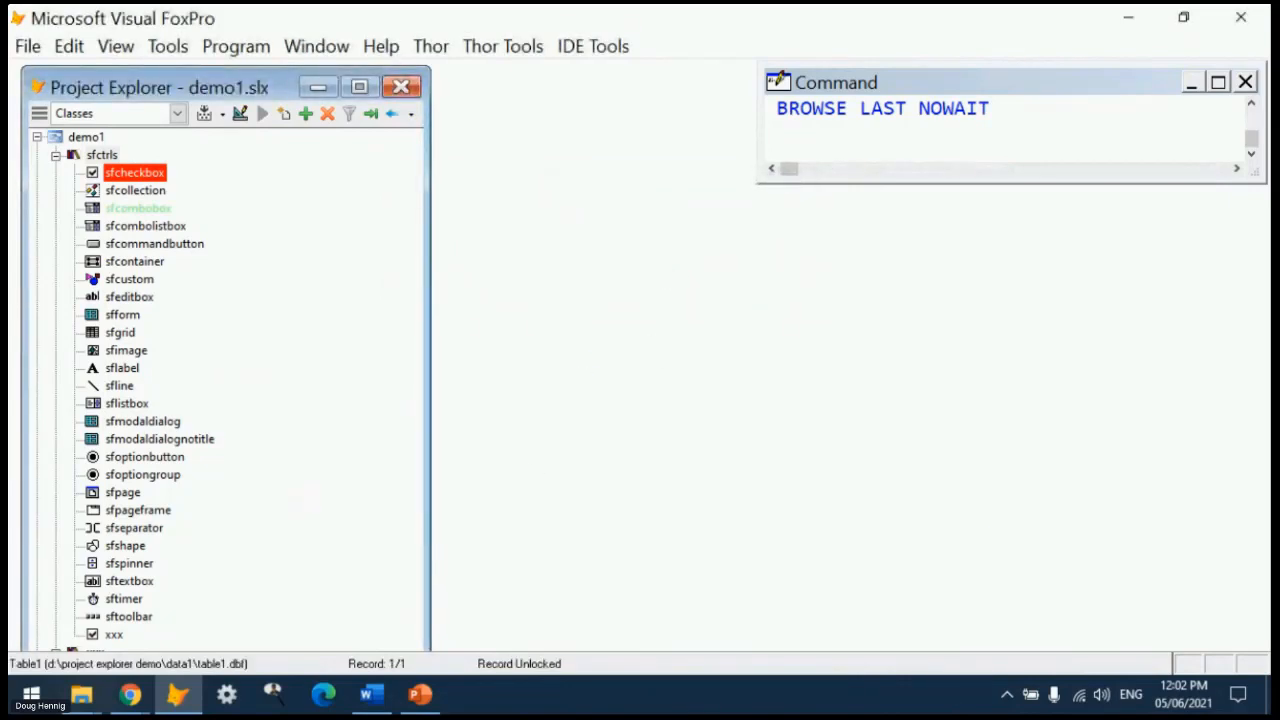
- Switch to File Explorer and check demo1.exe's full modification date in the Project Explorer Demo folder, widening the Date modified column
key("alt+Tab")
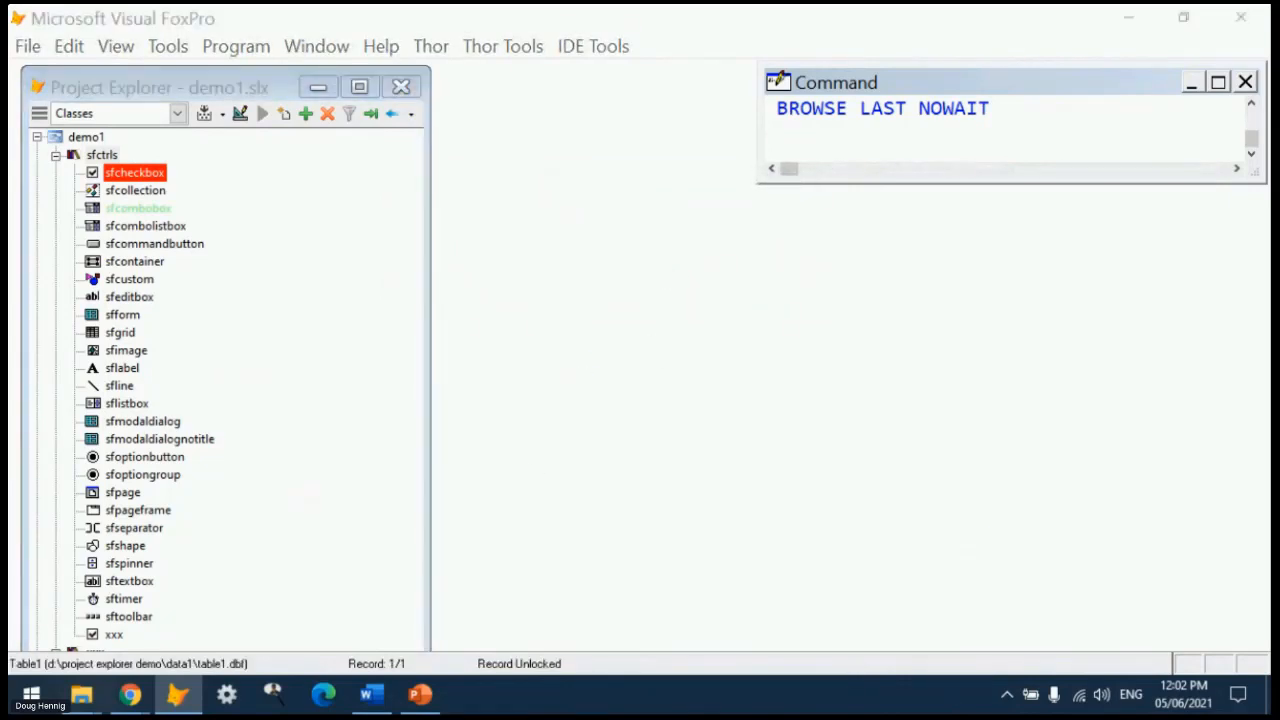
left_click_drag(1279, 135, 754, 78)
scroll(815, 325, "up", 4)
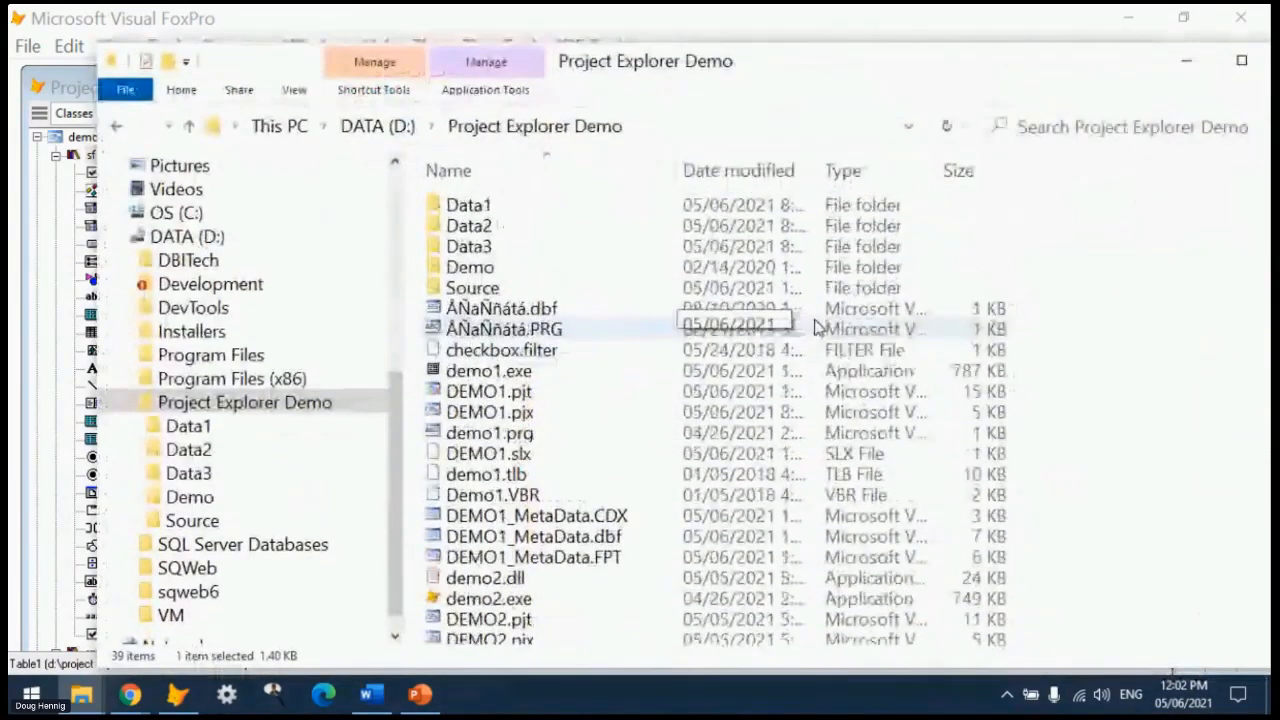
left_click(505, 371)
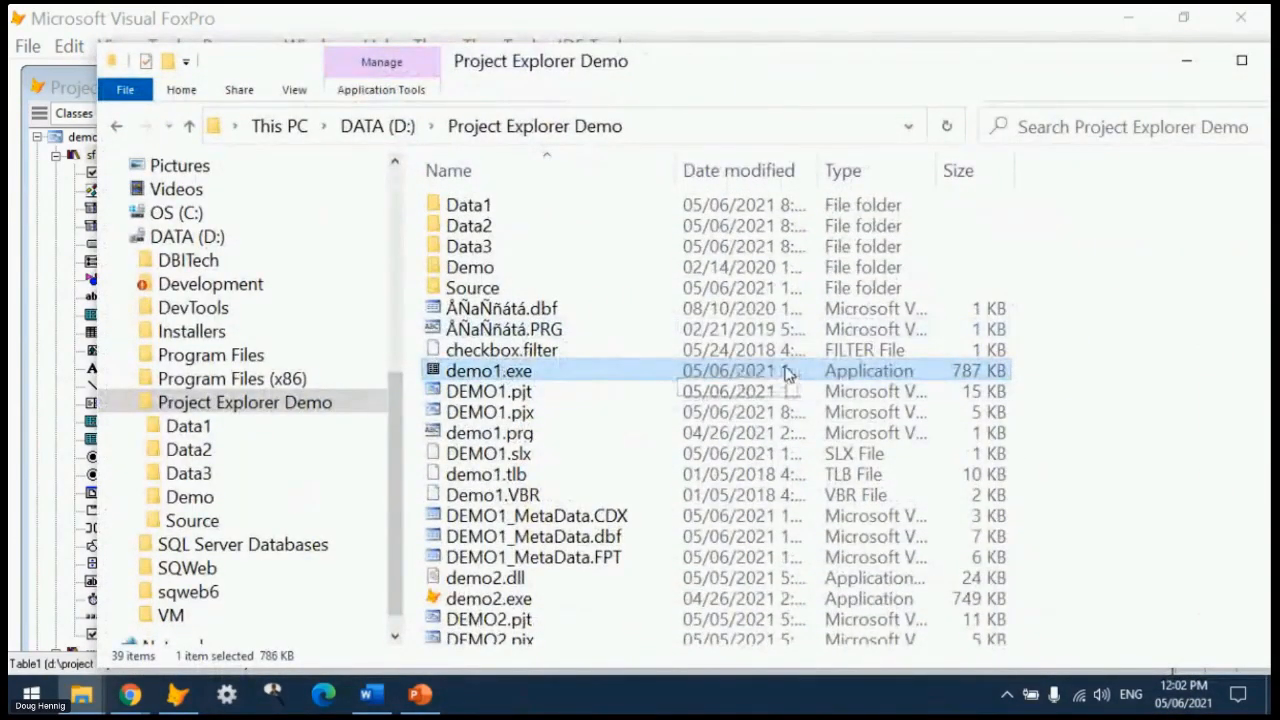
left_click_drag(816, 166, 938, 166)
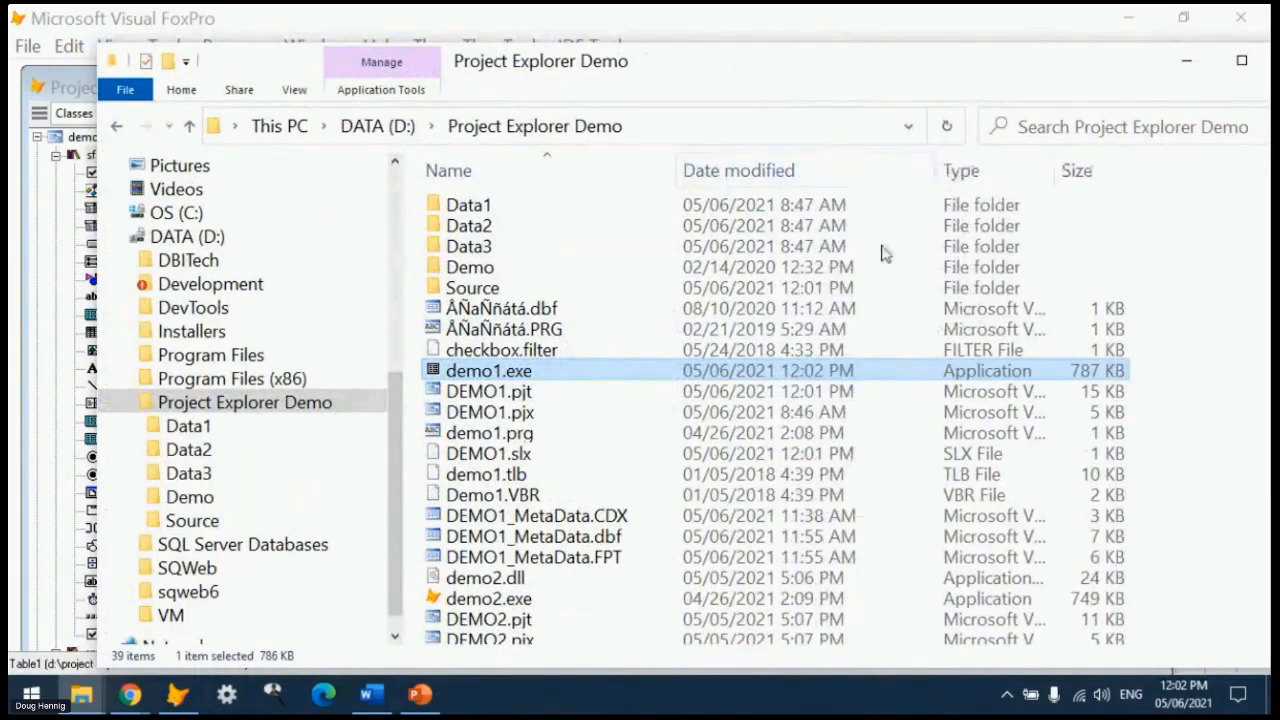
- Examine the general properties and digital signatures of demo1.exe, and move the File Explorer window out of the way
double_click(520, 372)
right_click(532, 368)
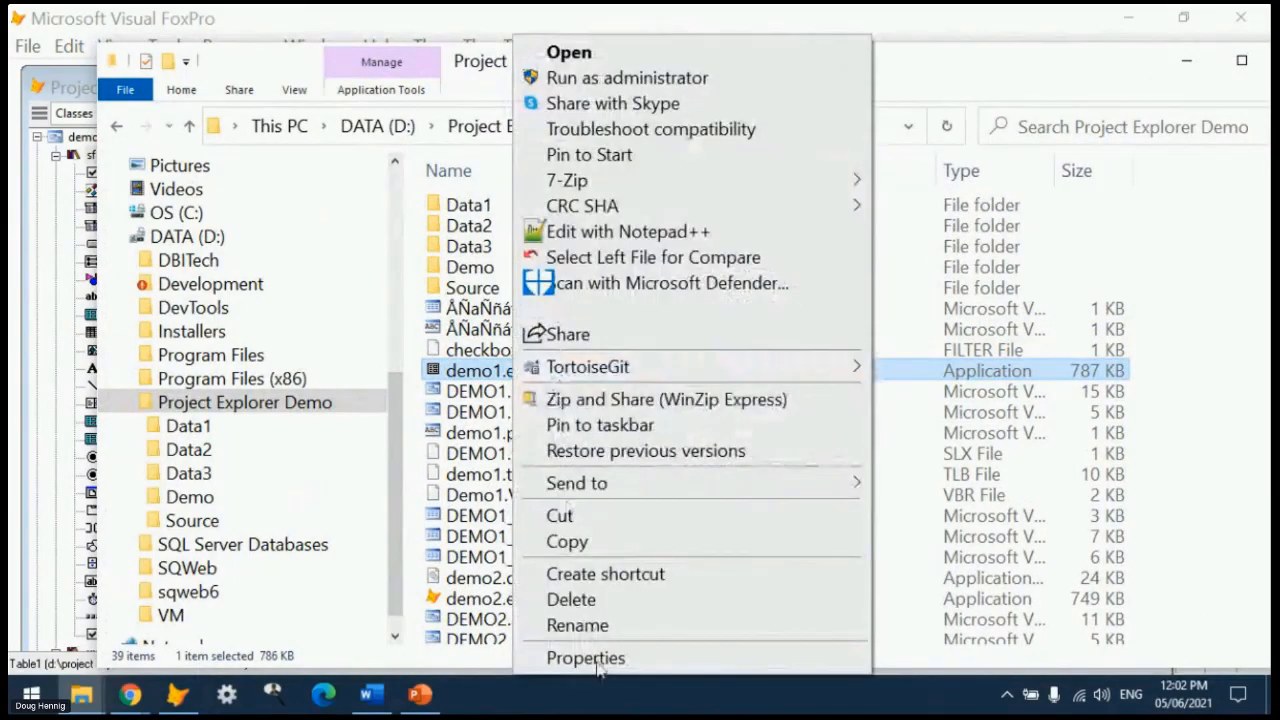
left_click(646, 660)
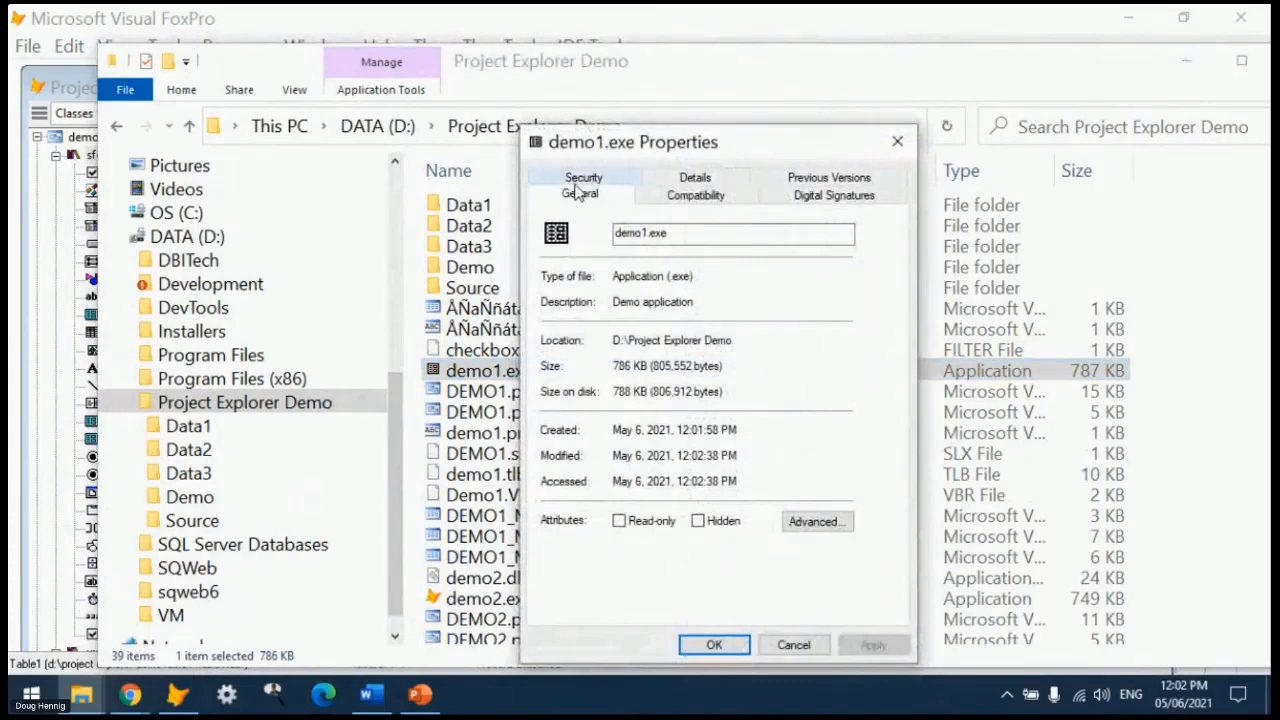
left_click(812, 196)
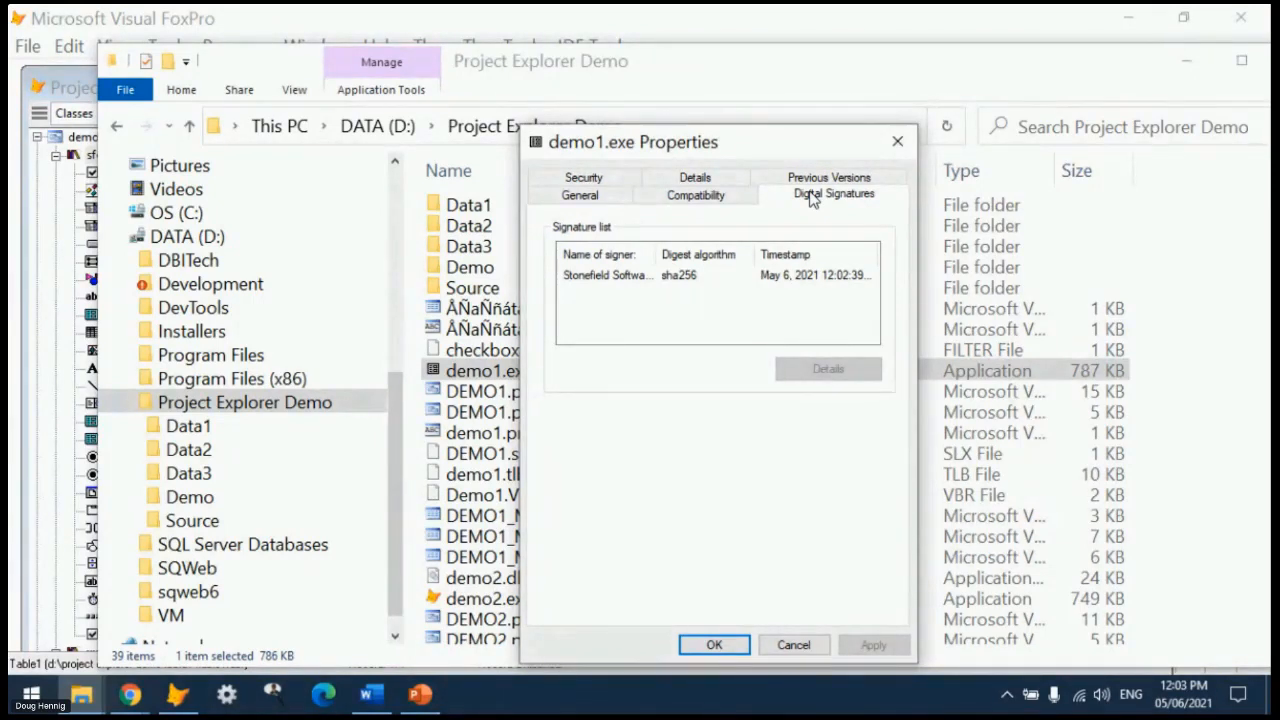
left_click(806, 648)
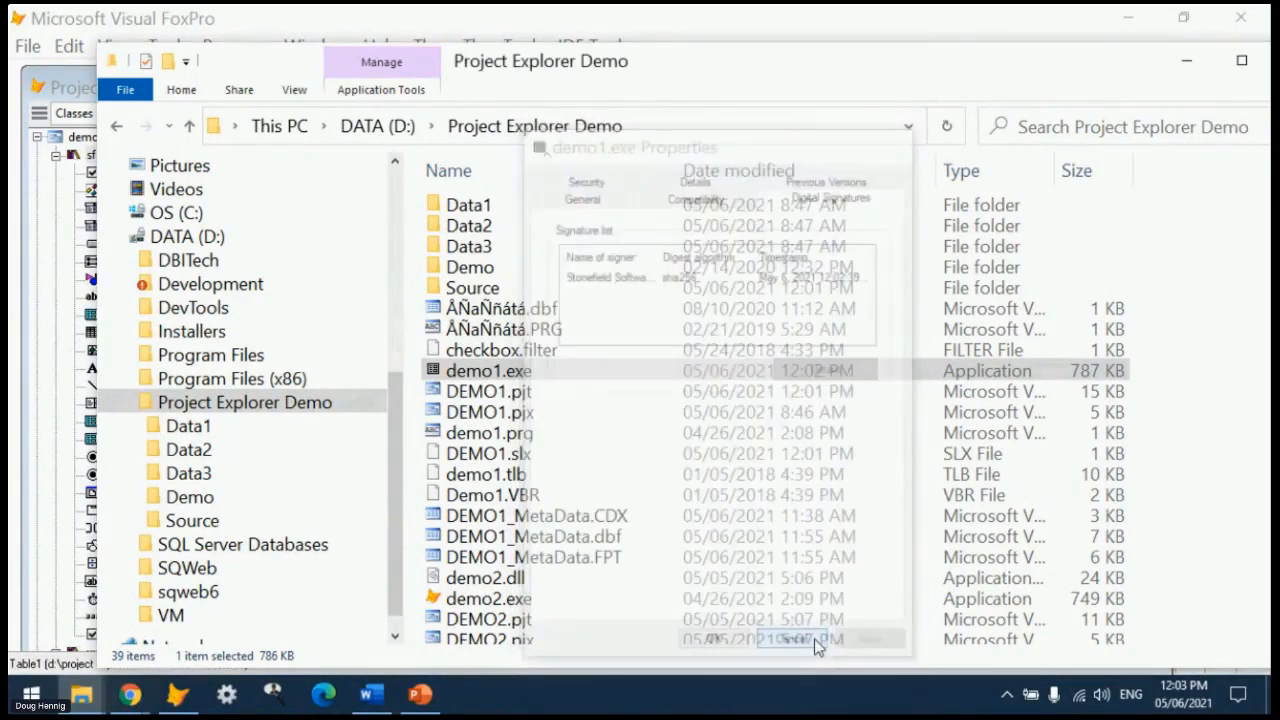
left_click_drag(654, 71, 1279, 115)
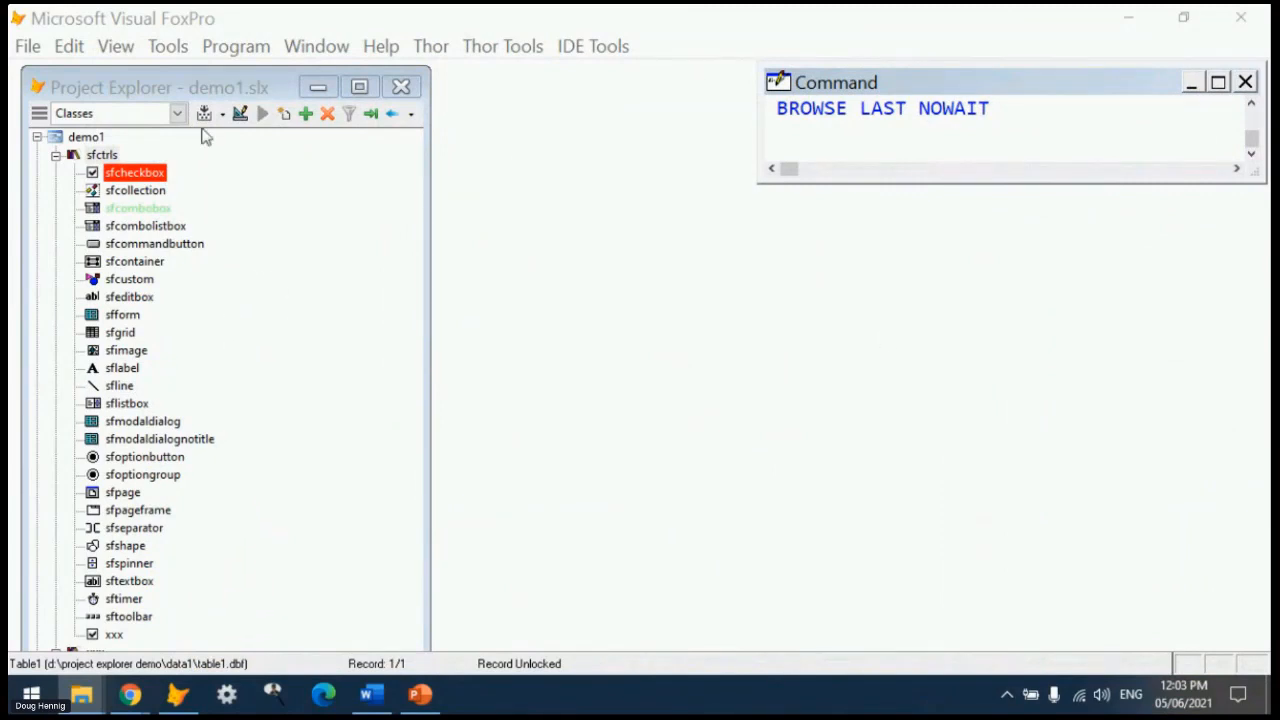
- Switch back to Visual FoxPro and try to build the demo2 project as a multi-threaded COM server (dll)
left_click(208, 89)
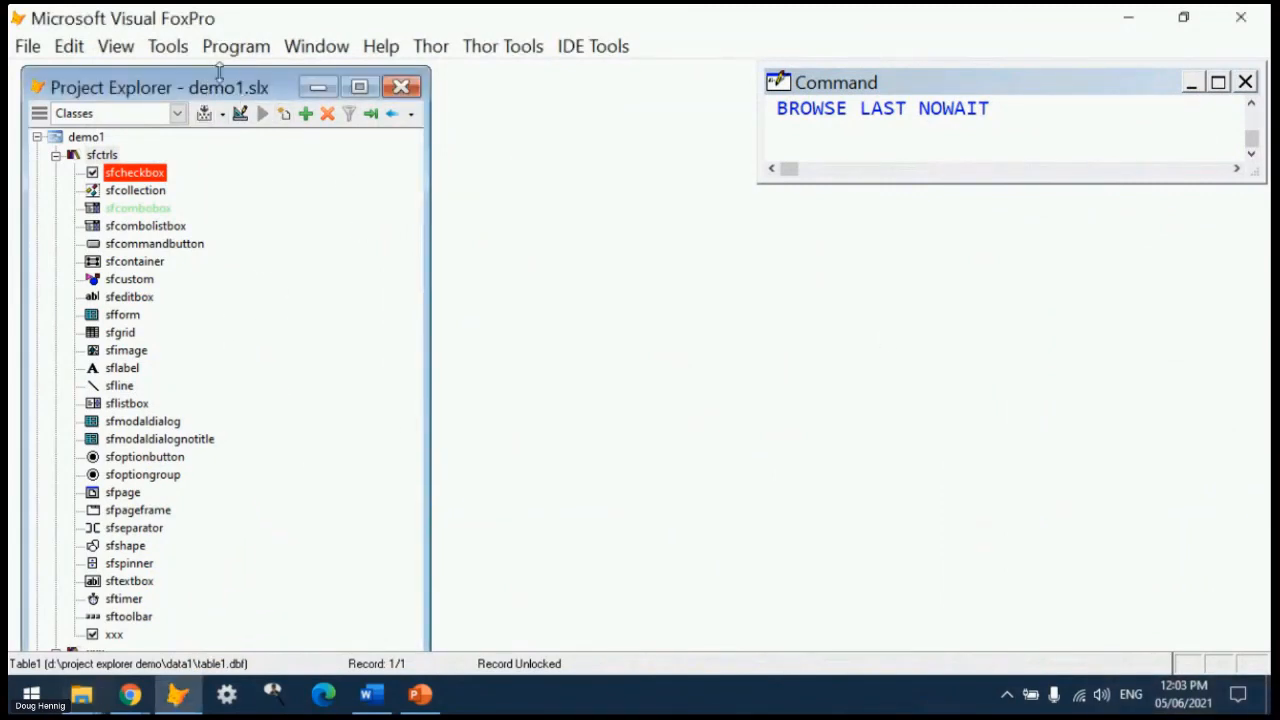
mouse_move(230, 65)
left_mouse_down()
mouse_move(223, 126)
mouse_move(222, 78)
left_mouse_up()
scroll(410, 470, "down", 2)
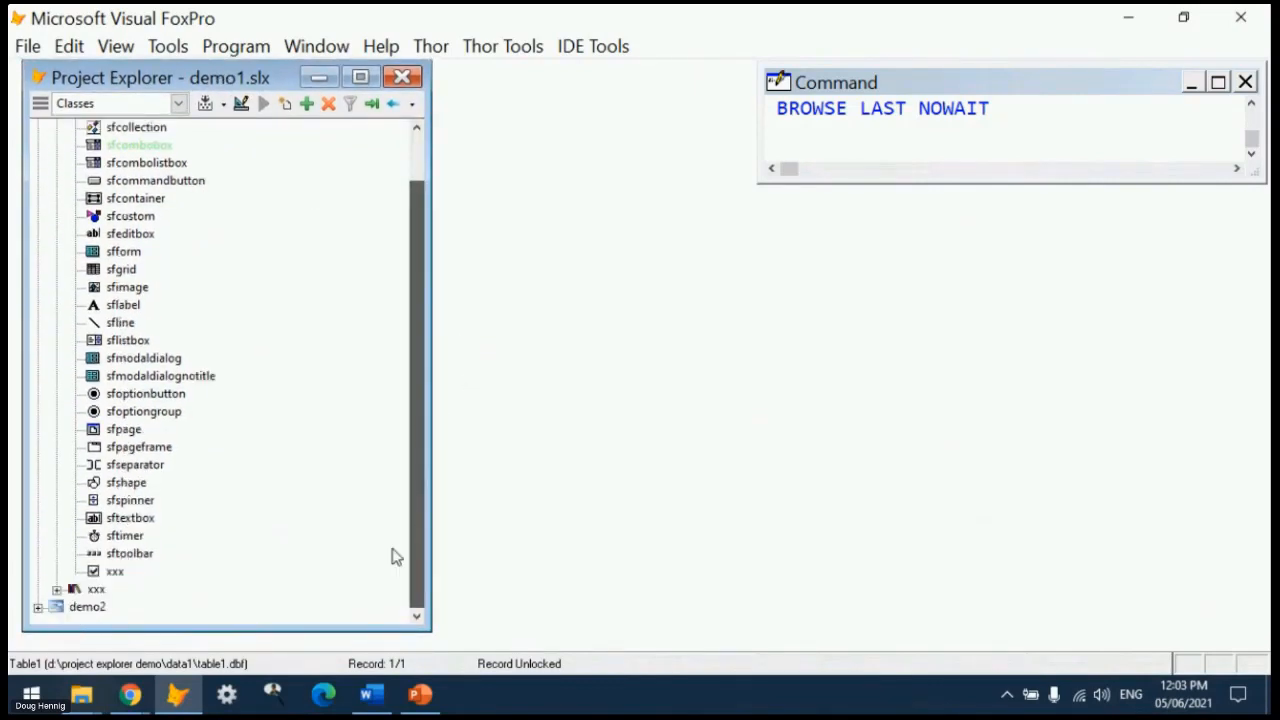
left_click(86, 607)
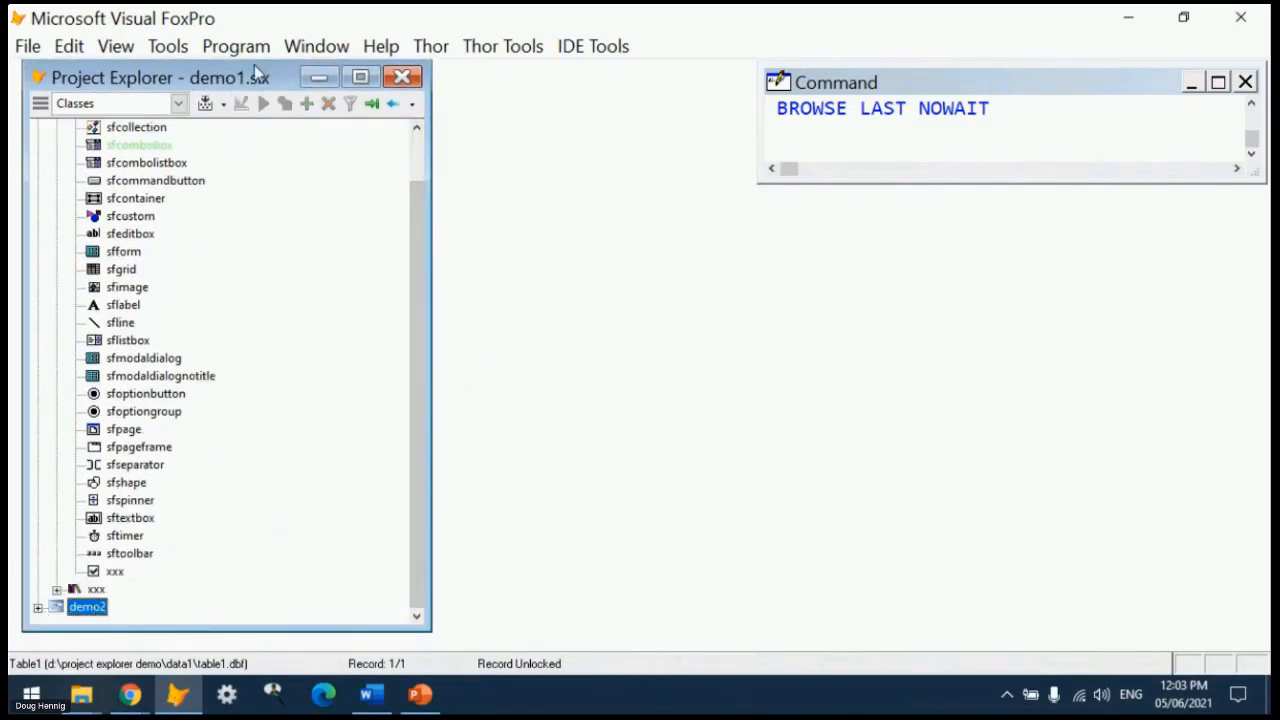
left_click(207, 104)
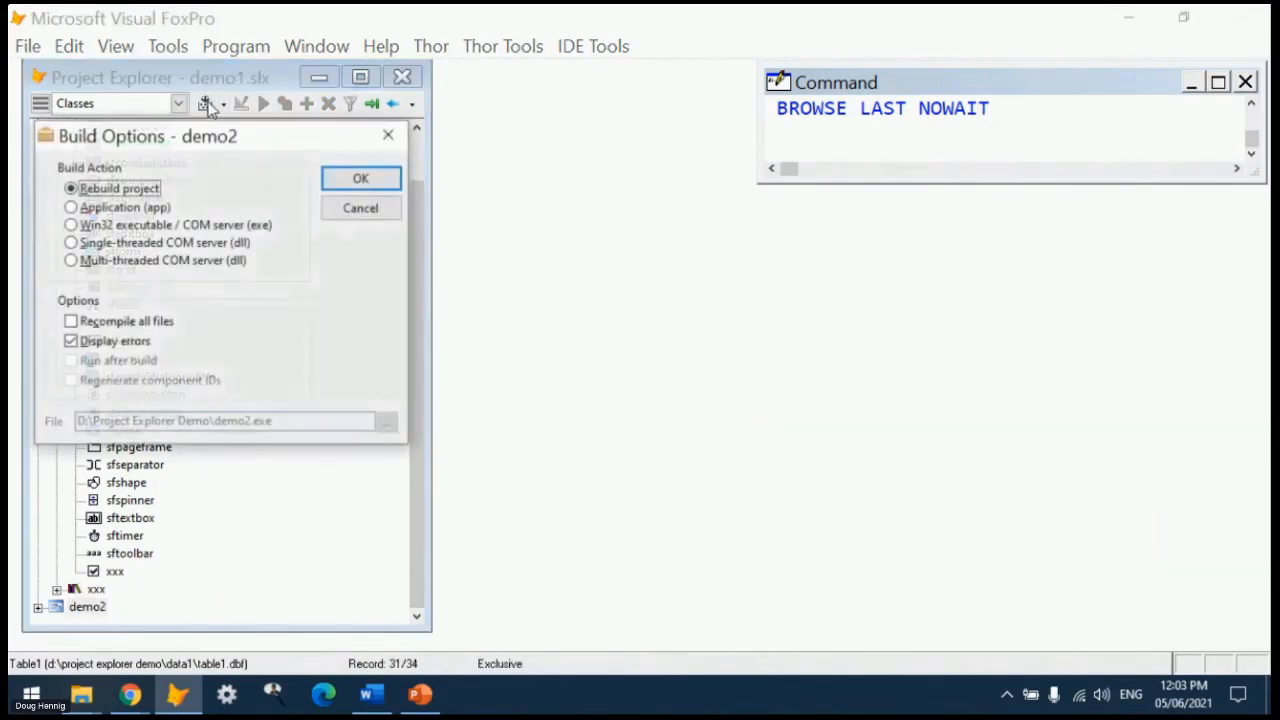
left_click(172, 261)
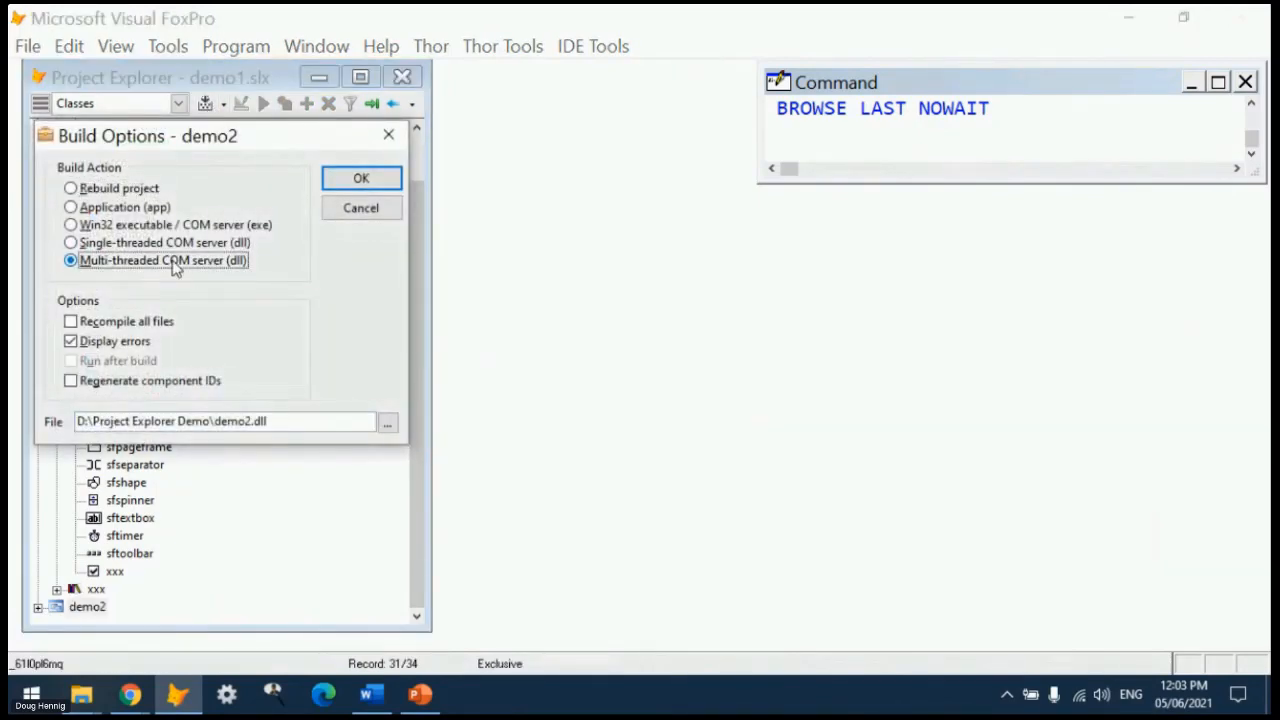
left_click(356, 181)
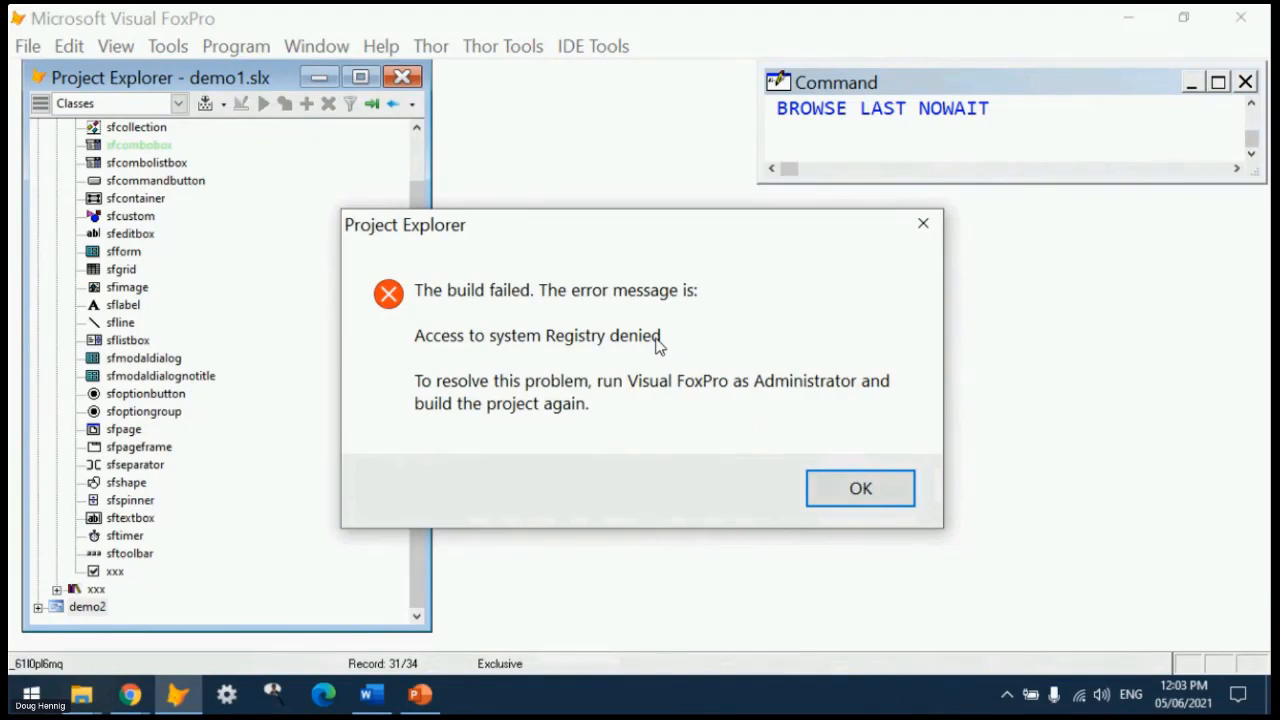
left_click(838, 488)
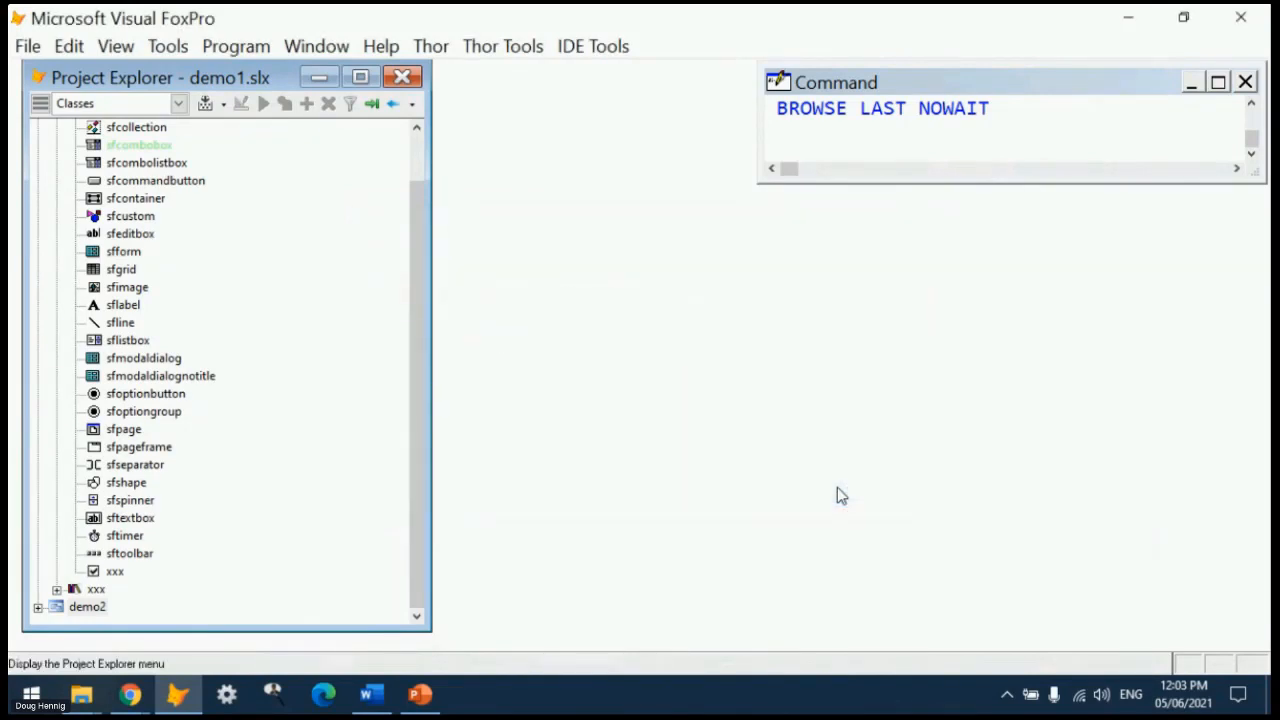
- Review the build options remembered for demo1 and close them without building
scroll(414, 251, "up", 1)
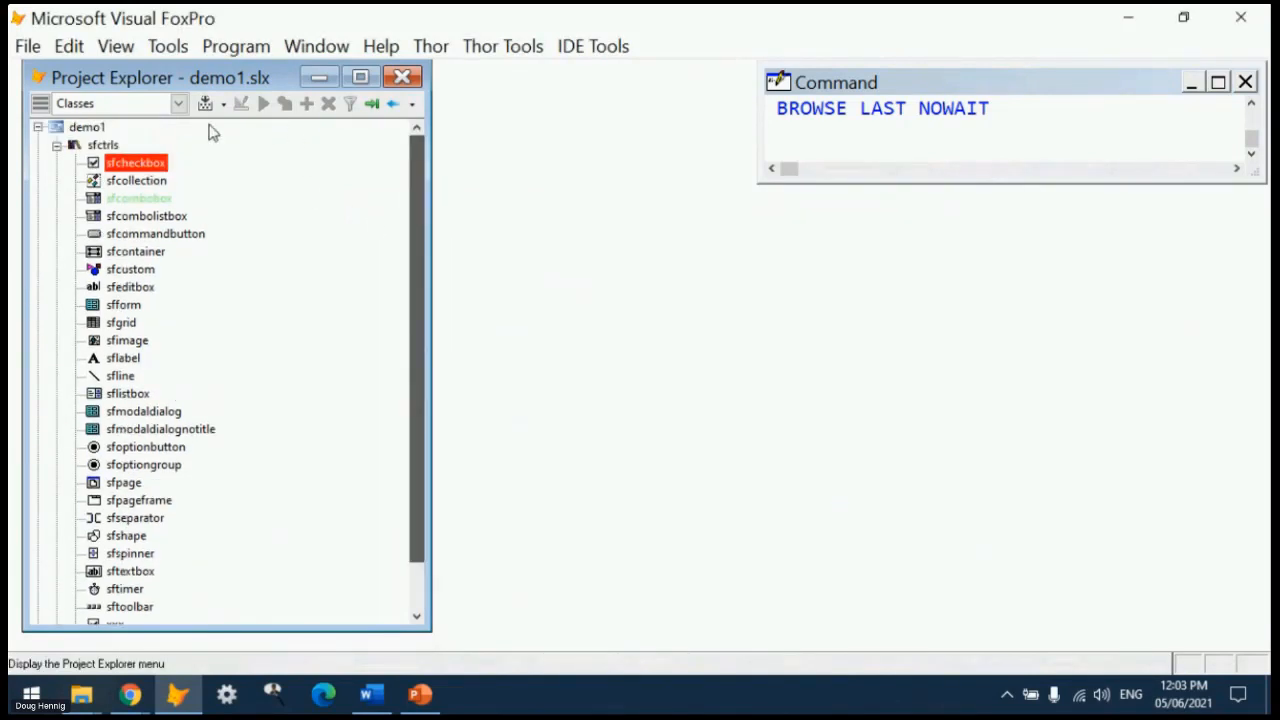
left_click(86, 127)
left_click(203, 104)
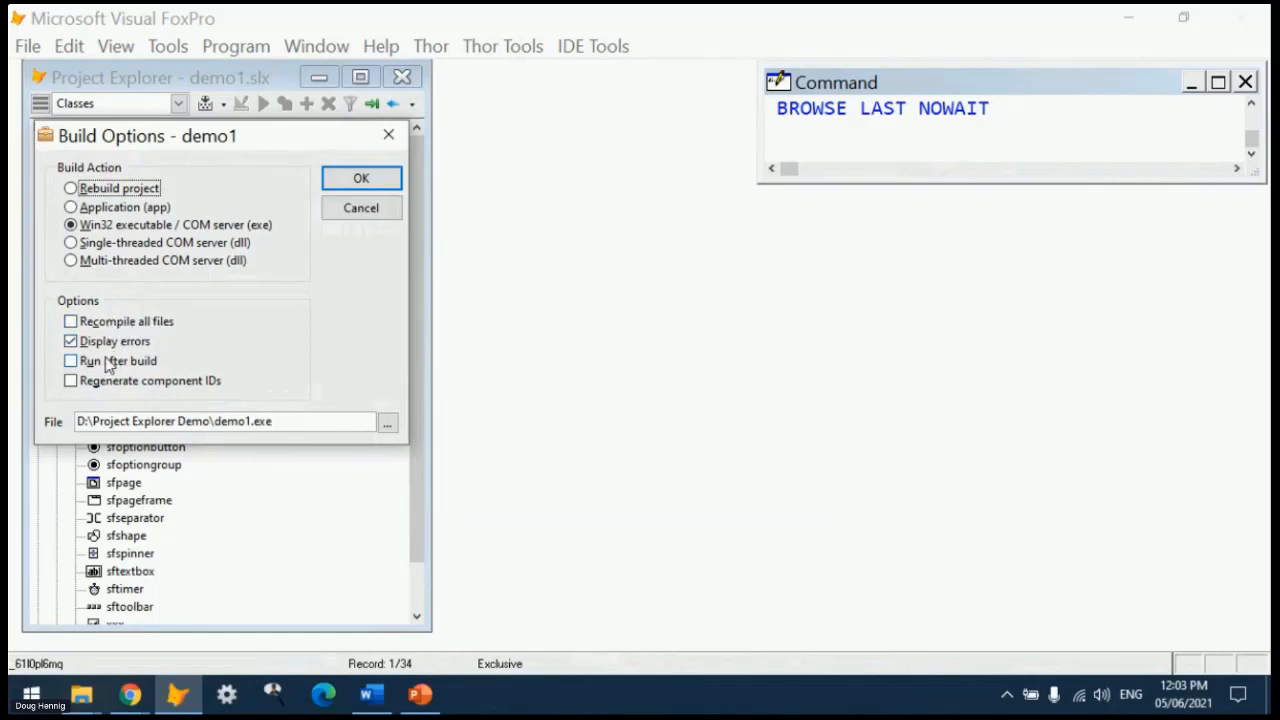
left_click(335, 210)
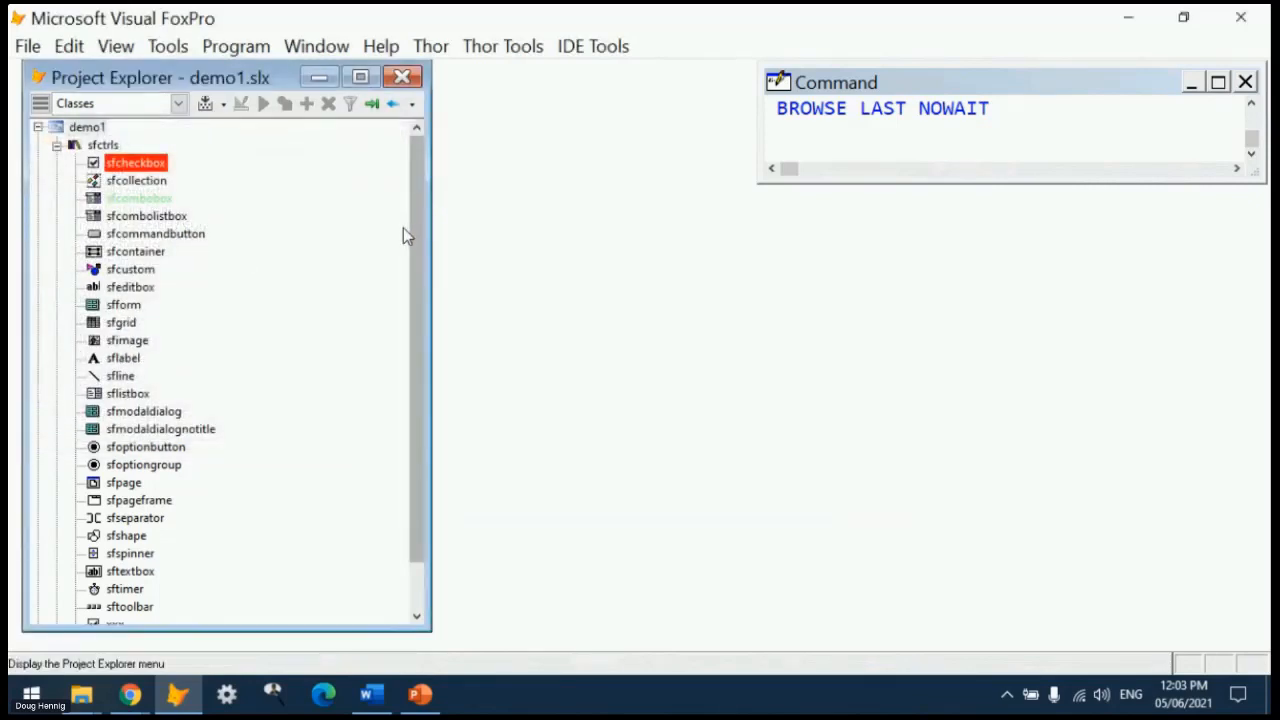
- Review the build options remembered for demo2 and close them without building
scroll(423, 220, "down", 1)
left_click(95, 607)
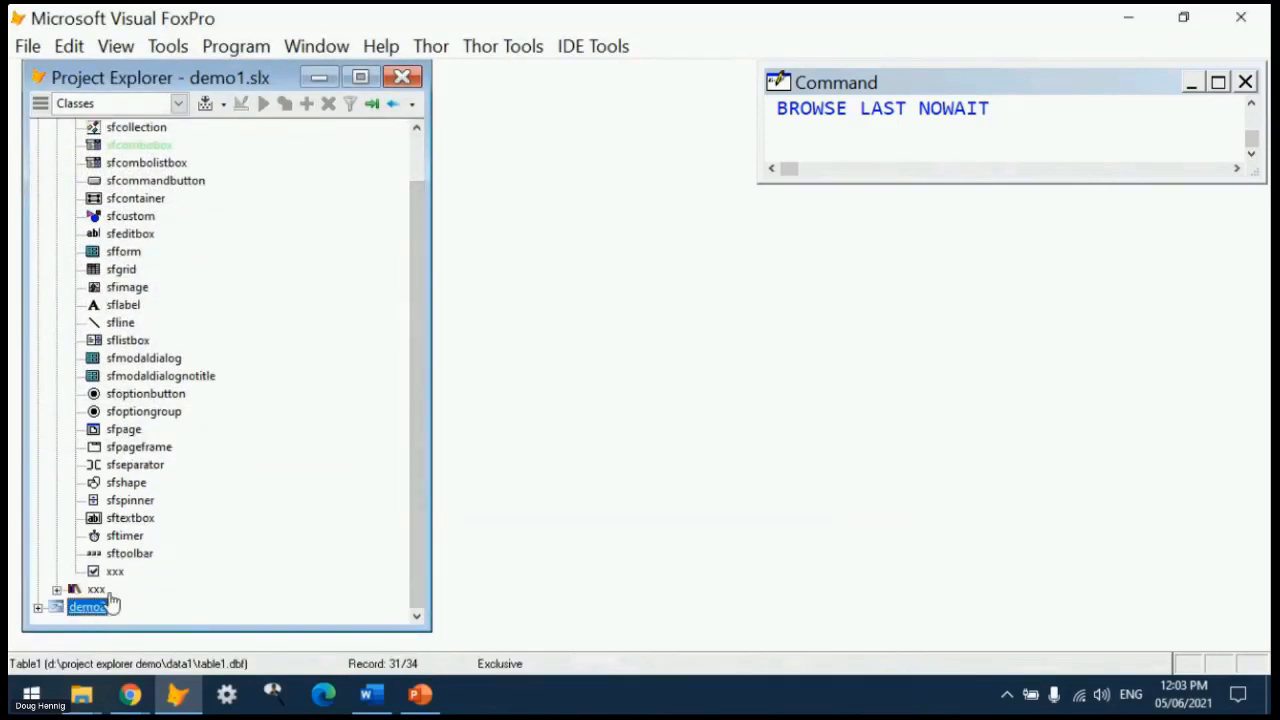
left_click(205, 103)
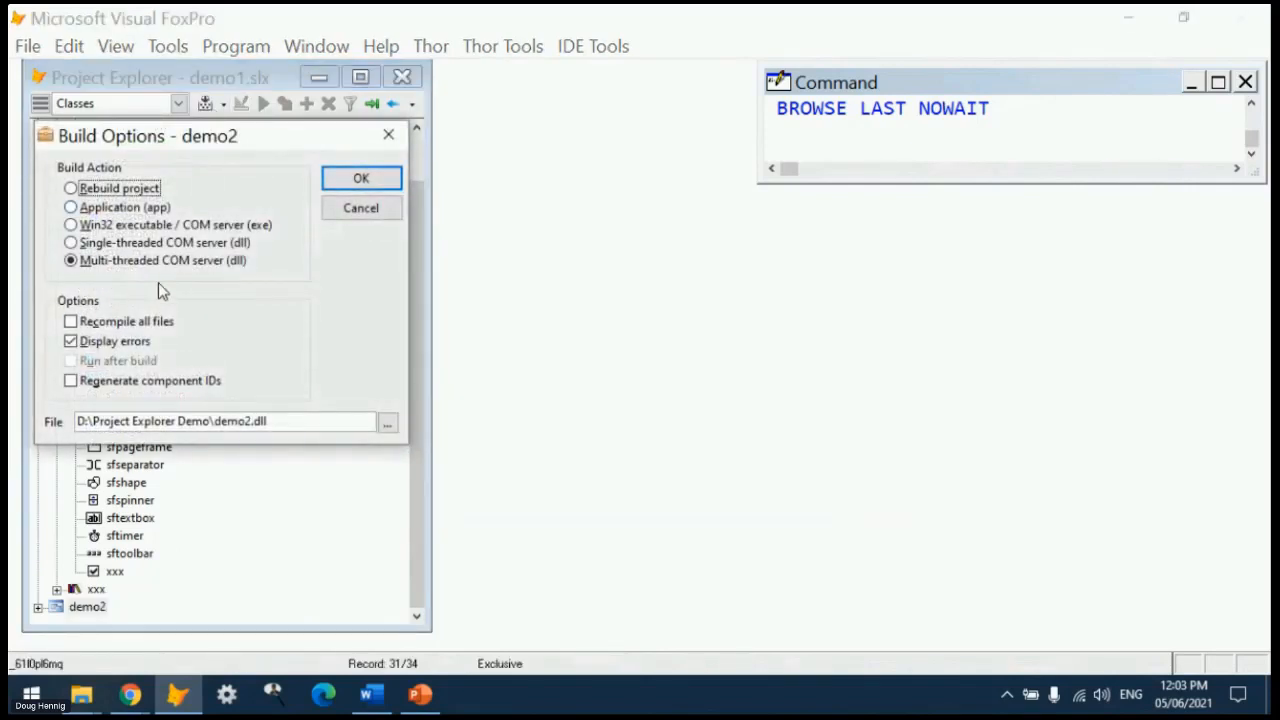
left_click(362, 208)
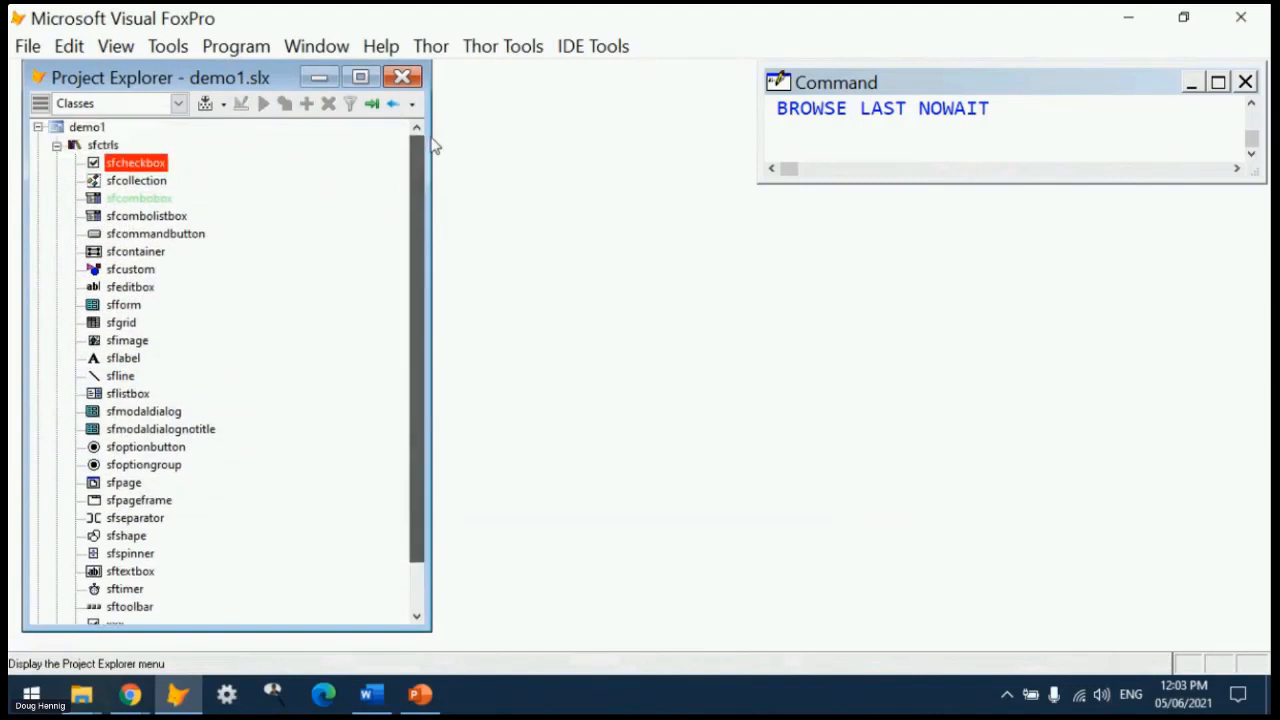
- Check demo1's build options again and leave them without building
left_click(95, 146)
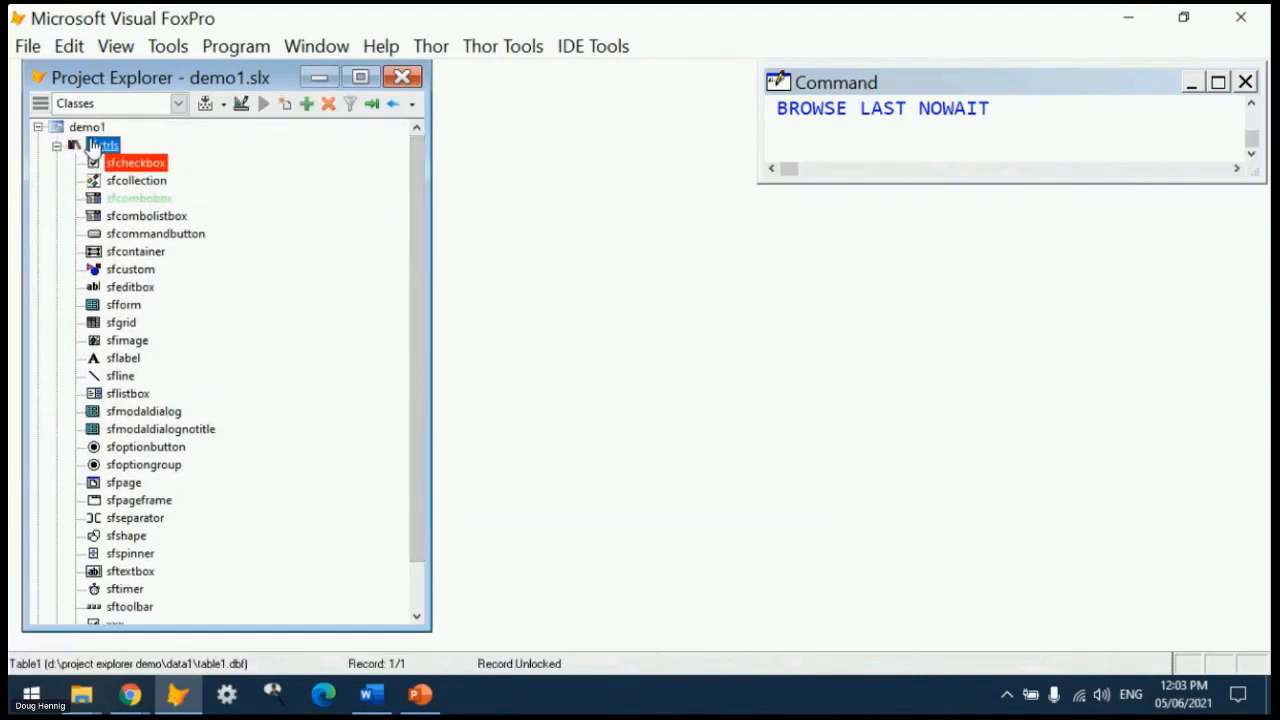
left_click(87, 127)
left_click(206, 103)
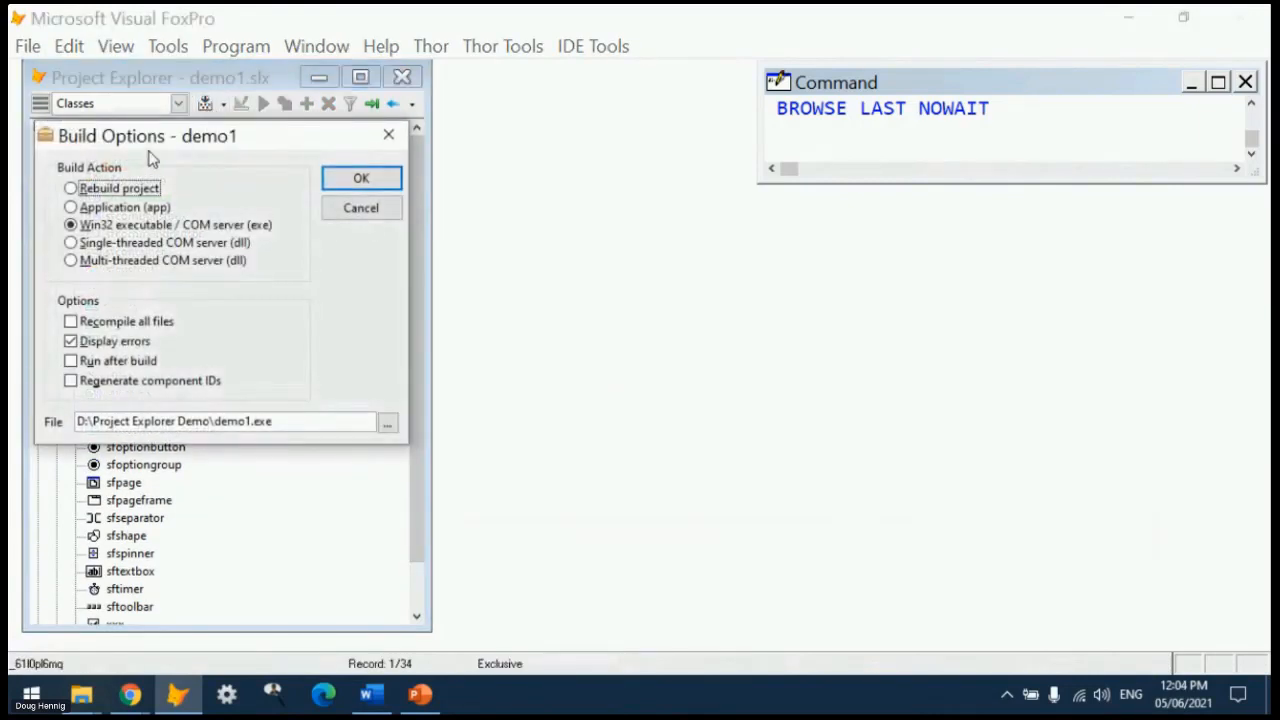
left_click(362, 209)
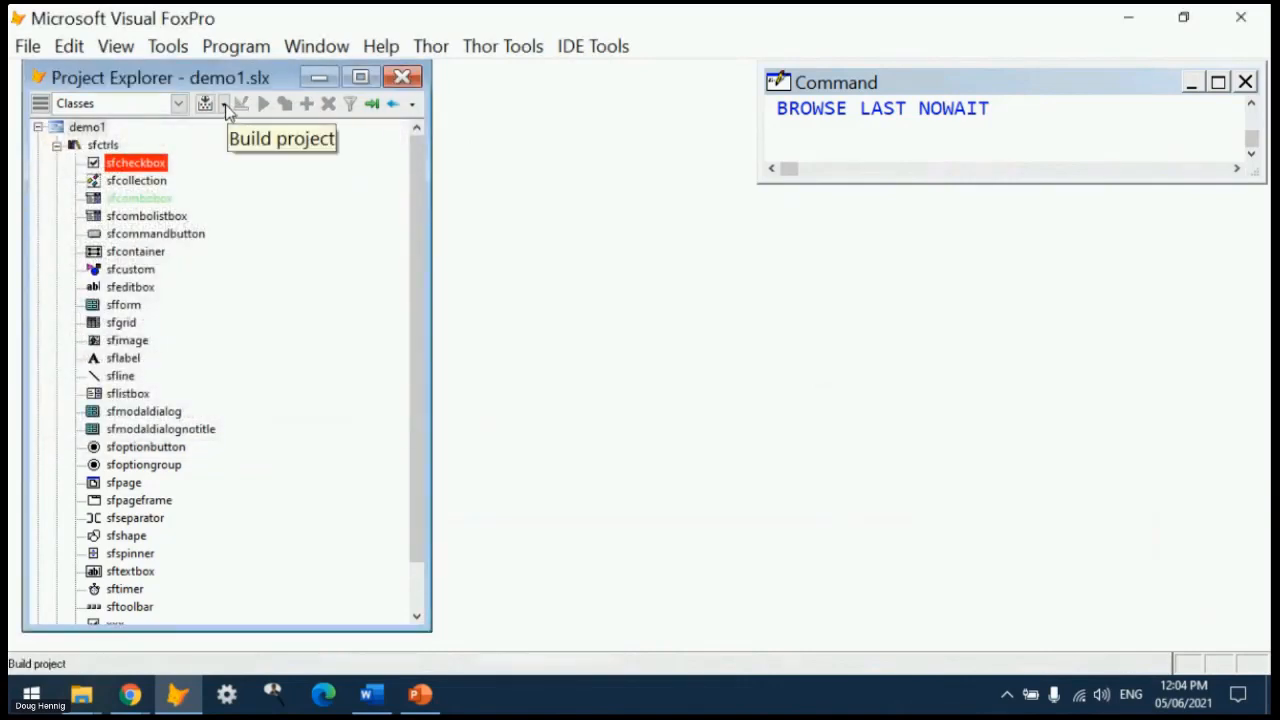
- Show the build and rebuild commands available for the project and the solution
left_click(225, 104)
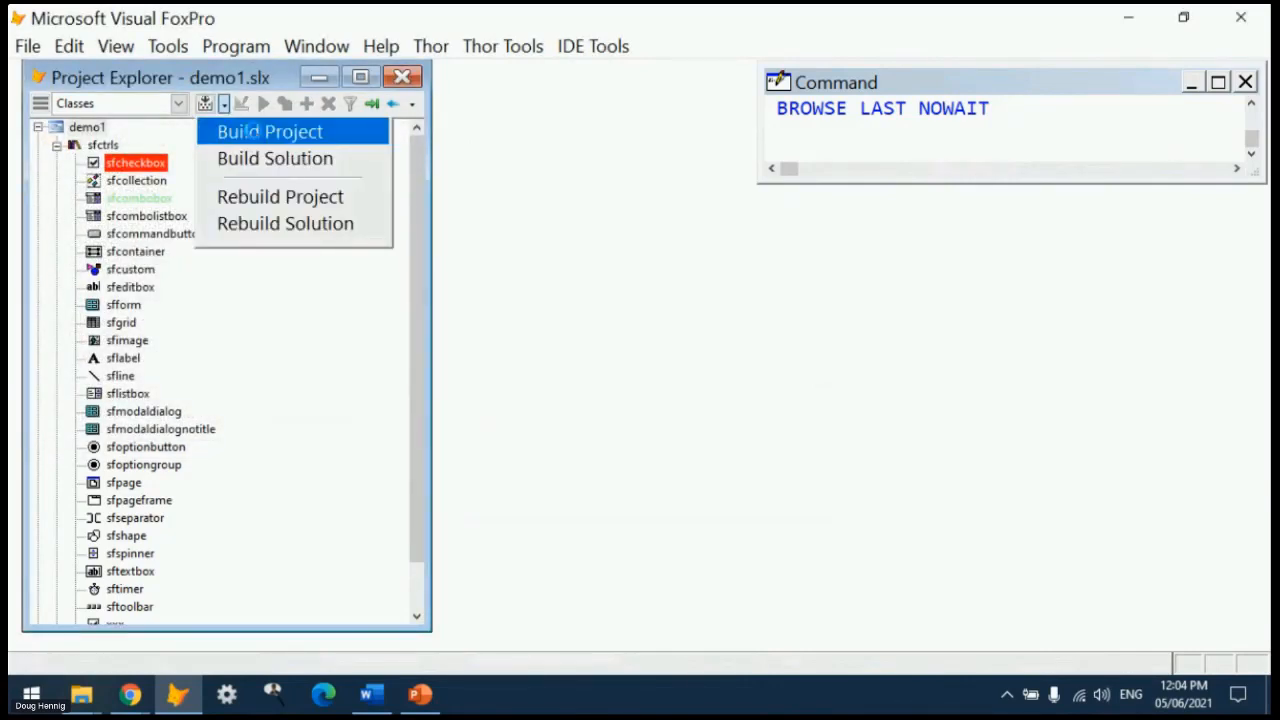
left_click(253, 133)
left_click(790, 396)
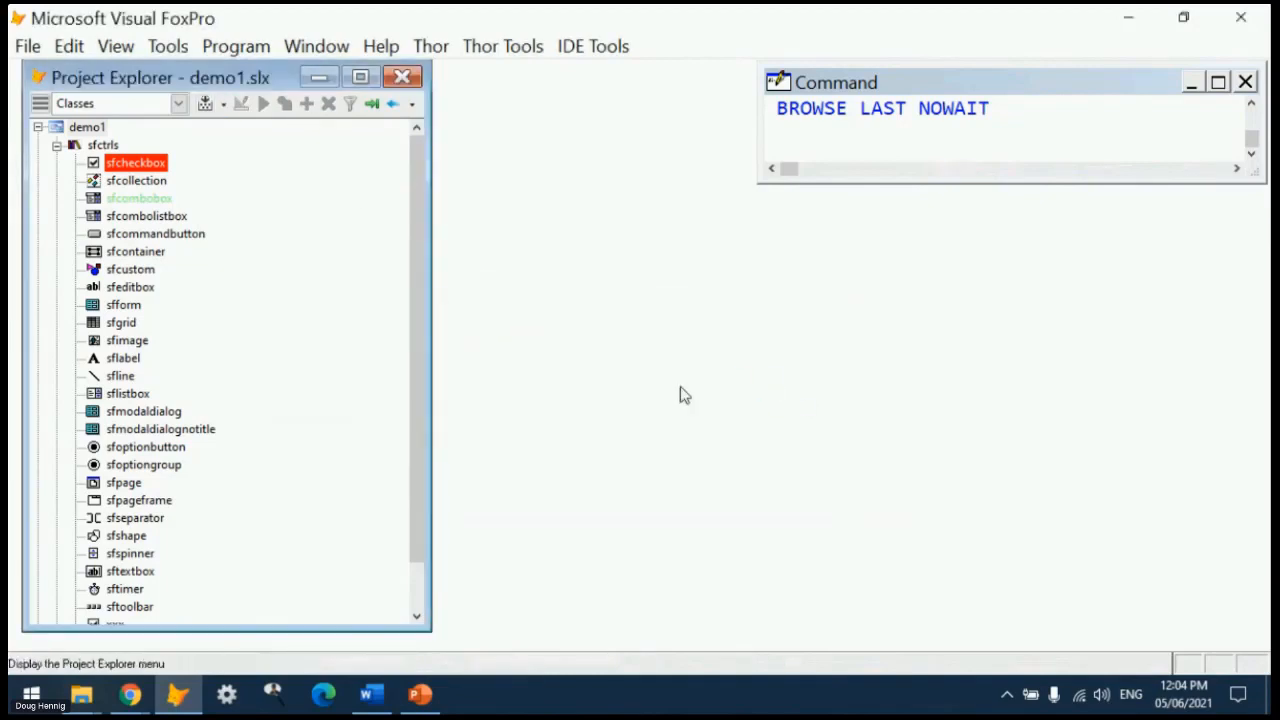
- Build the demo1 project, leaving the executable's description empty
left_click(225, 104)
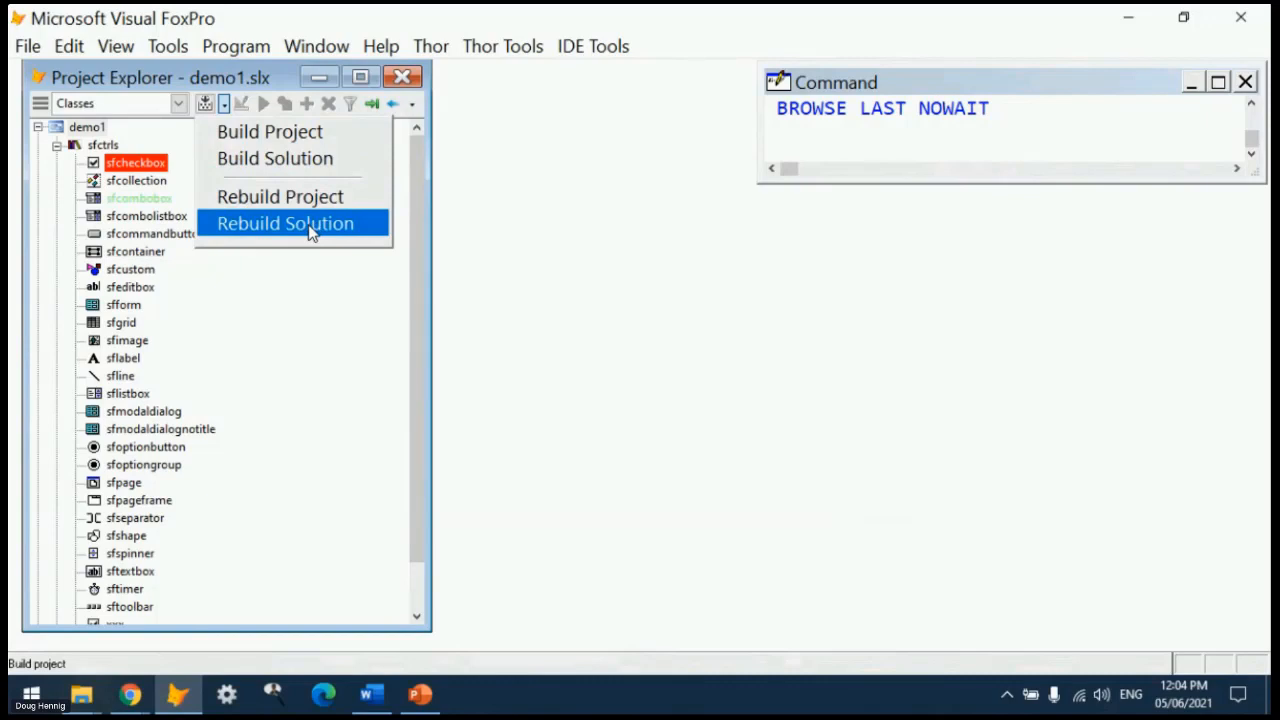
left_click(265, 77)
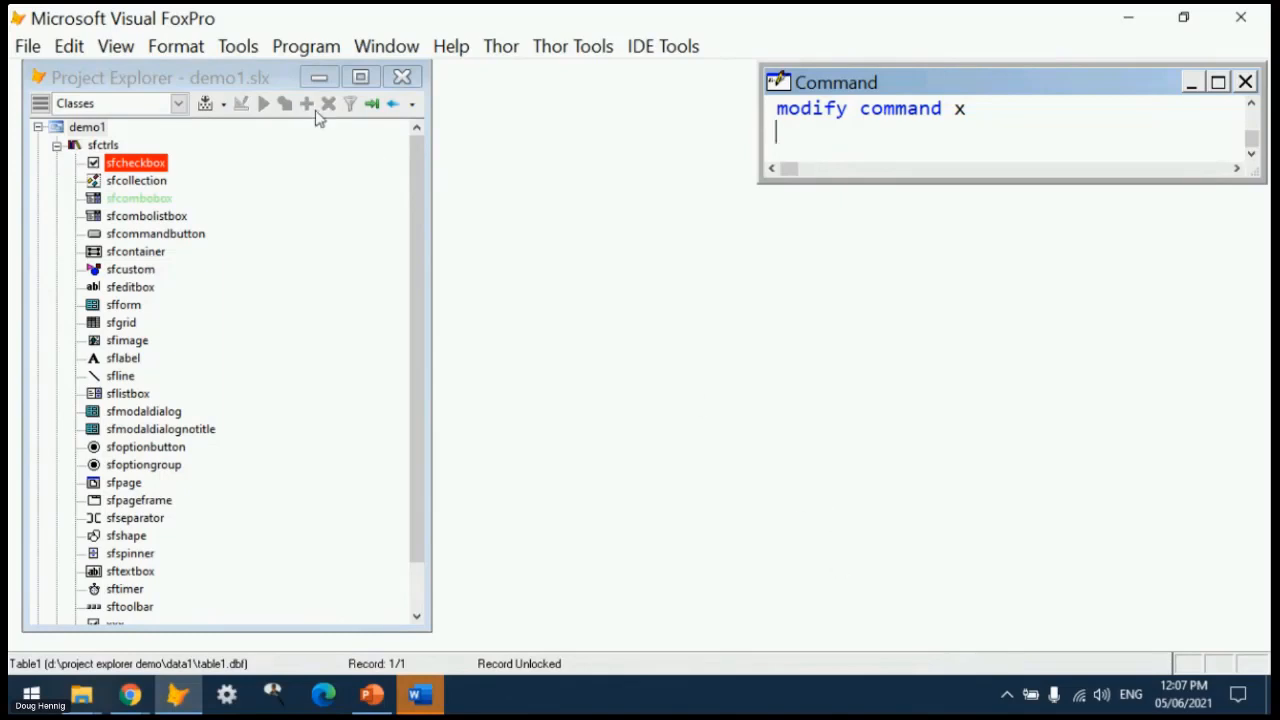
left_click(204, 106)
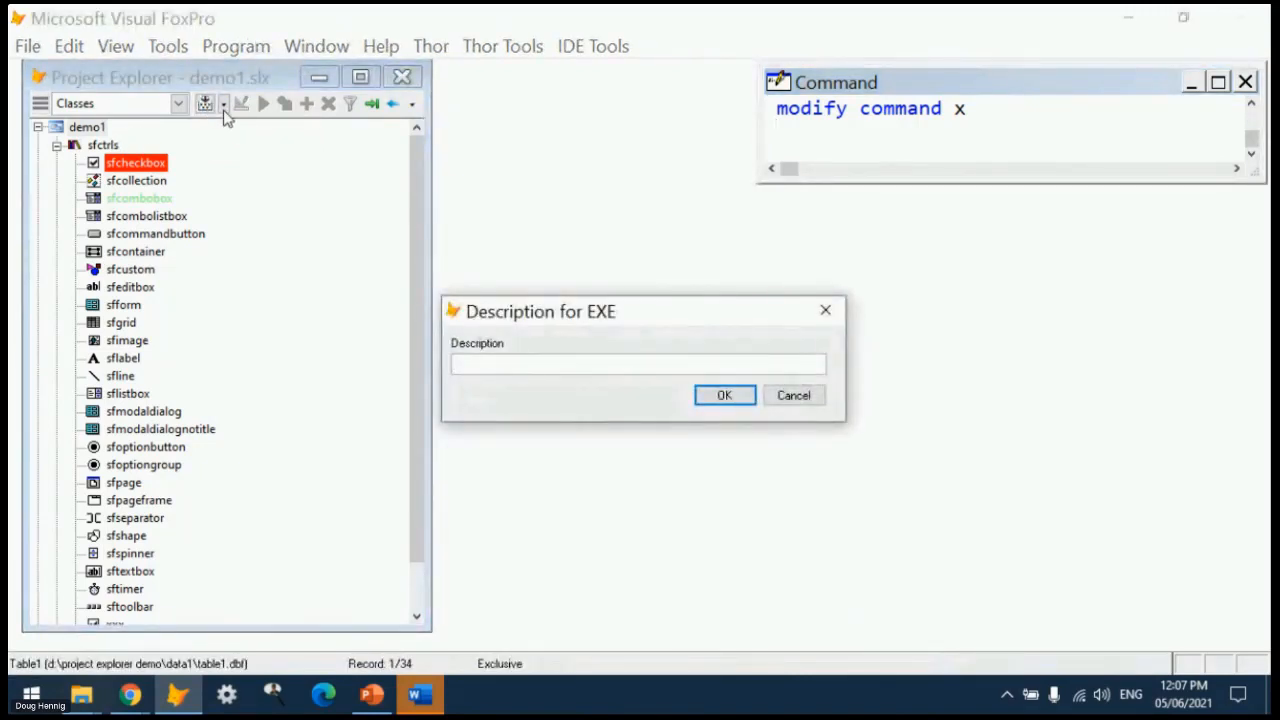
left_click(733, 394)
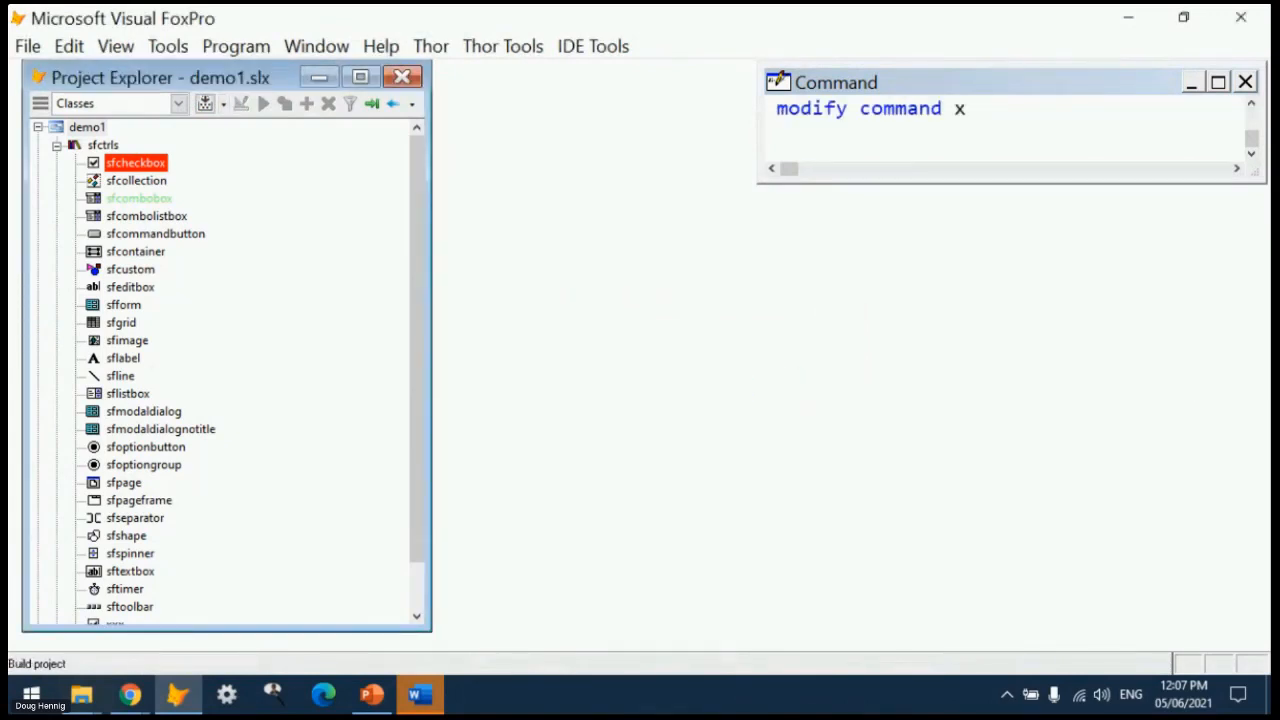
- Enable version control for the solution and keep Git as the version control provider
left_click(40, 105)
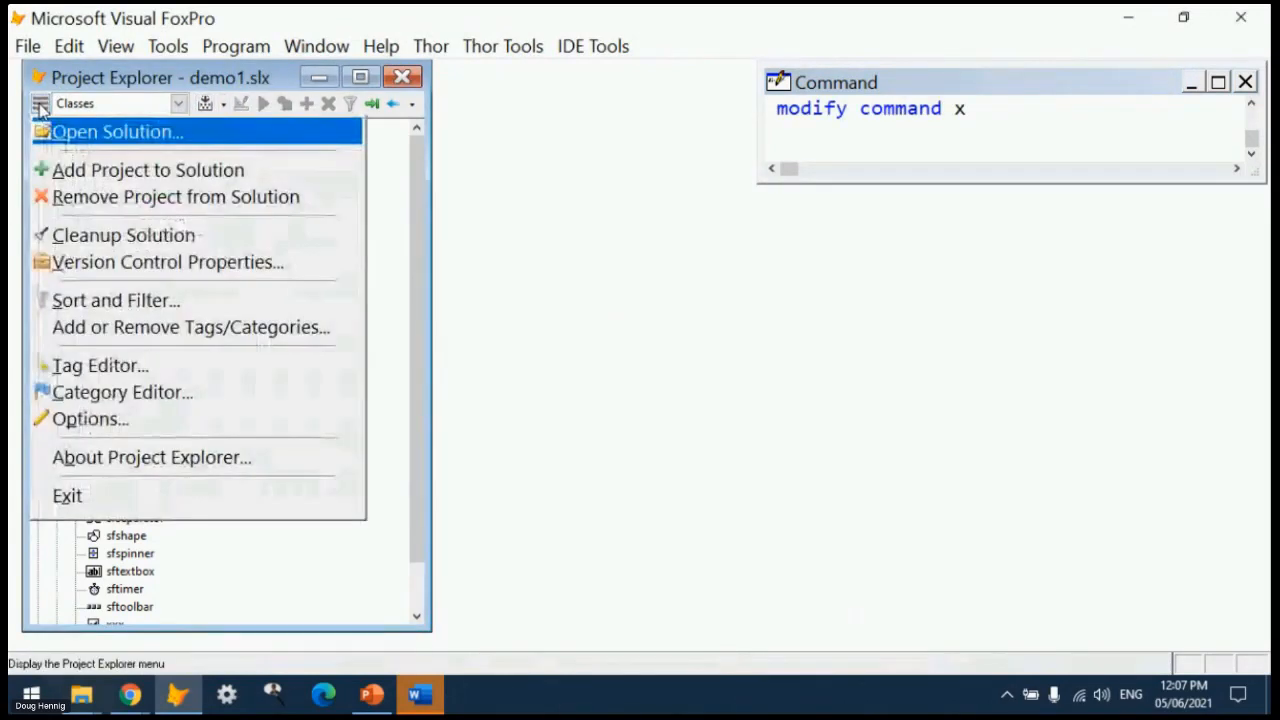
left_click(152, 262)
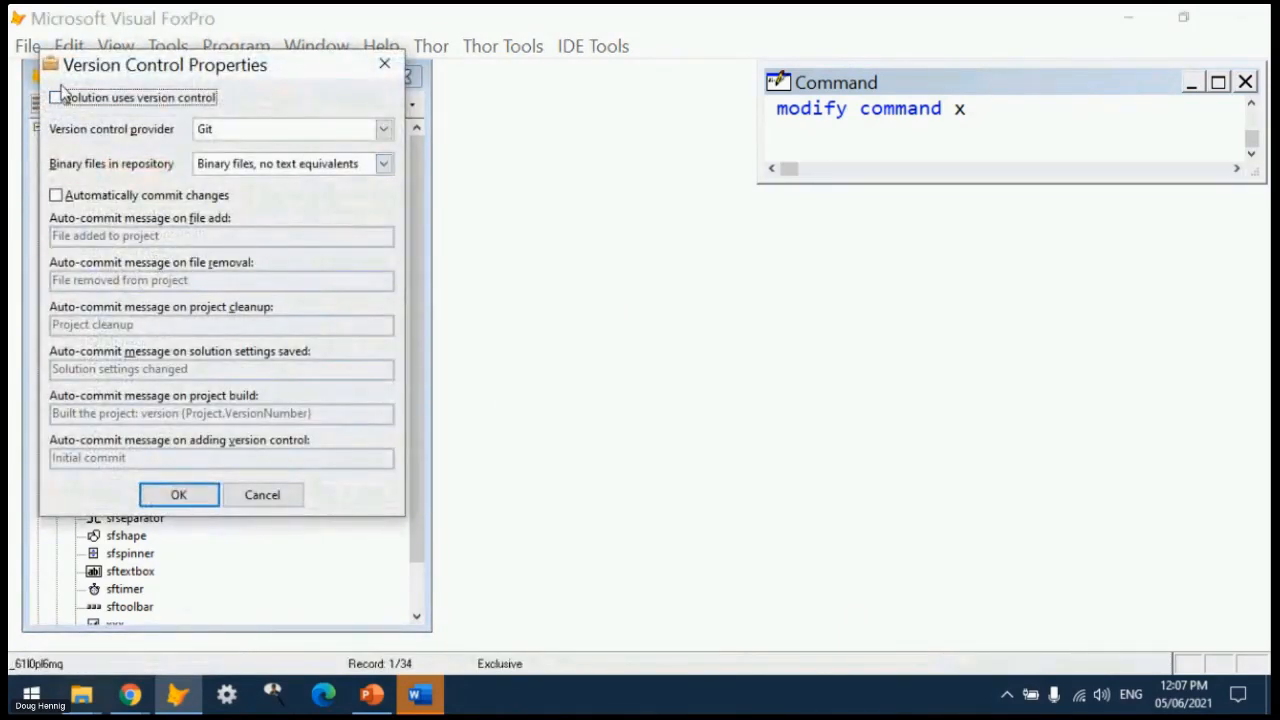
left_click(110, 104)
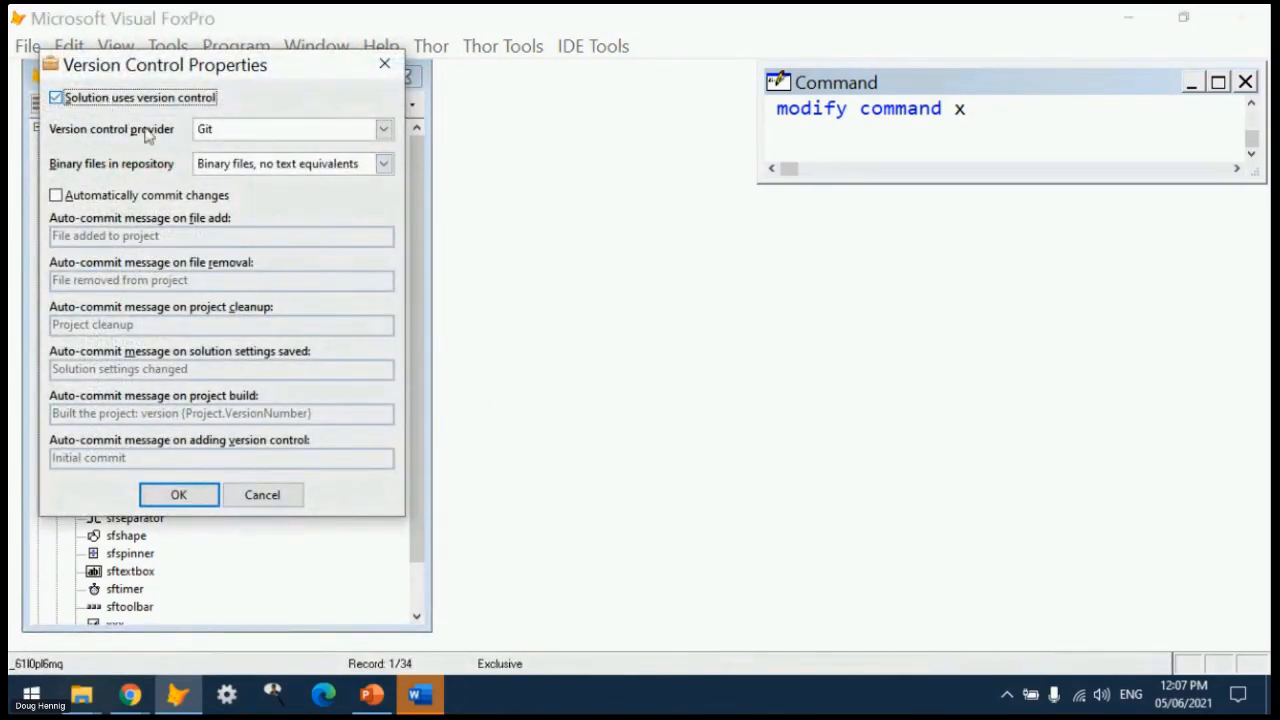
left_click(388, 133)
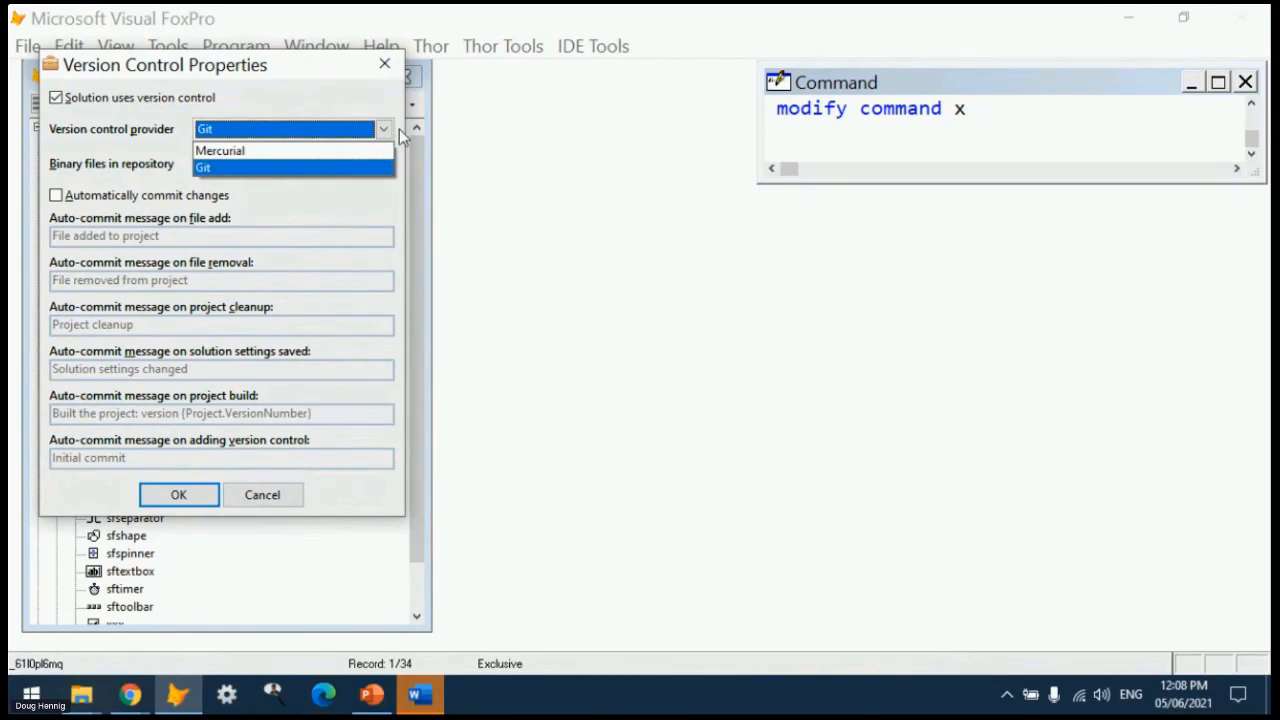
left_click(326, 100)
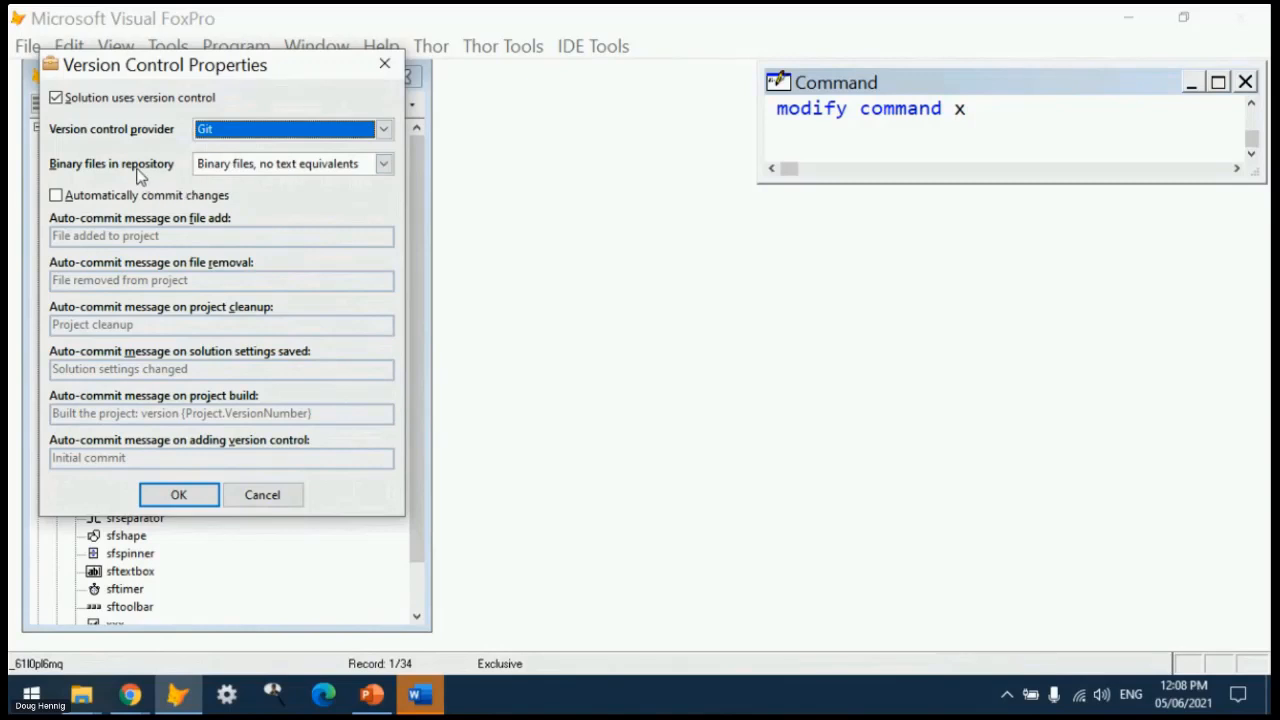
- Set the repository to hold text equivalents with no binary files, and have a new repository created for the solution
left_click(383, 164)
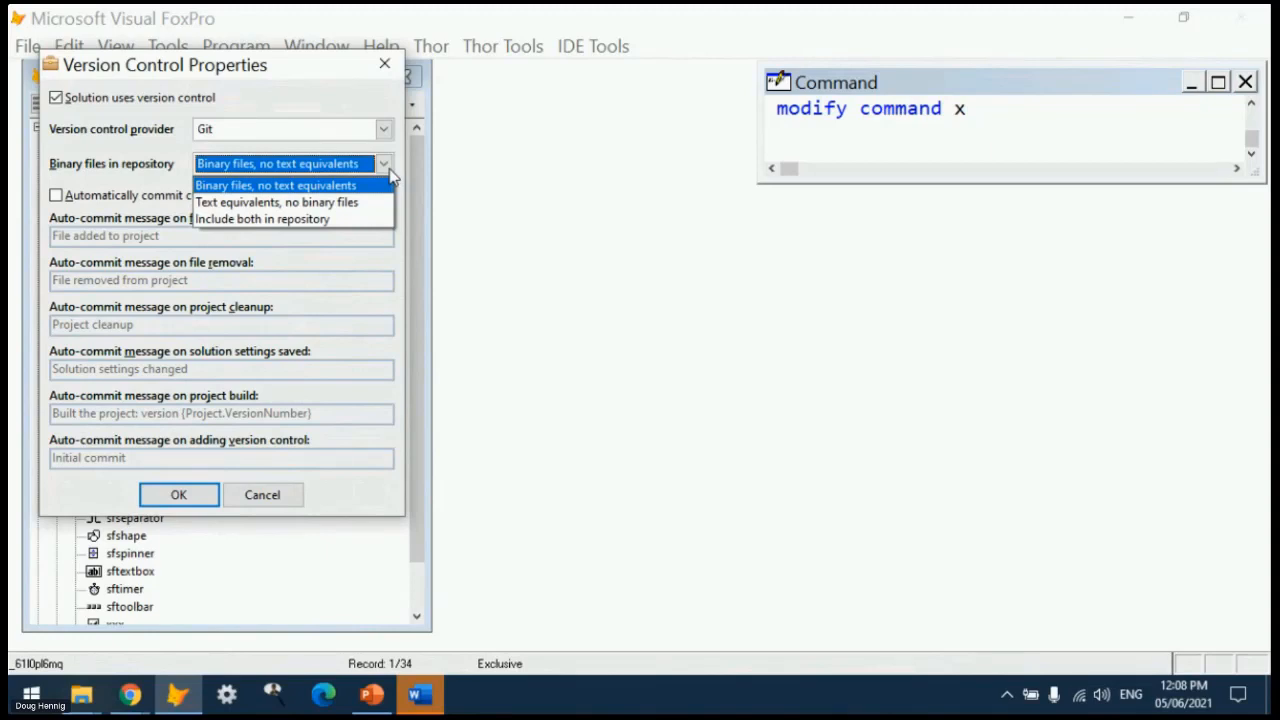
left_click(309, 203)
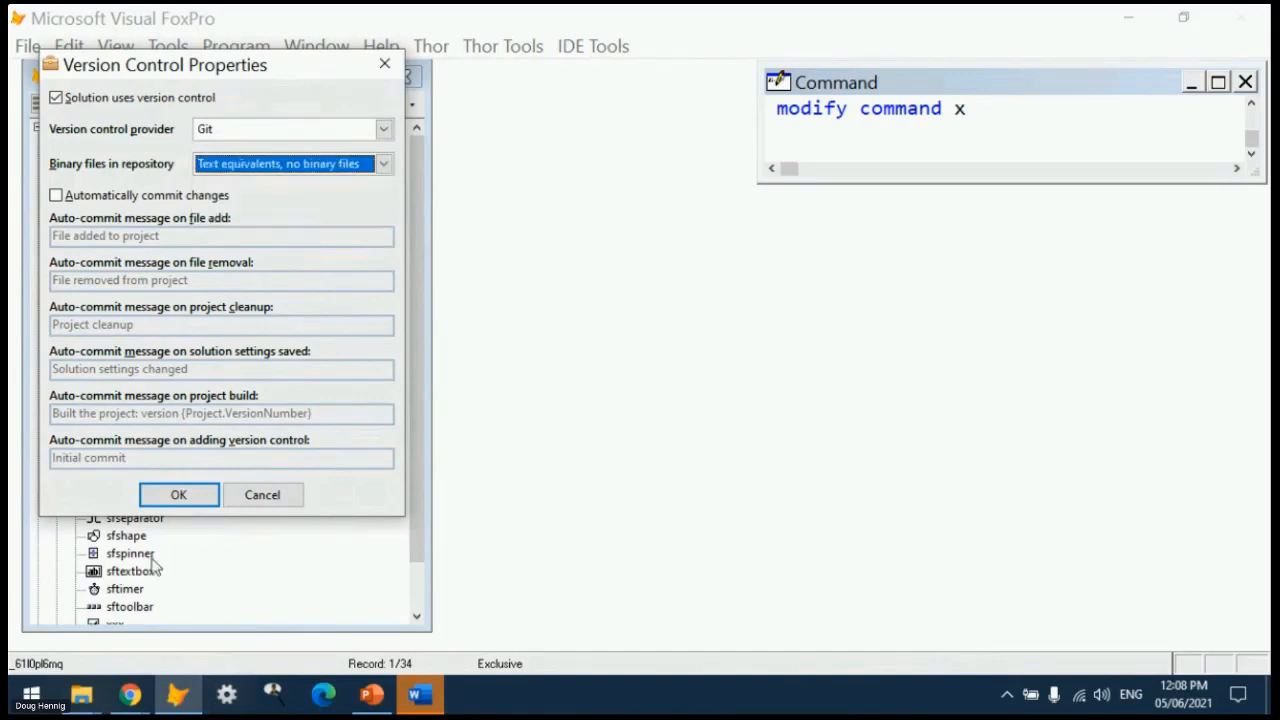
left_click(199, 497)
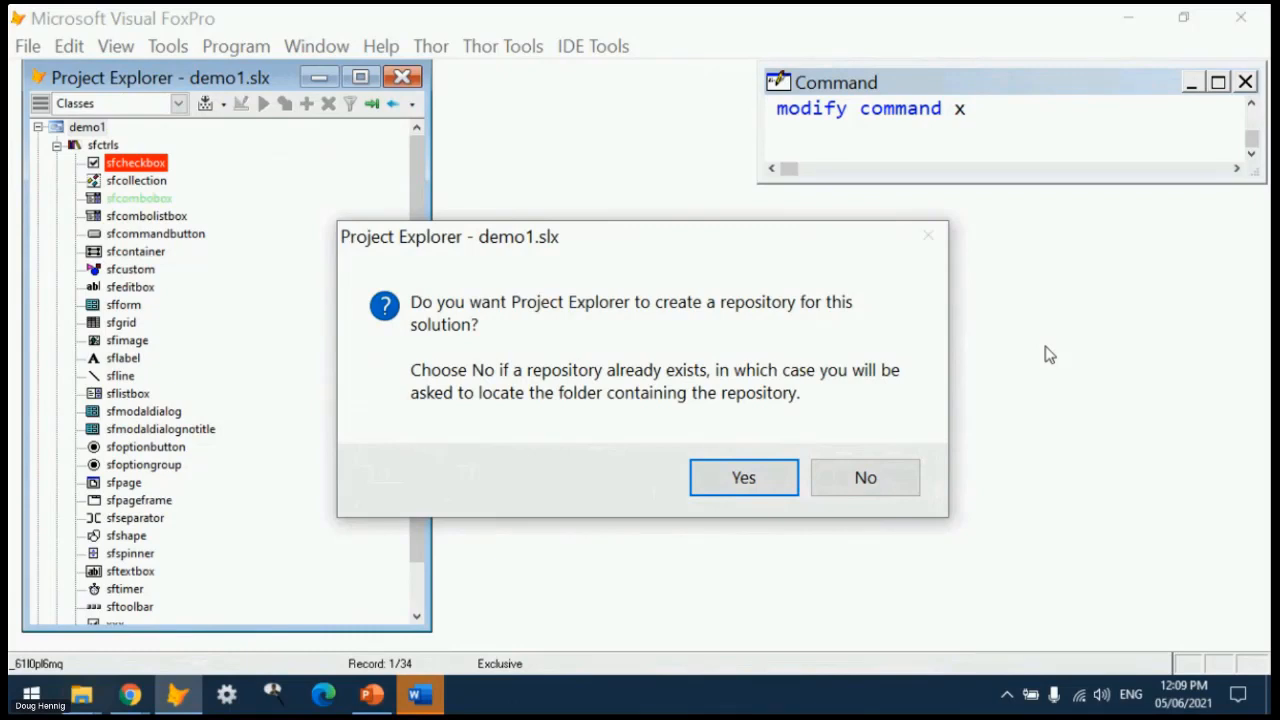
left_click(740, 478)
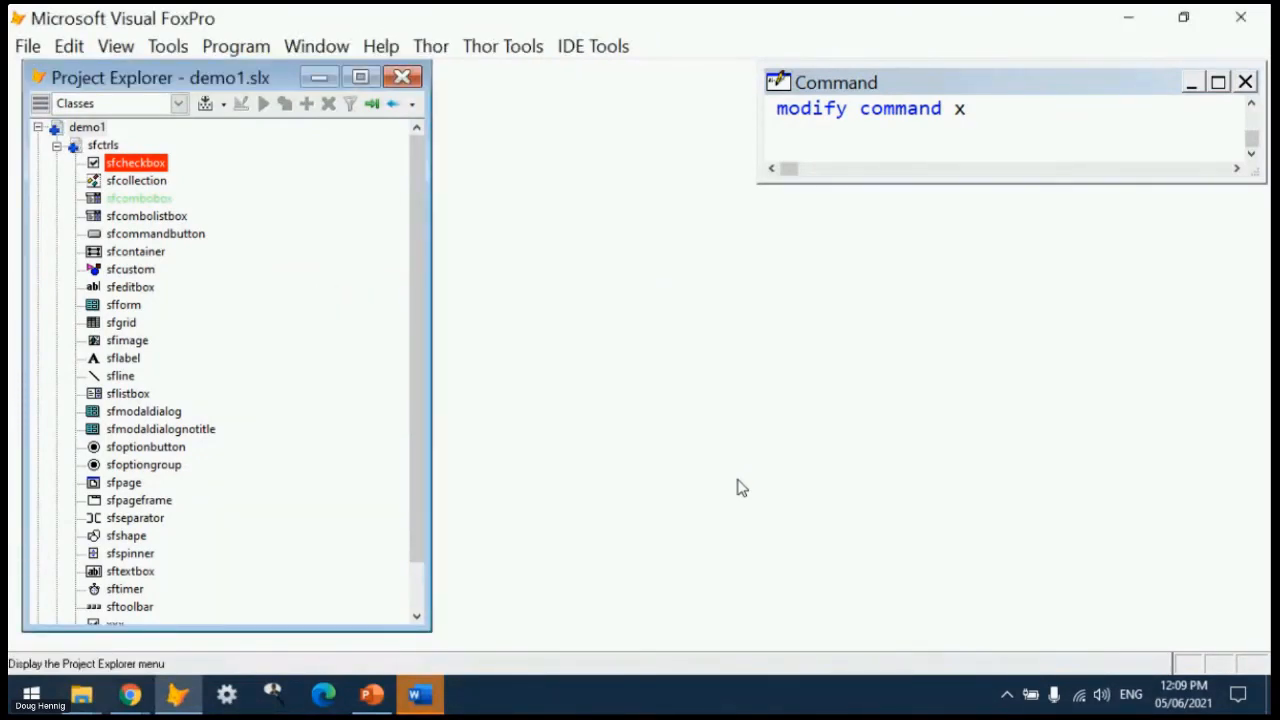
- Switch to File Explorer and inspect the text equivalents comserver.vc2 and form1.sc2 in the Project Explorer Demo's Source folder
left_click_drag(1278, 215, 691, 59)
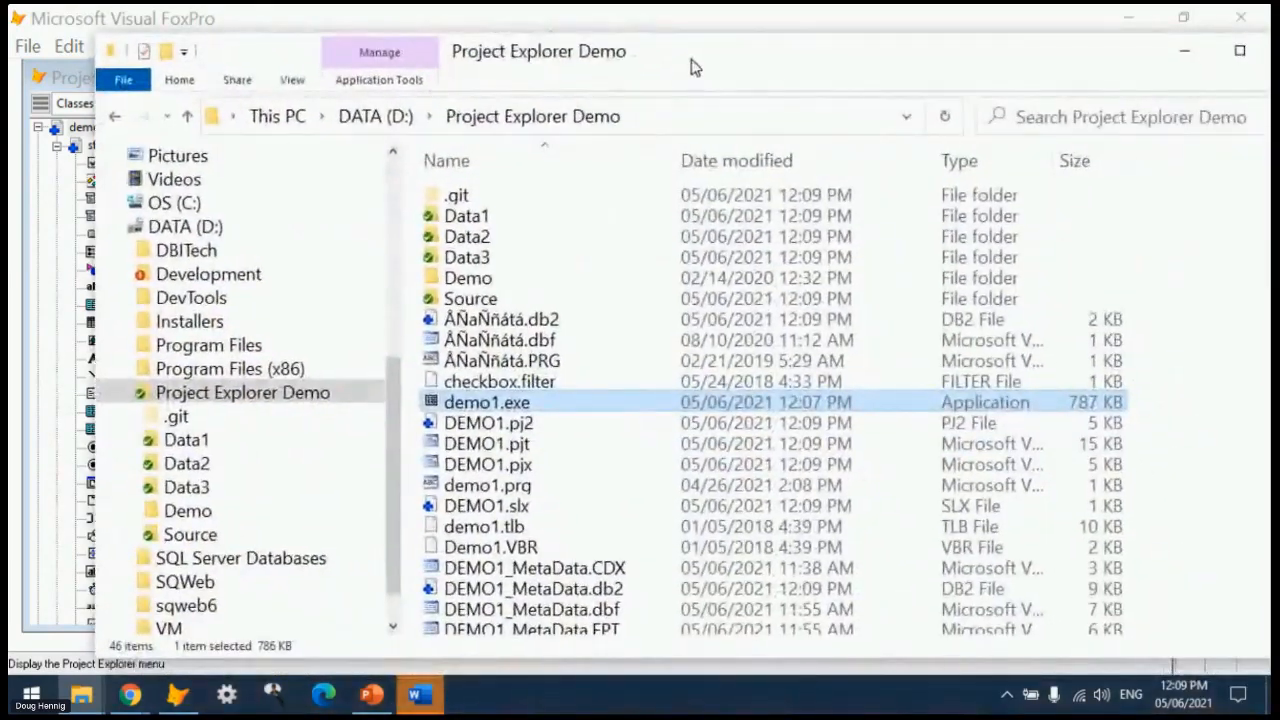
left_click(480, 302)
double_click(480, 302)
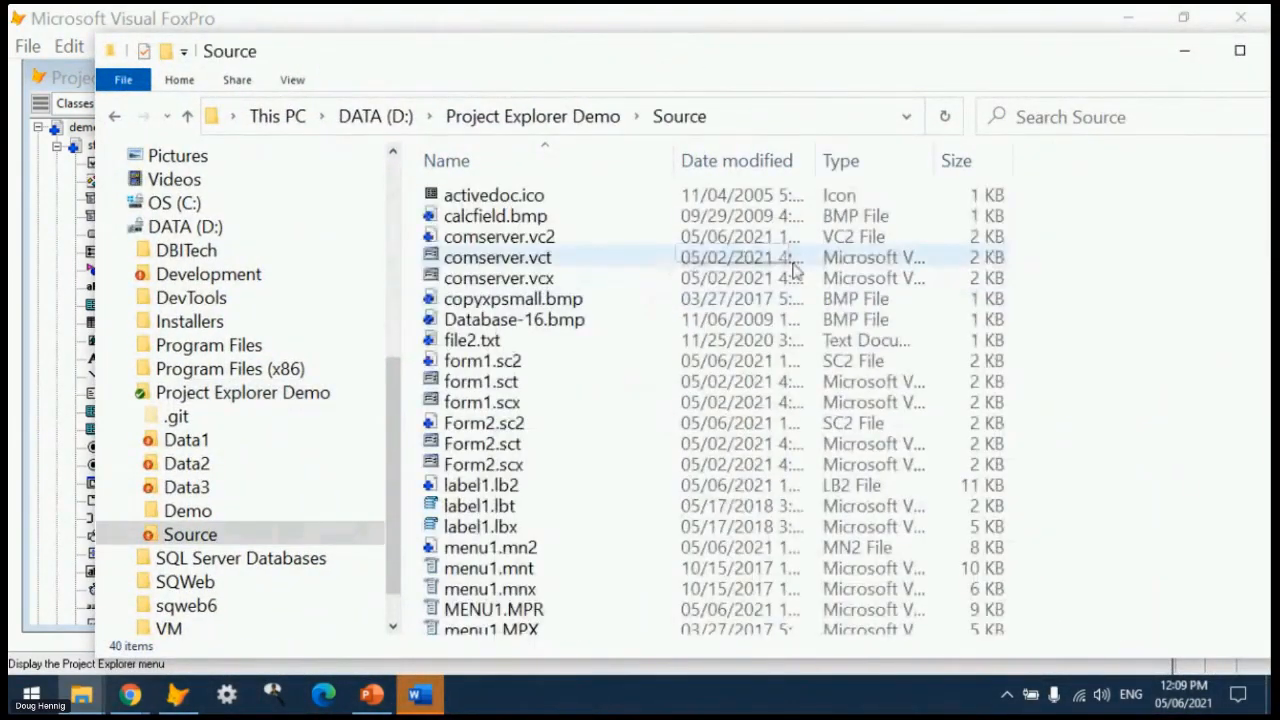
left_click(520, 240)
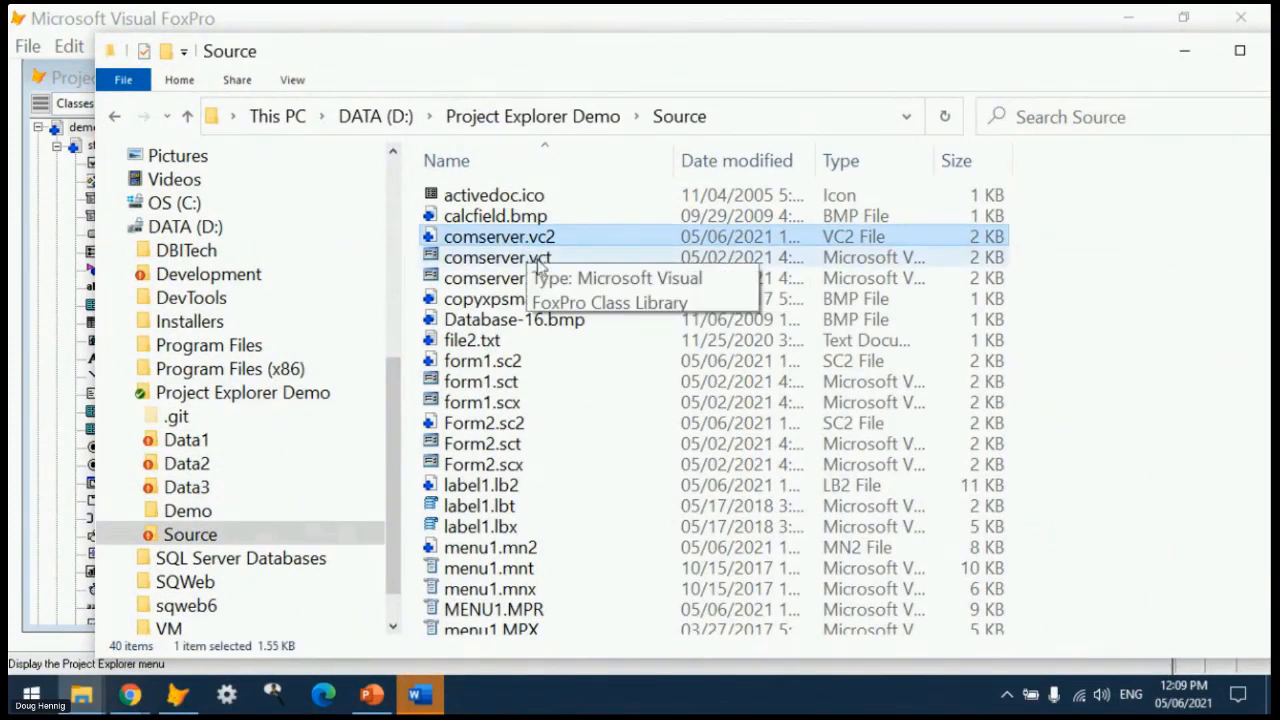
left_click(522, 362)
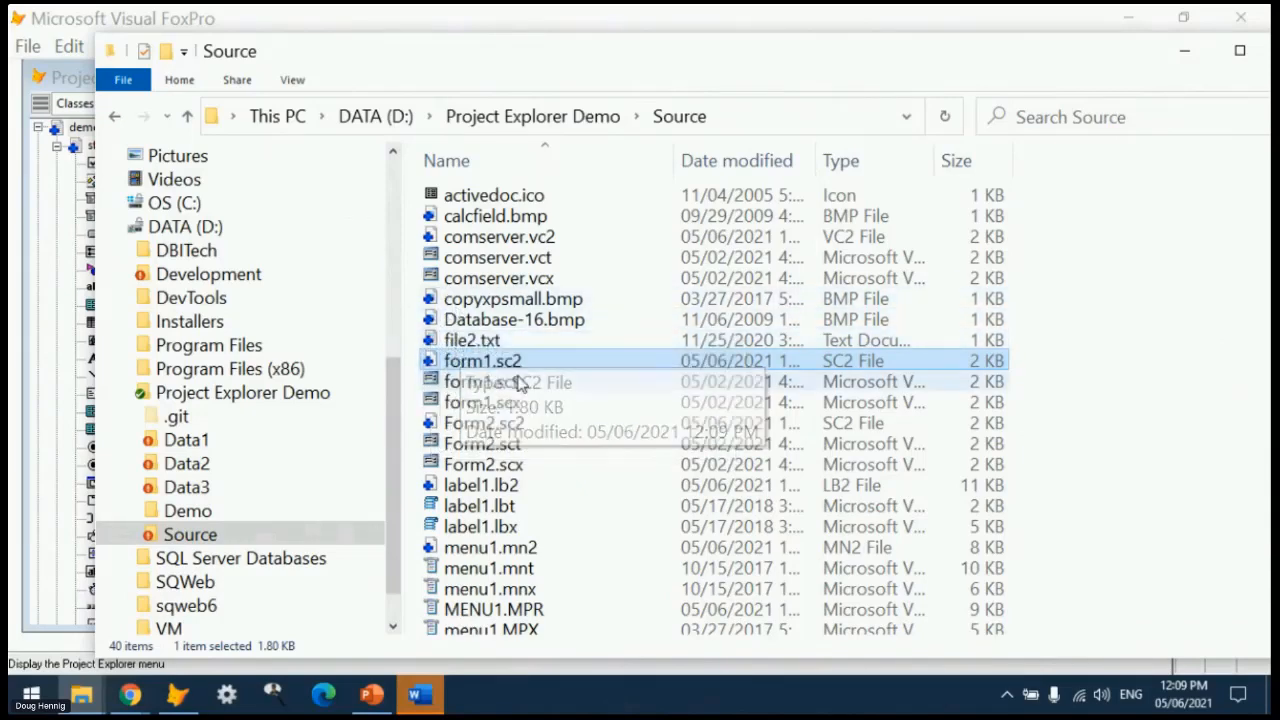
left_click_drag(603, 49, 1270, 78)
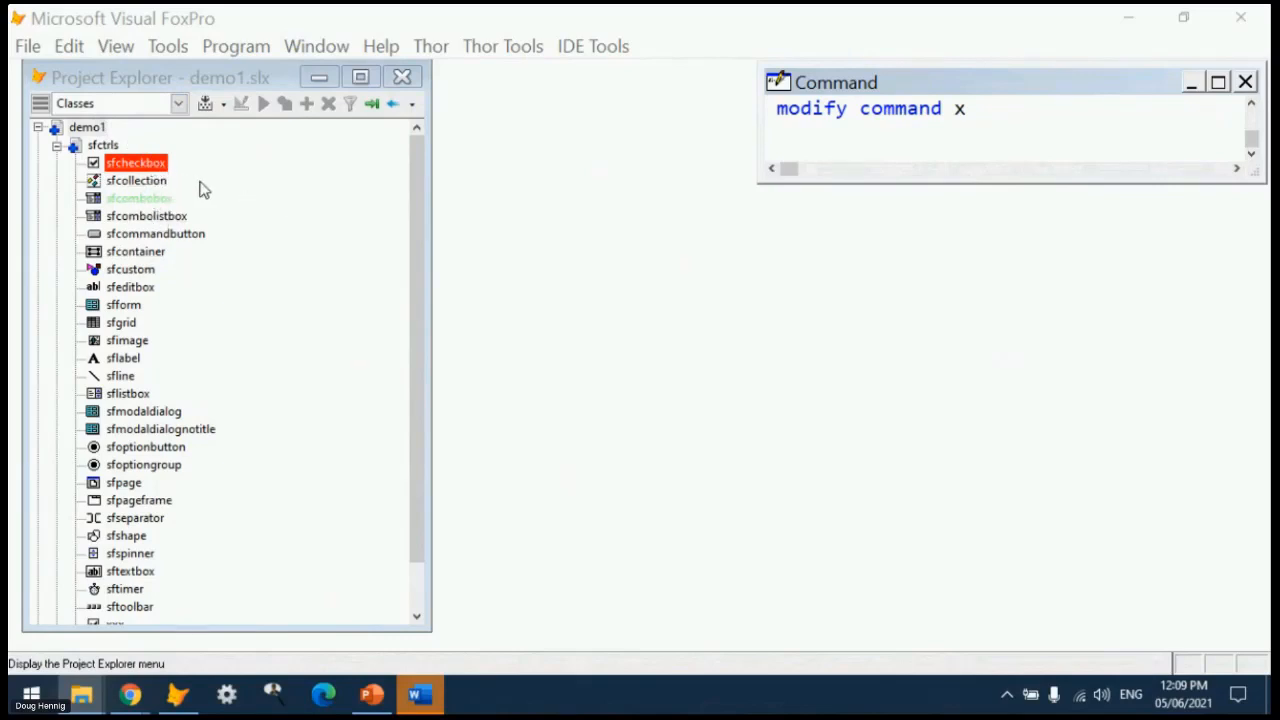
- Commit all of the solution's files with the message "Initial commit"
right_click(137, 181)
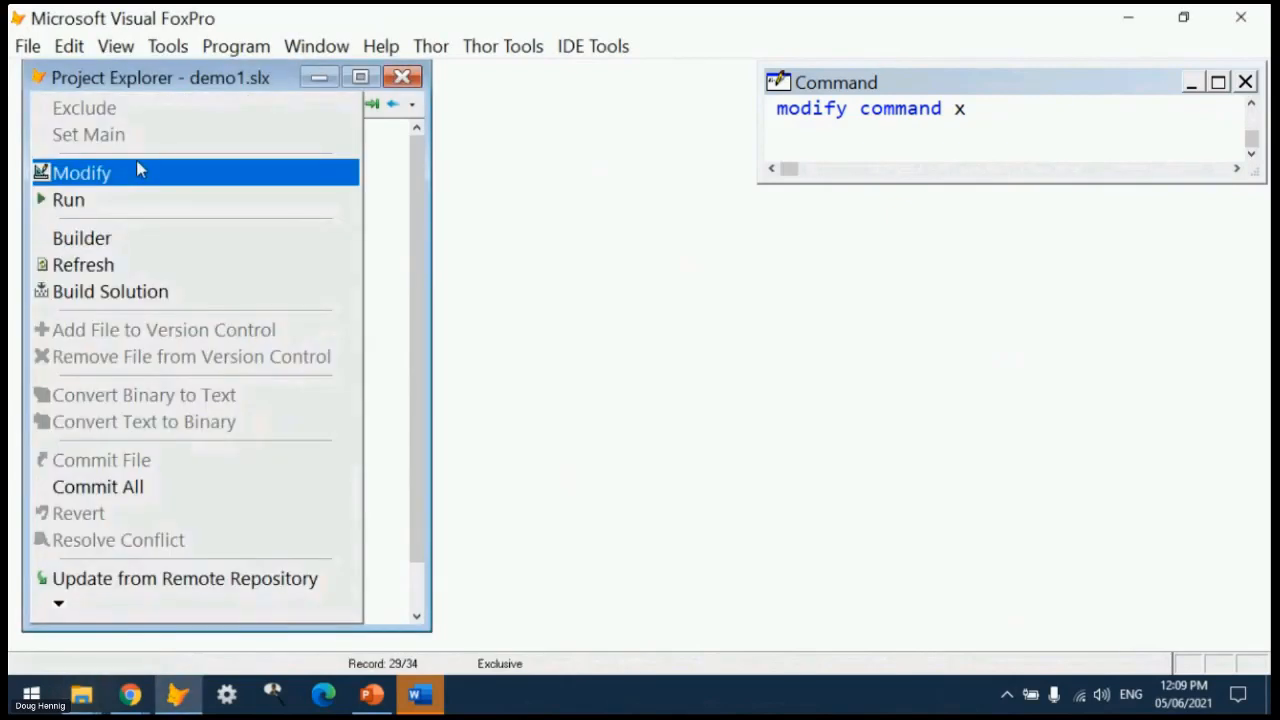
left_click(174, 488)
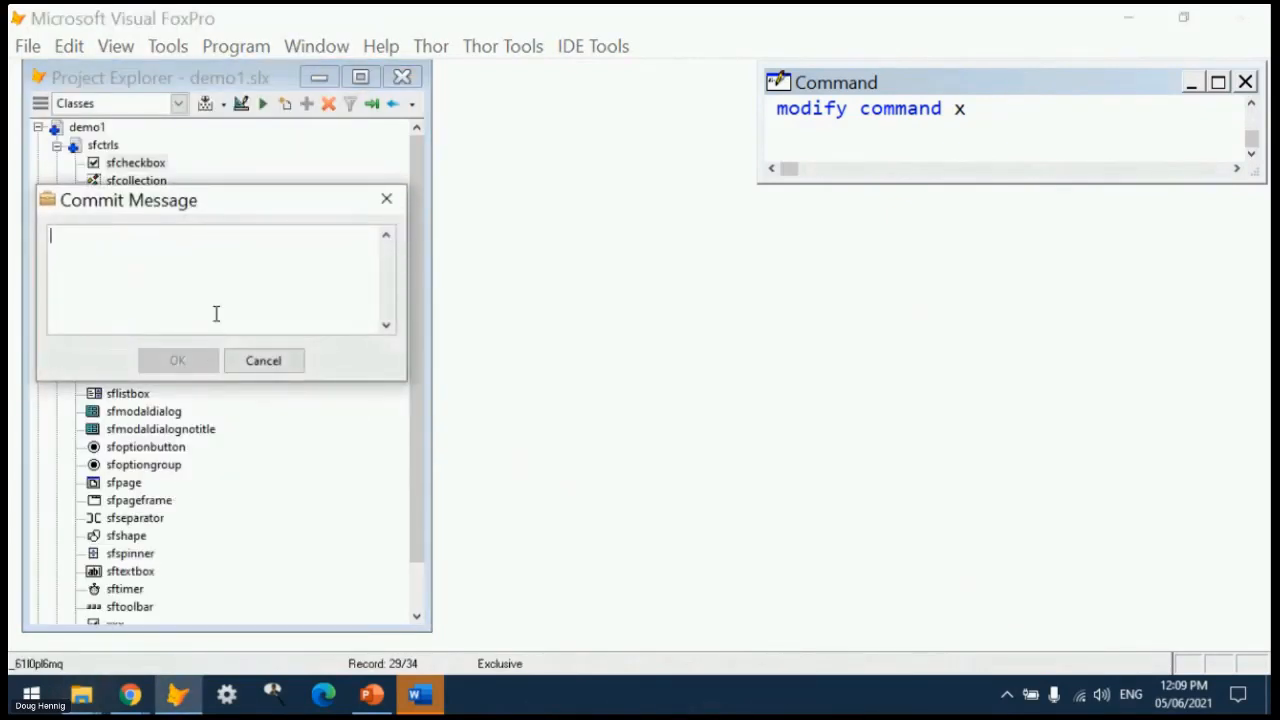
type("Initial c")
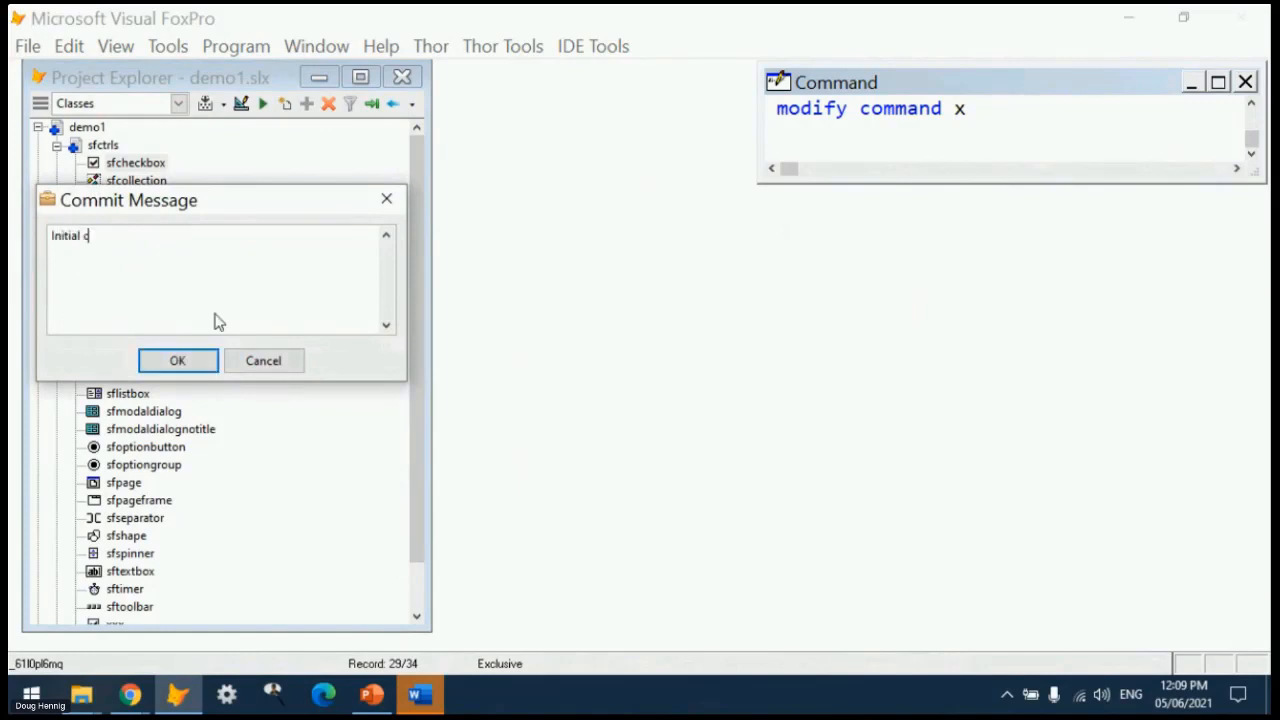
type("ommit")
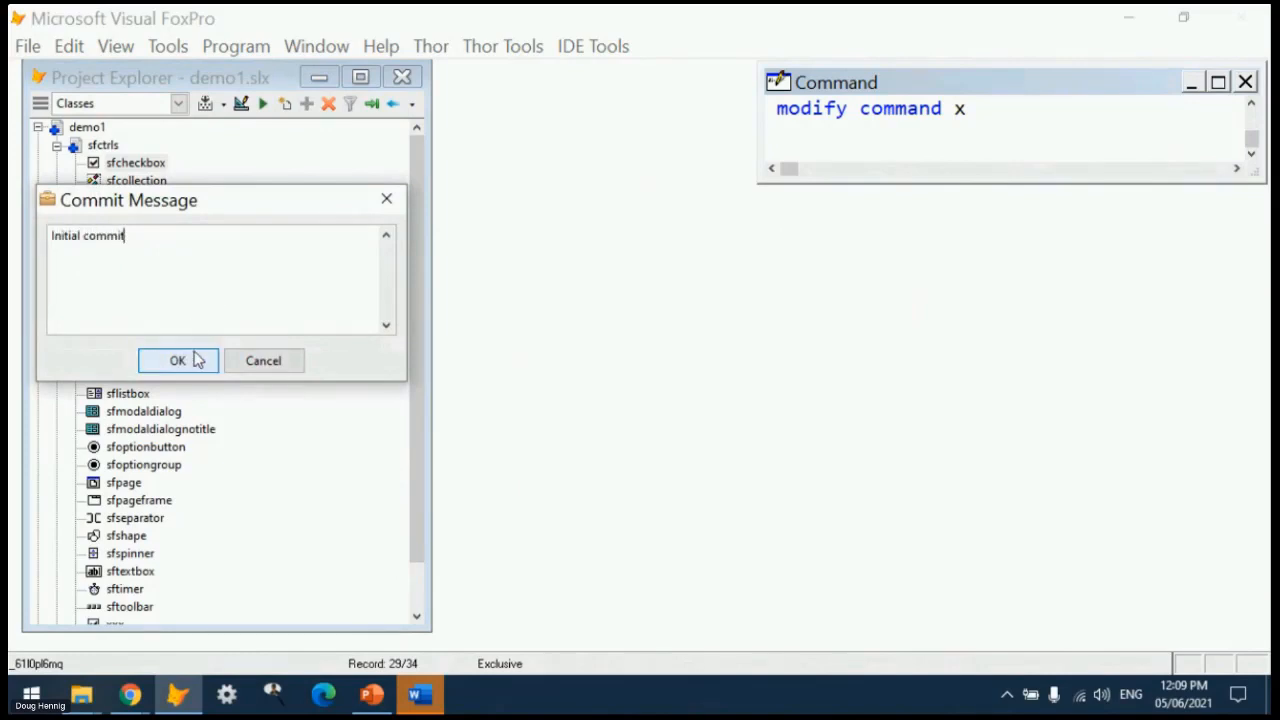
left_click(177, 360)
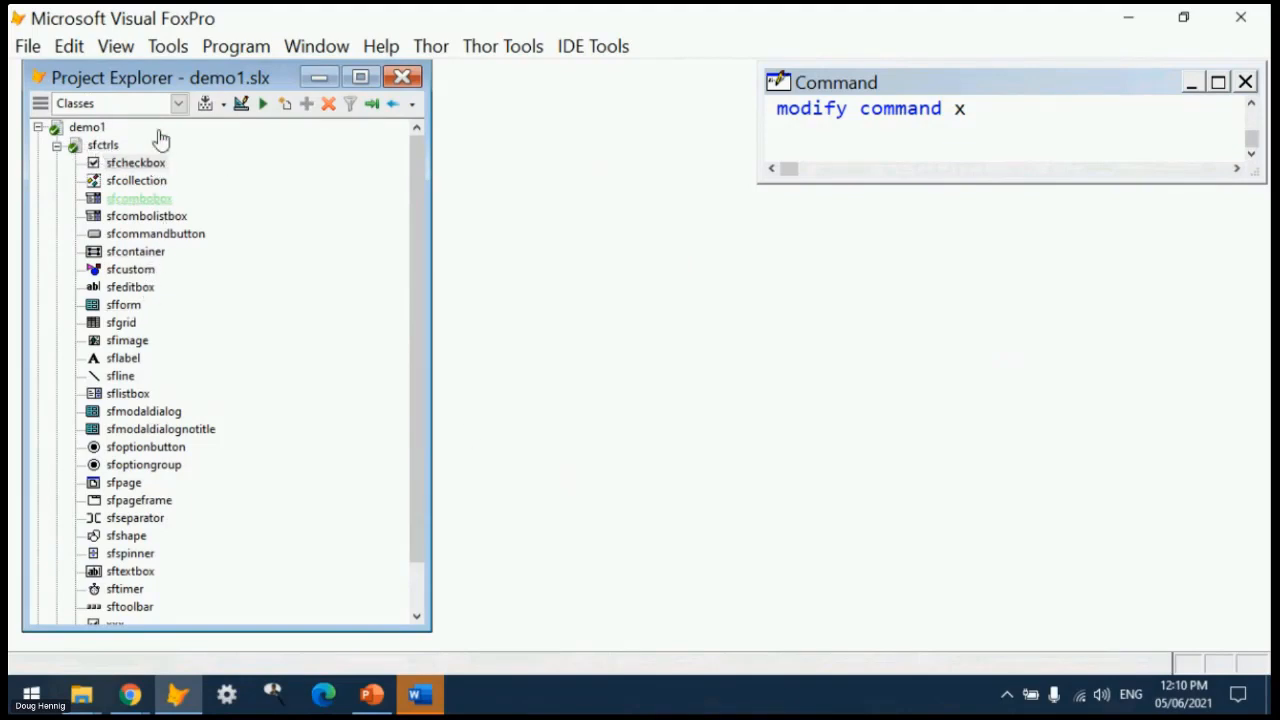
- Display the solution's Code items, run demo1's startup program and dismiss its message
left_click(178, 103)
left_click(125, 148)
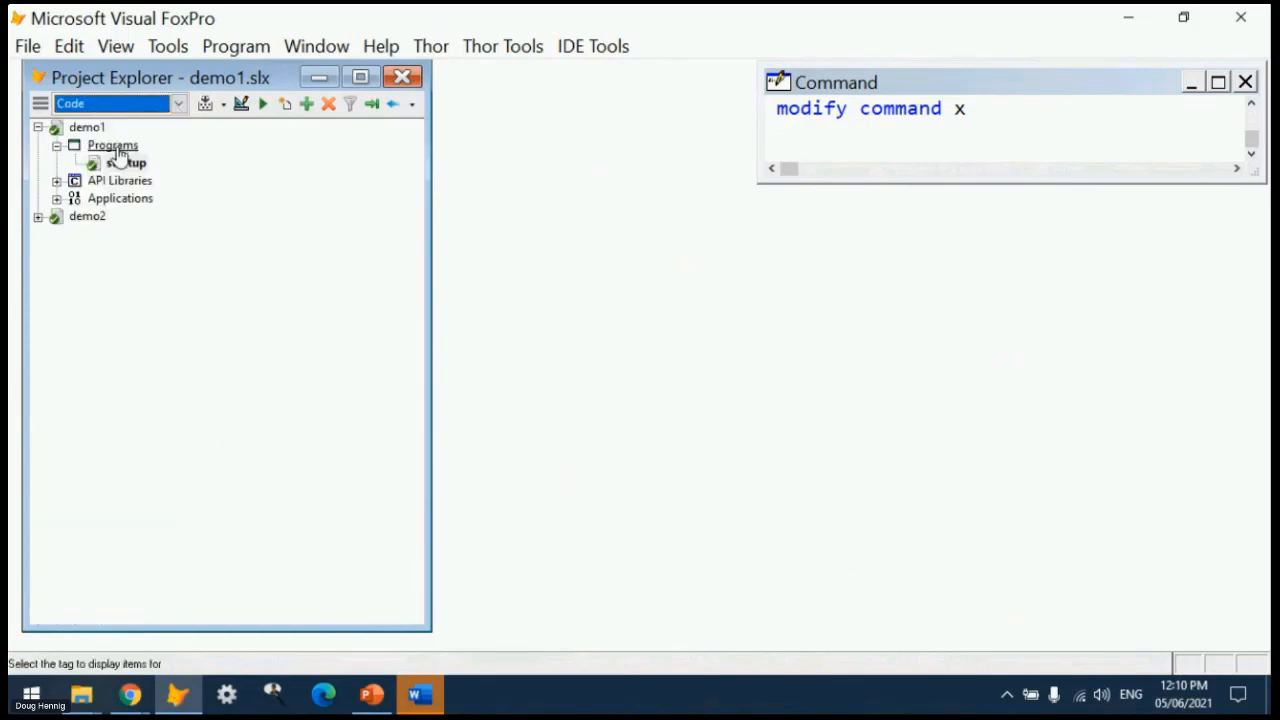
left_click(180, 162)
left_click(262, 105)
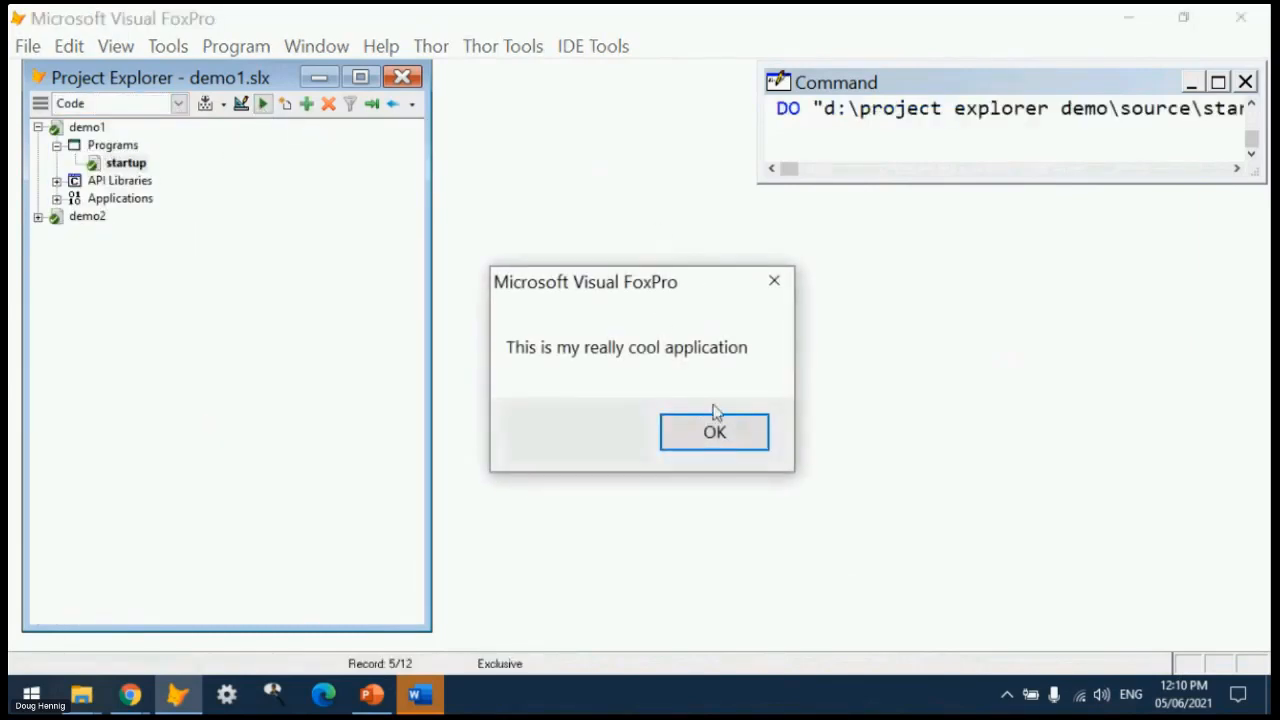
left_click(690, 430)
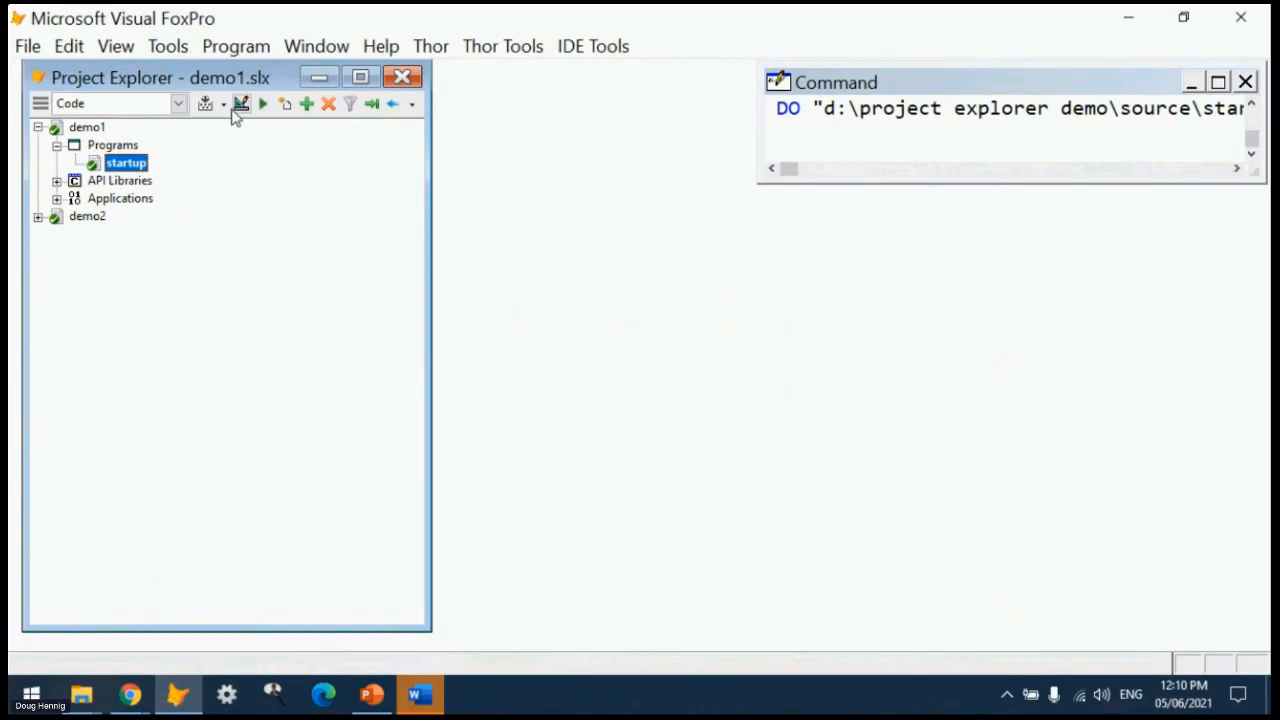
- Remove the word "really" from the startup program's message text, then save and close the file
left_click(240, 105)
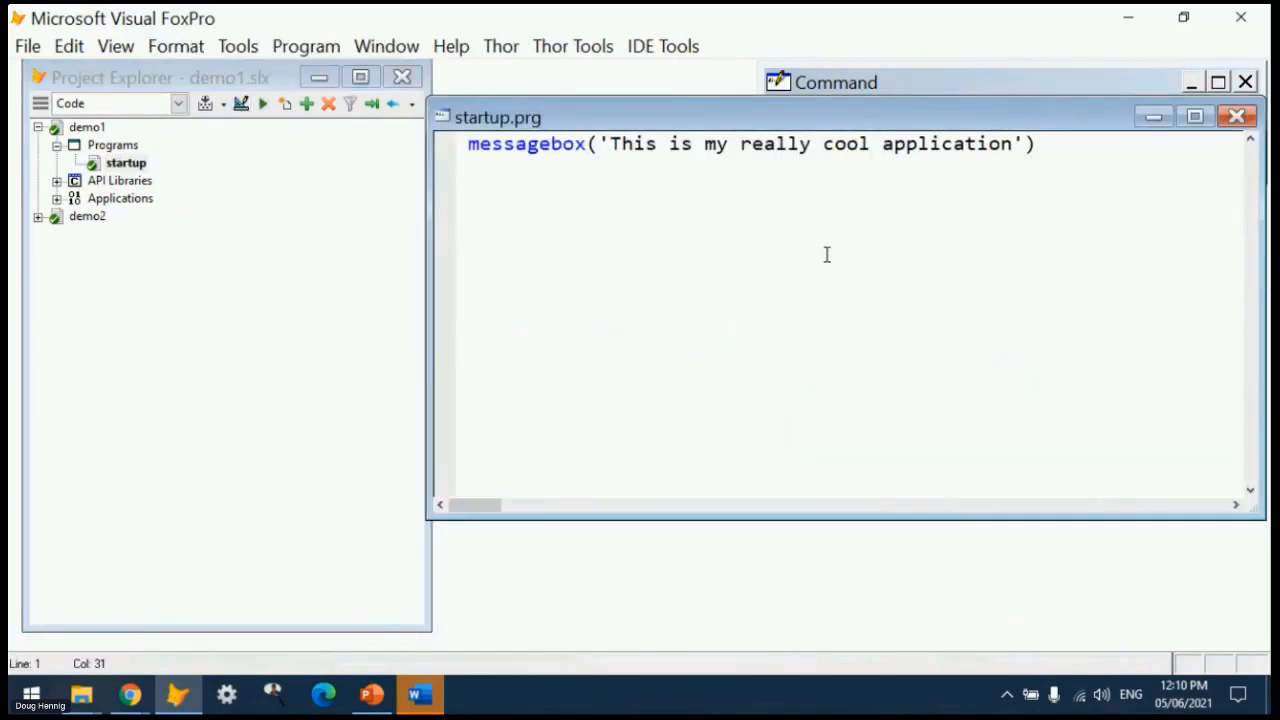
double_click(805, 146)
key("Delete")
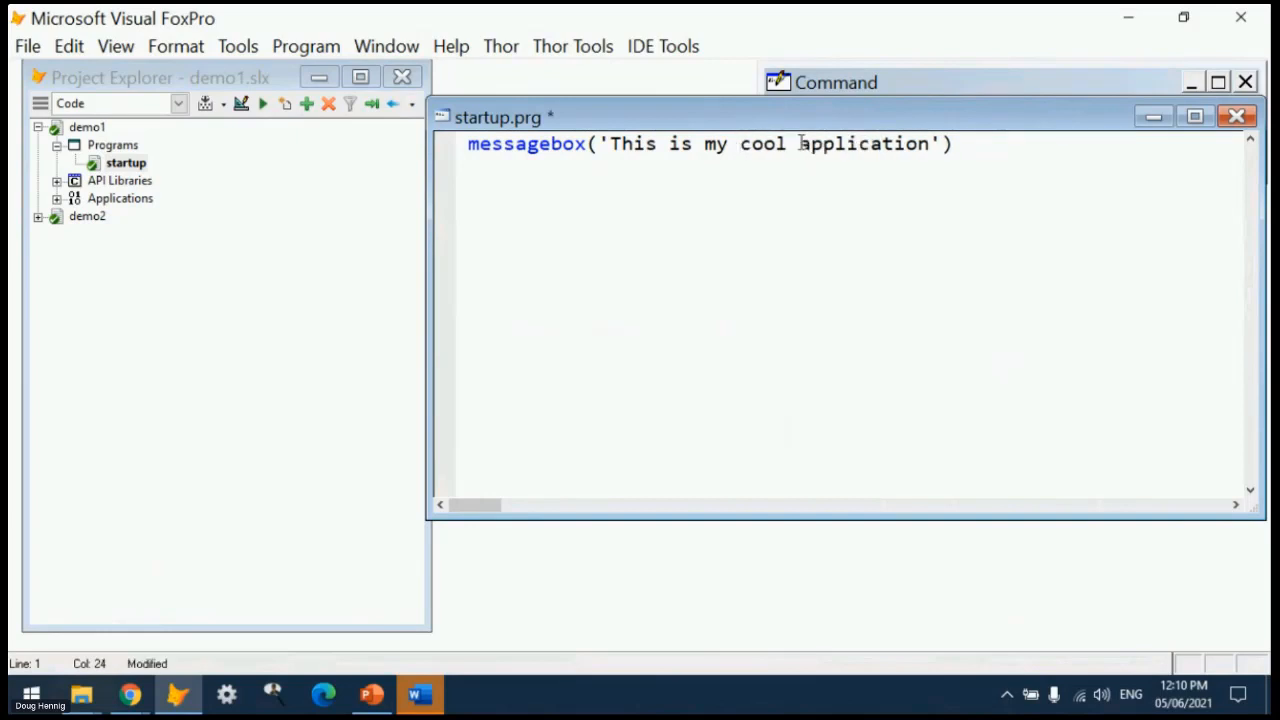
key("ctrl+w")
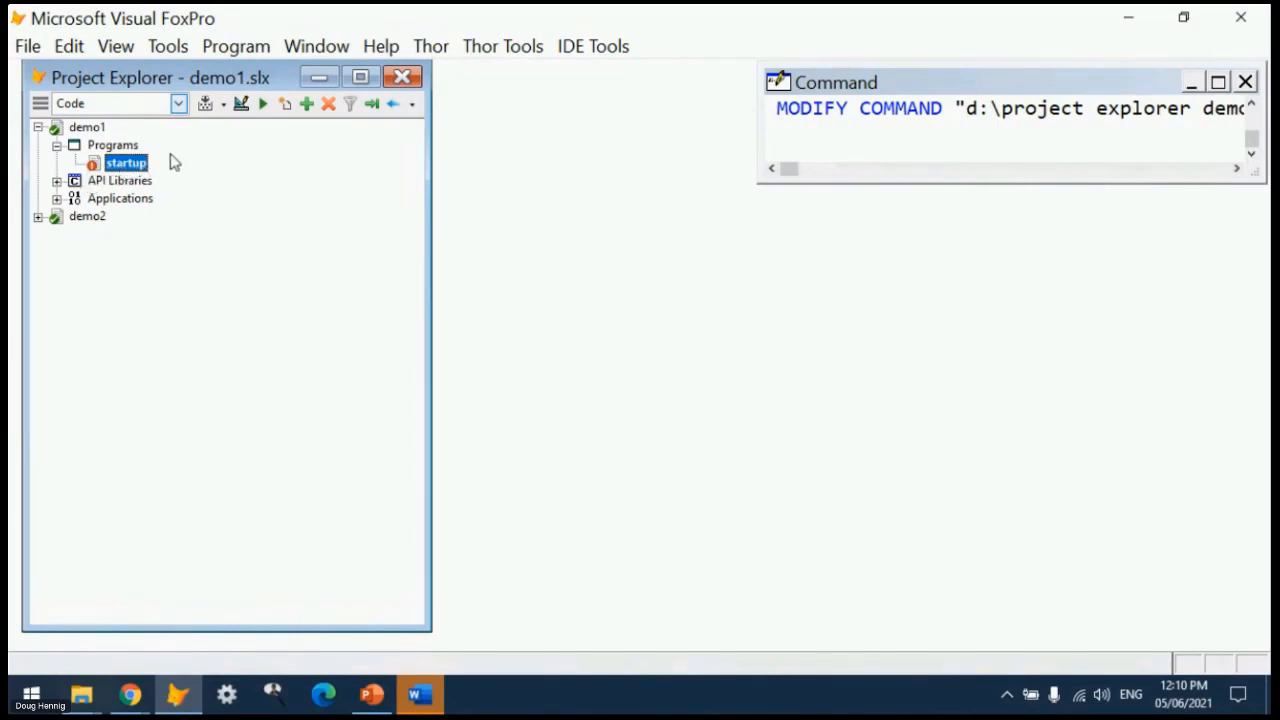
- Compare the modified startup program with its committed version using Visual Diff in vimdiff, and close the comparison
right_click(134, 162)
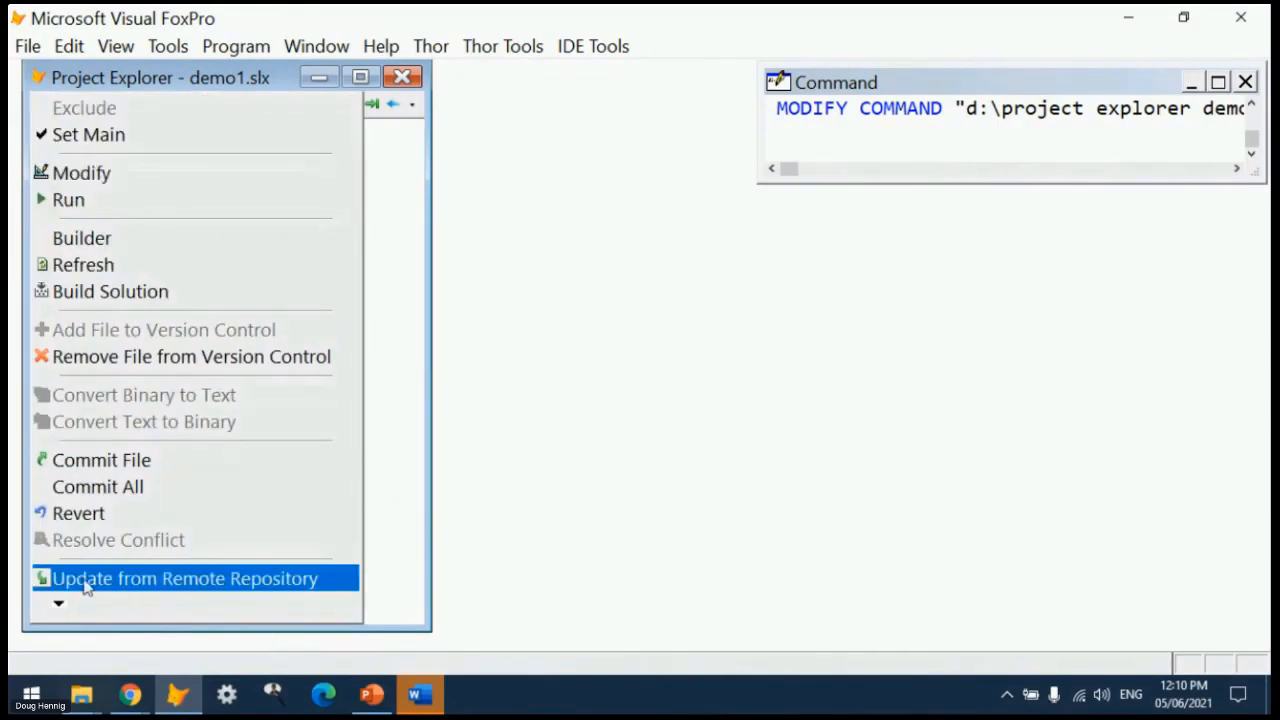
mouse_move(58, 606)
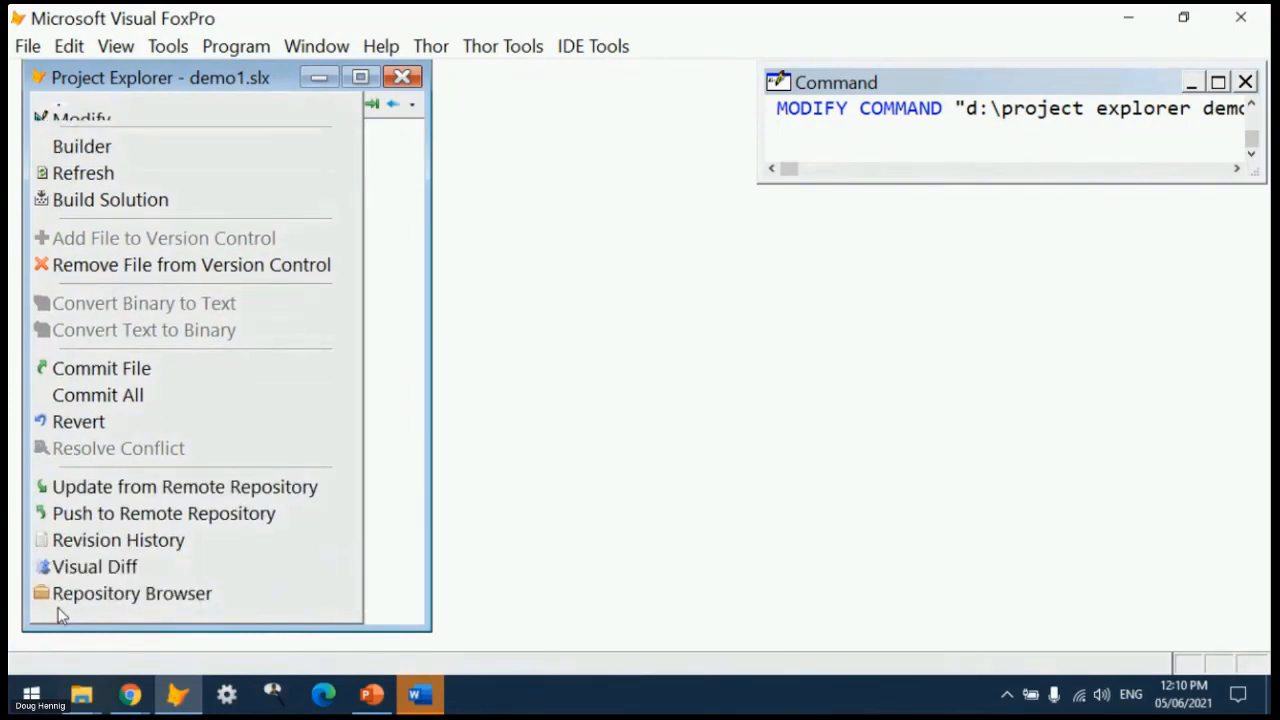
left_click(104, 574)
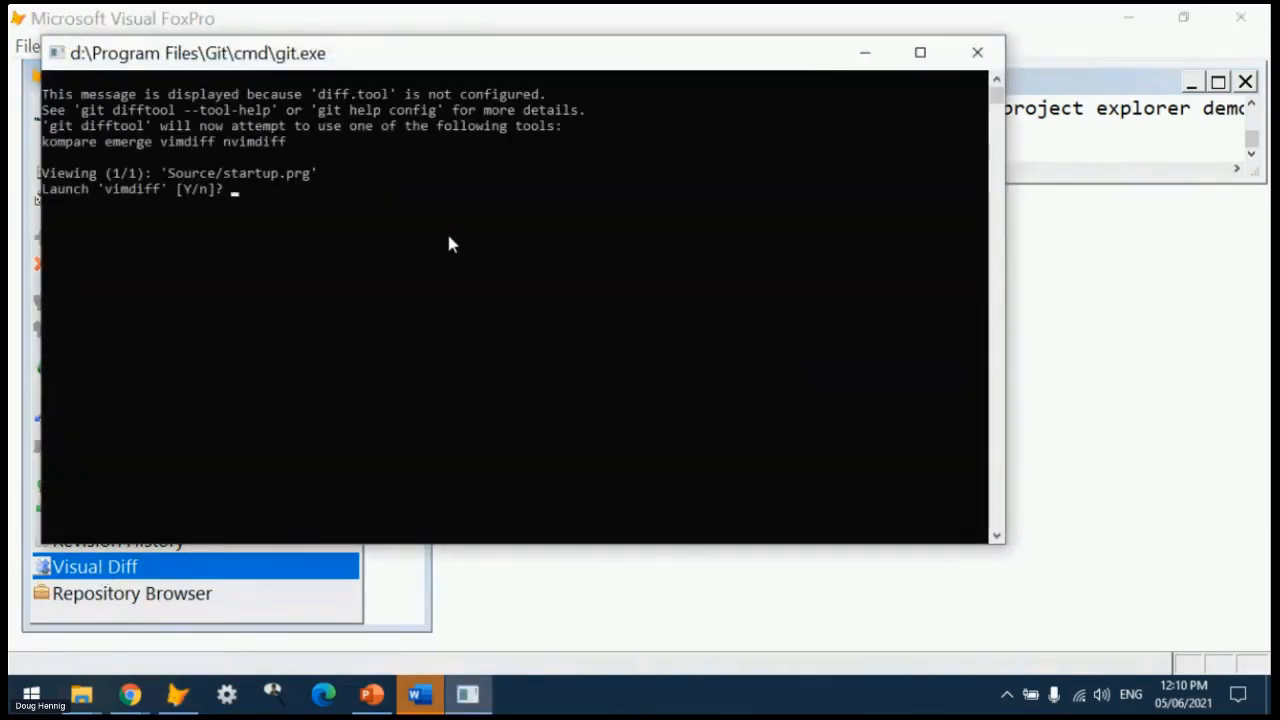
type("y")
key("Return")
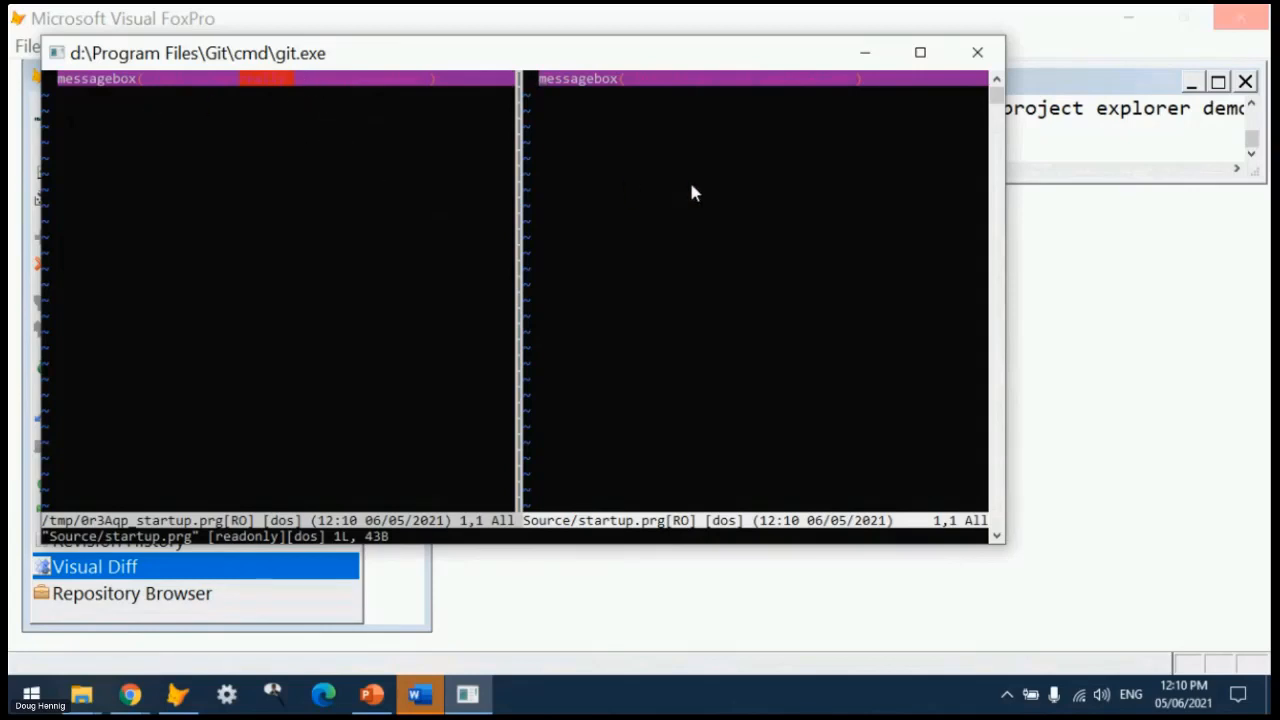
left_click(977, 52)
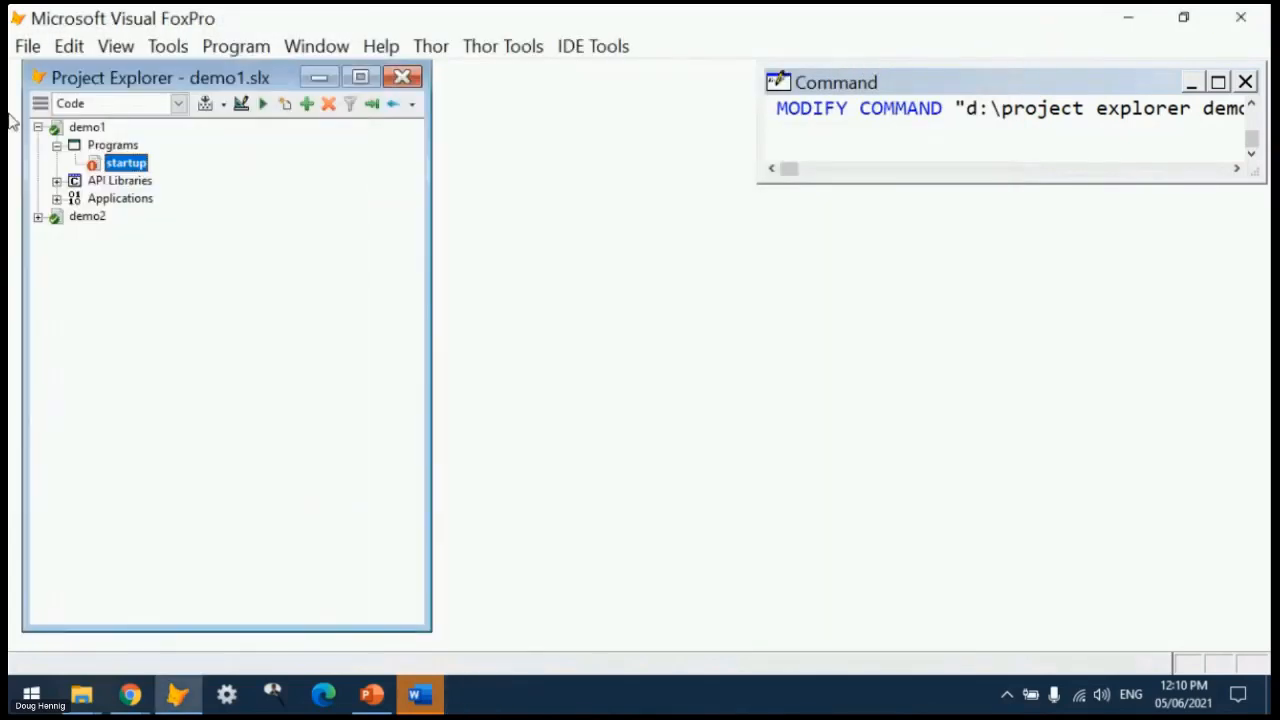
- Turn on the Use GUI functions version control option in the Project Explorer options
left_click(40, 103)
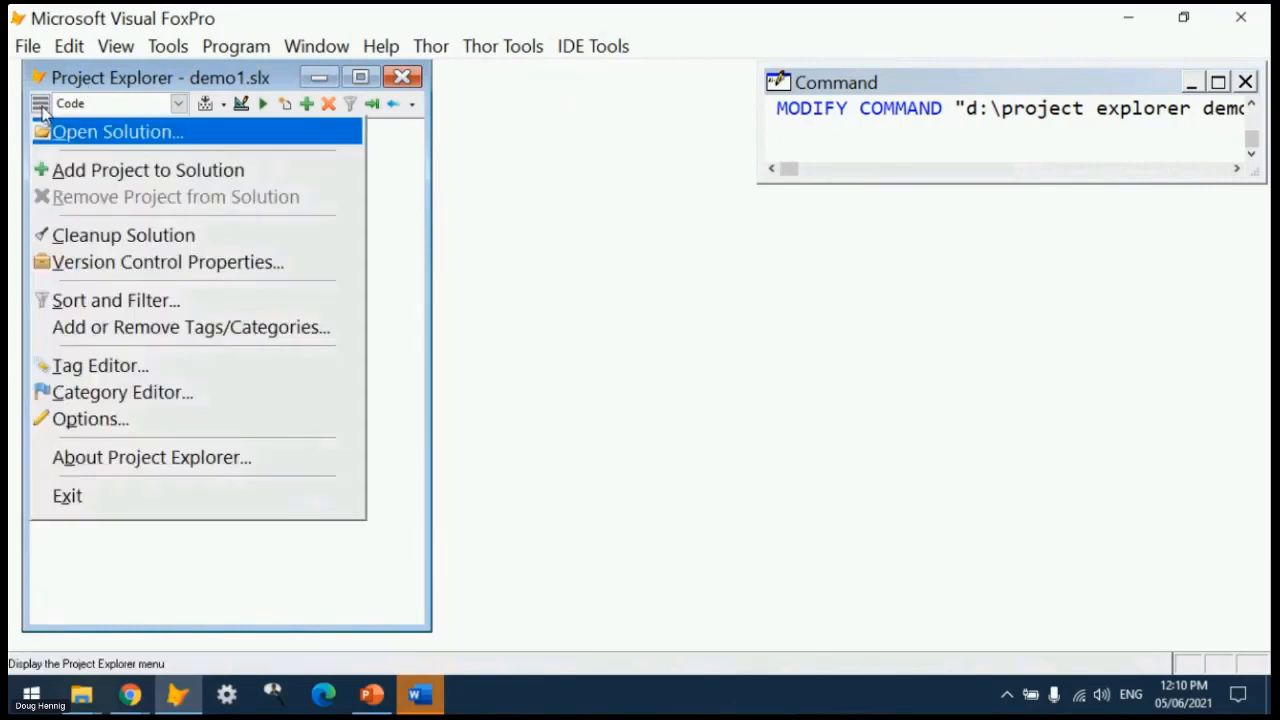
left_click(142, 432)
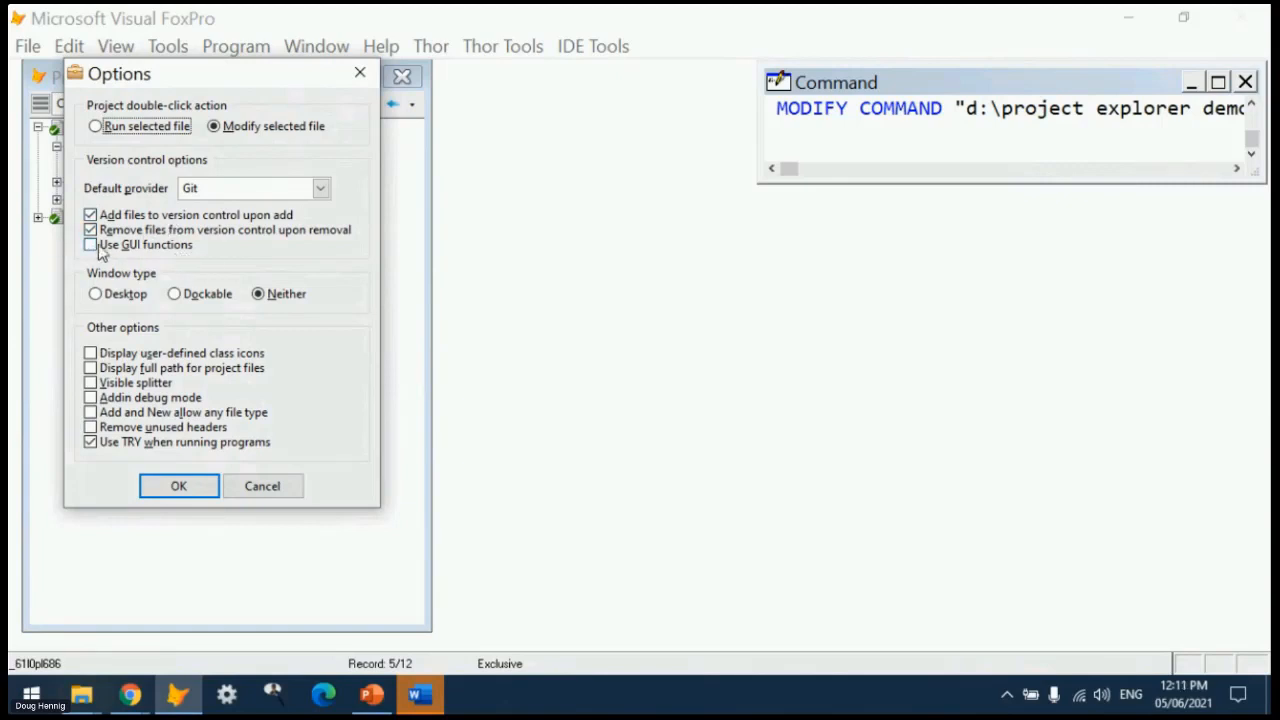
left_click(154, 246)
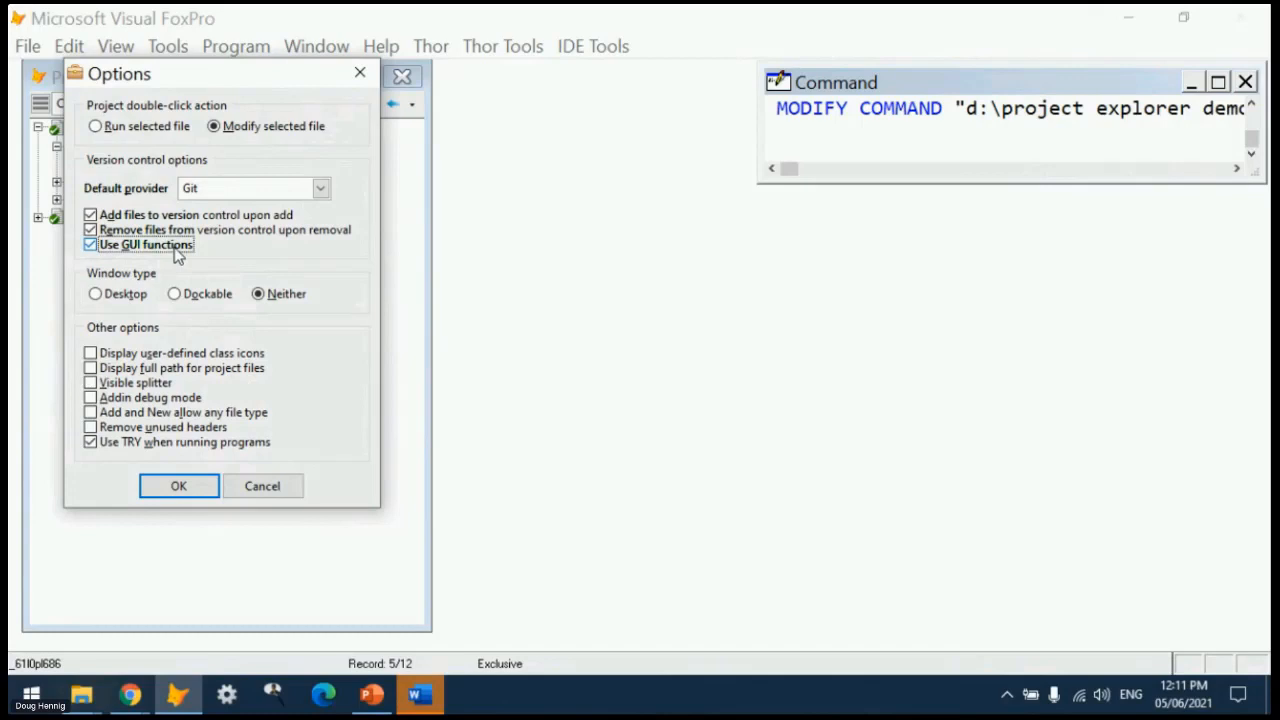
left_click(178, 486)
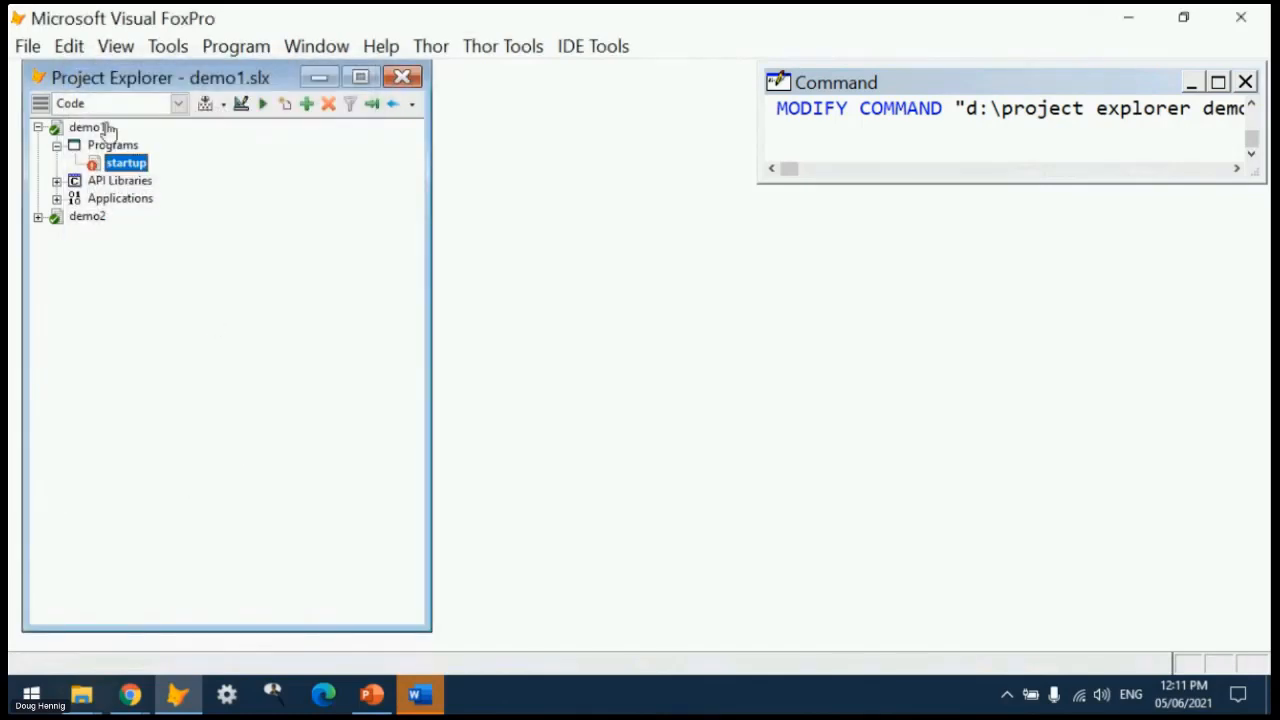
- Open the startup program's version control commands, and end the unresponsive Visual FoxPro 9.0 SP2 task in Task Manager
right_click(131, 165)
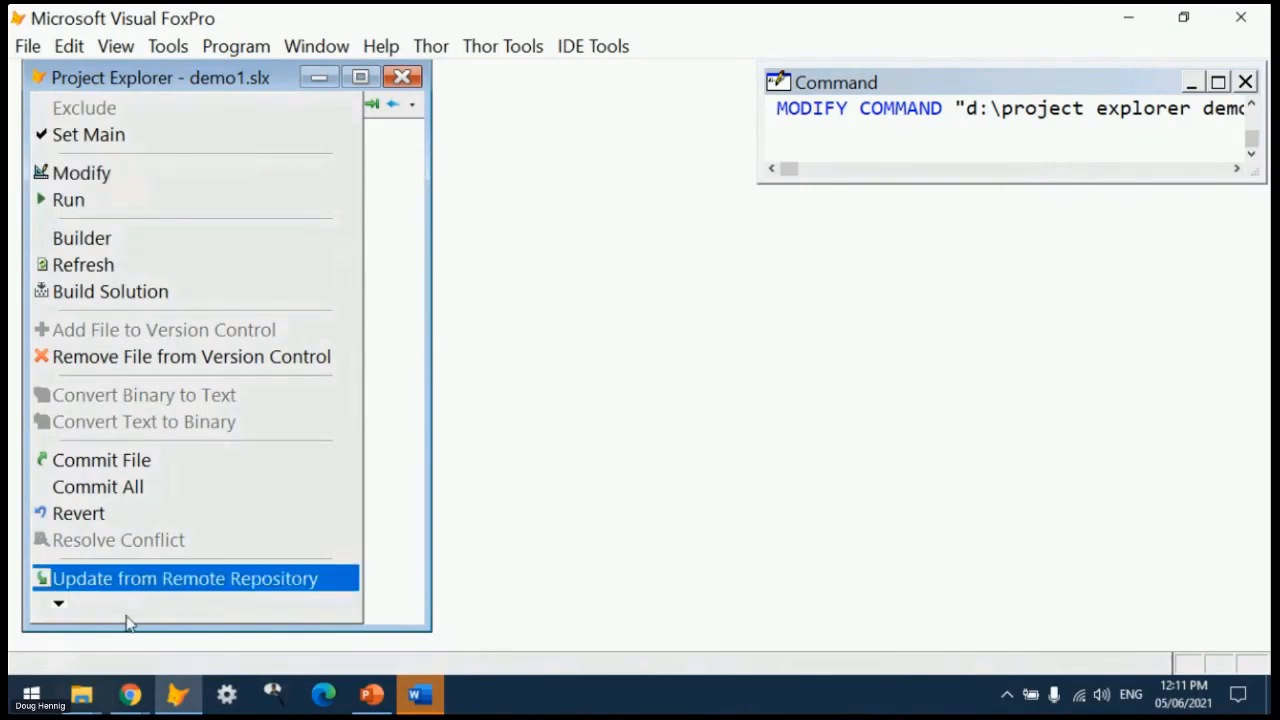
mouse_move(60, 604)
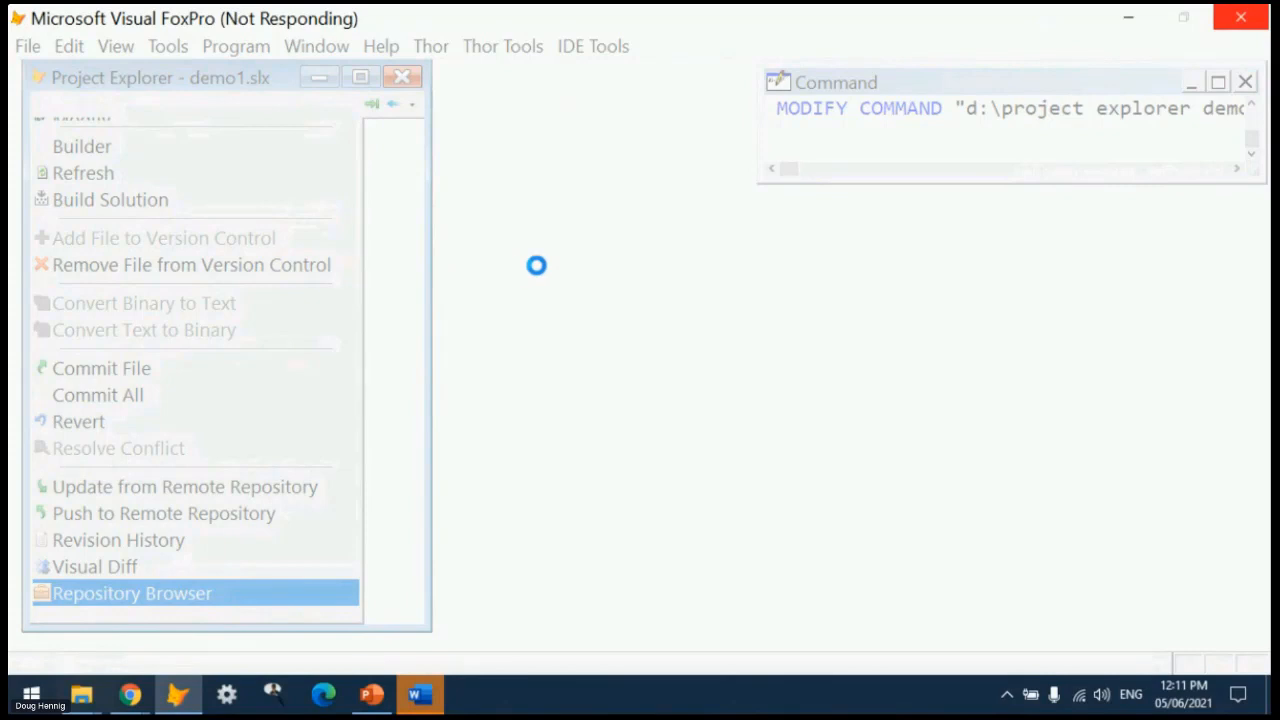
key("ctrl+shift+Escape")
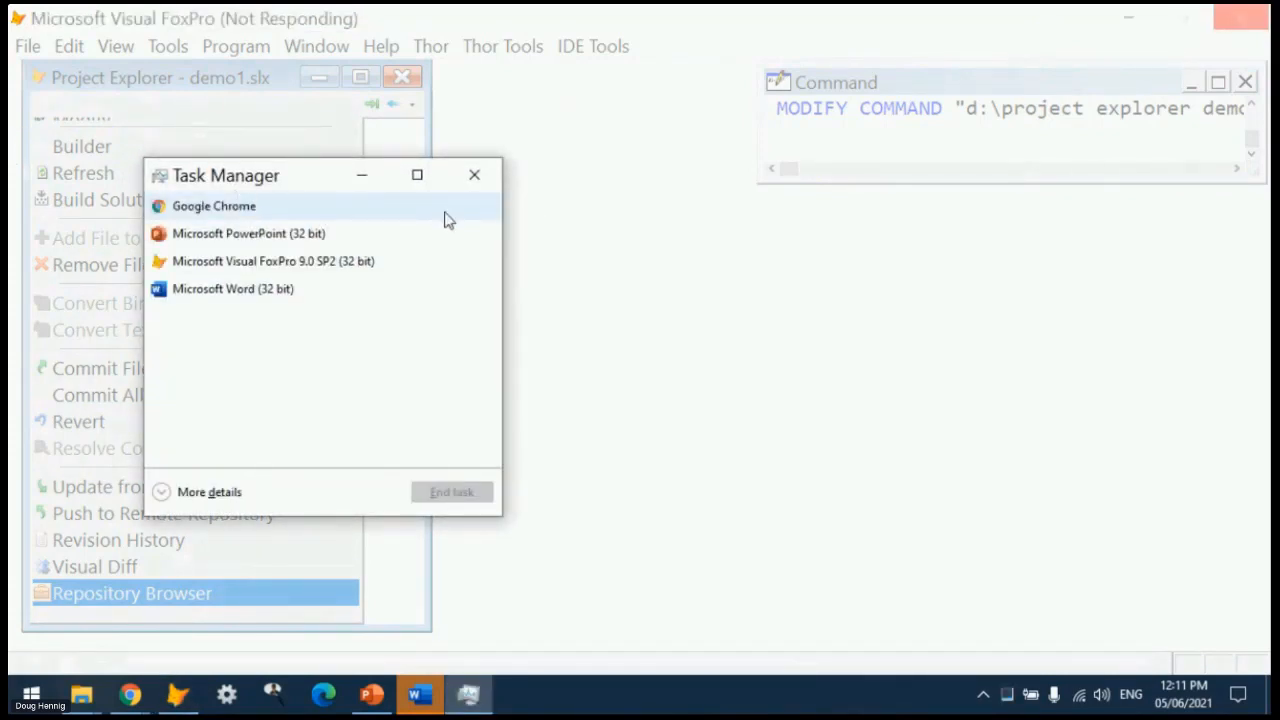
left_click(333, 265)
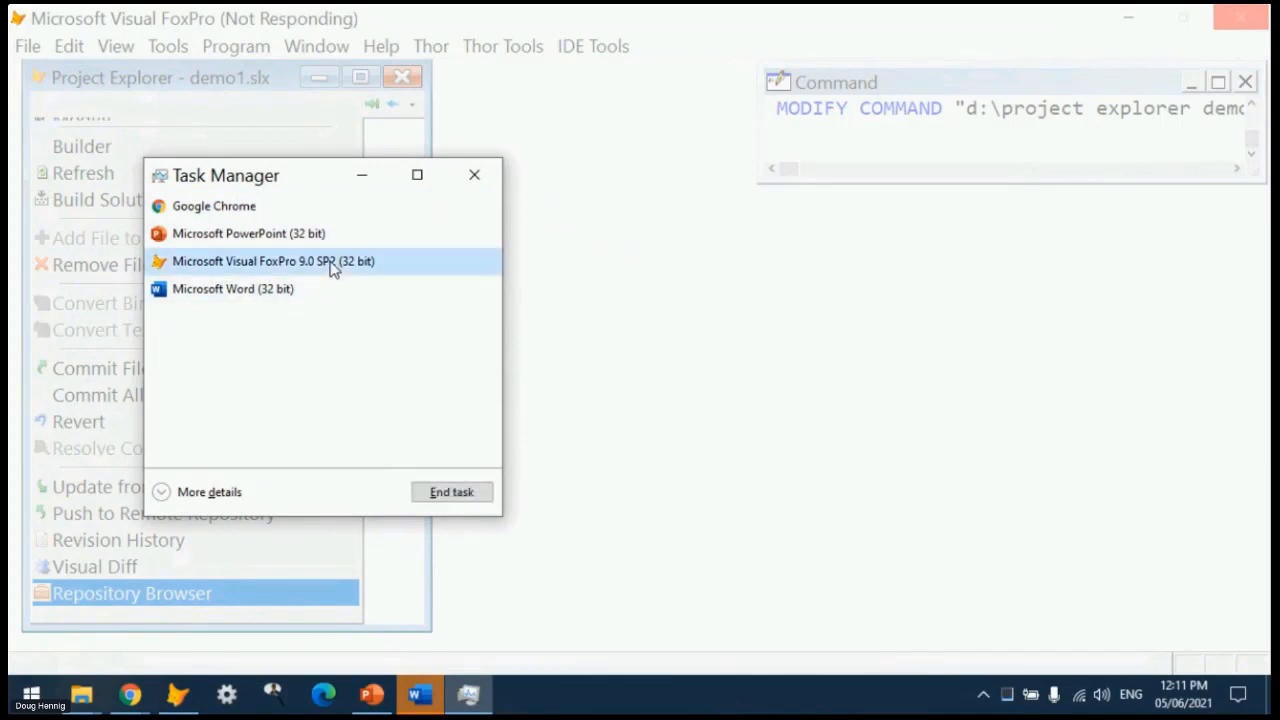
left_click(452, 491)
left_click(474, 174)
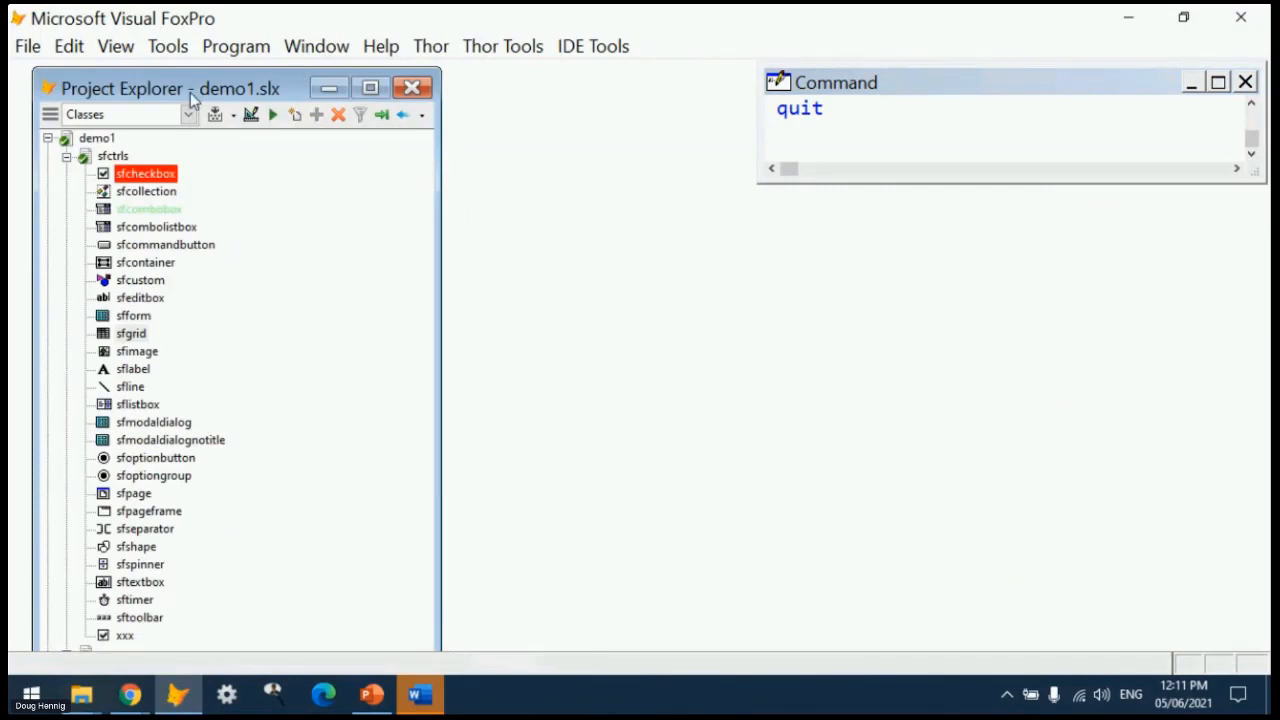
- Reposition the reopened Project Explorer window and display the solution's Code items
mouse_move(212, 90)
left_mouse_down()
mouse_move(206, 58)
mouse_move(204, 88)
left_mouse_up()
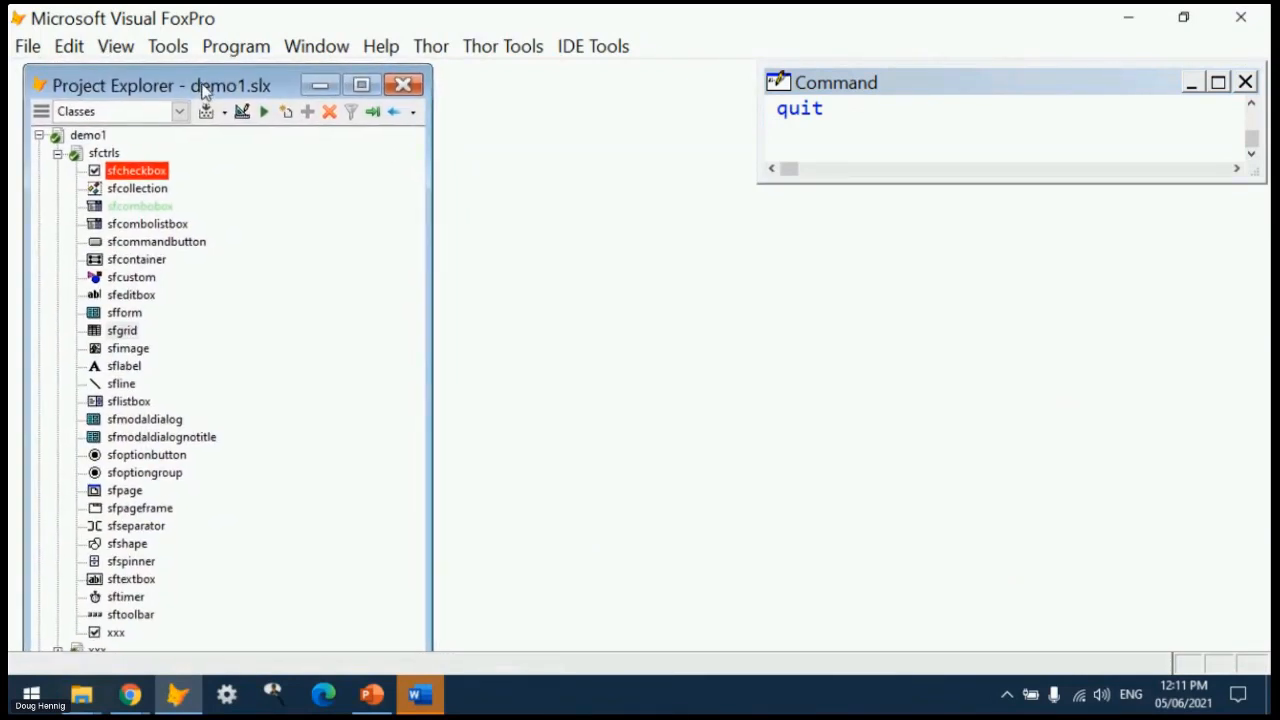
left_click(179, 111)
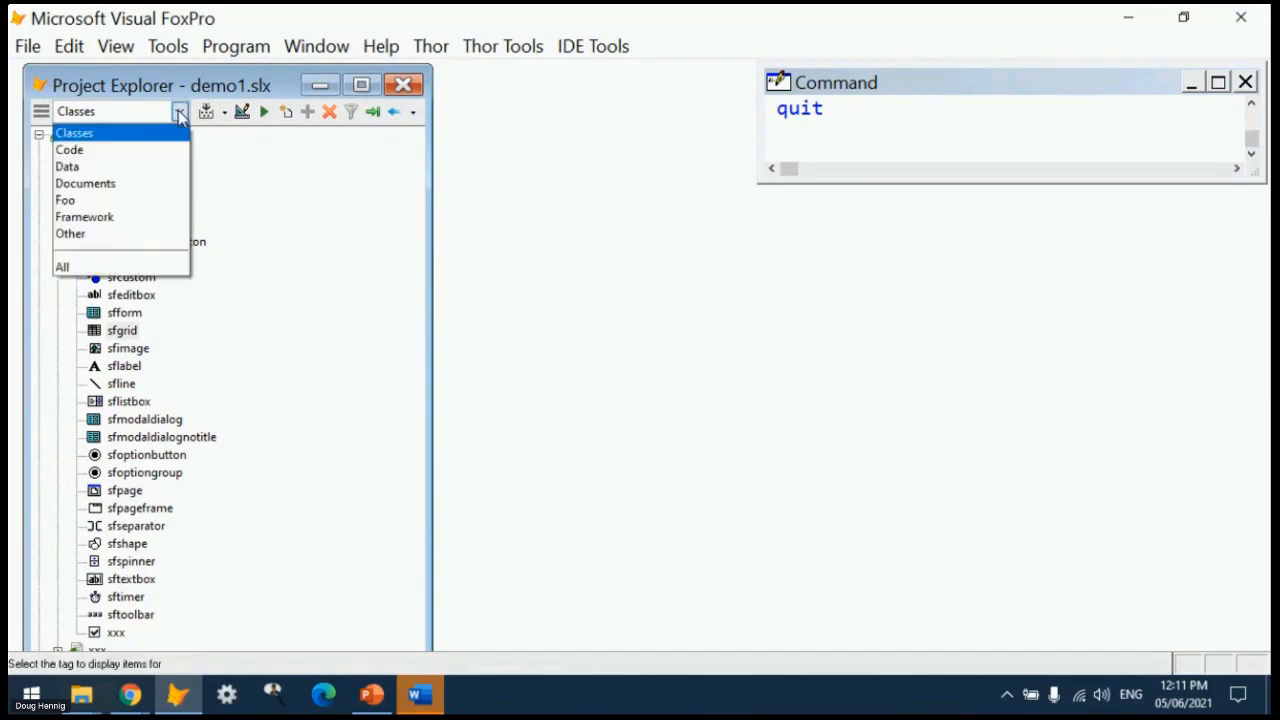
left_click(130, 150)
right_click(135, 171)
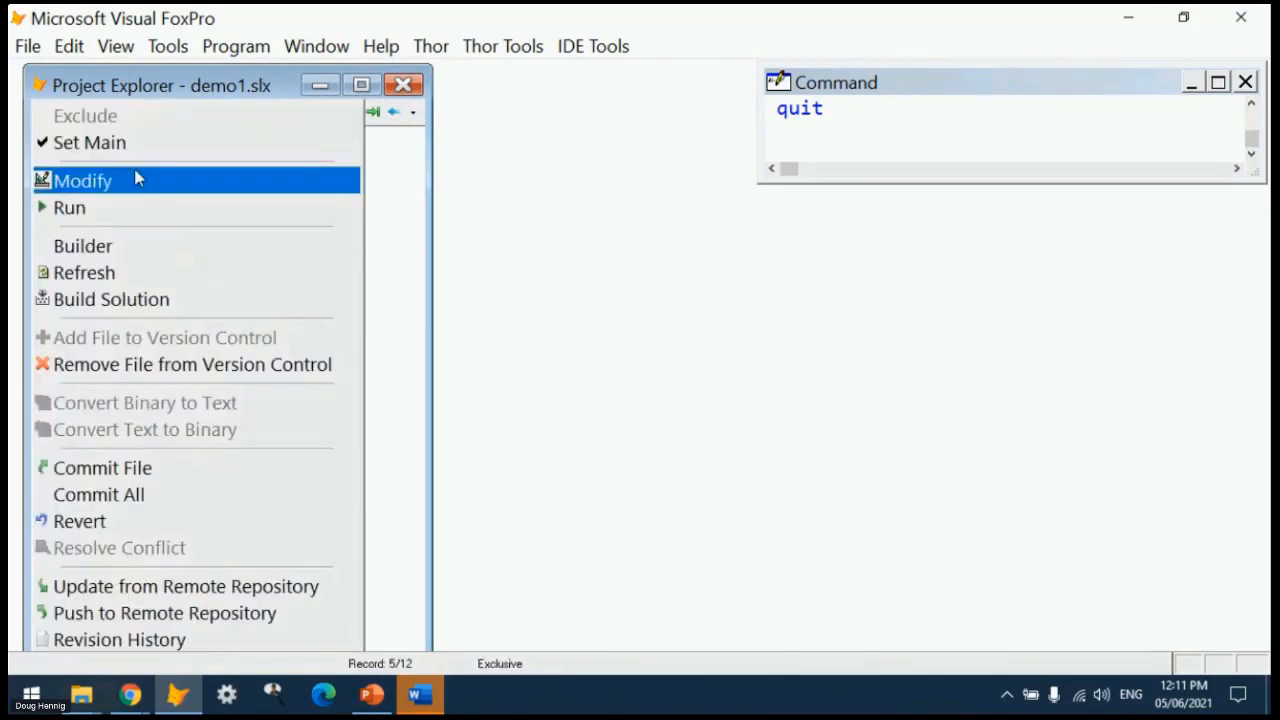
left_click(249, 118)
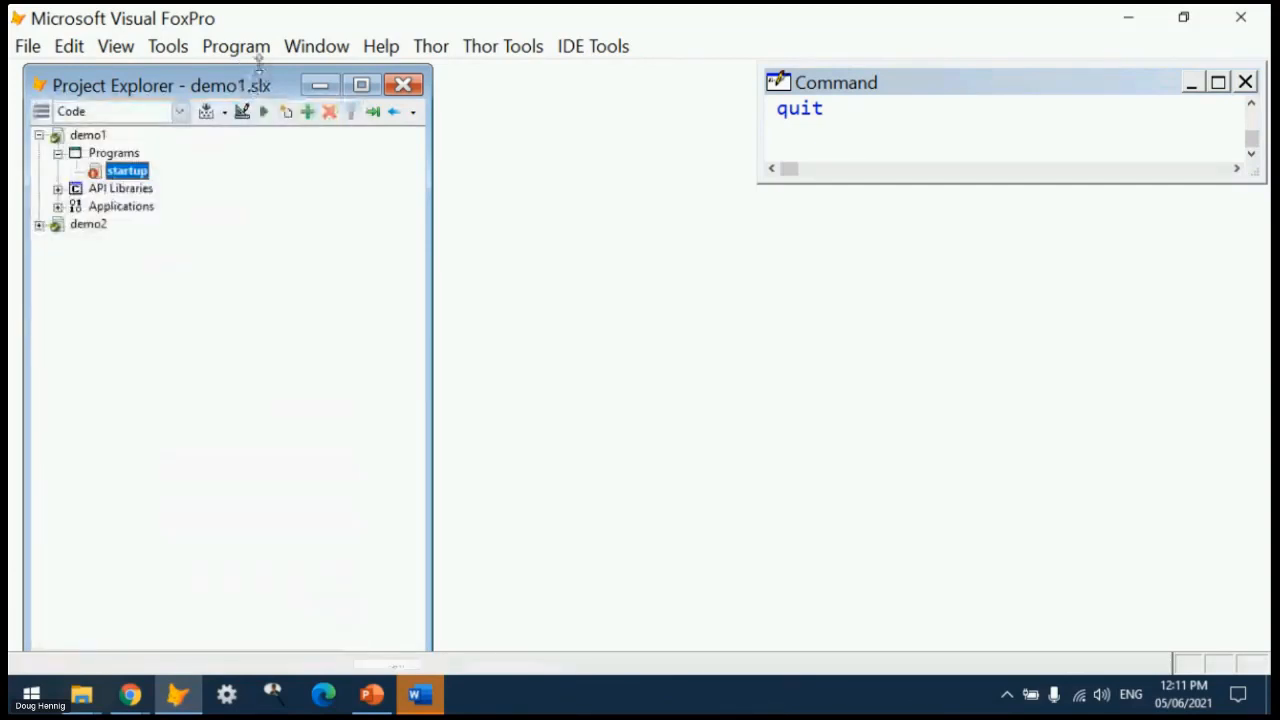
left_click_drag(256, 66, 253, 92)
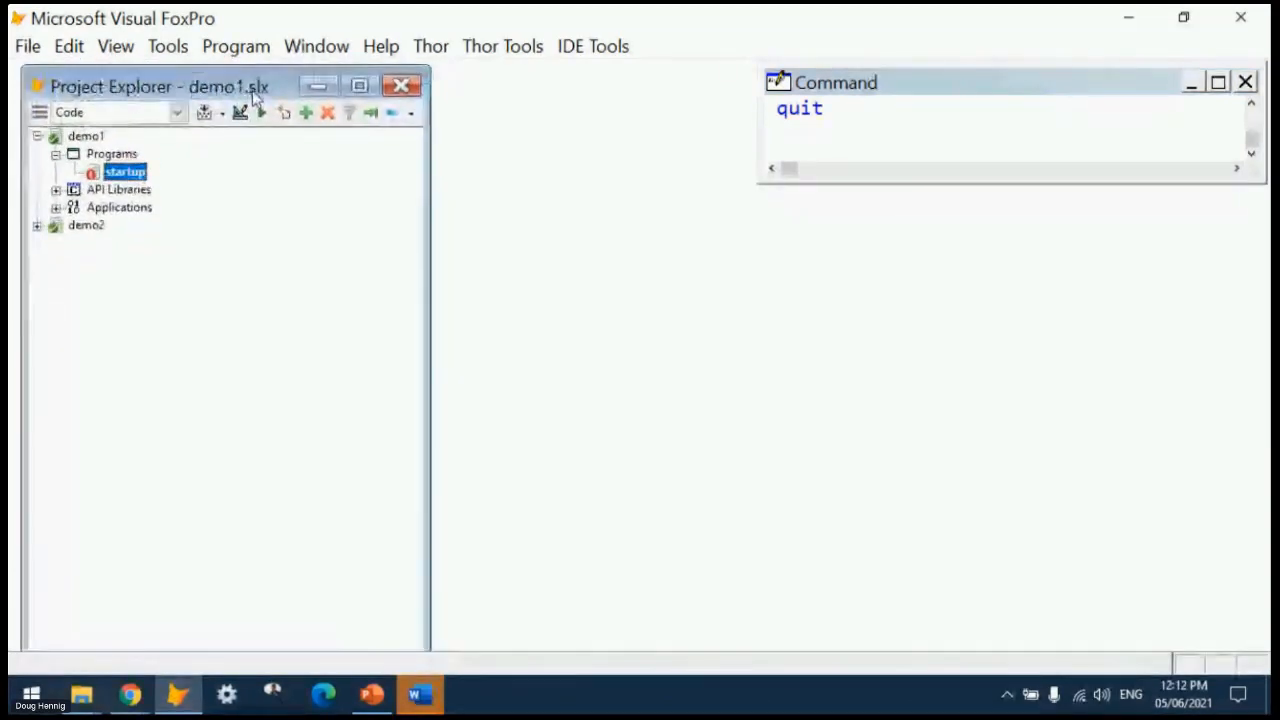
right_click(126, 174)
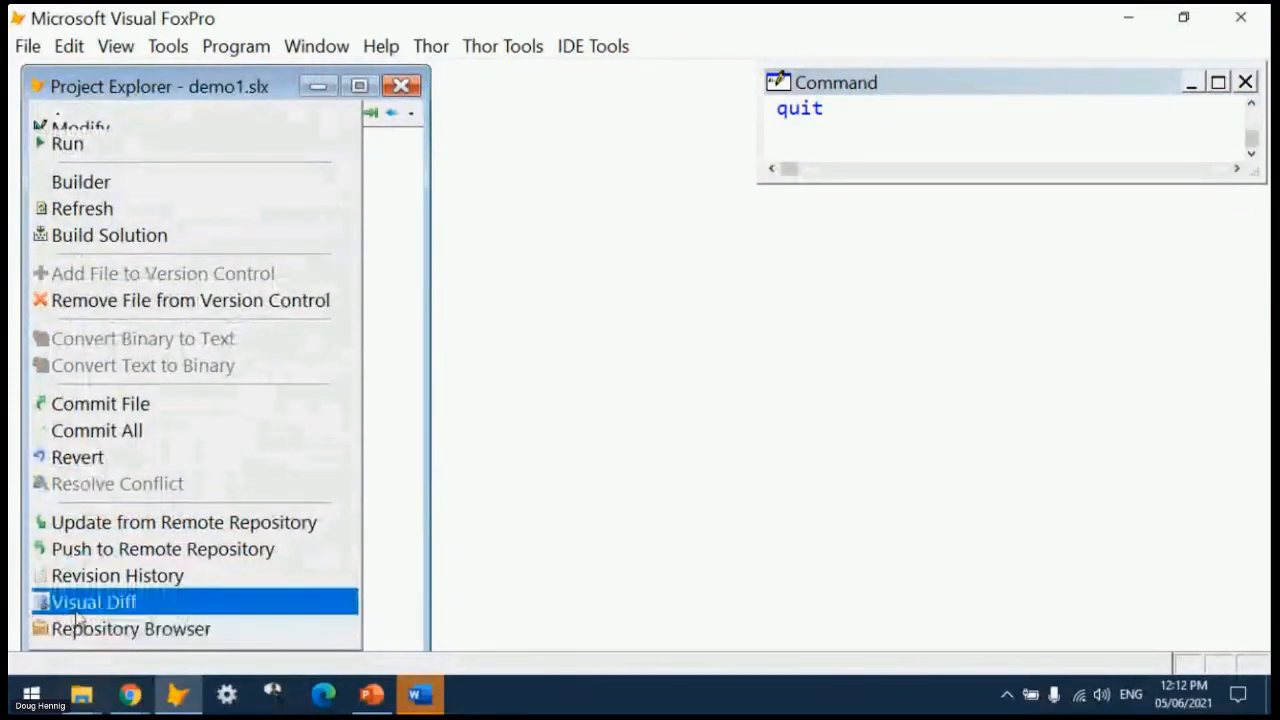
left_click(78, 604)
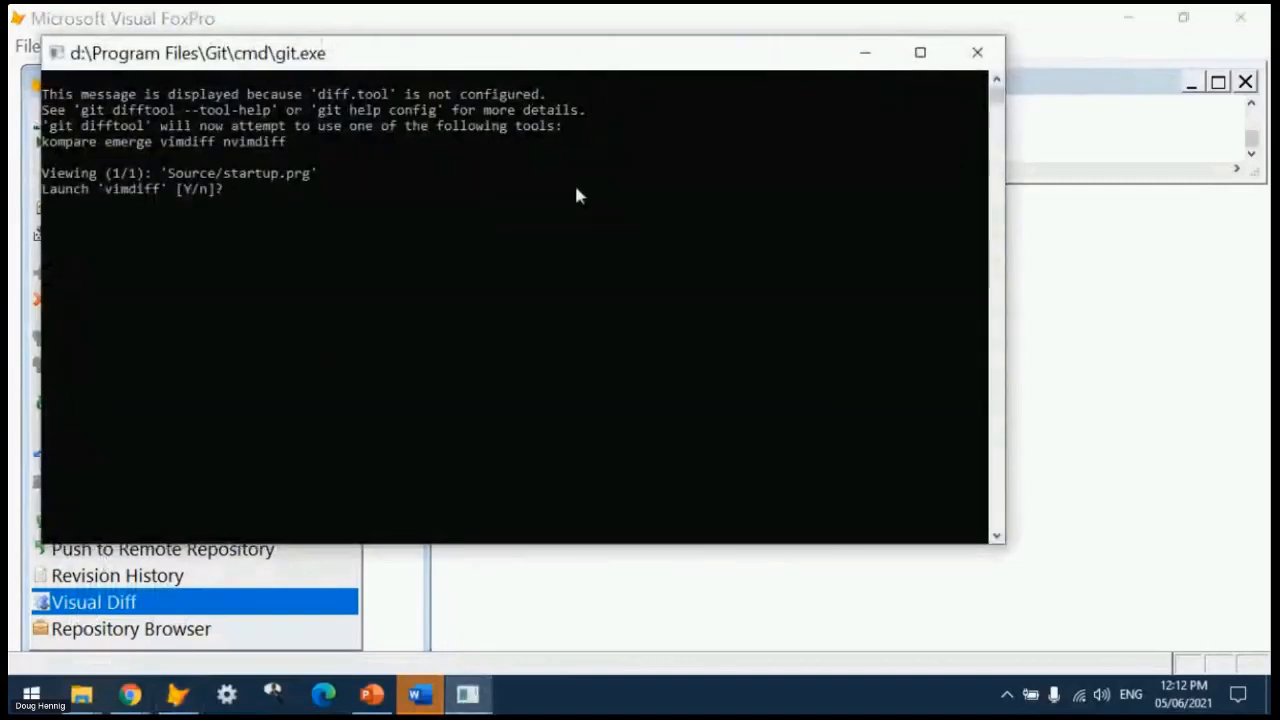
type("n")
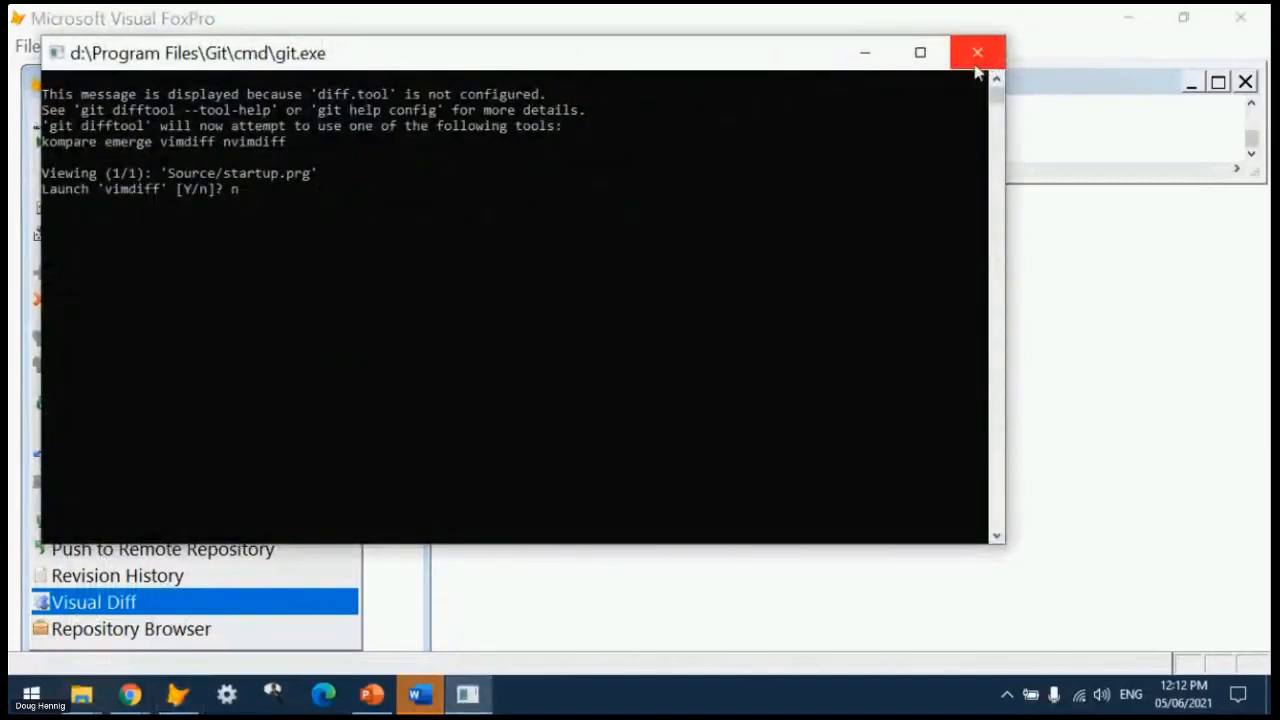
left_click(977, 52)
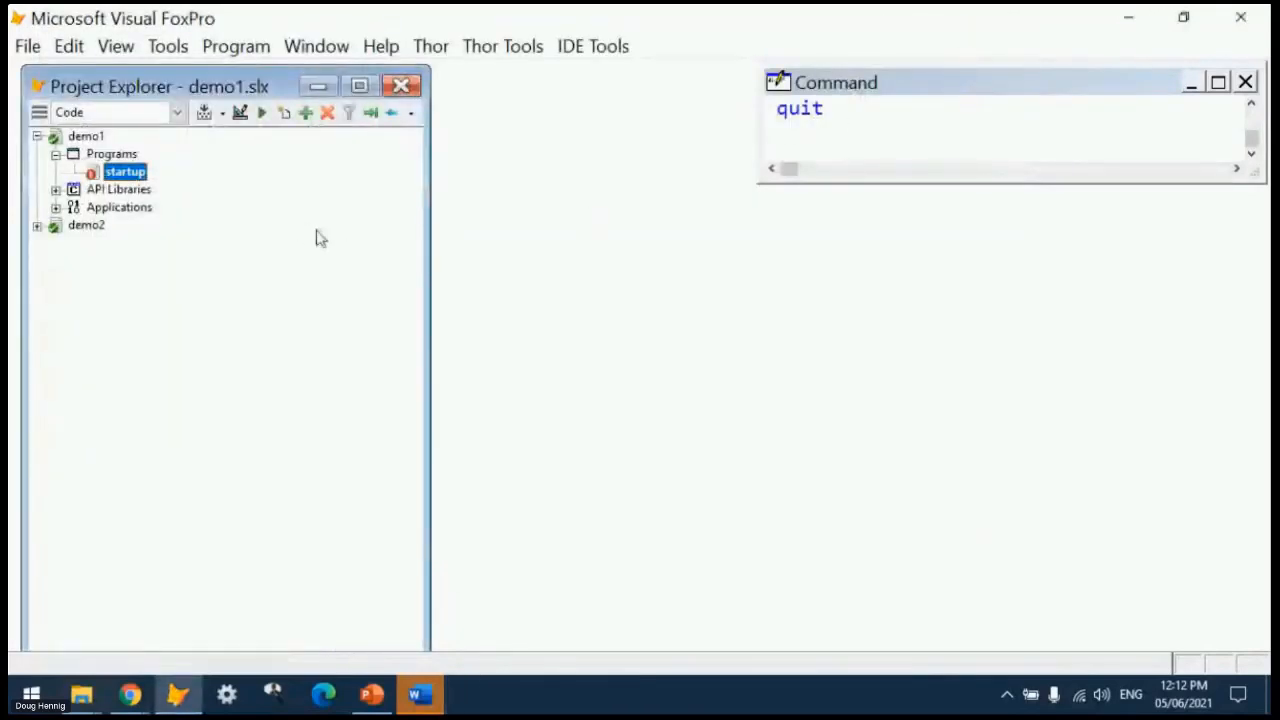
- Enable Use GUI functions for version control in the Project Explorer options and apply the settings
left_click(39, 112)
left_click(106, 430)
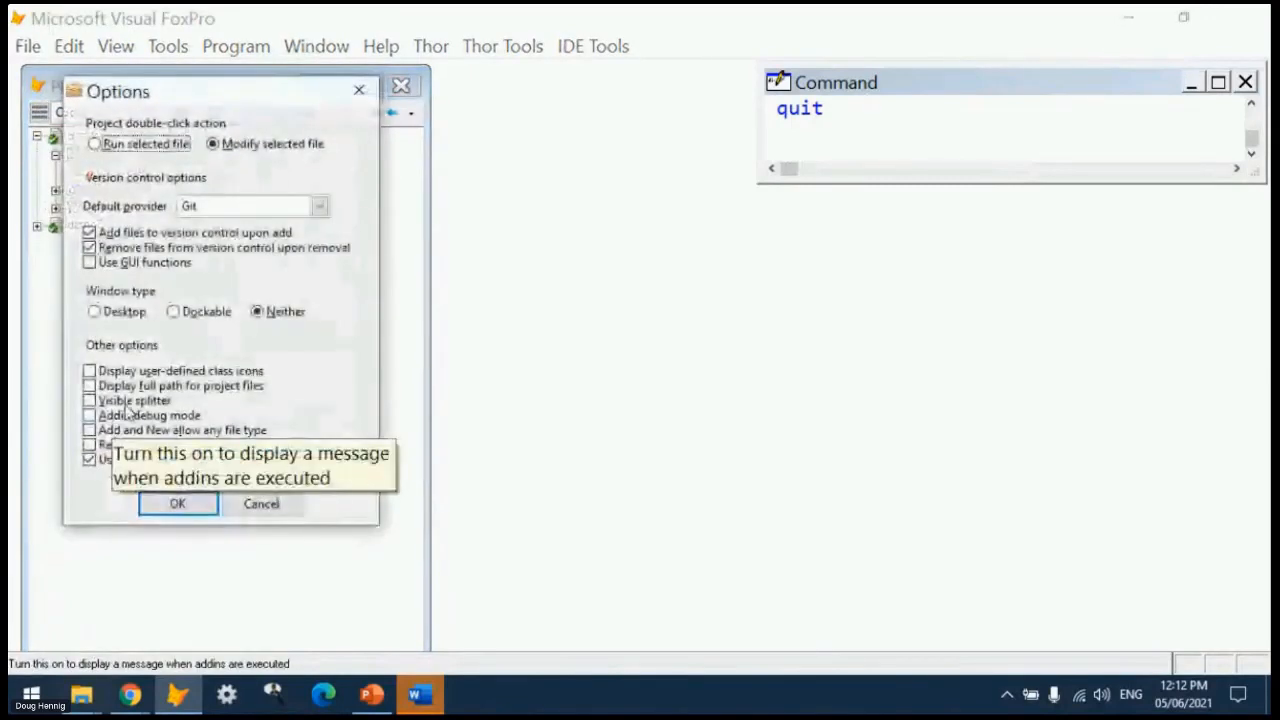
left_click(178, 506)
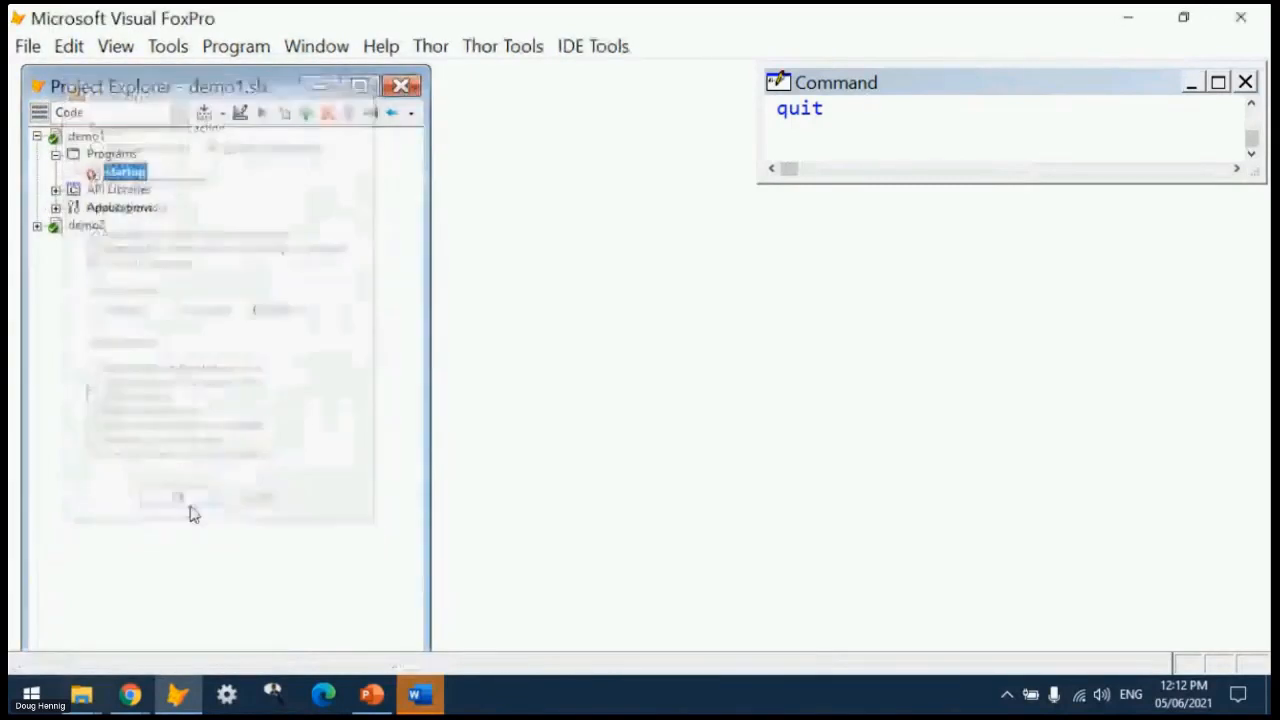
- Compare the modified startup program with its committed version using Visual Diff in TortoiseGitMerge, reposition the comparison window and close it
right_click(110, 178)
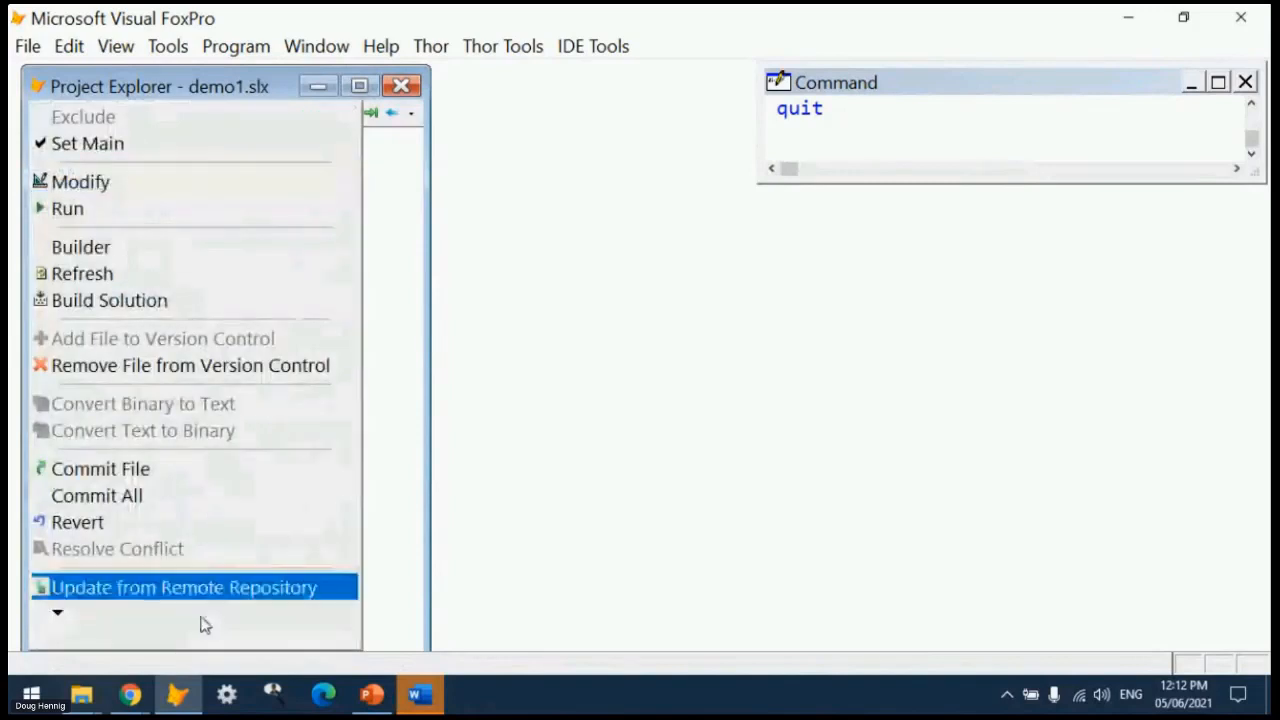
mouse_move(55, 612)
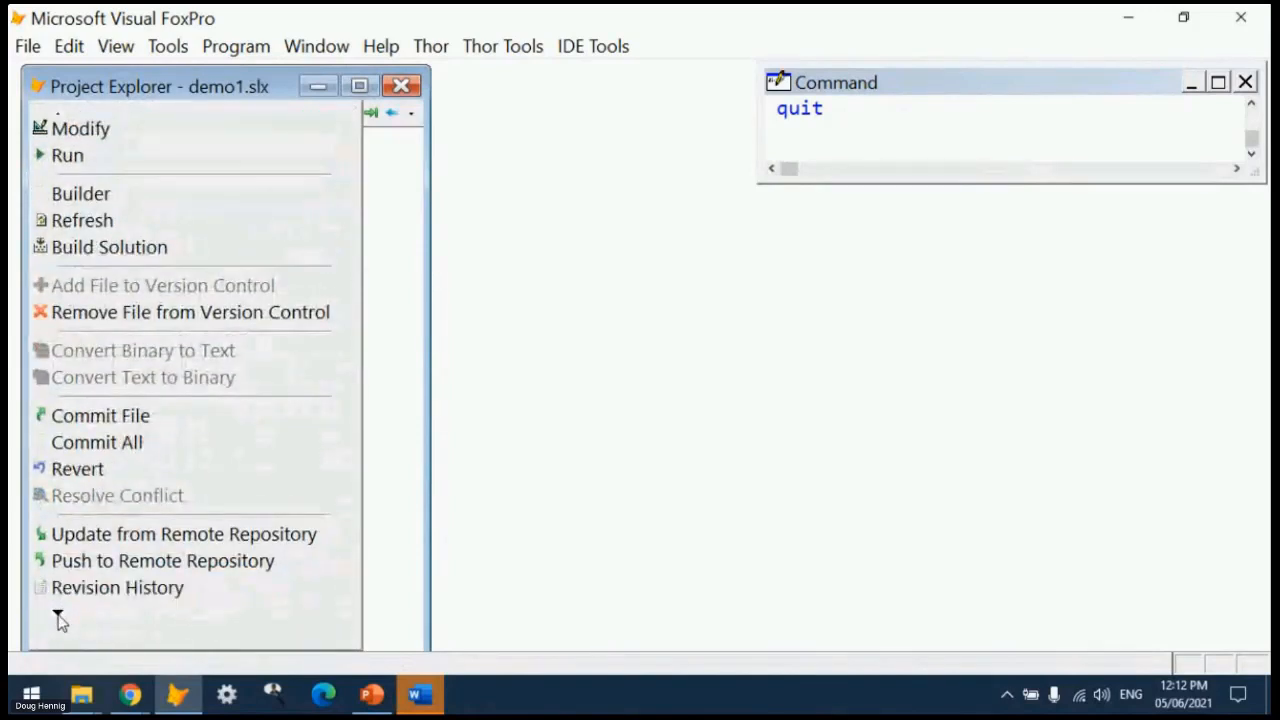
left_click(84, 600)
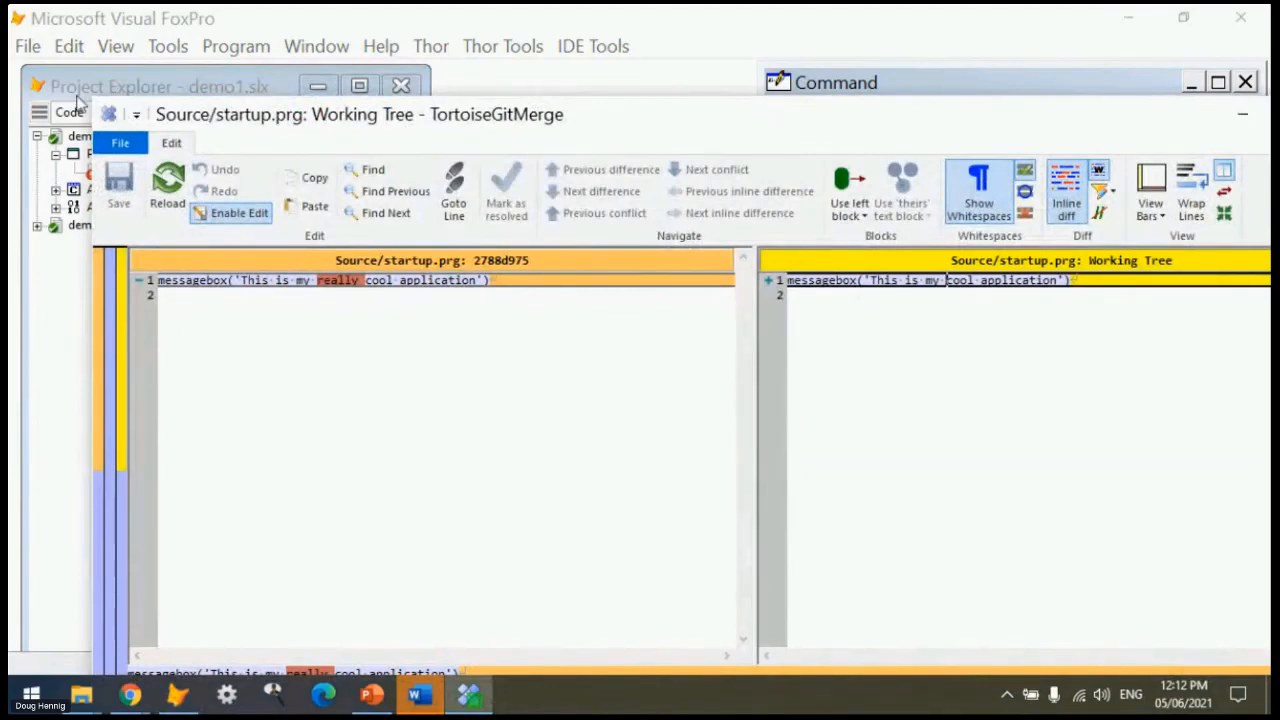
left_click_drag(95, 98, 315, 211)
left_click_drag(570, 238, 341, 77)
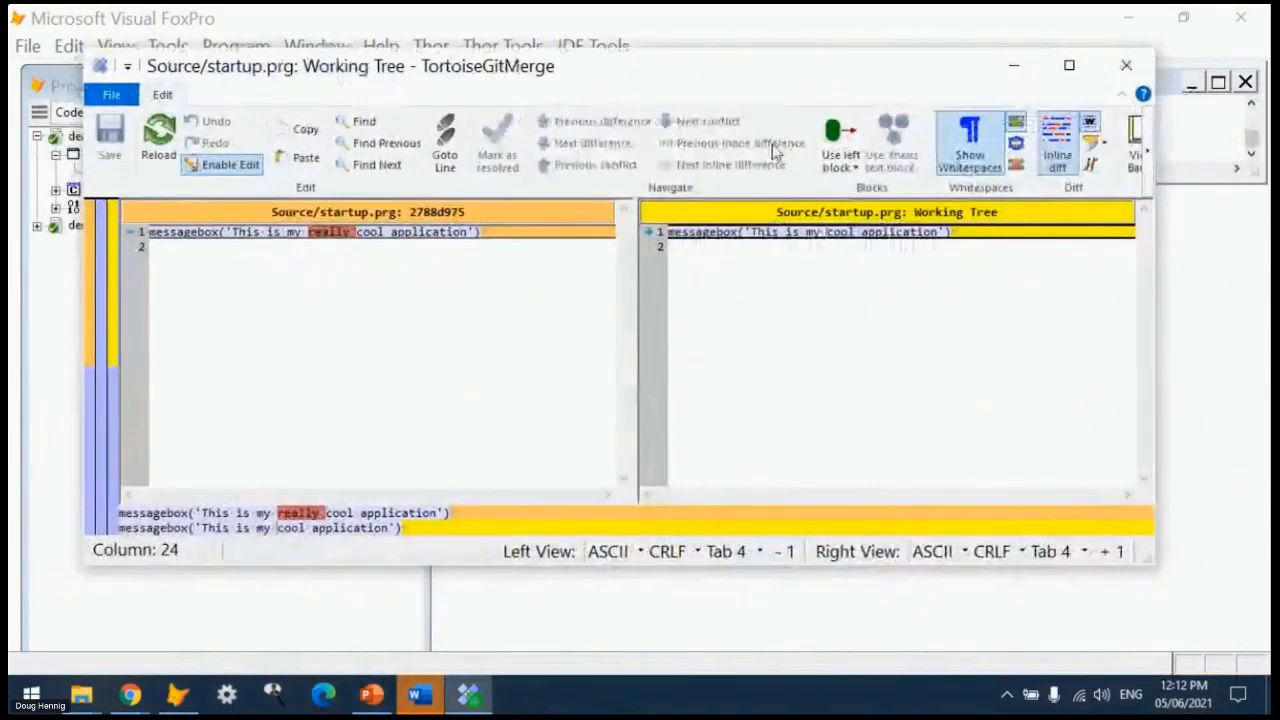
left_click(1126, 65)
- Reopen the startup program's Visual Diff in TortoiseGitMerge and close it again
right_click(130, 172)
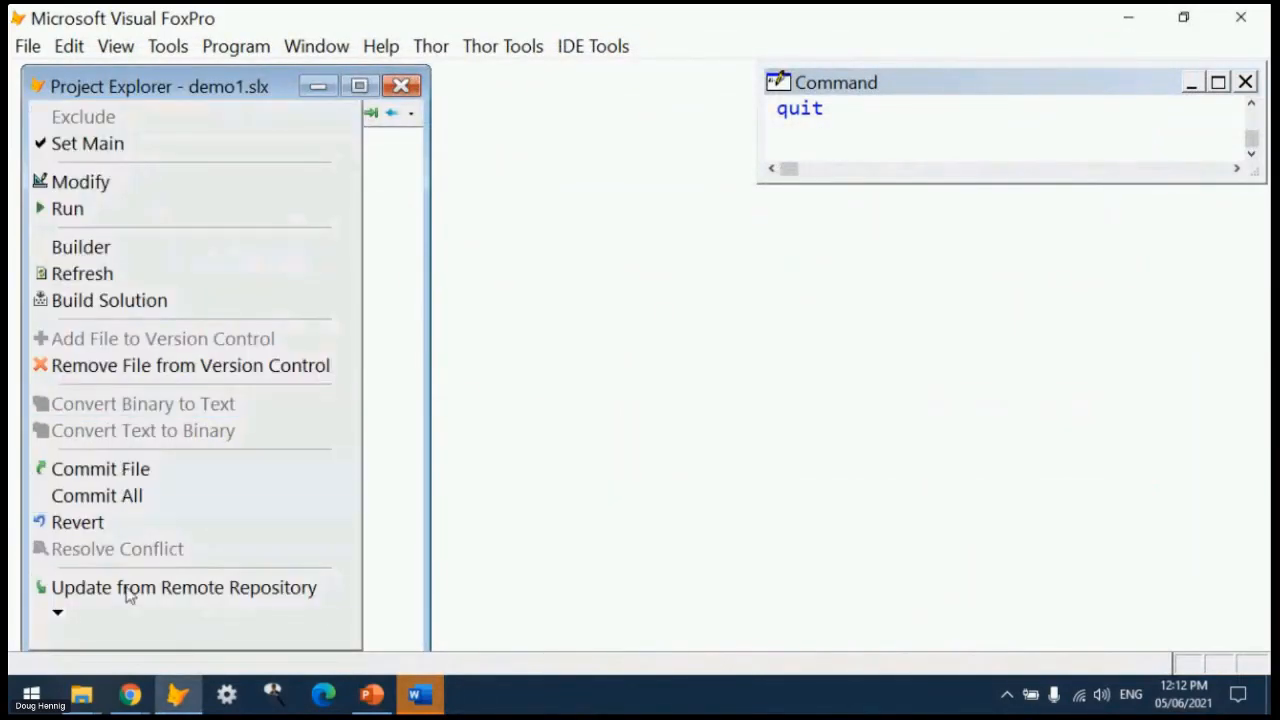
left_click(58, 601)
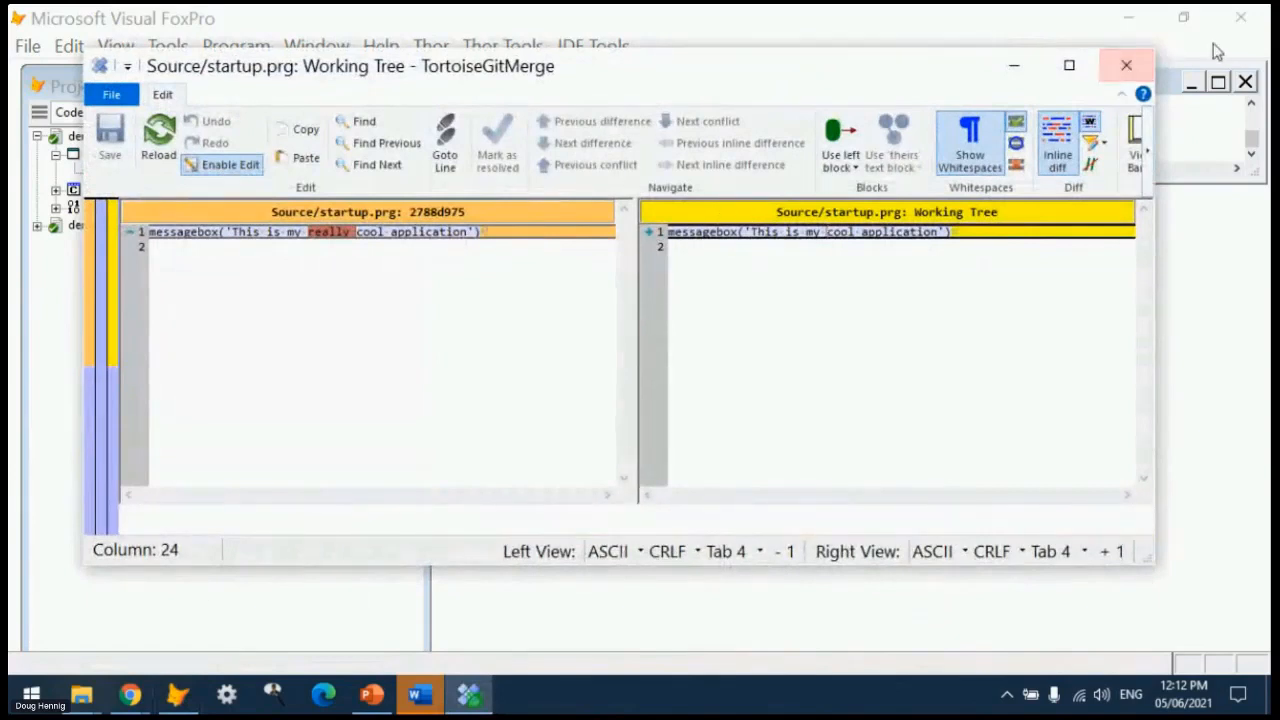
left_click(1126, 65)
right_click(111, 176)
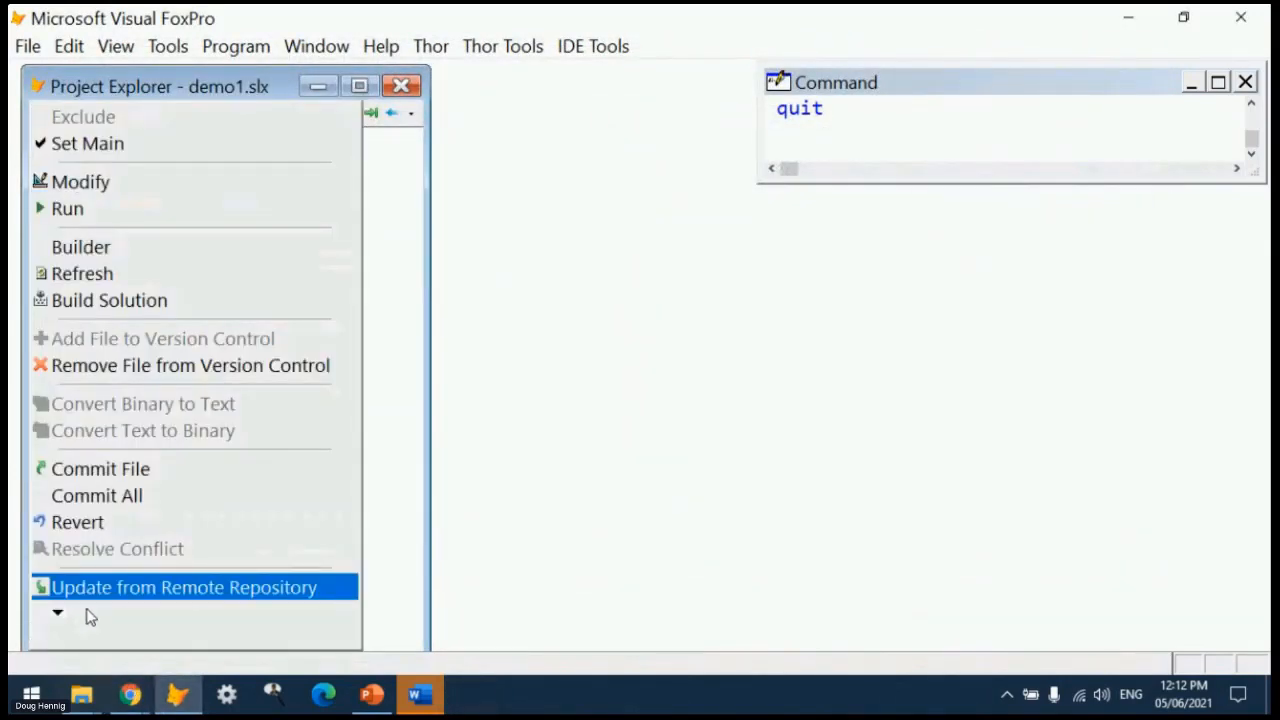
mouse_move(58, 622)
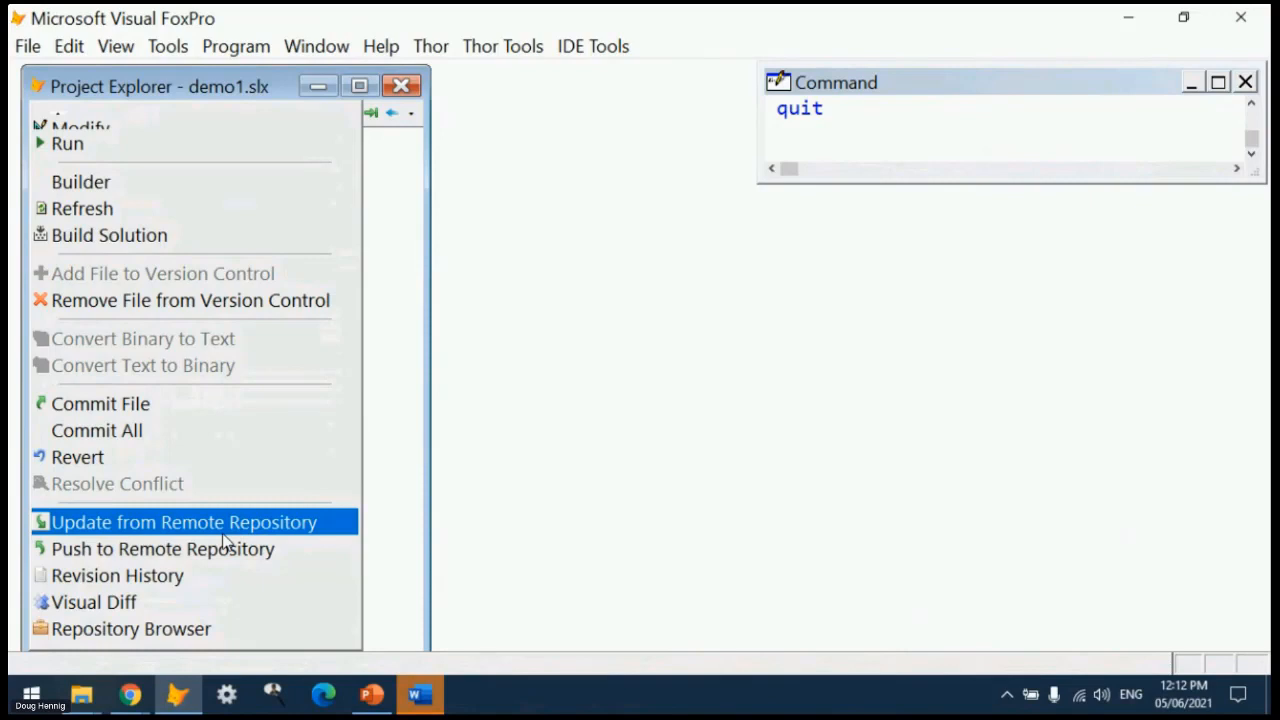
left_click(388, 311)
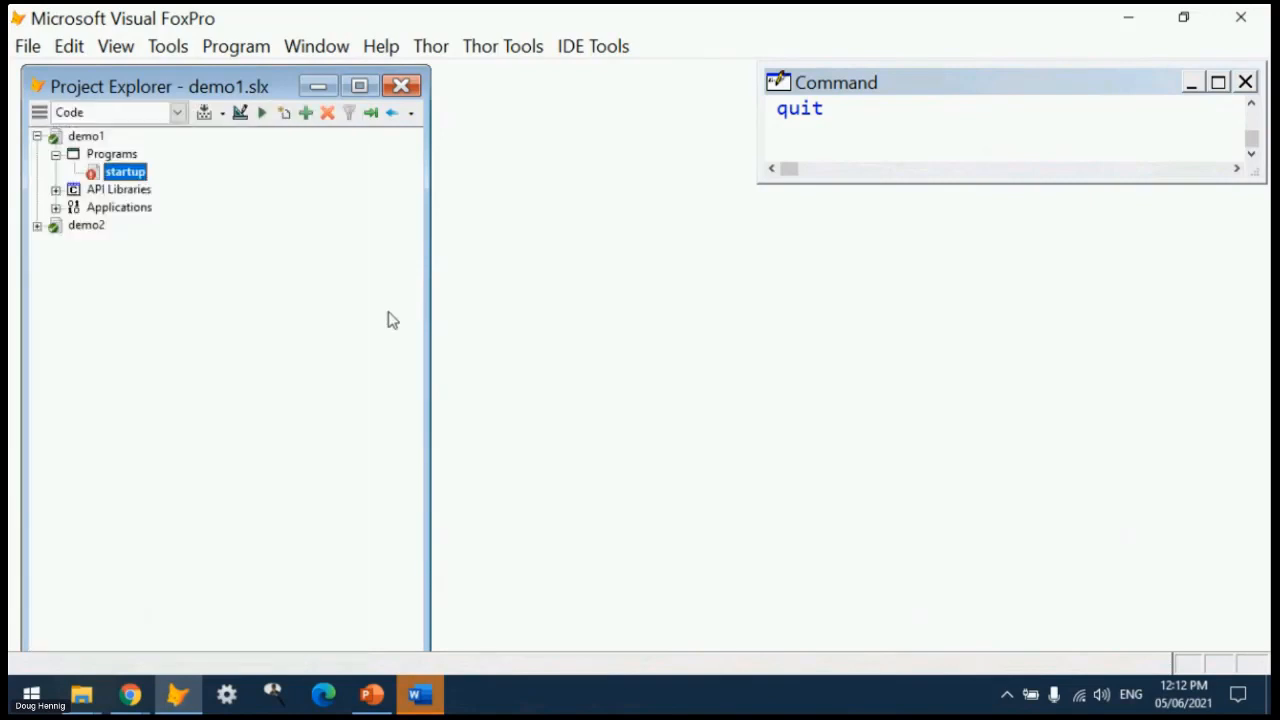
double_click(133, 178)
double_click(262, 86)
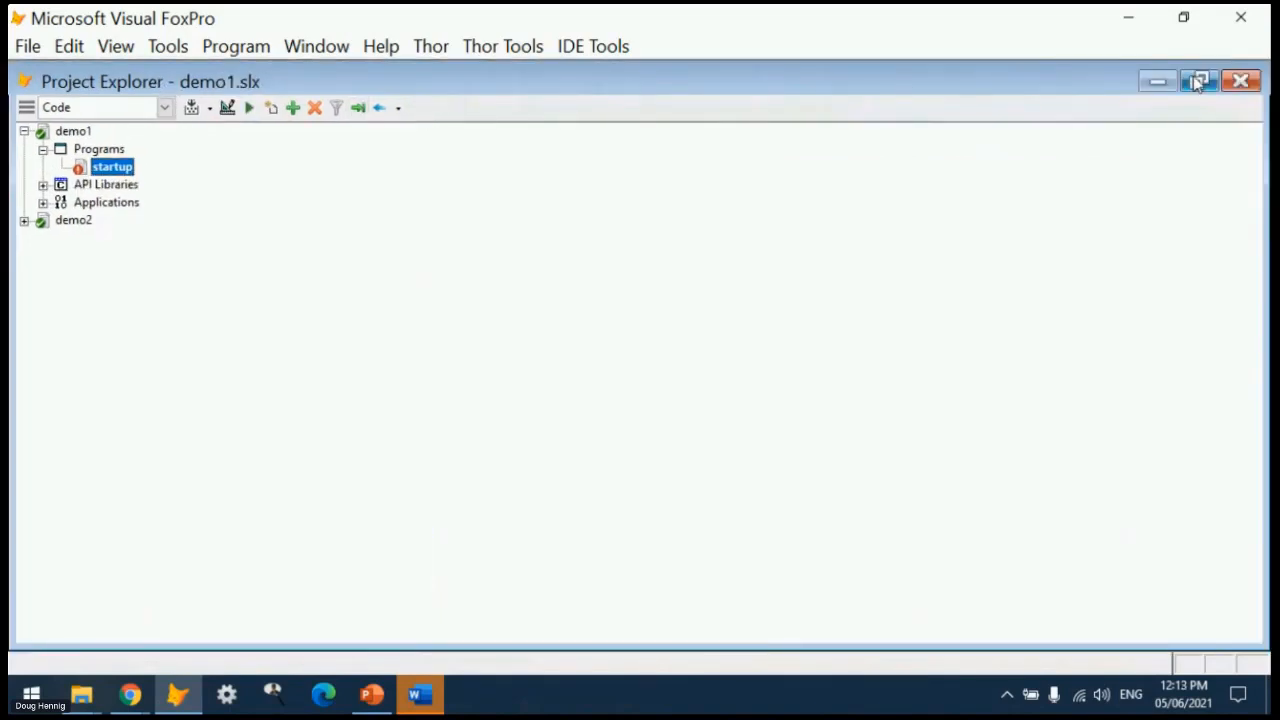
left_click(1198, 82)
- Try to commit the startup program's file, and end the unresponsive Visual FoxPro 9.0 SP2 task in Task Manager
right_click(123, 168)
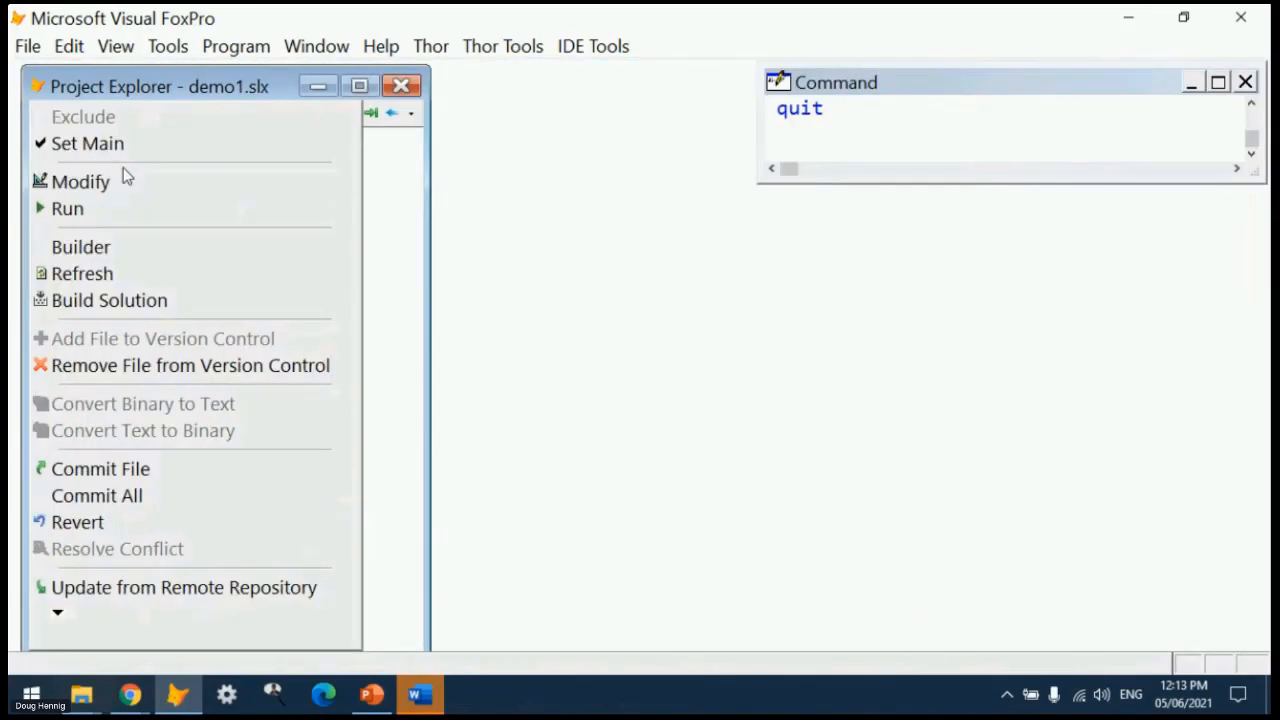
left_click(138, 469)
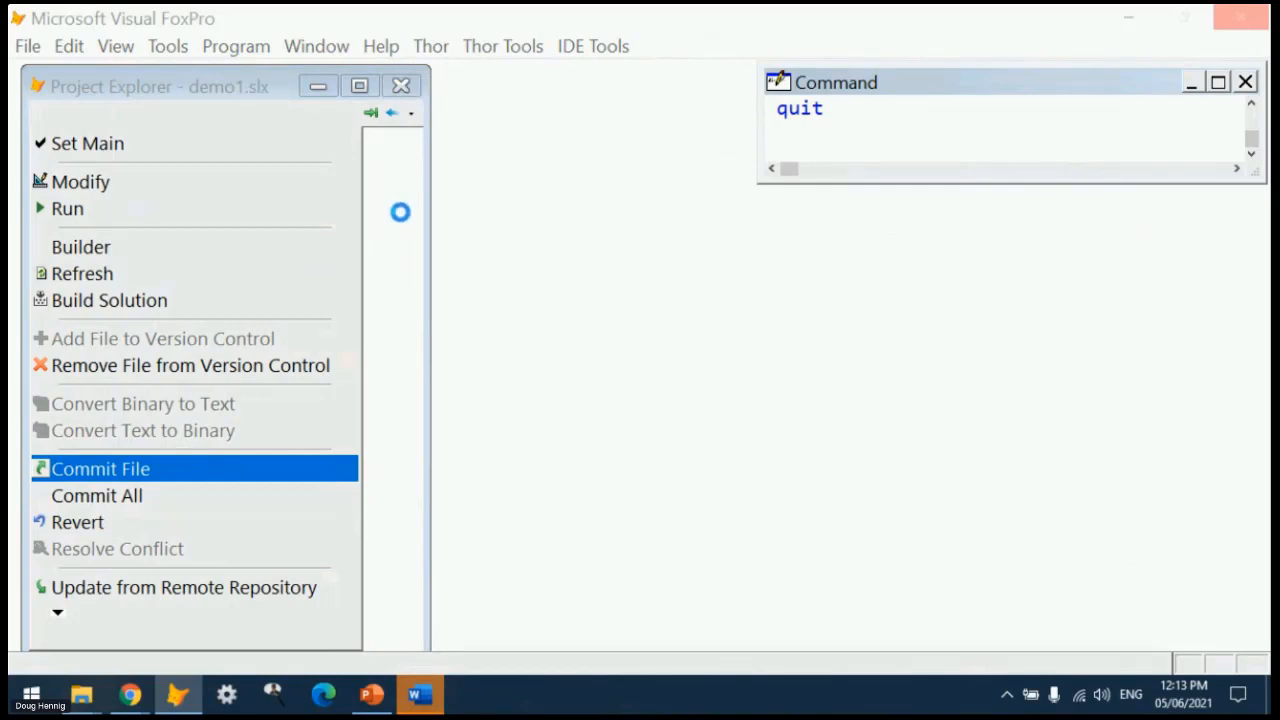
key("ctrl+shift+Escape")
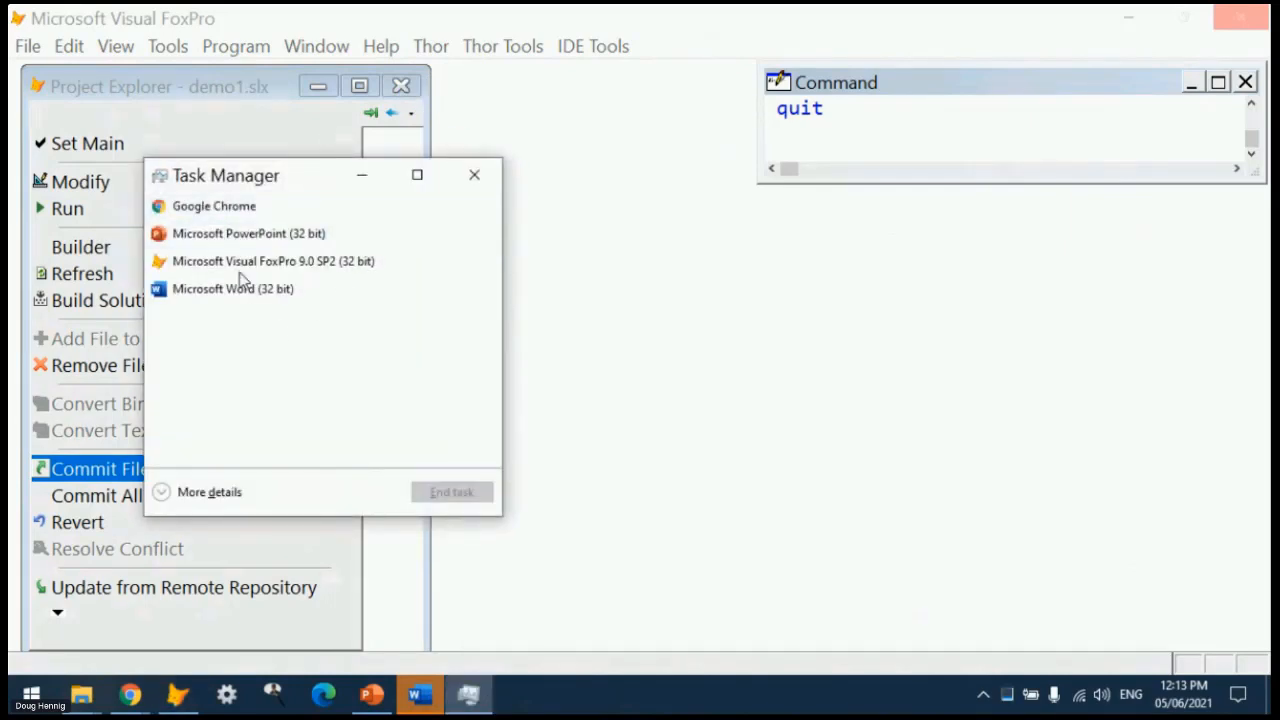
left_click(320, 261)
left_click(455, 499)
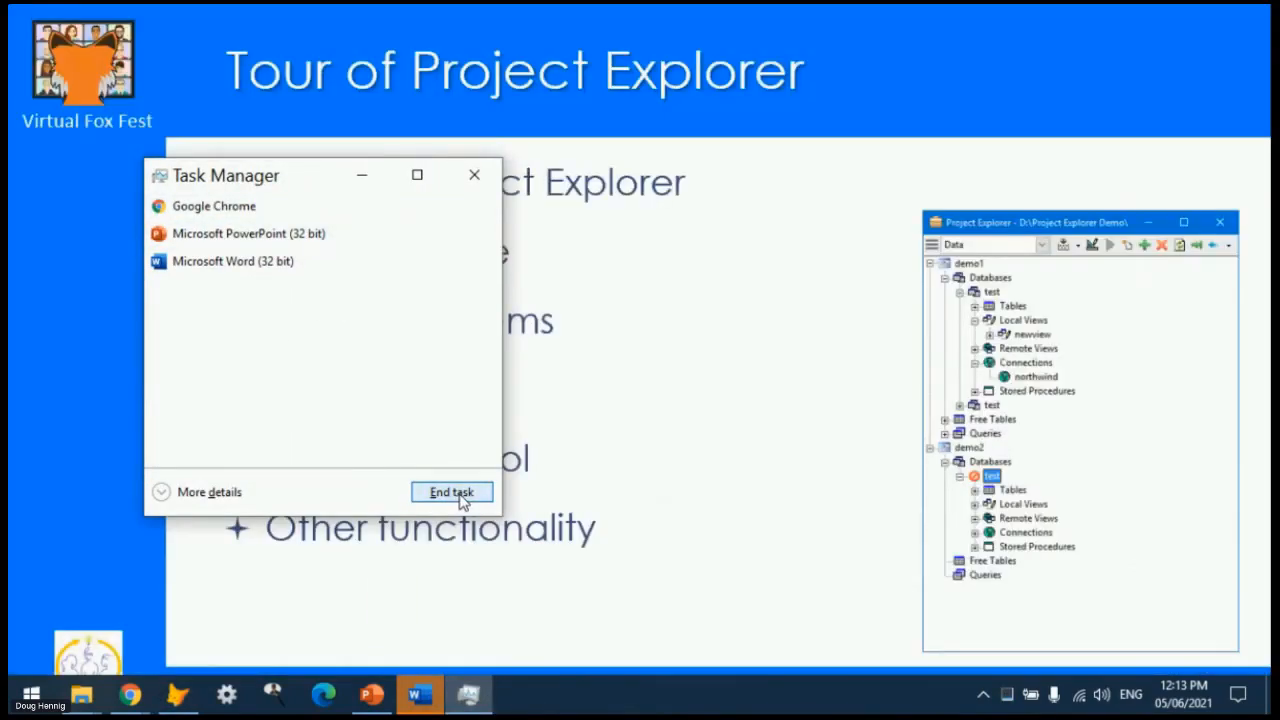
left_click(475, 175)
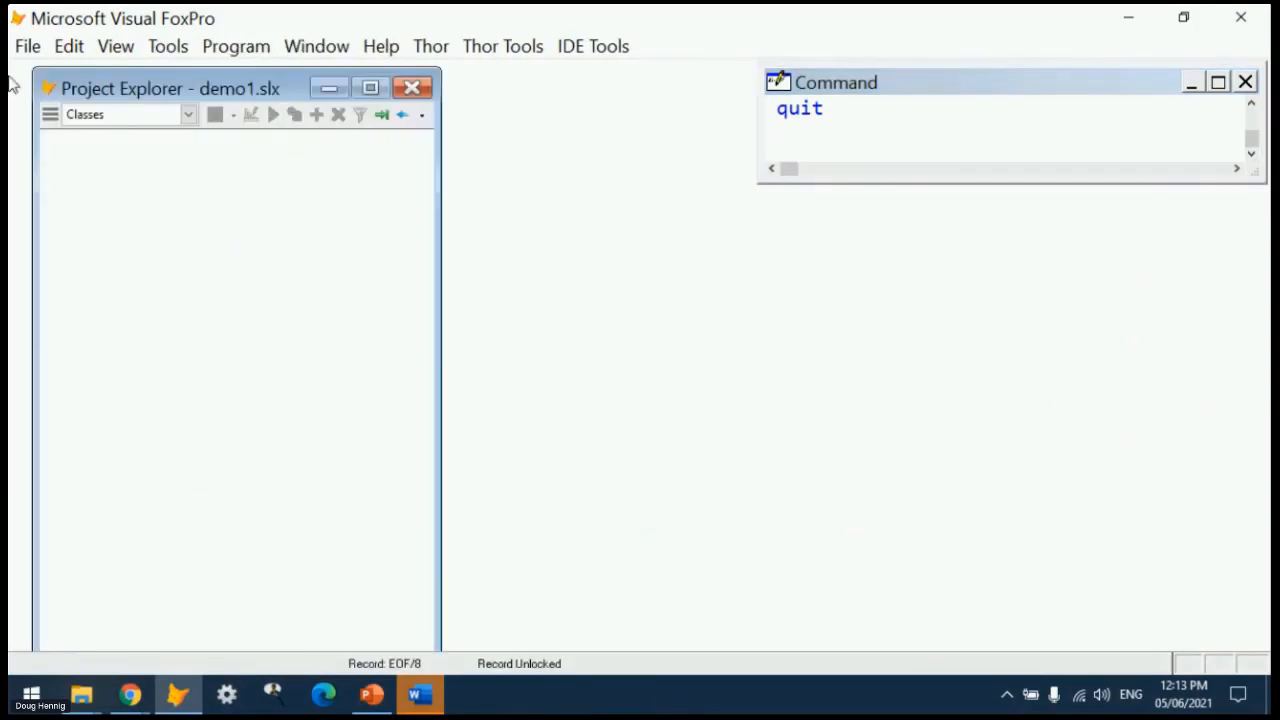
- Turn off Use GUI functions for version control in the Project Explorer options and apply the settings
left_click(49, 116)
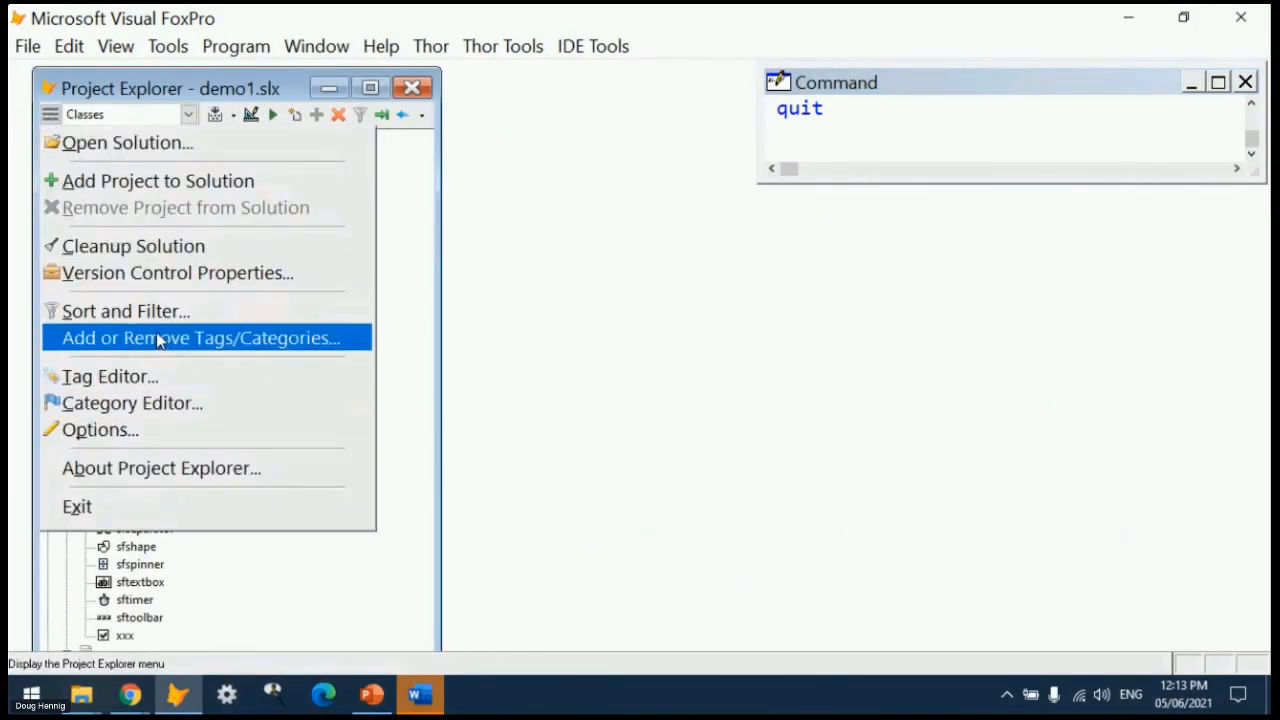
left_click(145, 429)
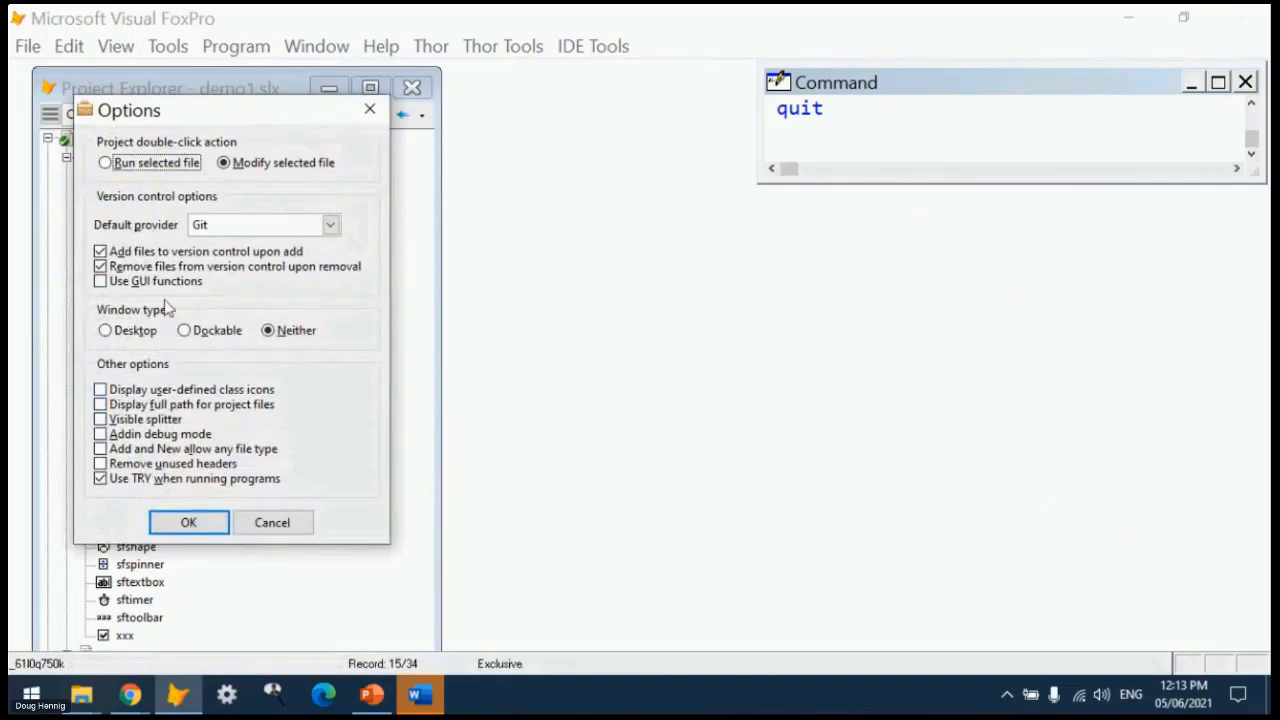
left_click(182, 524)
- Show the items tagged Code and commit the startup program's file with the message "Changed message"
left_click(140, 116)
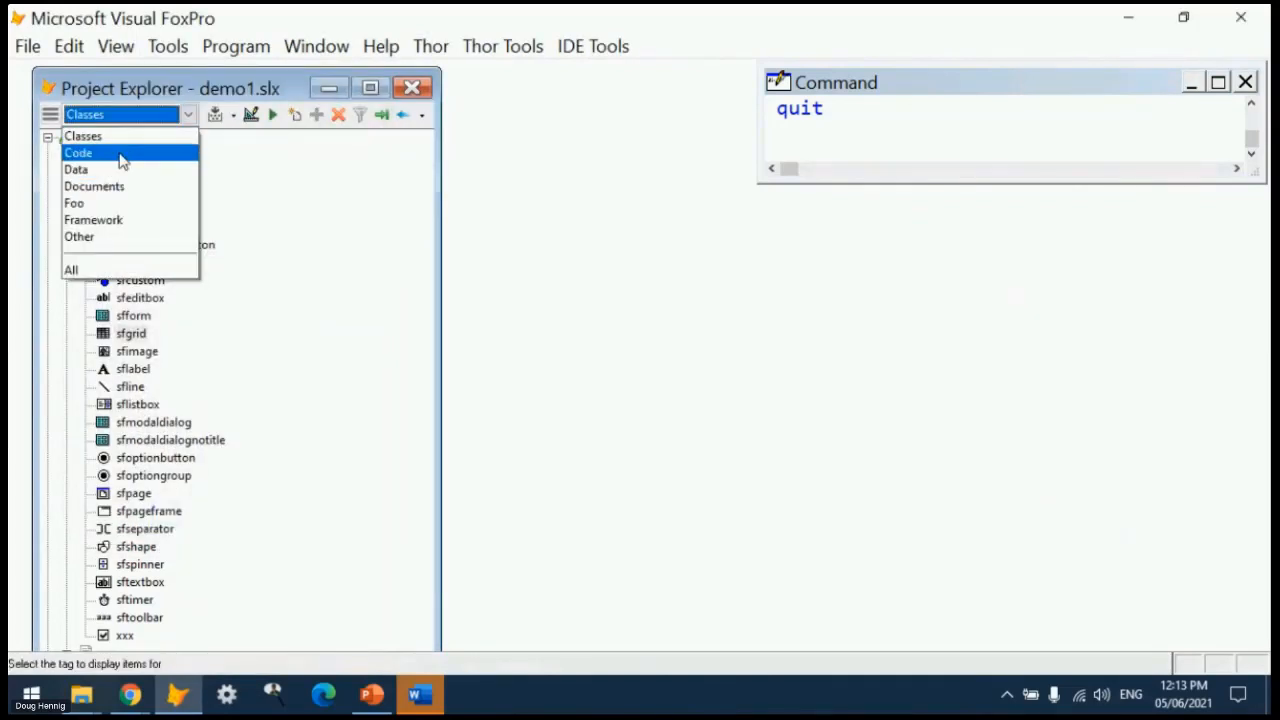
left_click(123, 155)
right_click(135, 181)
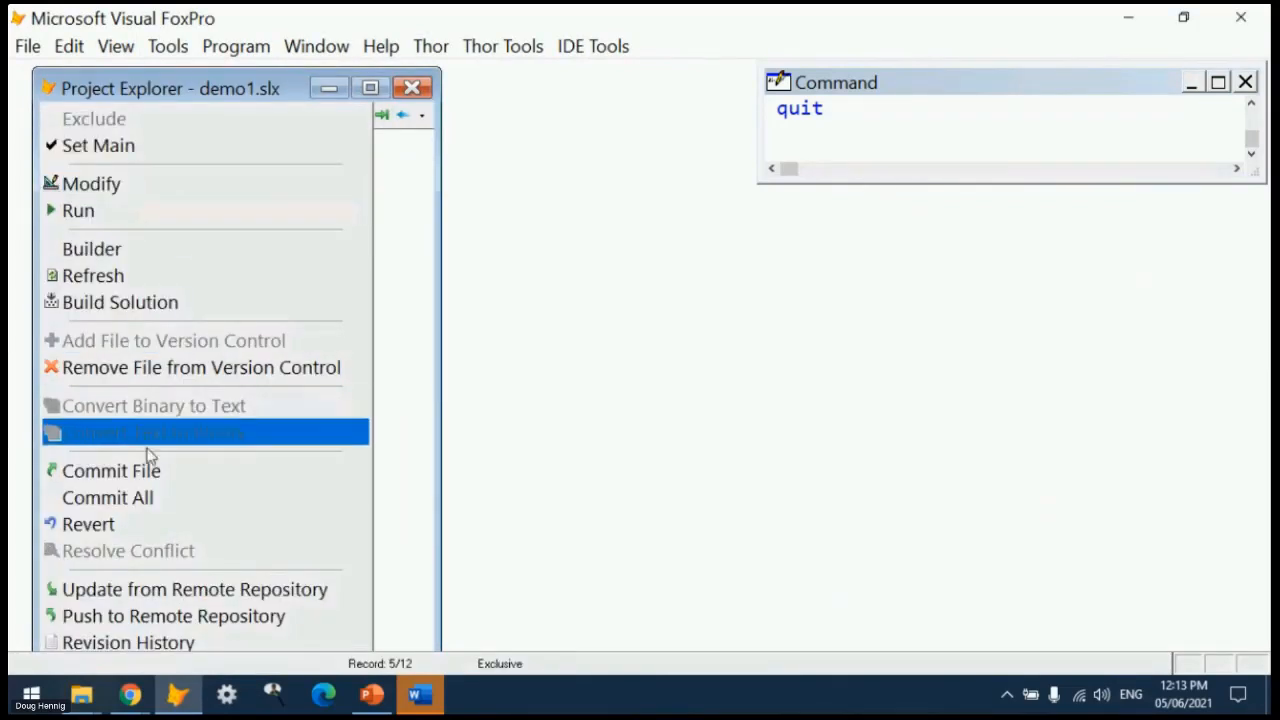
left_click(166, 475)
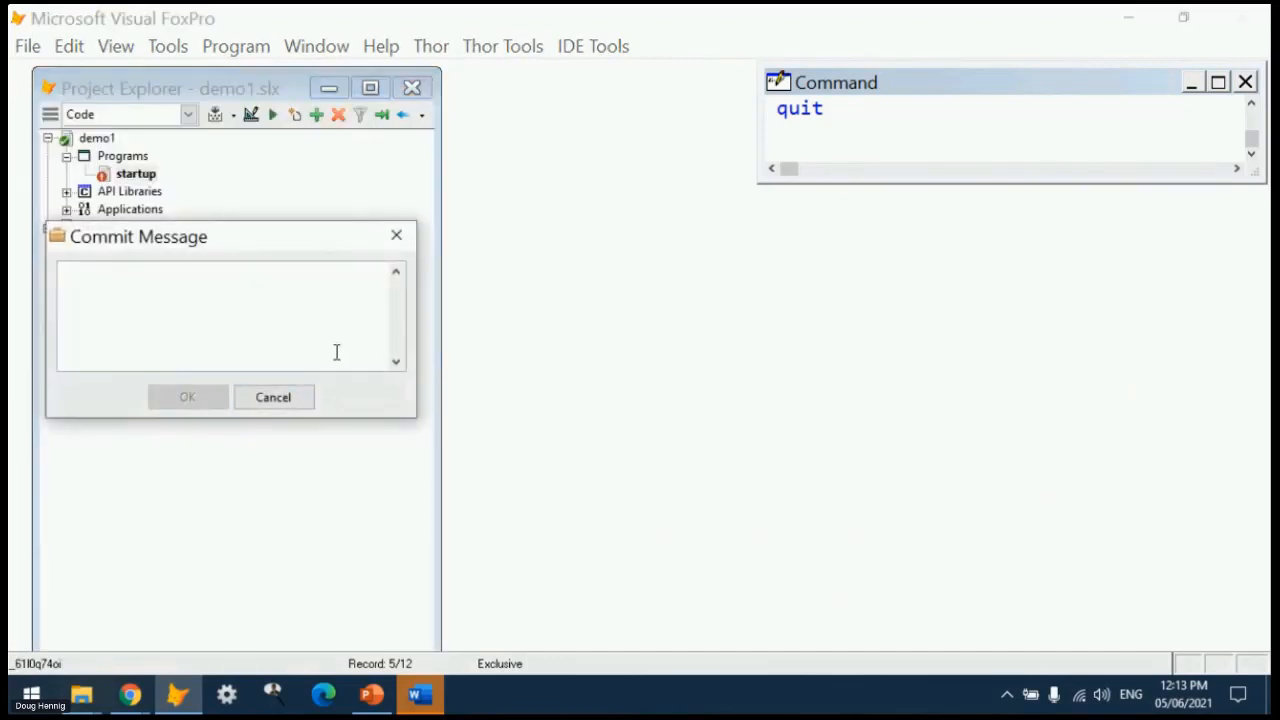
type("Changed message")
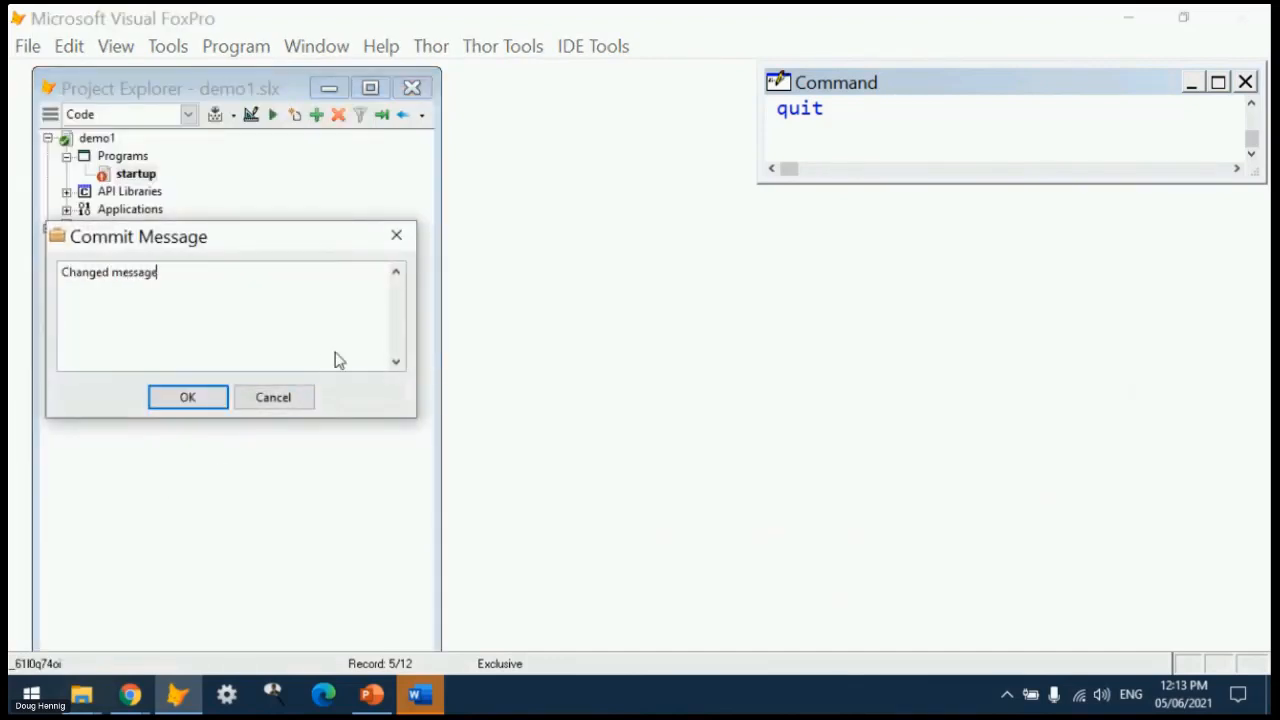
left_click(164, 397)
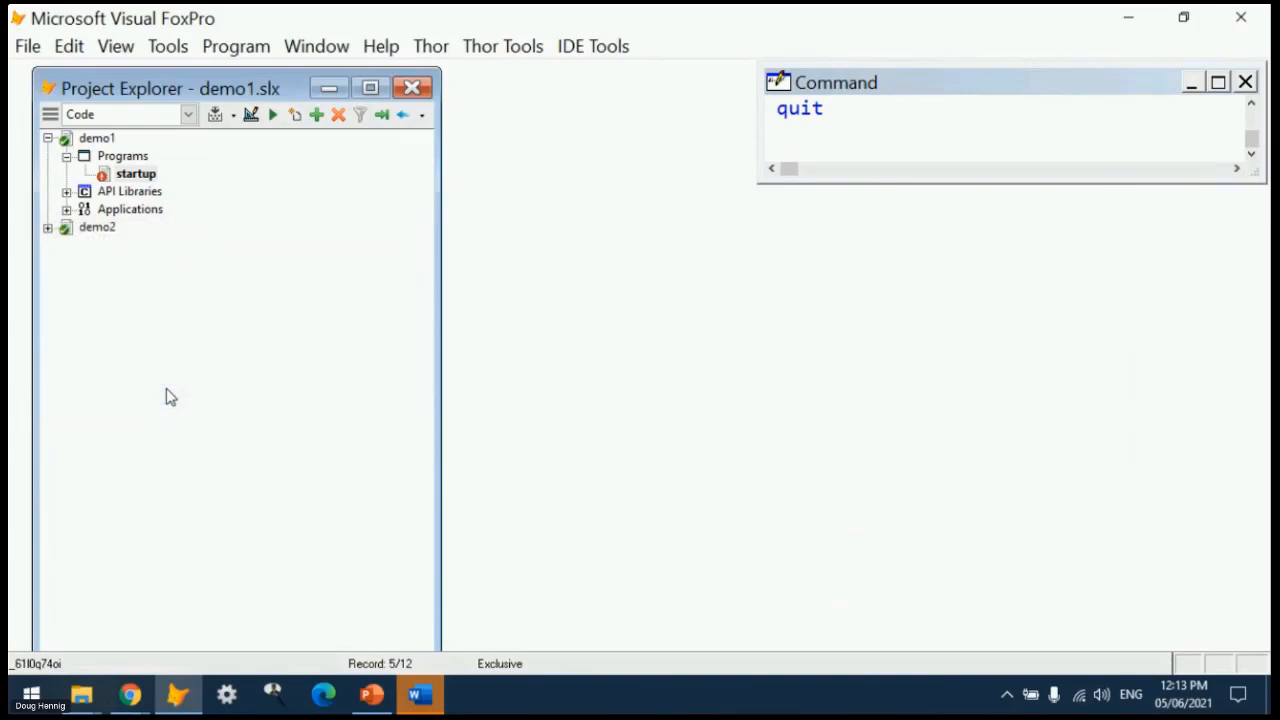
- Show the startup program's details, enter "Startuo program" as its description and save the change
left_click(134, 175)
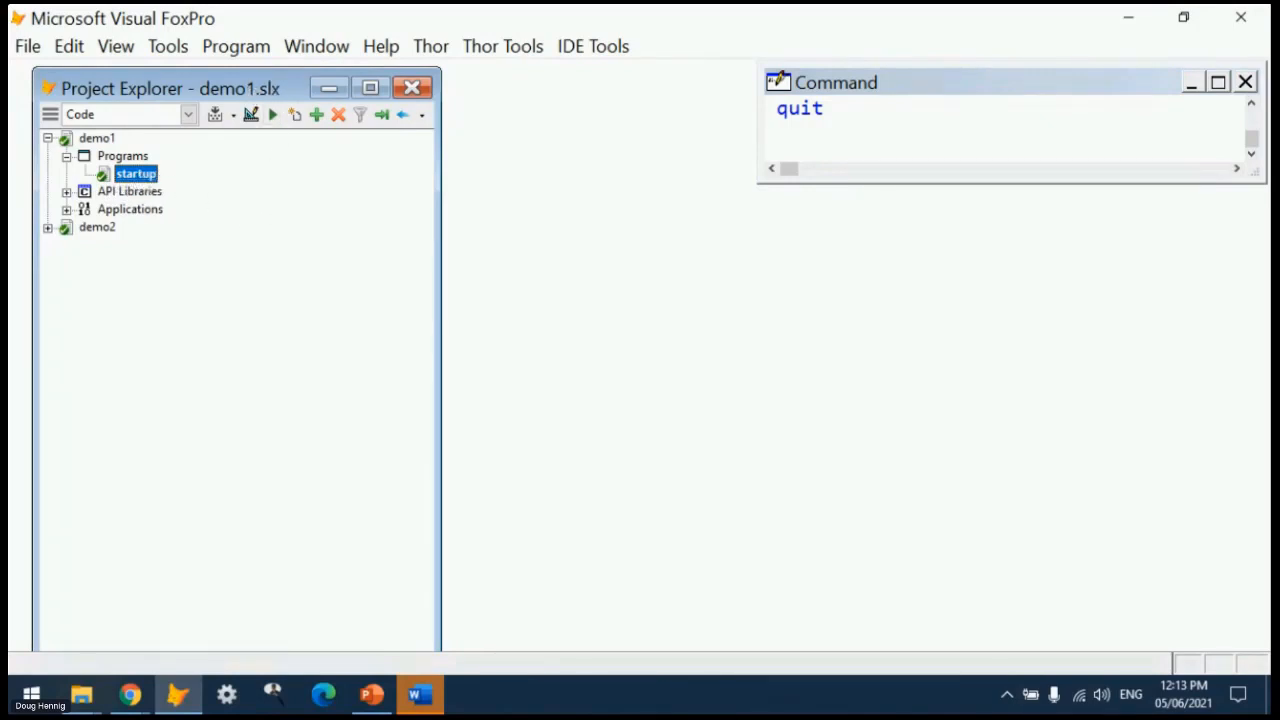
left_click(381, 114)
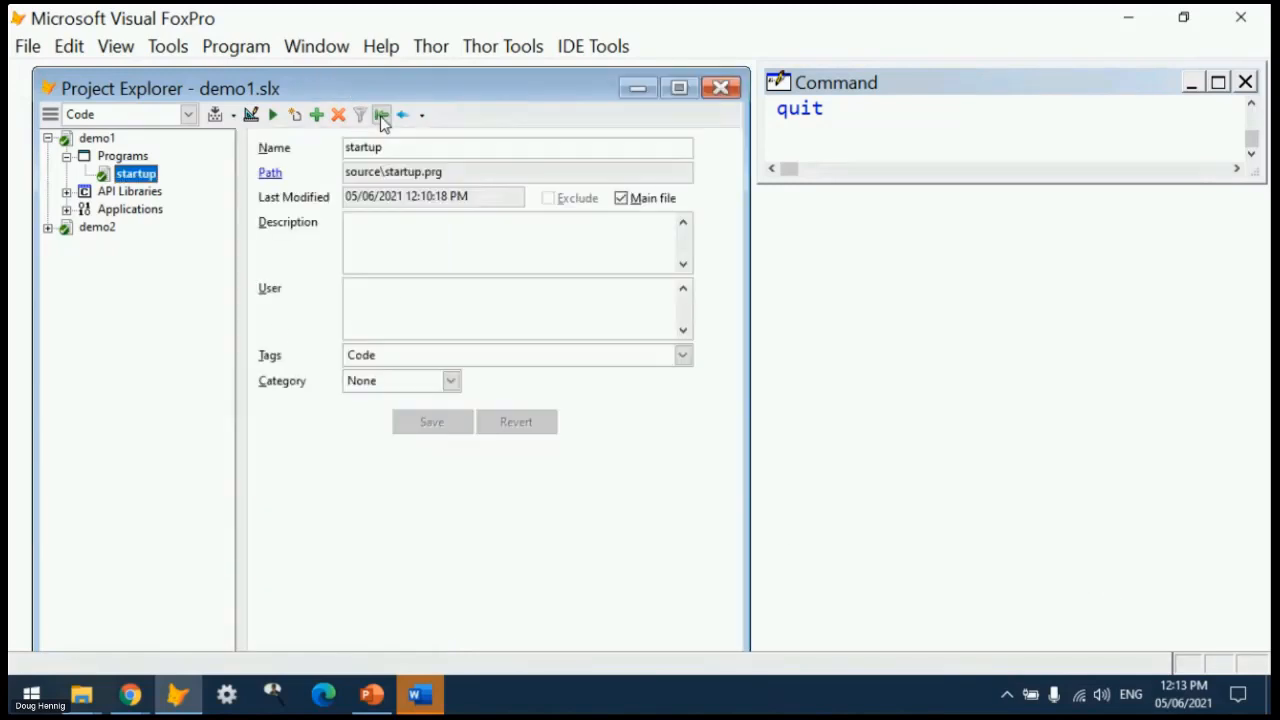
left_click(424, 249)
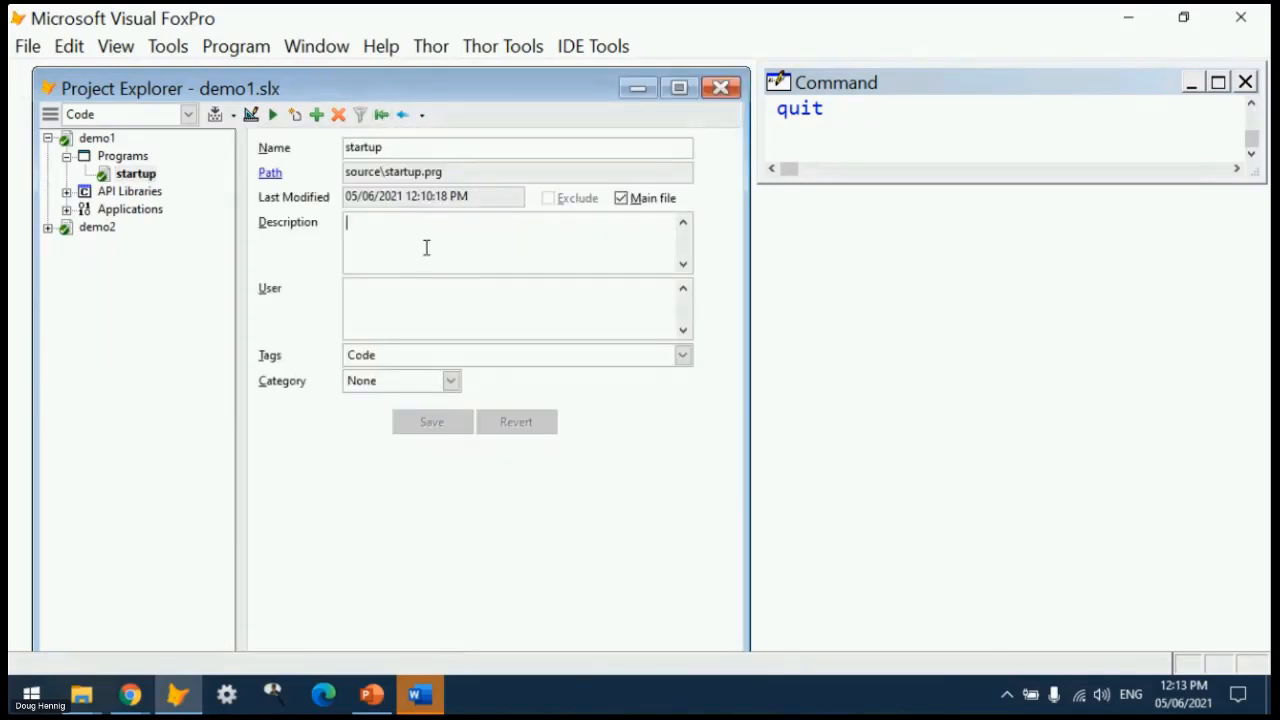
type("Startu")
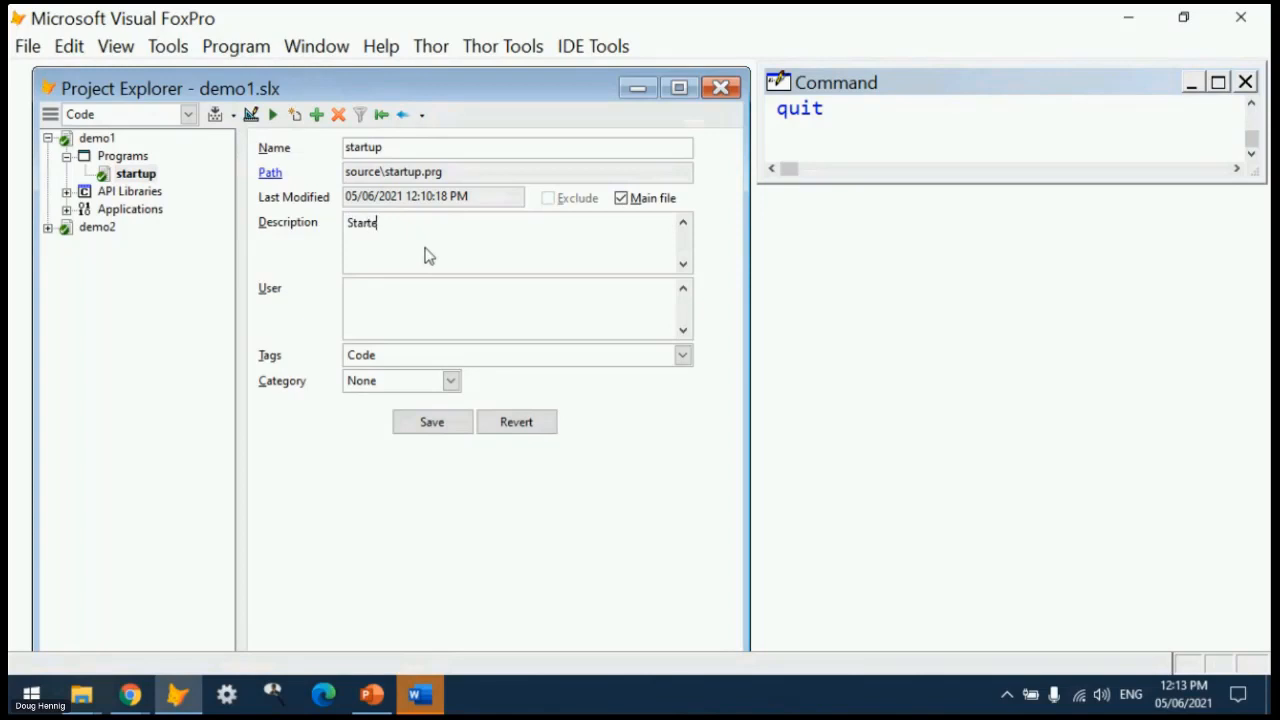
type("o porogr")
type("gram")
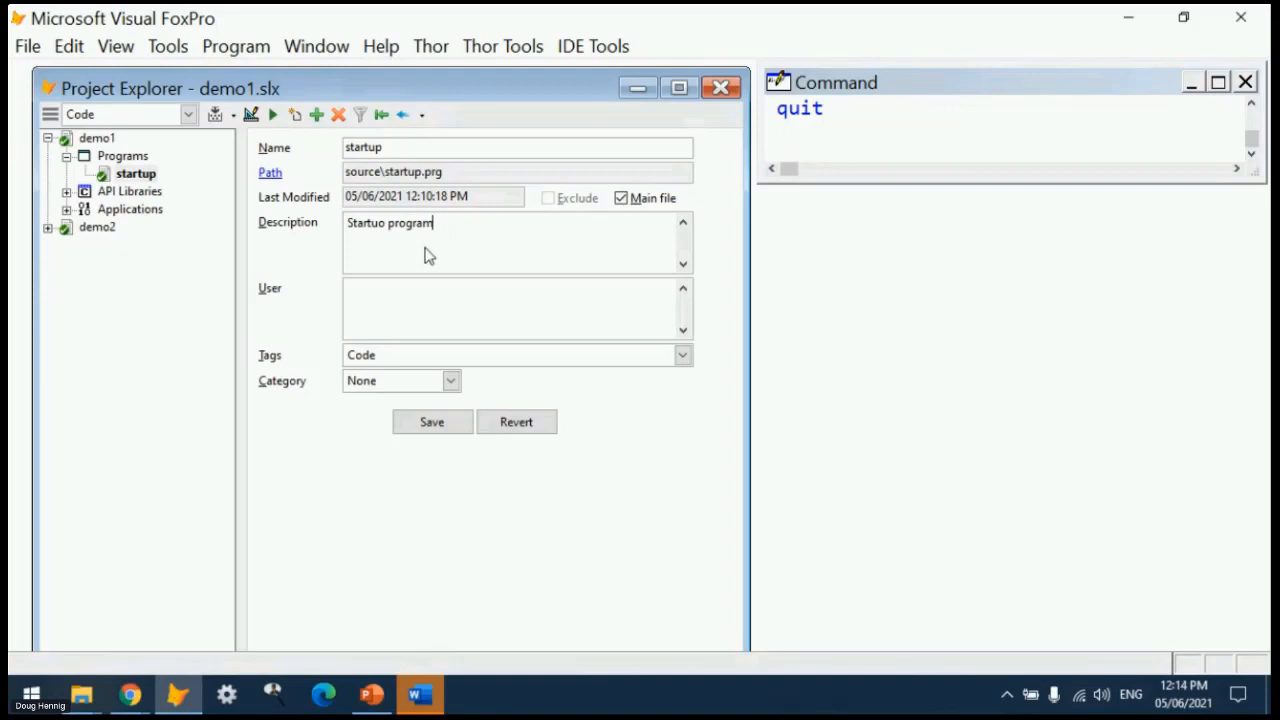
left_click(436, 426)
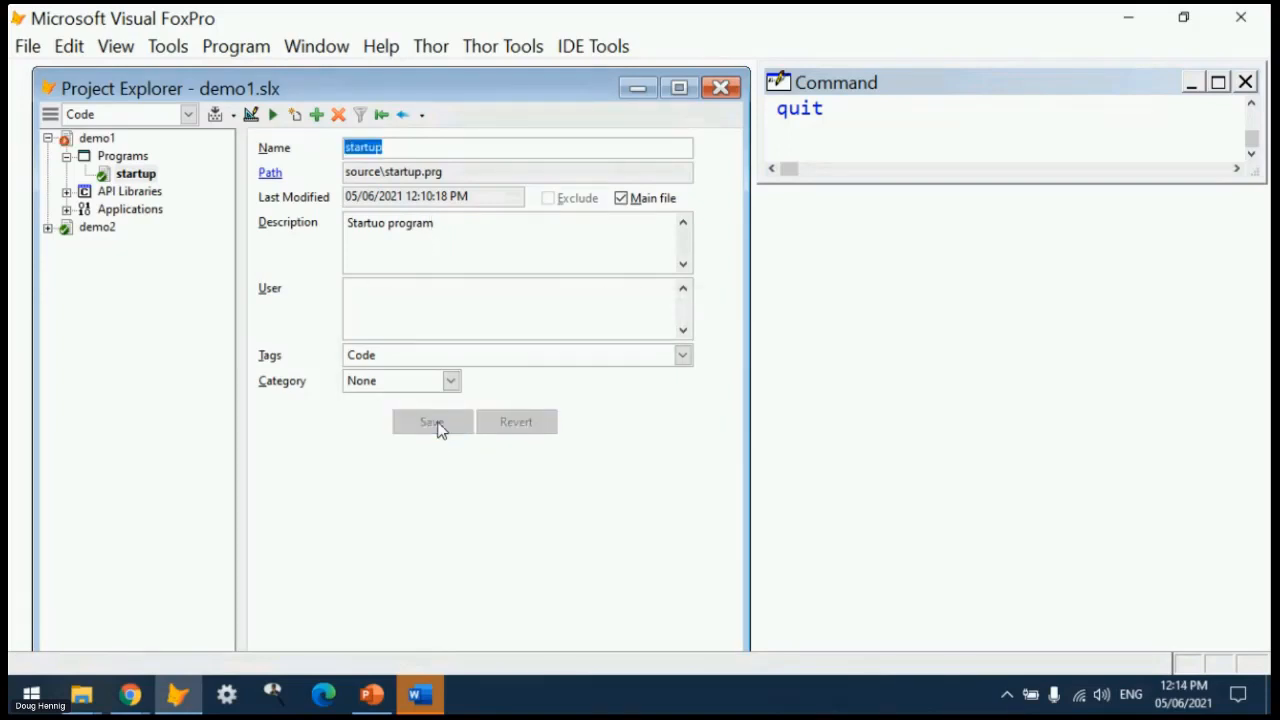
- Revert the demo1 project to its committed version and check the startup program's description
left_click(98, 140)
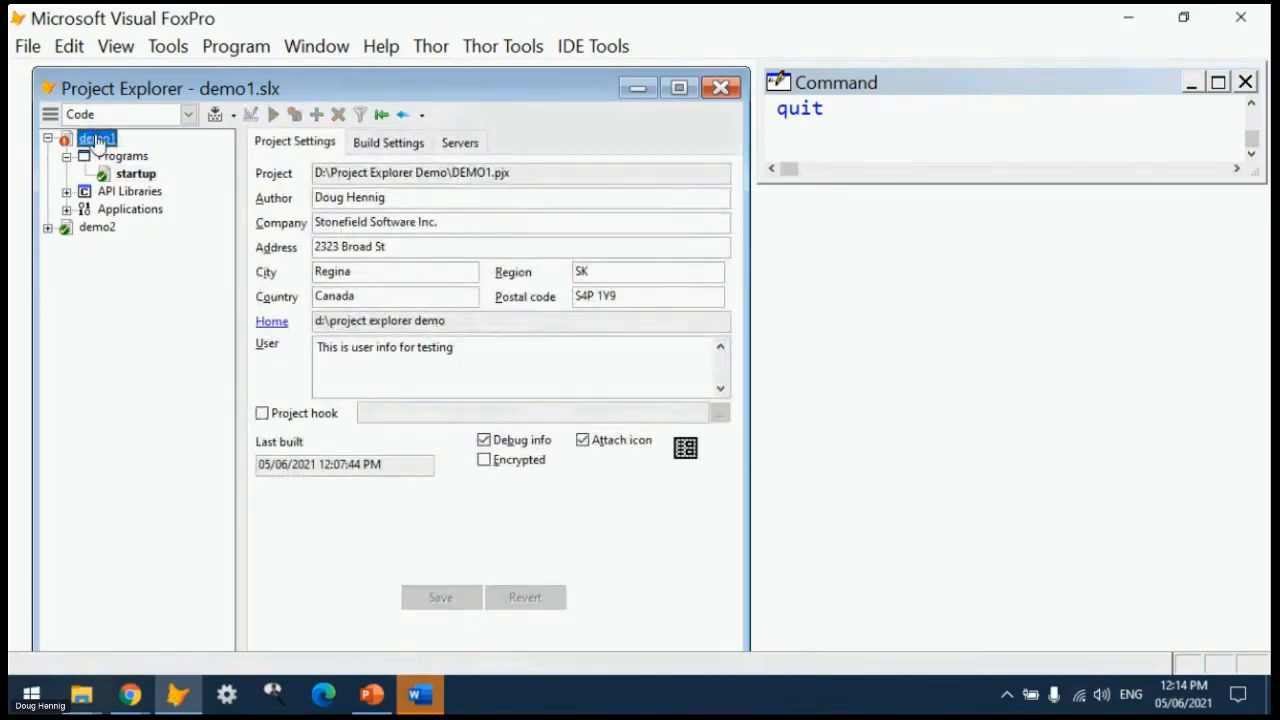
right_click(98, 140)
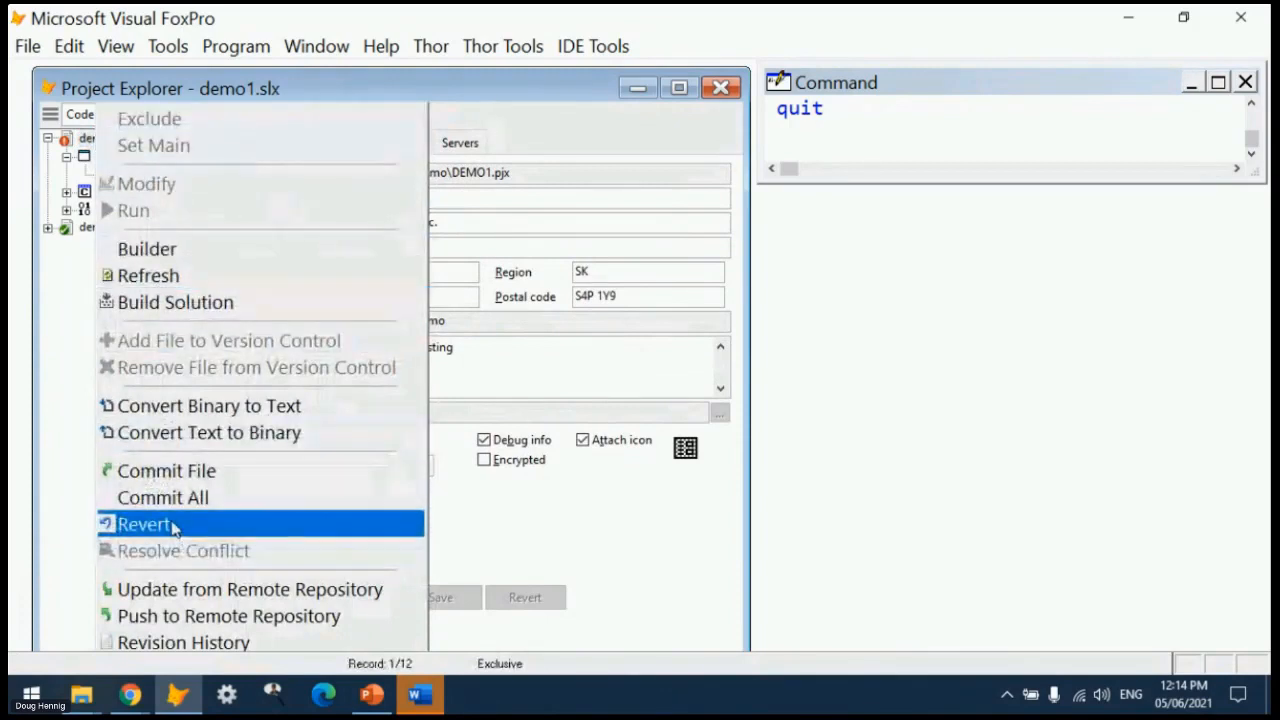
left_click(172, 526)
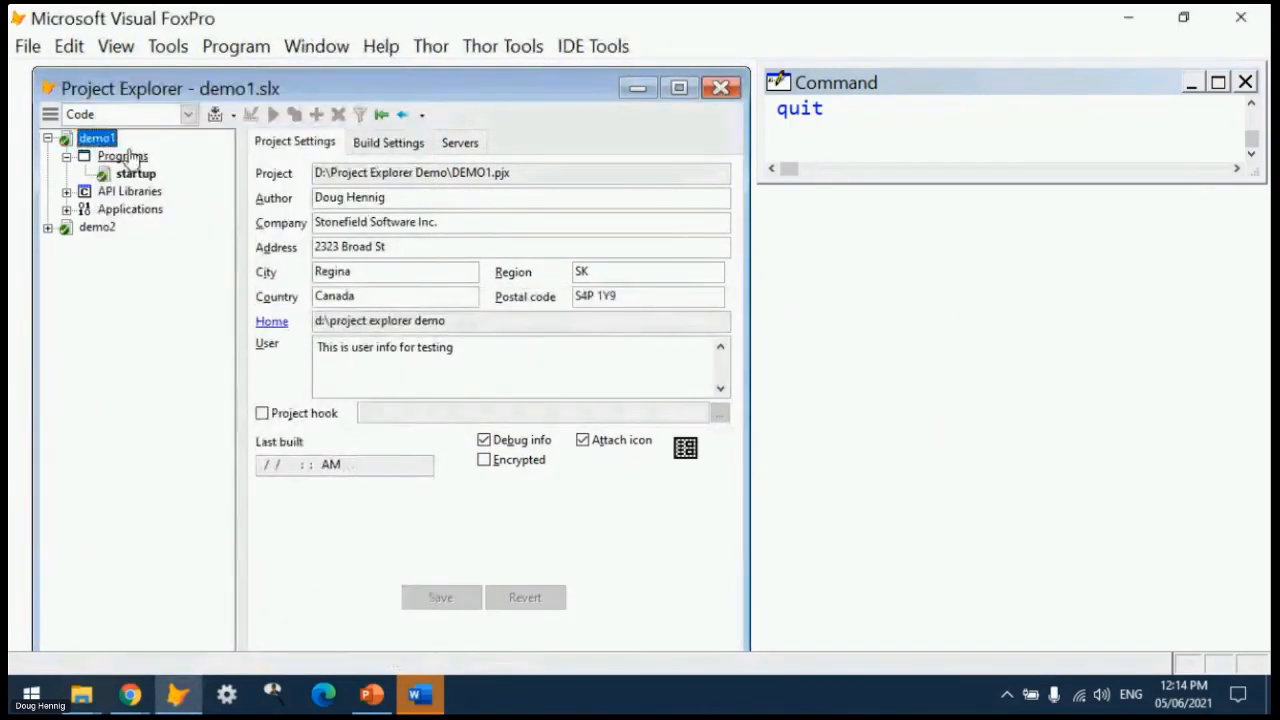
left_click(133, 176)
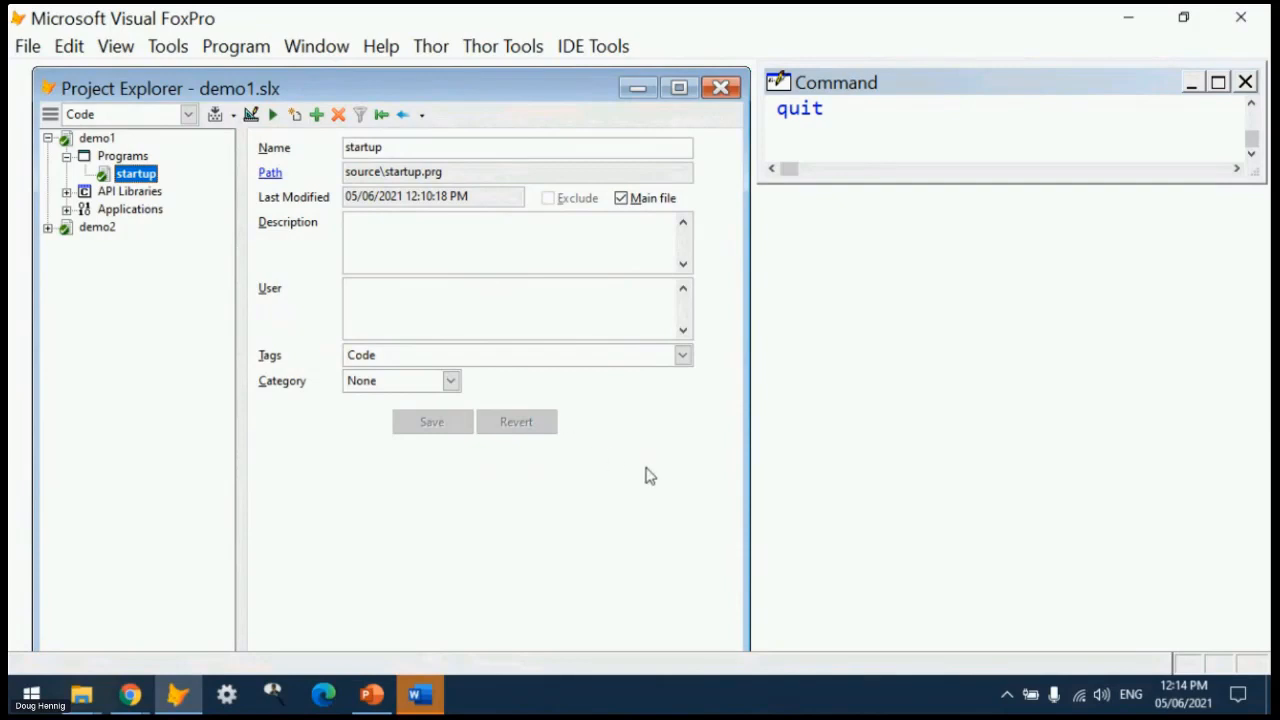
- Start adding a project to the solution and browse to the Development\VFPX folder on drive D
key("alt+Tab")
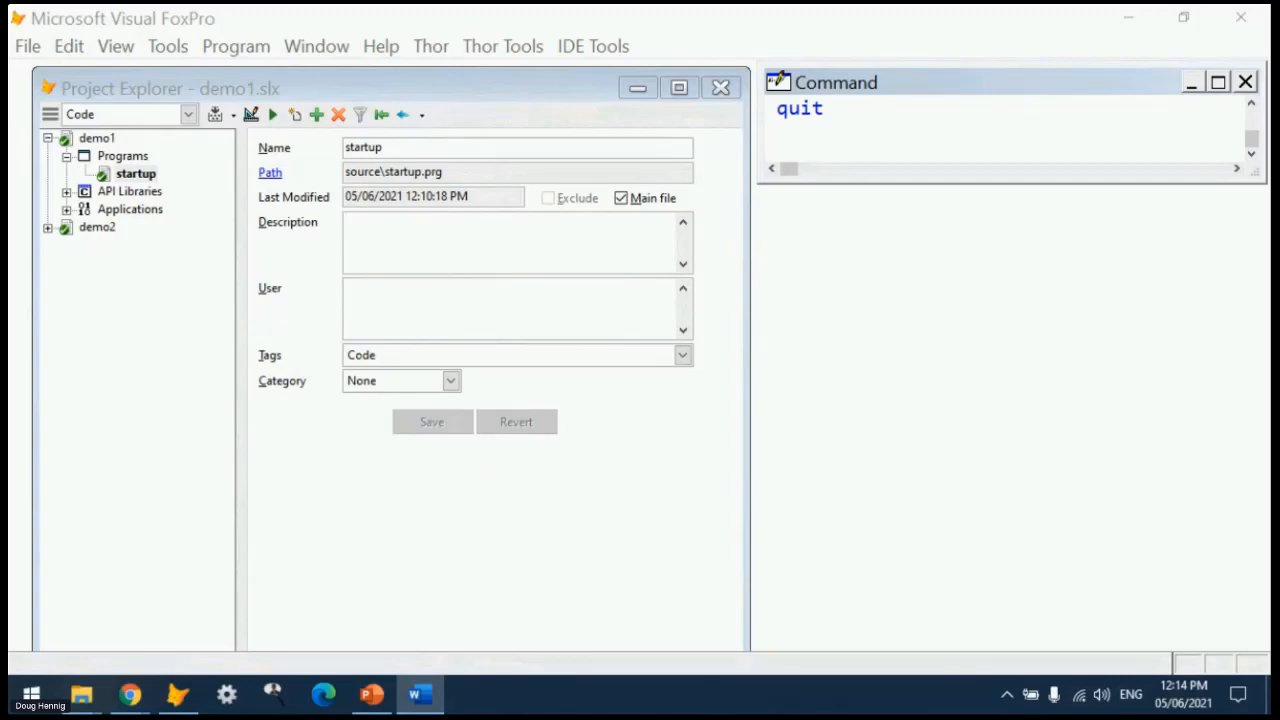
left_click(55, 116)
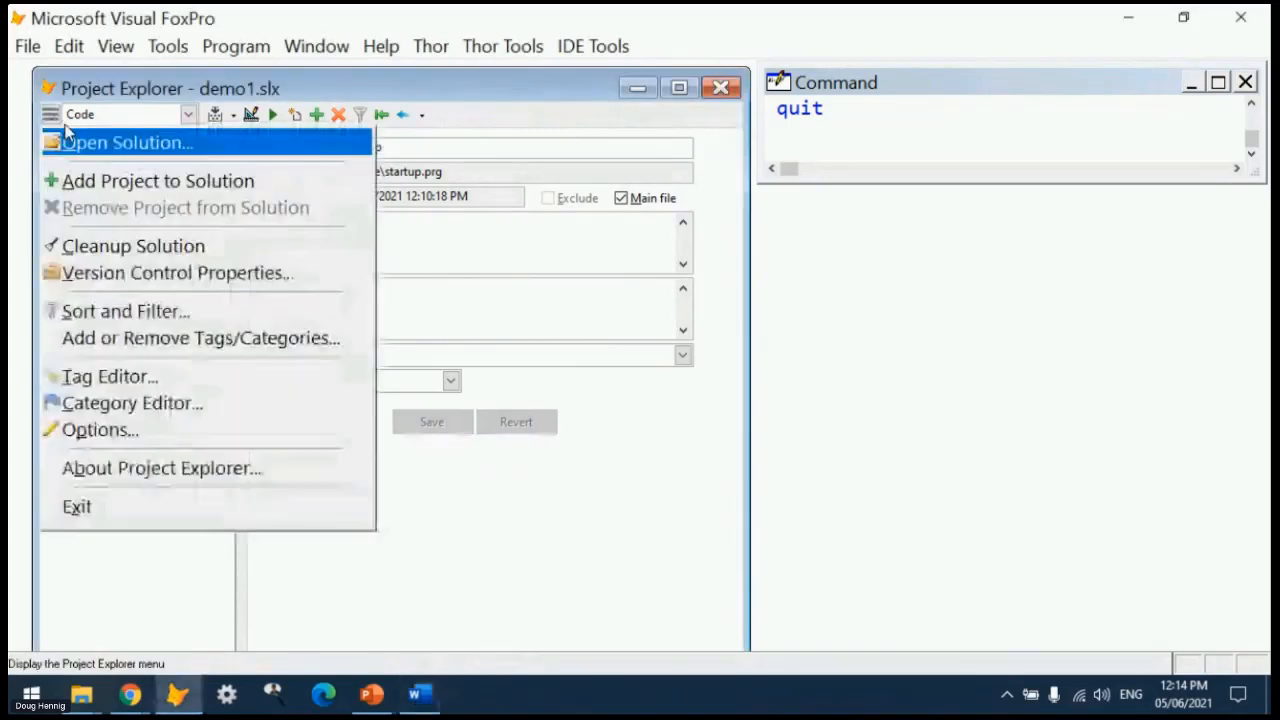
left_click(125, 180)
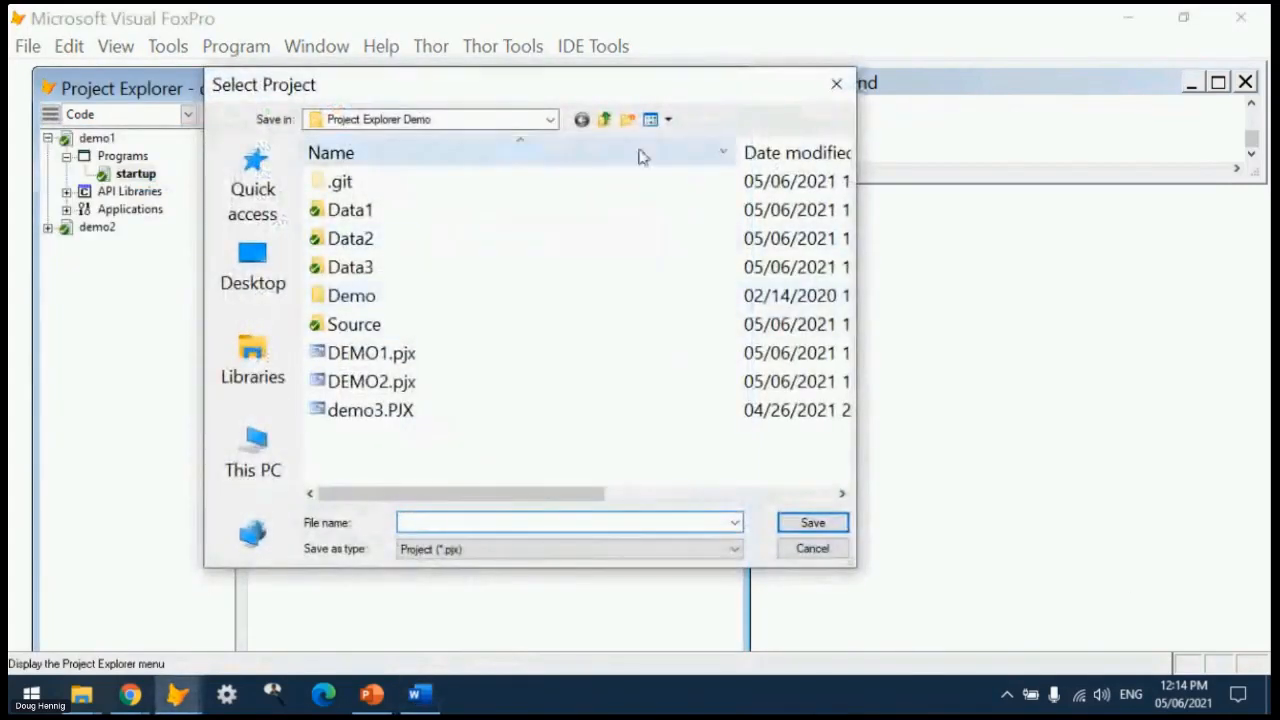
left_click(604, 119)
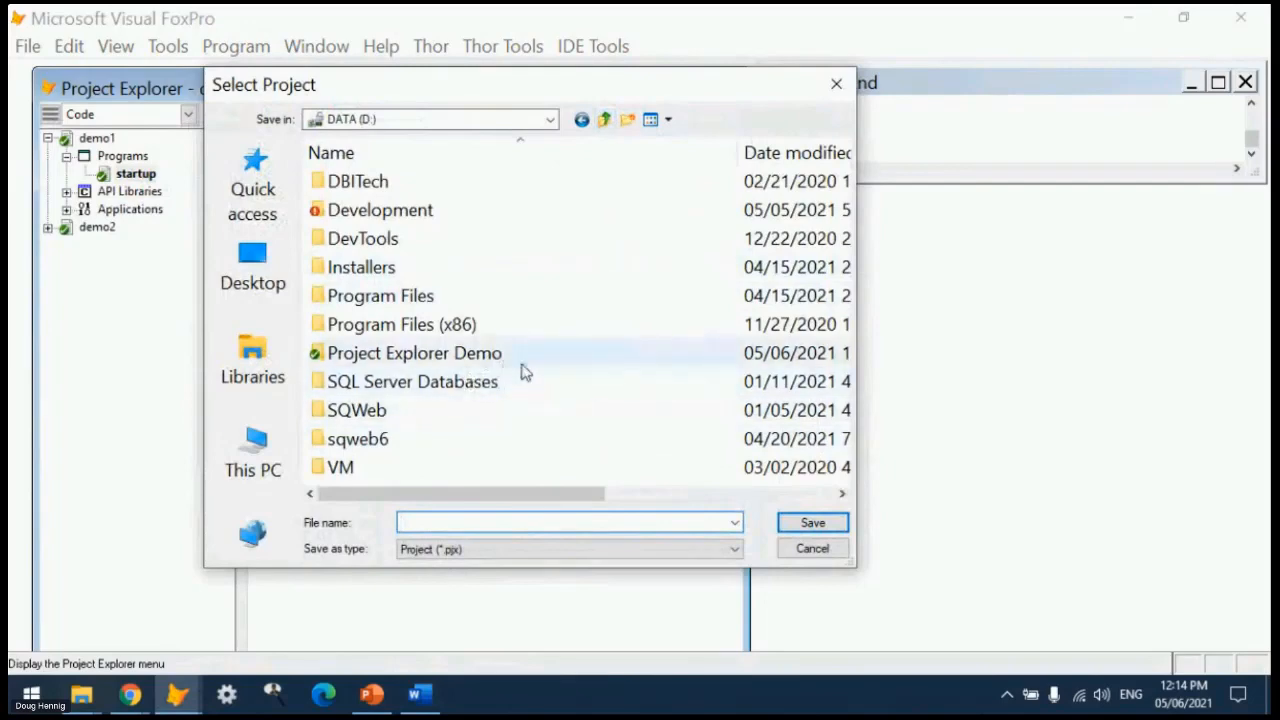
double_click(417, 211)
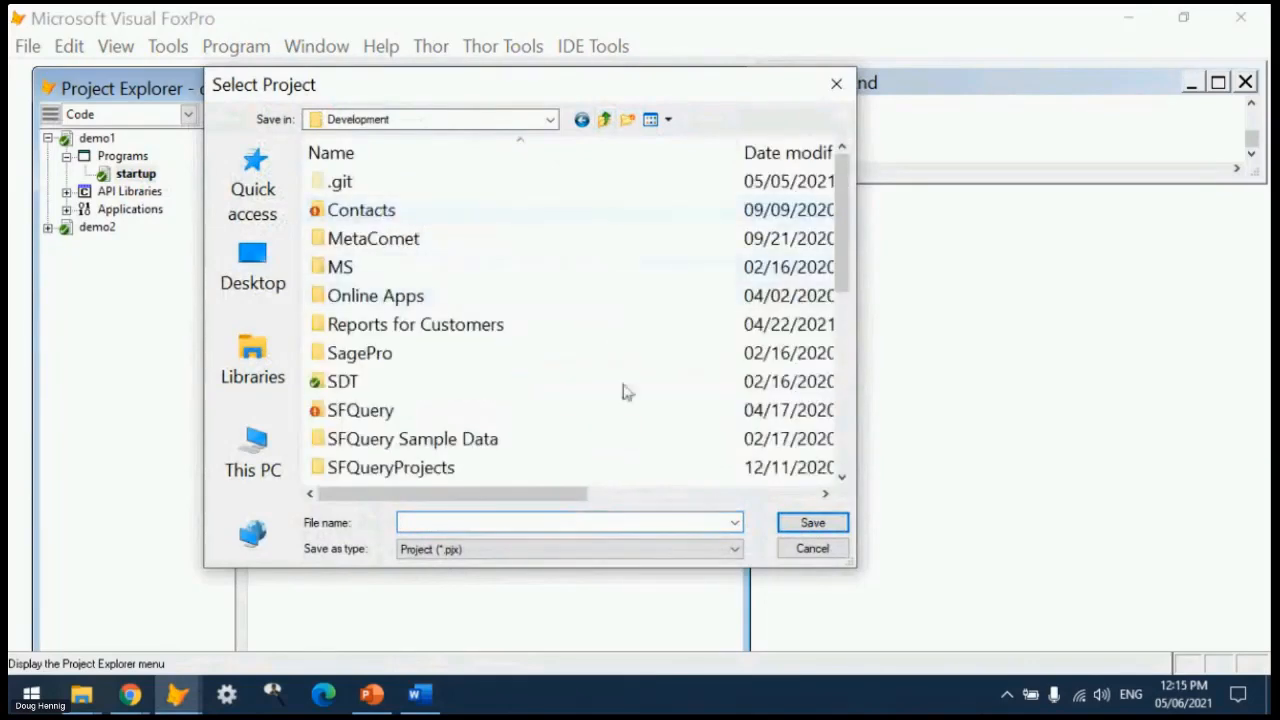
scroll(624, 392, "down", 4)
scroll(528, 372, "down", 1)
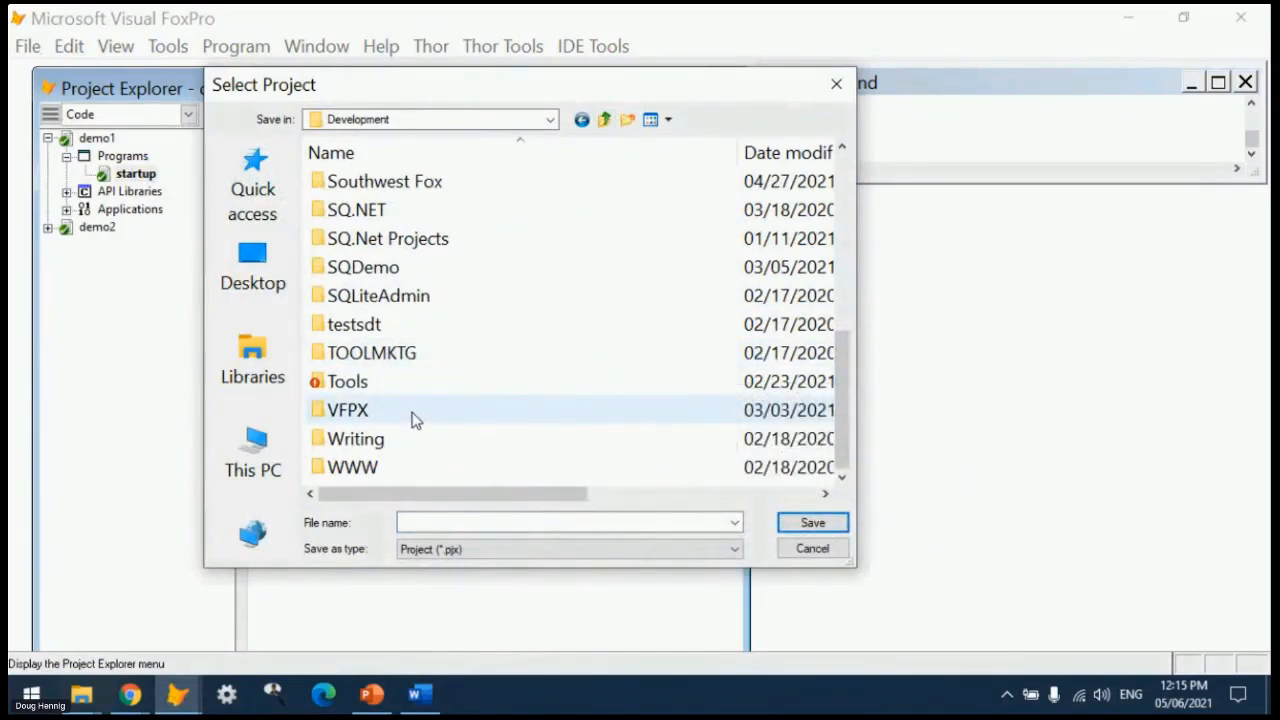
scroll(437, 414, "up", 2)
scroll(441, 415, "down", 2)
double_click(385, 410)
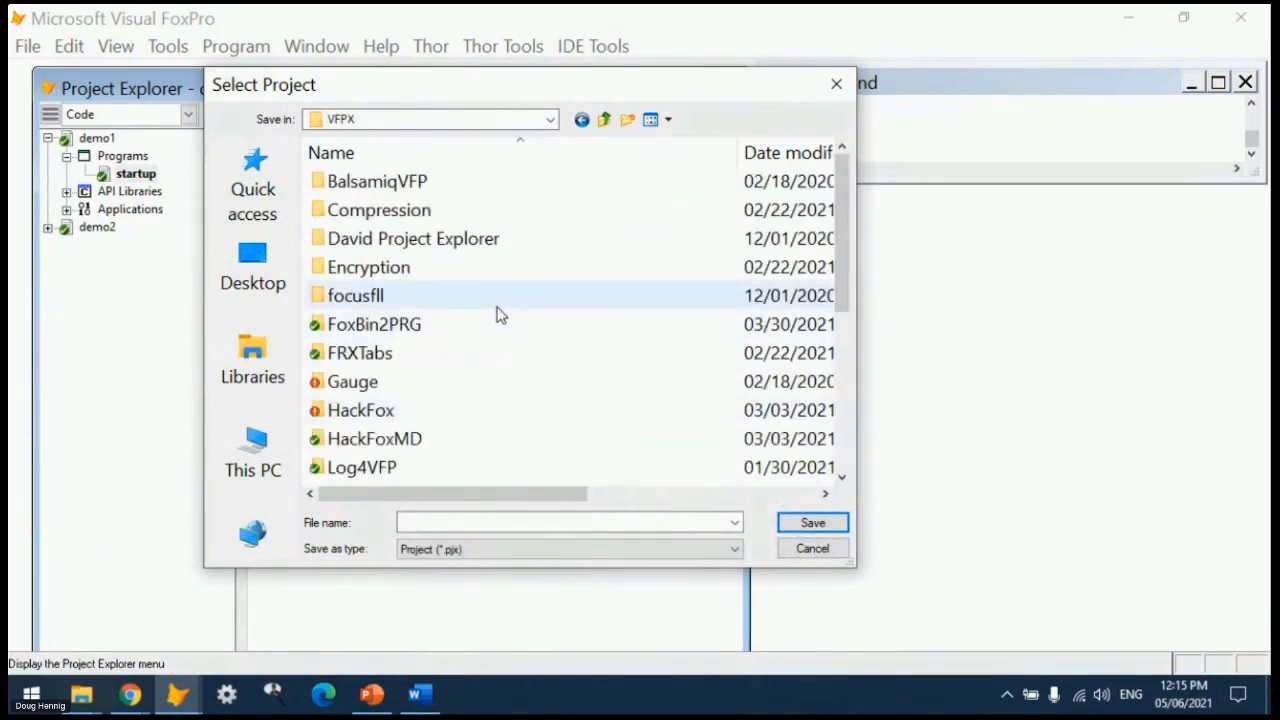
- Try to add samples.PJX from the Samples folder of OOPReports to the solution, and dismiss the message
scroll(497, 314, "down", 1)
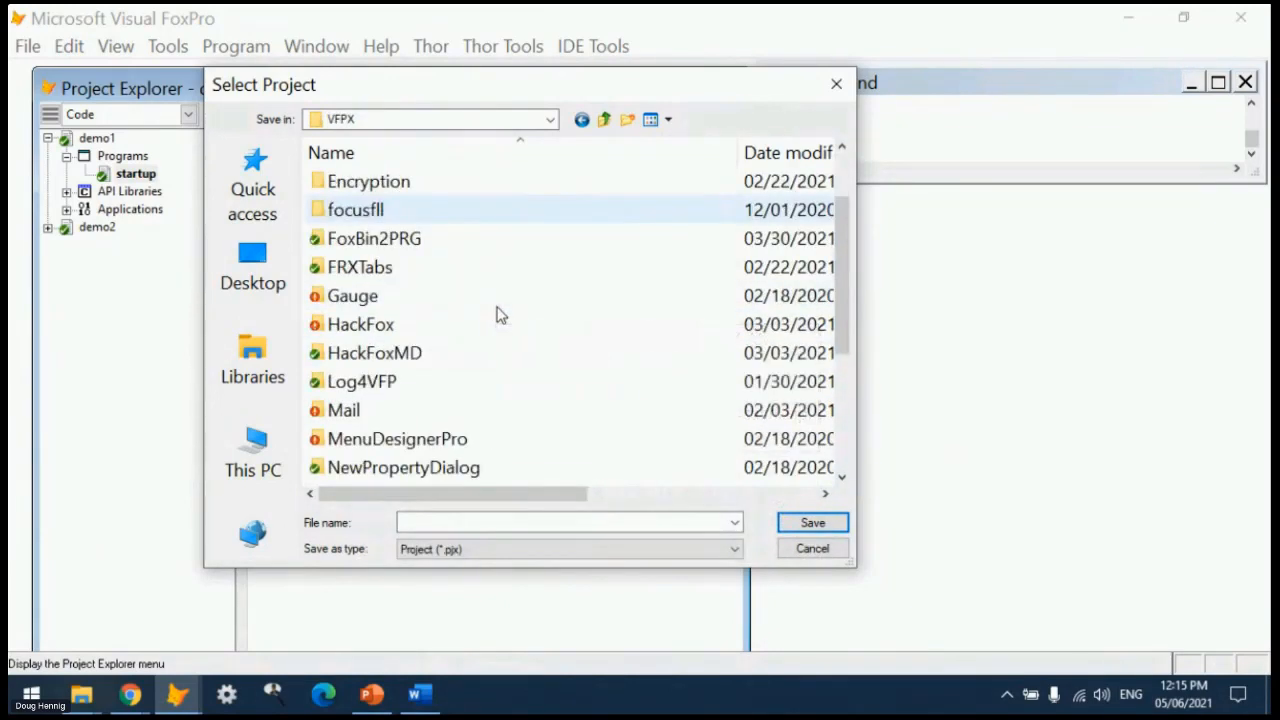
double_click(401, 298)
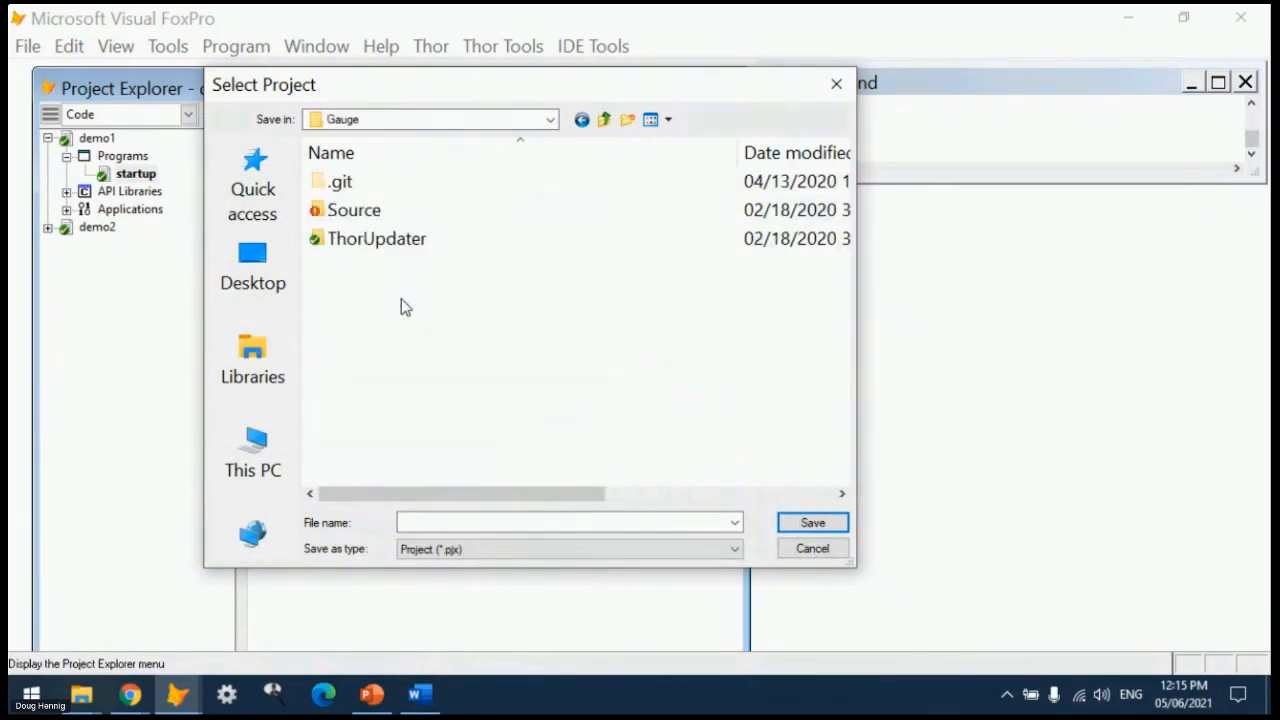
left_click(605, 119)
scroll(399, 334, "down", 2)
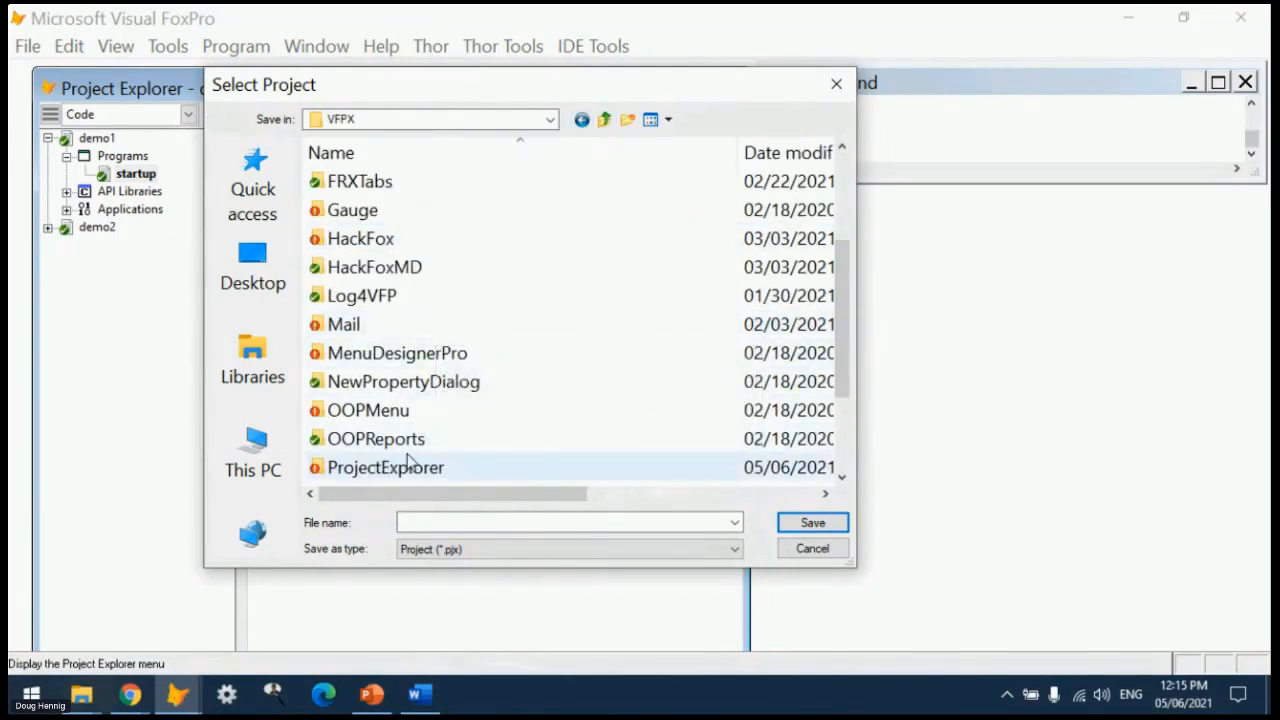
scroll(486, 406, "down", 2)
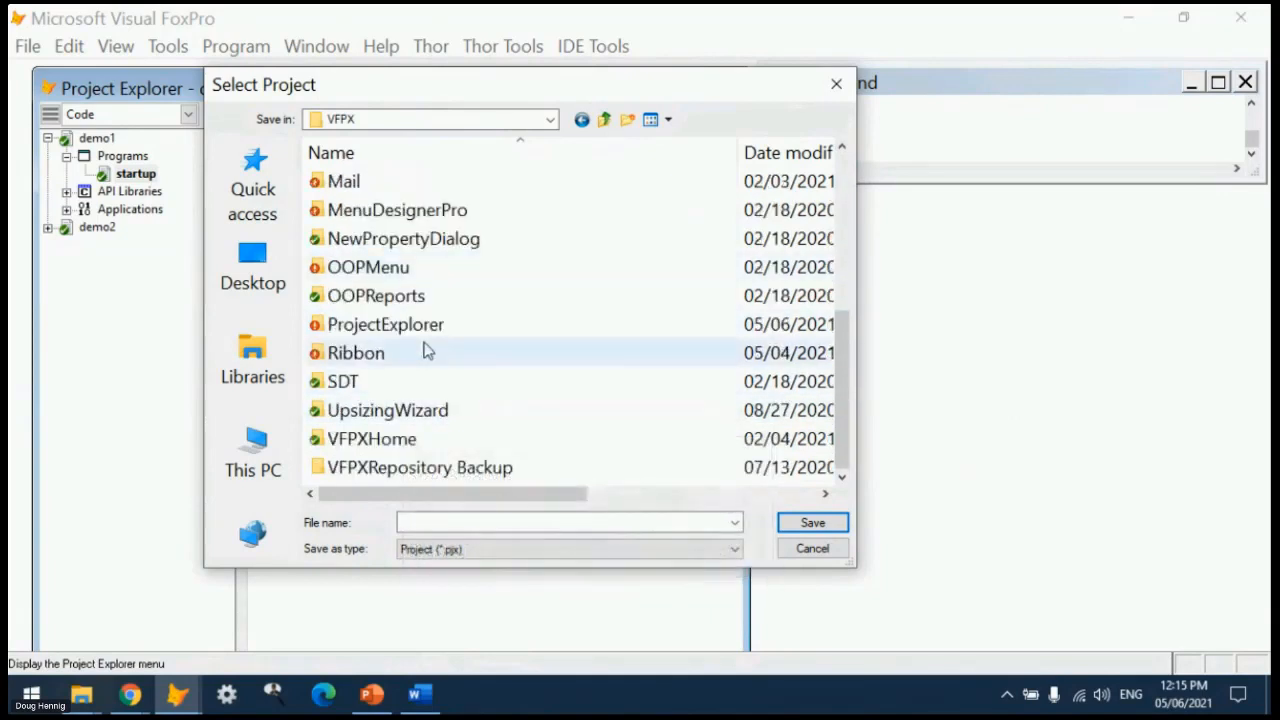
double_click(404, 298)
double_click(368, 210)
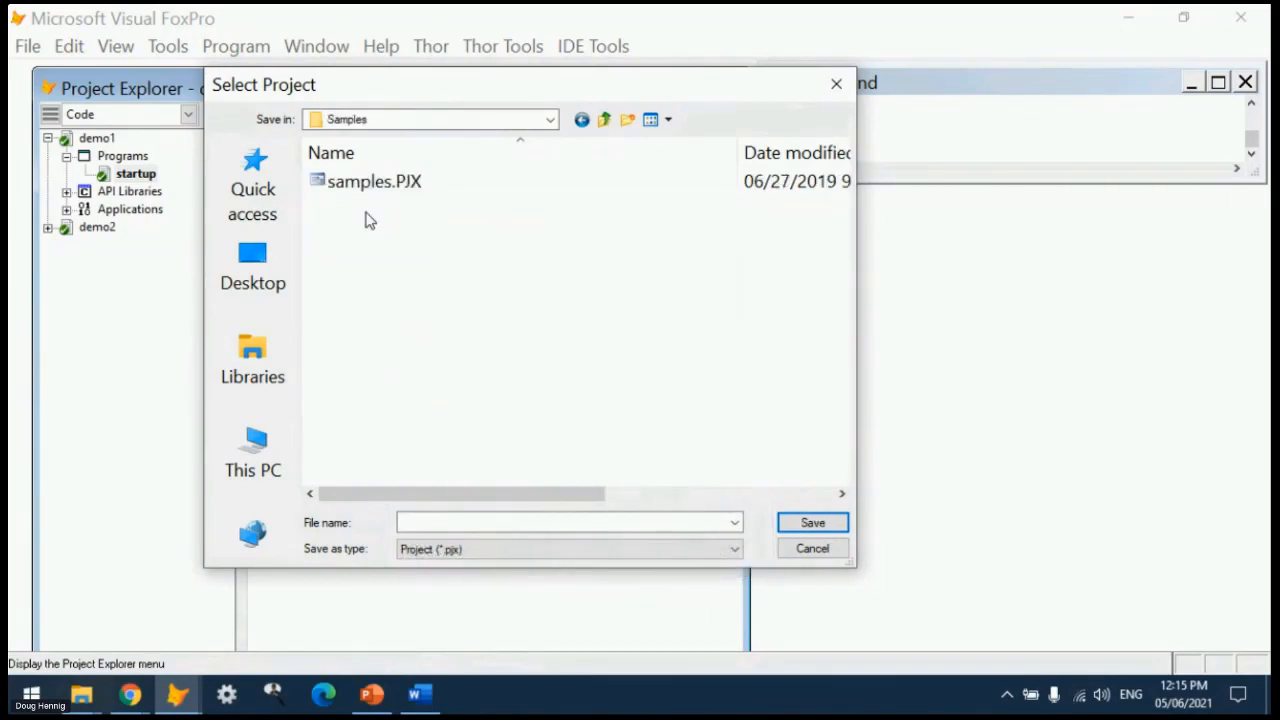
double_click(397, 193)
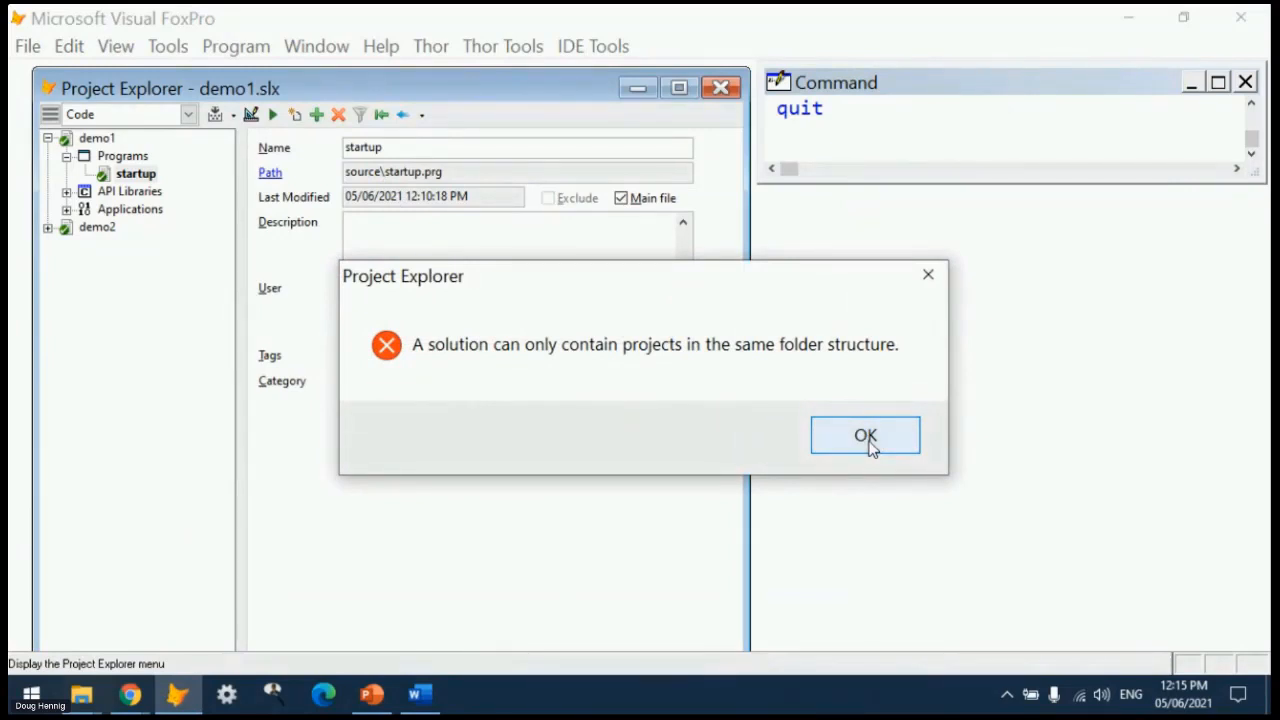
left_click(866, 438)
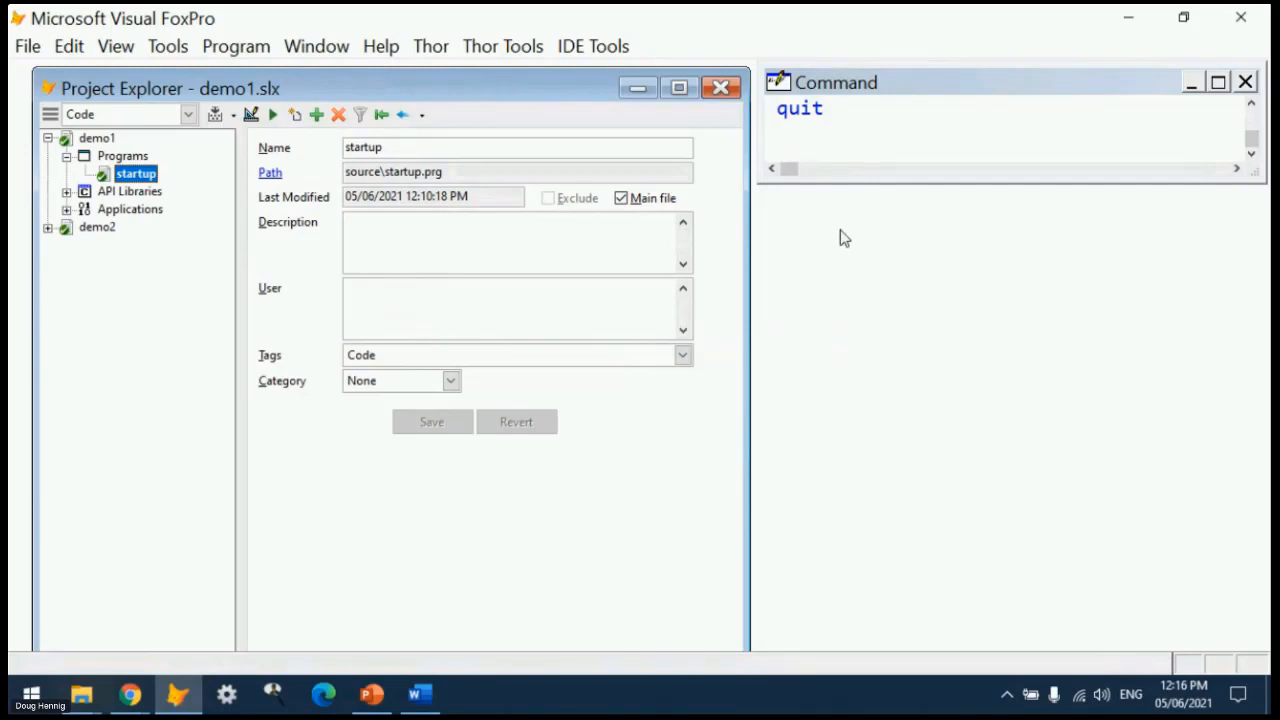
- Compare the project settings of demo1 and demo2 within the solution
left_click(106, 140)
left_click(92, 232)
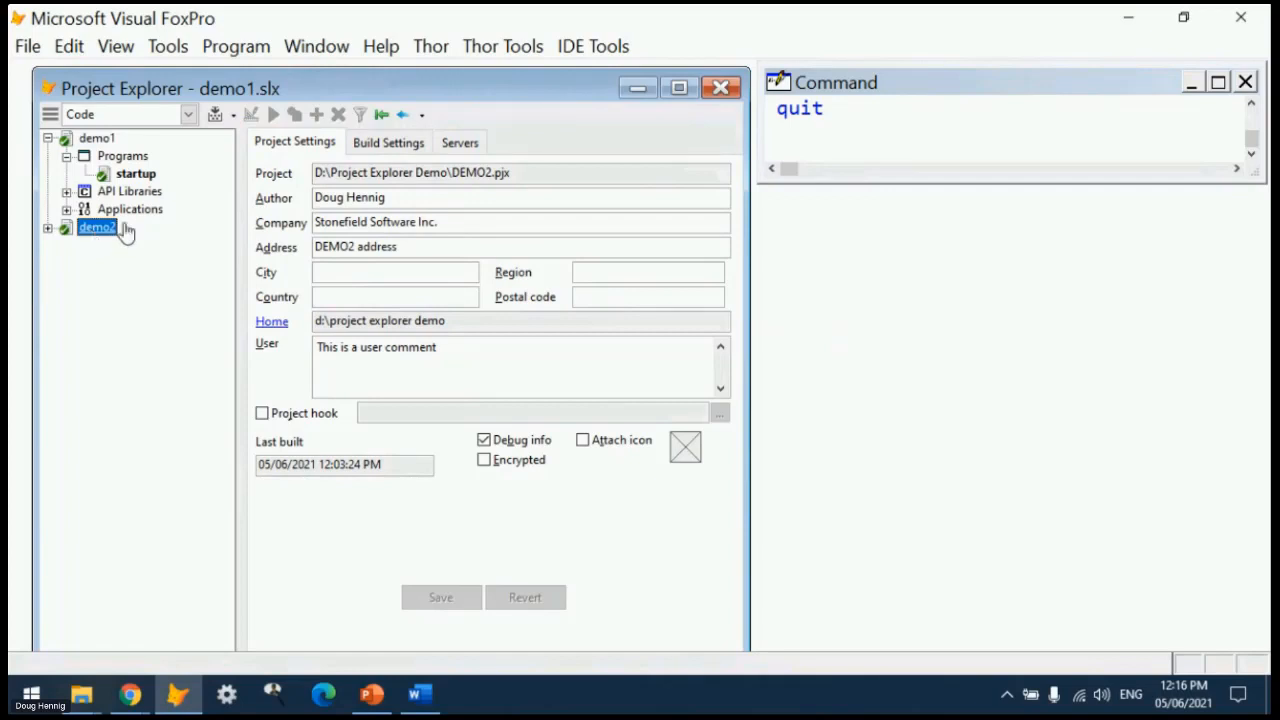
left_click(104, 141)
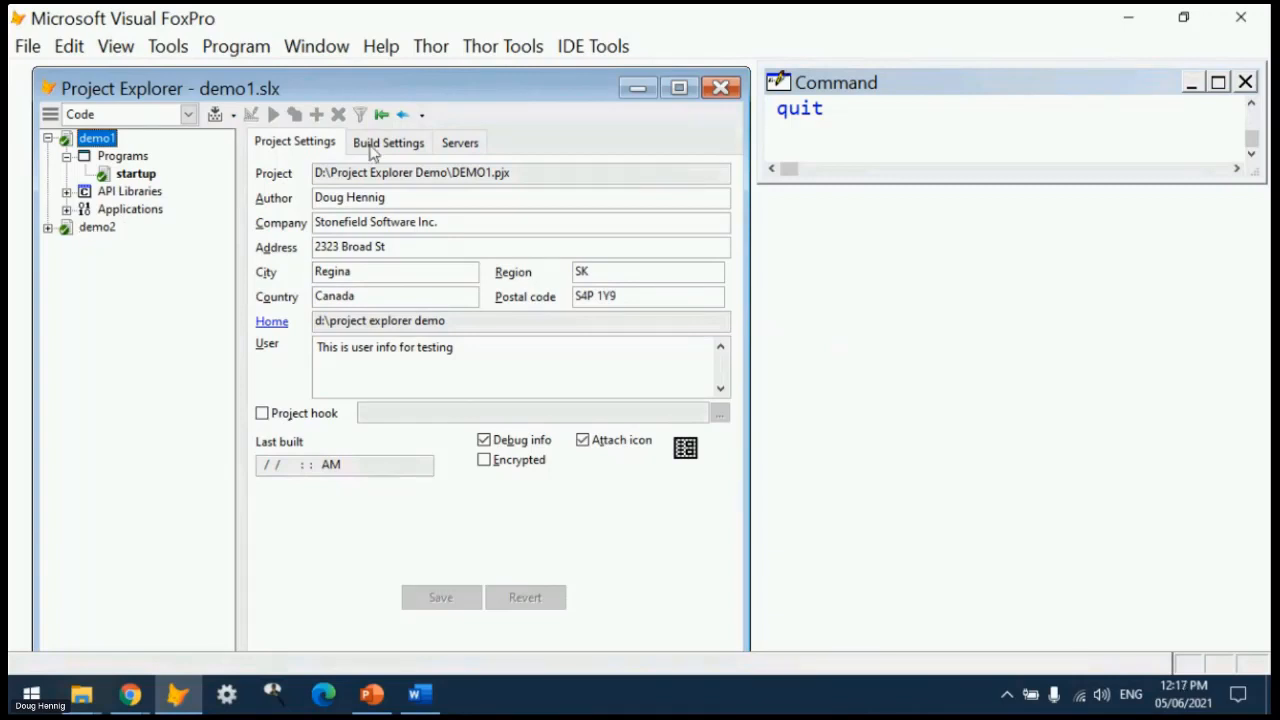
- Filter the solution's items by the Other tag and view the properties of file2.txt
left_click(195, 117)
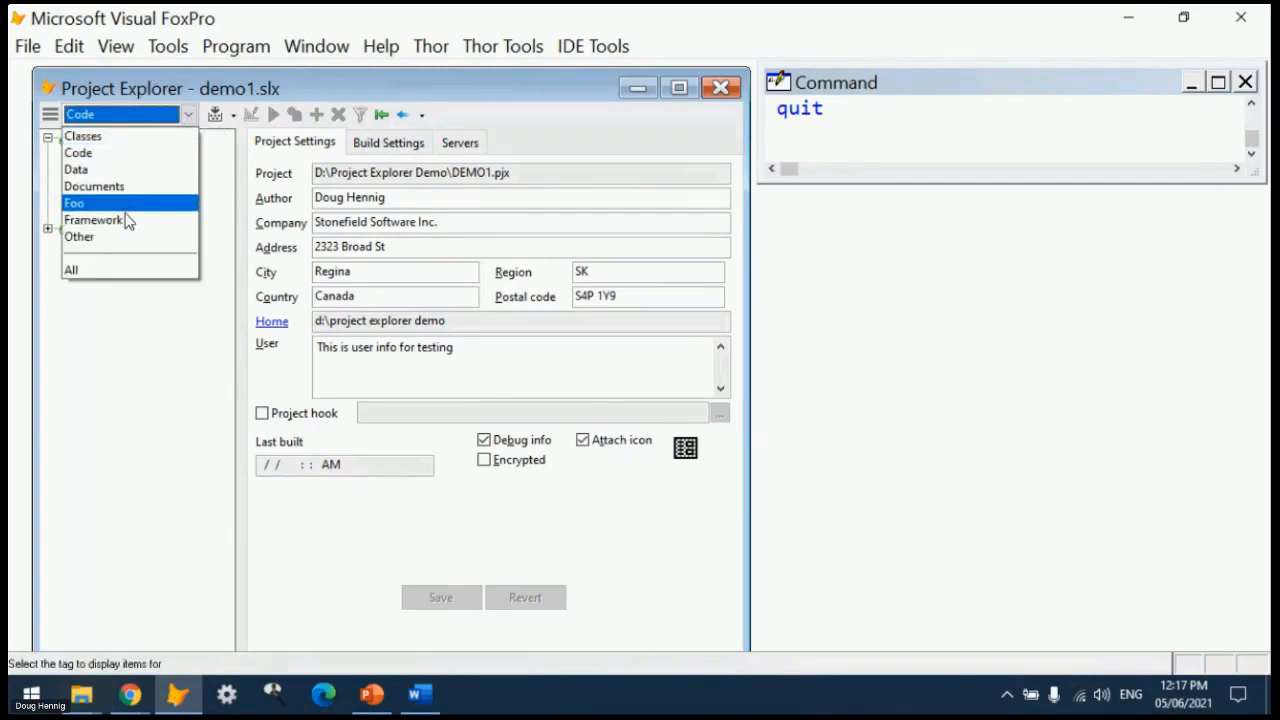
left_click(95, 237)
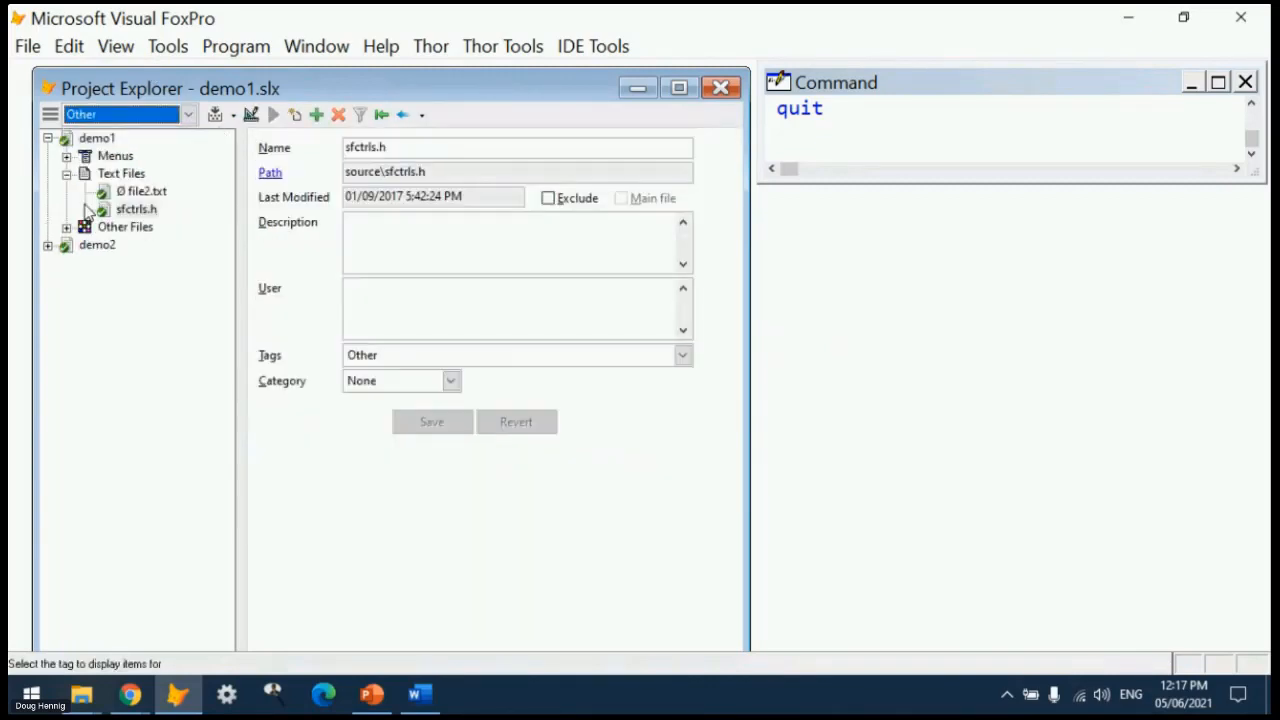
left_click(145, 193)
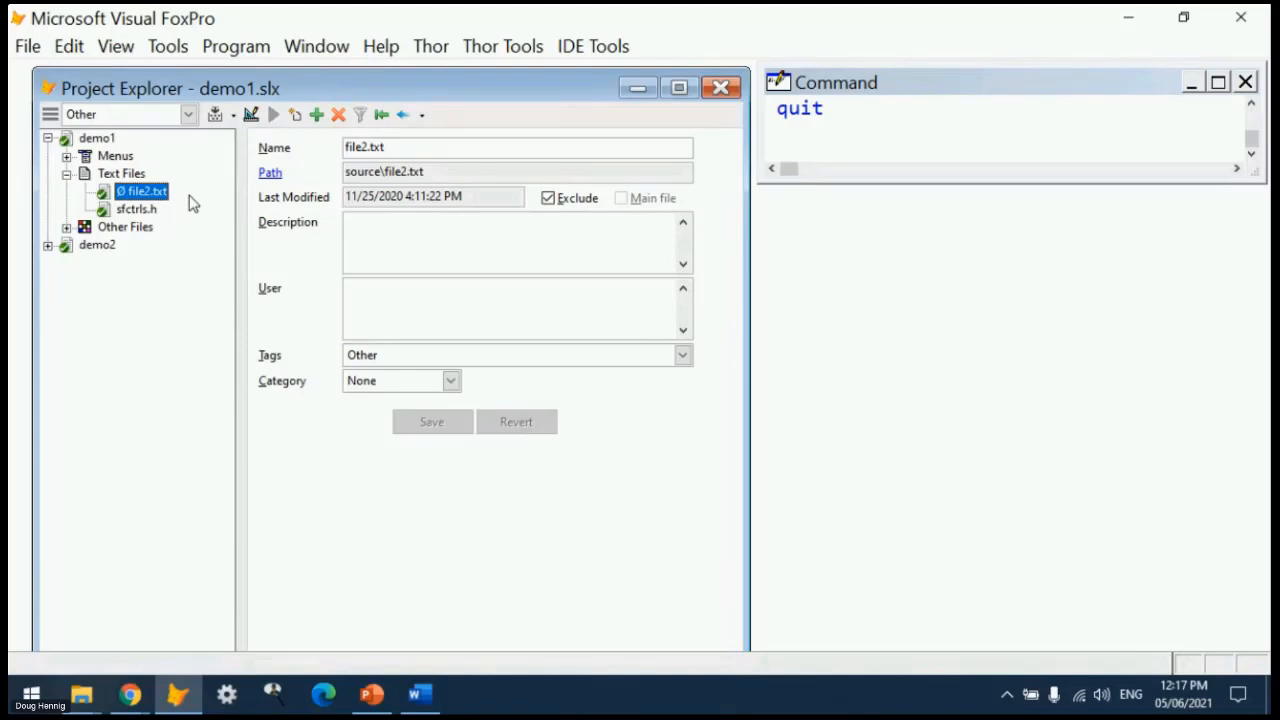
- Filter the items by the Classes tag and open the About method code of the sfcheckbox class
left_click(188, 115)
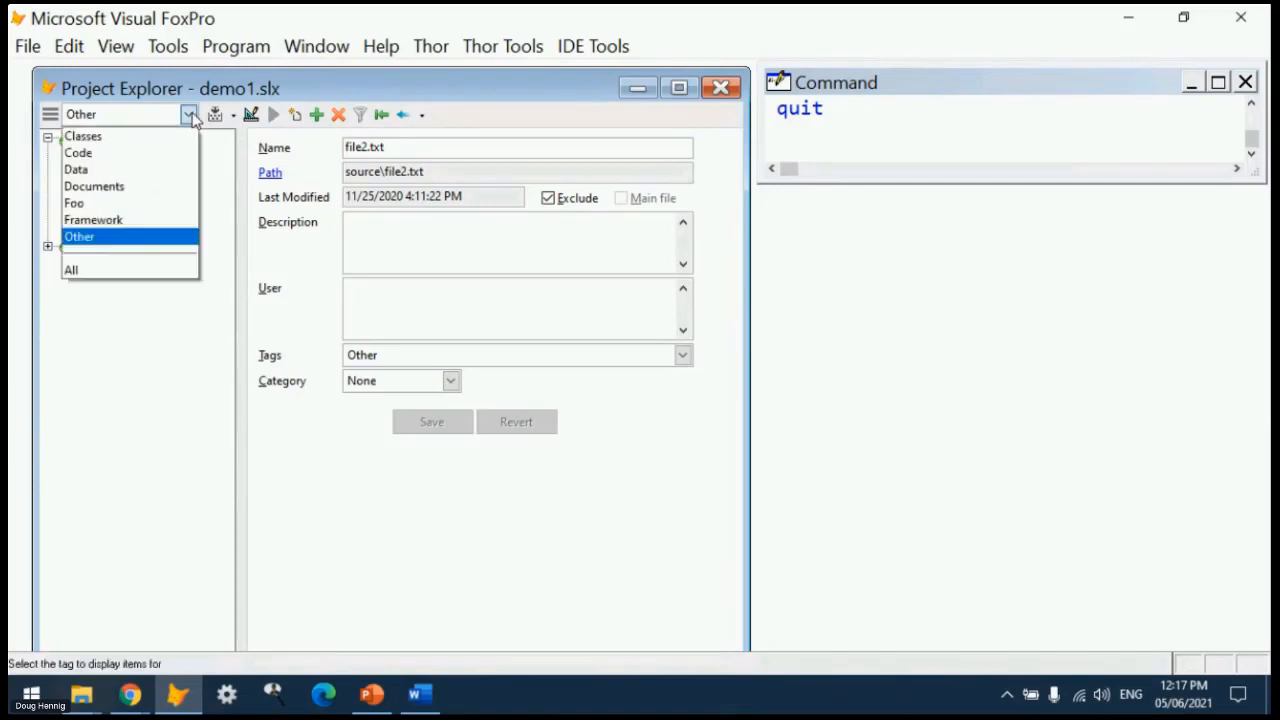
left_click(157, 136)
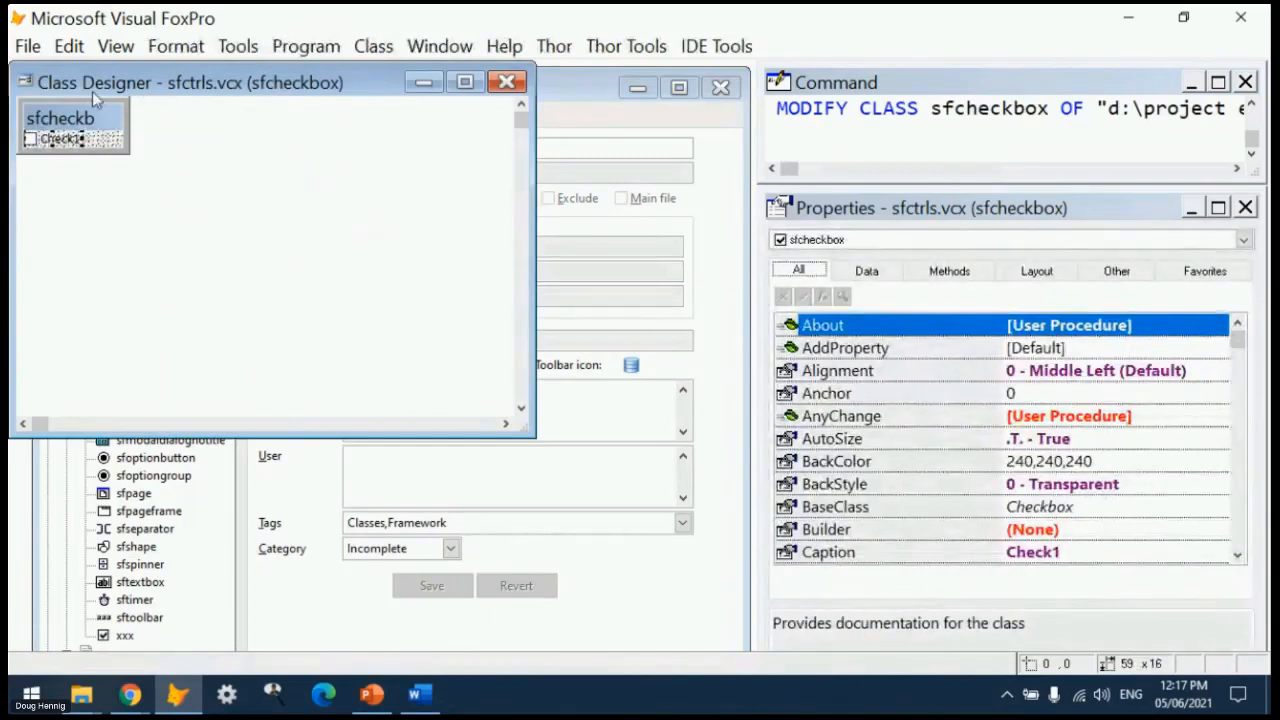
double_click(62, 140)
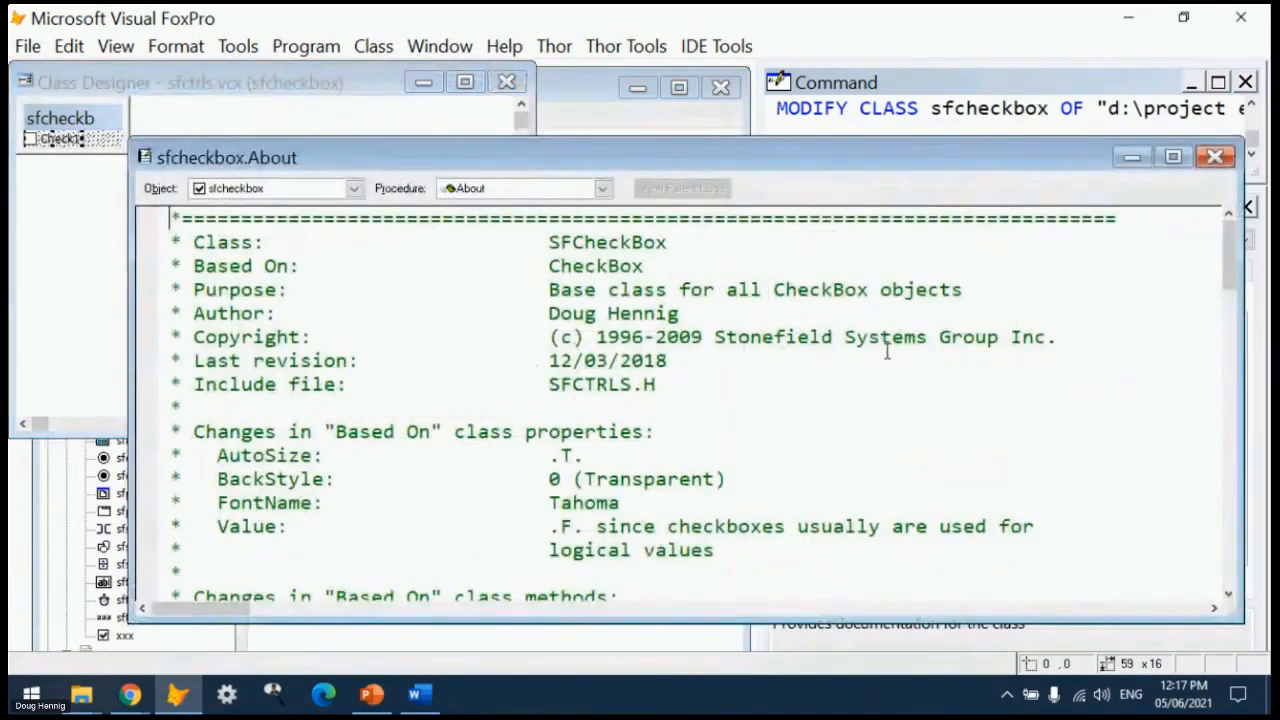
- Set the last revision date in the header comment to 12/03/2021 and save the sfcheckbox class
left_click(703, 360)
key("BackSpace")
key("BackSpace")
type("21")
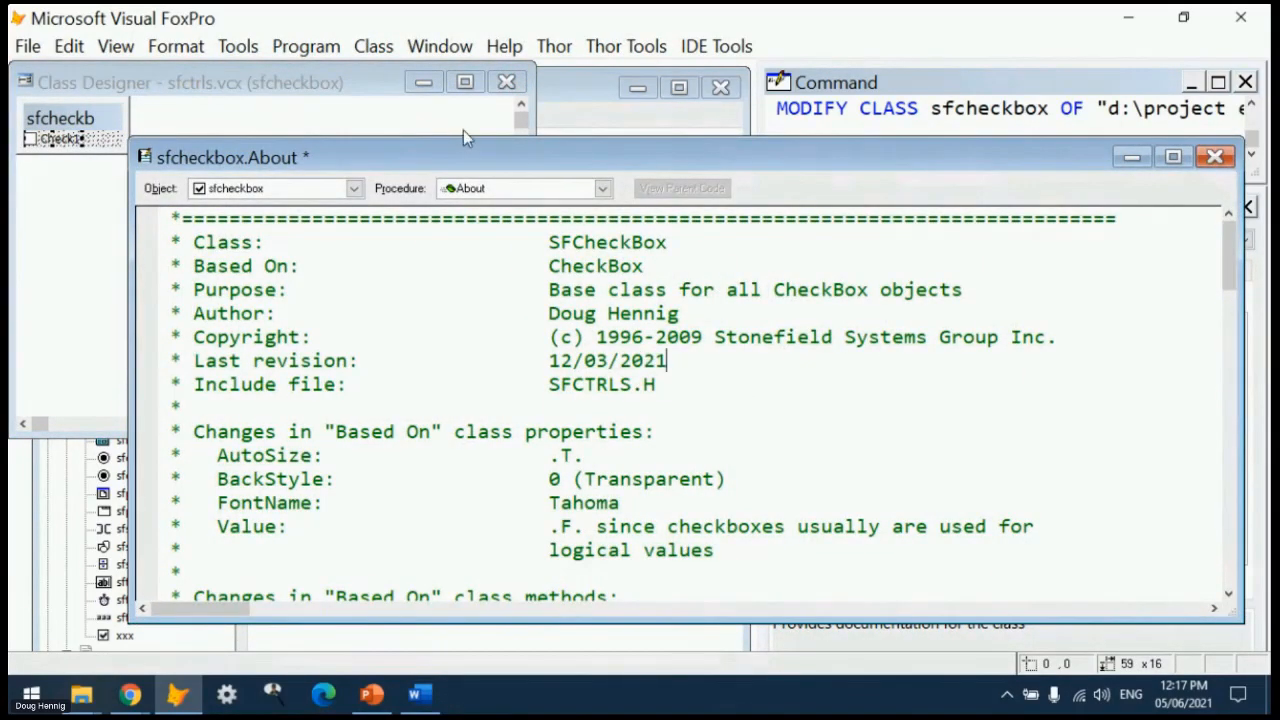
left_click(367, 120)
key("ctrl+w")
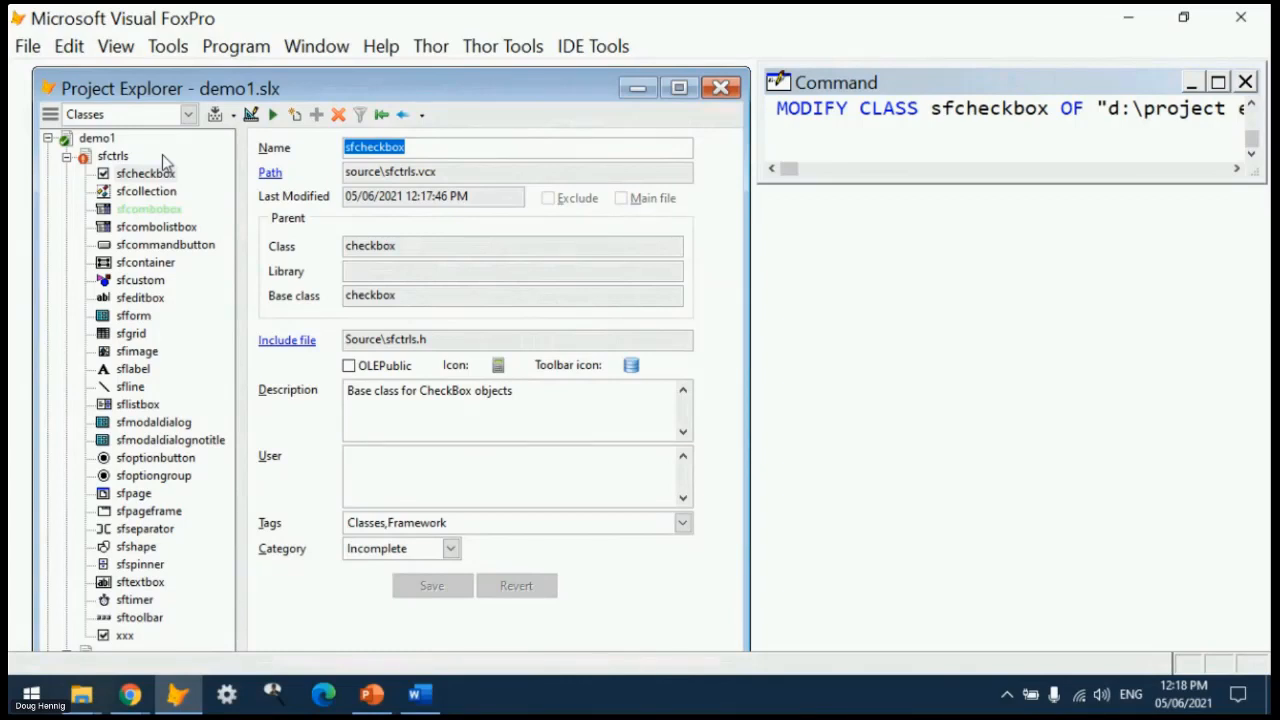
- Review the solution's version control properties and close them without changes
left_click(51, 117)
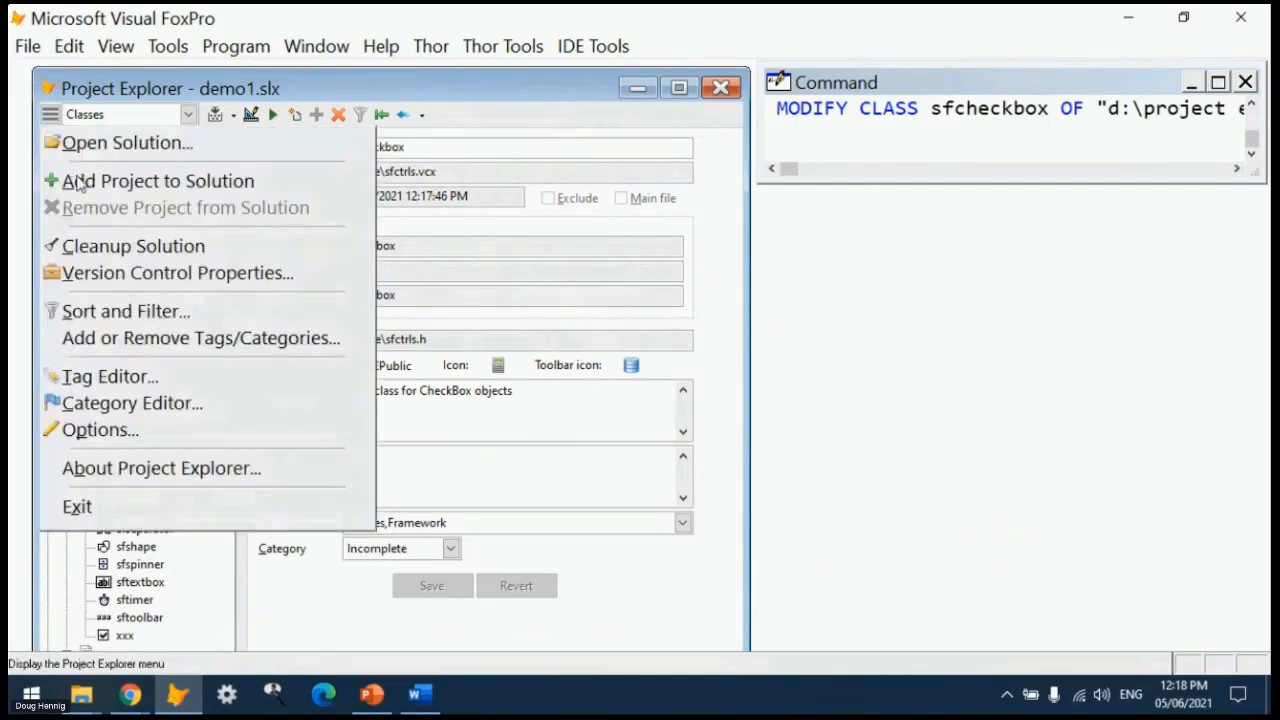
left_click(166, 272)
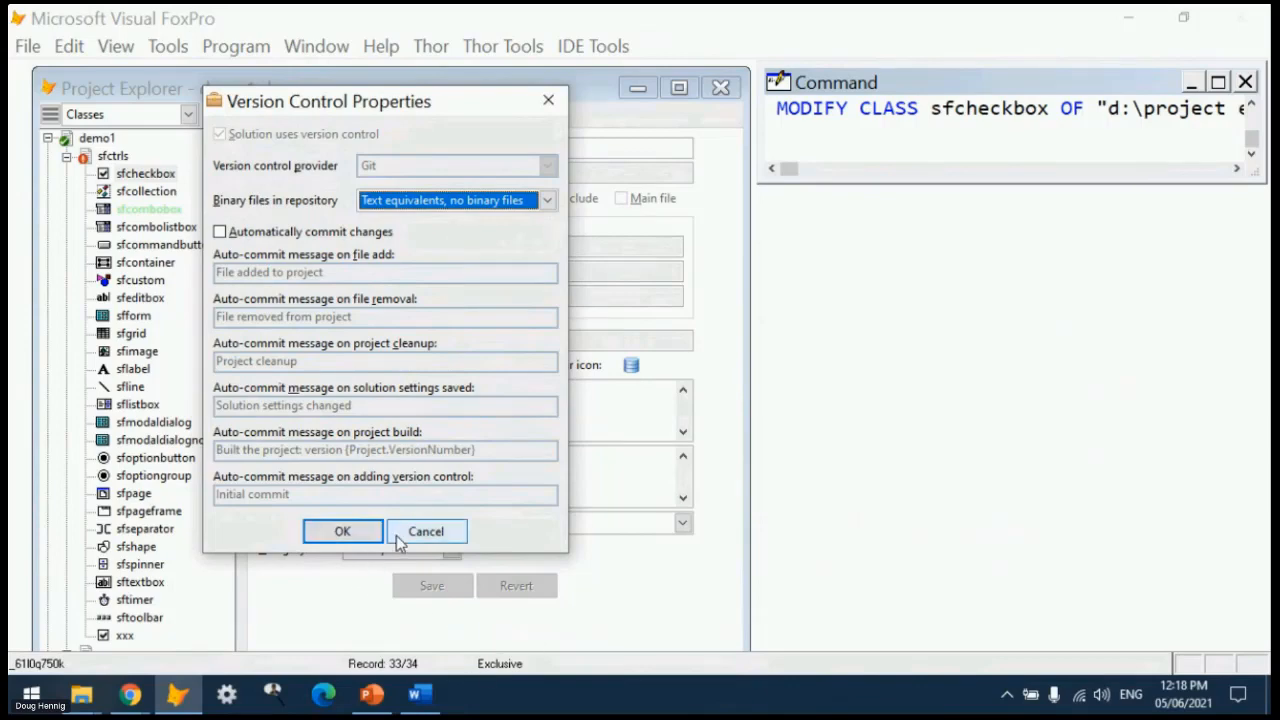
left_click(428, 533)
- Open DEMO1.slx from the Project Explorer Demo folder in Notepad++ and highlight the GitOperations class name in the versioncontrol line
left_click(82, 695)
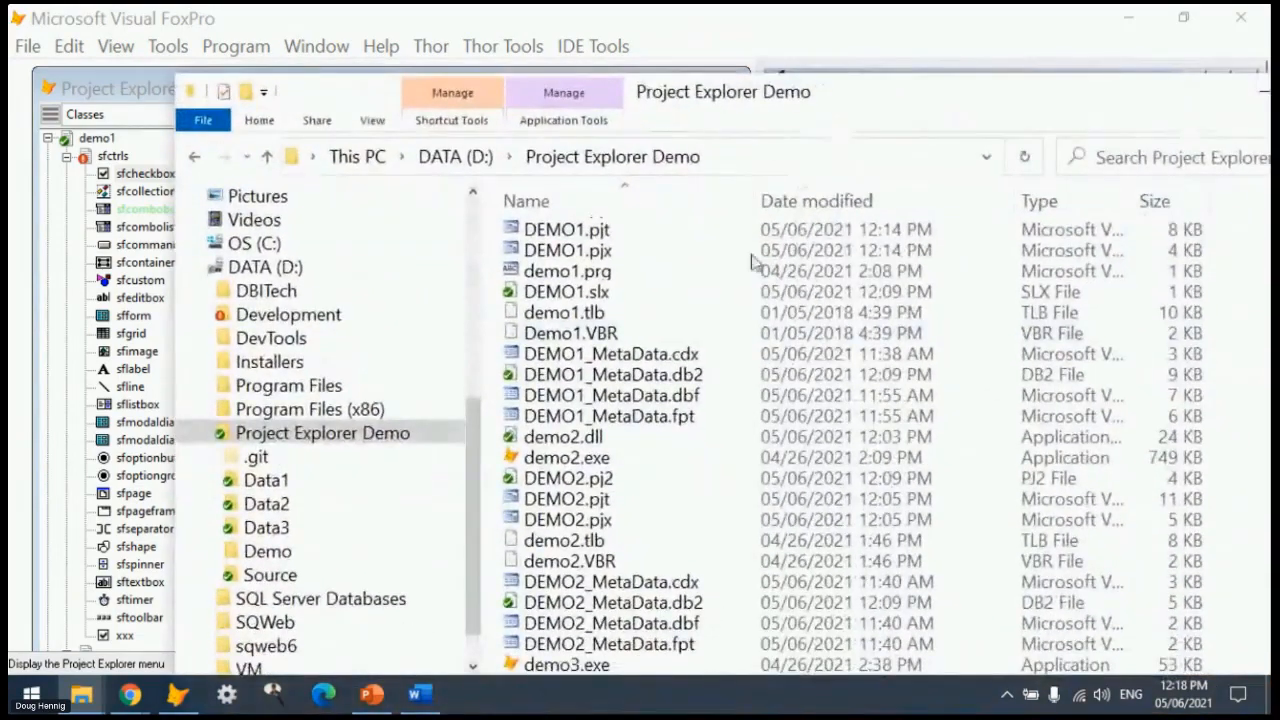
left_click(590, 291)
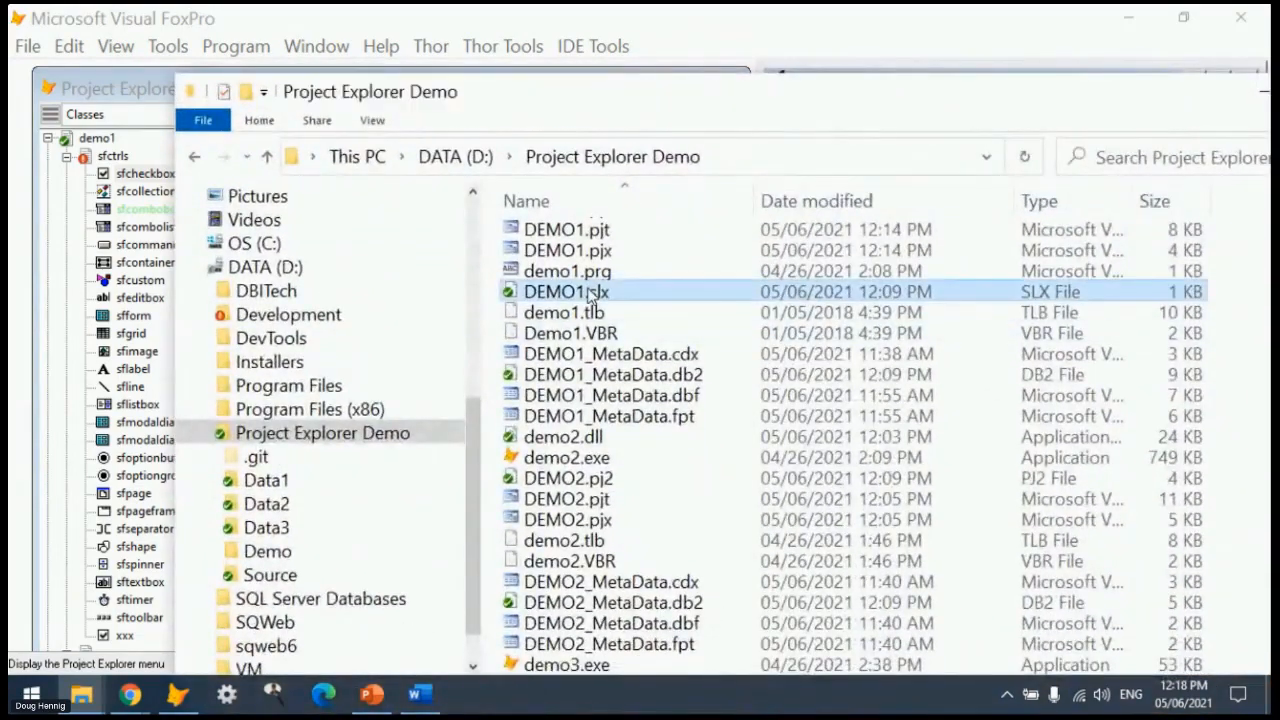
right_click(590, 291)
left_click(749, 231)
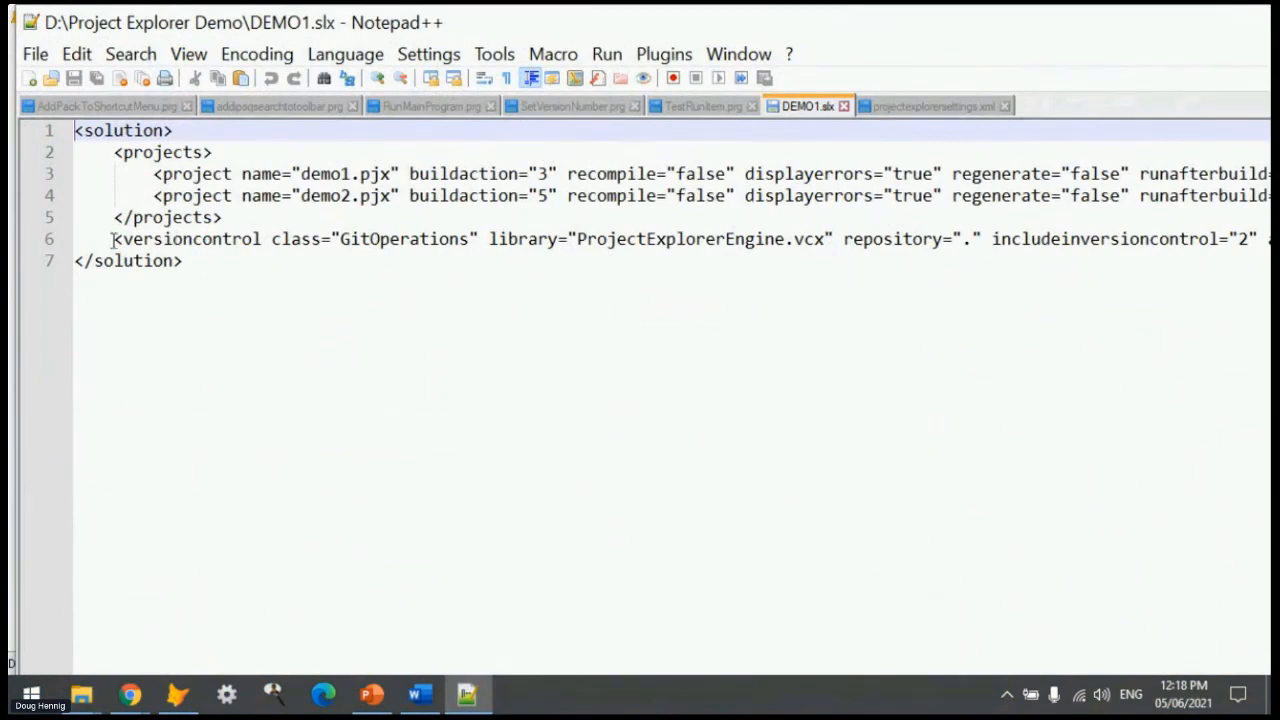
left_click(108, 239)
double_click(423, 239)
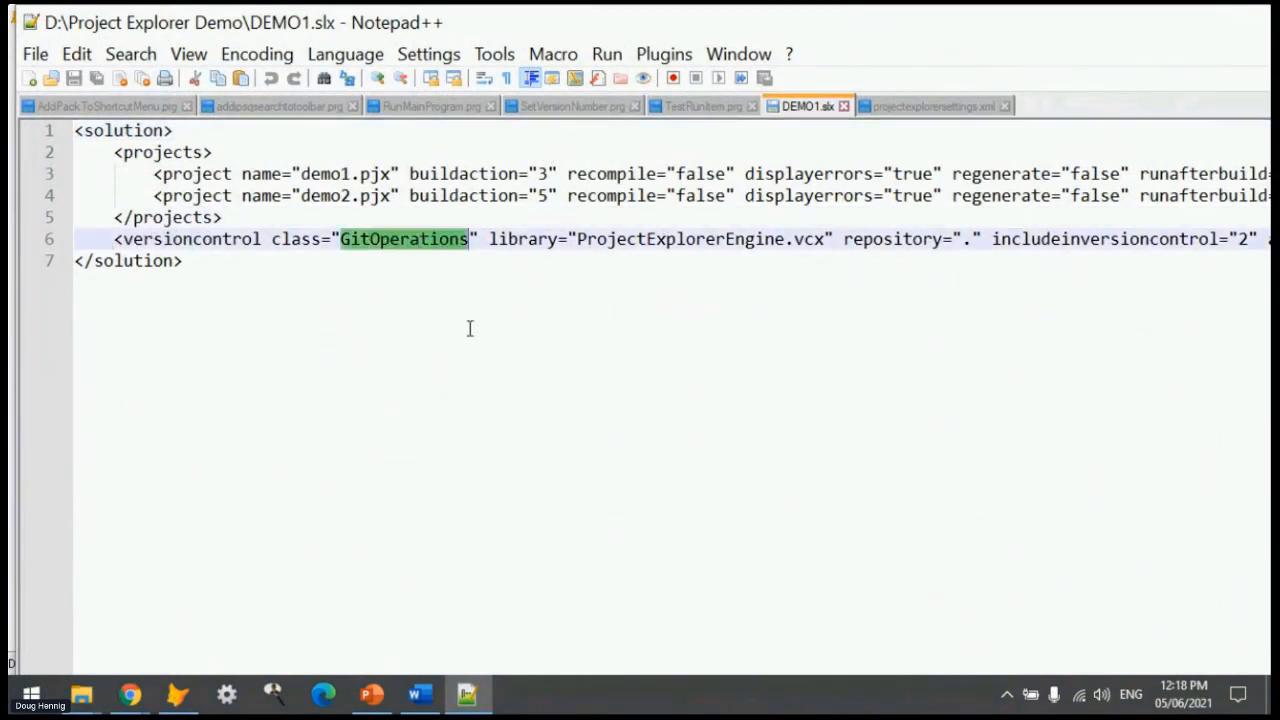
- Try replacing the Git prefix of the versioncontrol class name with Merc, undo the edit, and leave Notepad++ and the file folder
left_click(370, 239)
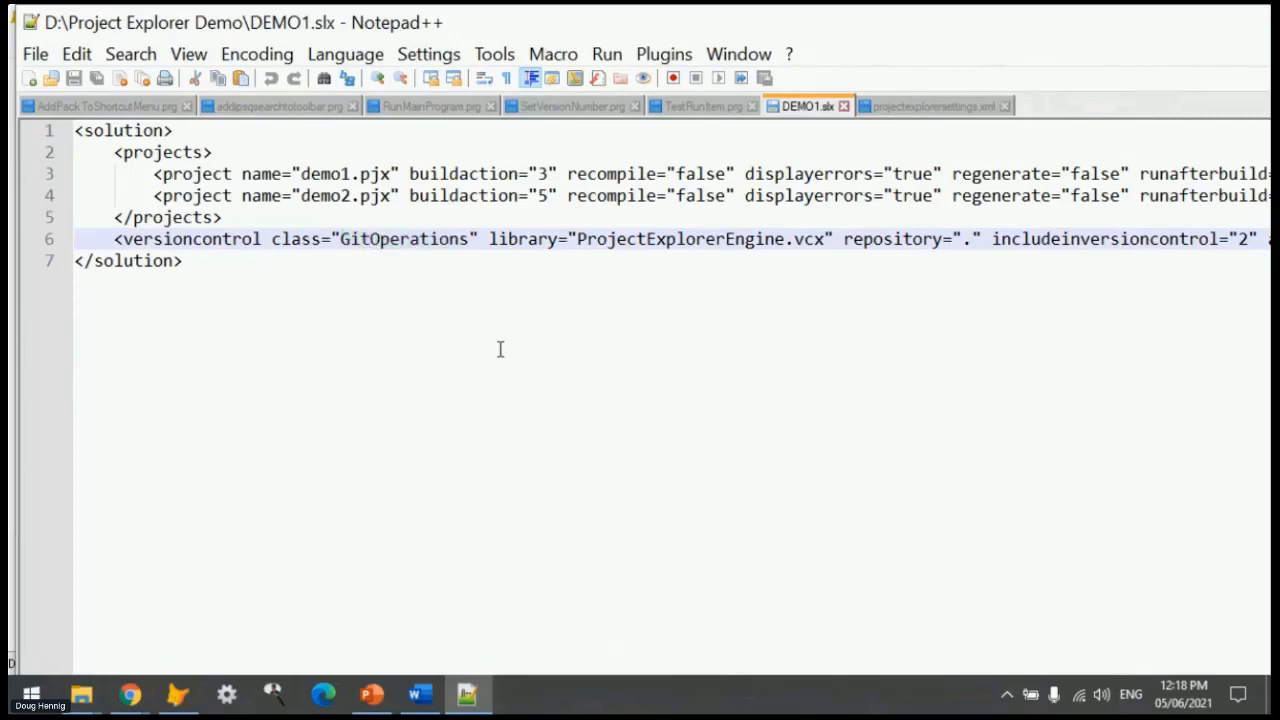
key("BackSpace")
key("BackSpace")
key("BackSpace")
type("<e")
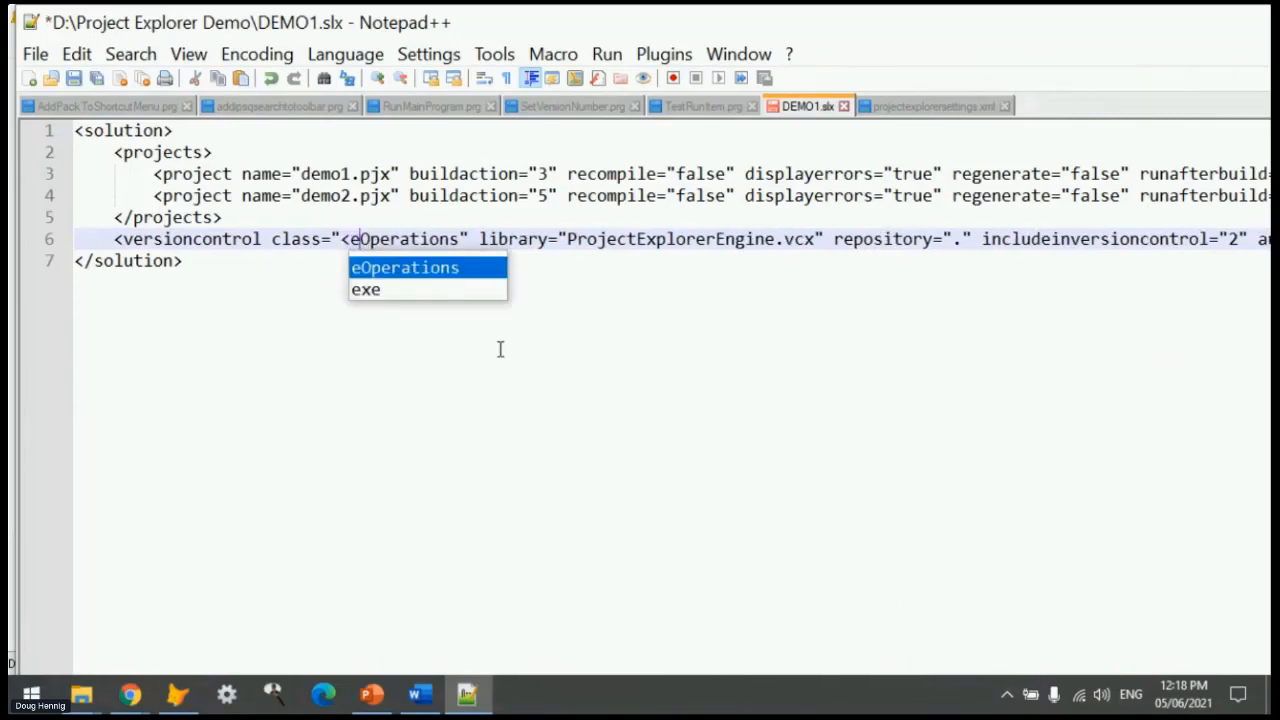
key("Escape")
key("BackSpace")
key("BackSpace")
type("Mercu")
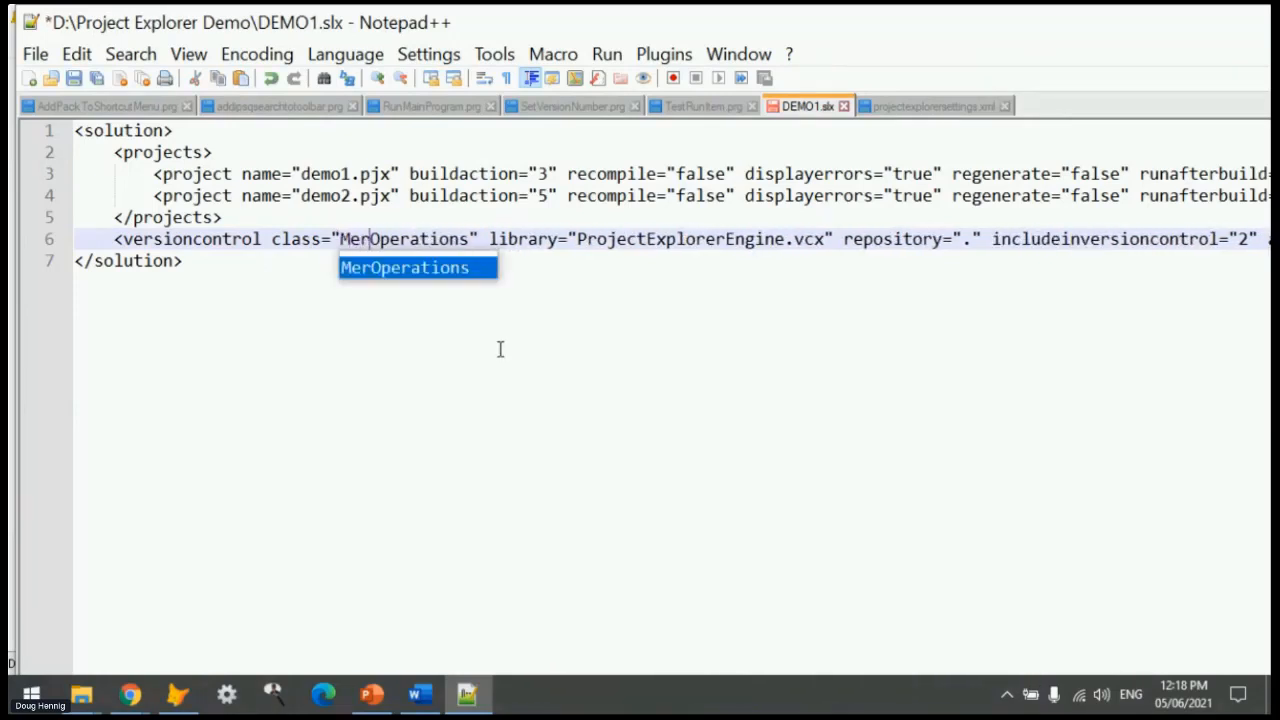
key("BackSpace")
key("BackSpace")
key("BackSpace")
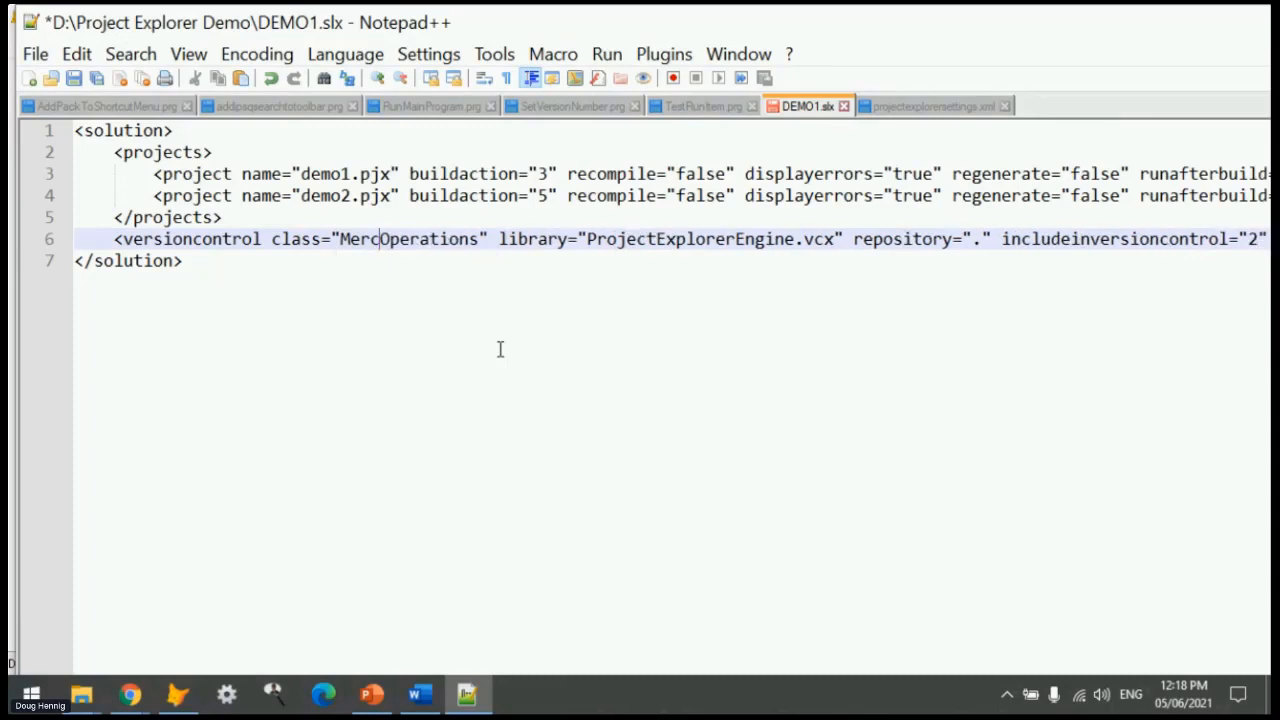
key("ctrl+z")
key("ctrl+z")
key("ctrl+z")
key("ctrl+z")
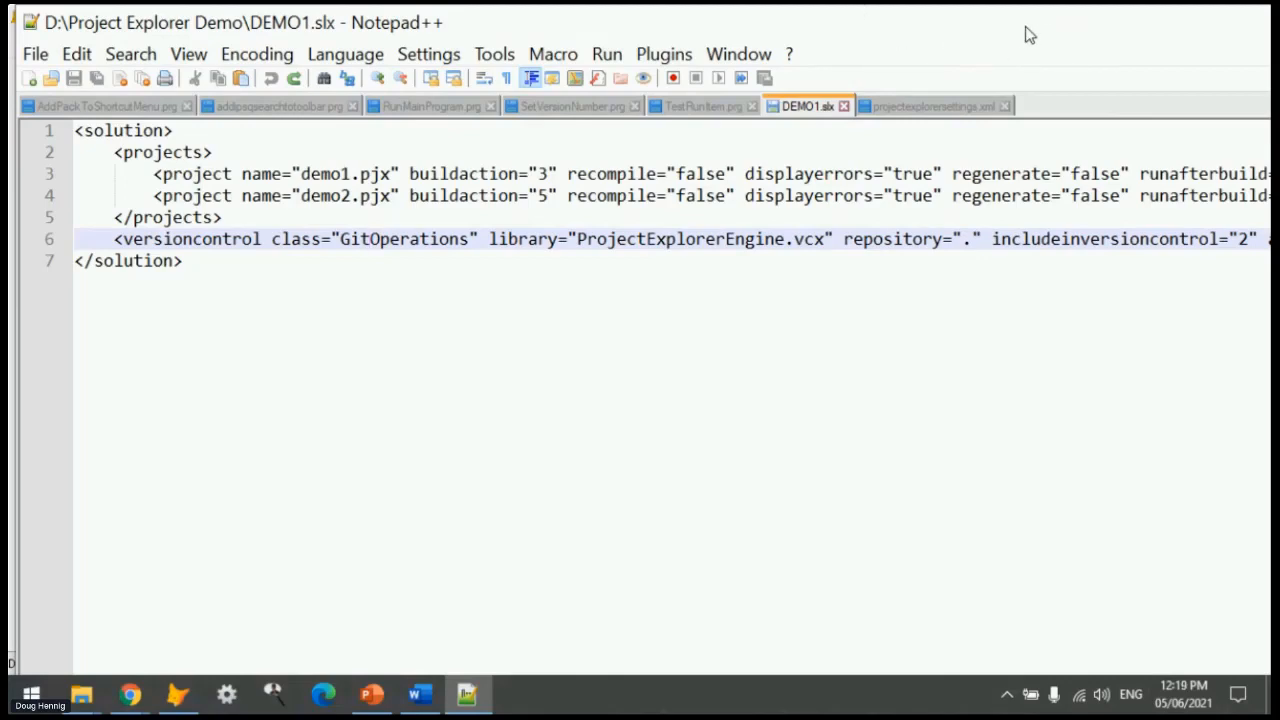
key("alt+F4")
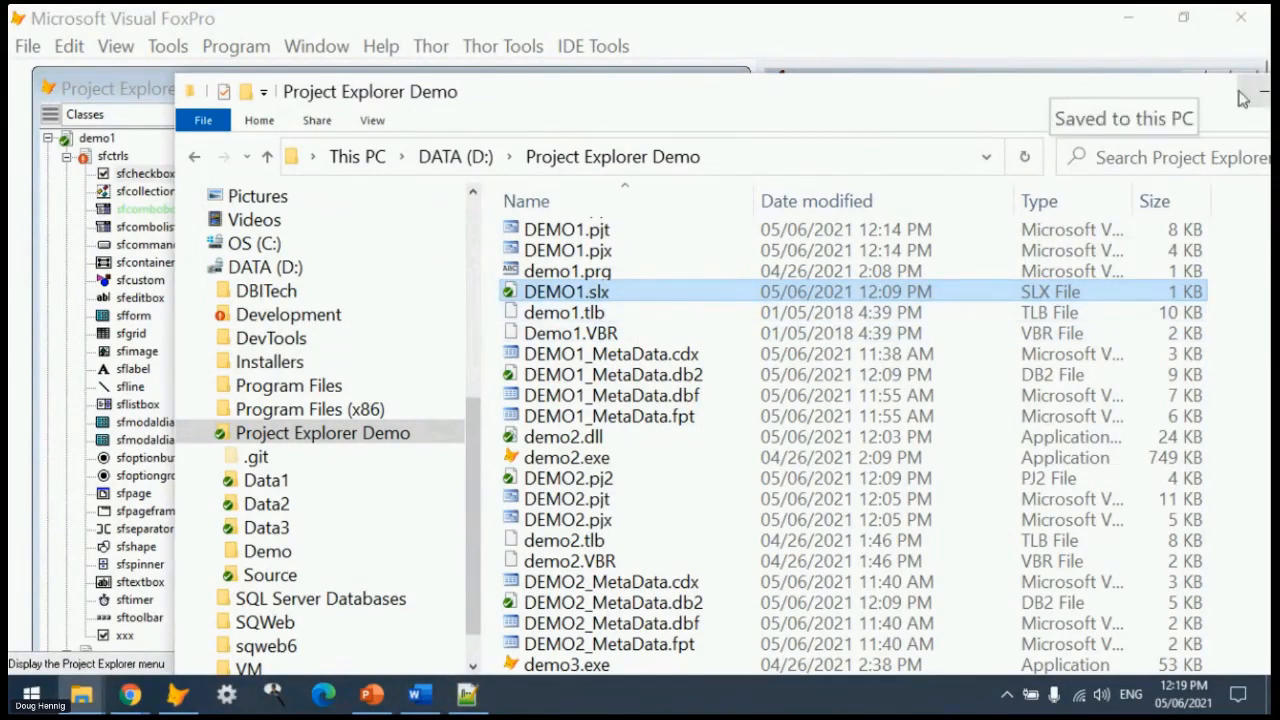
key("alt+F4")
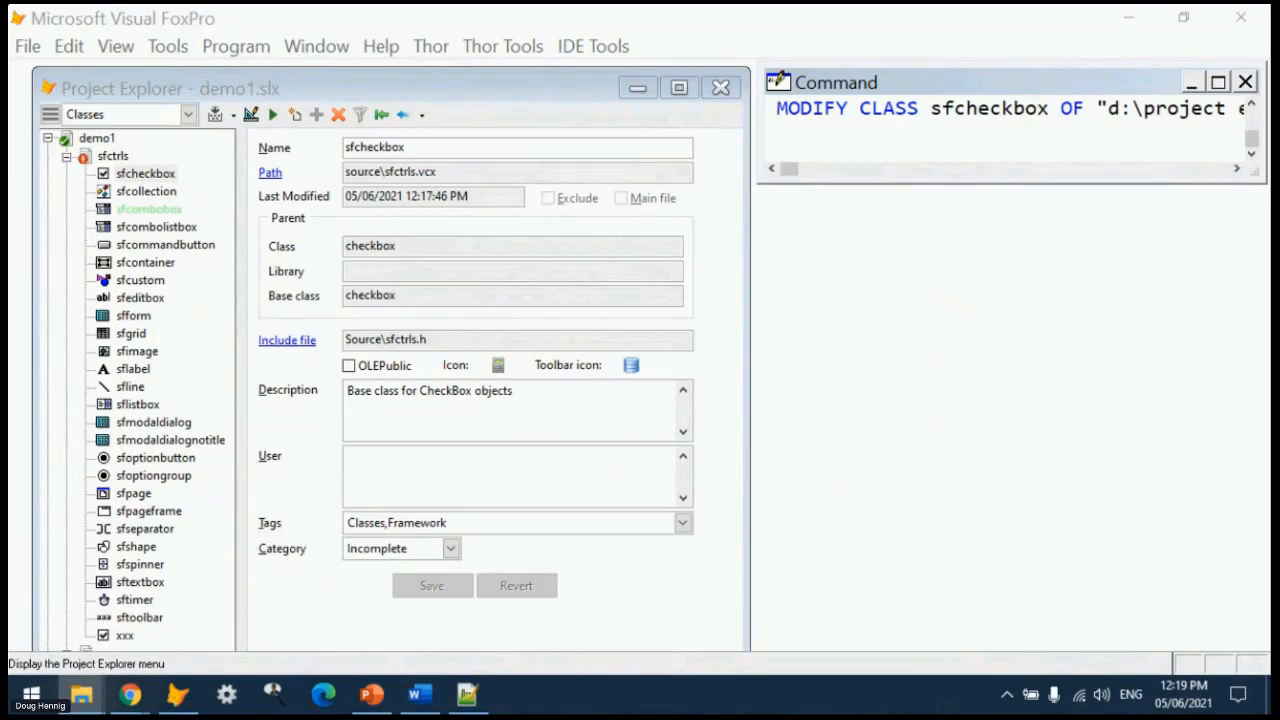
- Add ProjectExplorer.txt from the Project Explorer Demo folder to the demo1 project
left_click(82, 694)
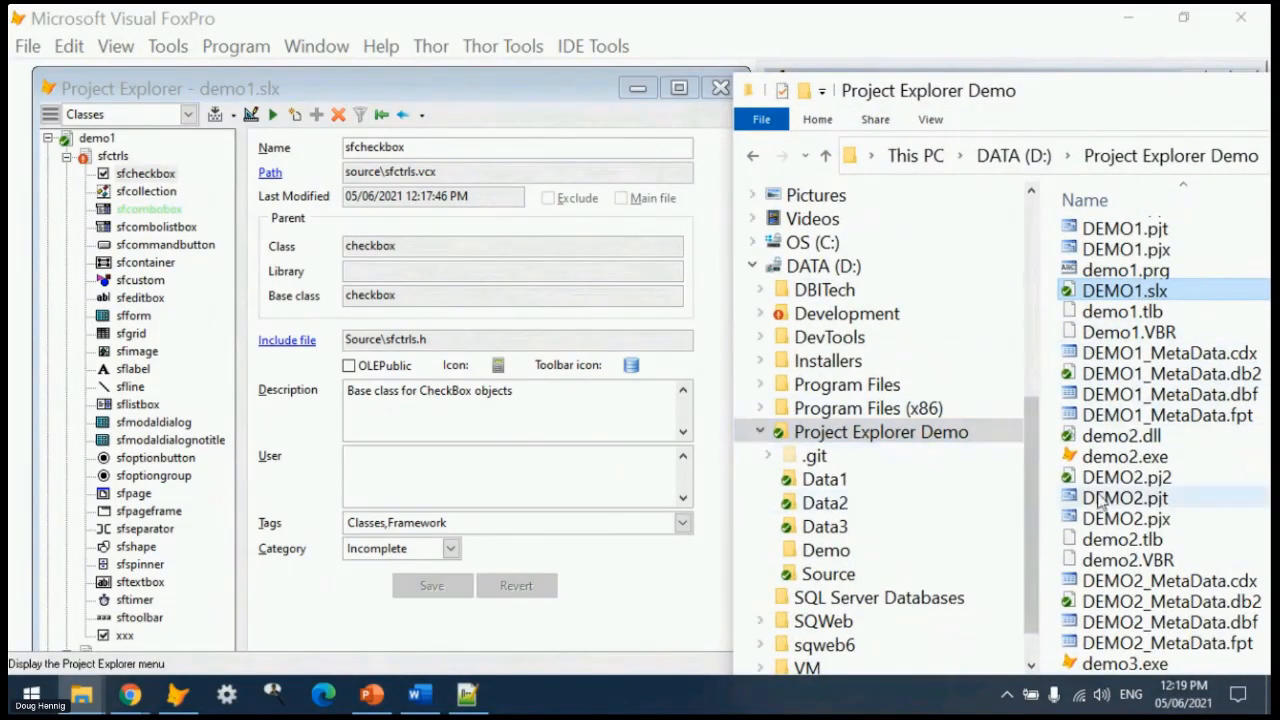
scroll(1130, 490, "down", 4)
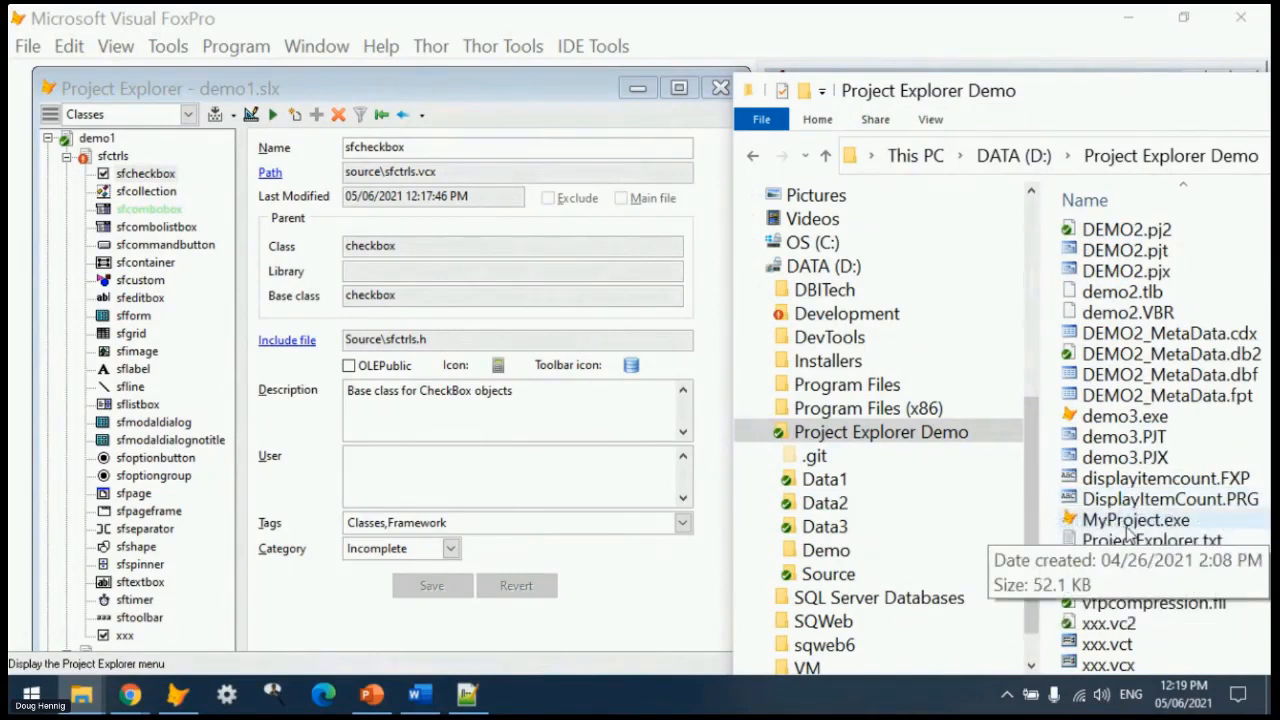
left_click_drag(1165, 553, 208, 360)
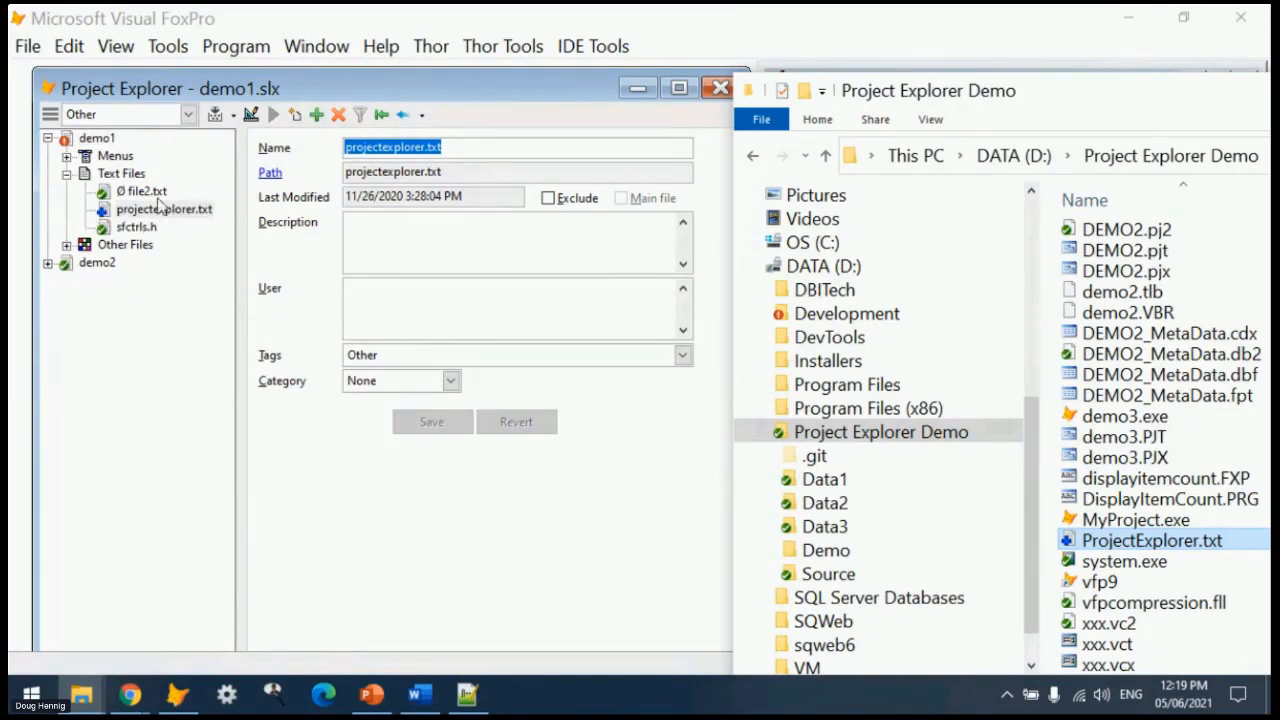
- Review the solution's version control properties and the general options for adding files to version control, leaving both unchanged
left_click(48, 117)
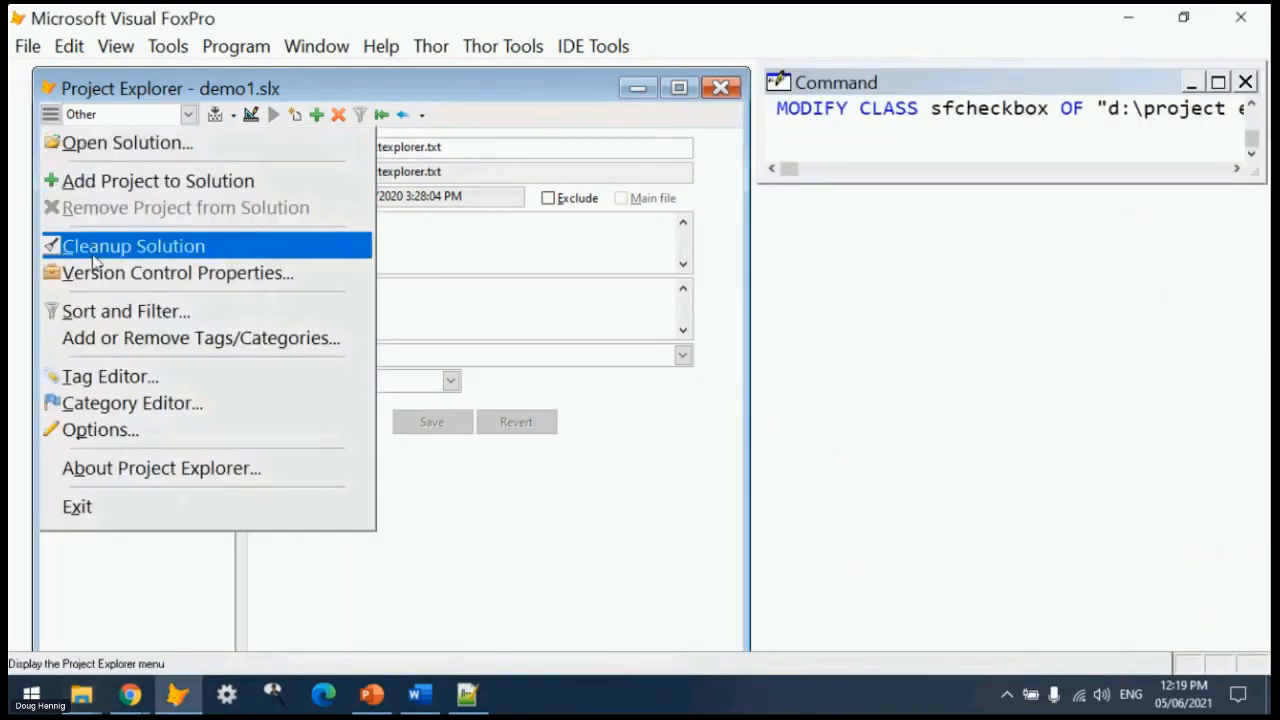
left_click(130, 273)
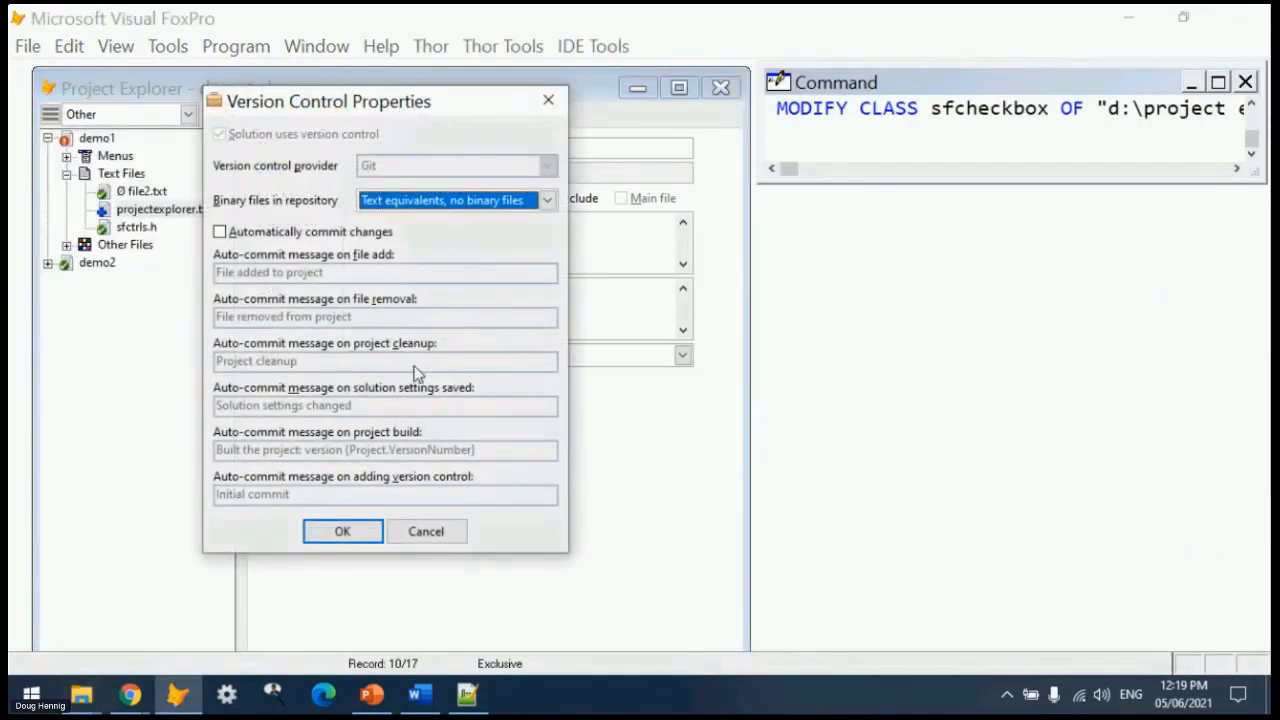
left_click(427, 533)
left_click(49, 114)
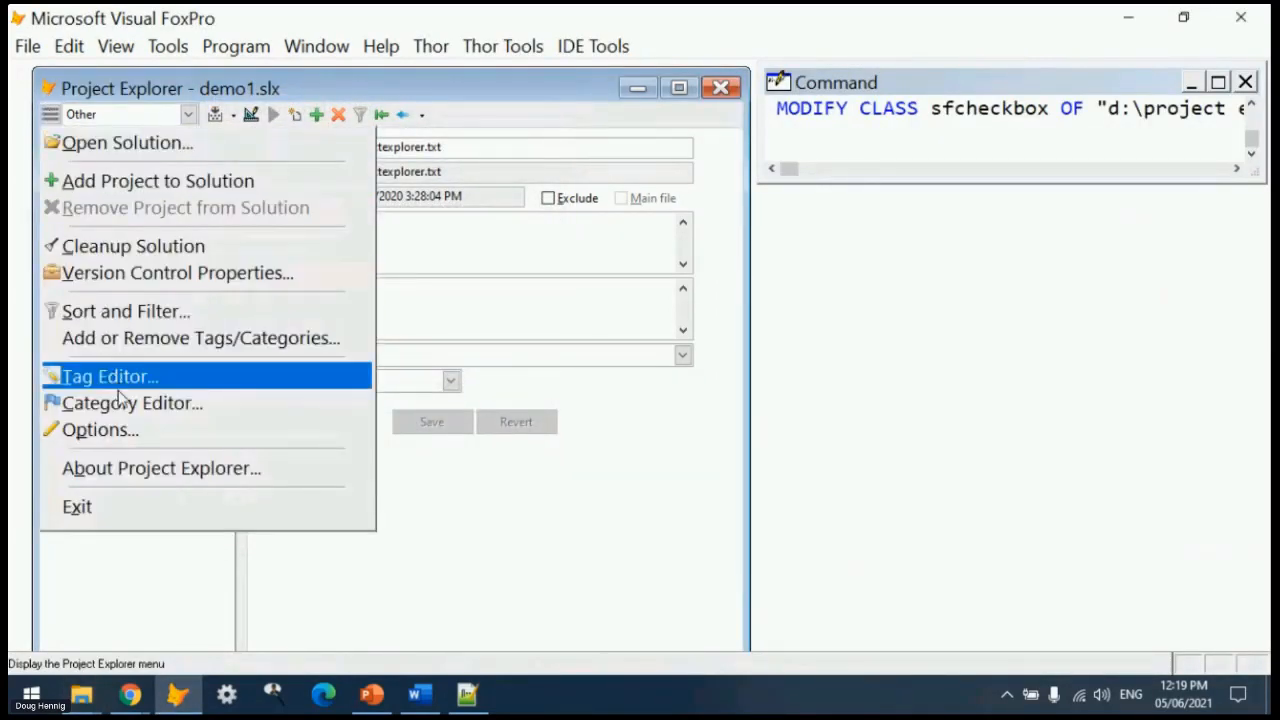
left_click(80, 431)
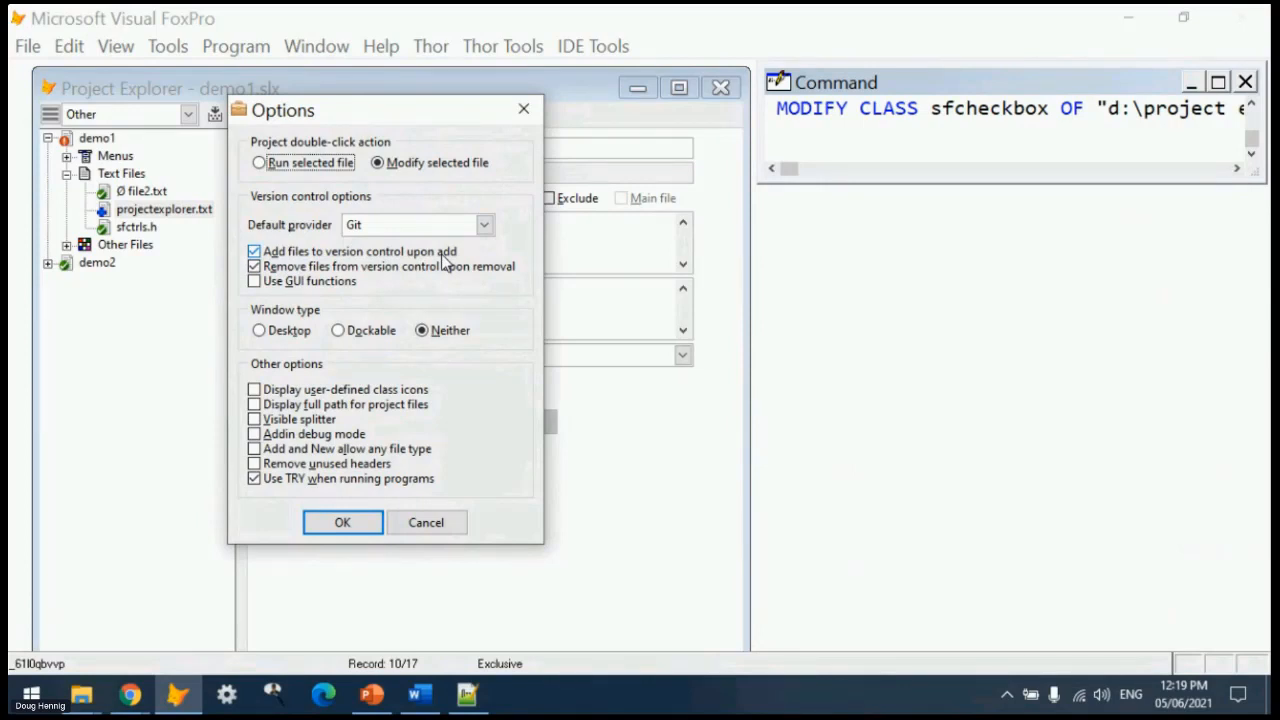
left_click(460, 520)
left_click(81, 695)
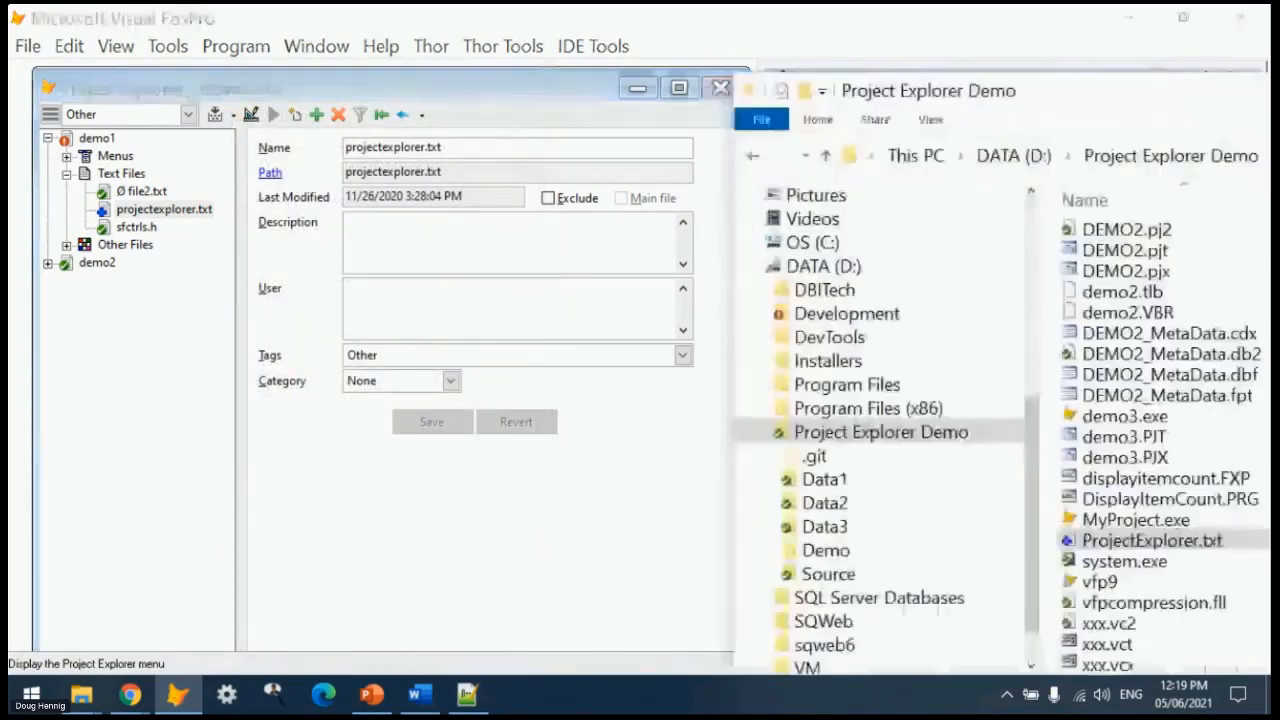
left_click(81, 695)
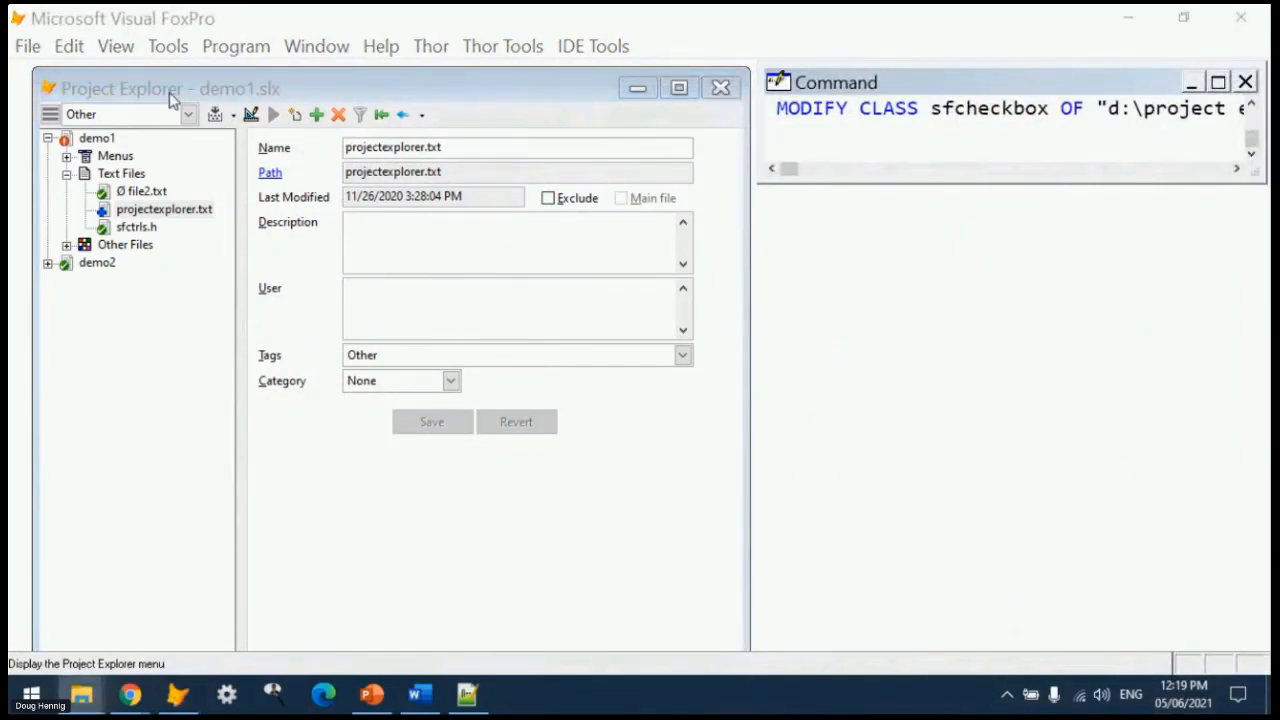
- Filter the solution's items by the Classes tag and by the Data tag
left_click(186, 116)
left_click(120, 137)
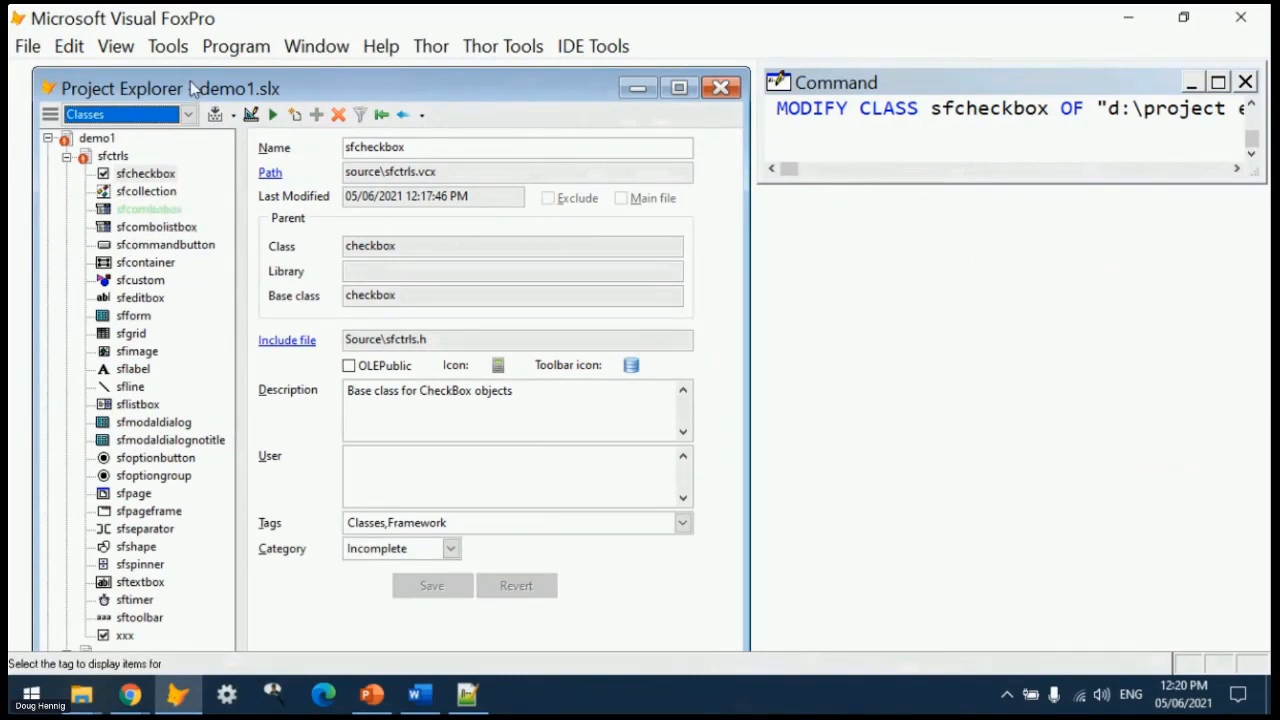
left_click(186, 116)
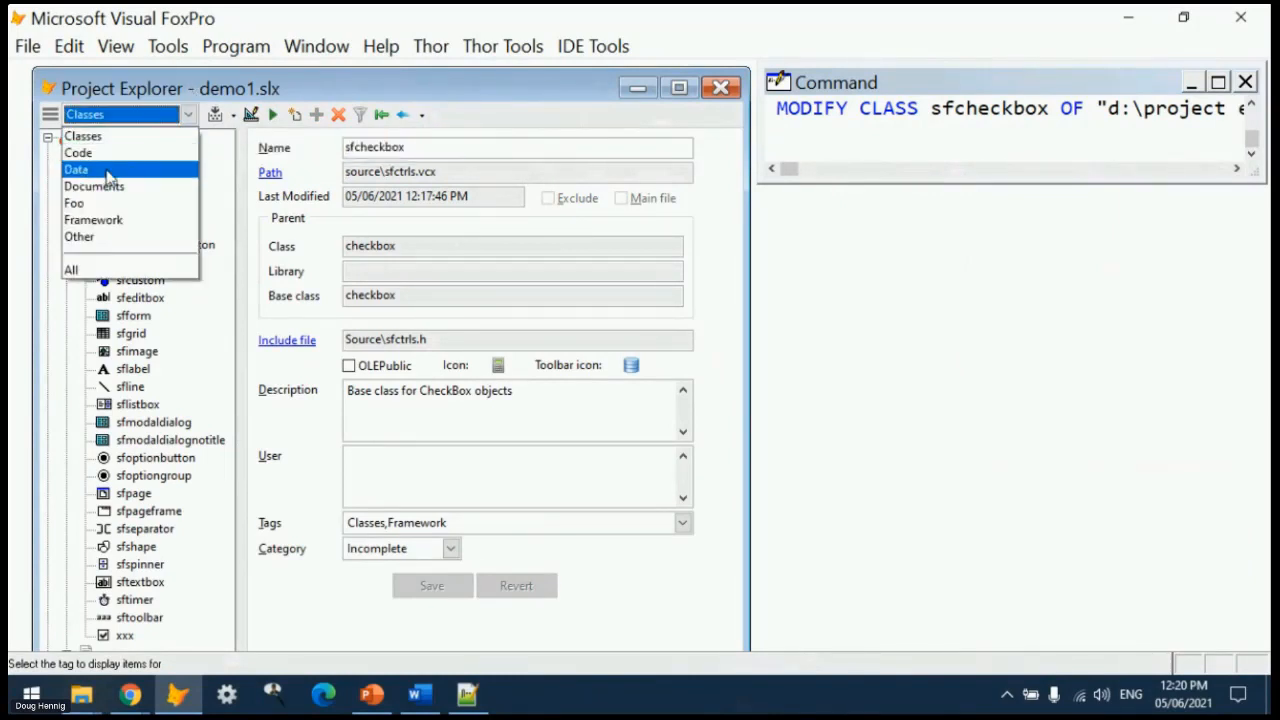
left_click(106, 170)
- Filter the items by the Documents tag and open form1 in the Form Designer
left_click(186, 116)
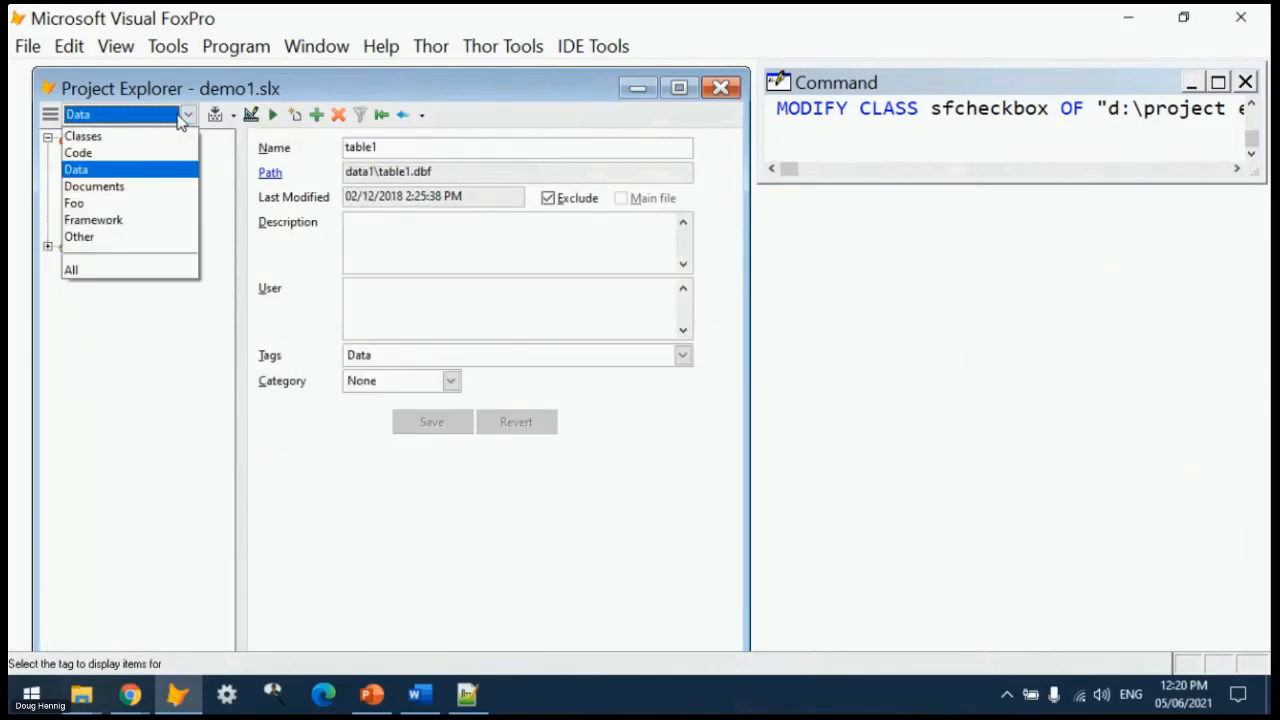
left_click(160, 184)
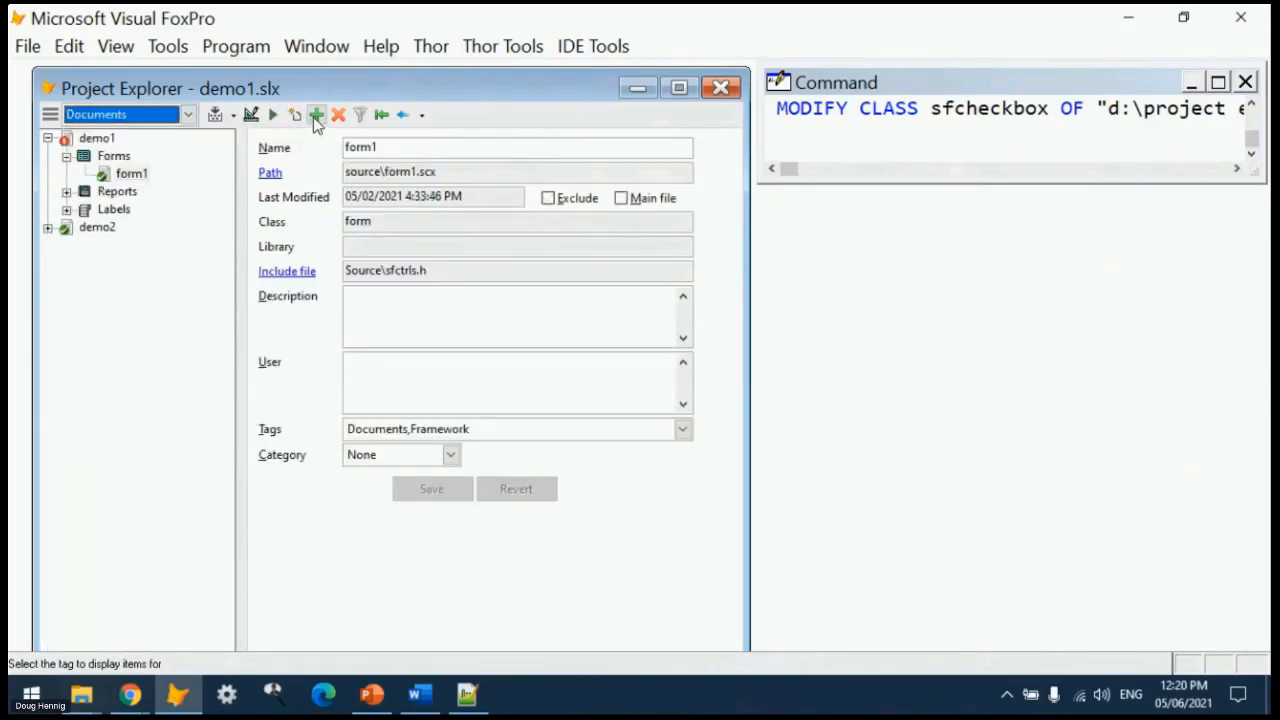
left_click(250, 114)
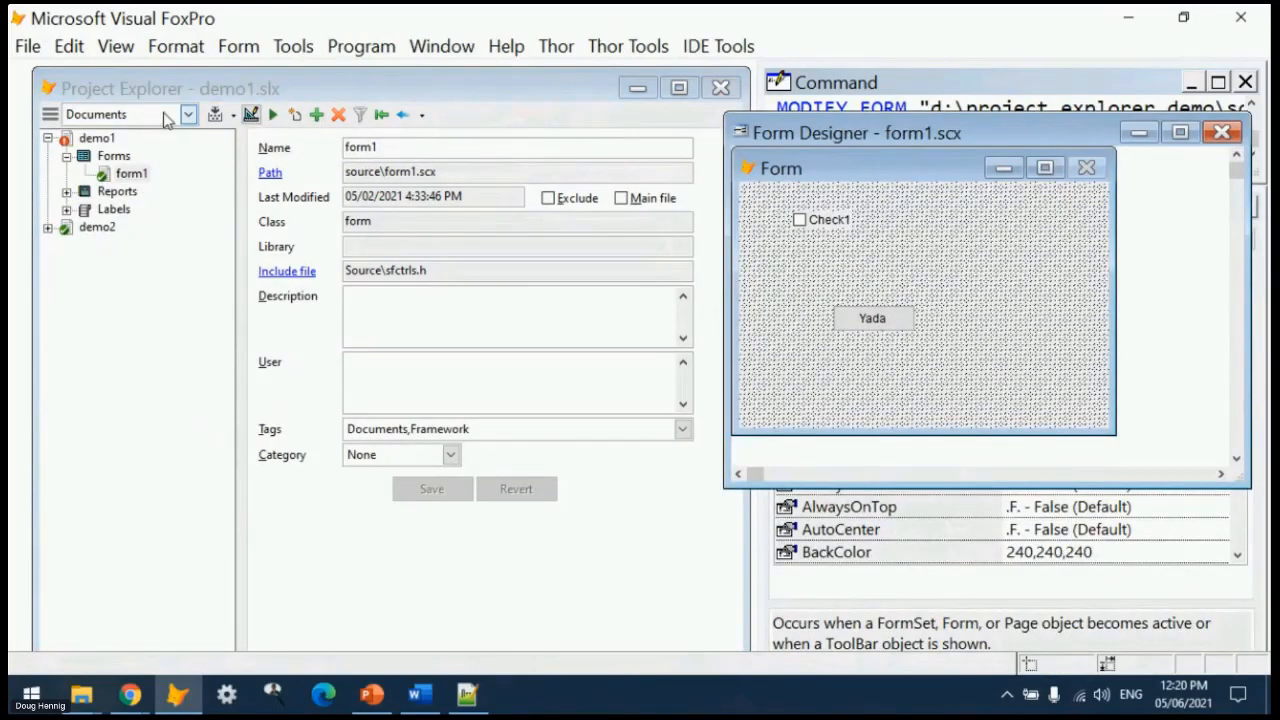
- Filter the items by the Classes tag, place an sfcheckbox instance on form1, and close the form discarding its changes
left_click(187, 114)
left_click(85, 136)
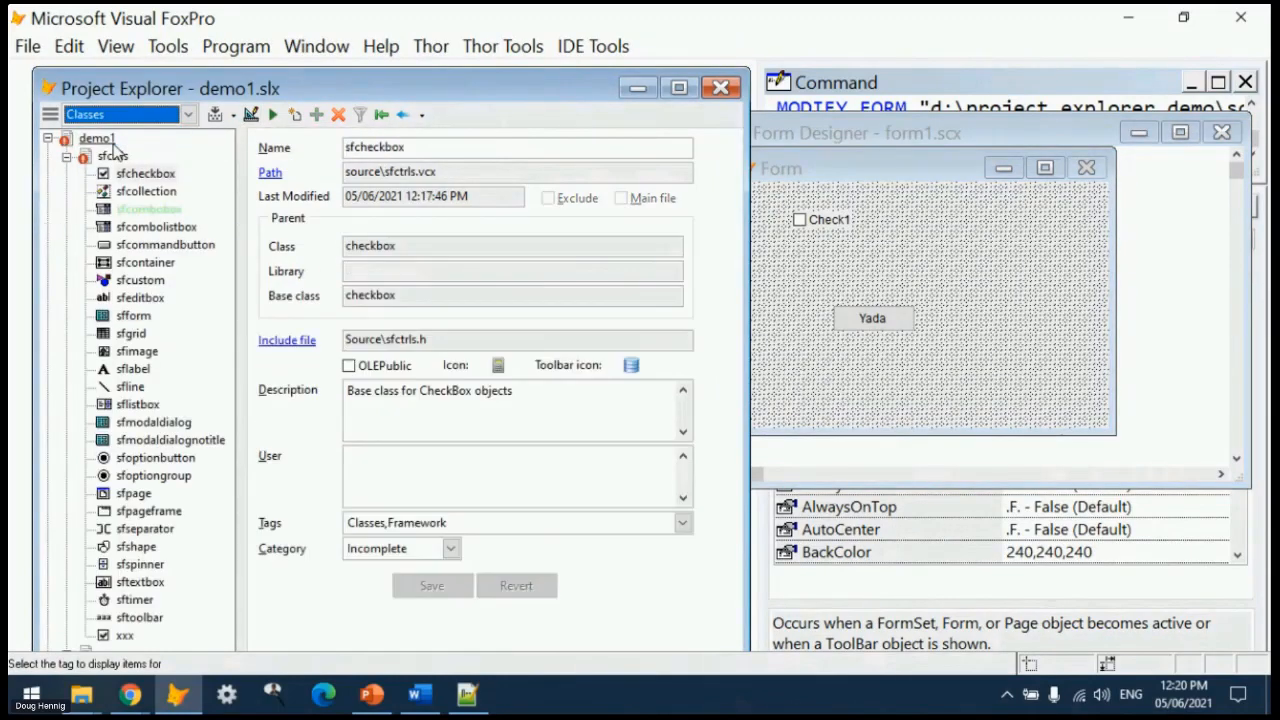
left_click(156, 175)
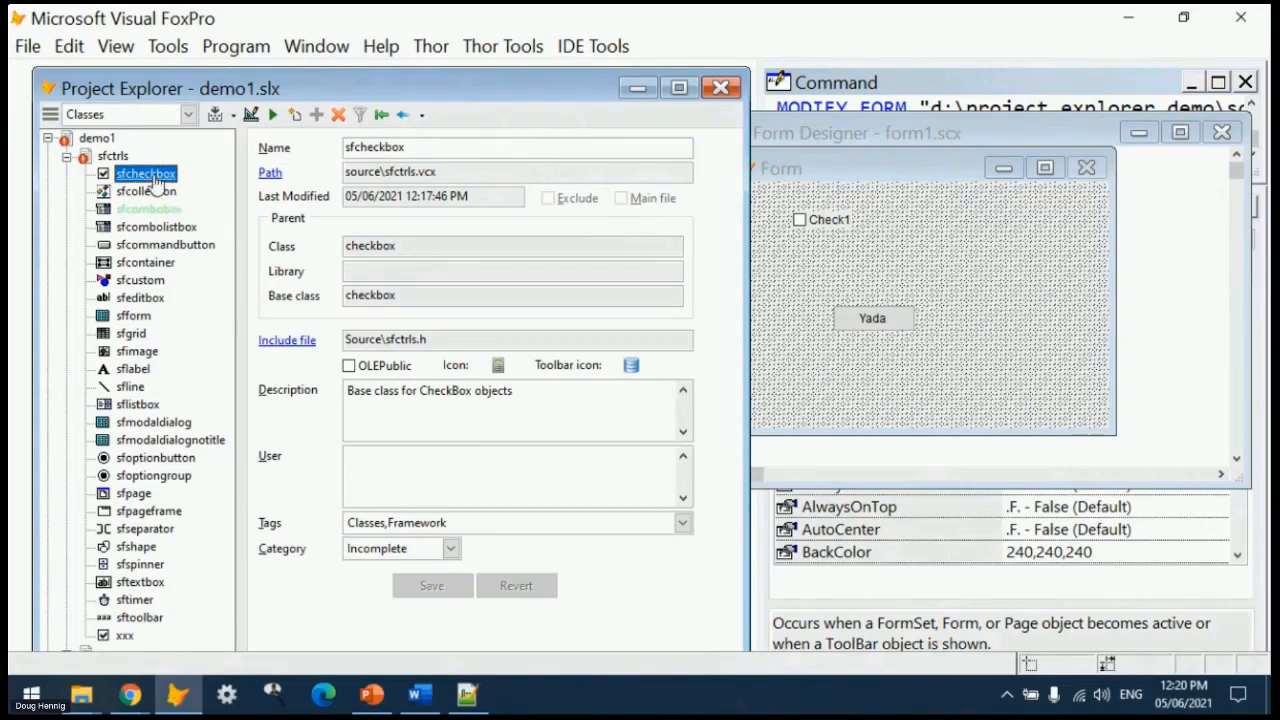
left_click_drag(156, 227, 970, 217)
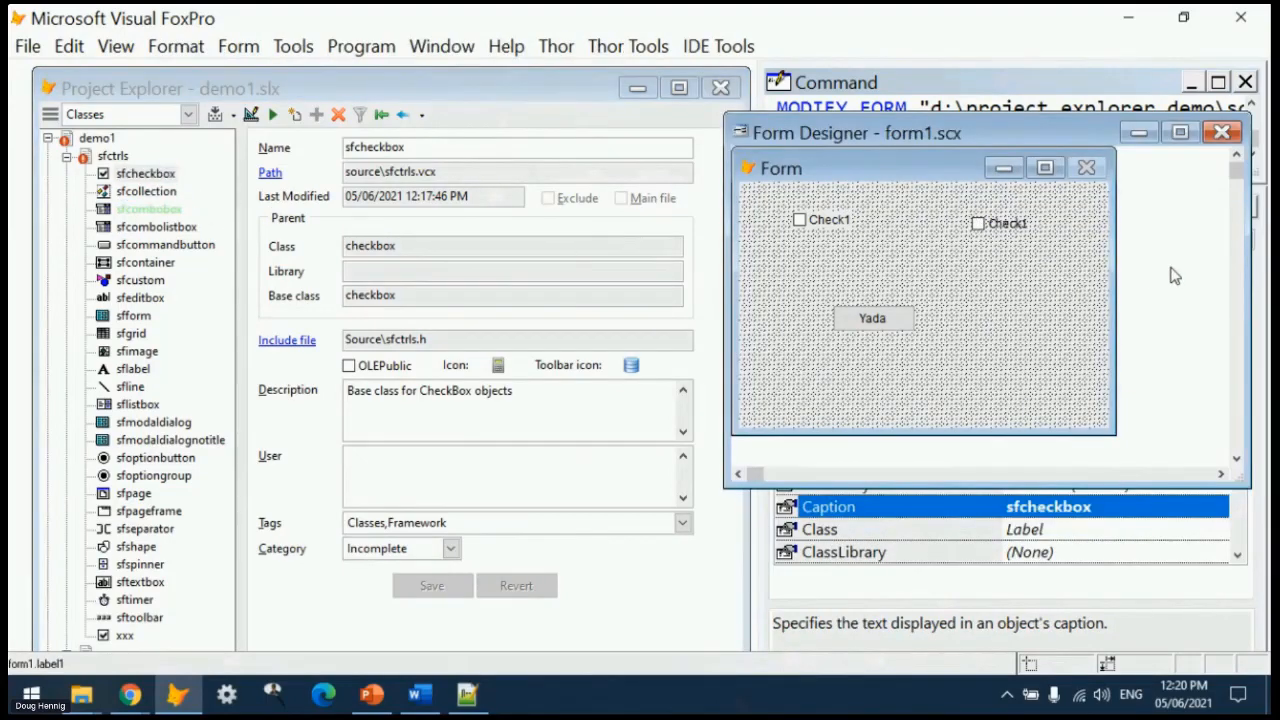
key("Escape")
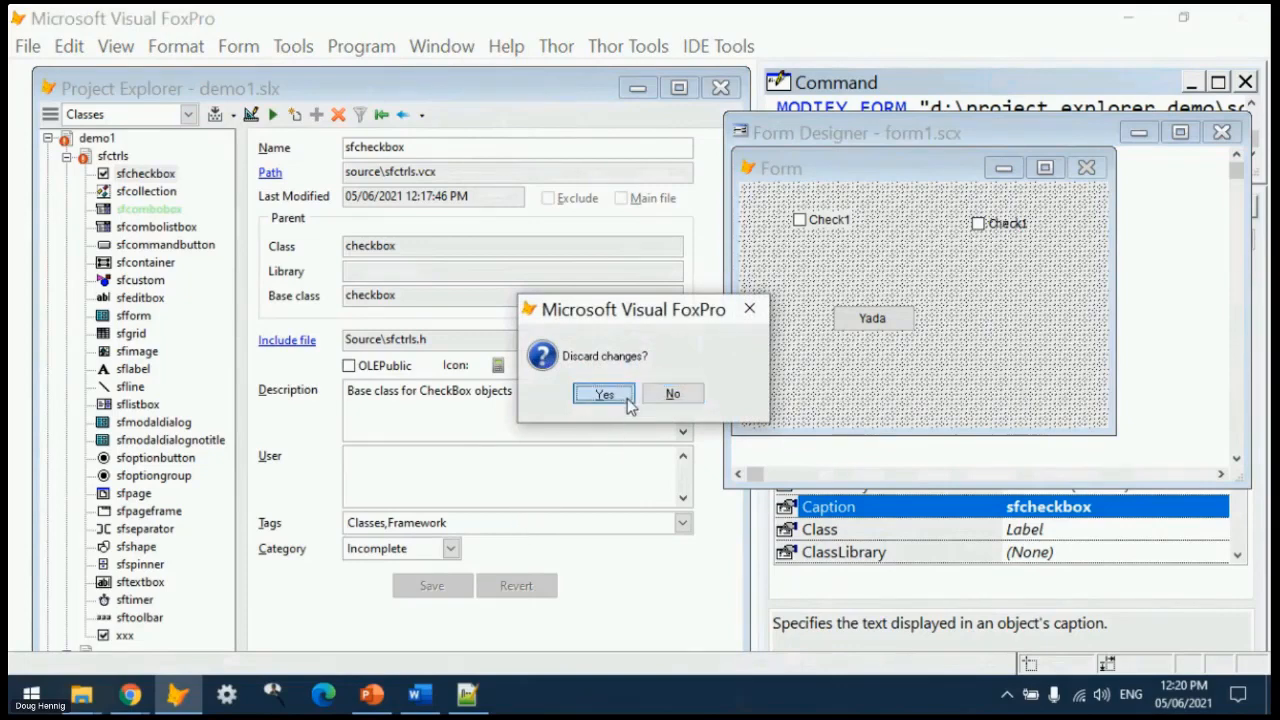
left_click(604, 394)
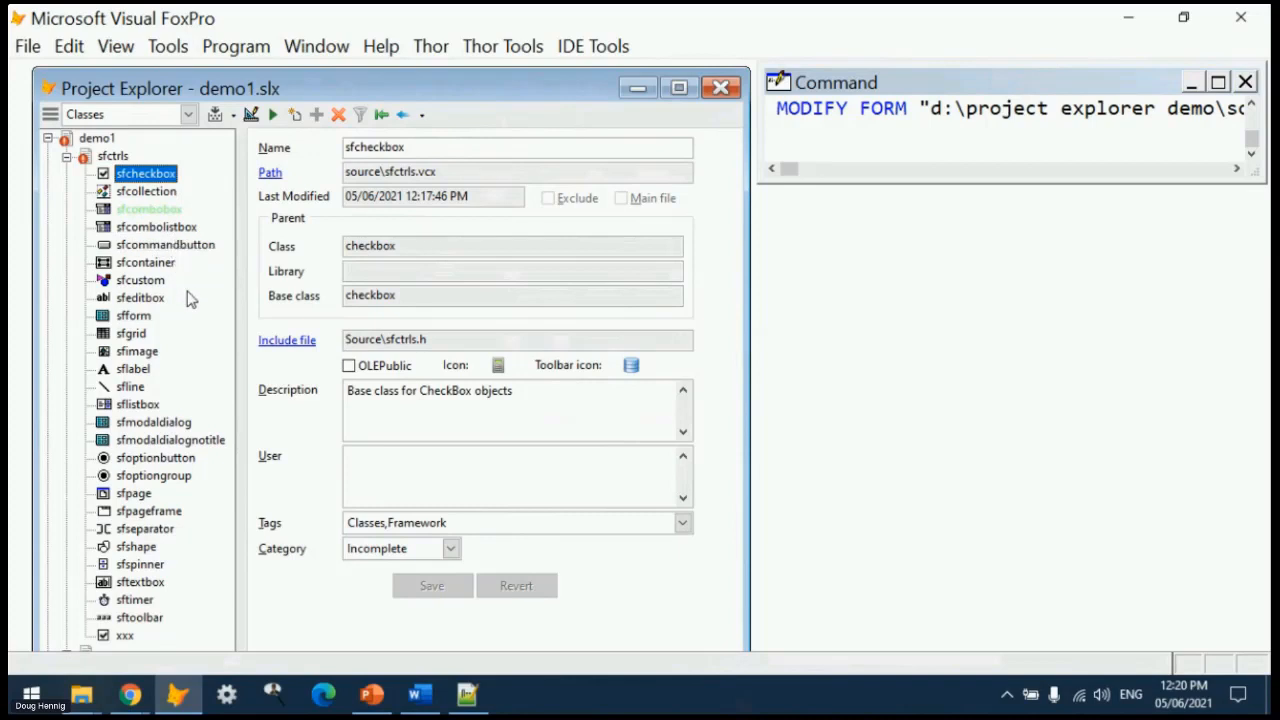
- Place an sfcommandbutton instance from the sfctrls library on the empty FoxPro desktop below the Command window and try out the button
left_click(166, 245)
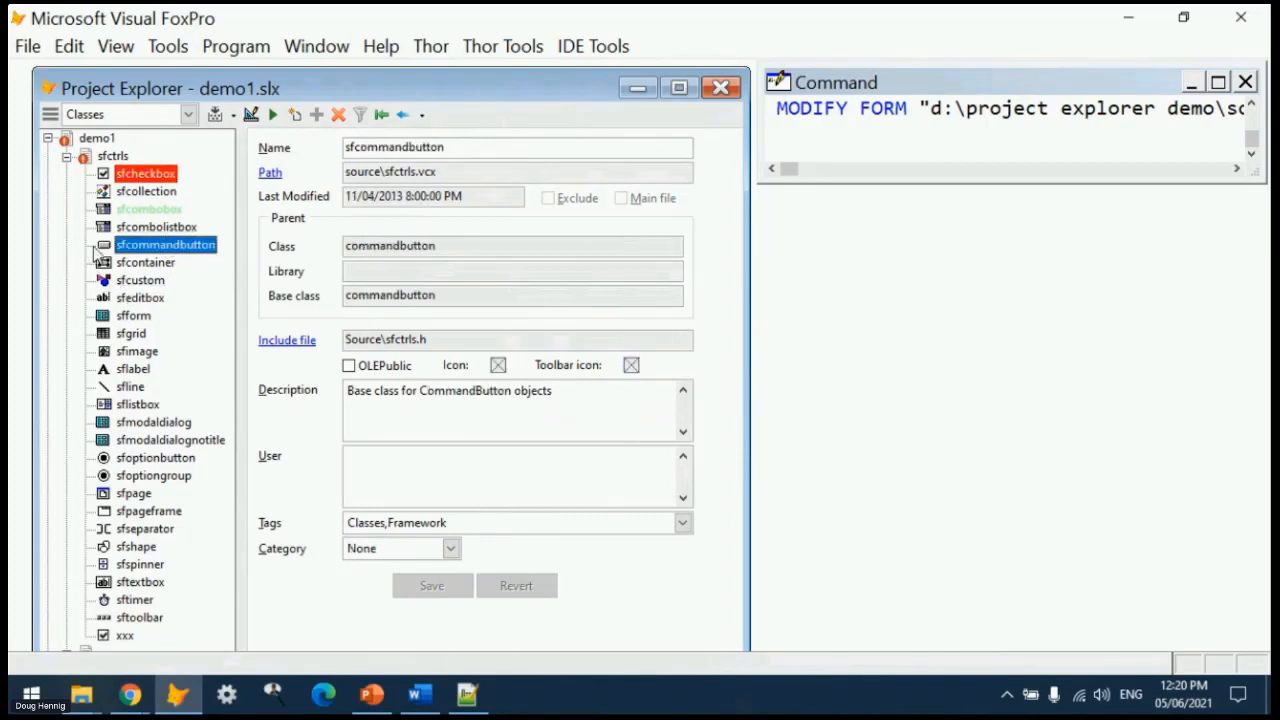
left_click_drag(164, 252, 966, 242)
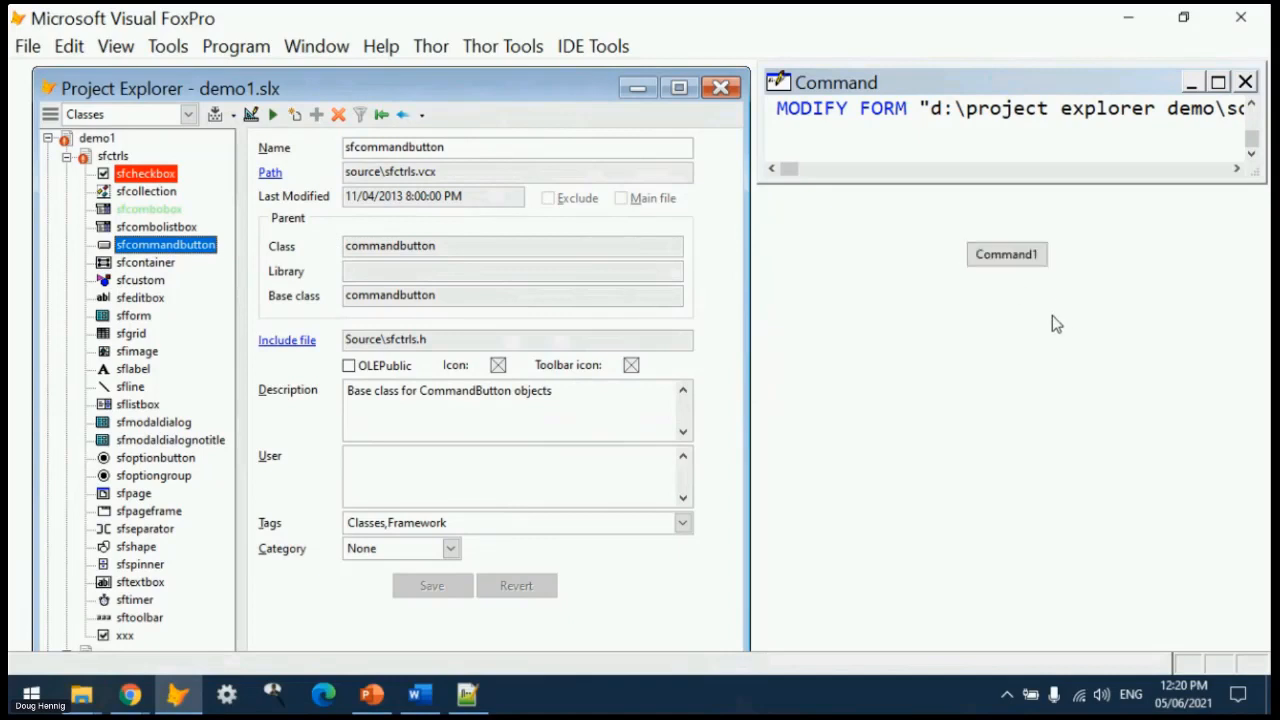
left_click(1030, 263)
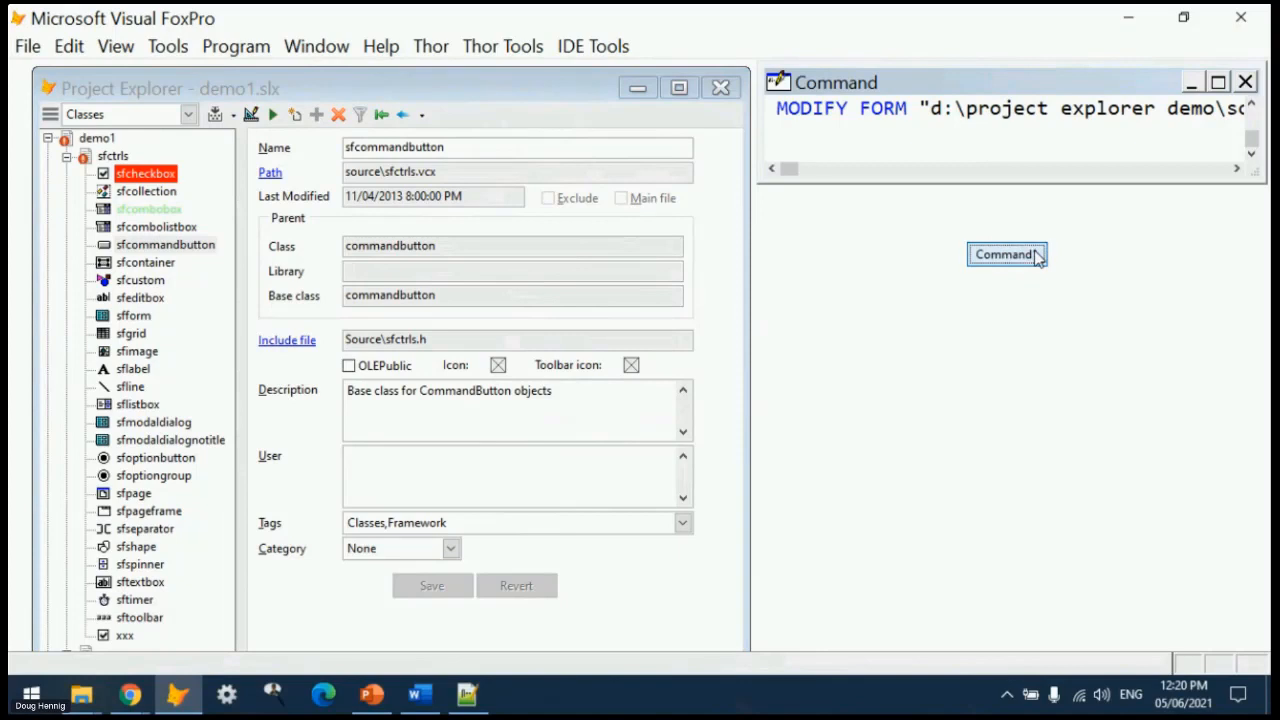
- Filter the solution's items by the Documents tag and select form1 under the demo1 project's forms
left_click(189, 115)
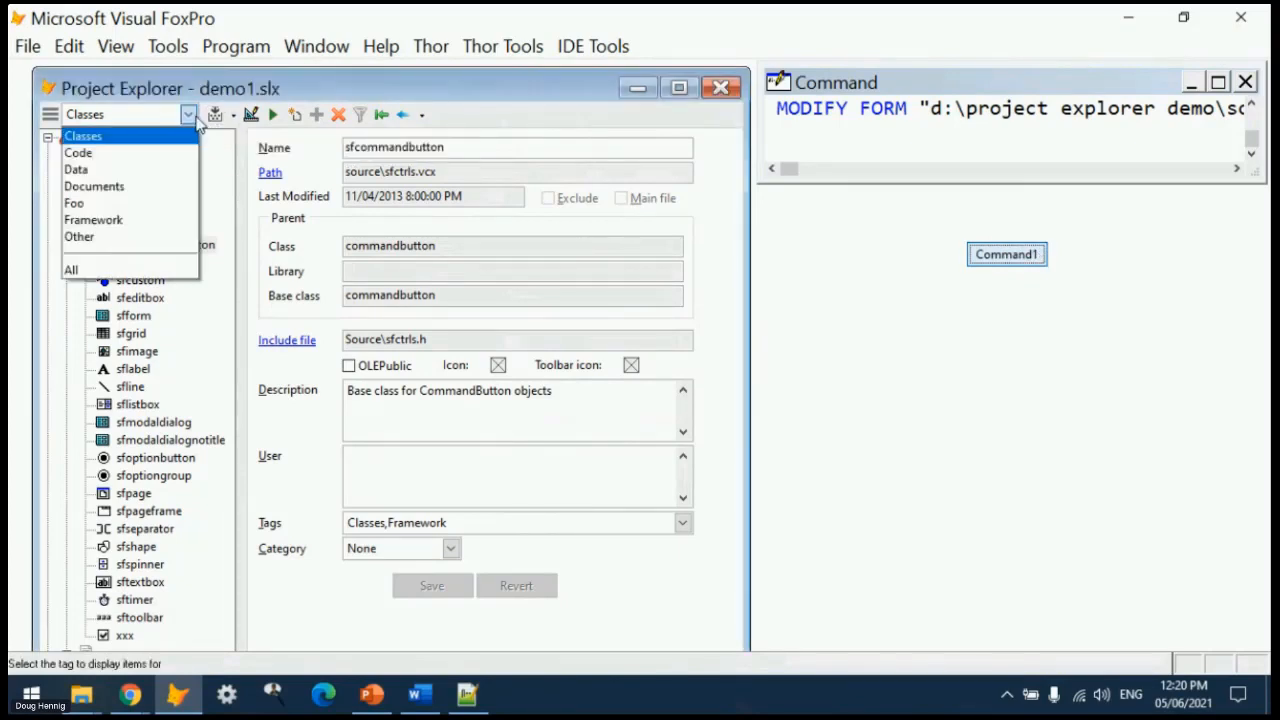
left_click(97, 188)
left_click(130, 174)
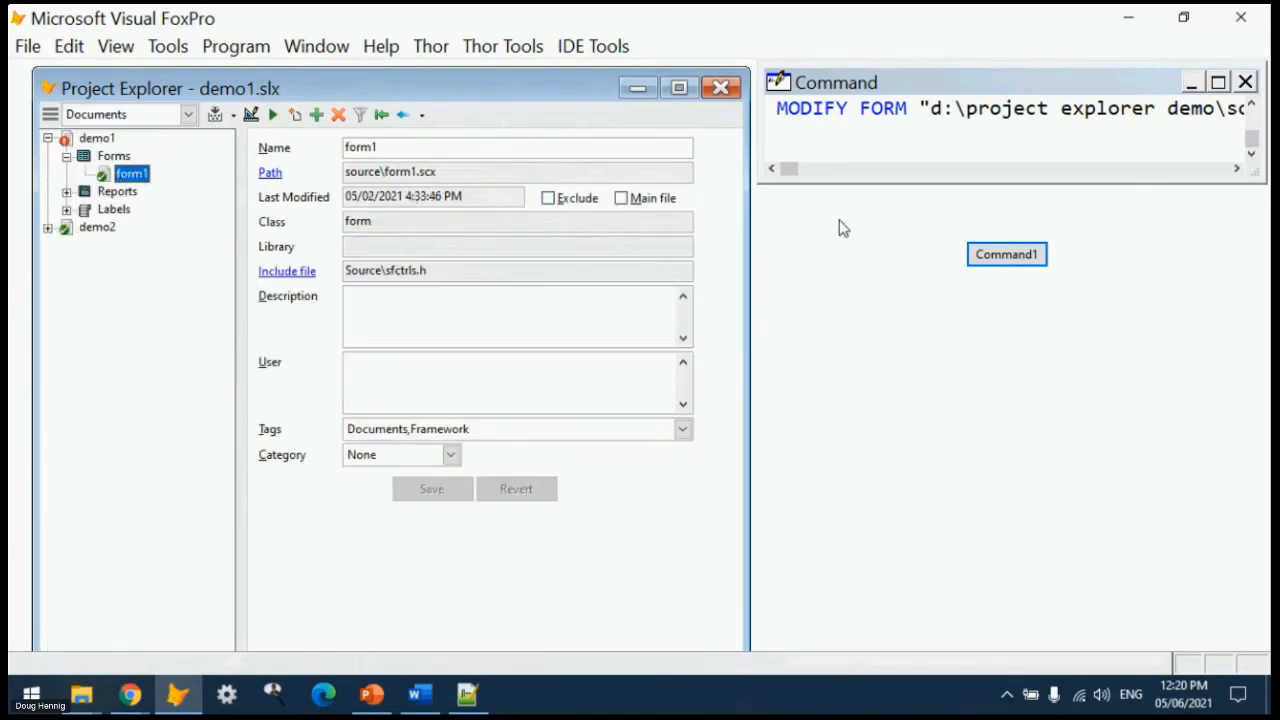
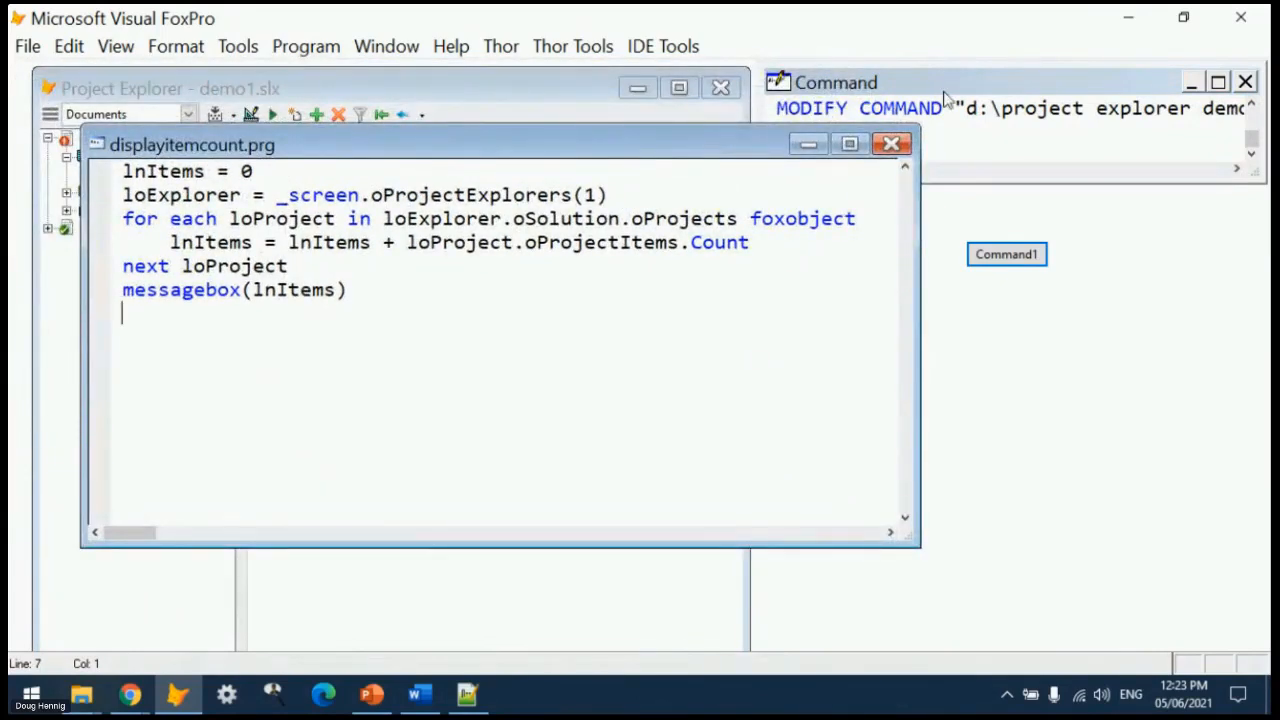
- Examine how displayitemcount.prg references the Project Explorer collection and loops through the solution's projects to count their items
left_click_drag(277, 195, 666, 197)
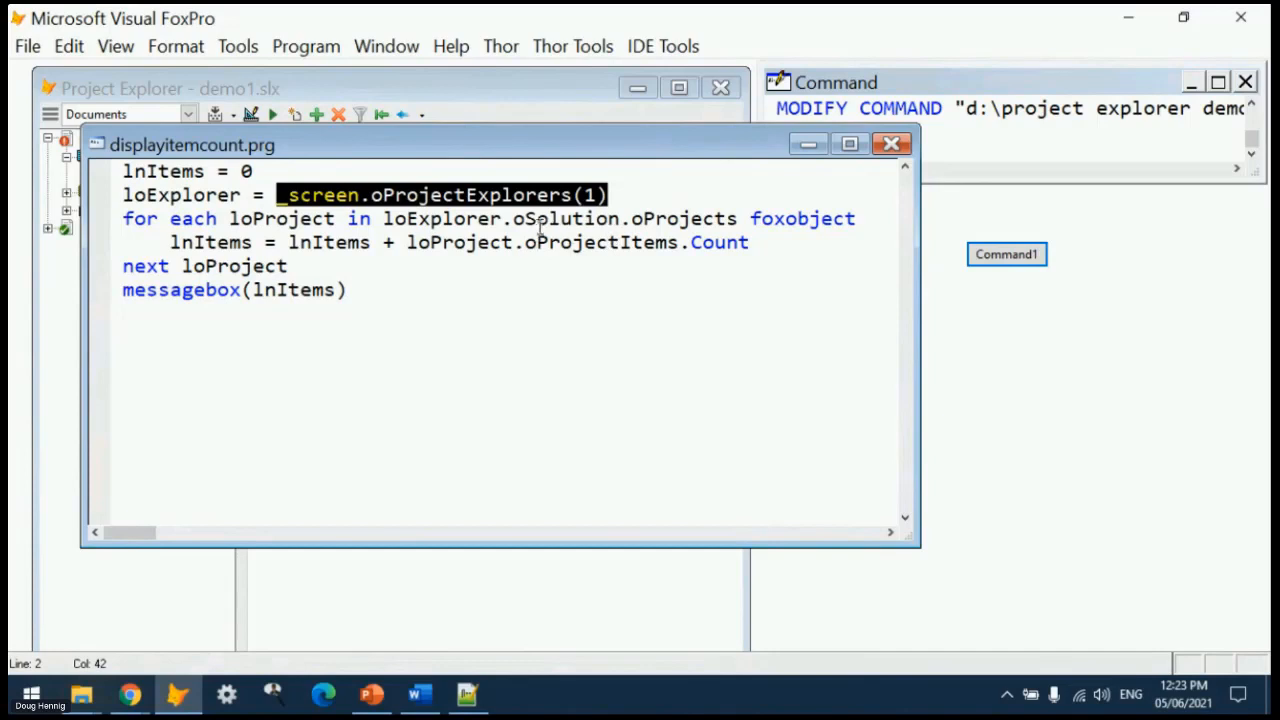
left_click_drag(511, 220, 622, 222)
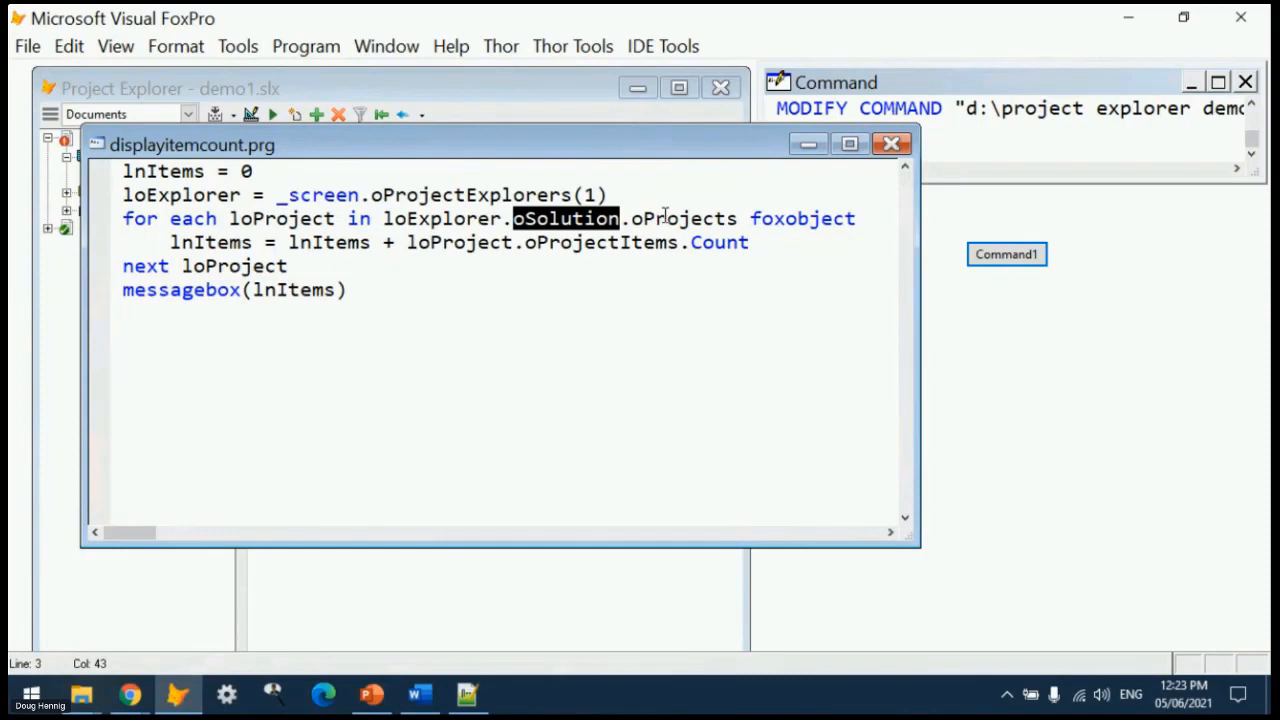
left_click_drag(122, 219, 749, 217)
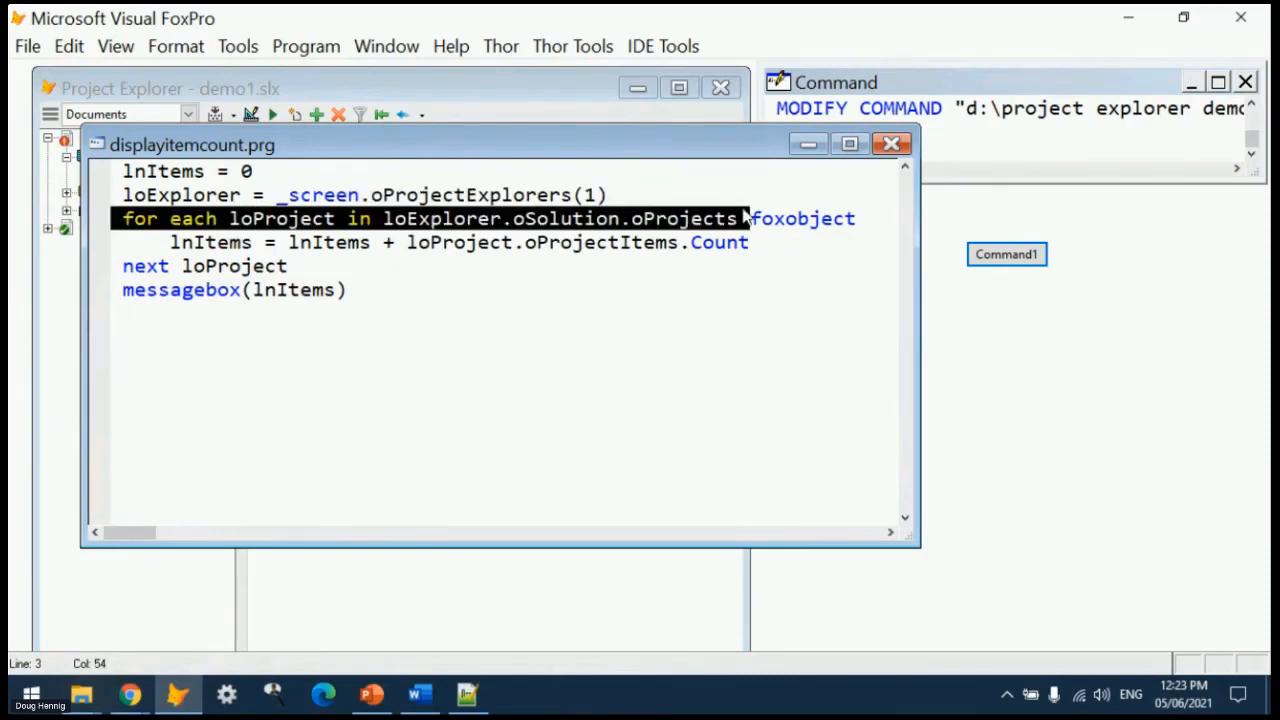
left_click(564, 361)
left_click_drag(409, 244, 543, 263)
left_click(543, 263)
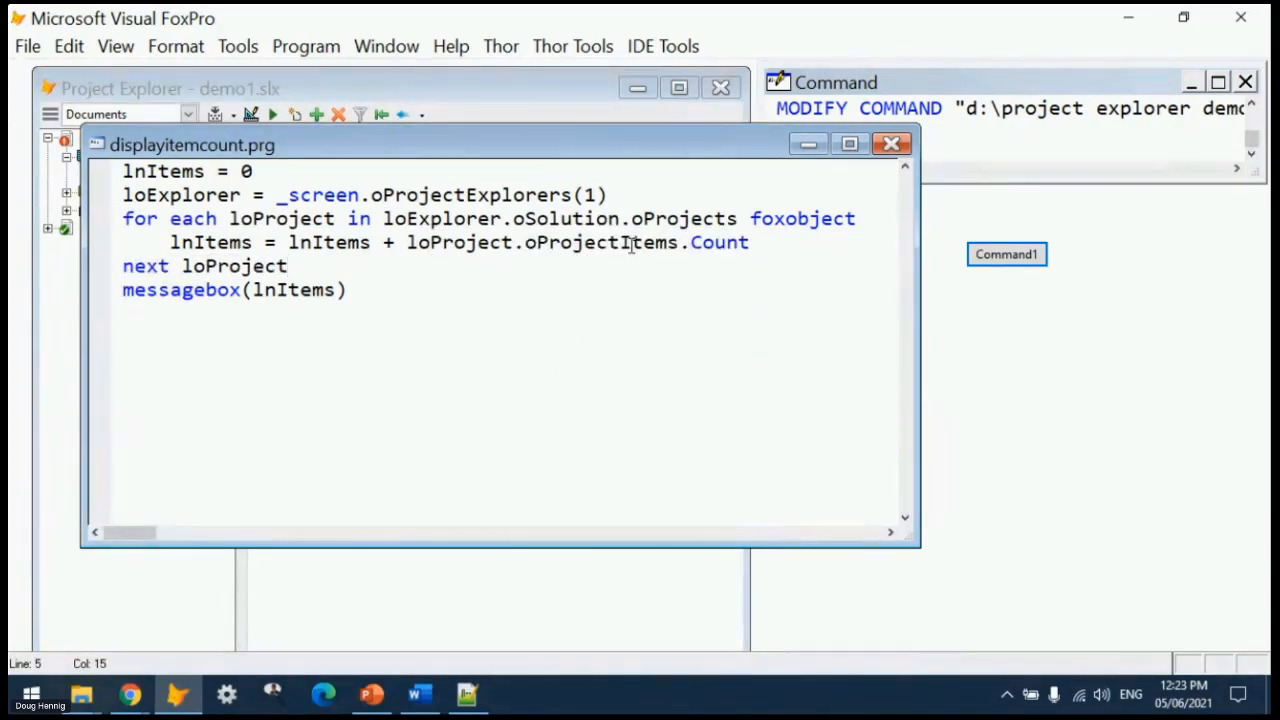
left_click(713, 243)
- Run displayitemcount.prg, dismiss its message box and close the program's editor window
key("ctrl+End")
key("ctrl+e")
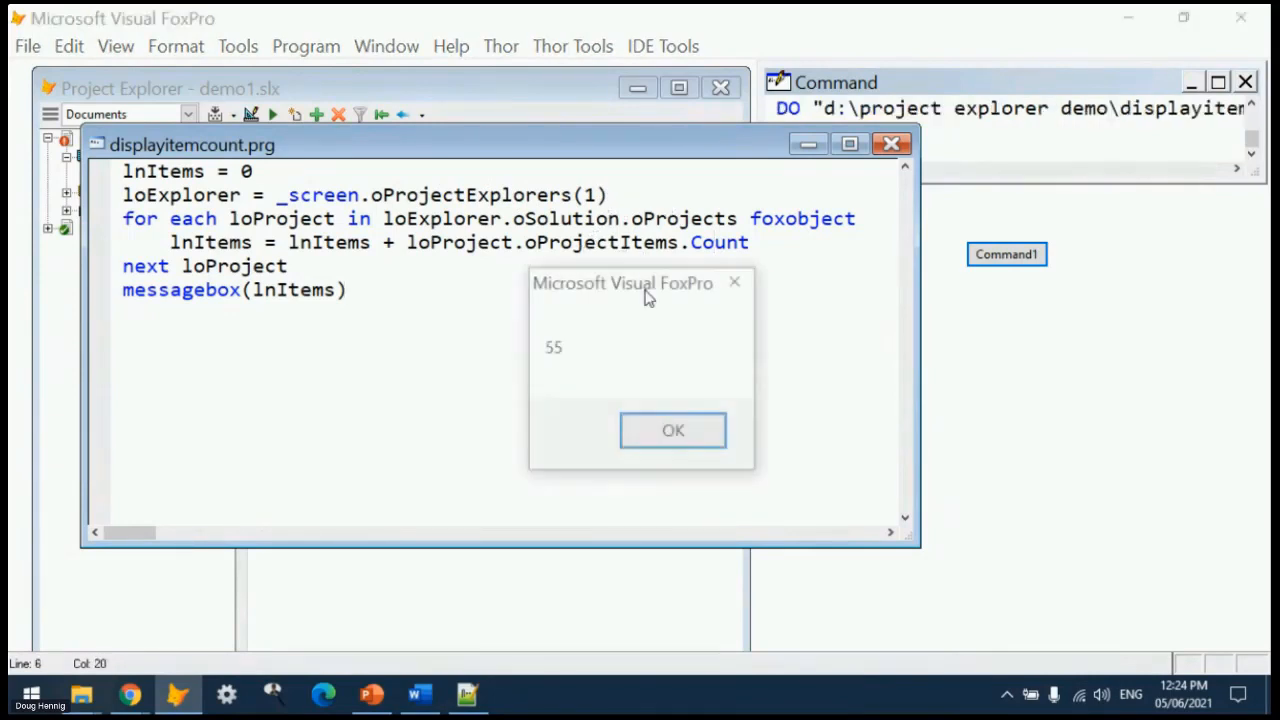
left_click(673, 432)
left_click(891, 144)
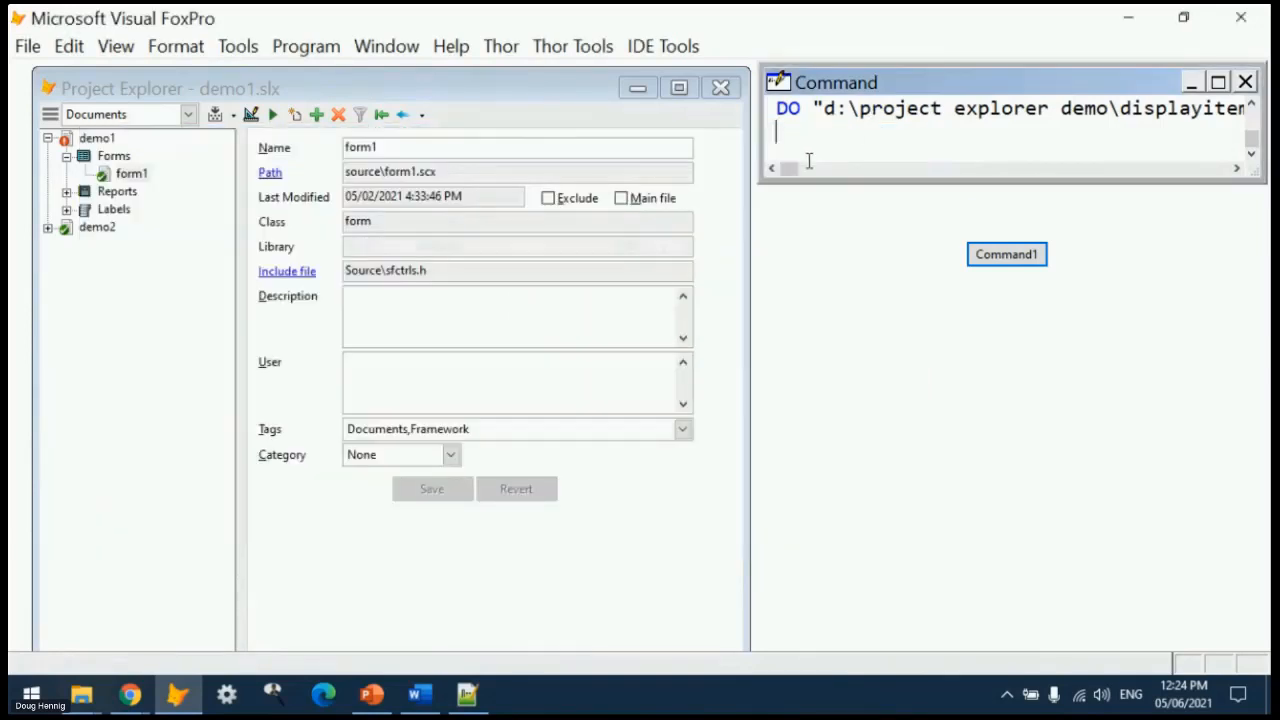
- Filter the solution's items by the Classes tag and select the sfctrls class library in demo1
left_click(187, 114)
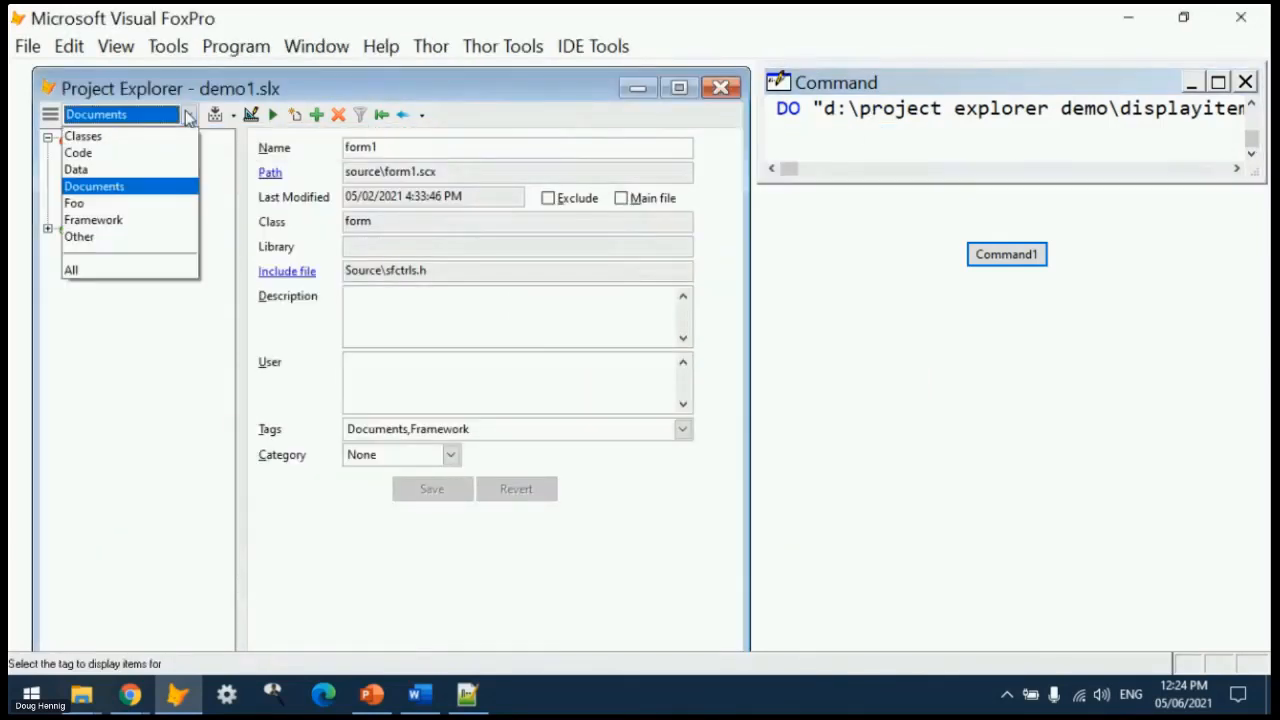
left_click(139, 140)
left_click(112, 157)
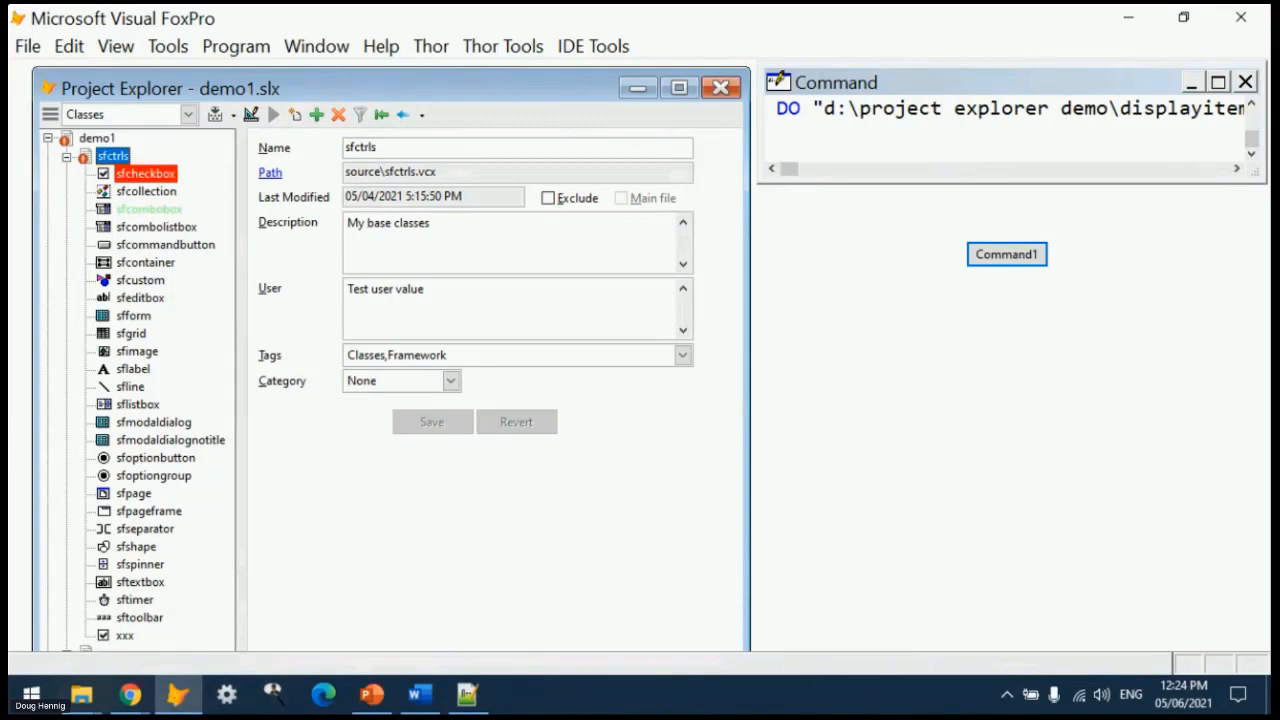
- Switch to the Inside Project Explorer slide and locate projectexplorercategories.dbf and projectexplorertags.dbf in the ProjectExplorer folder in File Explorer
left_click(370, 703)
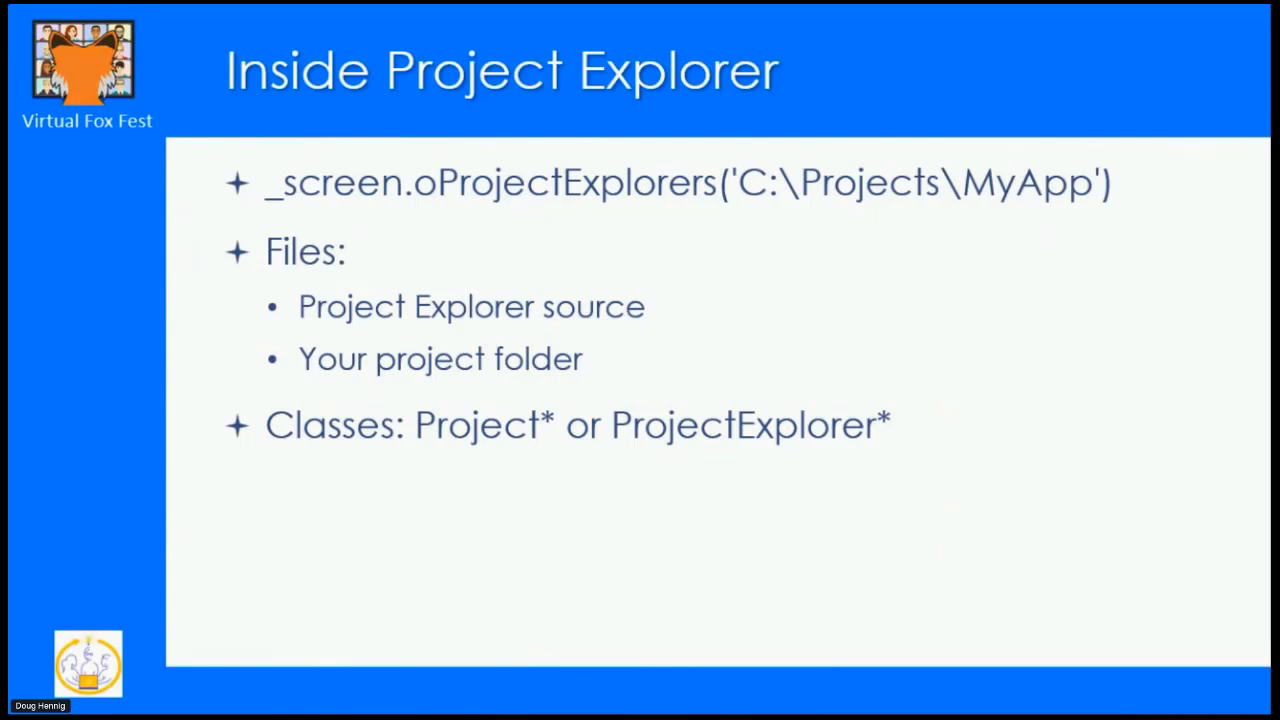
left_click_drag(540, 700, 360, 46)
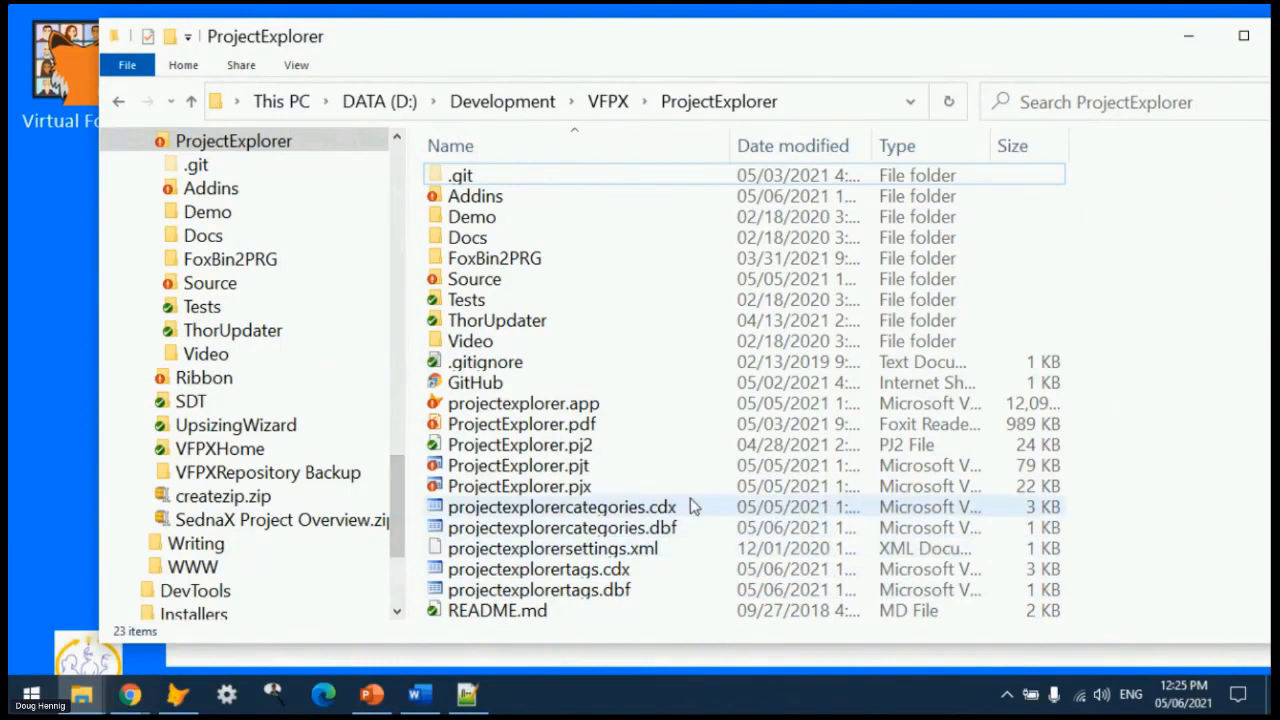
mouse_move(693, 507)
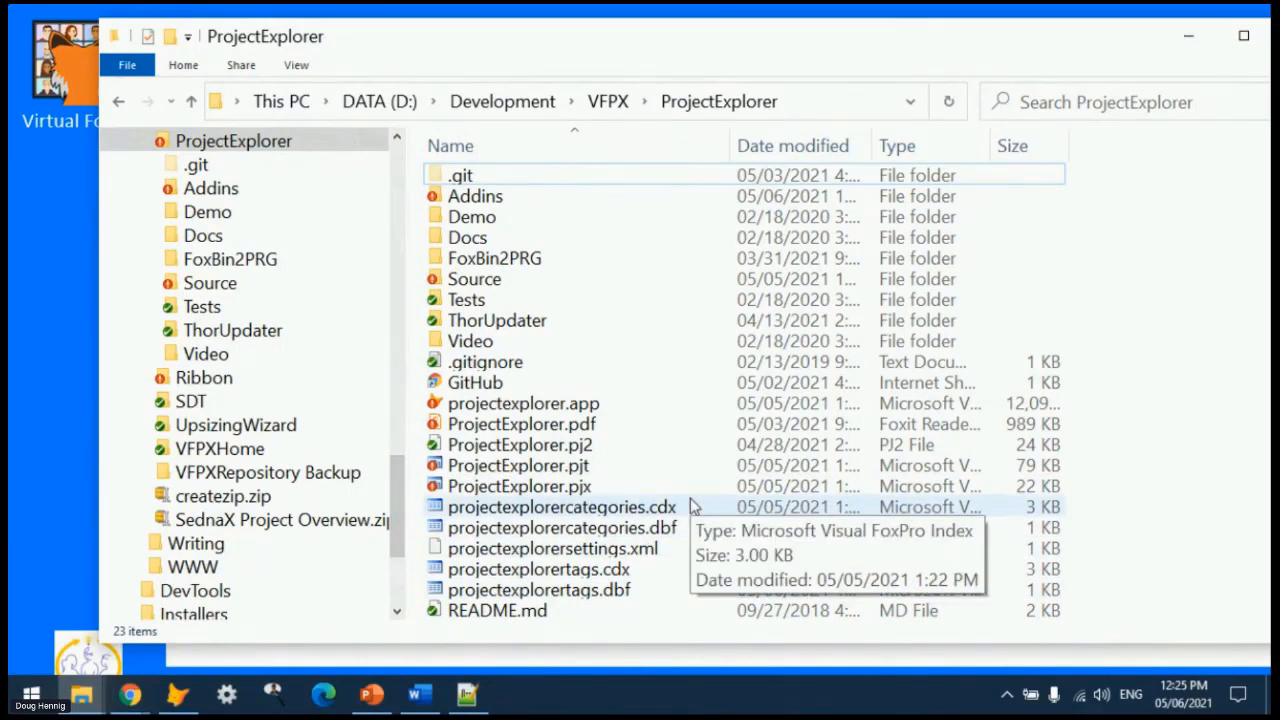
left_click(556, 537)
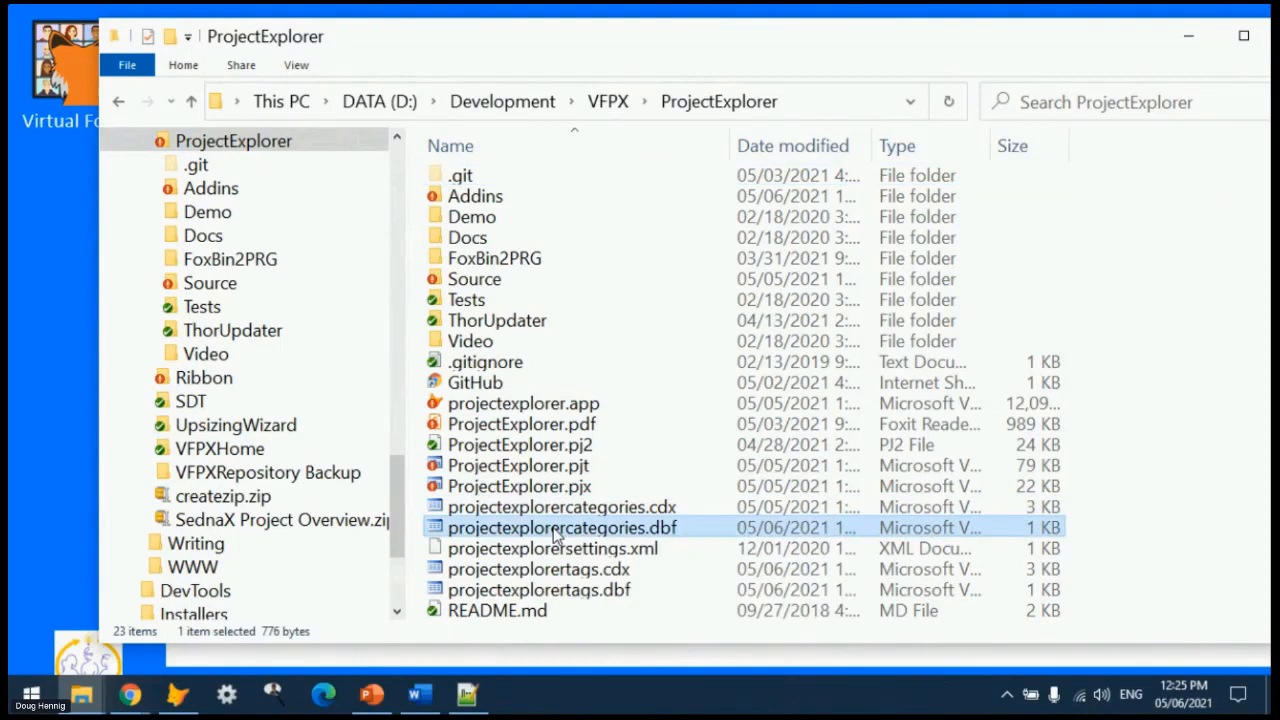
left_click(560, 592)
mouse_move(645, 600)
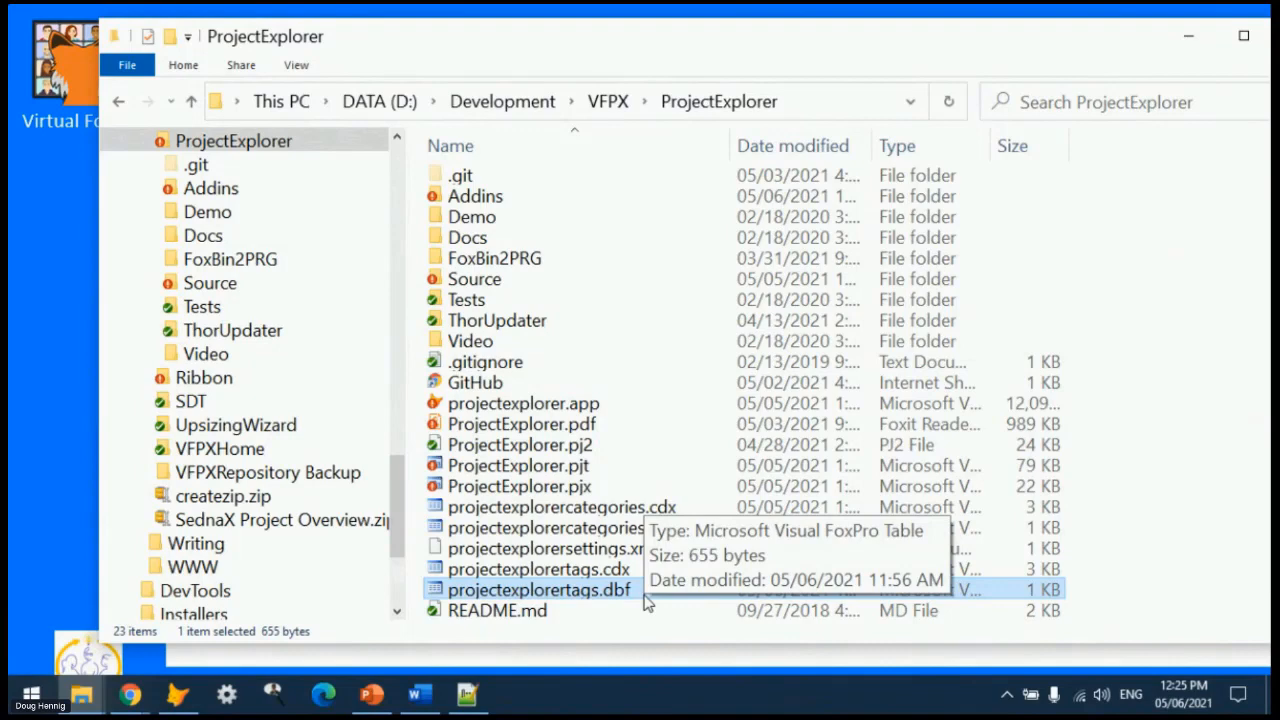
- Open projectexplorersettings.xml from the ProjectExplorer folder in Notepad++ and position its window to show the settings
left_click(570, 552)
right_click(568, 555)
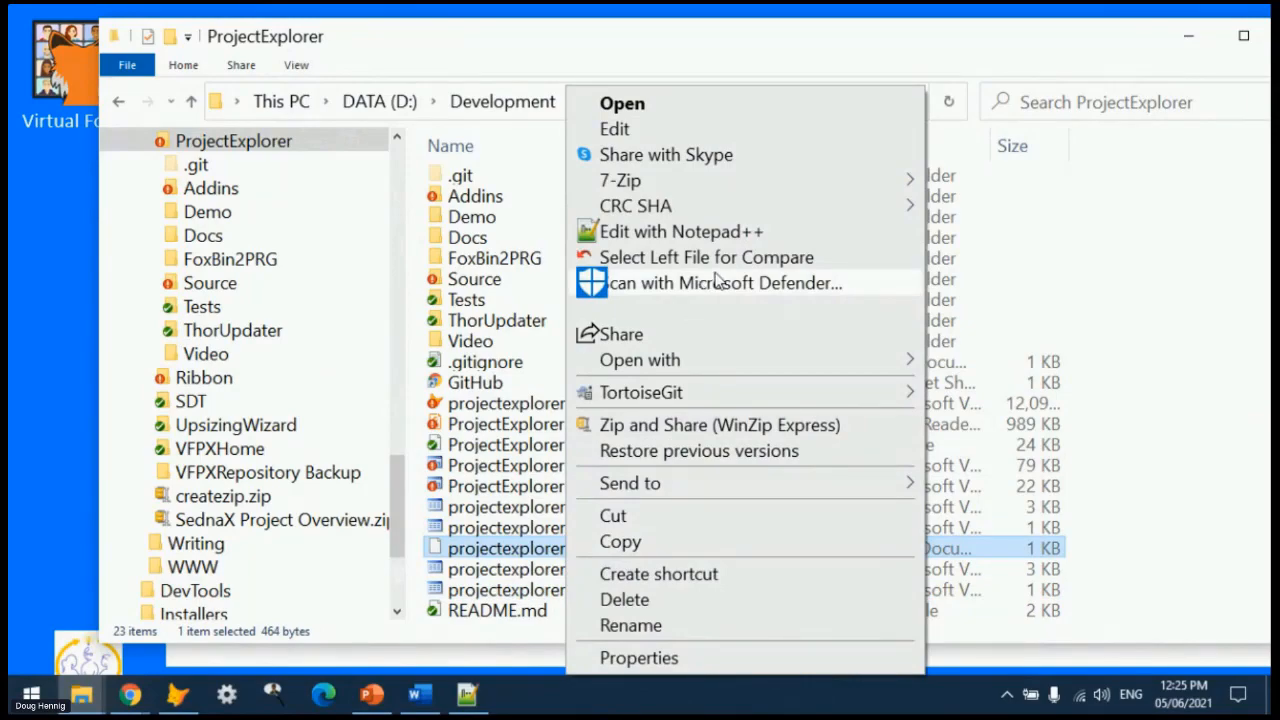
left_click(737, 231)
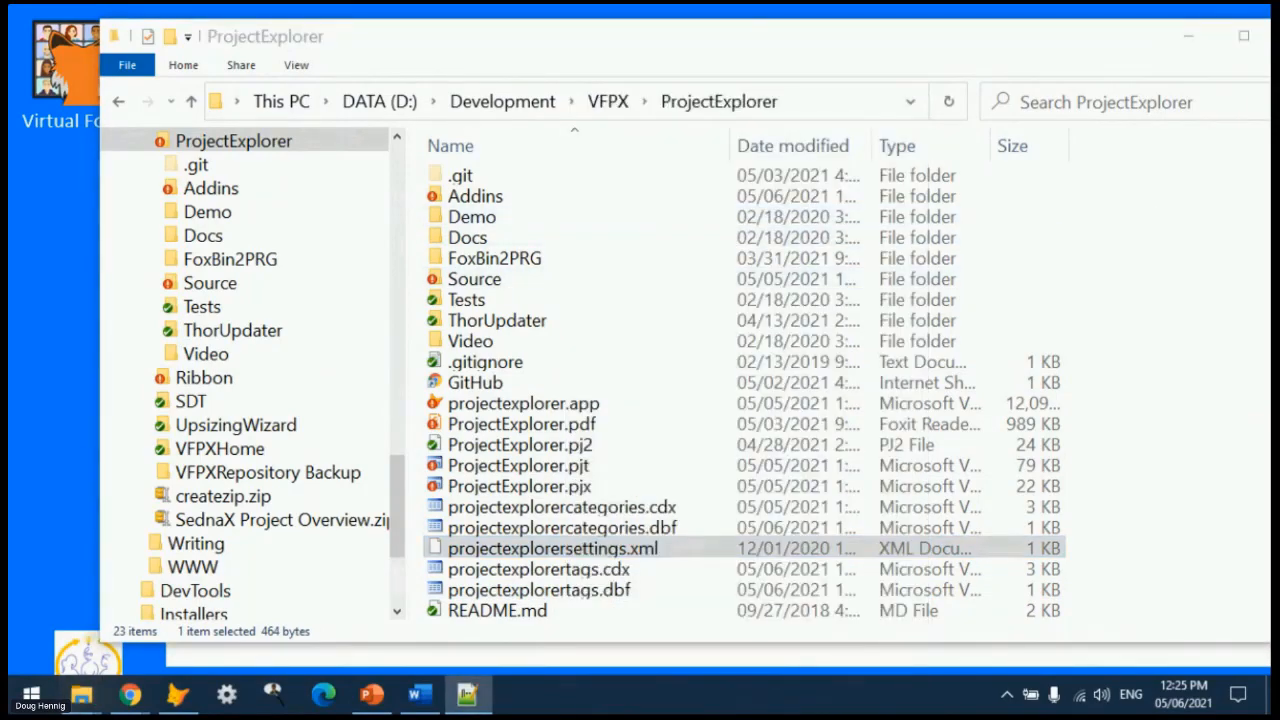
left_click_drag(1217, 98, 838, 22)
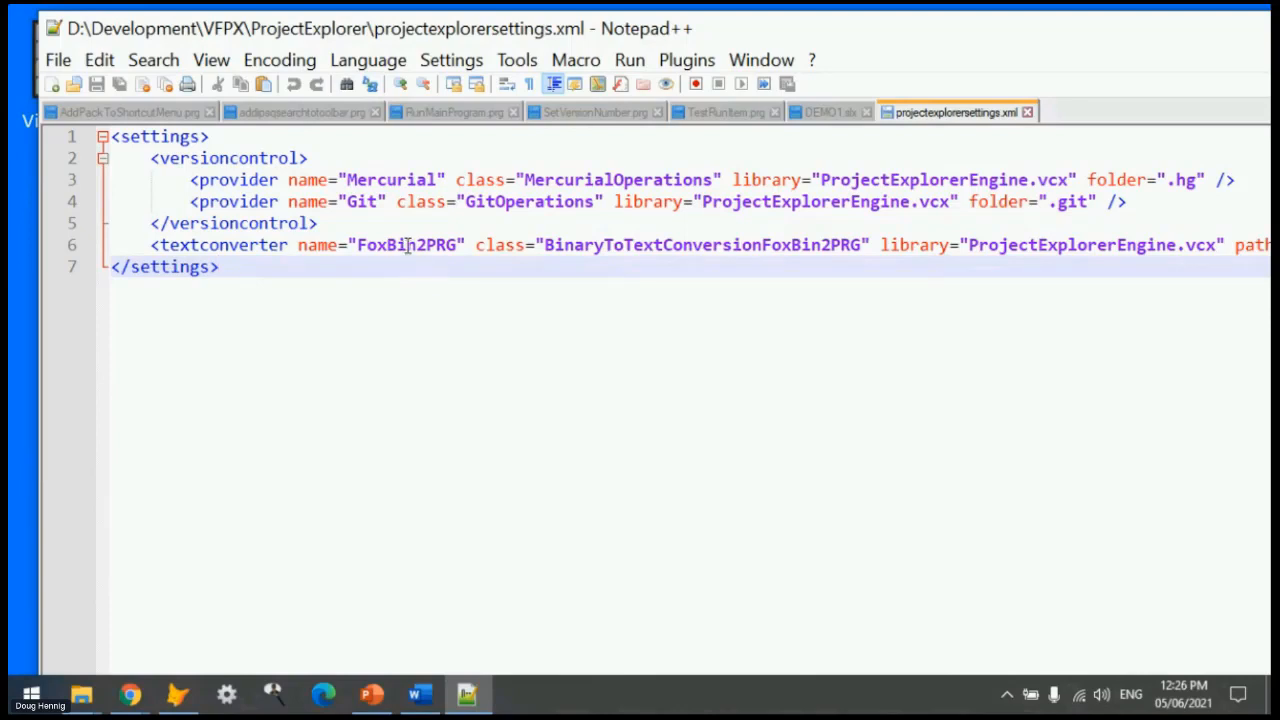
- Examine the class, library and path attributes of the textconverter element in projectexplorersettings.xml
double_click(683, 245)
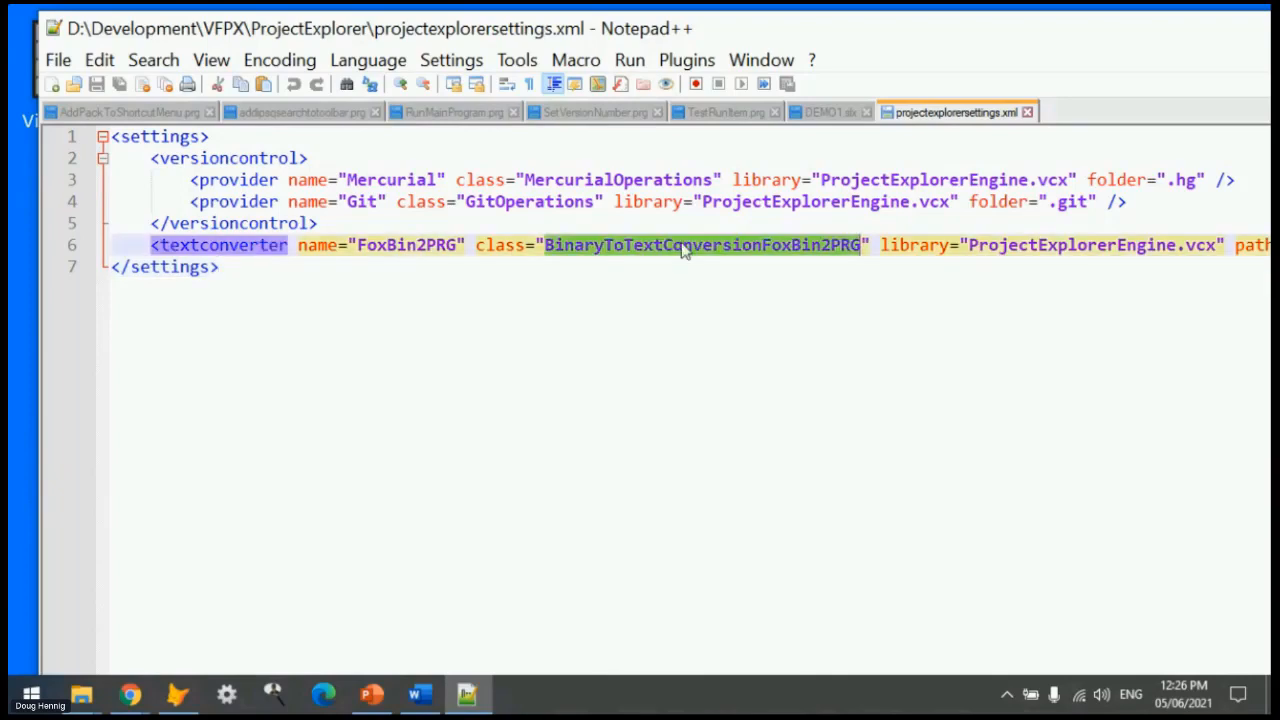
double_click(1073, 247)
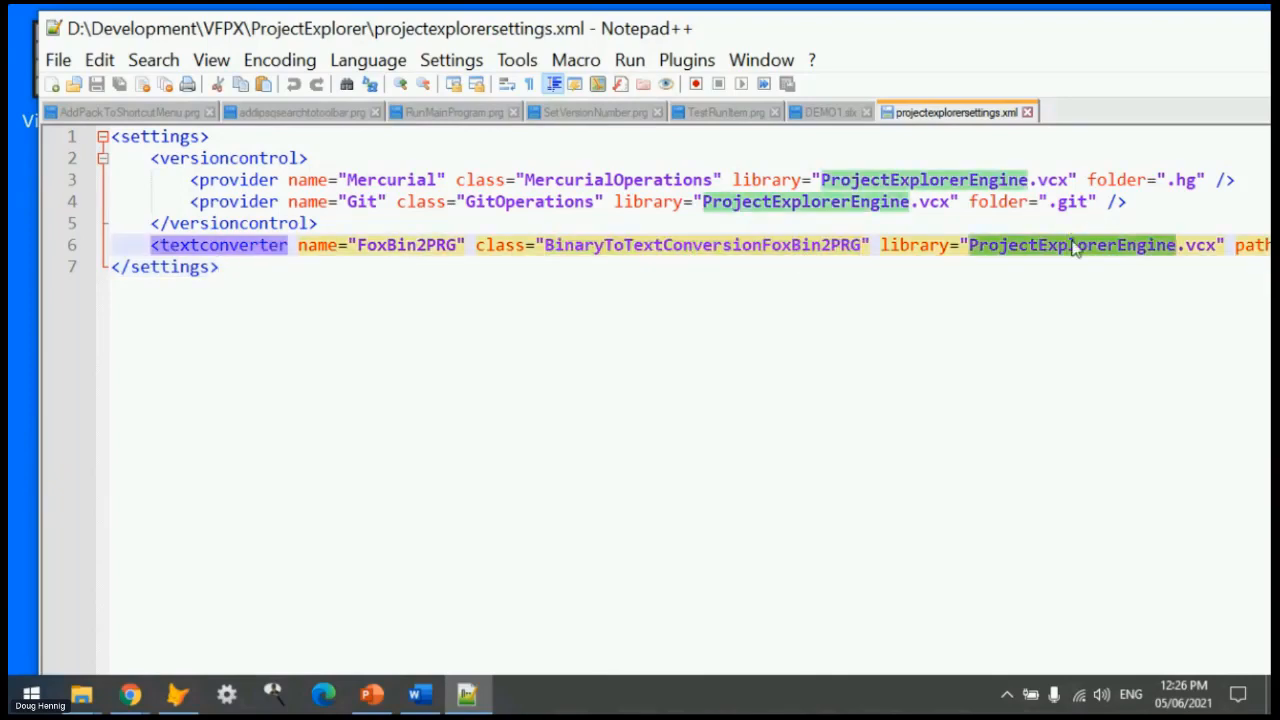
left_click_drag(886, 34, 512, 38)
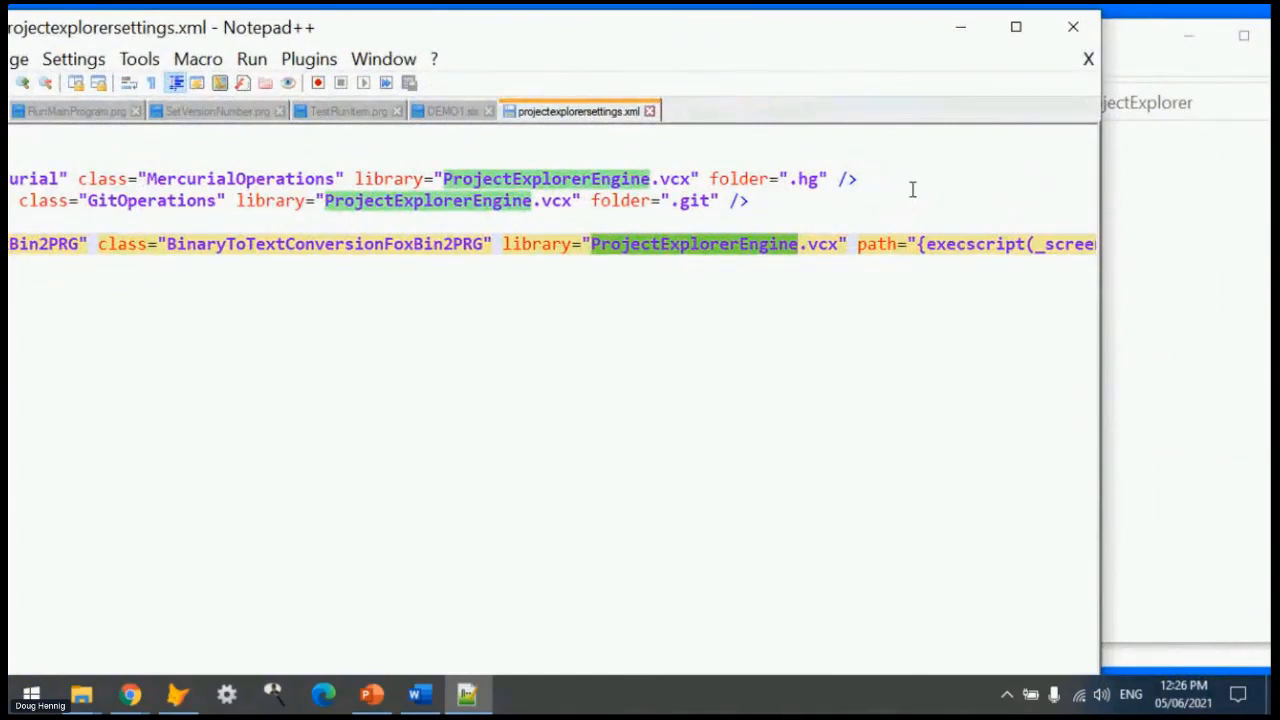
left_click(934, 243)
key("End")
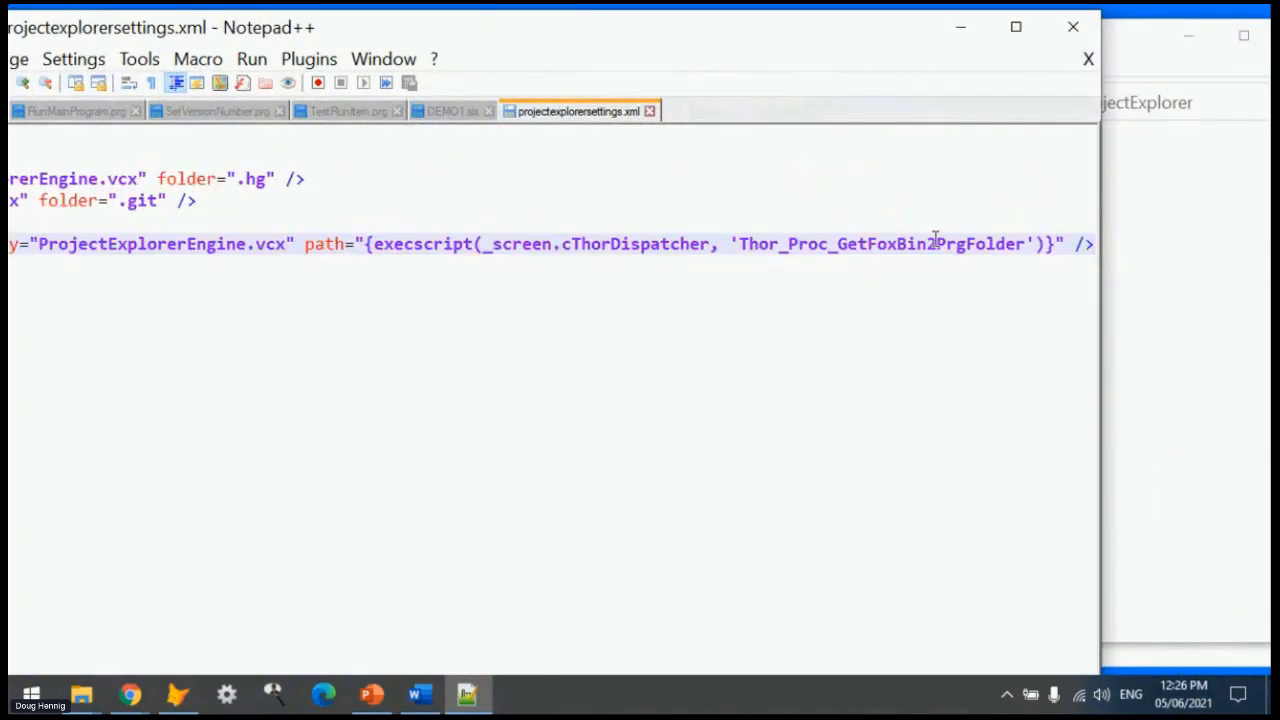
left_click(373, 244)
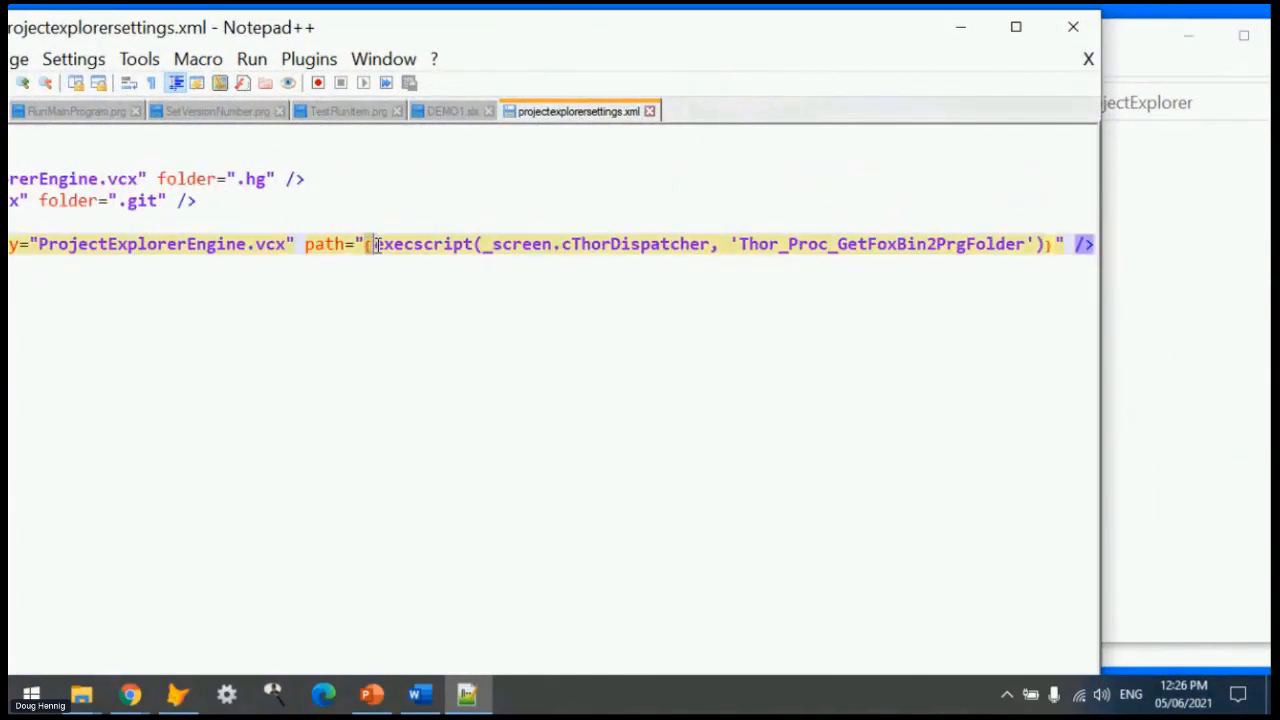
left_click(1047, 244)
left_click(712, 315)
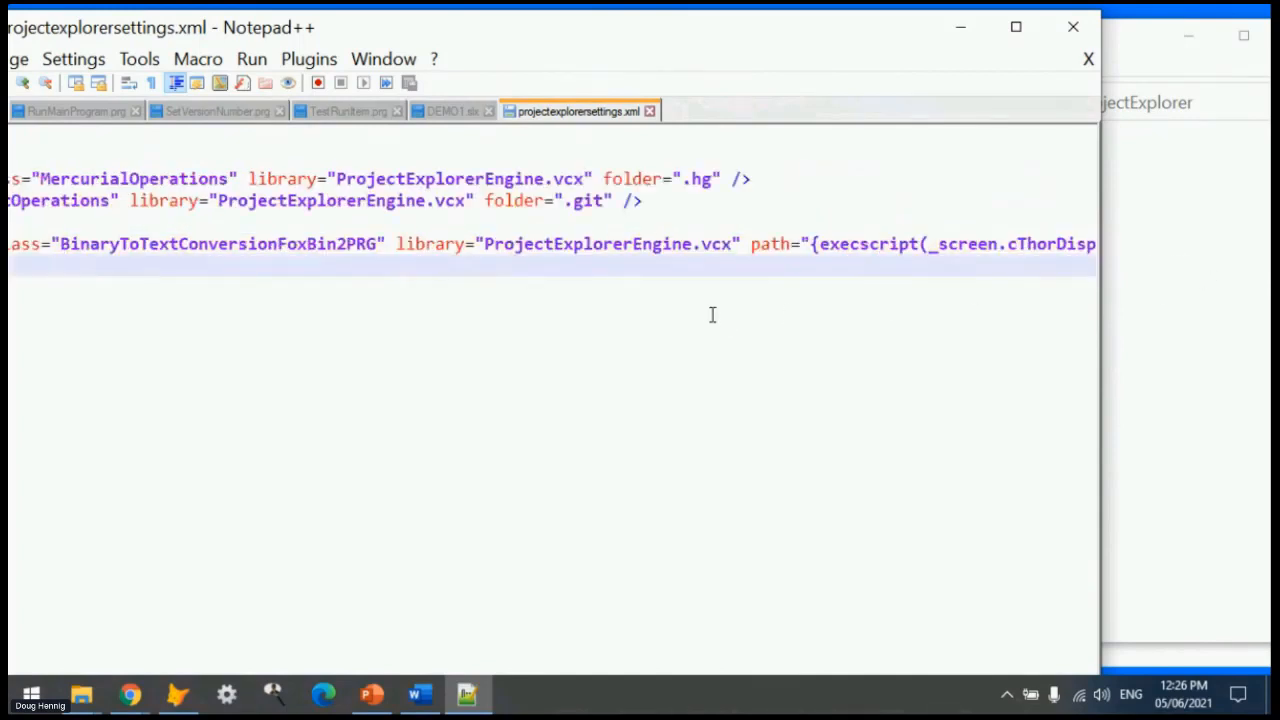
left_click(990, 244)
key("End")
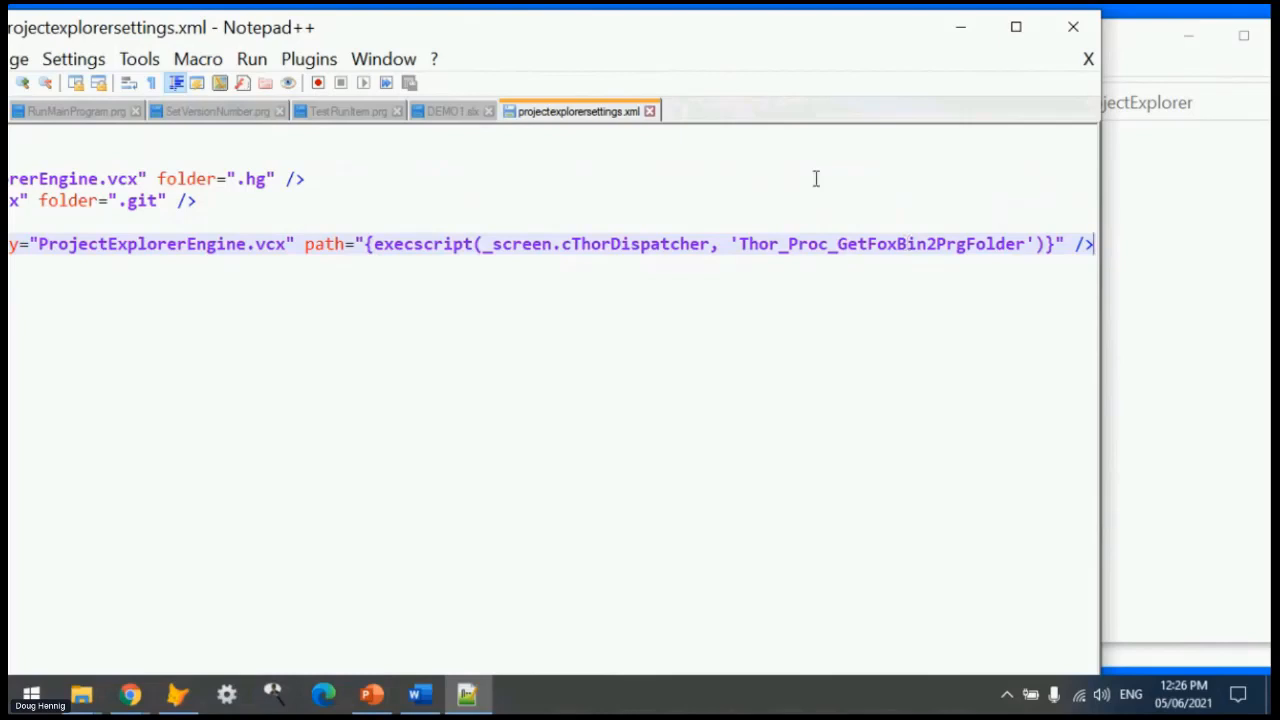
left_click_drag(649, 34, 1103, 29)
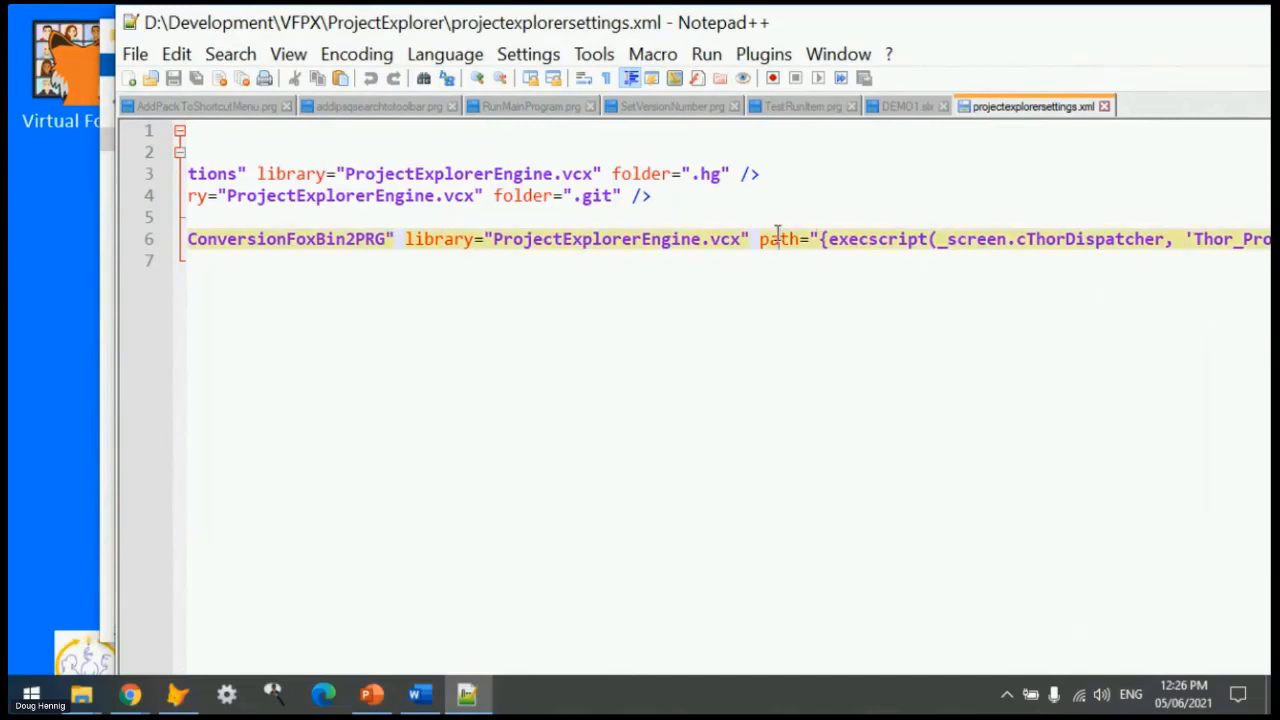
- Review the textconverter element from its start through the library attribute in projectexplorersettings.xml and close Notepad++
scroll(812, 240, "left", 5)
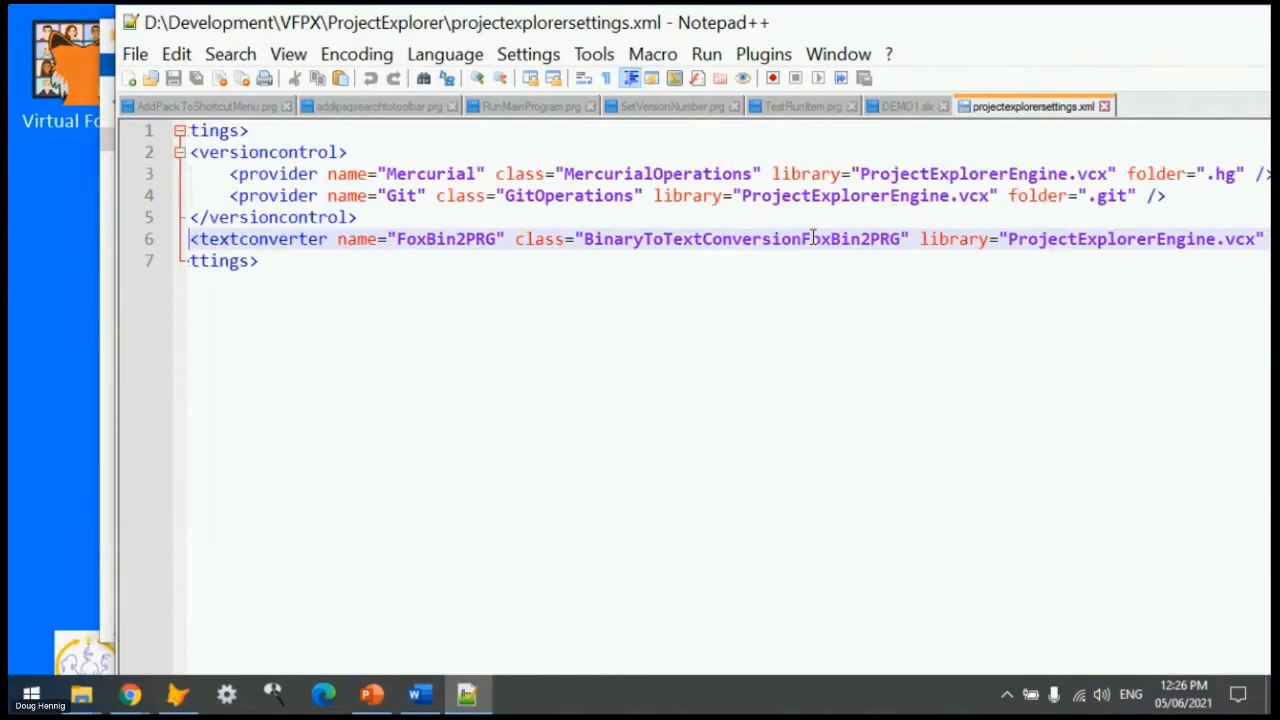
double_click(594, 238)
left_click(1098, 238)
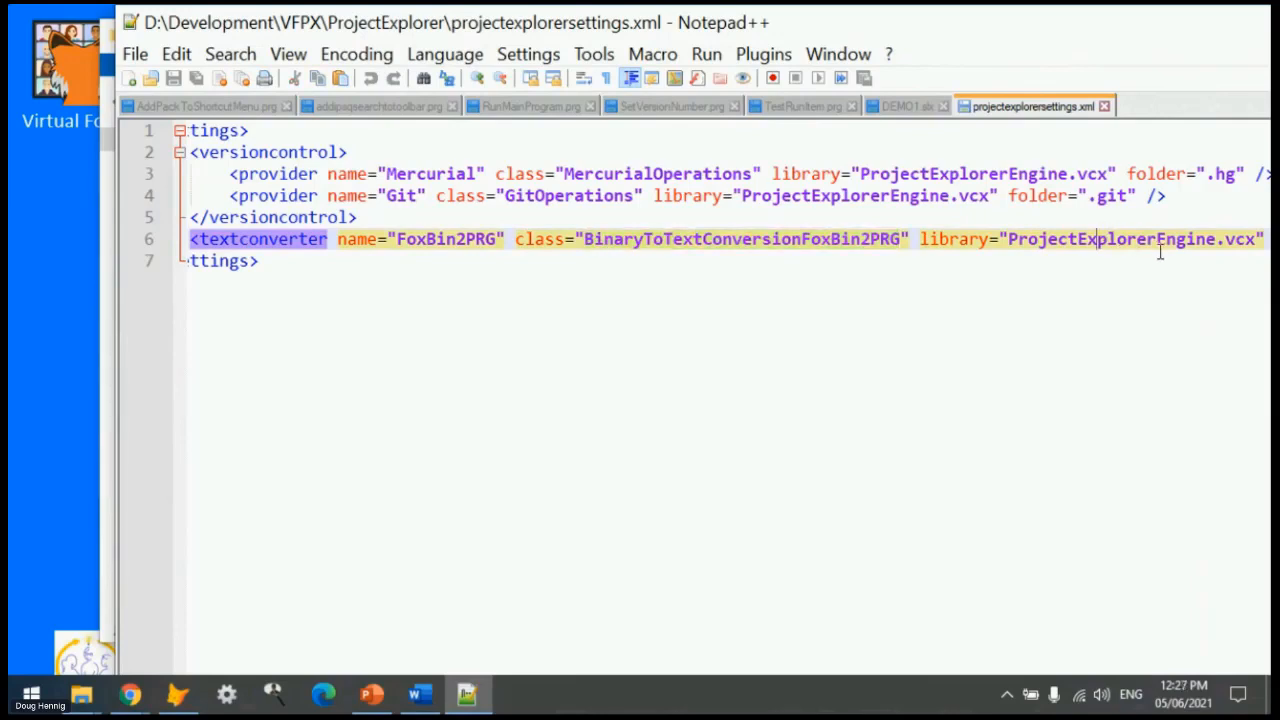
key("alt+F4")
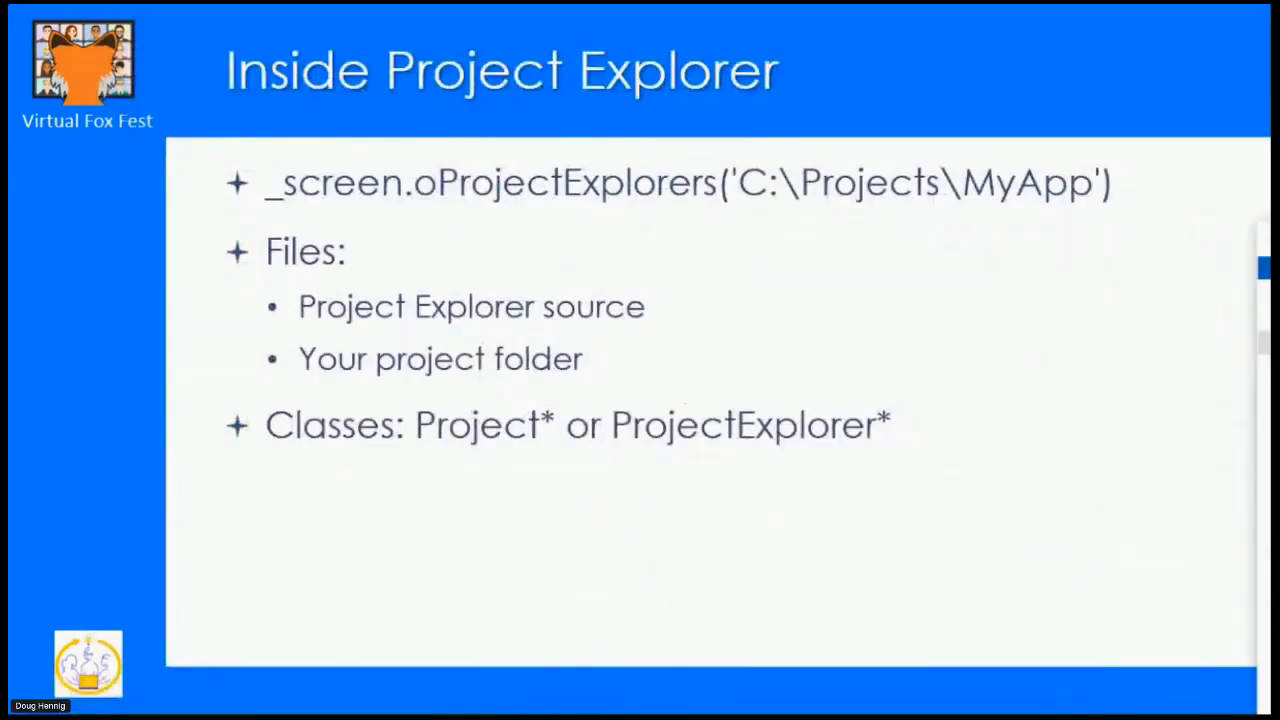
- Bring the Project Explorer Demo folder into view, open DEMO1.slx in Notepad++ and position its window to show the XML
left_click_drag(1279, 270, 824, 61)
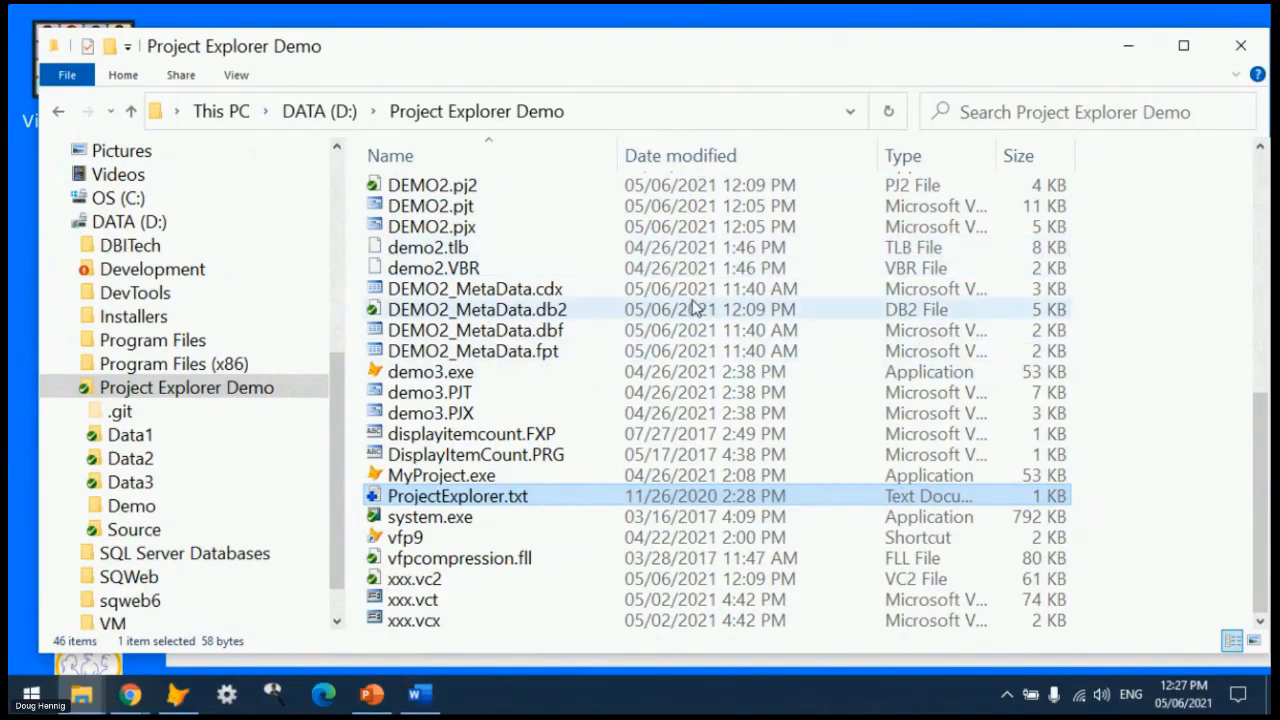
scroll(600, 270, "up", 4)
scroll(522, 232, "up", 2)
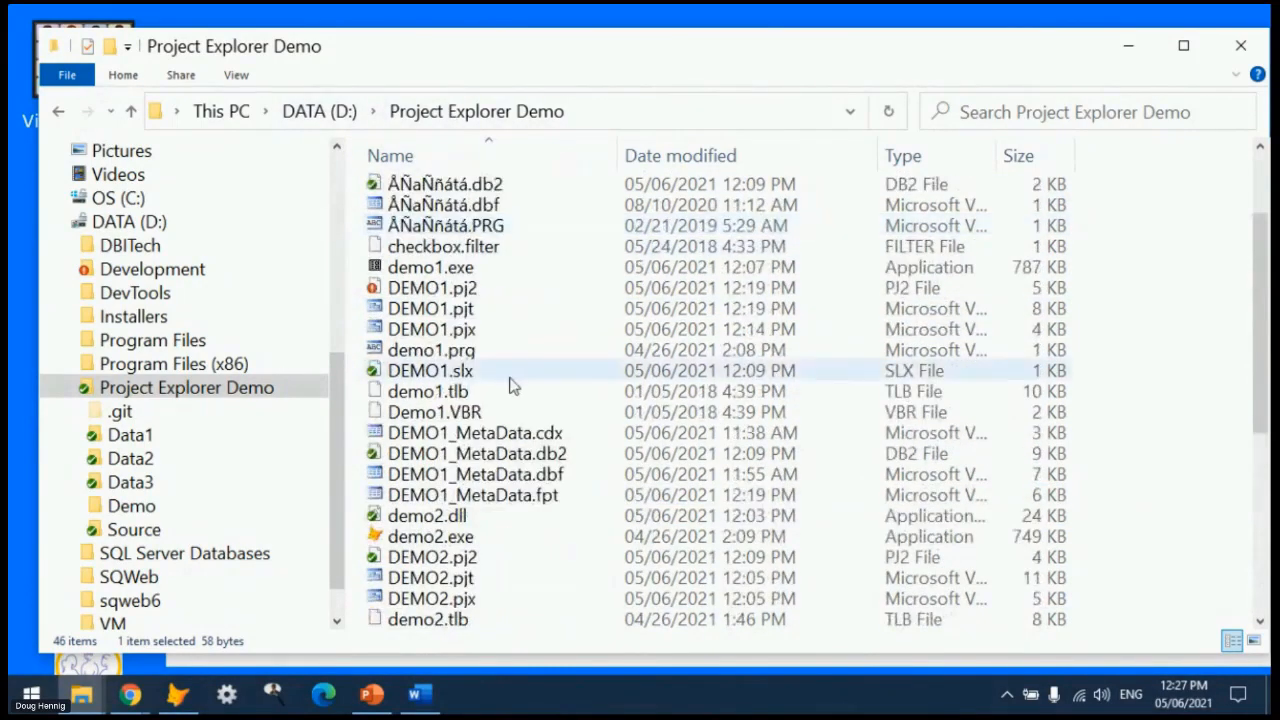
left_click(466, 376)
right_click(466, 378)
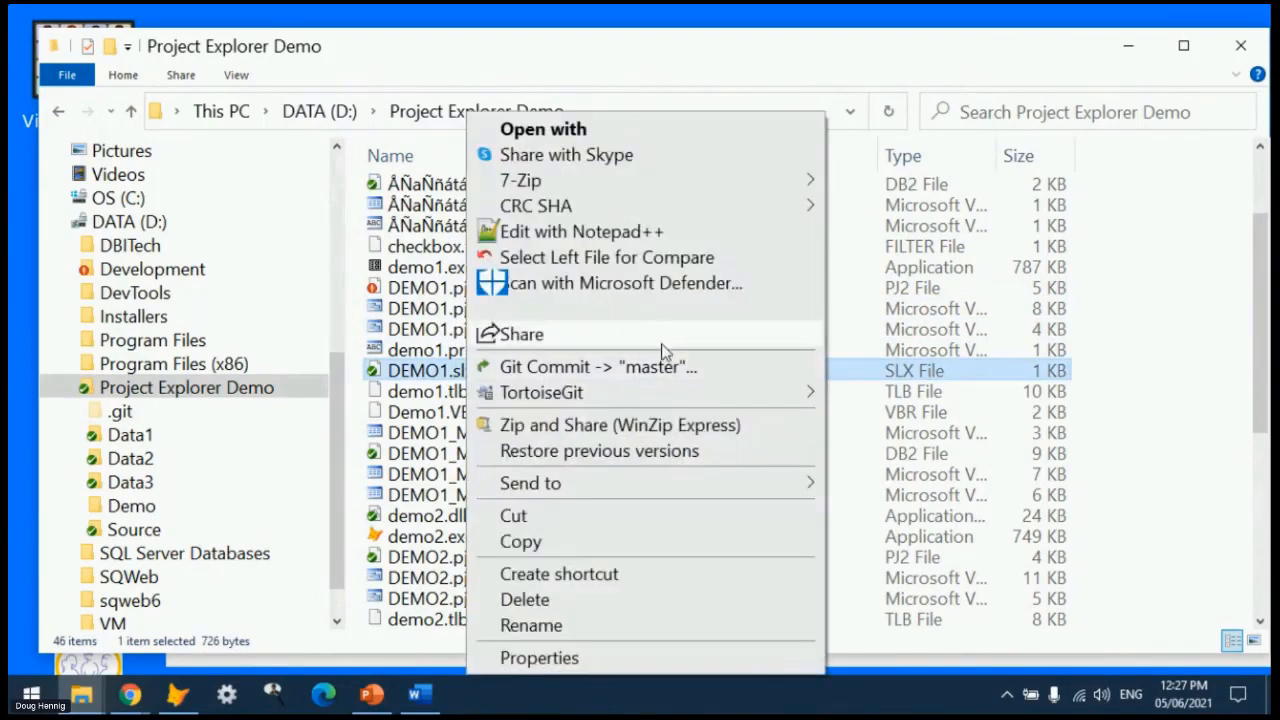
left_click(628, 232)
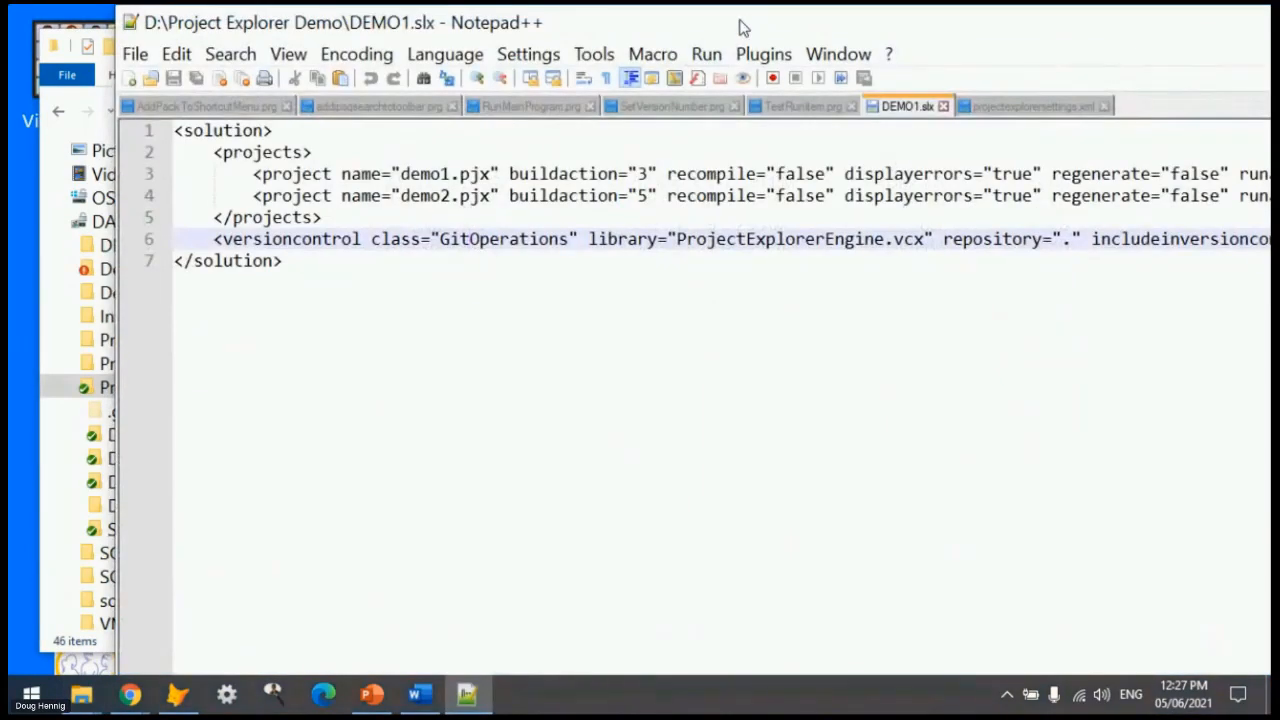
left_click_drag(748, 26, 663, 20)
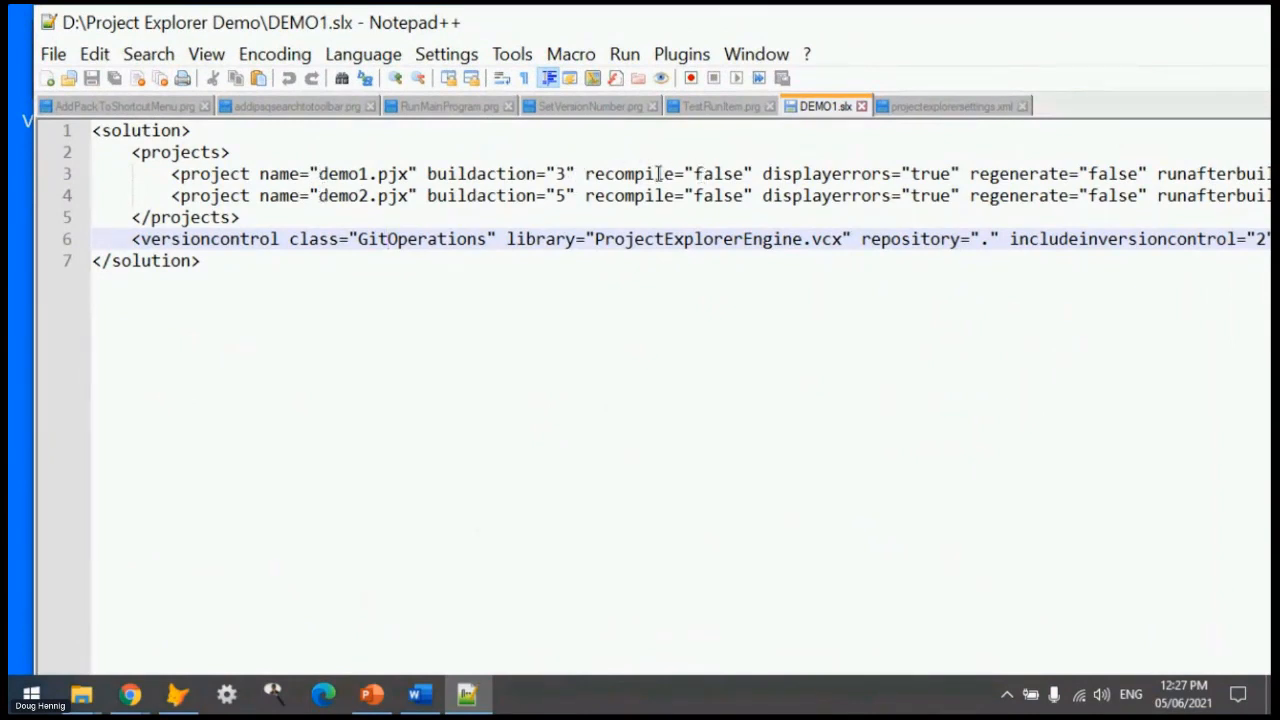
- Examine the name, buildaction and outputfile attributes of the two project elements in DEMO1.slx
left_click(350, 174)
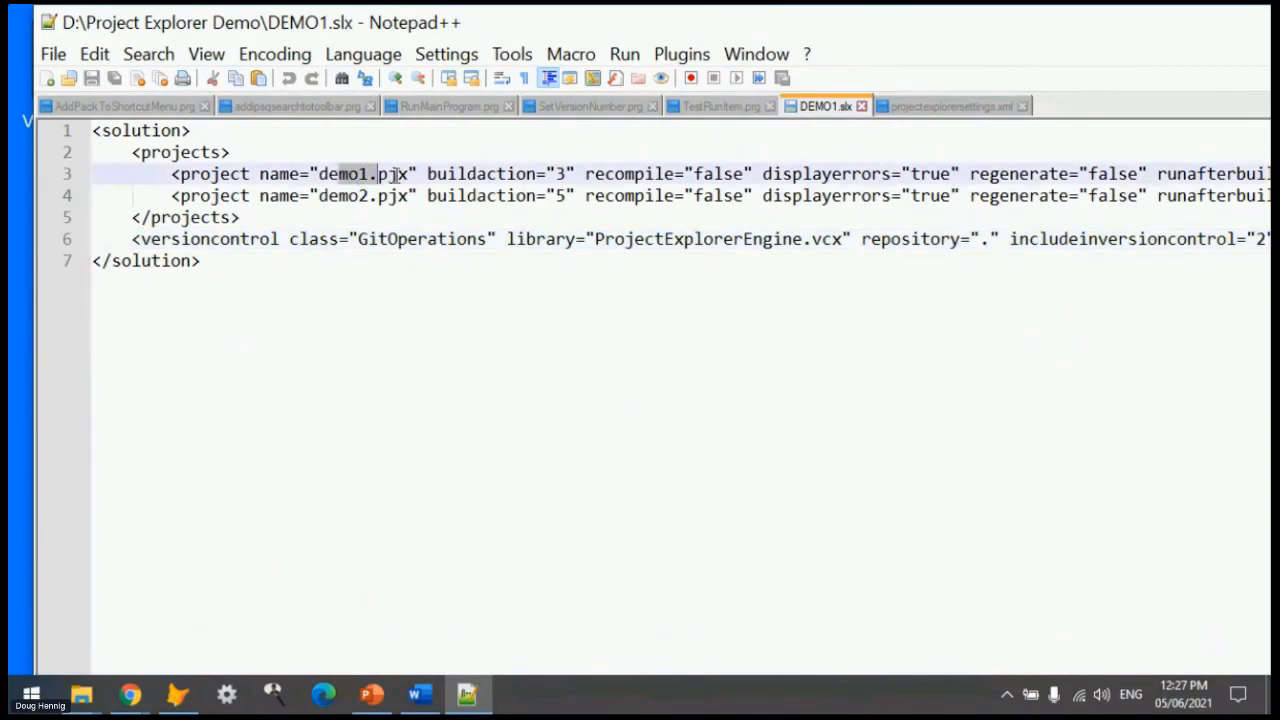
double_click(561, 174)
double_click(561, 196)
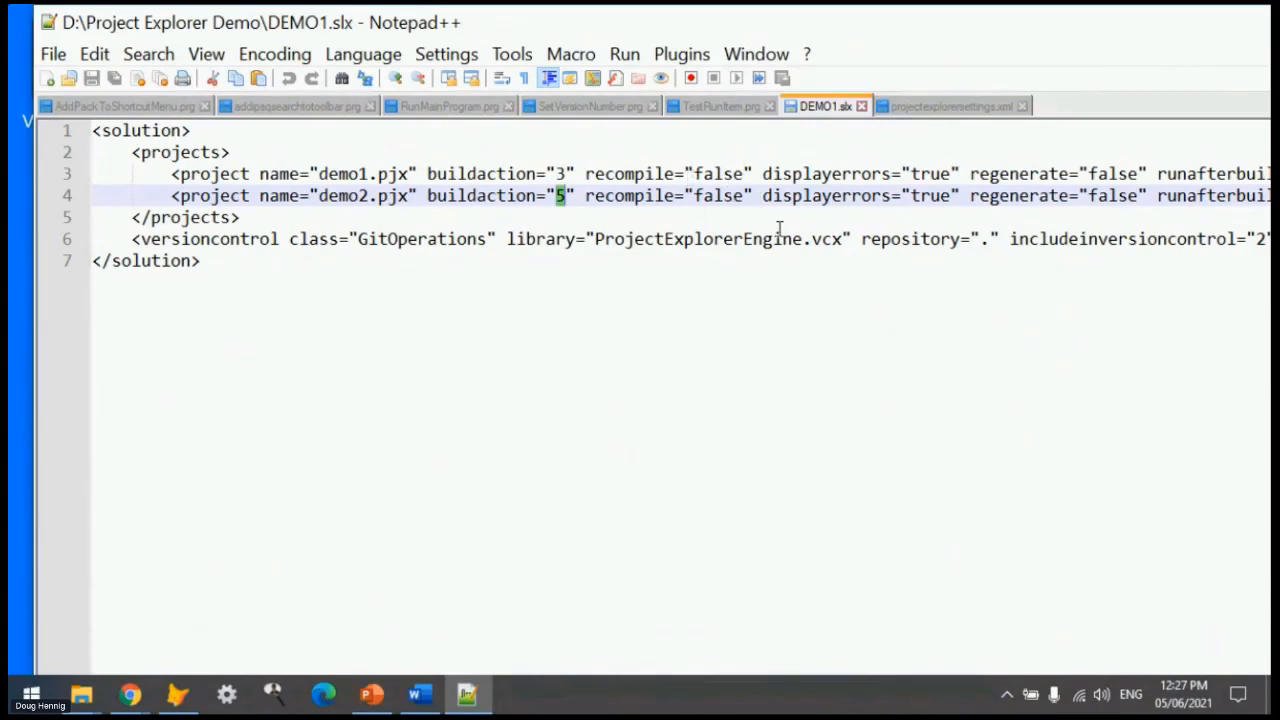
left_click_drag(958, 32, 743, 29)
left_click(1176, 174)
key("End")
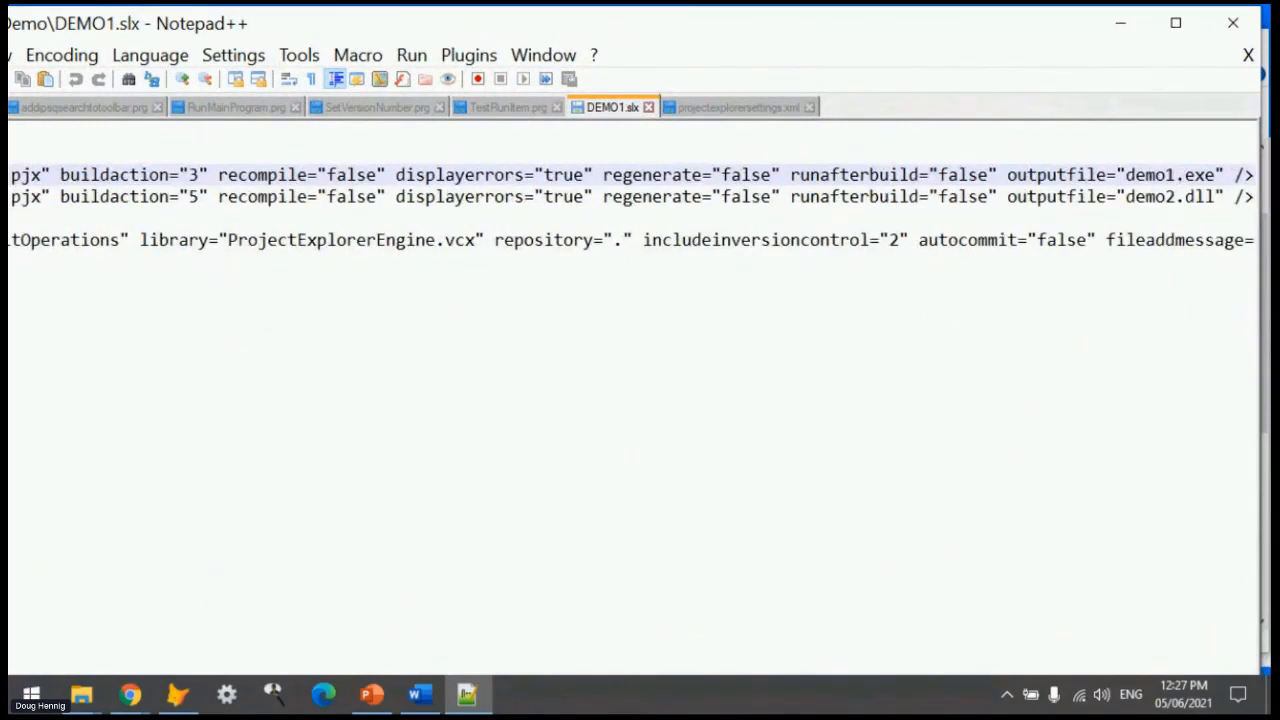
key("Home")
left_click_drag(740, 23, 957, 11)
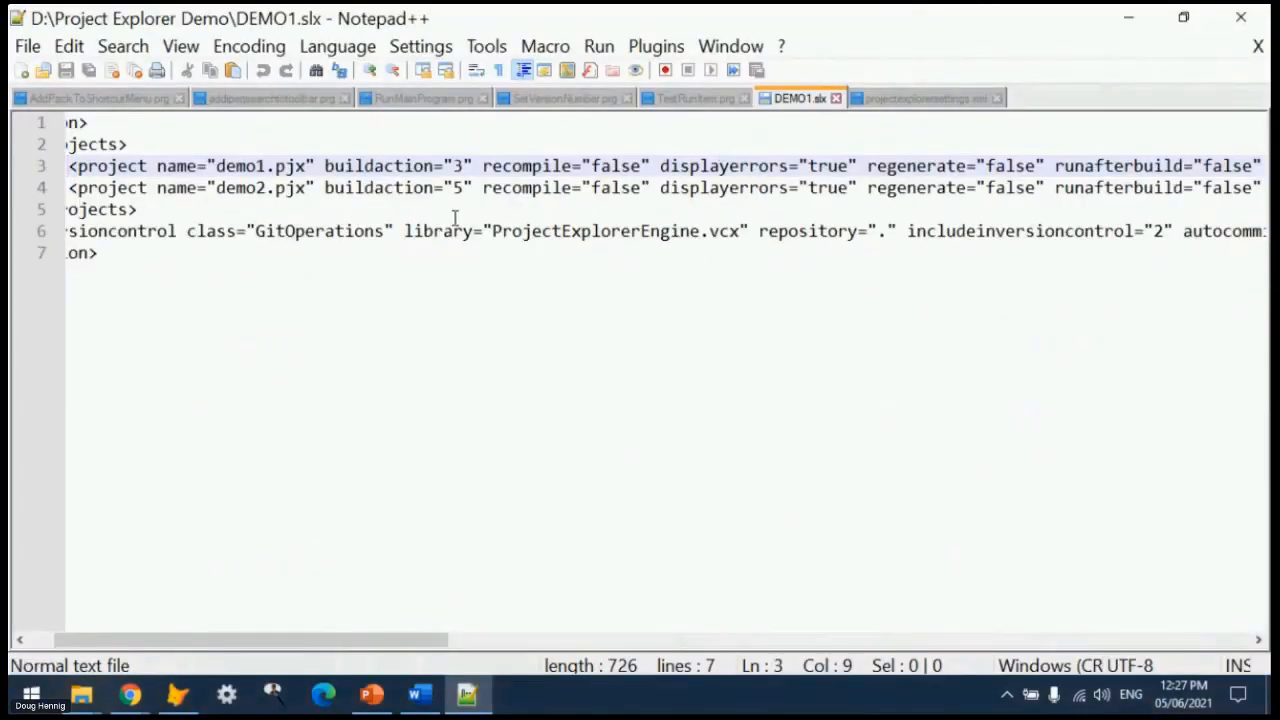
double_click(660, 22)
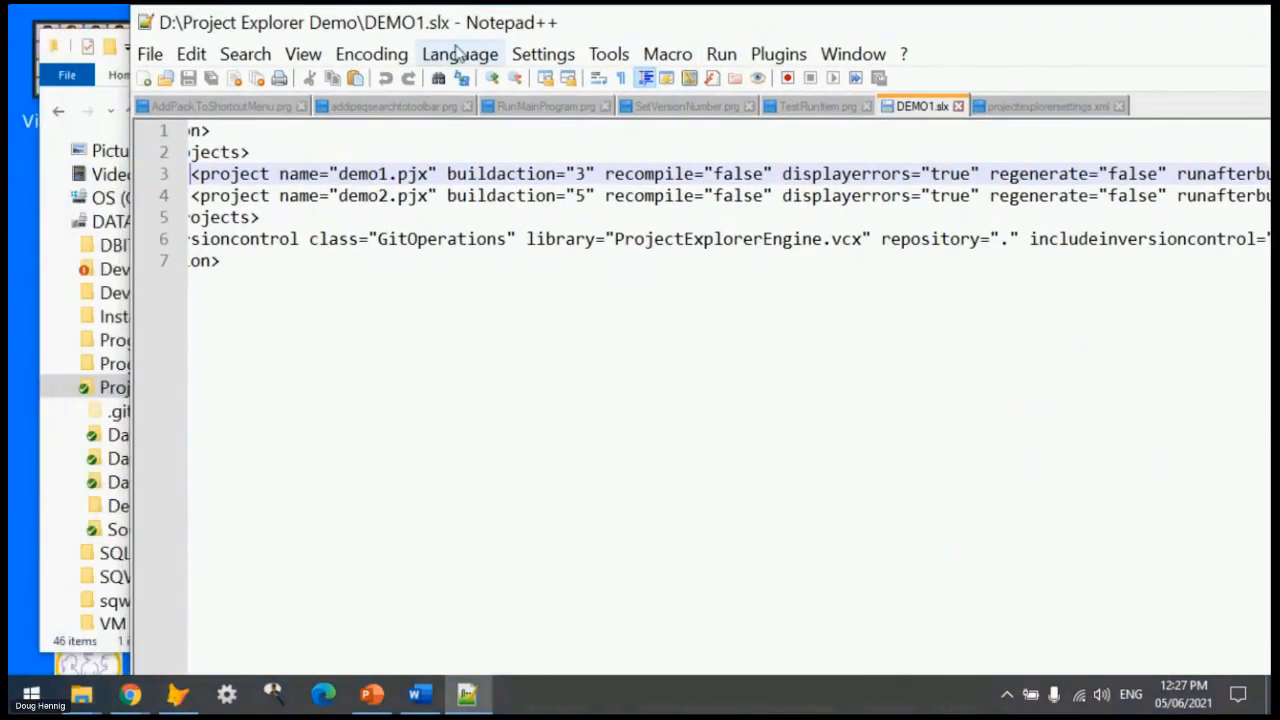
- Examine the repository, includeinversioncontrol and autocommit attributes of the versioncontrol element in DEMO1.slx and move Notepad++ out of view
left_click(425, 239)
key("Home")
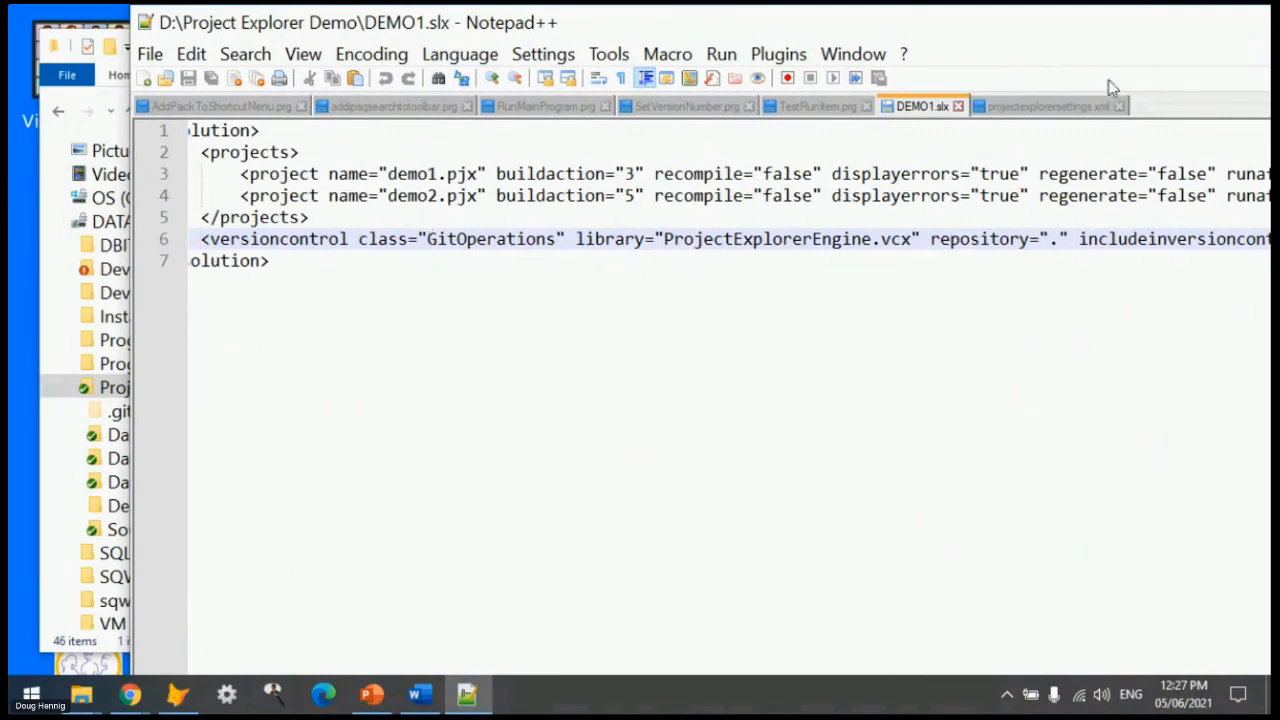
left_click_drag(1047, 240, 1062, 249)
left_click_drag(1049, 23, 671, 36)
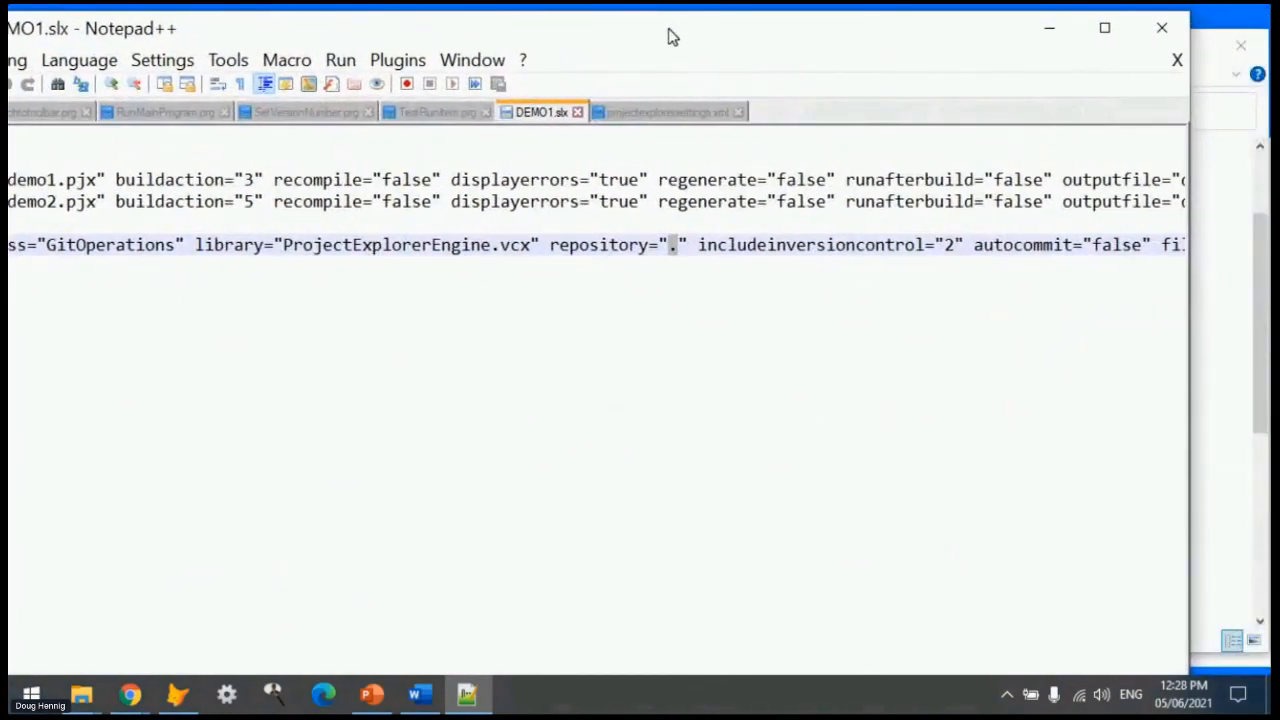
left_click_drag(944, 245, 957, 245)
left_click_drag(1090, 245, 1125, 247)
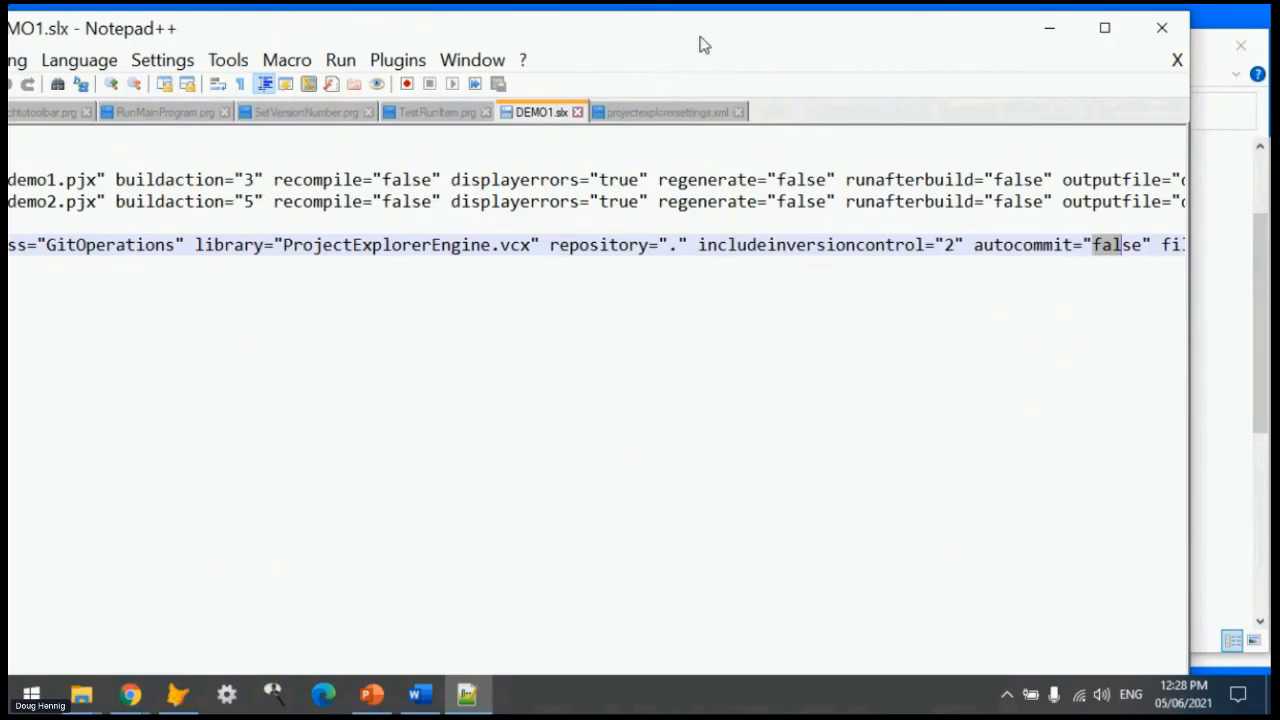
left_click_drag(664, 38, 1279, 73)
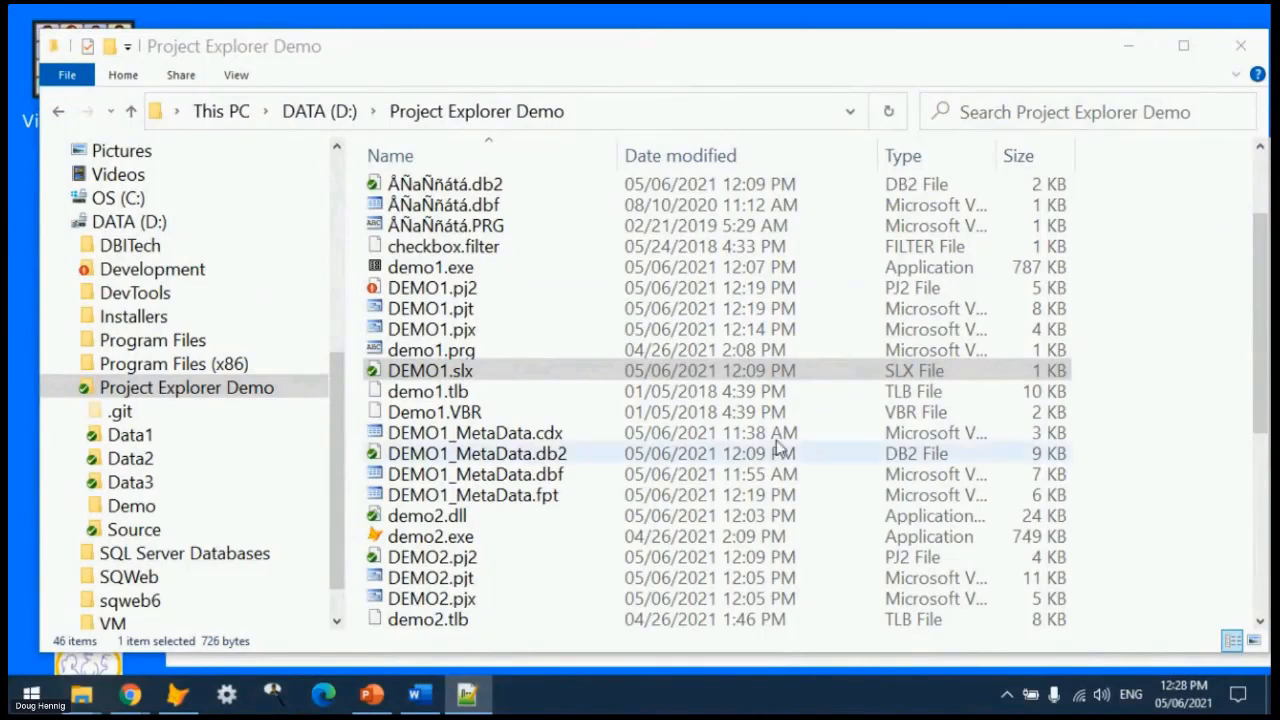
- Locate DEMO1_MetaData.dbf and DEMO2_MetaData.dbf in the Project Explorer Demo folder
scroll(580, 404, "down", 2)
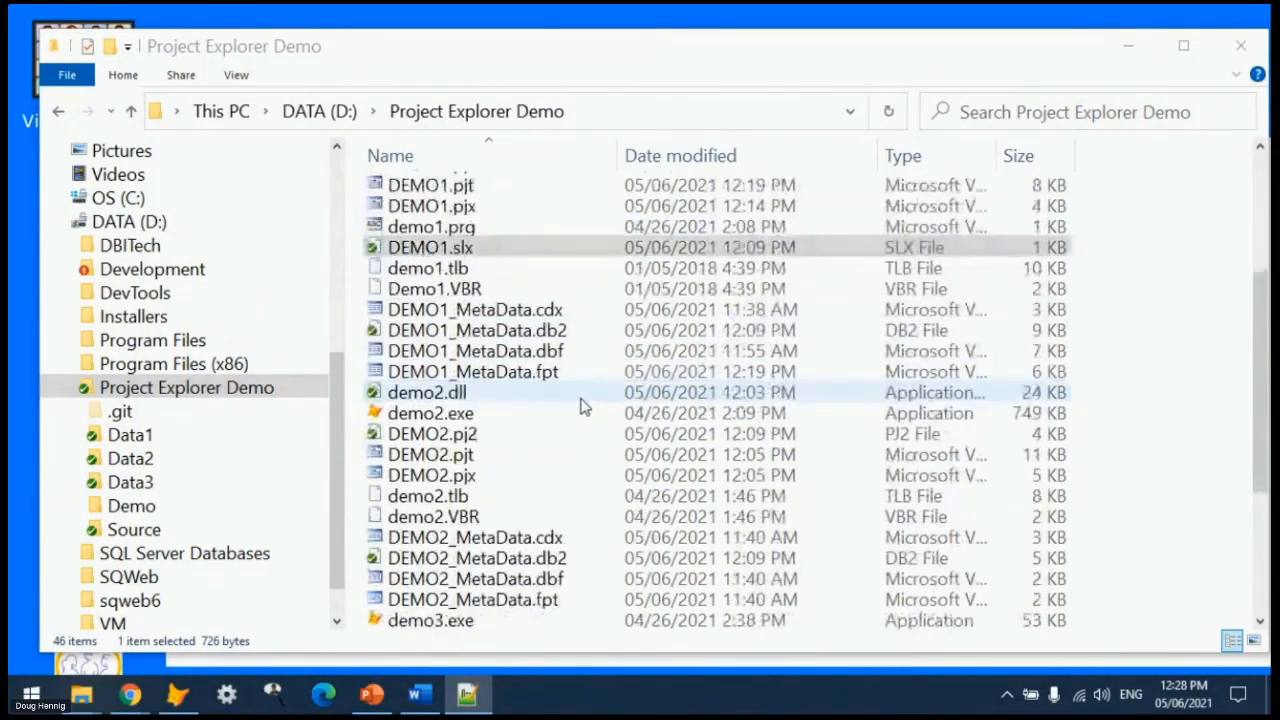
scroll(593, 341, "down", 1)
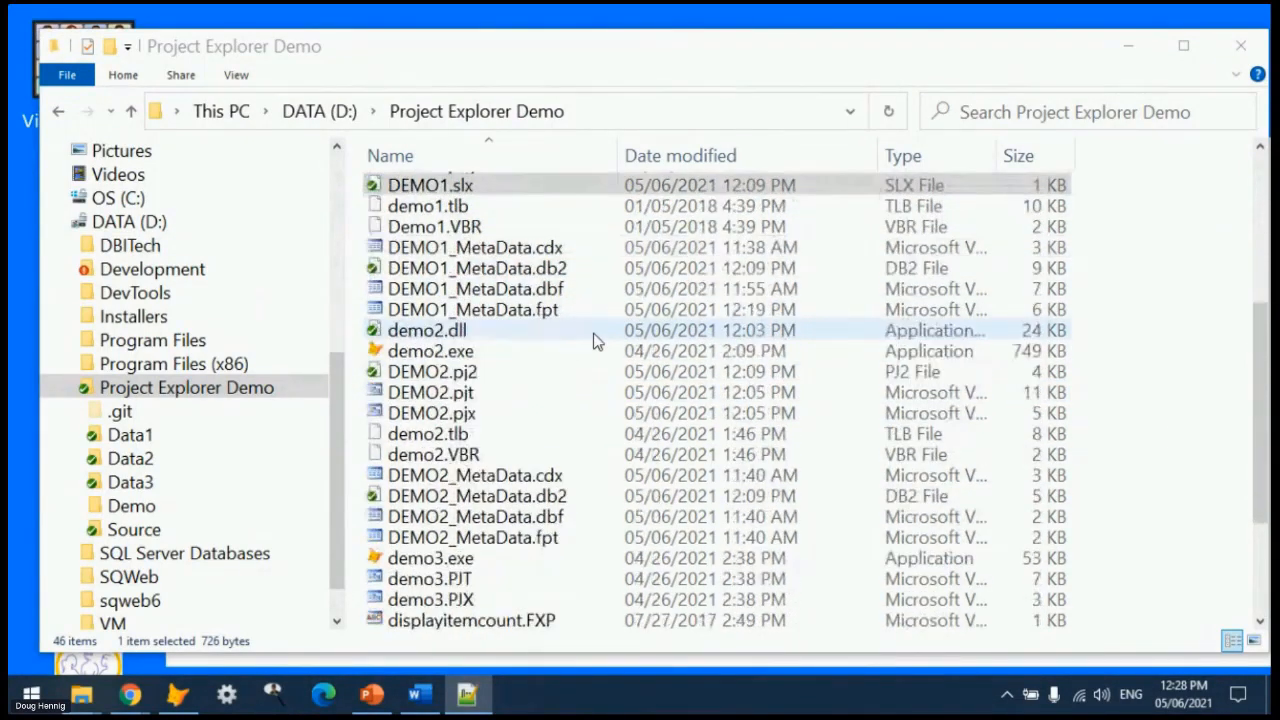
left_click(483, 290)
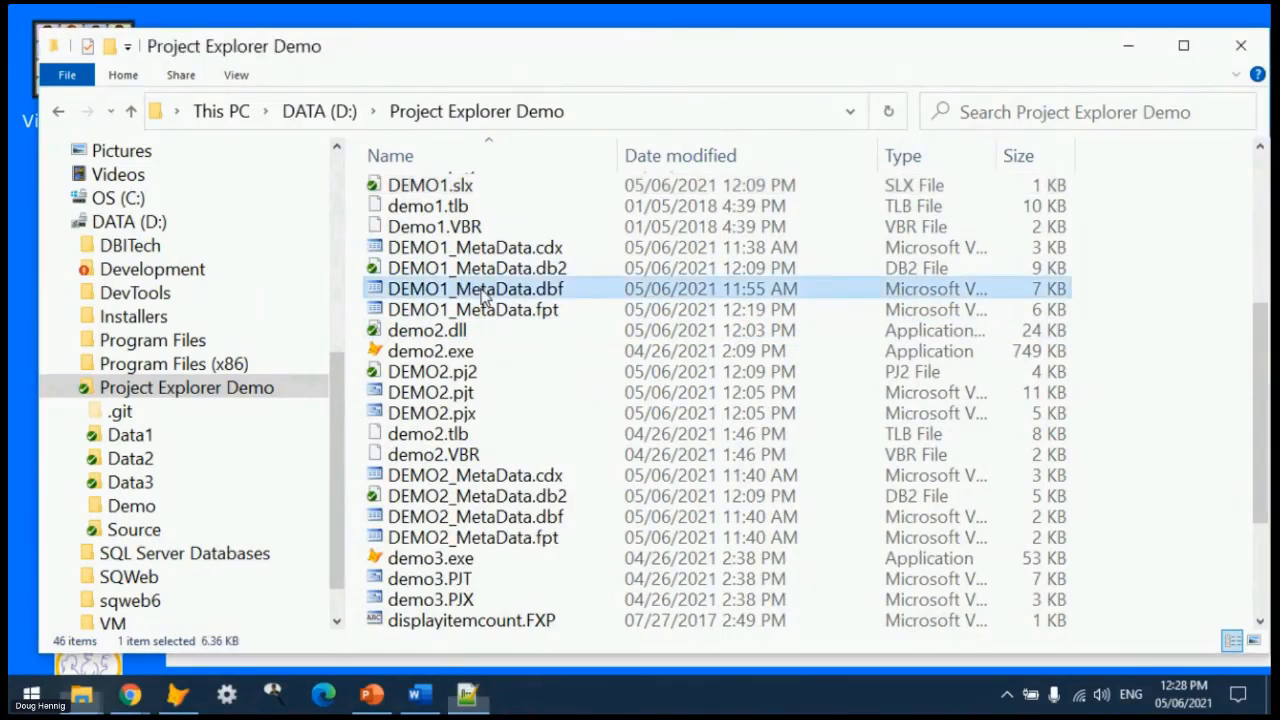
left_click(494, 521)
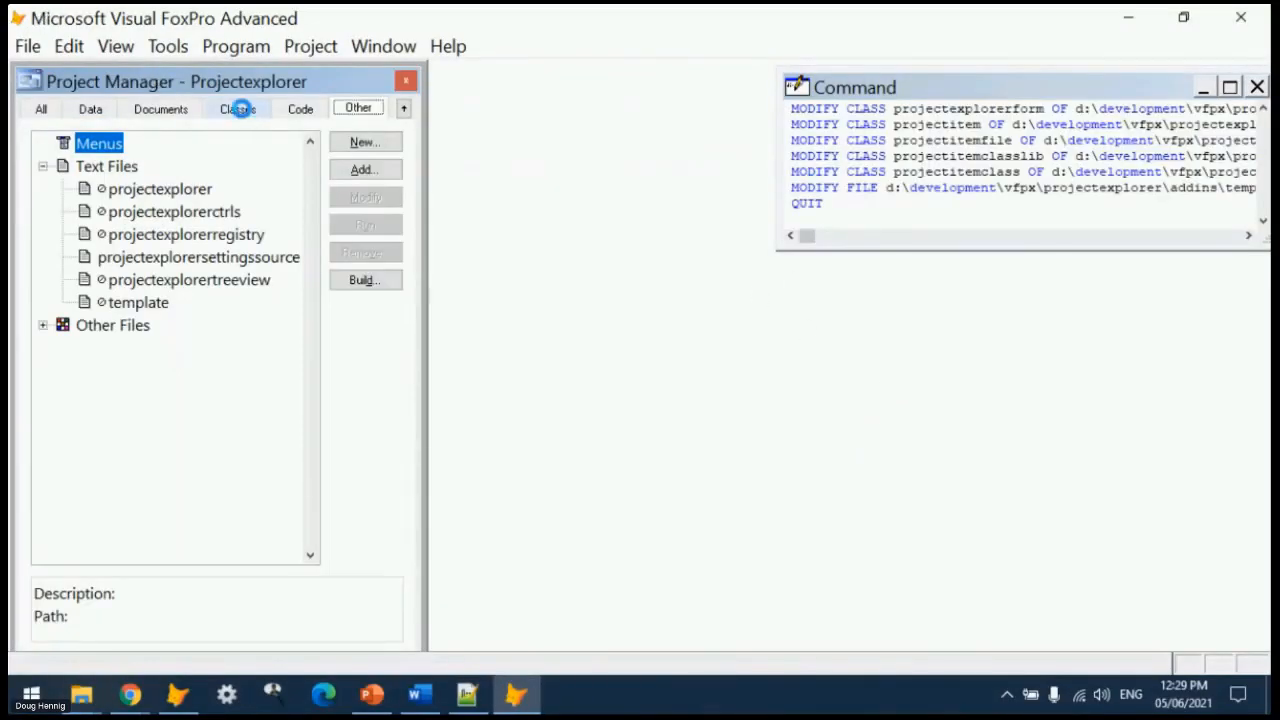
- Review the class libraries and the Programs list of the Projectexplorer project in the Visual FoxPro Project Manager
left_click(238, 109)
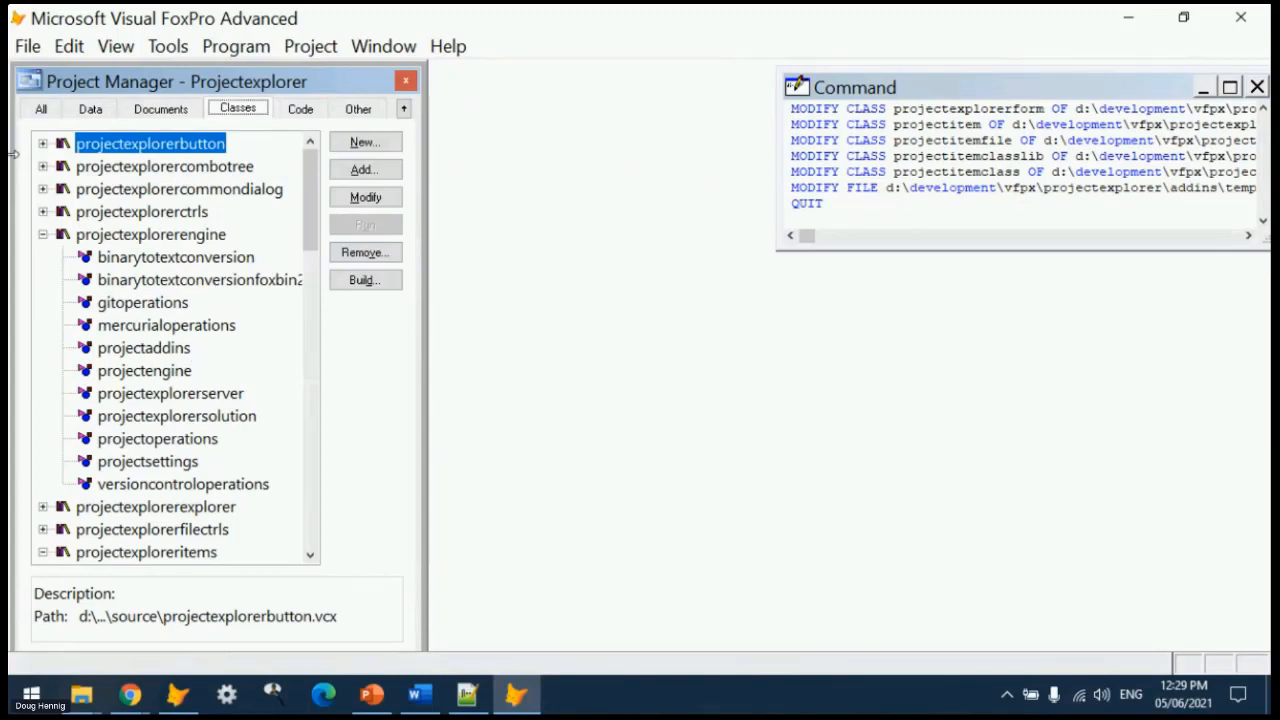
left_click(300, 109)
left_click(43, 145)
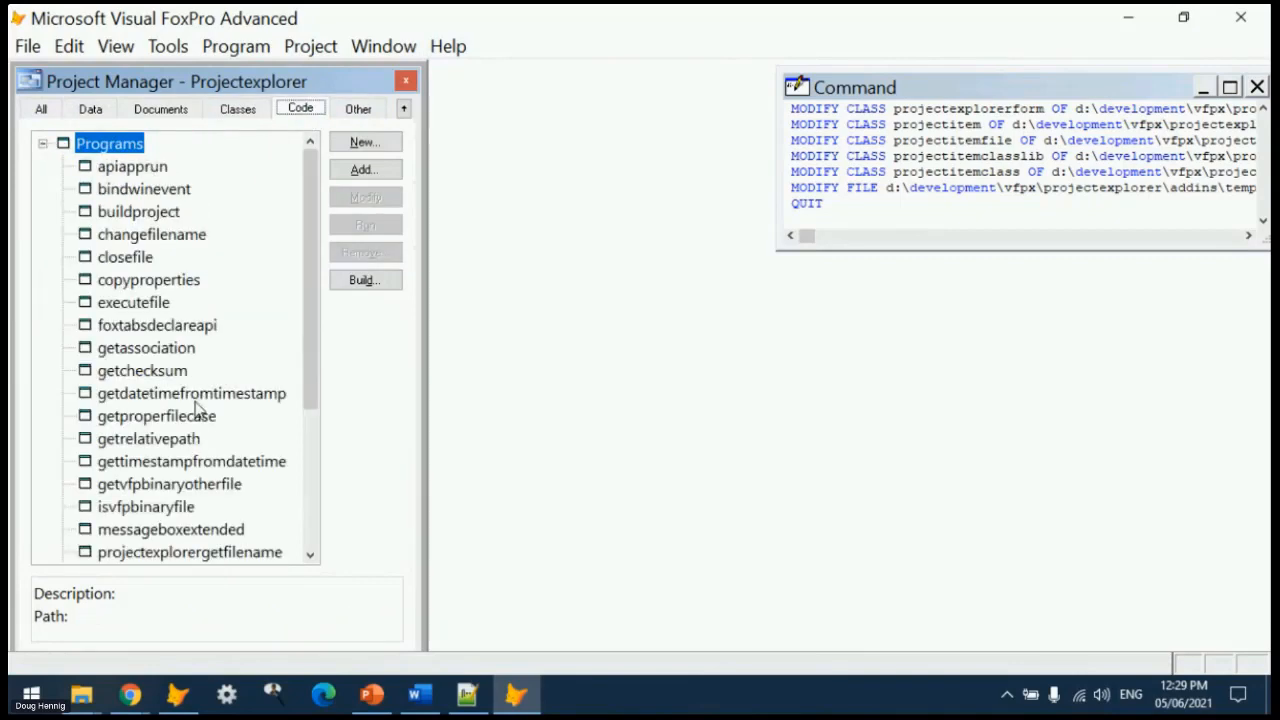
scroll(251, 400, "down", 3)
left_click(237, 109)
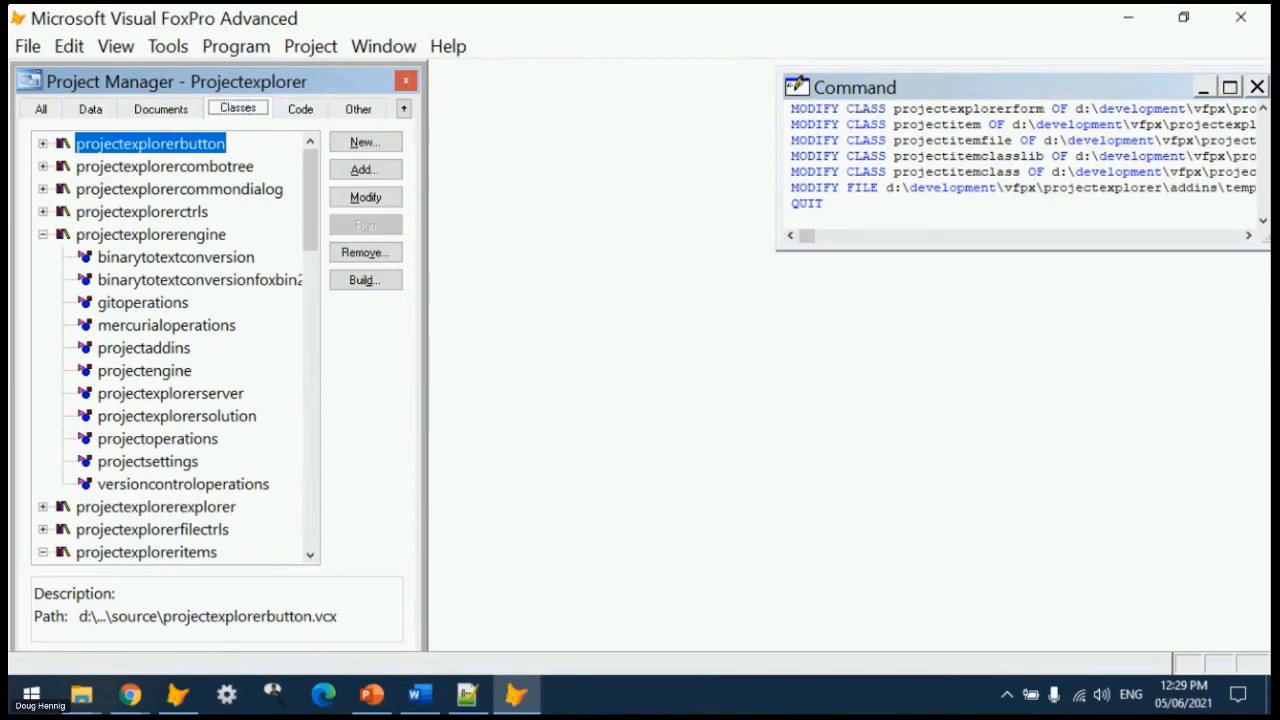
- Switch to the PowerPoint slide show and advance to the class diagram slide, Inside Project Explorer (continued)
left_click(376, 700)
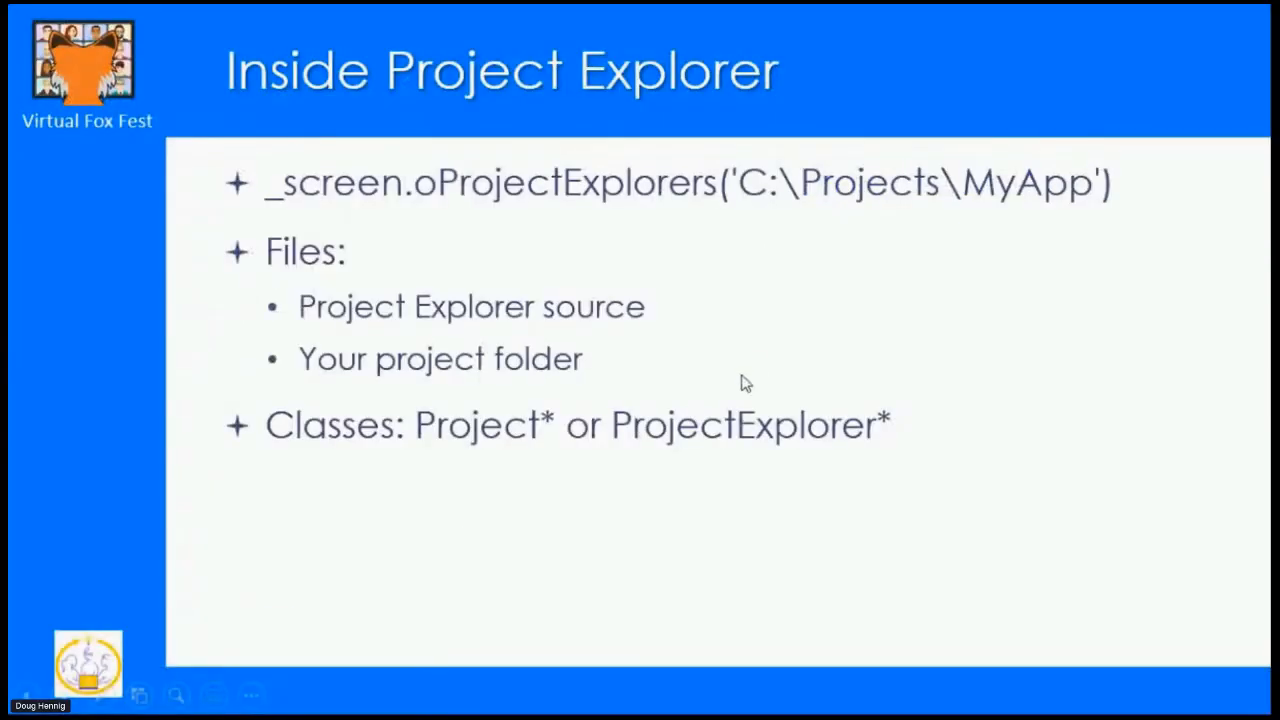
left_click(750, 361)
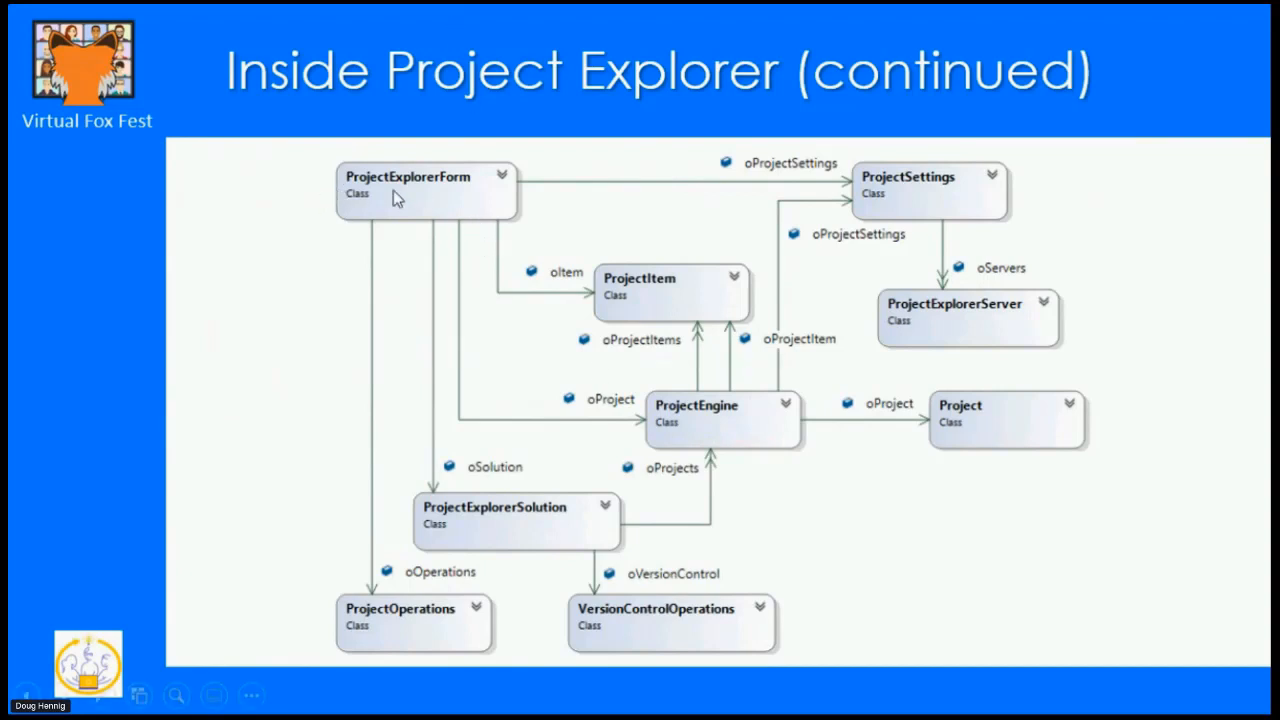
- Open the projectexplorerform class from projectexplorerui in Visual FoxPro's Class Designer, close it and return to the class diagram slide
key("alt+Tab")
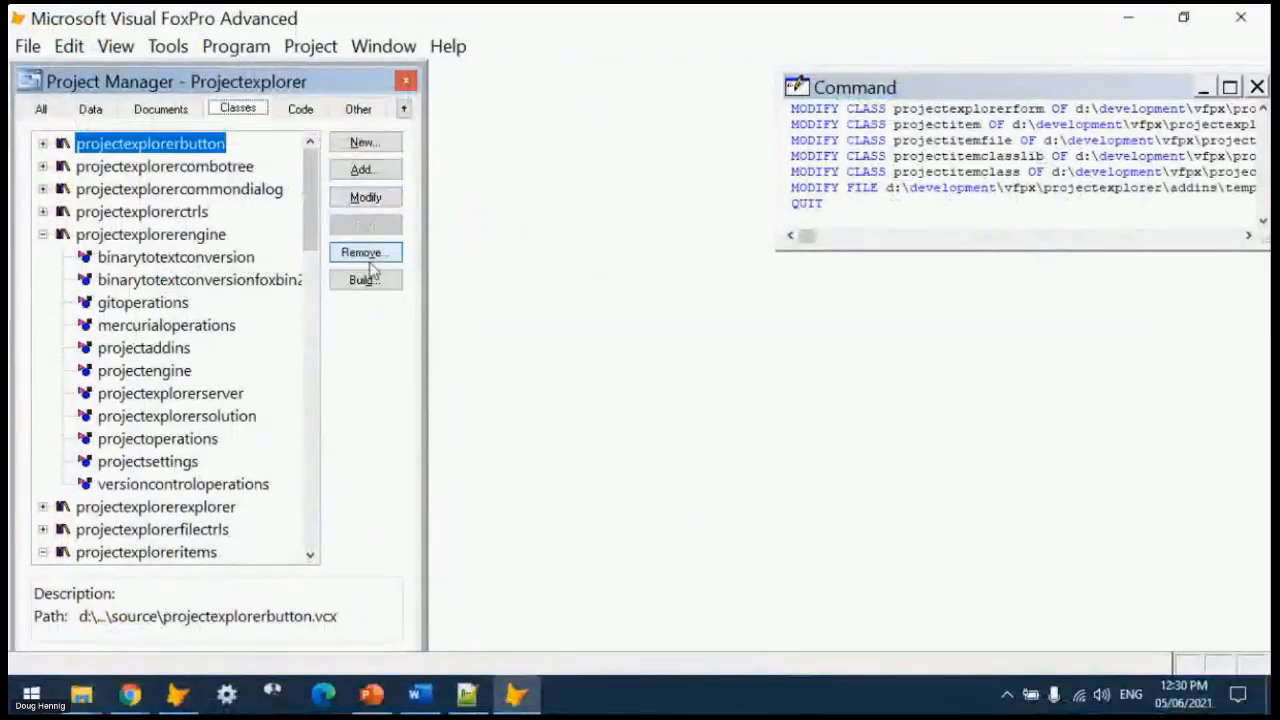
left_click_drag(307, 204, 332, 530)
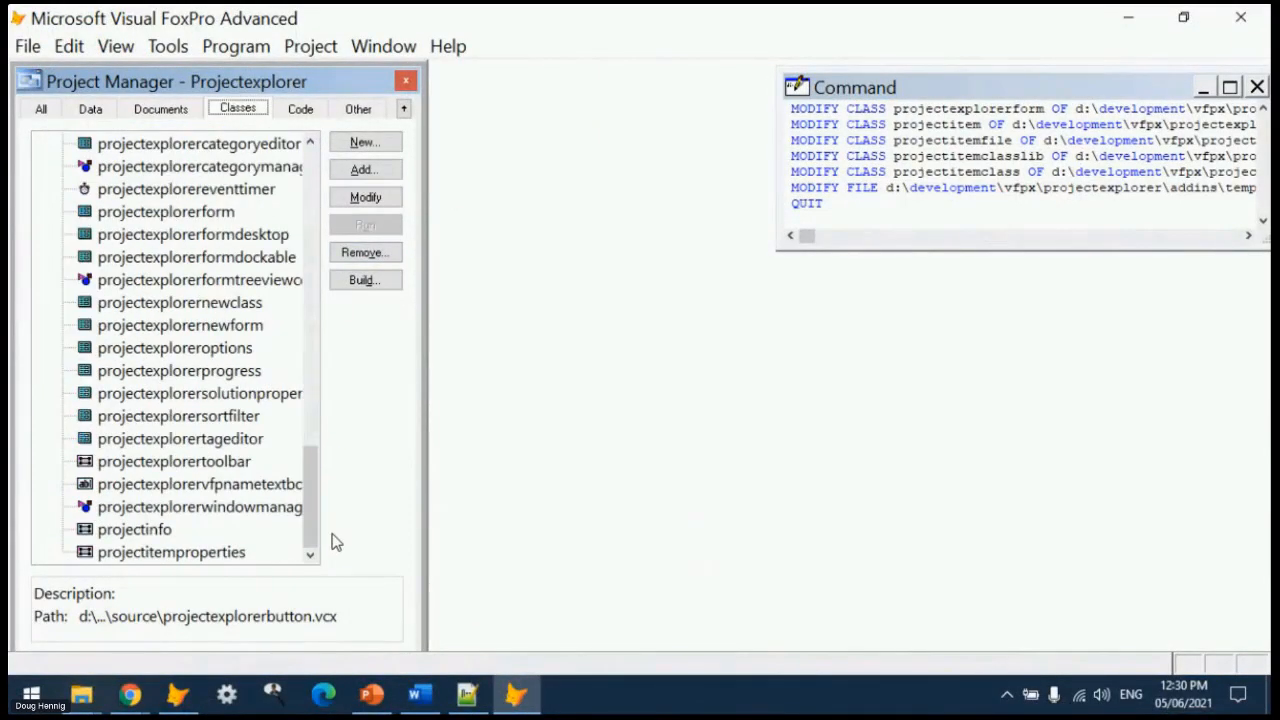
scroll(206, 300, "up", 3)
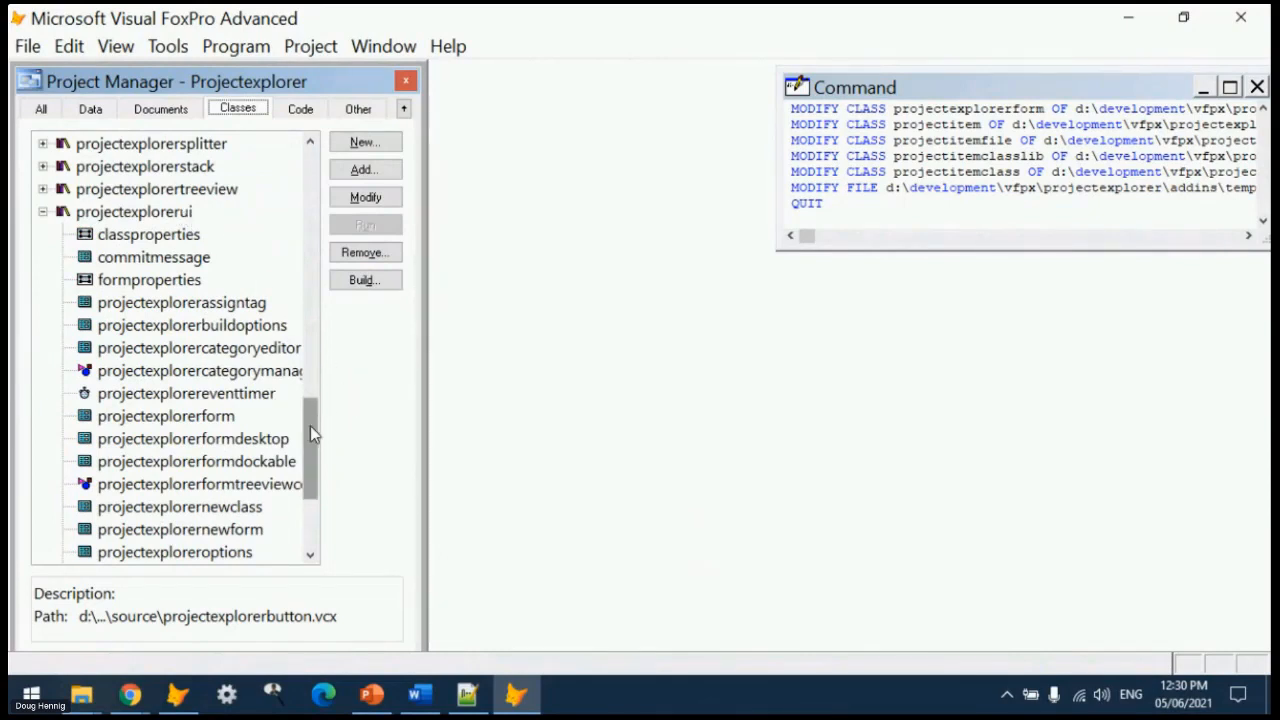
scroll(215, 390, "down", 1)
double_click(170, 348)
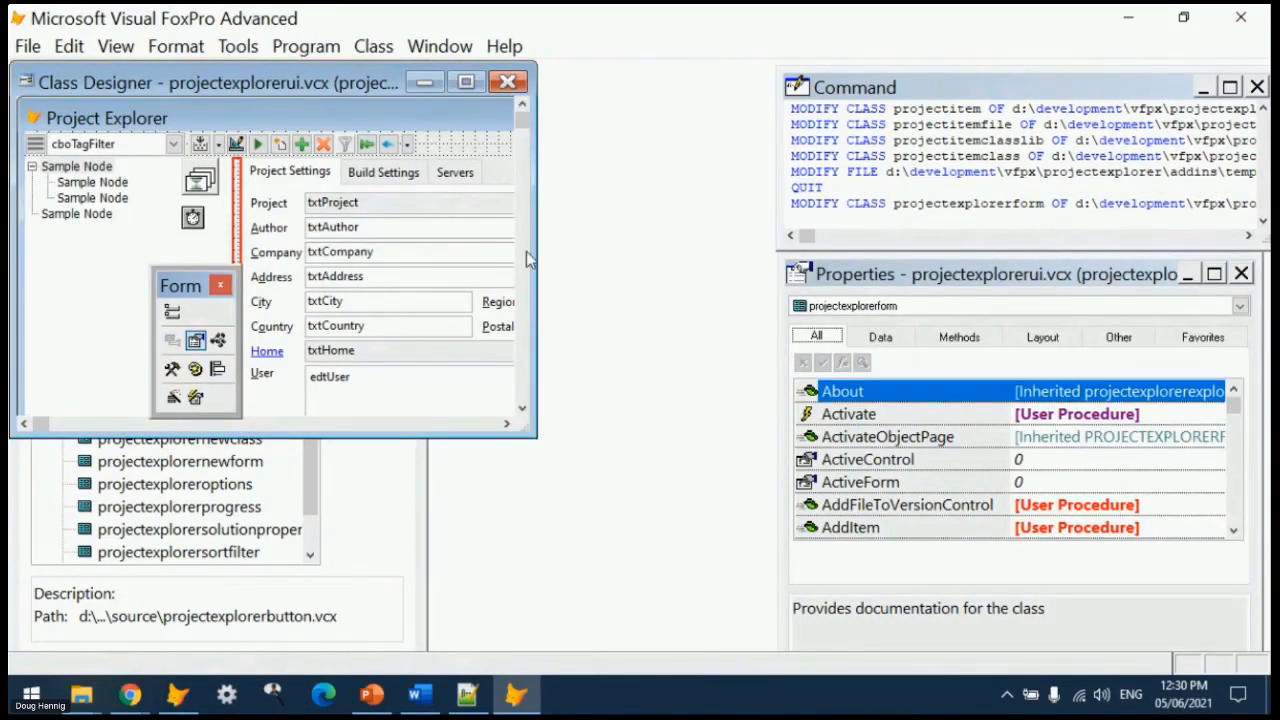
left_click(508, 82)
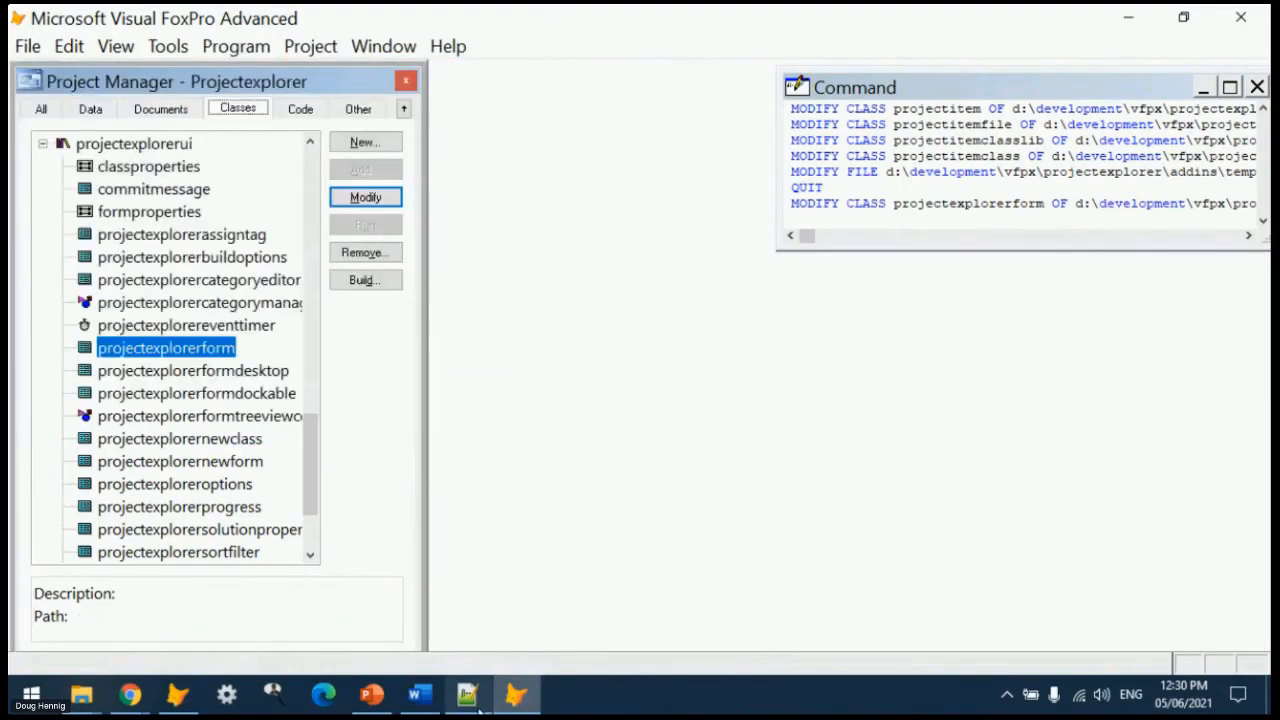
left_click(372, 694)
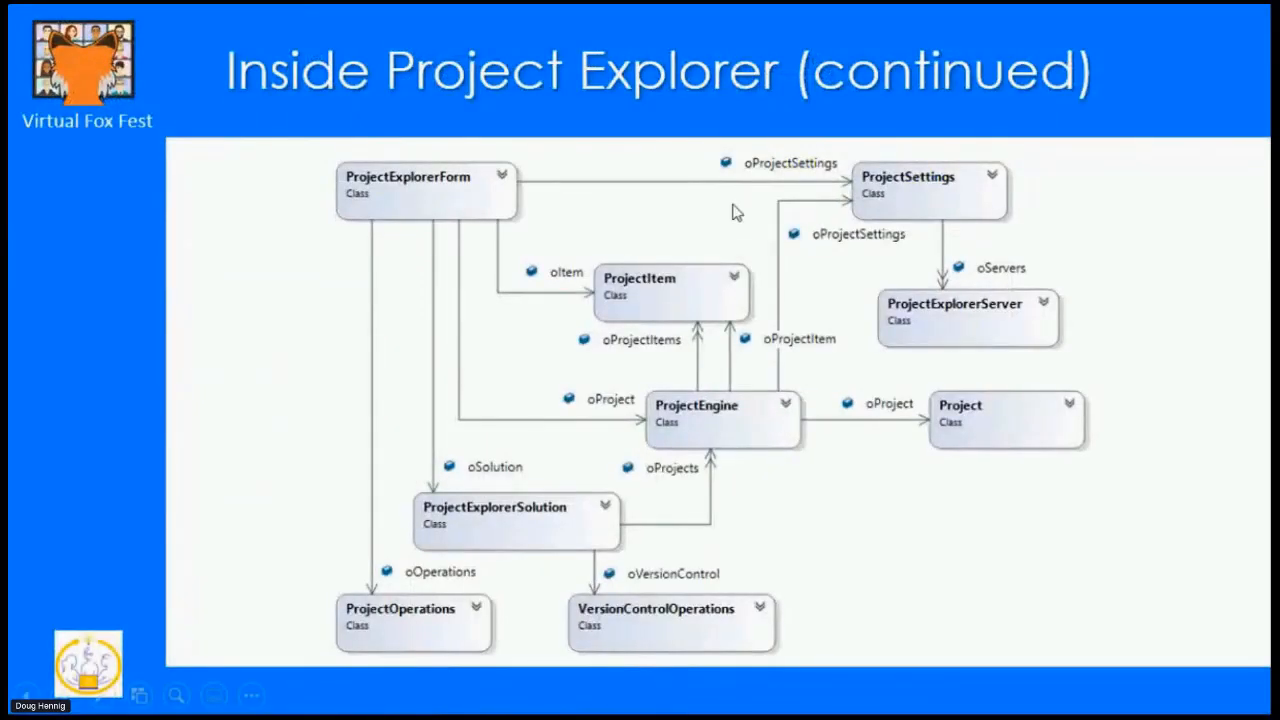